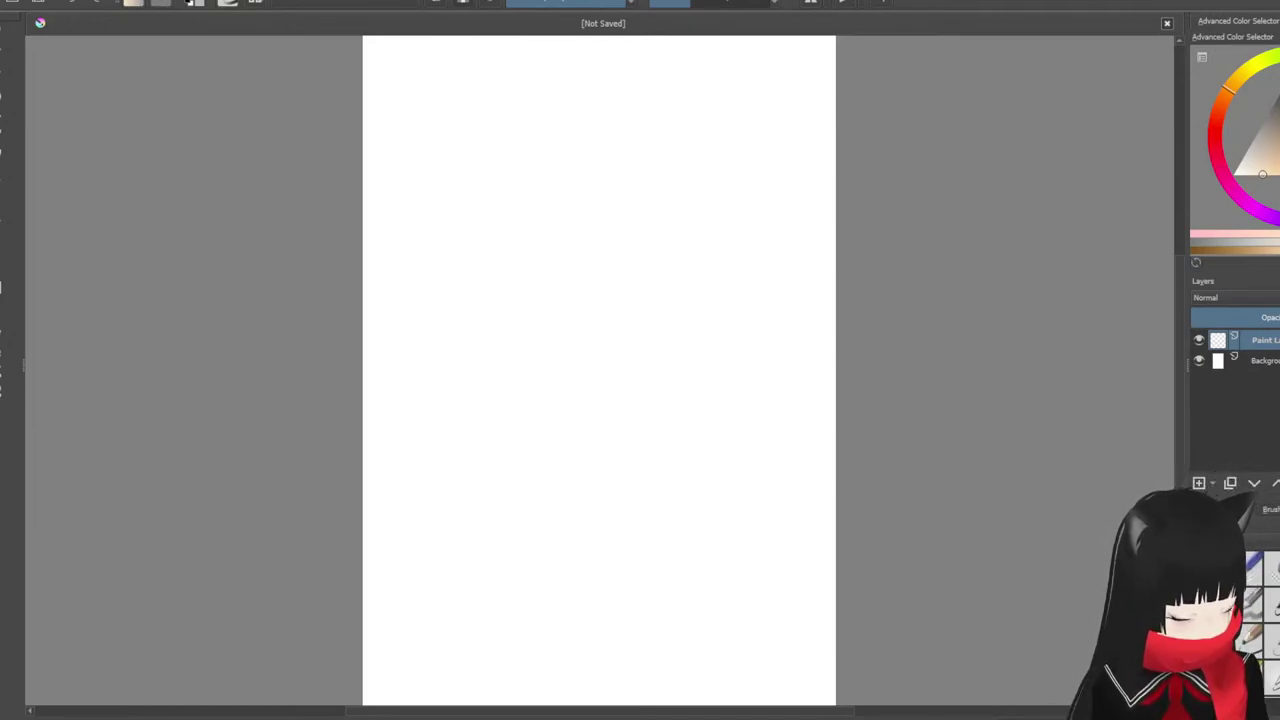
Step: Reset the brush colour to black and sketch a loose circle for the skull in the upper-left part of the page
{"action": "key", "text": "ctrl+plus"}
{"action": "key", "text": "ctrl+plus"}
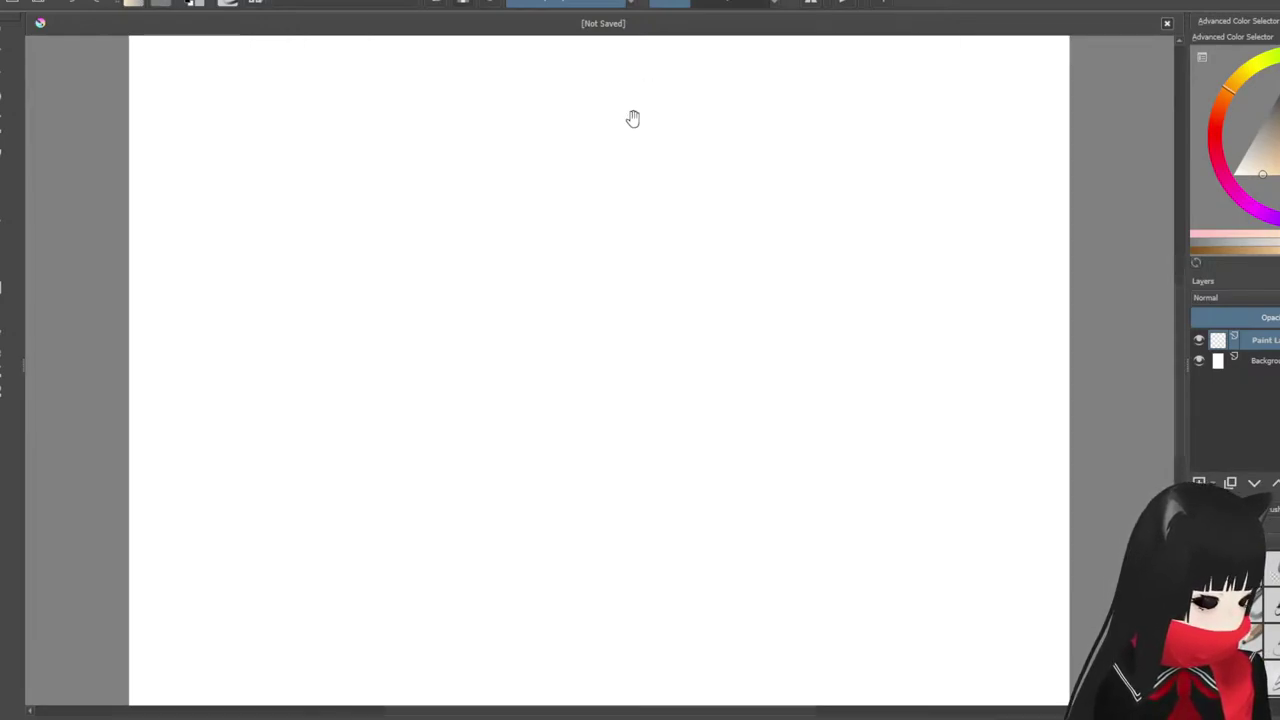
{"action": "left_click_drag", "start_coordinate": [651, 150], "coordinate": [743, 444]}
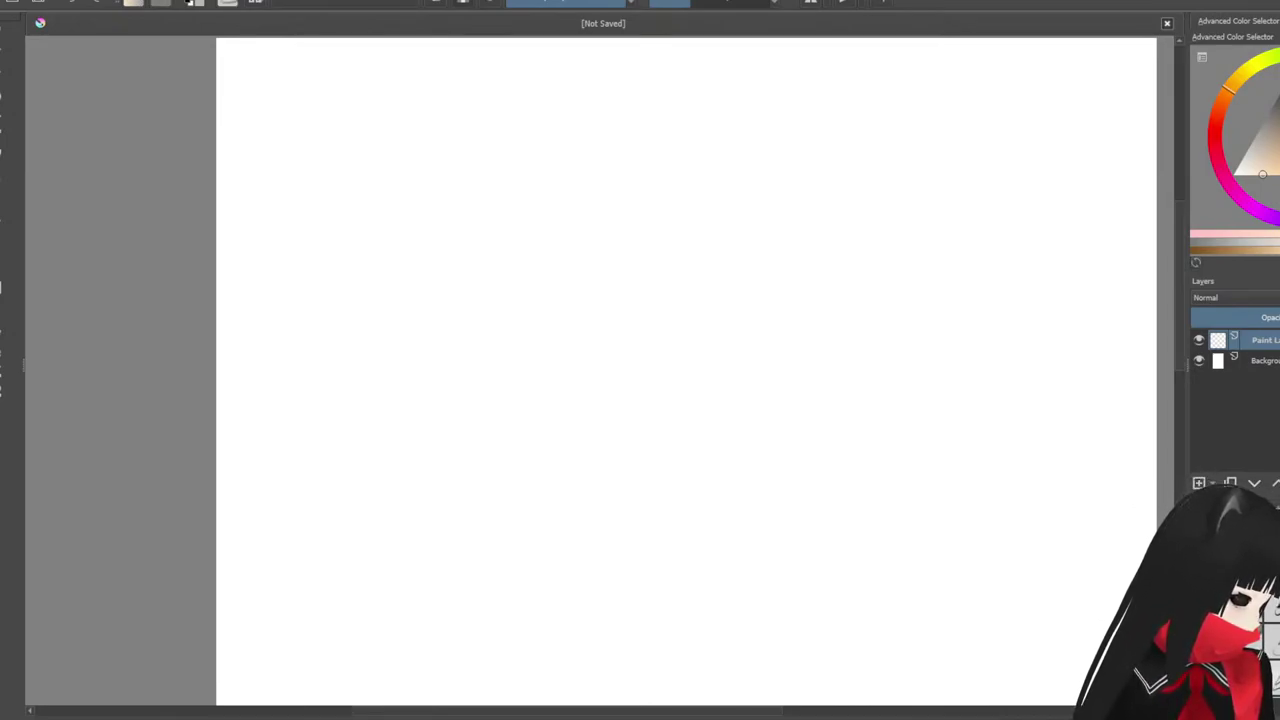
{"action": "left_click_drag", "start_coordinate": [438, 181], "coordinate": [446, 268]}
{"action": "key", "text": "ctrl+z"}
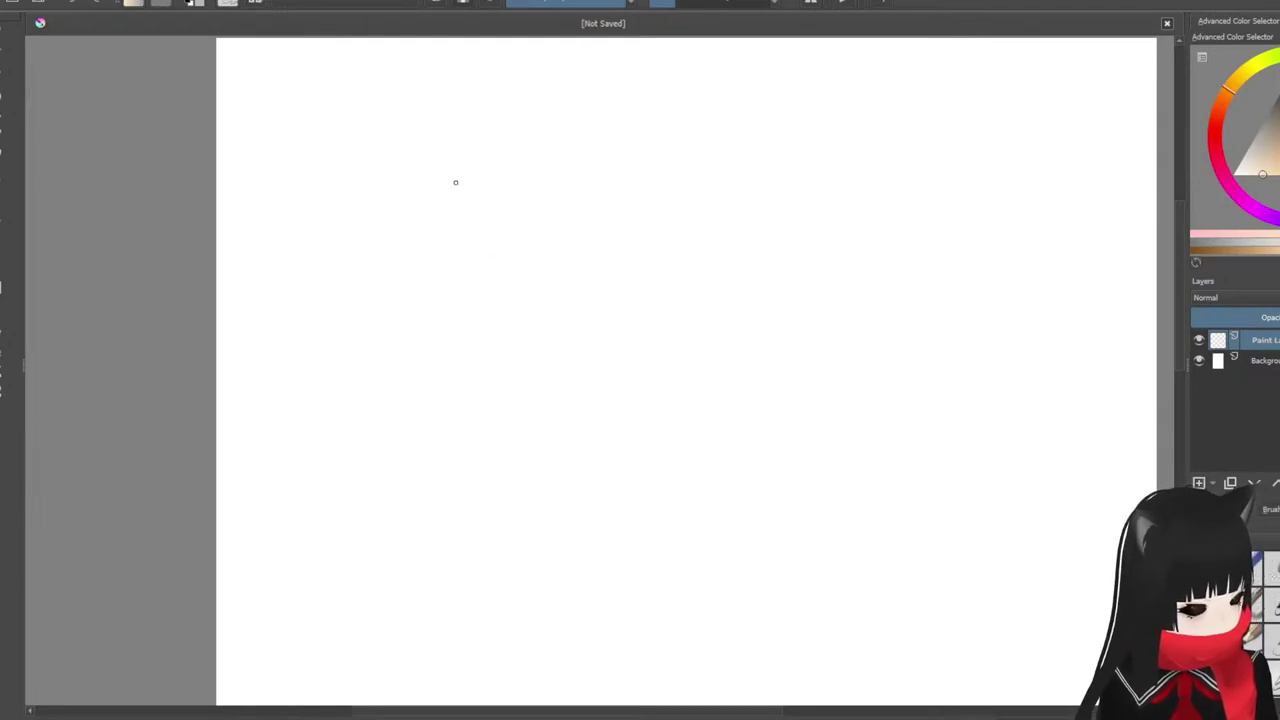
{"action": "key", "text": "d"}
{"action": "left_click_drag", "start_coordinate": [391, 178], "coordinate": [405, 287]}
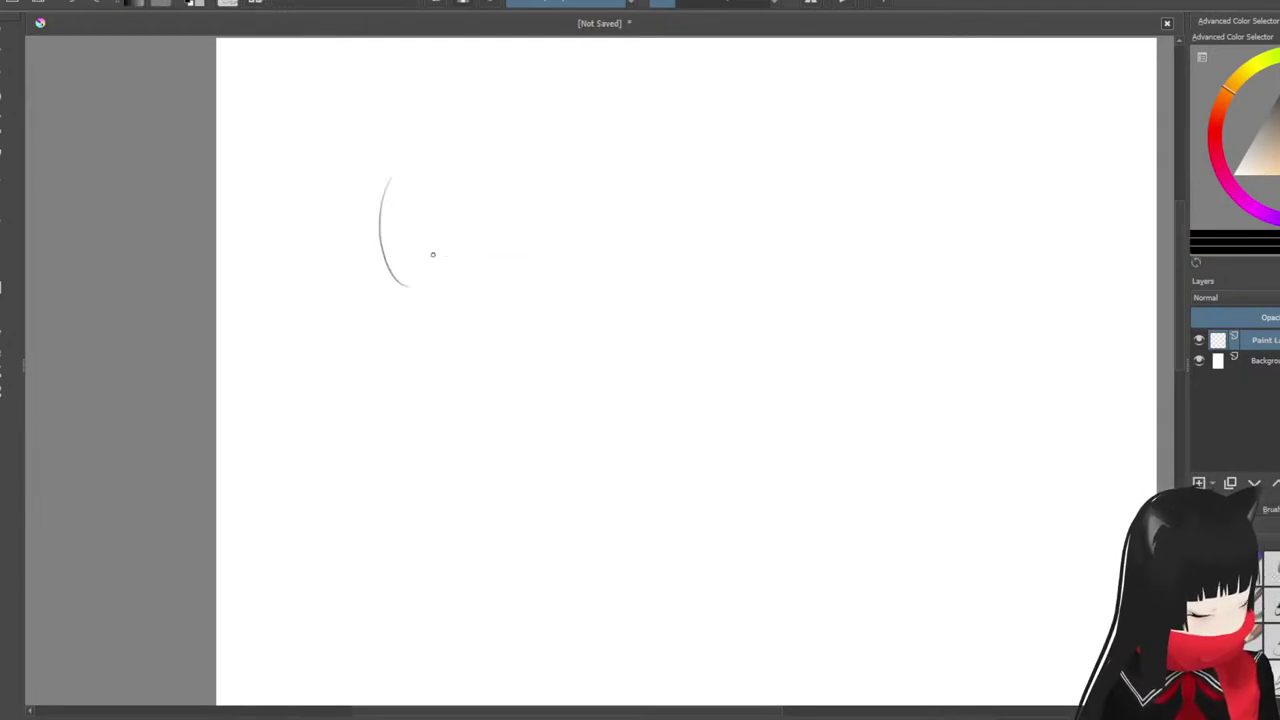
{"action": "left_click_drag", "start_coordinate": [383, 200], "coordinate": [414, 292]}
{"action": "mouse_move", "coordinate": [478, 157]}
{"action": "left_mouse_down"}
{"action": "mouse_move", "coordinate": [512, 250]}
{"action": "mouse_move", "coordinate": [377, 234]}
{"action": "mouse_move", "coordinate": [531, 220]}
{"action": "mouse_move", "coordinate": [517, 306]}
{"action": "left_mouse_up"}
{"action": "left_click_drag", "start_coordinate": [388, 212], "coordinate": [386, 264]}
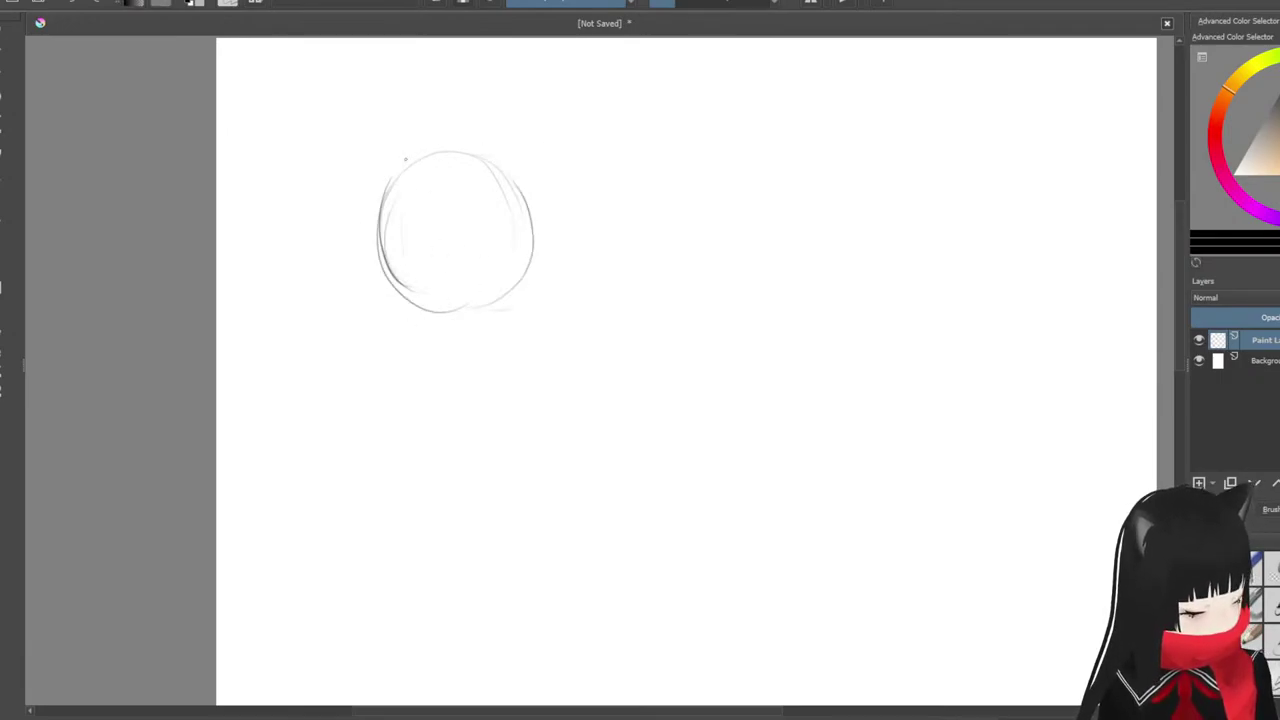
Step: Sketch the curved face centre line, the far side of the face, and the chin and jaw below the circle
{"action": "left_click_drag", "start_coordinate": [405, 160], "coordinate": [422, 402]}
{"action": "mouse_move", "coordinate": [400, 178]}
{"action": "left_mouse_down"}
{"action": "mouse_move", "coordinate": [404, 285]}
{"action": "mouse_move", "coordinate": [497, 303]}
{"action": "mouse_move", "coordinate": [529, 269]}
{"action": "mouse_move", "coordinate": [466, 140]}
{"action": "mouse_move", "coordinate": [386, 220]}
{"action": "mouse_move", "coordinate": [390, 306]}
{"action": "left_mouse_up"}
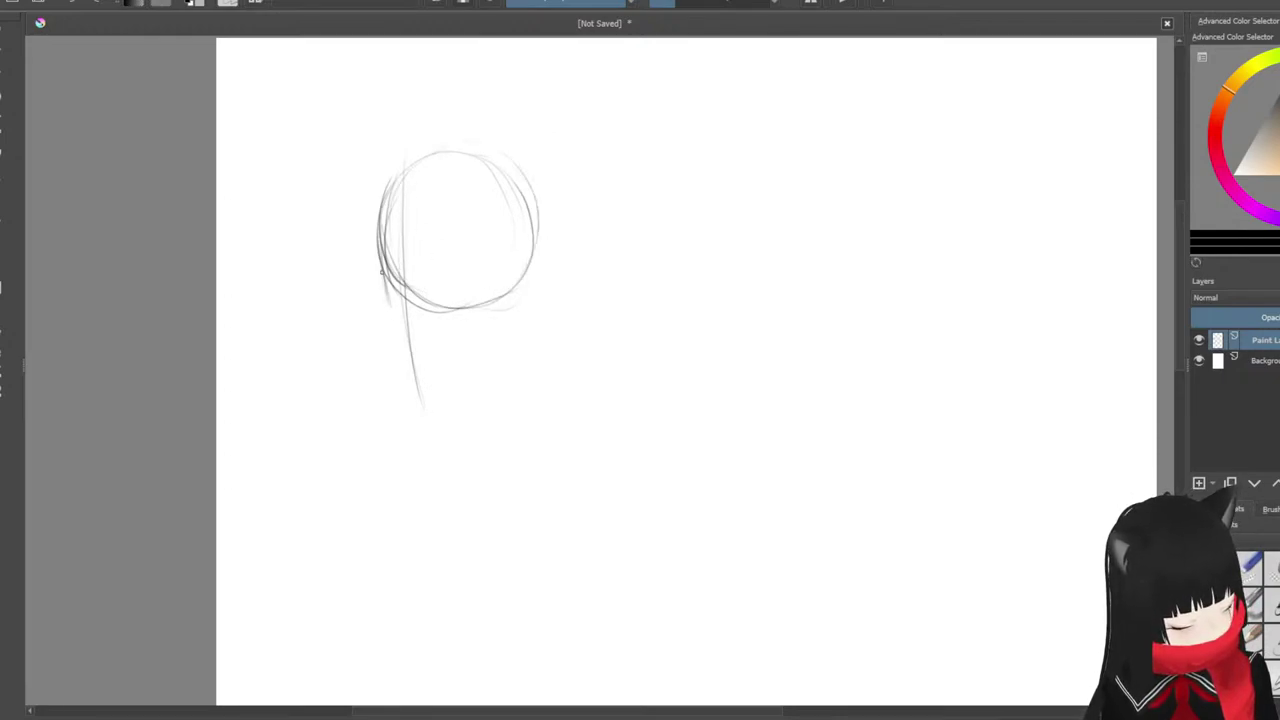
{"action": "left_click_drag", "start_coordinate": [378, 240], "coordinate": [402, 400]}
{"action": "left_click_drag", "start_coordinate": [386, 274], "coordinate": [418, 408]}
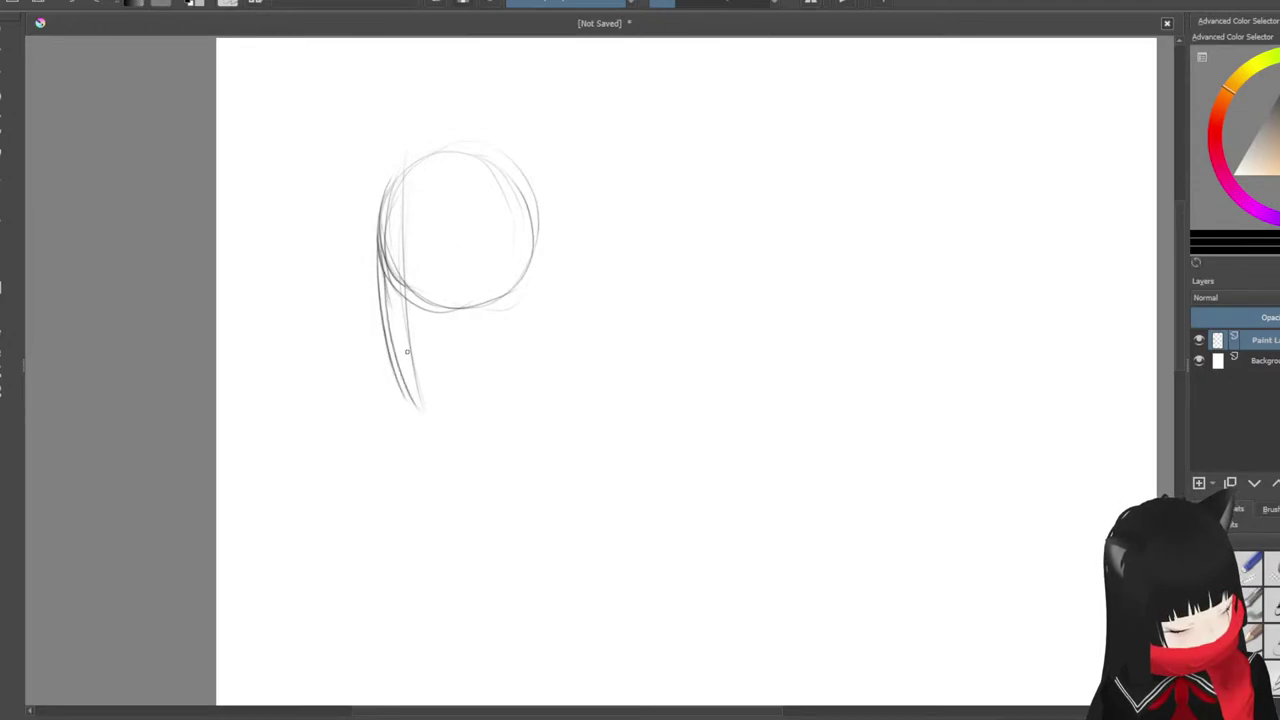
{"action": "mouse_move", "coordinate": [384, 300]}
{"action": "left_mouse_down"}
{"action": "mouse_move", "coordinate": [424, 410]}
{"action": "mouse_move", "coordinate": [522, 372]}
{"action": "mouse_move", "coordinate": [542, 350]}
{"action": "left_mouse_up"}
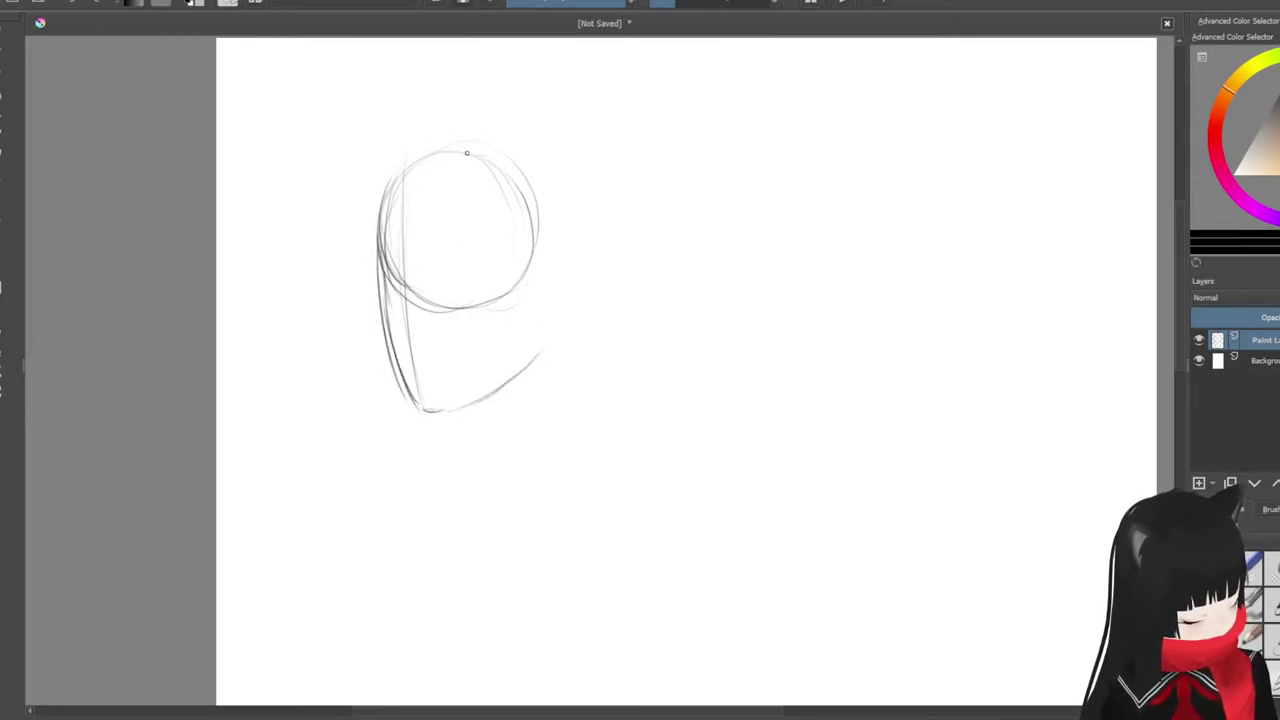
Step: Extend the skull with larger curves toward the back of the head and add an oval for its side plane
{"action": "left_click_drag", "start_coordinate": [396, 236], "coordinate": [446, 130]}
{"action": "left_click_drag", "start_coordinate": [394, 180], "coordinate": [560, 160]}
{"action": "mouse_move", "coordinate": [540, 284]}
{"action": "left_mouse_down"}
{"action": "mouse_move", "coordinate": [575, 200]}
{"action": "mouse_move", "coordinate": [500, 110]}
{"action": "mouse_move", "coordinate": [598, 300]}
{"action": "mouse_move", "coordinate": [399, 214]}
{"action": "mouse_move", "coordinate": [382, 240]}
{"action": "mouse_move", "coordinate": [408, 278]}
{"action": "mouse_move", "coordinate": [584, 228]}
{"action": "left_mouse_up"}
{"action": "left_click_drag", "start_coordinate": [483, 270], "coordinate": [516, 354]}
{"action": "mouse_move", "coordinate": [575, 175]}
{"action": "left_mouse_down"}
{"action": "mouse_move", "coordinate": [504, 334]}
{"action": "mouse_move", "coordinate": [495, 300]}
{"action": "mouse_move", "coordinate": [591, 259]}
{"action": "left_mouse_up"}
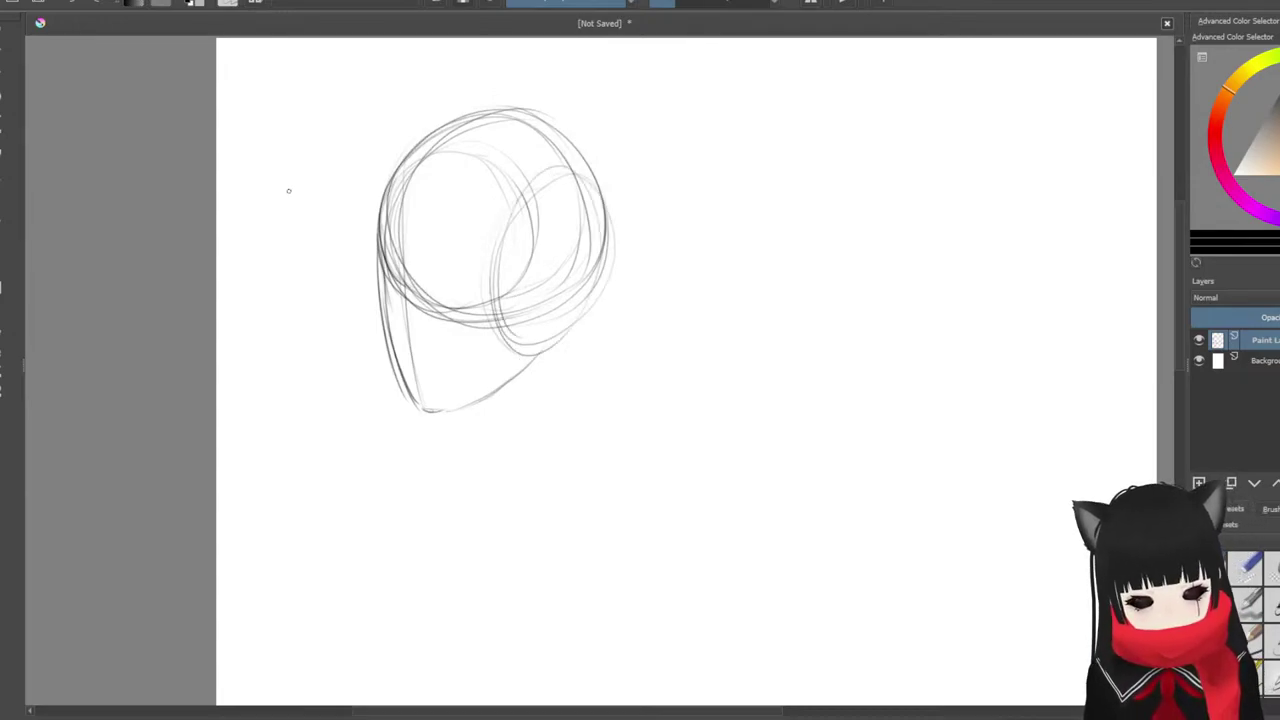
Step: Sketch curved horizontal eye and brow guidelines wrapping around the head toward the ear area
{"action": "left_click_drag", "start_coordinate": [416, 314], "coordinate": [462, 306]}
{"action": "left_click_drag", "start_coordinate": [374, 300], "coordinate": [556, 278]}
{"action": "mouse_move", "coordinate": [454, 294]}
{"action": "left_mouse_down"}
{"action": "mouse_move", "coordinate": [576, 270]}
{"action": "mouse_move", "coordinate": [602, 250]}
{"action": "left_mouse_up"}
{"action": "left_click_drag", "start_coordinate": [422, 308], "coordinate": [565, 301]}
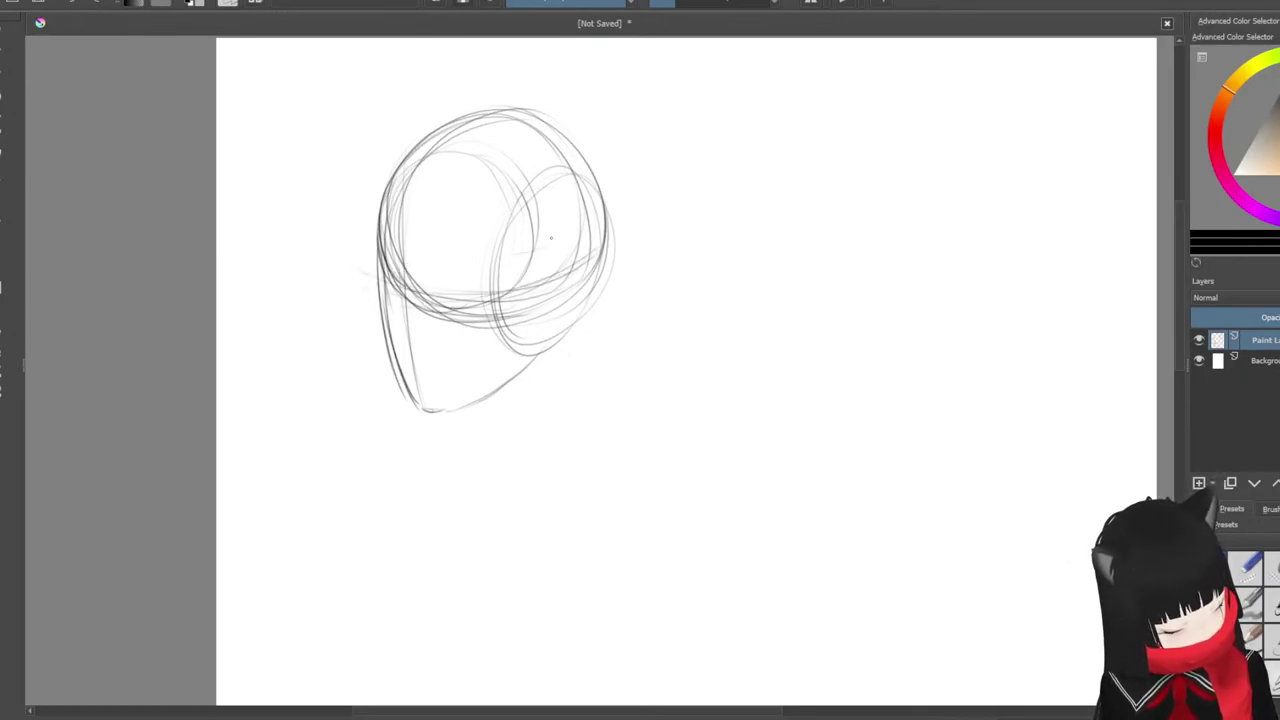
{"action": "left_click_drag", "start_coordinate": [484, 262], "coordinate": [574, 238]}
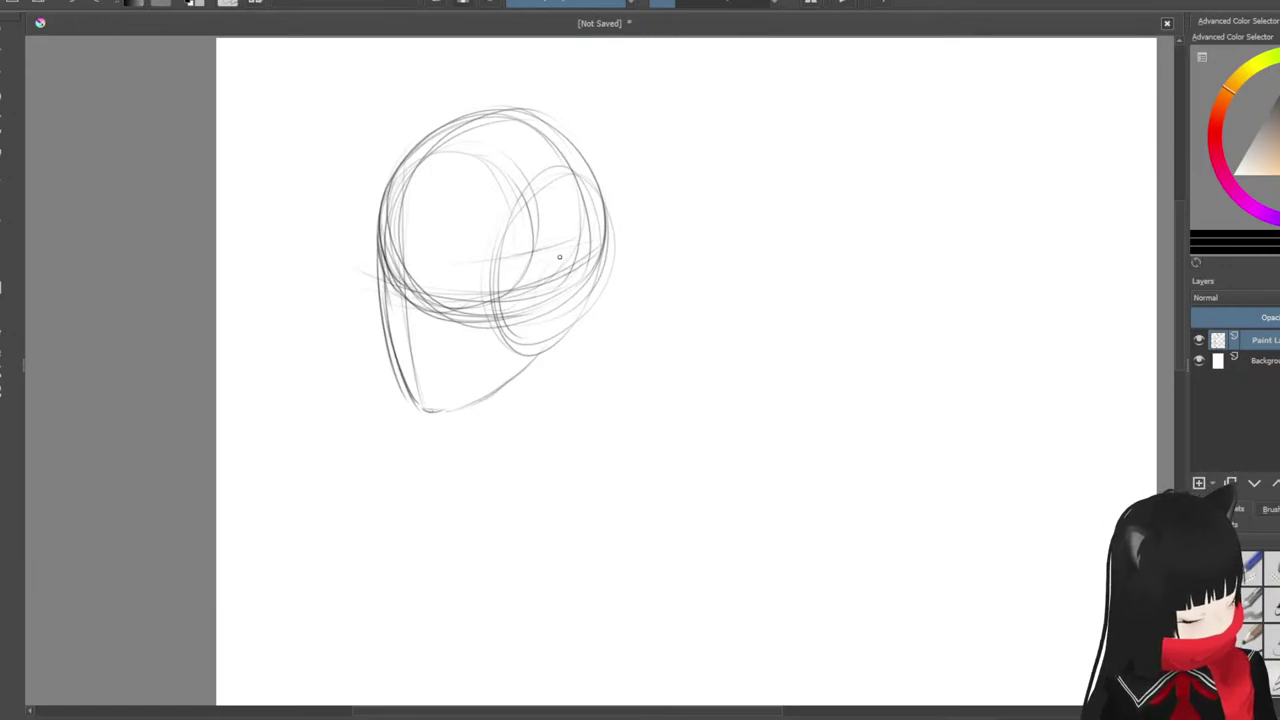
Step: Sketch the ear with its outer rim, lobe and inner folds at the back end of the guidelines
{"action": "mouse_move", "coordinate": [597, 283]}
{"action": "left_mouse_down"}
{"action": "mouse_move", "coordinate": [550, 337]}
{"action": "mouse_move", "coordinate": [578, 328]}
{"action": "left_mouse_up"}
{"action": "mouse_move", "coordinate": [541, 261]}
{"action": "left_mouse_down"}
{"action": "mouse_move", "coordinate": [566, 248]}
{"action": "mouse_move", "coordinate": [590, 290]}
{"action": "mouse_move", "coordinate": [550, 278]}
{"action": "mouse_move", "coordinate": [588, 244]}
{"action": "mouse_move", "coordinate": [566, 250]}
{"action": "mouse_move", "coordinate": [592, 286]}
{"action": "mouse_move", "coordinate": [556, 344]}
{"action": "left_mouse_up"}
{"action": "left_click_drag", "start_coordinate": [600, 268], "coordinate": [564, 330]}
{"action": "left_click_drag", "start_coordinate": [594, 252], "coordinate": [556, 278]}
{"action": "mouse_move", "coordinate": [592, 266]}
{"action": "left_mouse_down"}
{"action": "mouse_move", "coordinate": [588, 298]}
{"action": "mouse_move", "coordinate": [574, 292]}
{"action": "mouse_move", "coordinate": [582, 308]}
{"action": "mouse_move", "coordinate": [544, 346]}
{"action": "mouse_move", "coordinate": [560, 279]}
{"action": "mouse_move", "coordinate": [545, 308]}
{"action": "mouse_move", "coordinate": [552, 296]}
{"action": "left_mouse_up"}
{"action": "mouse_move", "coordinate": [578, 264]}
{"action": "left_mouse_down"}
{"action": "mouse_move", "coordinate": [560, 280]}
{"action": "mouse_move", "coordinate": [578, 292]}
{"action": "mouse_move", "coordinate": [562, 290]}
{"action": "mouse_move", "coordinate": [552, 324]}
{"action": "mouse_move", "coordinate": [546, 308]}
{"action": "left_mouse_up"}
{"action": "left_click_drag", "start_coordinate": [560, 286], "coordinate": [552, 310]}
{"action": "left_click_drag", "start_coordinate": [560, 304], "coordinate": [546, 310]}
Step: Sketch the nose along the face's far side and a short mouth line beneath it
{"action": "mouse_move", "coordinate": [406, 258]}
{"action": "left_mouse_down"}
{"action": "mouse_move", "coordinate": [384, 336]}
{"action": "mouse_move", "coordinate": [394, 341]}
{"action": "left_mouse_up"}
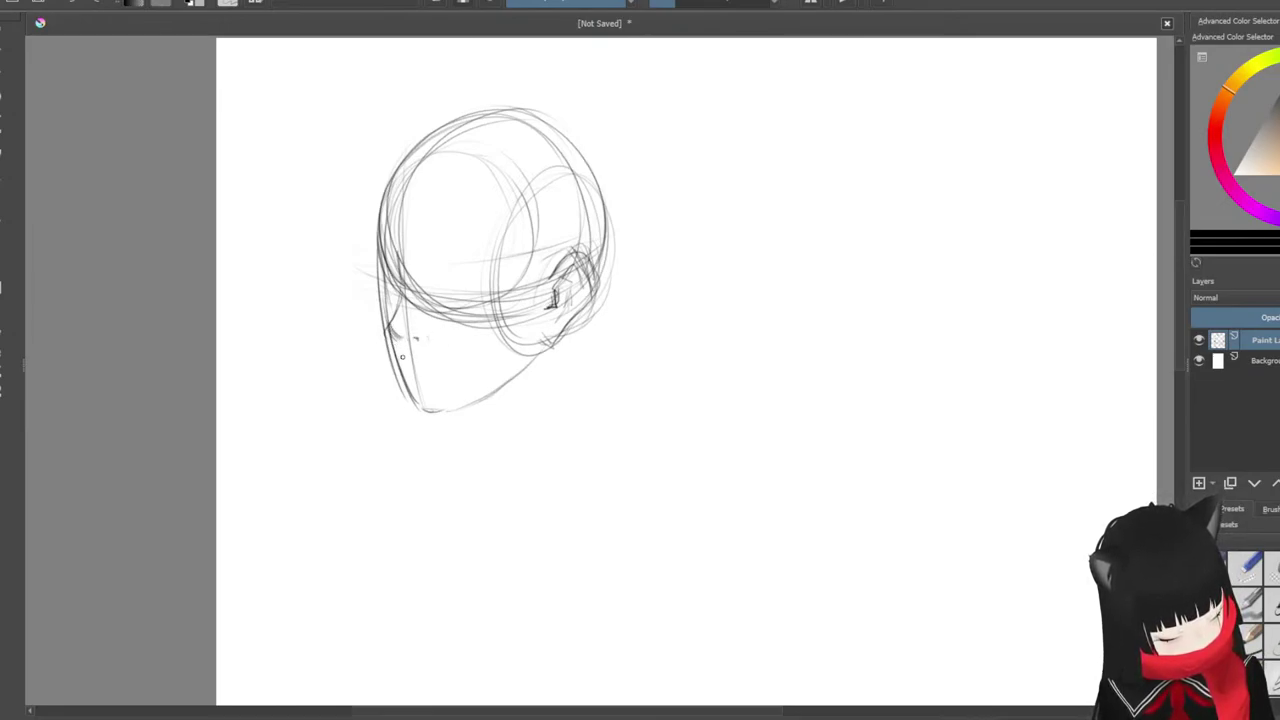
{"action": "mouse_move", "coordinate": [406, 357]}
{"action": "left_mouse_down"}
{"action": "mouse_move", "coordinate": [448, 367]}
{"action": "mouse_move", "coordinate": [410, 364]}
{"action": "left_mouse_up"}
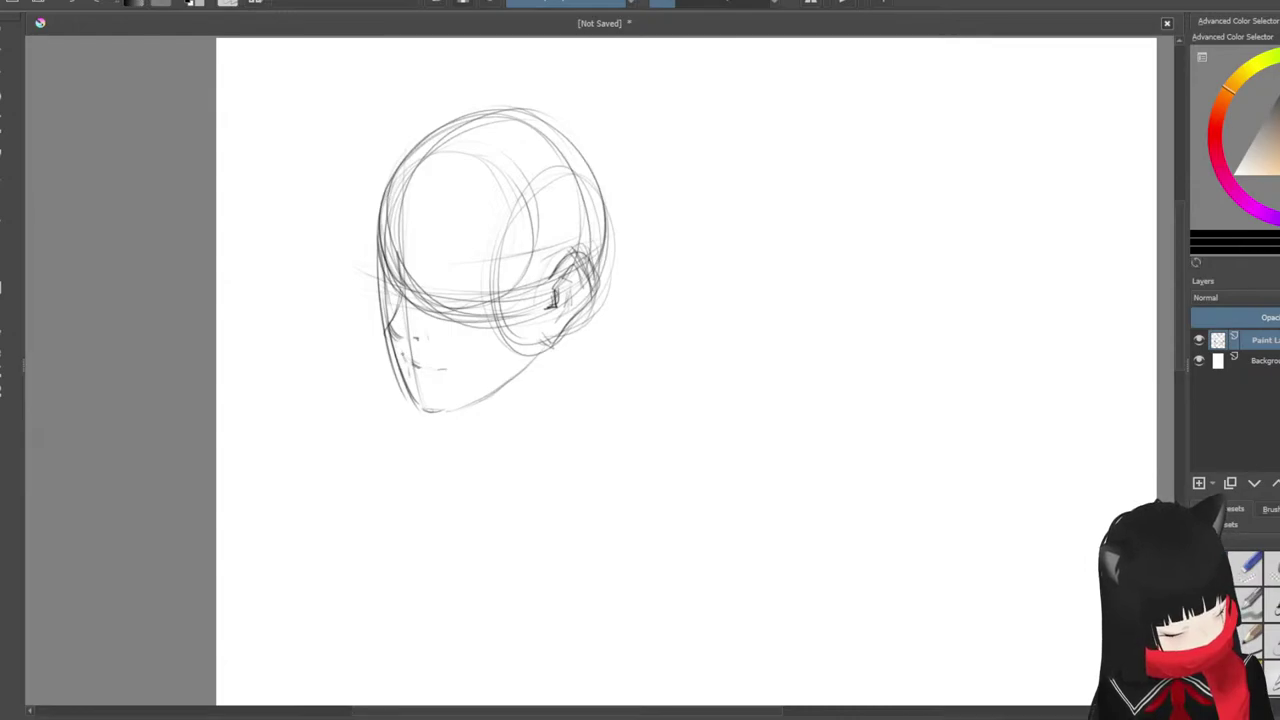
{"action": "left_click_drag", "start_coordinate": [404, 355], "coordinate": [449, 371]}
Step: Draw the far eye beside the nose bridge and strengthen the line of the nose
{"action": "mouse_move", "coordinate": [402, 299]}
{"action": "left_mouse_down"}
{"action": "mouse_move", "coordinate": [389, 328]}
{"action": "mouse_move", "coordinate": [403, 338]}
{"action": "mouse_move", "coordinate": [404, 267]}
{"action": "mouse_move", "coordinate": [396, 286]}
{"action": "mouse_move", "coordinate": [378, 280]}
{"action": "mouse_move", "coordinate": [392, 280]}
{"action": "mouse_move", "coordinate": [386, 292]}
{"action": "left_mouse_up"}
{"action": "mouse_move", "coordinate": [406, 268]}
{"action": "left_mouse_down"}
{"action": "mouse_move", "coordinate": [394, 296]}
{"action": "mouse_move", "coordinate": [384, 270]}
{"action": "mouse_move", "coordinate": [376, 280]}
{"action": "left_mouse_up"}
{"action": "left_click_drag", "start_coordinate": [392, 268], "coordinate": [380, 286]}
{"action": "mouse_move", "coordinate": [392, 272]}
{"action": "left_mouse_down"}
{"action": "mouse_move", "coordinate": [378, 286]}
{"action": "mouse_move", "coordinate": [405, 296]}
{"action": "mouse_move", "coordinate": [391, 320]}
{"action": "left_mouse_up"}
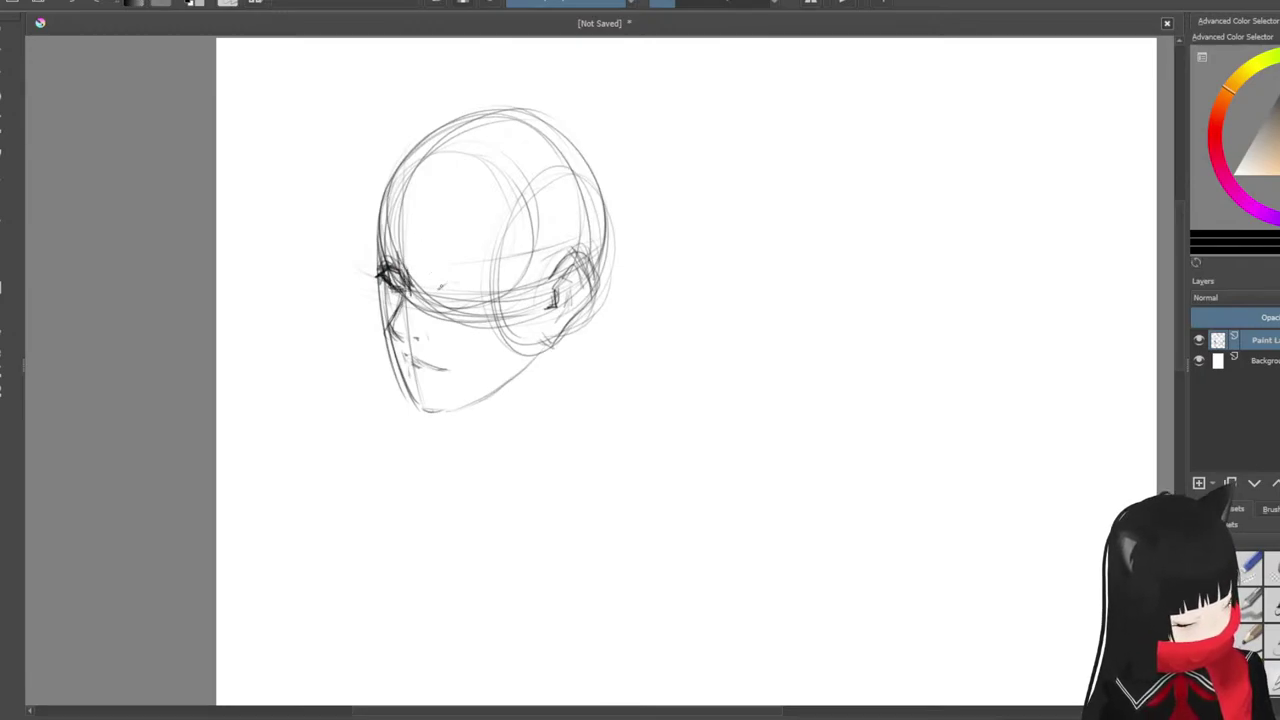
Step: Draw the near eye with its lids and iris, and add the eyebrow lines
{"action": "mouse_move", "coordinate": [456, 277]}
{"action": "left_mouse_down"}
{"action": "mouse_move", "coordinate": [488, 278]}
{"action": "mouse_move", "coordinate": [482, 300]}
{"action": "mouse_move", "coordinate": [472, 286]}
{"action": "mouse_move", "coordinate": [442, 289]}
{"action": "left_mouse_up"}
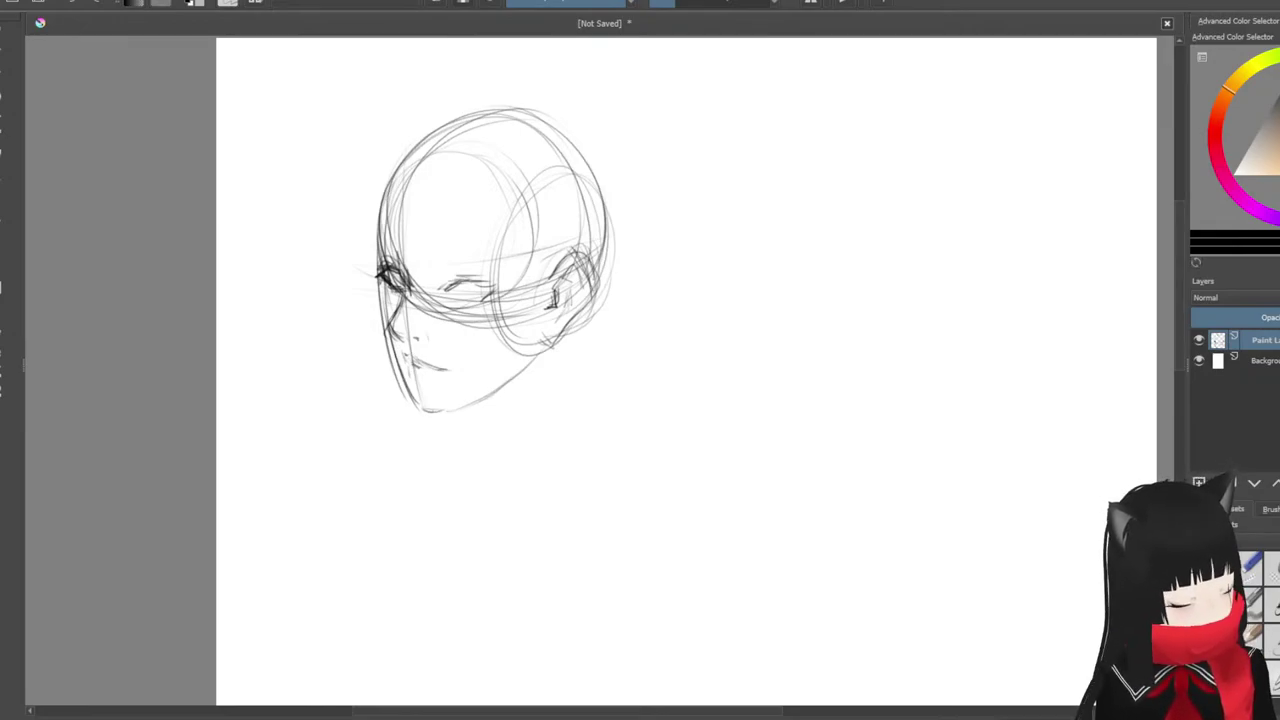
{"action": "mouse_move", "coordinate": [462, 282]}
{"action": "left_mouse_down"}
{"action": "mouse_move", "coordinate": [503, 281]}
{"action": "mouse_move", "coordinate": [483, 297]}
{"action": "mouse_move", "coordinate": [469, 280]}
{"action": "mouse_move", "coordinate": [496, 280]}
{"action": "mouse_move", "coordinate": [480, 290]}
{"action": "left_mouse_up"}
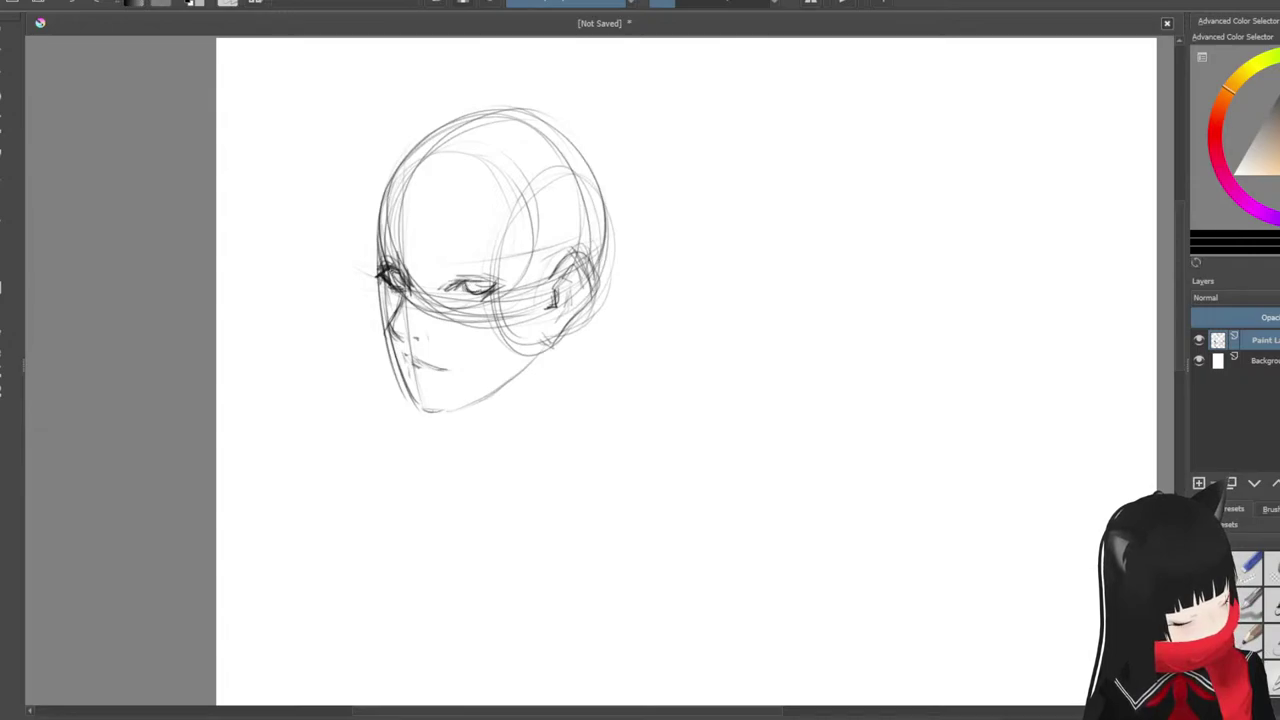
{"action": "mouse_move", "coordinate": [388, 276]}
{"action": "left_mouse_down"}
{"action": "mouse_move", "coordinate": [498, 278]}
{"action": "mouse_move", "coordinate": [454, 278]}
{"action": "left_mouse_up"}
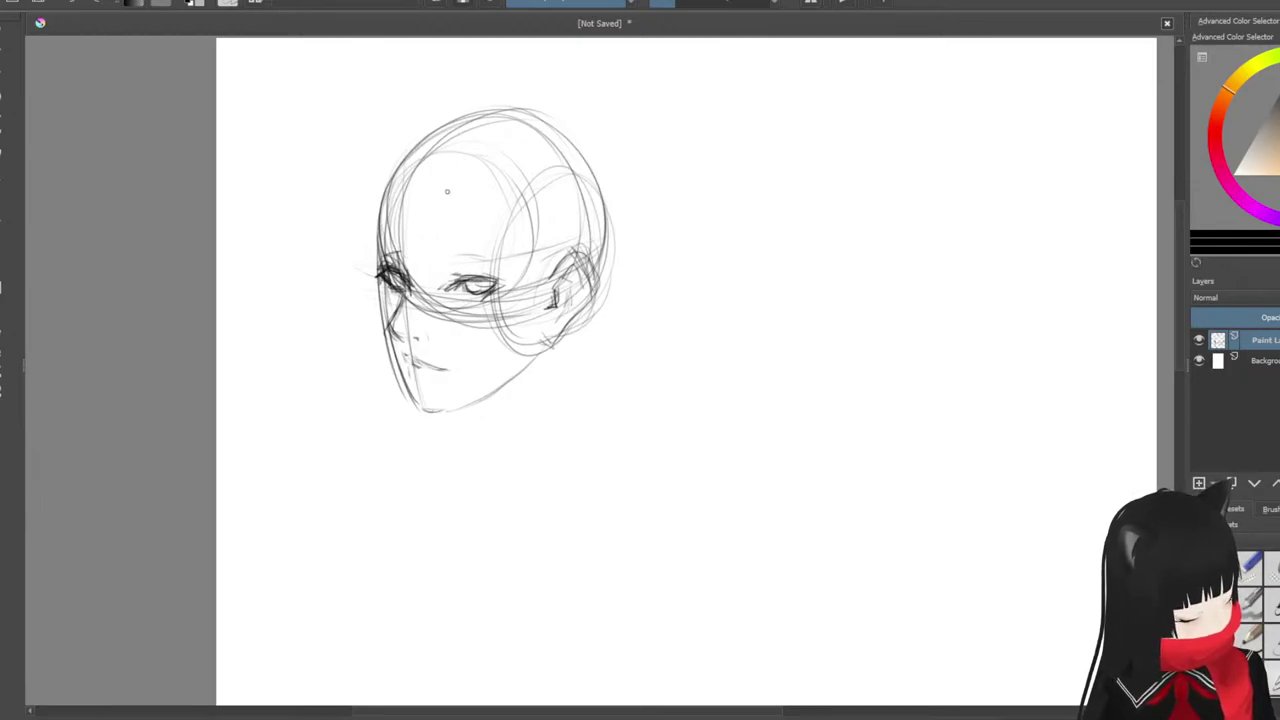
Step: Darken the ear and redraw the jawline from the earlobe down to the chin with firmer strokes
{"action": "mouse_move", "coordinate": [481, 266]}
{"action": "left_mouse_down"}
{"action": "mouse_move", "coordinate": [576, 262]}
{"action": "mouse_move", "coordinate": [582, 312]}
{"action": "mouse_move", "coordinate": [556, 336]}
{"action": "mouse_move", "coordinate": [584, 306]}
{"action": "mouse_move", "coordinate": [566, 276]}
{"action": "mouse_move", "coordinate": [579, 297]}
{"action": "left_mouse_up"}
{"action": "mouse_move", "coordinate": [557, 293]}
{"action": "left_mouse_down"}
{"action": "mouse_move", "coordinate": [567, 284]}
{"action": "mouse_move", "coordinate": [550, 340]}
{"action": "mouse_move", "coordinate": [476, 403]}
{"action": "left_mouse_up"}
{"action": "key", "text": "ctrl+z"}
{"action": "left_click_drag", "start_coordinate": [530, 364], "coordinate": [467, 406]}
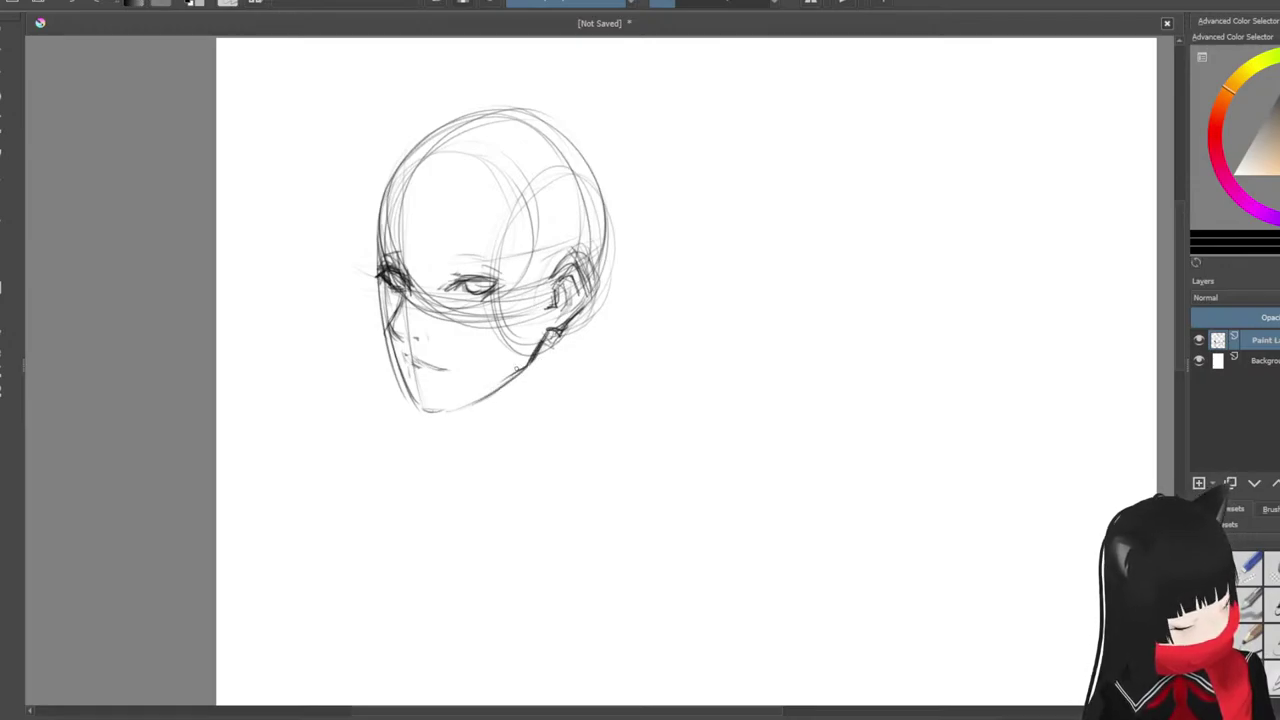
{"action": "key", "text": "ctrl+z"}
{"action": "left_click_drag", "start_coordinate": [530, 366], "coordinate": [446, 413]}
{"action": "mouse_move", "coordinate": [423, 409]}
{"action": "left_mouse_down"}
{"action": "mouse_move", "coordinate": [468, 405]}
{"action": "mouse_move", "coordinate": [452, 413]}
{"action": "left_mouse_up"}
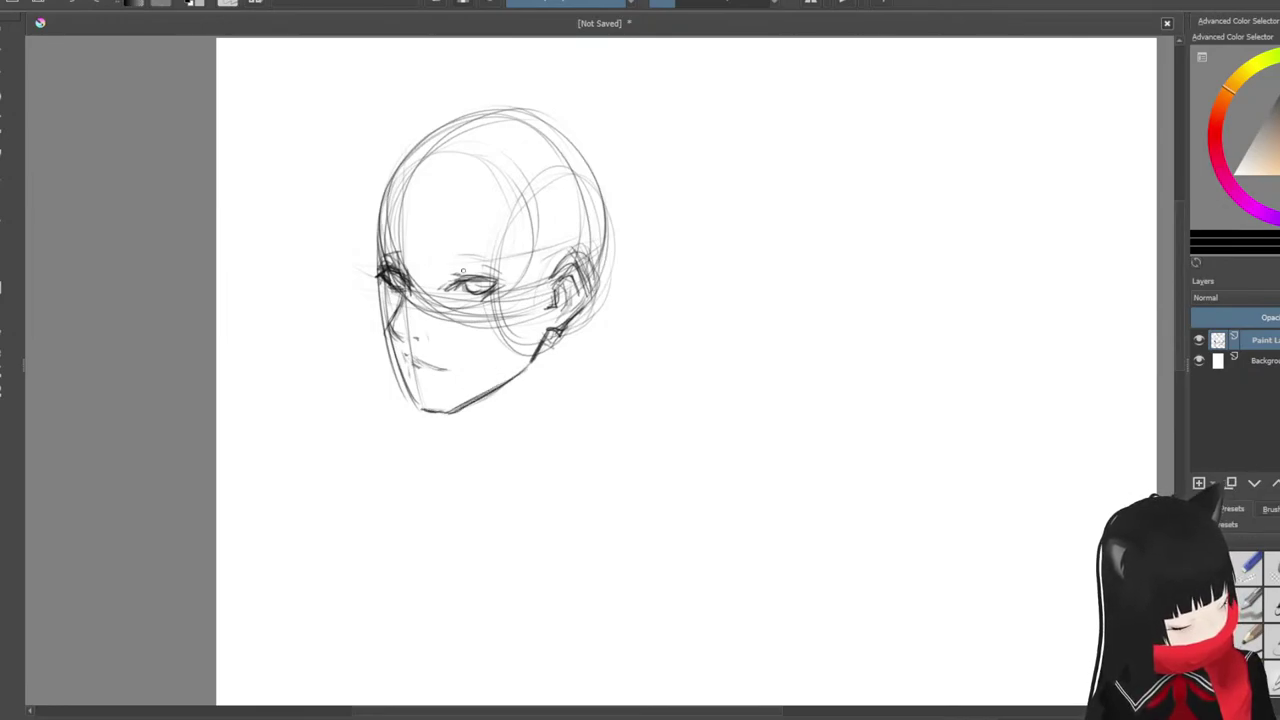
Step: Darken the near eye's lids and corner and reinforce the nose lines
{"action": "left_click_drag", "start_coordinate": [448, 286], "coordinate": [501, 285]}
{"action": "left_click_drag", "start_coordinate": [501, 281], "coordinate": [487, 295]}
{"action": "left_click_drag", "start_coordinate": [499, 277], "coordinate": [497, 294]}
{"action": "mouse_move", "coordinate": [399, 305]}
{"action": "left_mouse_down"}
{"action": "mouse_move", "coordinate": [392, 336]}
{"action": "mouse_move", "coordinate": [412, 339]}
{"action": "left_mouse_up"}
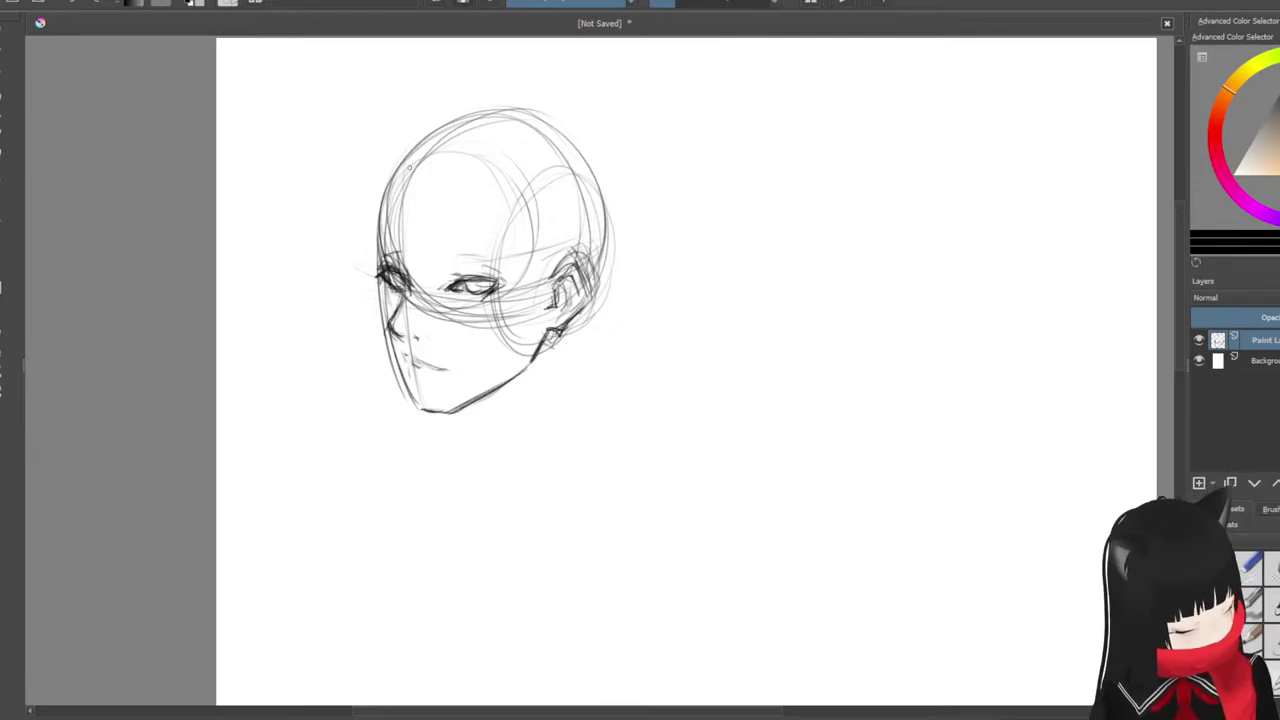
Step: Sketch the hairline across the forehead and down the temple to the front of the ear
{"action": "mouse_move", "coordinate": [382, 212]}
{"action": "left_mouse_down"}
{"action": "mouse_move", "coordinate": [416, 182]}
{"action": "mouse_move", "coordinate": [508, 198]}
{"action": "mouse_move", "coordinate": [530, 272]}
{"action": "left_mouse_up"}
{"action": "left_click_drag", "start_coordinate": [532, 274], "coordinate": [546, 302]}
{"action": "mouse_move", "coordinate": [544, 290]}
{"action": "left_mouse_down"}
{"action": "mouse_move", "coordinate": [546, 308]}
{"action": "mouse_move", "coordinate": [550, 296]}
{"action": "left_mouse_up"}
{"action": "left_click_drag", "start_coordinate": [520, 238], "coordinate": [530, 272]}
{"action": "mouse_move", "coordinate": [516, 200]}
{"action": "left_mouse_down"}
{"action": "mouse_move", "coordinate": [524, 266]}
{"action": "mouse_move", "coordinate": [488, 256]}
{"action": "mouse_move", "coordinate": [506, 268]}
{"action": "left_mouse_up"}
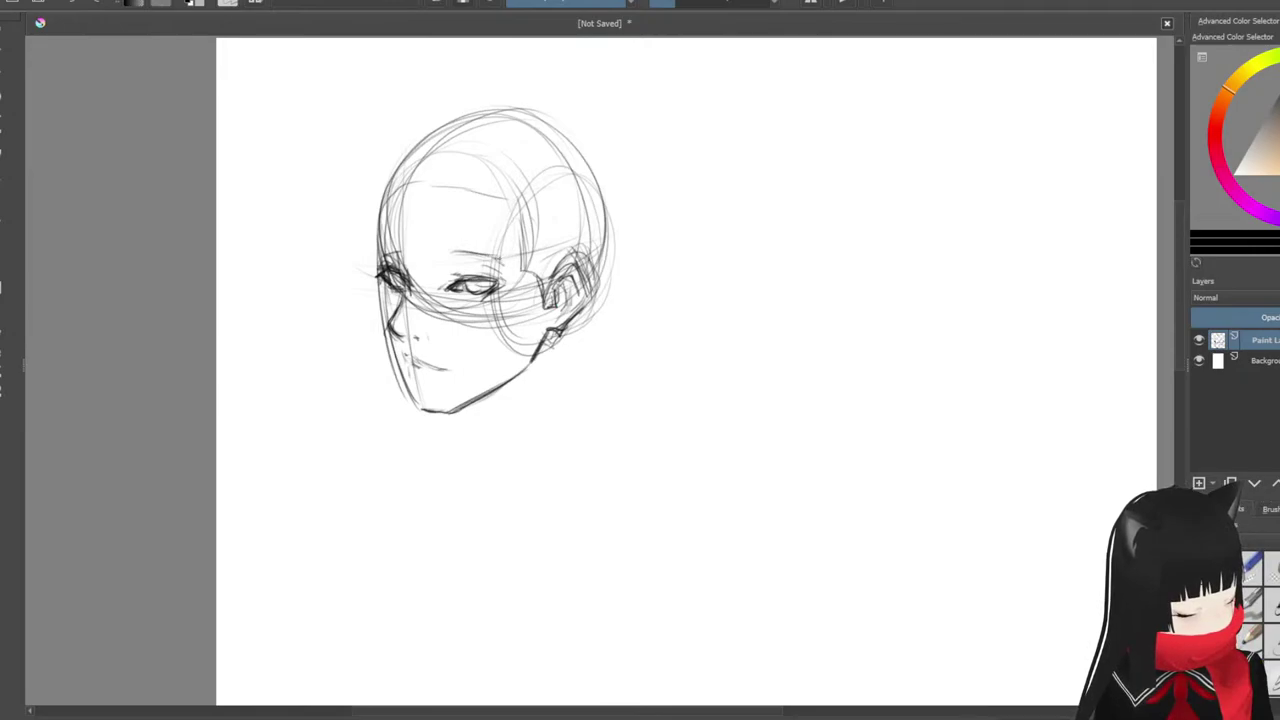
Step: Undo the stray stroke behind the head and move the whole head sketch left to free space beside it
{"action": "mouse_move", "coordinate": [613, 215]}
{"action": "left_mouse_down"}
{"action": "mouse_move", "coordinate": [571, 220]}
{"action": "mouse_move", "coordinate": [551, 243]}
{"action": "mouse_move", "coordinate": [449, 206]}
{"action": "mouse_move", "coordinate": [620, 228]}
{"action": "left_mouse_up"}
{"action": "key", "text": "ctrl+z"}
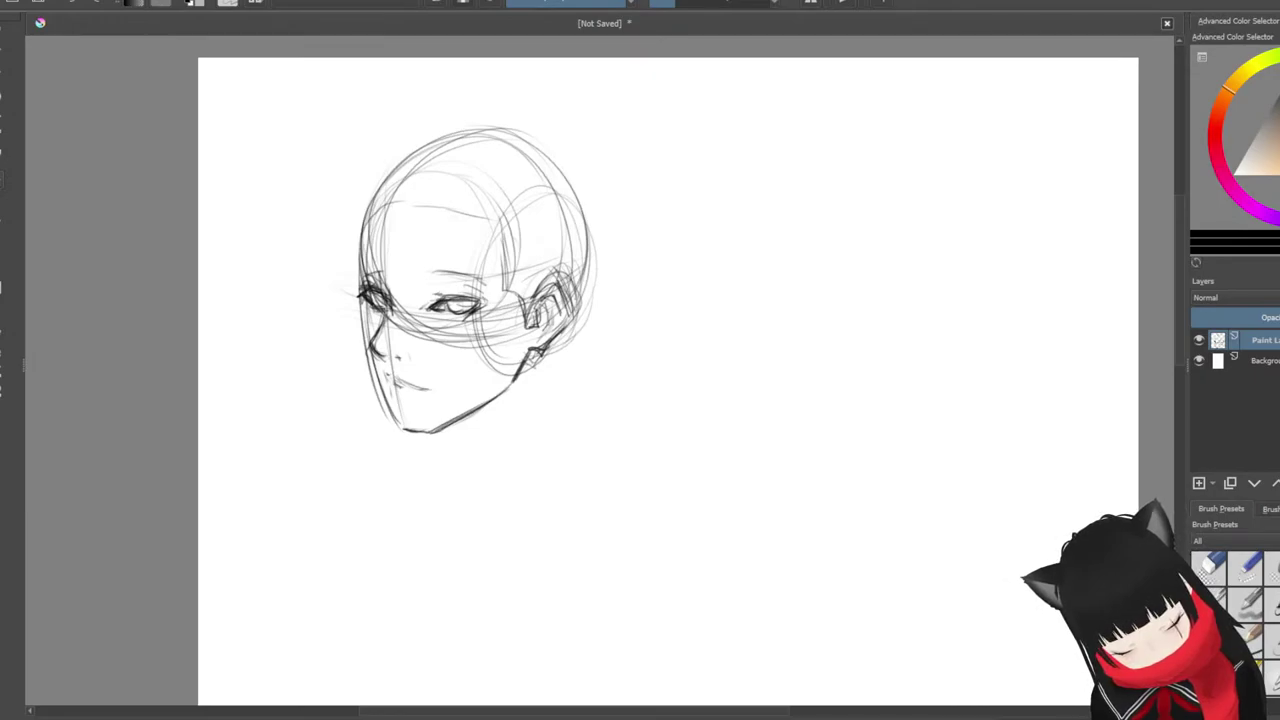
{"action": "key", "text": "t"}
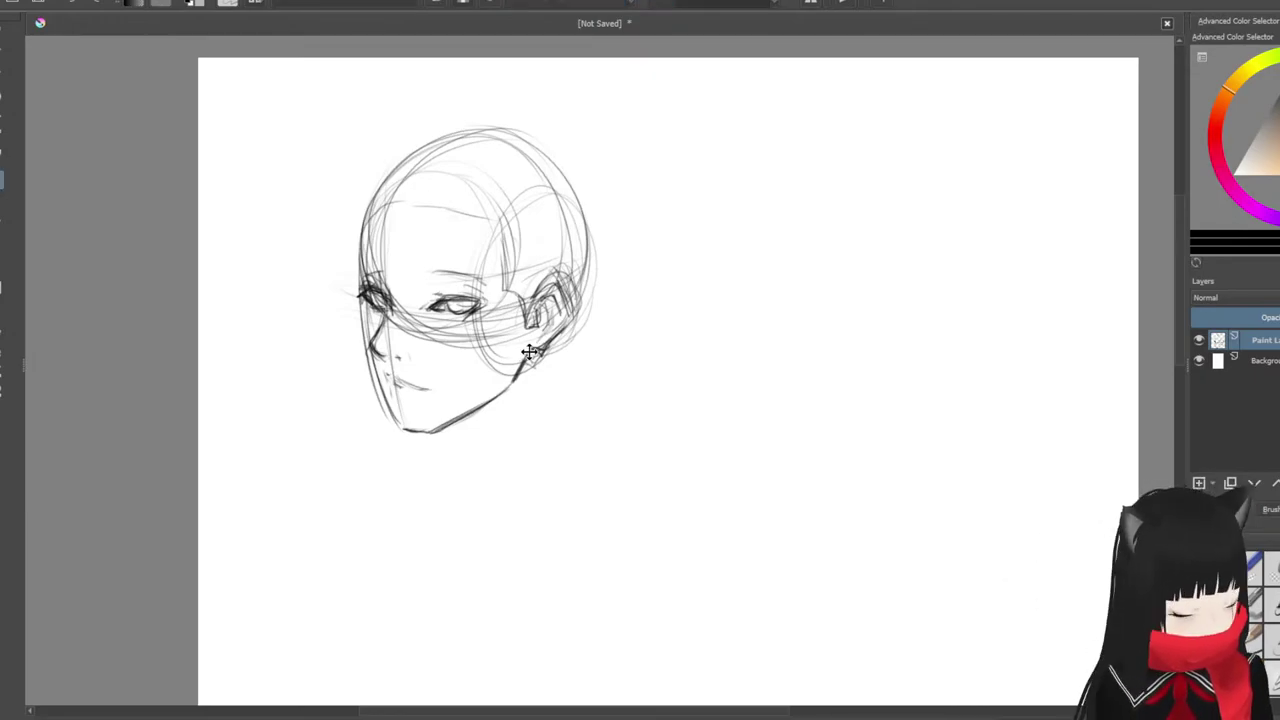
{"action": "left_click_drag", "start_coordinate": [529, 352], "coordinate": [472, 352]}
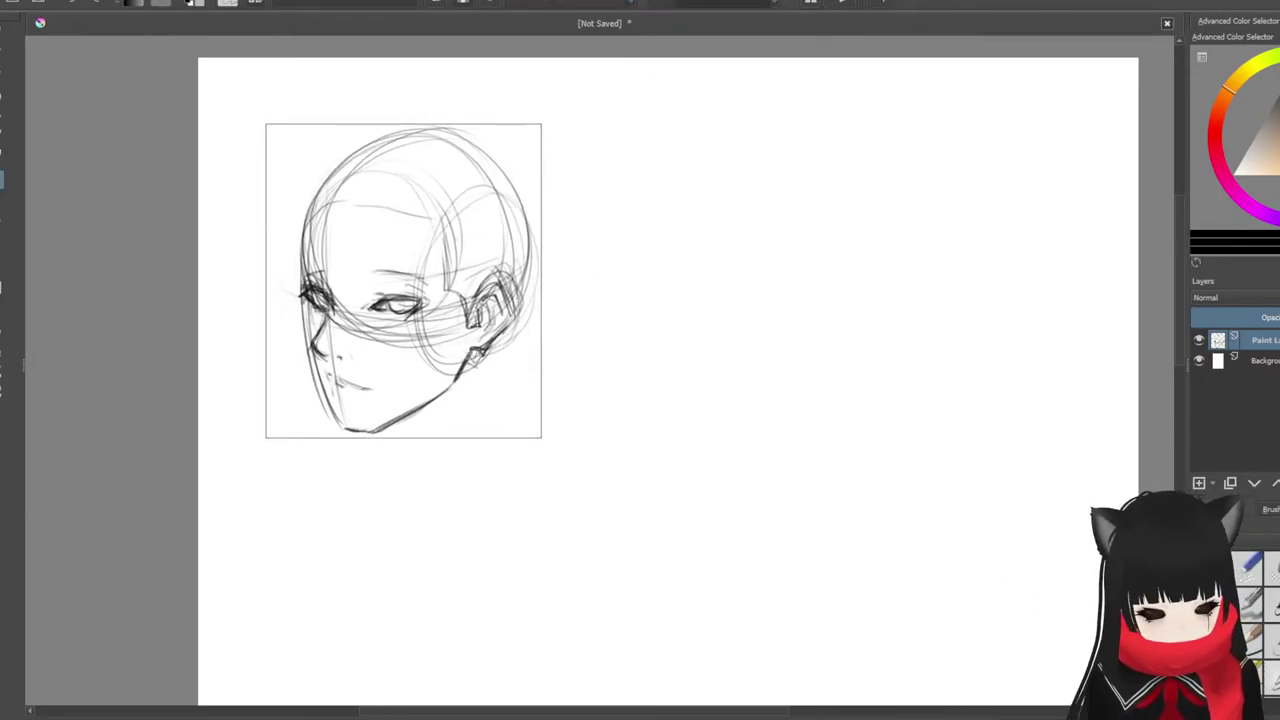
Step: Switch back to the brush and sketch a second loose skull circle to the right of the first head
{"action": "key", "text": "b"}
{"action": "left_click_drag", "start_coordinate": [796, 194], "coordinate": [761, 184]}
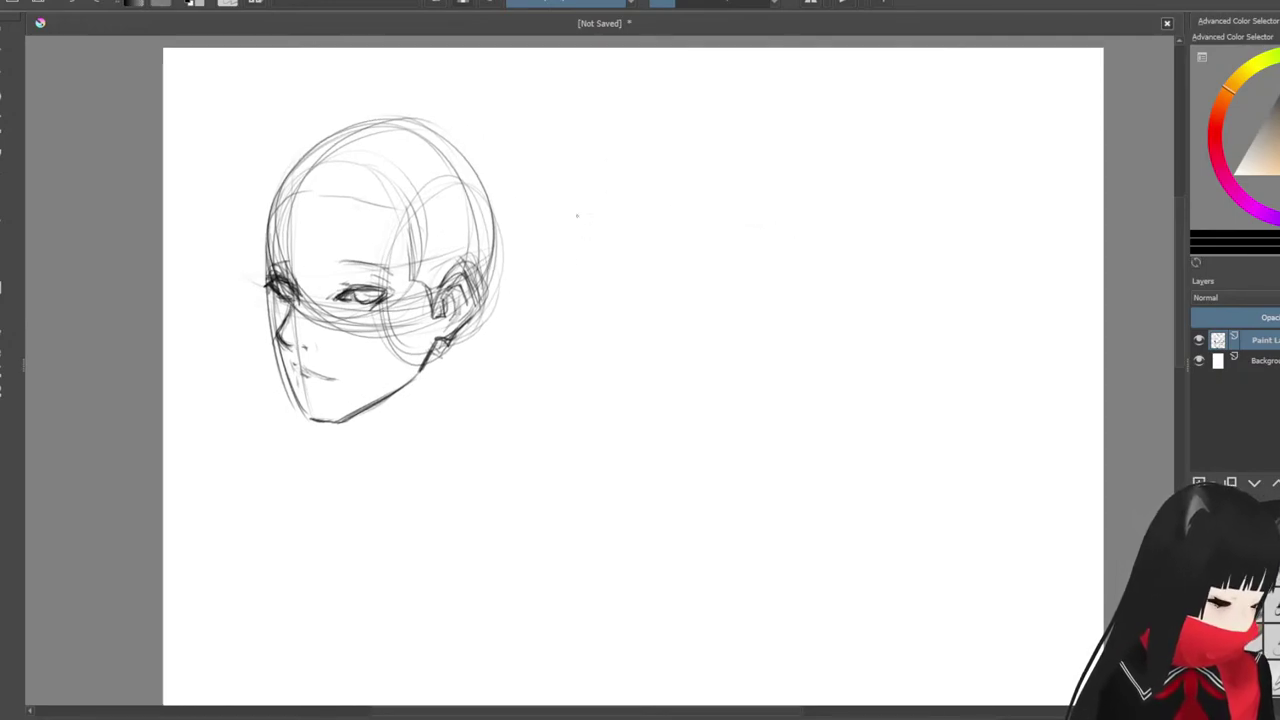
{"action": "left_click_drag", "start_coordinate": [577, 215], "coordinate": [680, 117]}
{"action": "mouse_move", "coordinate": [746, 306]}
{"action": "left_mouse_down"}
{"action": "mouse_move", "coordinate": [674, 346]}
{"action": "mouse_move", "coordinate": [612, 333]}
{"action": "mouse_move", "coordinate": [688, 346]}
{"action": "left_mouse_up"}
{"action": "left_click_drag", "start_coordinate": [786, 176], "coordinate": [776, 262]}
{"action": "left_click_drag", "start_coordinate": [566, 270], "coordinate": [640, 114]}
{"action": "left_click_drag", "start_coordinate": [674, 342], "coordinate": [562, 272]}
Step: Draw a vertical centre line through the second circle and well below it, undoing misplaced strokes
{"action": "left_click_drag", "start_coordinate": [666, 140], "coordinate": [673, 390]}
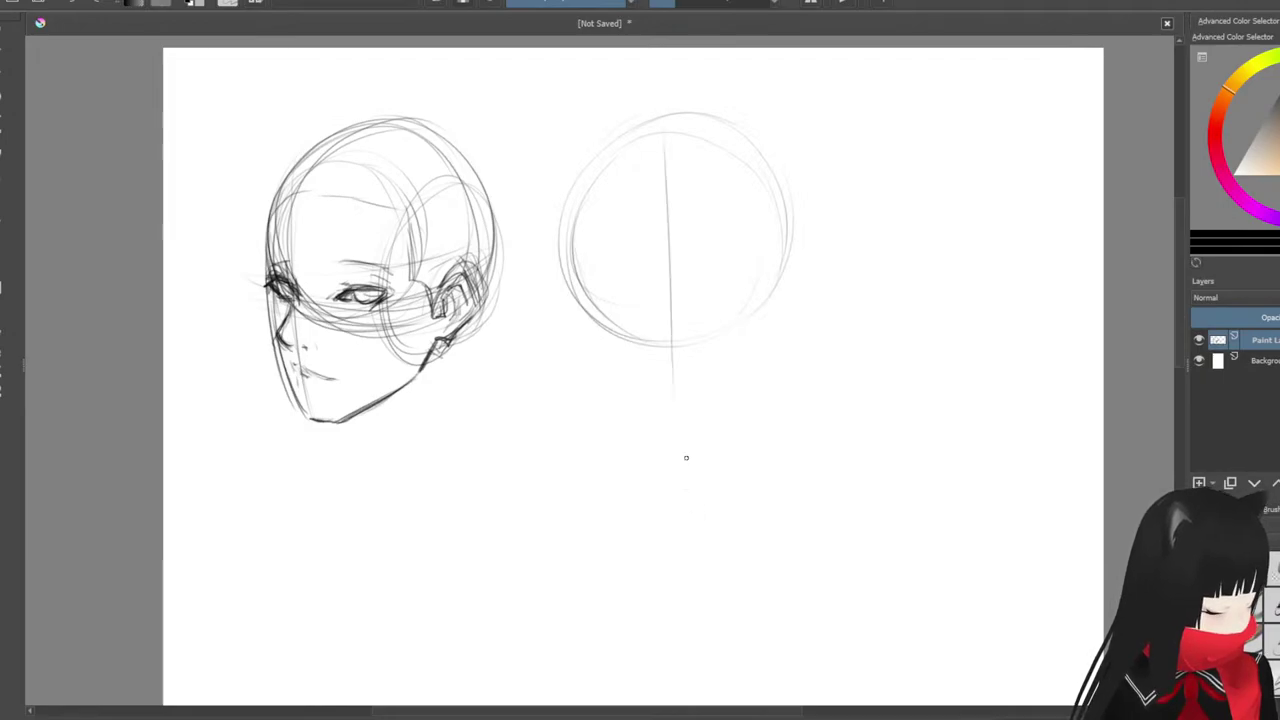
{"action": "mouse_move", "coordinate": [671, 150]}
{"action": "left_mouse_down"}
{"action": "mouse_move", "coordinate": [685, 492]}
{"action": "mouse_move", "coordinate": [668, 317]}
{"action": "mouse_move", "coordinate": [668, 432]}
{"action": "mouse_move", "coordinate": [688, 495]}
{"action": "left_mouse_up"}
{"action": "key", "text": "ctrl+z"}
{"action": "key", "text": "ctrl+z"}
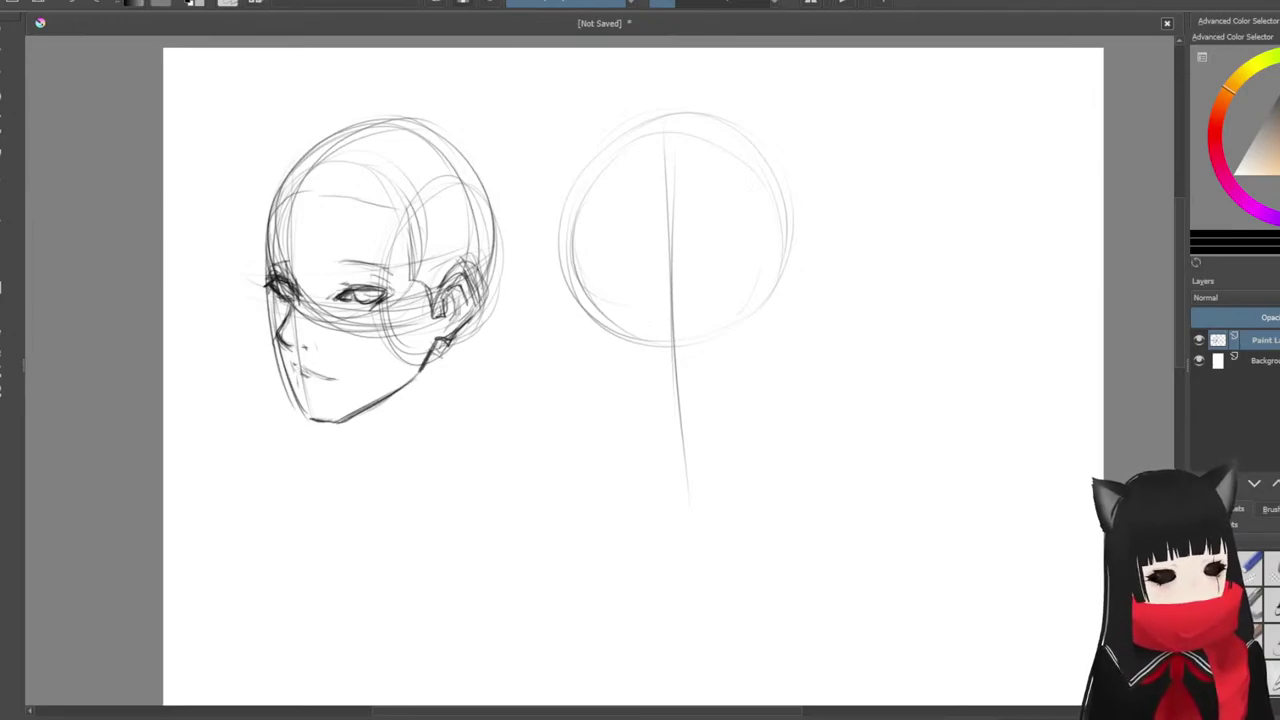
{"action": "left_click_drag", "start_coordinate": [672, 112], "coordinate": [660, 528]}
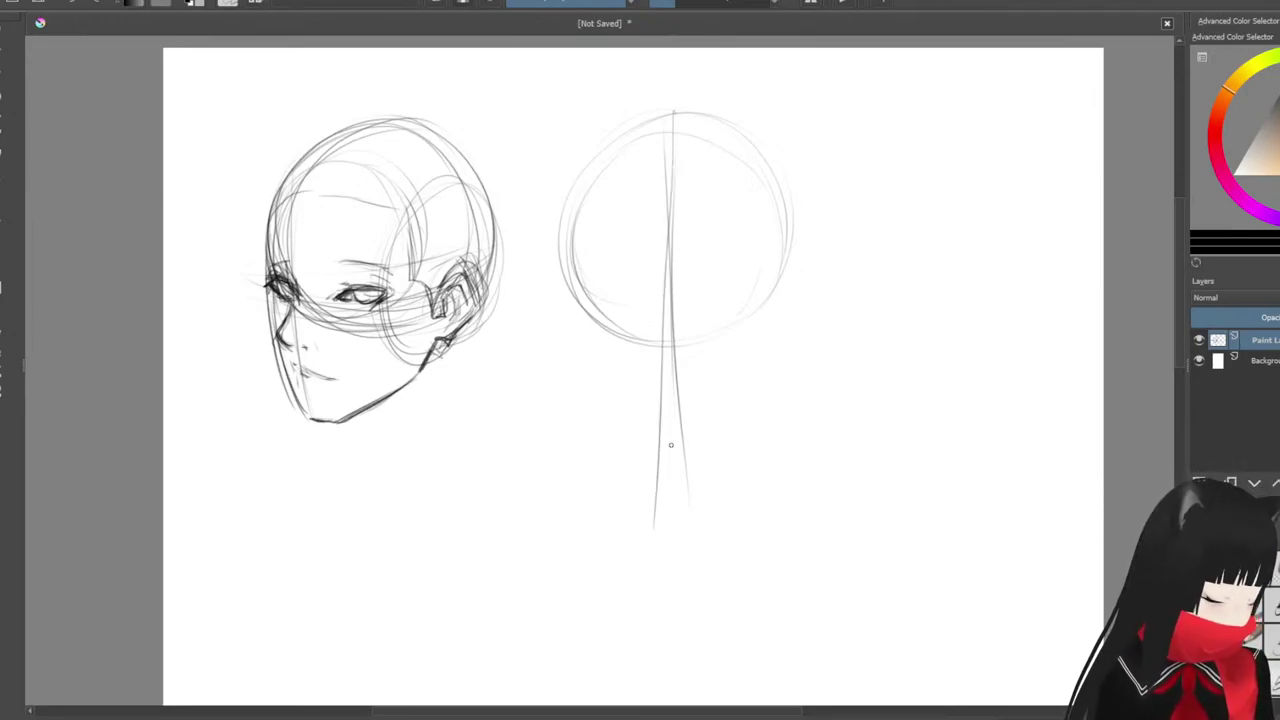
{"action": "key", "text": "ctrl+z"}
{"action": "left_click_drag", "start_coordinate": [680, 135], "coordinate": [678, 535]}
Step: Add horizontal eye-level guidelines across the second circle and vertical guidelines down both sides of it
{"action": "left_click_drag", "start_coordinate": [624, 258], "coordinate": [698, 258]}
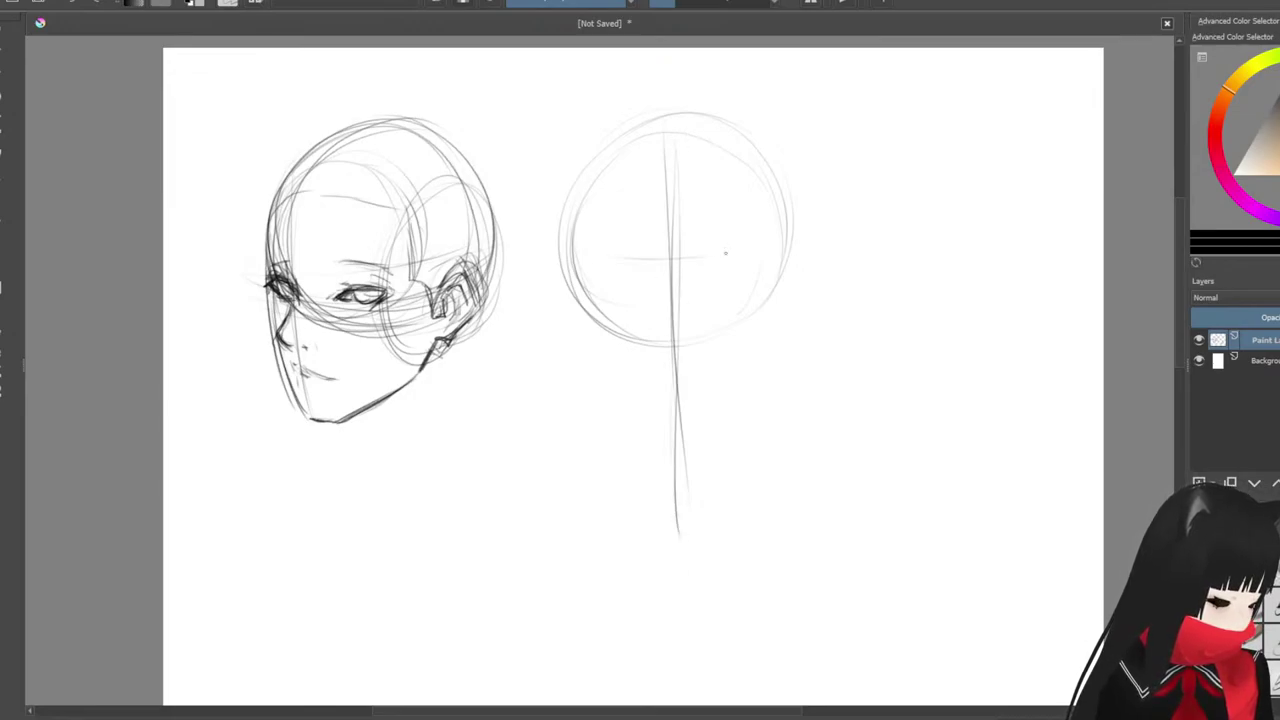
{"action": "left_click_drag", "start_coordinate": [588, 270], "coordinate": [745, 268]}
{"action": "left_click_drag", "start_coordinate": [558, 178], "coordinate": [568, 242]}
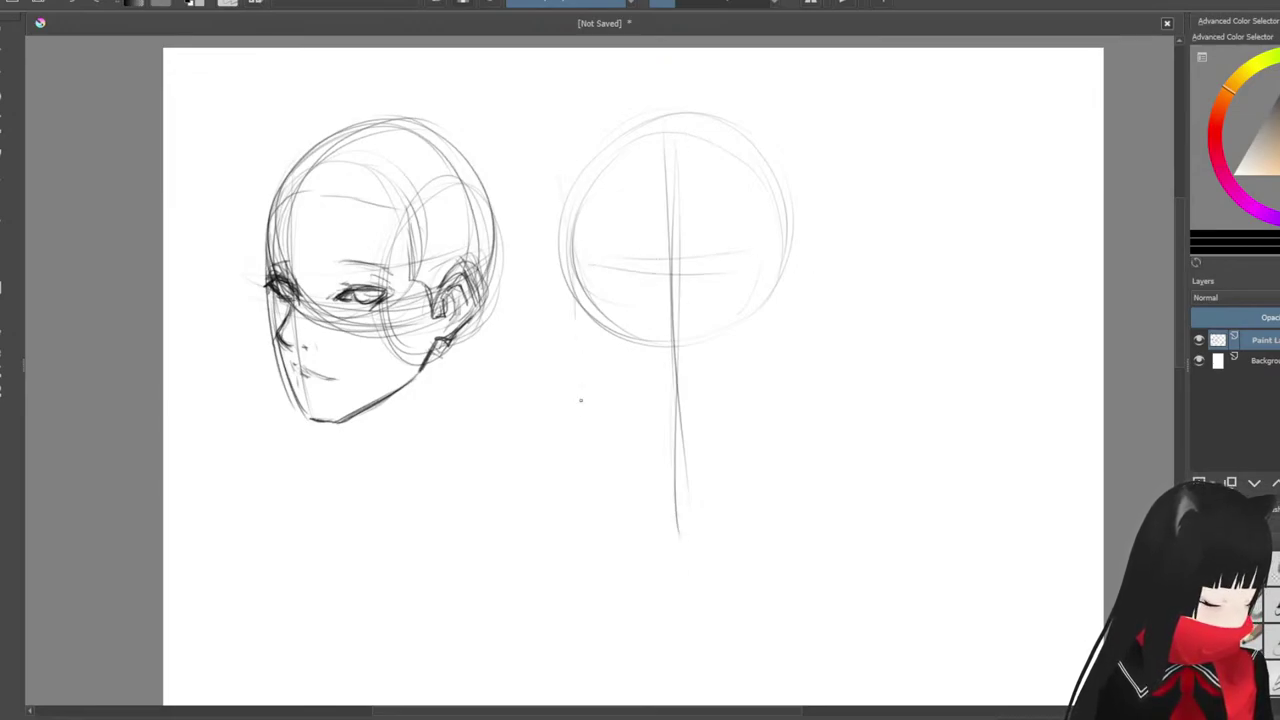
{"action": "left_click_drag", "start_coordinate": [575, 315], "coordinate": [586, 458]}
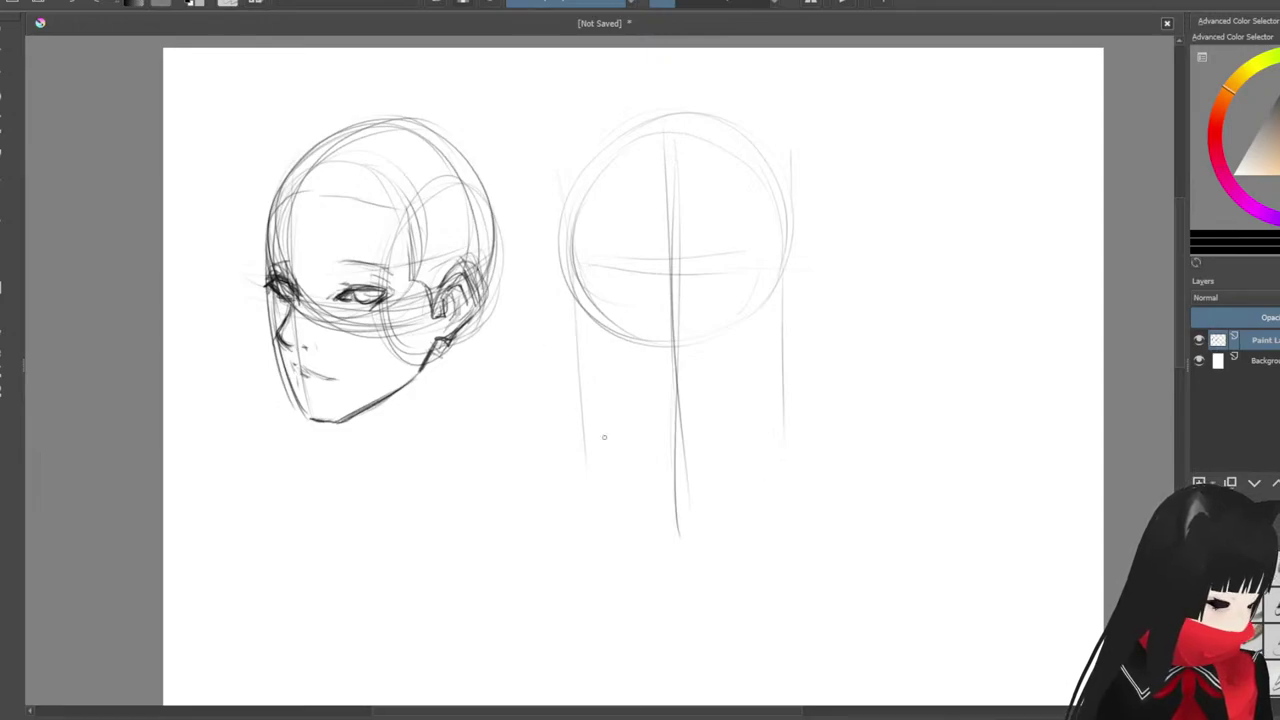
Step: Rough in the second head's angled jaw lines, meeting at a short chin line on the centre line
{"action": "mouse_move", "coordinate": [580, 372]}
{"action": "left_mouse_down"}
{"action": "mouse_move", "coordinate": [600, 402]}
{"action": "mouse_move", "coordinate": [610, 395]}
{"action": "left_mouse_up"}
{"action": "mouse_move", "coordinate": [594, 378]}
{"action": "left_mouse_down"}
{"action": "mouse_move", "coordinate": [622, 408]}
{"action": "mouse_move", "coordinate": [728, 431]}
{"action": "mouse_move", "coordinate": [788, 346]}
{"action": "left_mouse_up"}
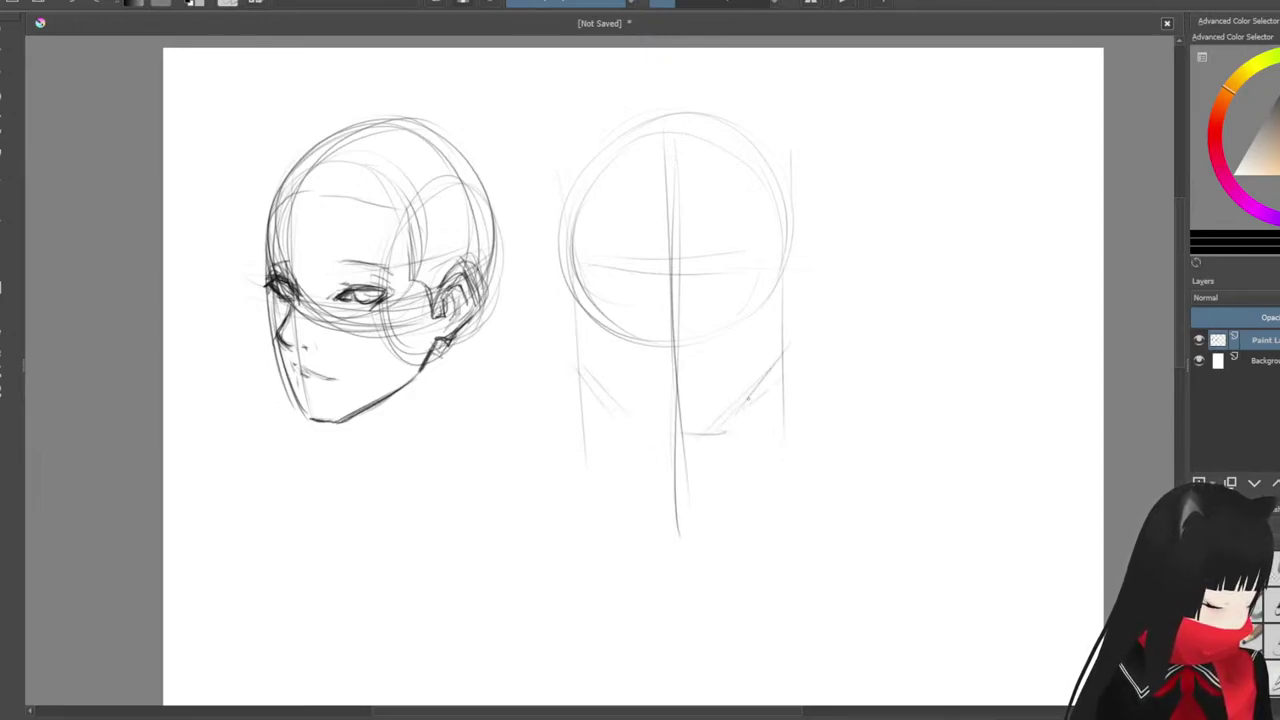
{"action": "mouse_move", "coordinate": [578, 360]}
{"action": "left_mouse_down"}
{"action": "mouse_move", "coordinate": [666, 432]}
{"action": "mouse_move", "coordinate": [692, 436]}
{"action": "mouse_move", "coordinate": [796, 354]}
{"action": "left_mouse_up"}
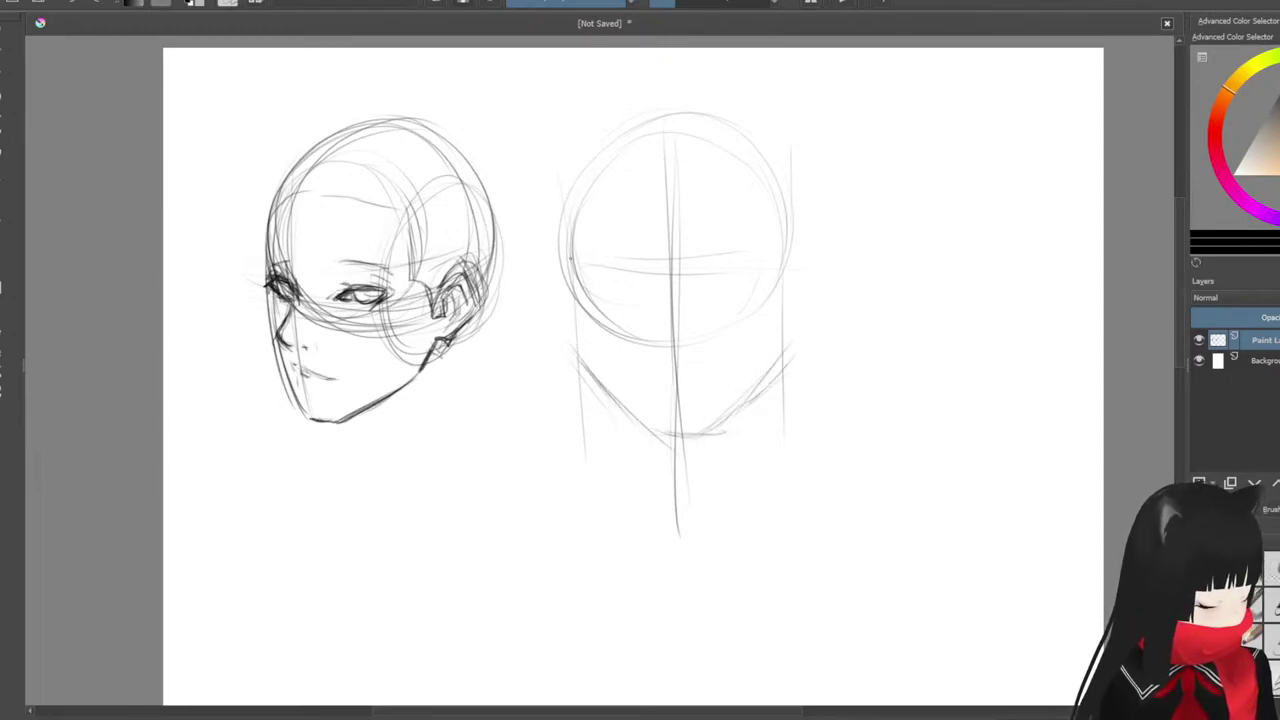
Step: Draw the second head's cheeks down from the circle on both sides and firm up the jaw to the chin
{"action": "left_click_drag", "start_coordinate": [570, 268], "coordinate": [588, 354]}
{"action": "left_click_drag", "start_coordinate": [574, 290], "coordinate": [596, 370]}
{"action": "mouse_move", "coordinate": [582, 322]}
{"action": "left_mouse_down"}
{"action": "mouse_move", "coordinate": [620, 398]}
{"action": "mouse_move", "coordinate": [668, 436]}
{"action": "left_mouse_up"}
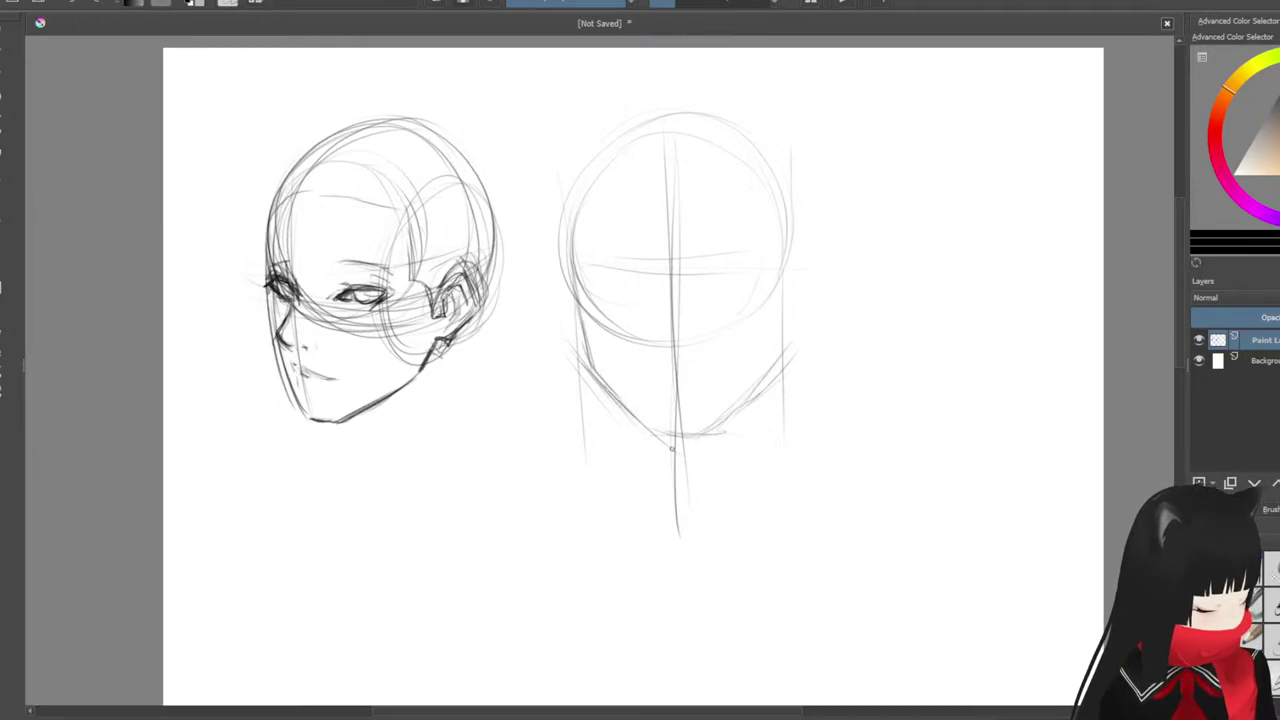
{"action": "left_click_drag", "start_coordinate": [778, 260], "coordinate": [774, 366]}
{"action": "mouse_move", "coordinate": [780, 304]}
{"action": "left_mouse_down"}
{"action": "mouse_move", "coordinate": [752, 392]}
{"action": "mouse_move", "coordinate": [716, 428]}
{"action": "left_mouse_up"}
{"action": "left_click_drag", "start_coordinate": [592, 360], "coordinate": [648, 424]}
{"action": "mouse_move", "coordinate": [606, 384]}
{"action": "left_mouse_down"}
{"action": "mouse_move", "coordinate": [668, 434]}
{"action": "mouse_move", "coordinate": [692, 434]}
{"action": "mouse_move", "coordinate": [770, 370]}
{"action": "left_mouse_up"}
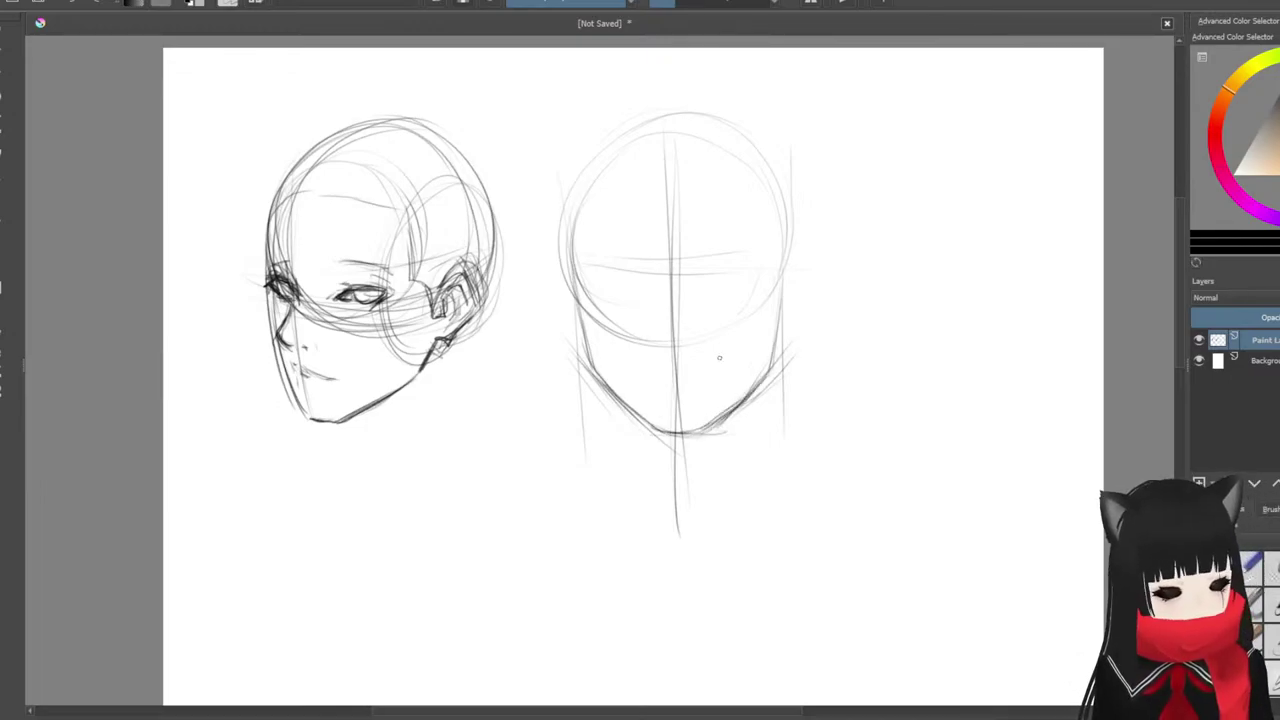
Step: Undo the last few jaw strokes and redraw the front-view head's right cheek and jaw from the ear level to the chin
{"action": "key", "text": "ctrl+z"}
{"action": "key", "text": "ctrl+z"}
{"action": "key", "text": "ctrl+z"}
{"action": "left_click_drag", "start_coordinate": [698, 431], "coordinate": [745, 391]}
{"action": "mouse_move", "coordinate": [711, 425]}
{"action": "left_mouse_down"}
{"action": "mouse_move", "coordinate": [765, 375]}
{"action": "mouse_move", "coordinate": [750, 392]}
{"action": "left_mouse_up"}
{"action": "left_click_drag", "start_coordinate": [778, 340], "coordinate": [746, 386]}
{"action": "left_click_drag", "start_coordinate": [786, 284], "coordinate": [734, 402]}
{"action": "left_click_drag", "start_coordinate": [776, 318], "coordinate": [774, 352]}
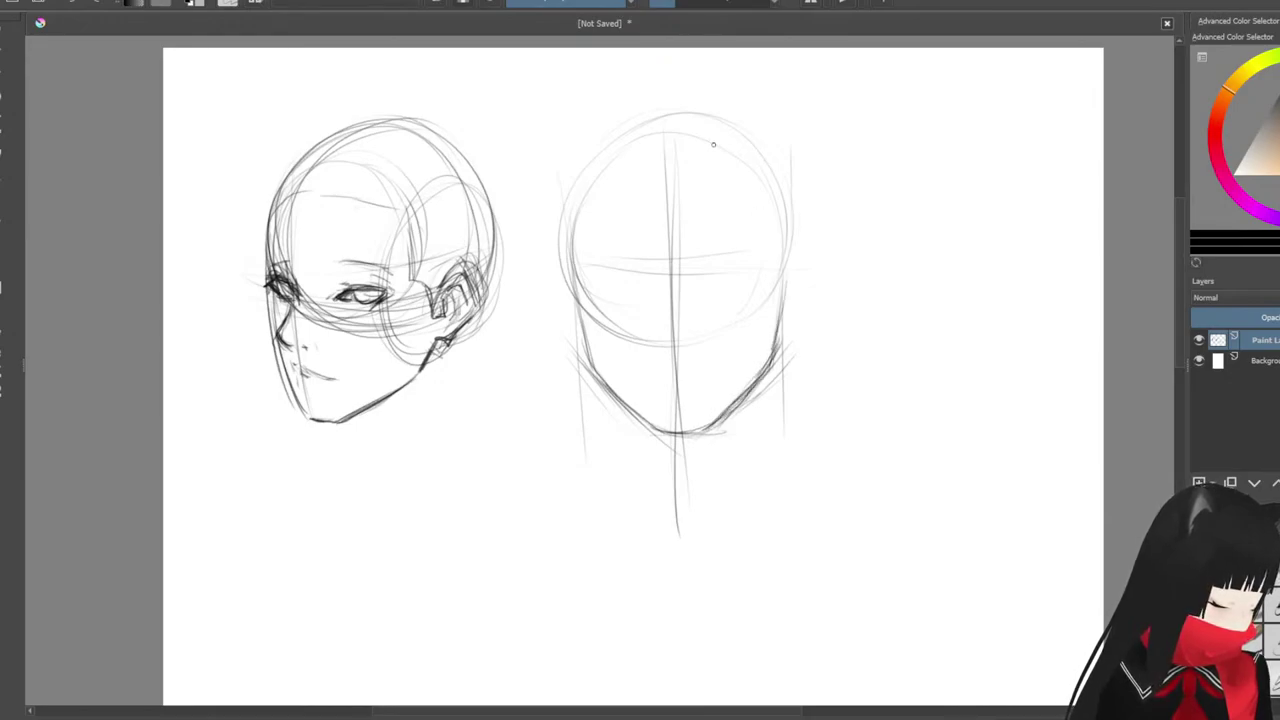
Step: Draw angular ears on both sides of the front-view head and a horizontal guideline across the face below eye level
{"action": "mouse_move", "coordinate": [580, 350]}
{"action": "left_mouse_down"}
{"action": "mouse_move", "coordinate": [570, 266]}
{"action": "mouse_move", "coordinate": [549, 283]}
{"action": "mouse_move", "coordinate": [588, 344]}
{"action": "mouse_move", "coordinate": [548, 282]}
{"action": "mouse_move", "coordinate": [548, 298]}
{"action": "mouse_move", "coordinate": [574, 342]}
{"action": "left_mouse_up"}
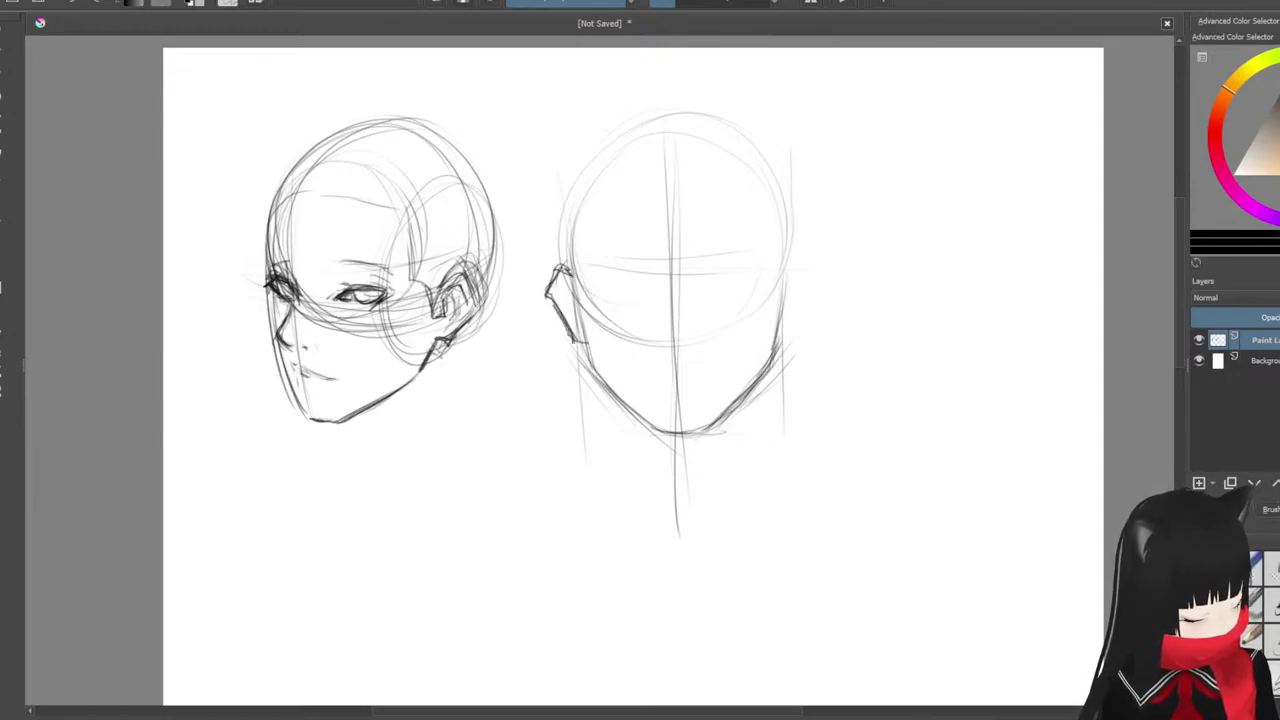
{"action": "mouse_move", "coordinate": [795, 271]}
{"action": "left_mouse_down"}
{"action": "mouse_move", "coordinate": [800, 258]}
{"action": "mouse_move", "coordinate": [808, 284]}
{"action": "mouse_move", "coordinate": [788, 340]}
{"action": "mouse_move", "coordinate": [808, 258]}
{"action": "mouse_move", "coordinate": [812, 282]}
{"action": "mouse_move", "coordinate": [776, 346]}
{"action": "left_mouse_up"}
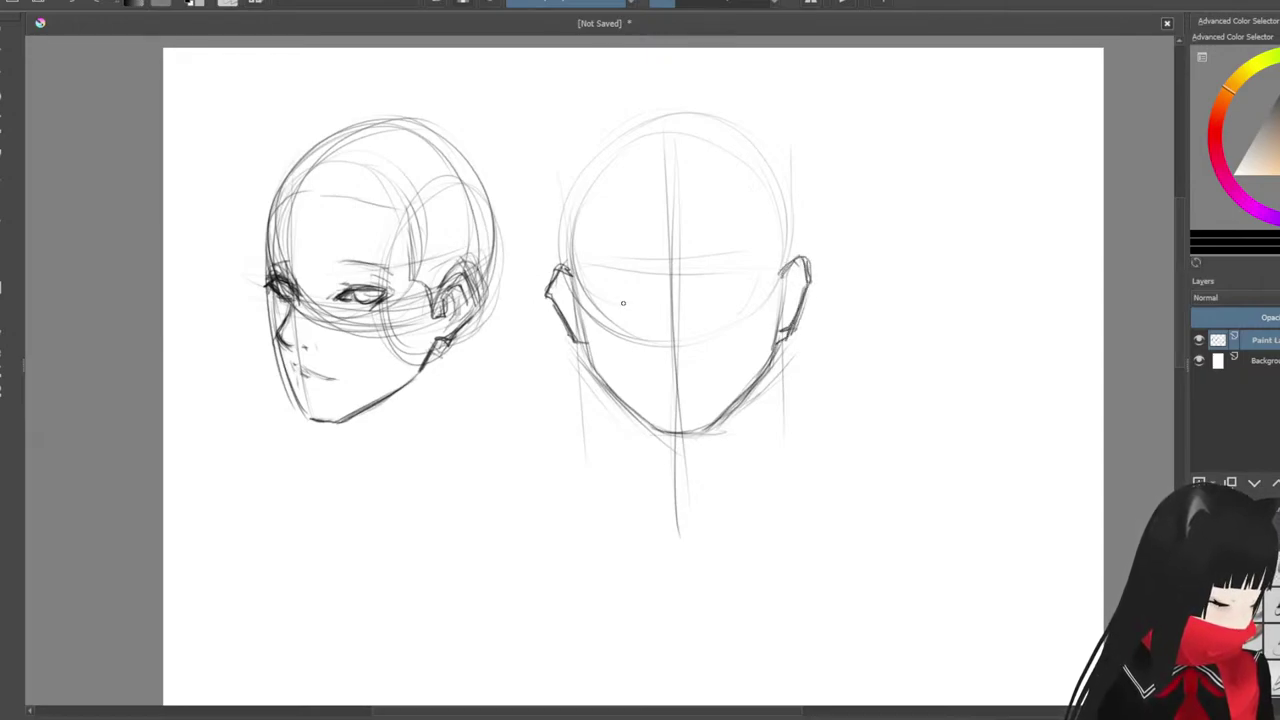
{"action": "left_click_drag", "start_coordinate": [674, 306], "coordinate": [788, 295]}
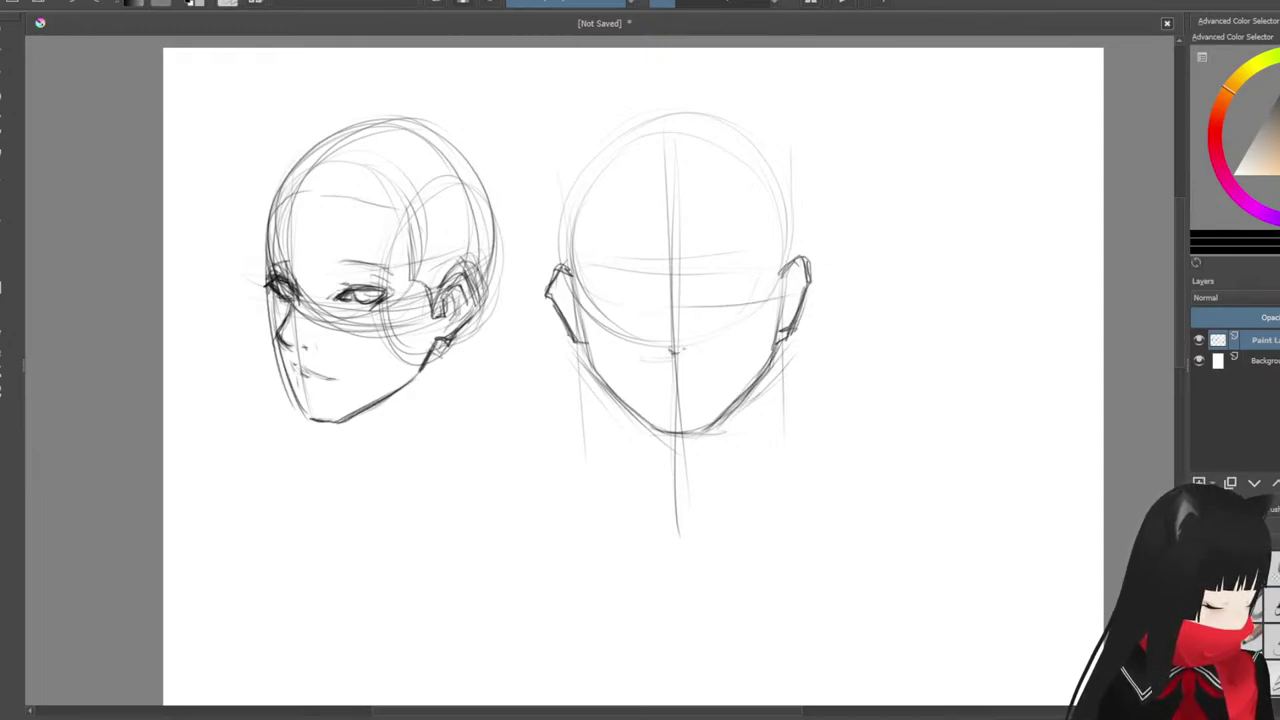
Step: Draw the front-view nose with nostrils and wings on the centre line and a short straight mouth line below it
{"action": "left_click_drag", "start_coordinate": [672, 345], "coordinate": [690, 346]}
{"action": "left_click_drag", "start_coordinate": [653, 353], "coordinate": [699, 351]}
{"action": "mouse_move", "coordinate": [702, 349]}
{"action": "left_mouse_down"}
{"action": "mouse_move", "coordinate": [692, 356]}
{"action": "mouse_move", "coordinate": [702, 351]}
{"action": "left_mouse_up"}
{"action": "mouse_move", "coordinate": [700, 348]}
{"action": "left_mouse_down"}
{"action": "mouse_move", "coordinate": [652, 348]}
{"action": "mouse_move", "coordinate": [694, 354]}
{"action": "mouse_move", "coordinate": [646, 379]}
{"action": "mouse_move", "coordinate": [660, 378]}
{"action": "left_mouse_up"}
{"action": "left_click_drag", "start_coordinate": [684, 377], "coordinate": [698, 376]}
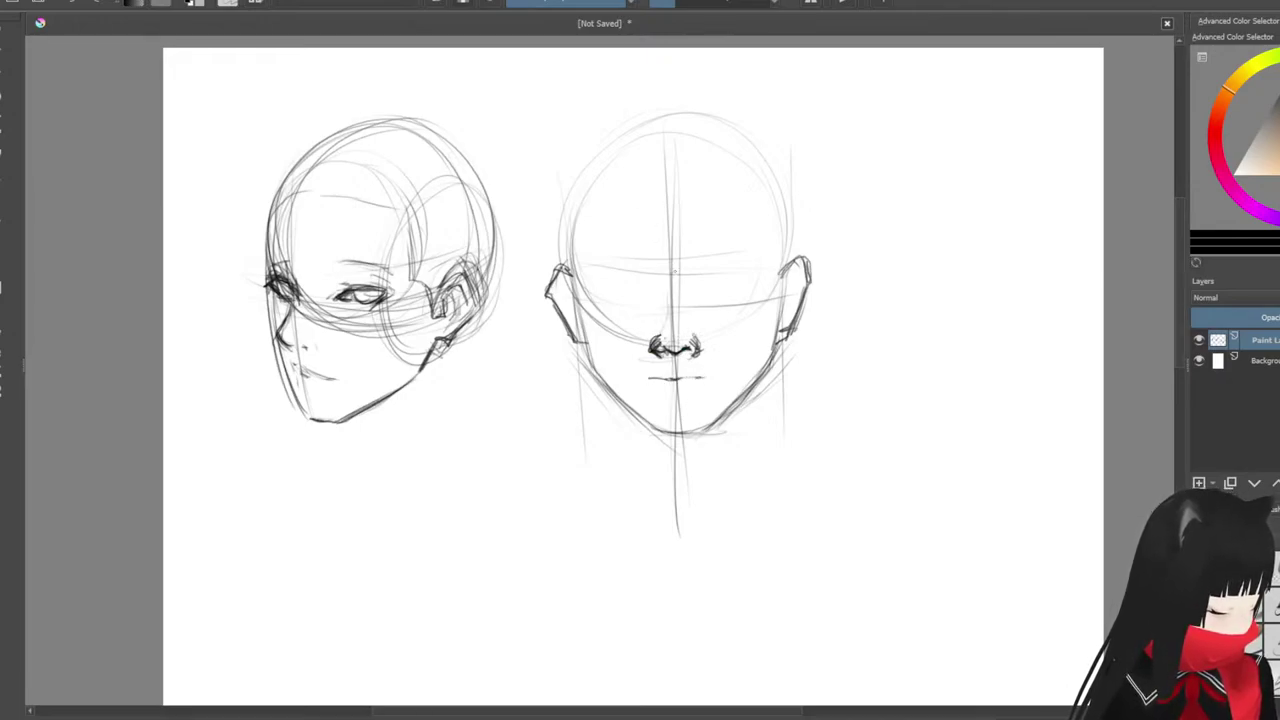
{"action": "left_click_drag", "start_coordinate": [658, 278], "coordinate": [600, 273]}
{"action": "mouse_move", "coordinate": [608, 274]}
{"action": "left_mouse_down"}
{"action": "mouse_move", "coordinate": [652, 280]}
{"action": "mouse_move", "coordinate": [600, 273]}
{"action": "mouse_move", "coordinate": [620, 282]}
{"action": "left_mouse_up"}
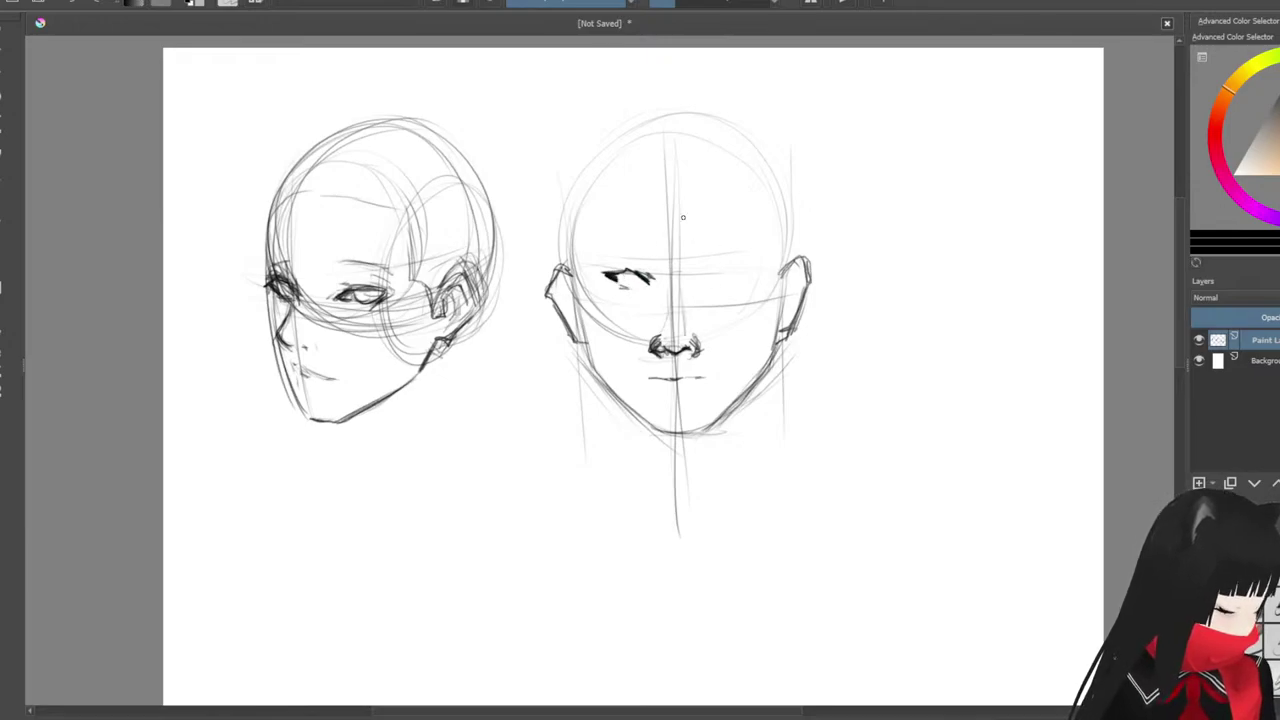
{"action": "key", "text": "ctrl+z"}
{"action": "key", "text": "ctrl+z"}
{"action": "key", "text": "ctrl+z"}
{"action": "key", "text": "ctrl+z"}
{"action": "key", "text": "ctrl+z"}
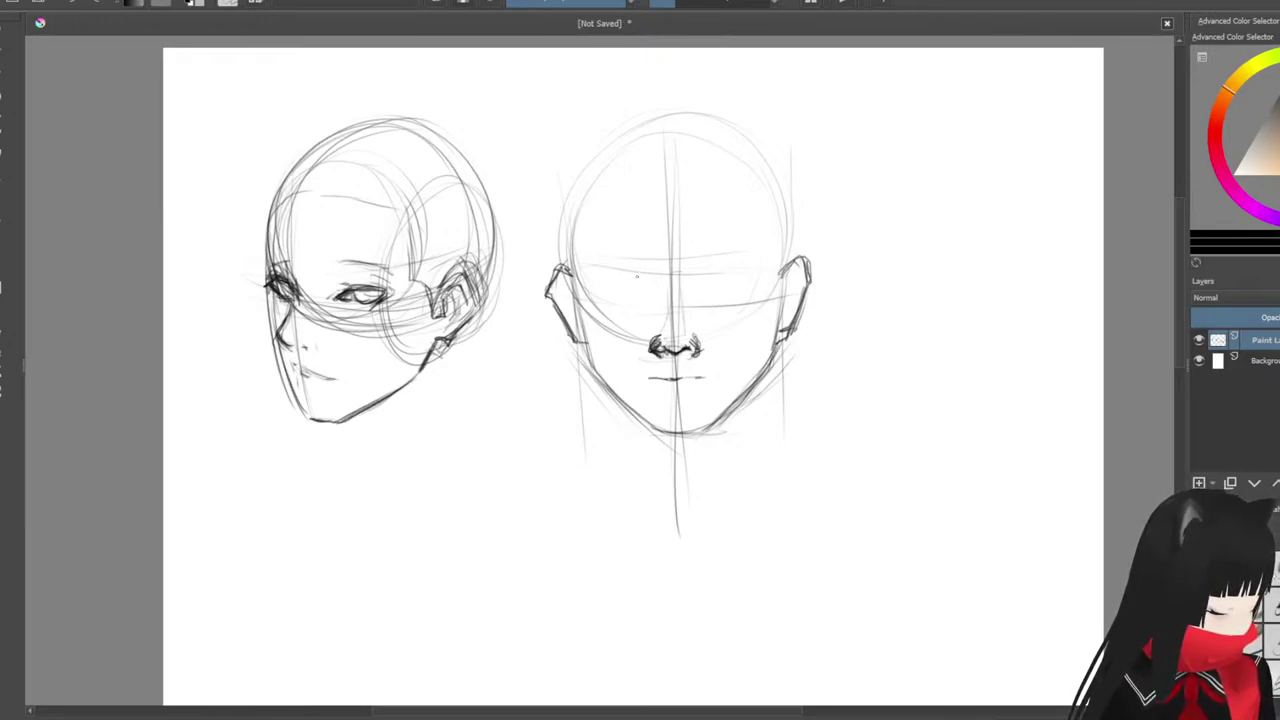
Step: Draw both eyes just below the front-view head's eye-level guidelines and sketch a thin eyebrow above each
{"action": "left_click_drag", "start_coordinate": [648, 282], "coordinate": [640, 276]}
{"action": "mouse_move", "coordinate": [636, 272]}
{"action": "left_mouse_down"}
{"action": "mouse_move", "coordinate": [600, 270]}
{"action": "mouse_move", "coordinate": [646, 282]}
{"action": "mouse_move", "coordinate": [638, 273]}
{"action": "left_mouse_up"}
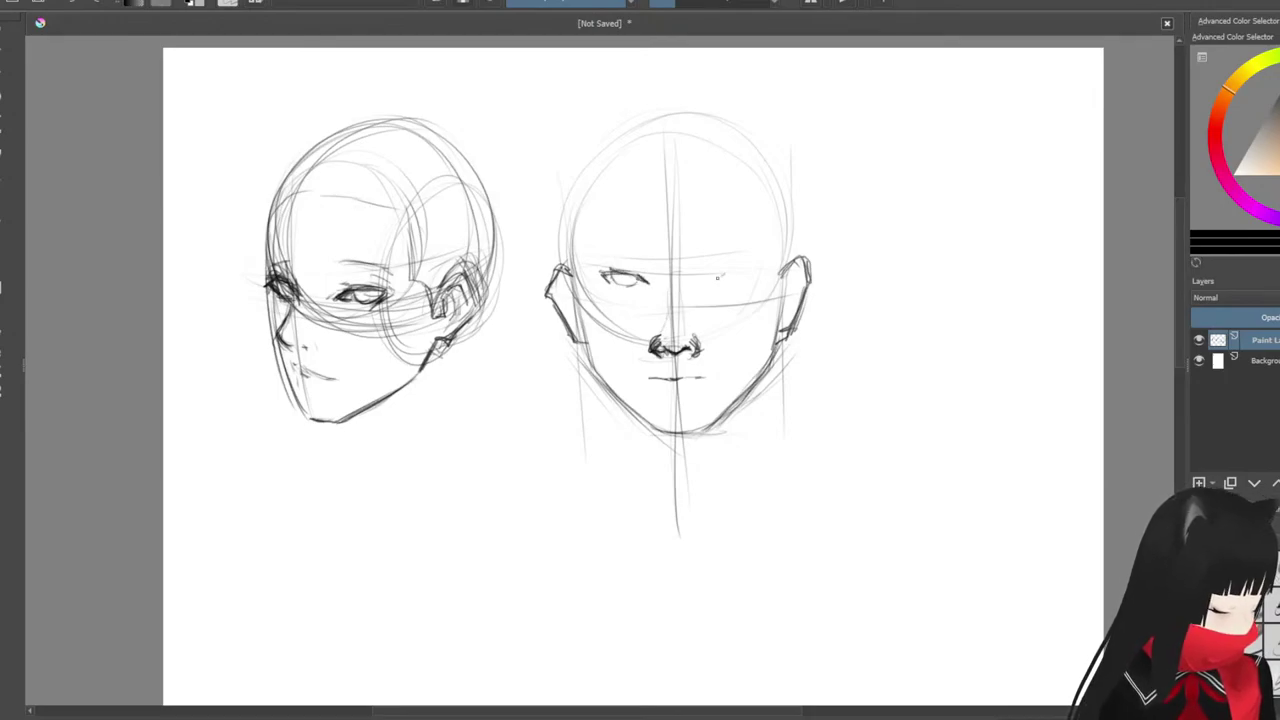
{"action": "mouse_move", "coordinate": [717, 277]}
{"action": "left_mouse_down"}
{"action": "mouse_move", "coordinate": [754, 268]}
{"action": "mouse_move", "coordinate": [708, 280]}
{"action": "mouse_move", "coordinate": [742, 270]}
{"action": "mouse_move", "coordinate": [760, 286]}
{"action": "mouse_move", "coordinate": [722, 284]}
{"action": "mouse_move", "coordinate": [748, 286]}
{"action": "mouse_move", "coordinate": [710, 258]}
{"action": "mouse_move", "coordinate": [740, 257]}
{"action": "left_mouse_up"}
{"action": "mouse_move", "coordinate": [646, 252]}
{"action": "left_mouse_down"}
{"action": "mouse_move", "coordinate": [608, 256]}
{"action": "mouse_move", "coordinate": [636, 257]}
{"action": "left_mouse_up"}
{"action": "left_click_drag", "start_coordinate": [622, 252], "coordinate": [590, 250]}
{"action": "left_click_drag", "start_coordinate": [708, 257], "coordinate": [760, 248]}
{"action": "left_click_drag", "start_coordinate": [652, 250], "coordinate": [596, 255]}
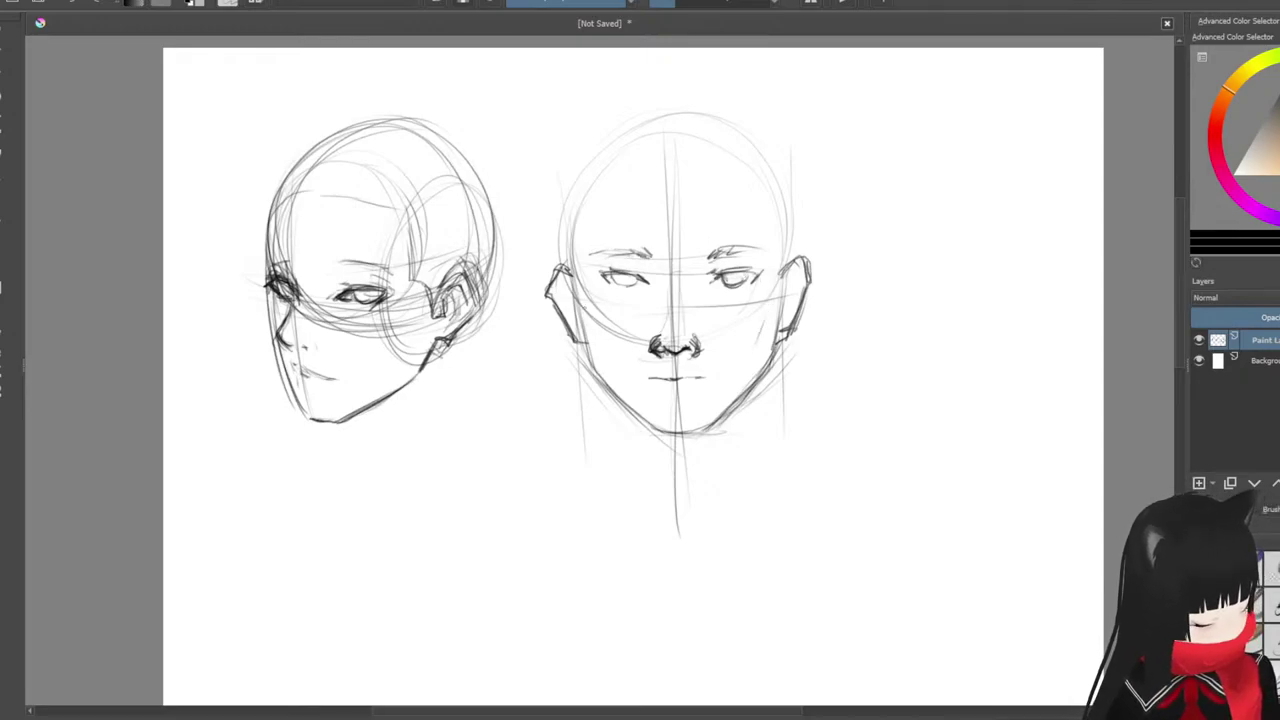
Step: Reinforce the front-view head's cheek and jaw lines on both sides and add an upper-eyelid stroke to the right eye
{"action": "left_click_drag", "start_coordinate": [588, 316], "coordinate": [647, 419]}
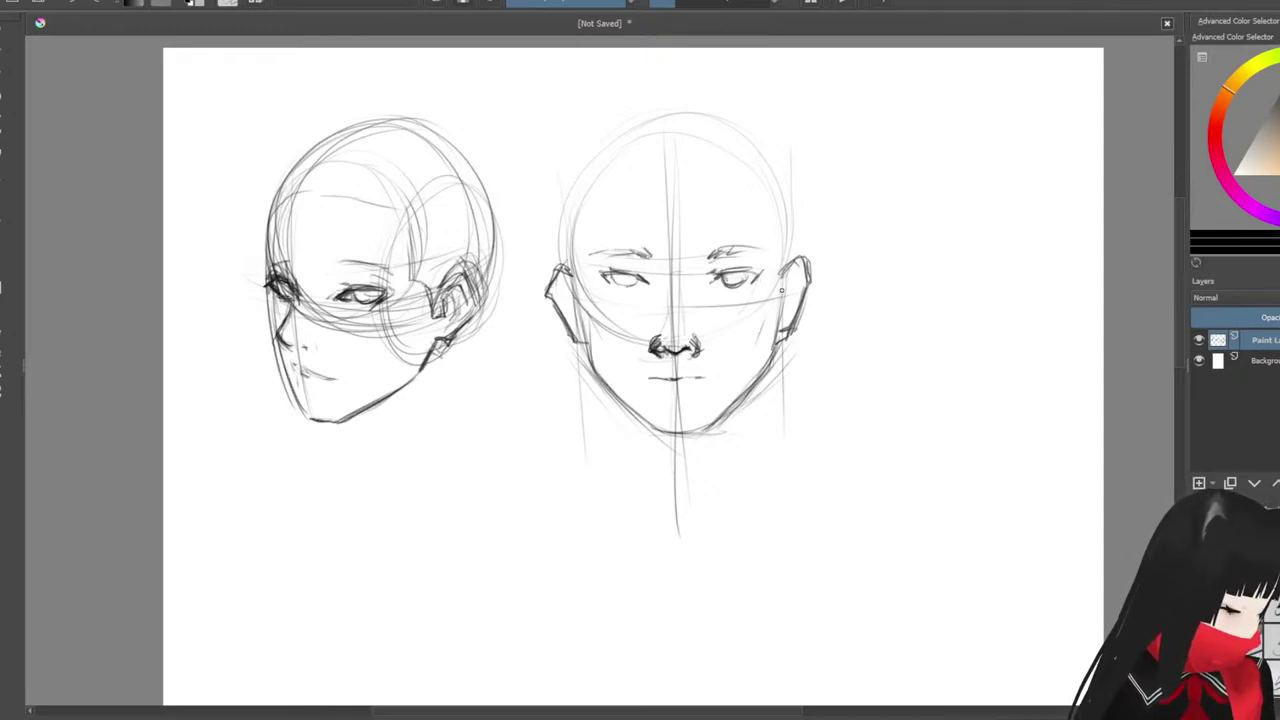
{"action": "left_click_drag", "start_coordinate": [782, 290], "coordinate": [762, 374]}
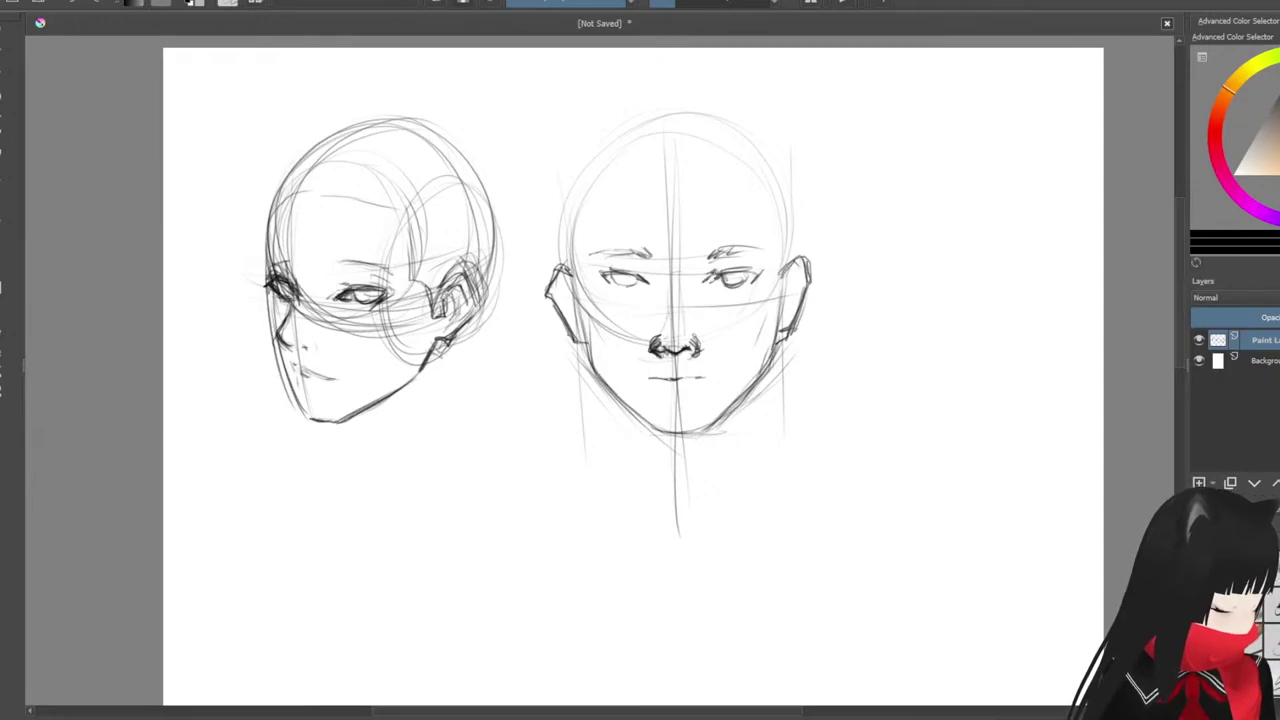
{"action": "left_click_drag", "start_coordinate": [714, 273], "coordinate": [755, 268]}
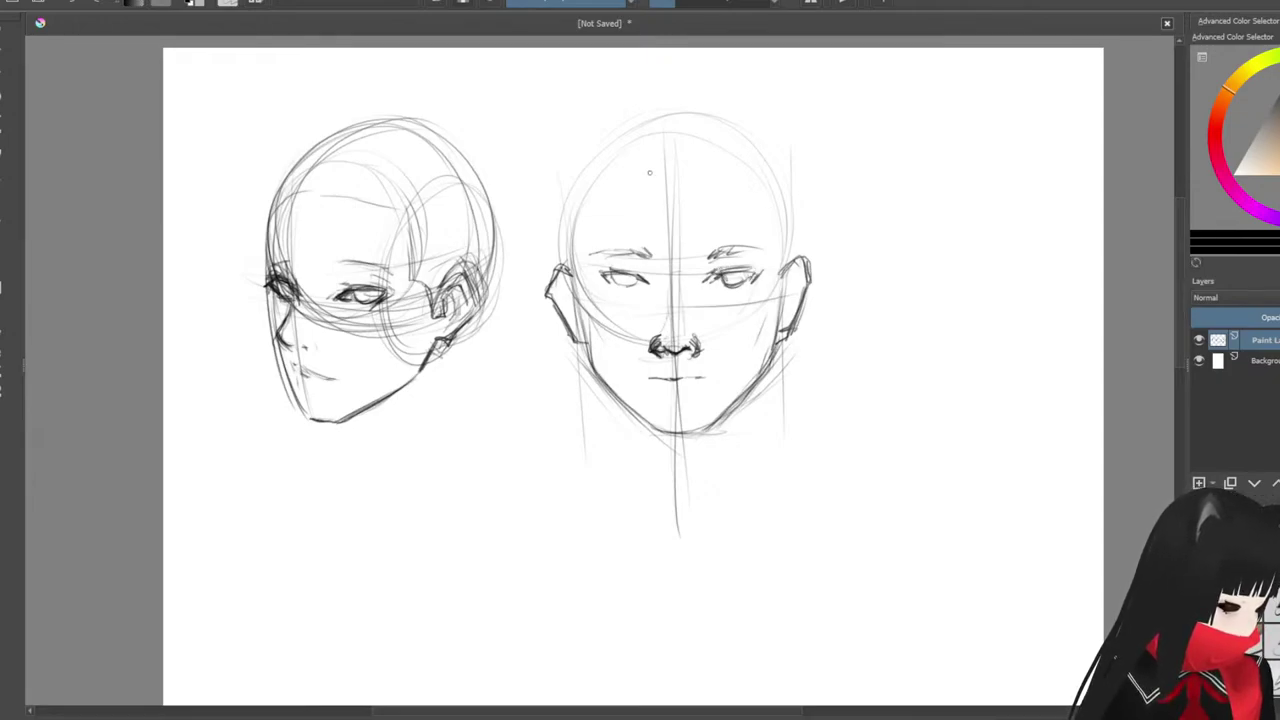
Step: Sketch the front-view hairline across the upper forehead, with a vertical line down each temple towards the eyebrows
{"action": "left_click_drag", "start_coordinate": [587, 202], "coordinate": [672, 195]}
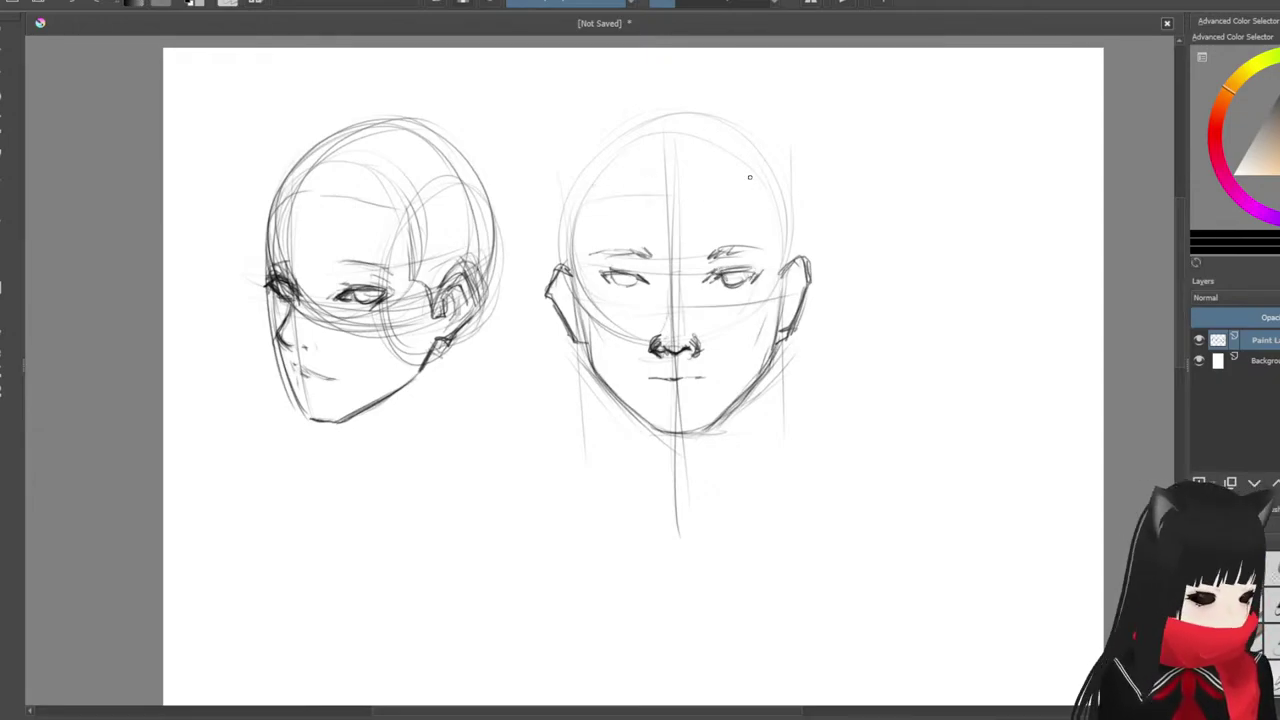
{"action": "mouse_move", "coordinate": [749, 177]}
{"action": "left_mouse_down"}
{"action": "mouse_move", "coordinate": [622, 176]}
{"action": "mouse_move", "coordinate": [738, 165]}
{"action": "left_mouse_up"}
{"action": "left_click_drag", "start_coordinate": [762, 170], "coordinate": [652, 173]}
{"action": "left_click_drag", "start_coordinate": [760, 190], "coordinate": [769, 248]}
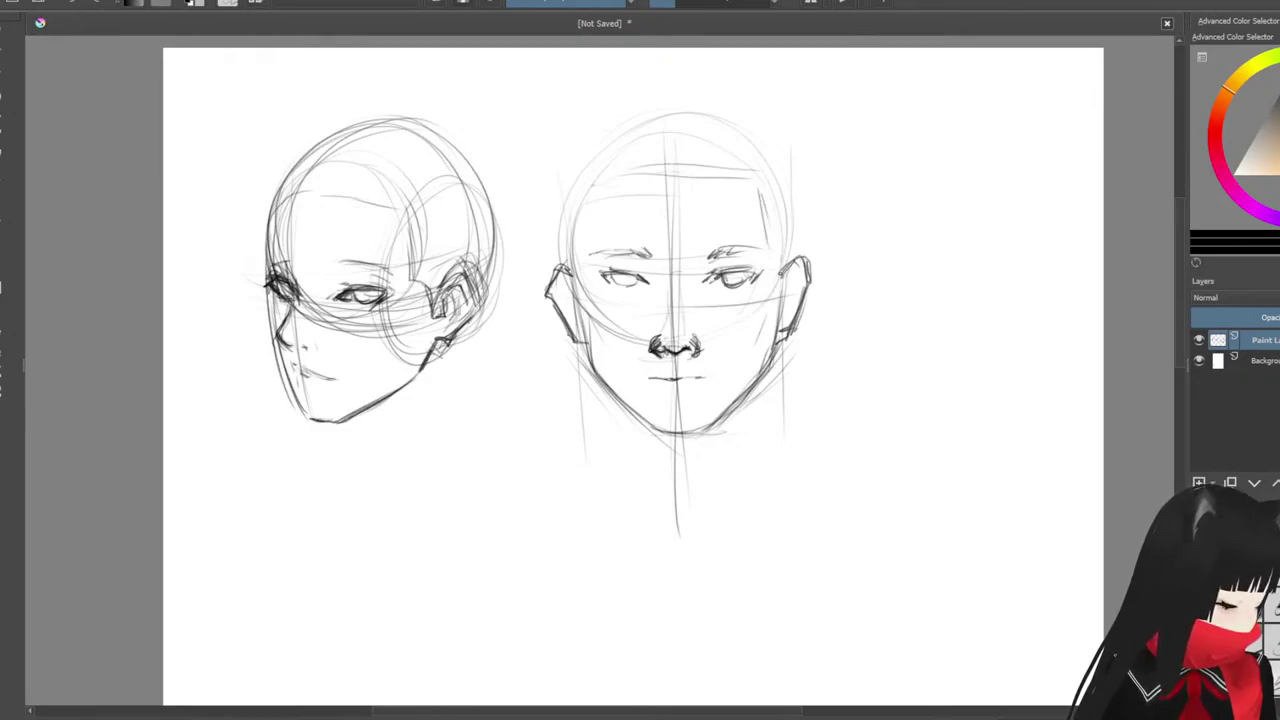
{"action": "left_click_drag", "start_coordinate": [597, 186], "coordinate": [590, 254]}
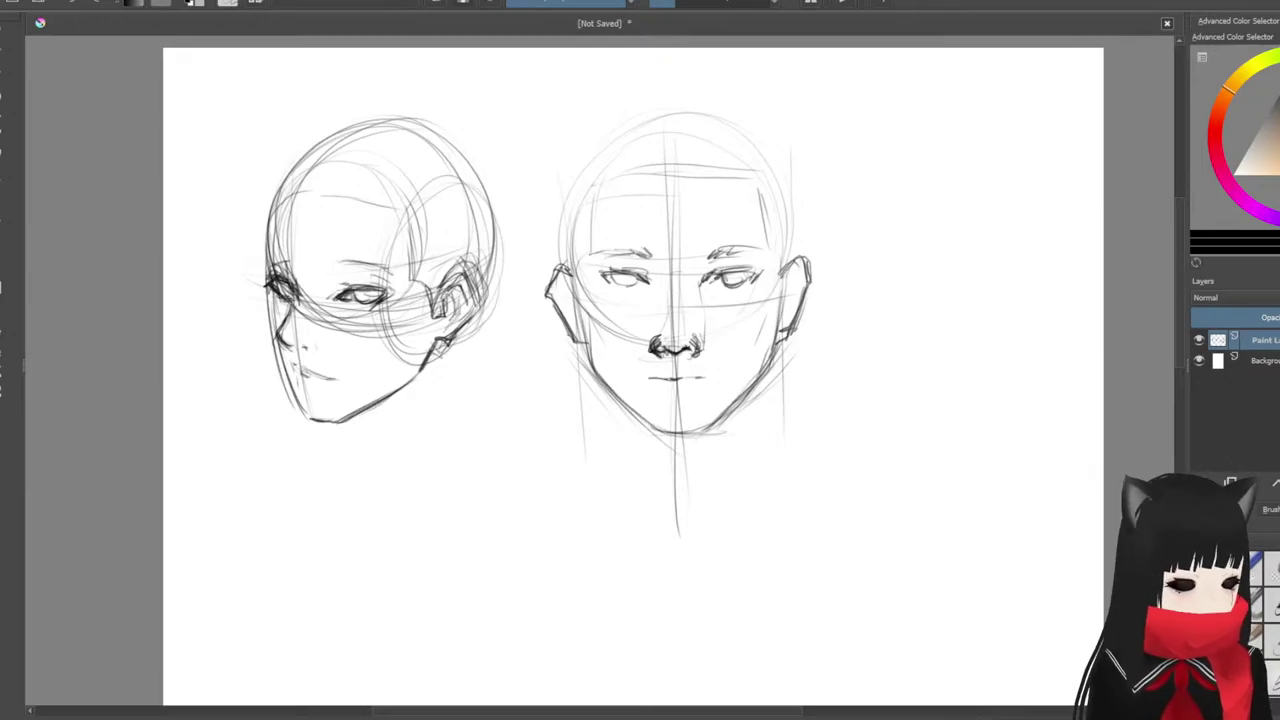
Step: Sketch a third construction circle in the empty space beside the front-view head
{"action": "left_click_drag", "start_coordinate": [815, 223], "coordinate": [810, 238]}
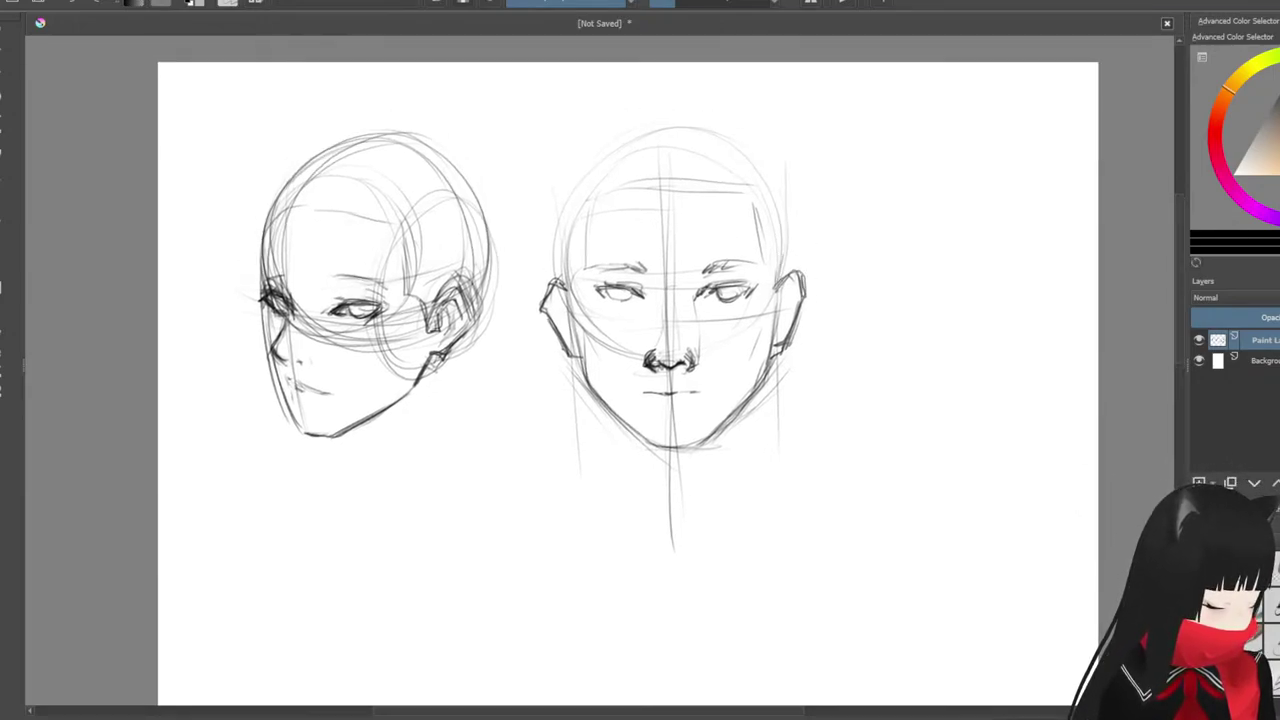
{"action": "left_click_drag", "start_coordinate": [900, 178], "coordinate": [816, 165]}
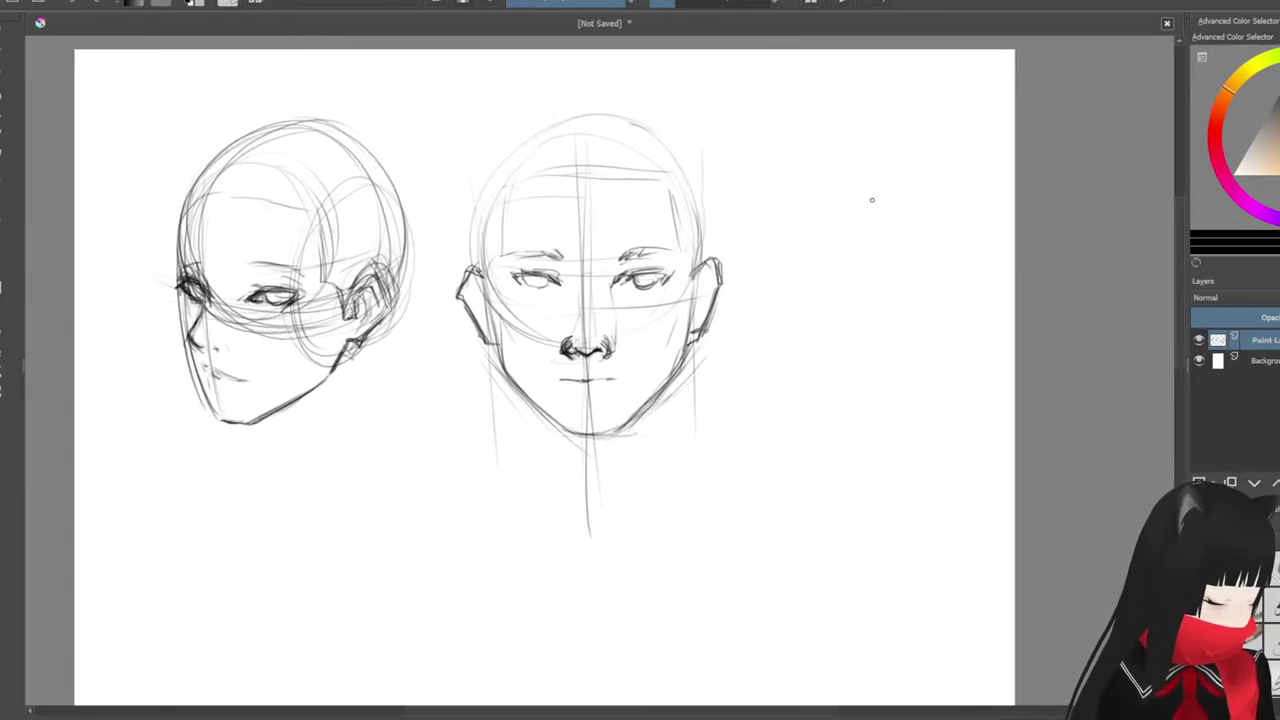
{"action": "mouse_move", "coordinate": [781, 312]}
{"action": "left_mouse_down"}
{"action": "mouse_move", "coordinate": [760, 240]}
{"action": "mouse_move", "coordinate": [945, 245]}
{"action": "mouse_move", "coordinate": [730, 300]}
{"action": "mouse_move", "coordinate": [944, 205]}
{"action": "mouse_move", "coordinate": [934, 300]}
{"action": "left_mouse_up"}
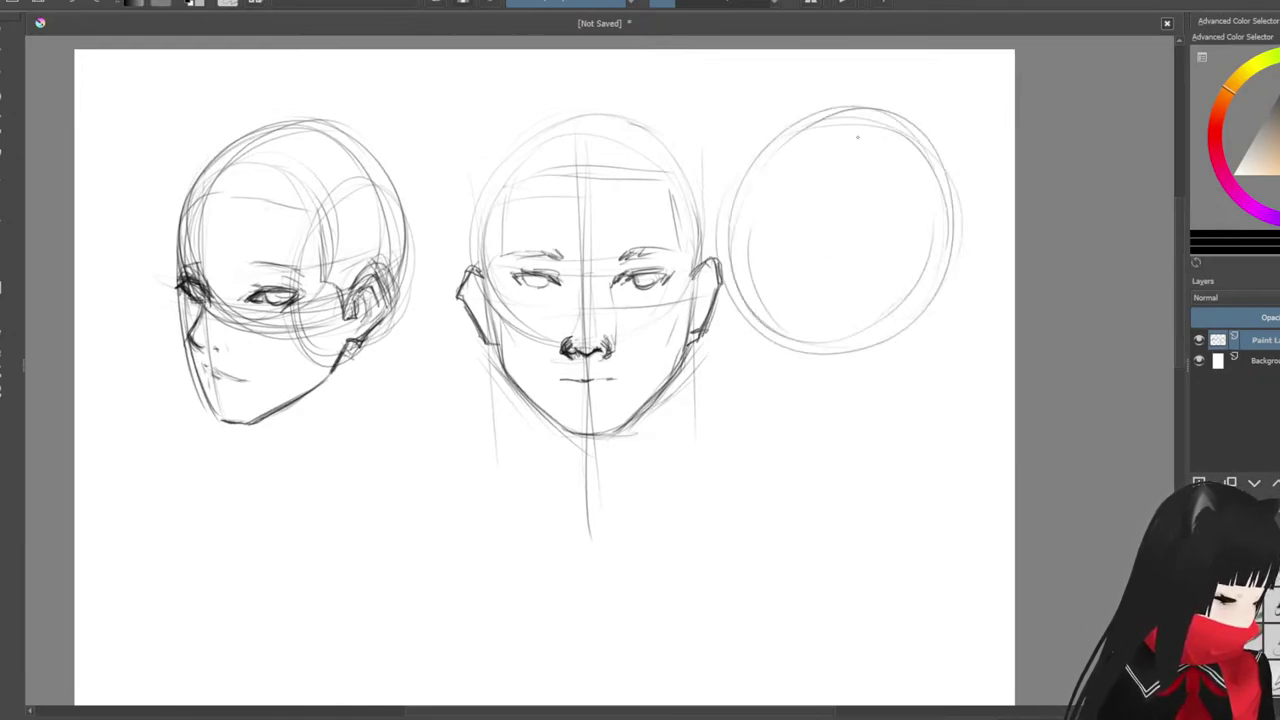
{"action": "left_click_drag", "start_coordinate": [925, 135], "coordinate": [950, 300]}
Step: Draw a near-vertical face line down the third circle's right edge and a slanted jaw line running back from the chin
{"action": "mouse_move", "coordinate": [922, 96]}
{"action": "left_mouse_down"}
{"action": "mouse_move", "coordinate": [954, 300]}
{"action": "mouse_move", "coordinate": [930, 443]}
{"action": "left_mouse_up"}
{"action": "mouse_move", "coordinate": [950, 304]}
{"action": "left_mouse_down"}
{"action": "mouse_move", "coordinate": [945, 390]}
{"action": "mouse_move", "coordinate": [802, 388]}
{"action": "left_mouse_up"}
{"action": "mouse_move", "coordinate": [918, 418]}
{"action": "left_mouse_down"}
{"action": "mouse_move", "coordinate": [750, 368]}
{"action": "mouse_move", "coordinate": [750, 325]}
{"action": "mouse_move", "coordinate": [800, 374]}
{"action": "mouse_move", "coordinate": [920, 406]}
{"action": "left_mouse_up"}
{"action": "mouse_move", "coordinate": [834, 380]}
{"action": "left_mouse_down"}
{"action": "mouse_move", "coordinate": [940, 410]}
{"action": "mouse_move", "coordinate": [950, 330]}
{"action": "left_mouse_up"}
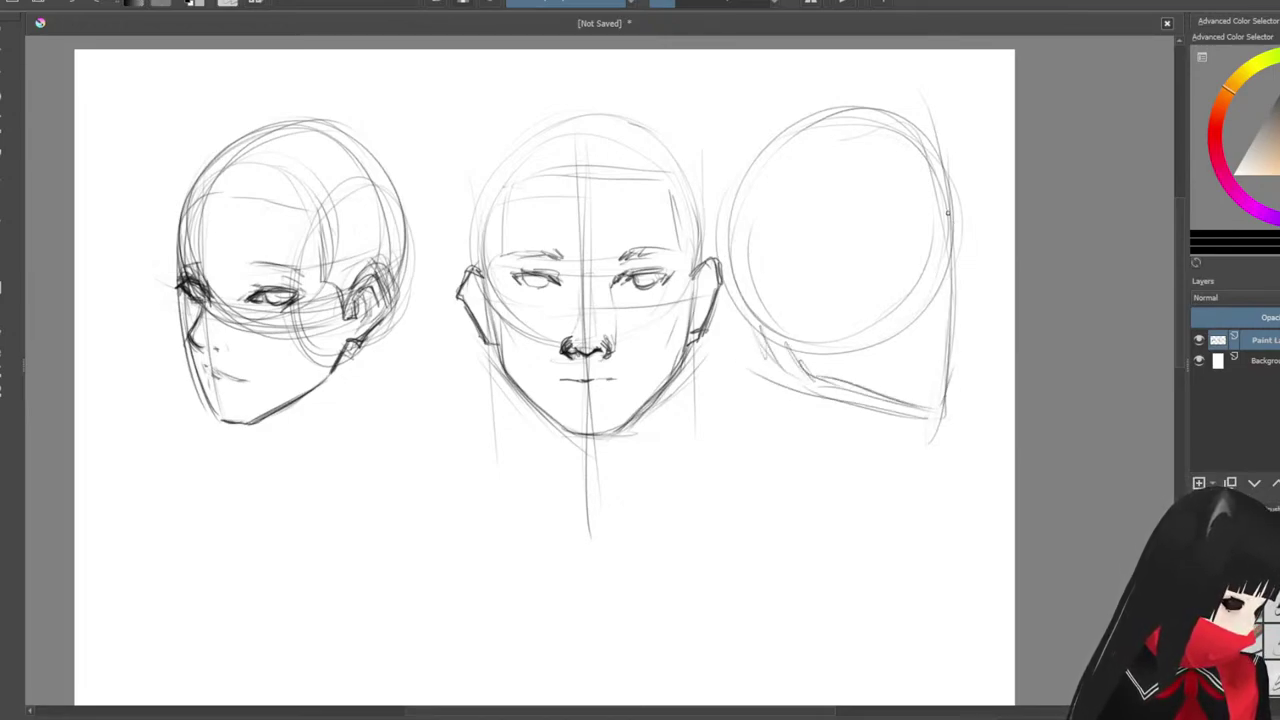
Step: Draw the side-view profile's nose, lips and chin along the face line, undoing misplaced strokes
{"action": "mouse_move", "coordinate": [948, 188]}
{"action": "left_mouse_down"}
{"action": "mouse_move", "coordinate": [960, 276]}
{"action": "mouse_move", "coordinate": [982, 286]}
{"action": "left_mouse_up"}
{"action": "mouse_move", "coordinate": [954, 244]}
{"action": "left_mouse_down"}
{"action": "mouse_move", "coordinate": [984, 298]}
{"action": "mouse_move", "coordinate": [972, 314]}
{"action": "mouse_move", "coordinate": [957, 307]}
{"action": "mouse_move", "coordinate": [968, 314]}
{"action": "mouse_move", "coordinate": [958, 361]}
{"action": "mouse_move", "coordinate": [948, 364]}
{"action": "mouse_move", "coordinate": [954, 342]}
{"action": "mouse_move", "coordinate": [936, 343]}
{"action": "mouse_move", "coordinate": [964, 328]}
{"action": "mouse_move", "coordinate": [946, 406]}
{"action": "mouse_move", "coordinate": [926, 420]}
{"action": "left_mouse_up"}
{"action": "key", "text": "ctrl+z"}
{"action": "key", "text": "ctrl+z"}
{"action": "key", "text": "ctrl+z"}
{"action": "key", "text": "ctrl+z"}
{"action": "key", "text": "ctrl+z"}
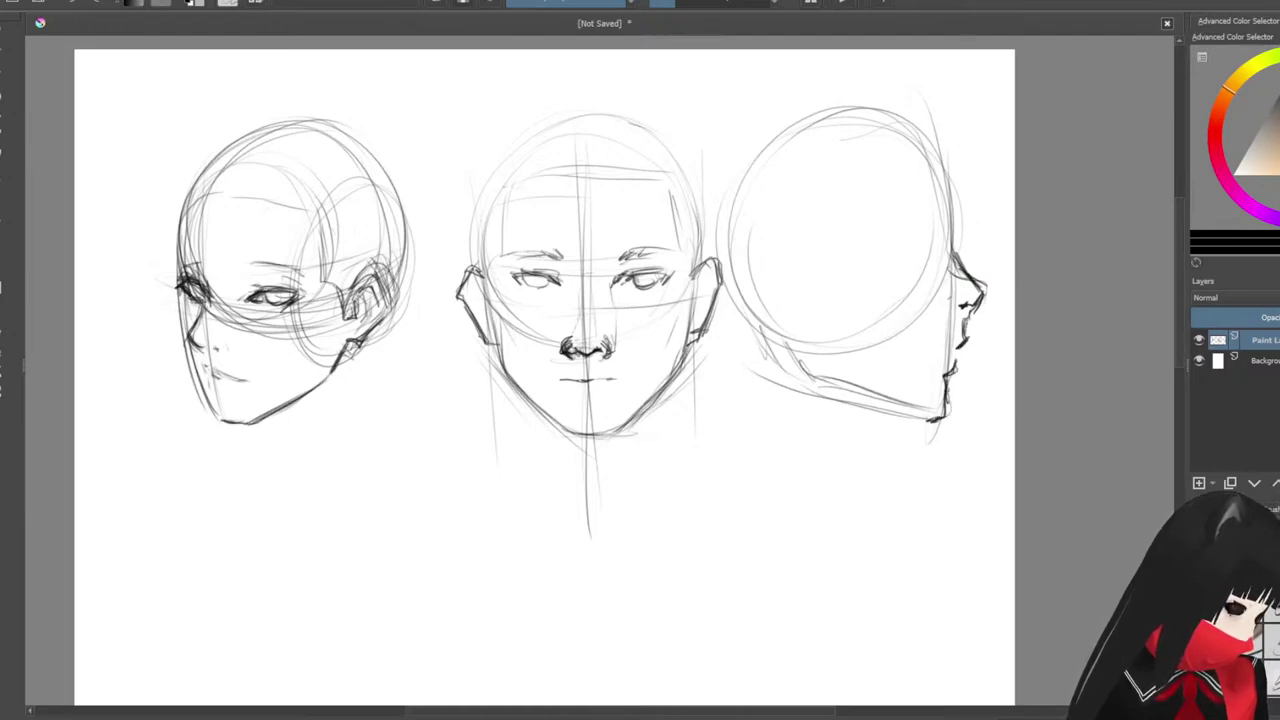
Step: Firm up the side-view chin and darken the jaw from the chin back to the jaw corner and up towards the ear
{"action": "left_click_drag", "start_coordinate": [948, 378], "coordinate": [932, 424]}
{"action": "left_click_drag", "start_coordinate": [840, 390], "coordinate": [936, 420]}
{"action": "left_click_drag", "start_coordinate": [796, 366], "coordinate": [870, 402]}
{"action": "mouse_move", "coordinate": [792, 340]}
{"action": "left_mouse_down"}
{"action": "mouse_move", "coordinate": [806, 374]}
{"action": "mouse_move", "coordinate": [846, 394]}
{"action": "left_mouse_up"}
{"action": "left_click_drag", "start_coordinate": [806, 380], "coordinate": [890, 412]}
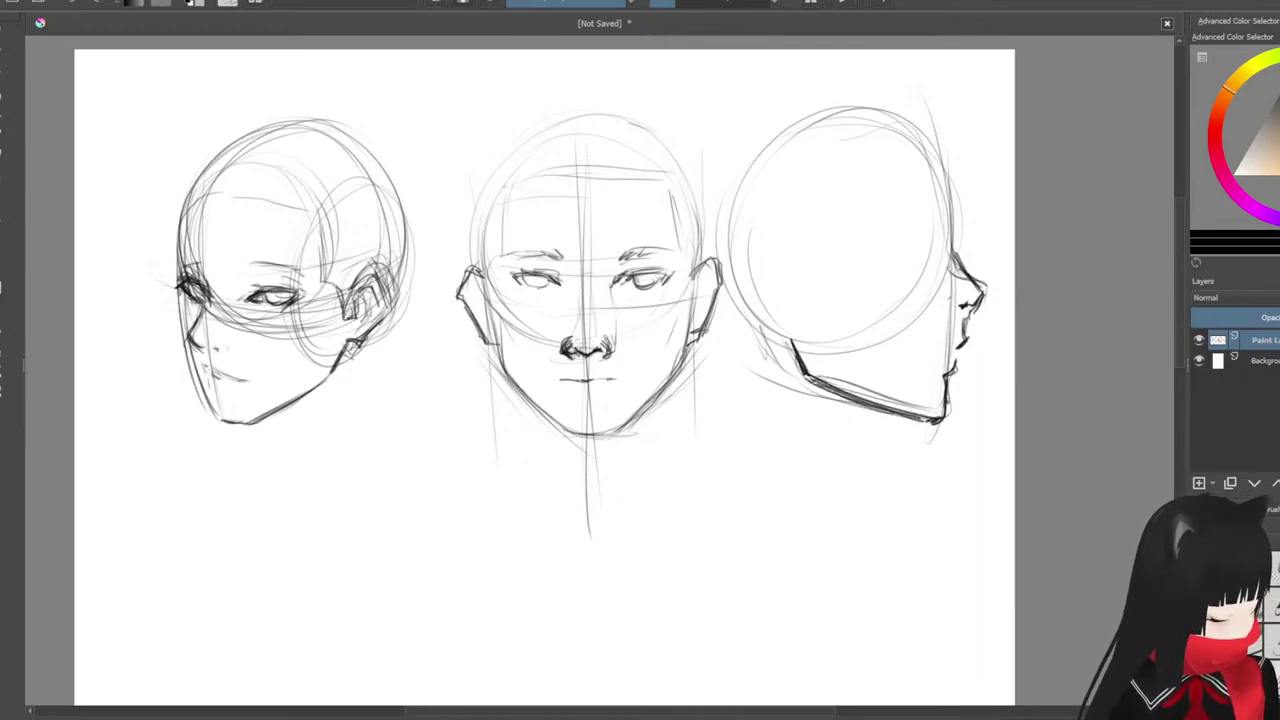
Step: Mark the side-view mouth corner and draw the forehead and brow contour with an eye and eyebrow beside it
{"action": "left_click_drag", "start_coordinate": [942, 348], "coordinate": [926, 346]}
{"action": "left_click_drag", "start_coordinate": [928, 342], "coordinate": [926, 350]}
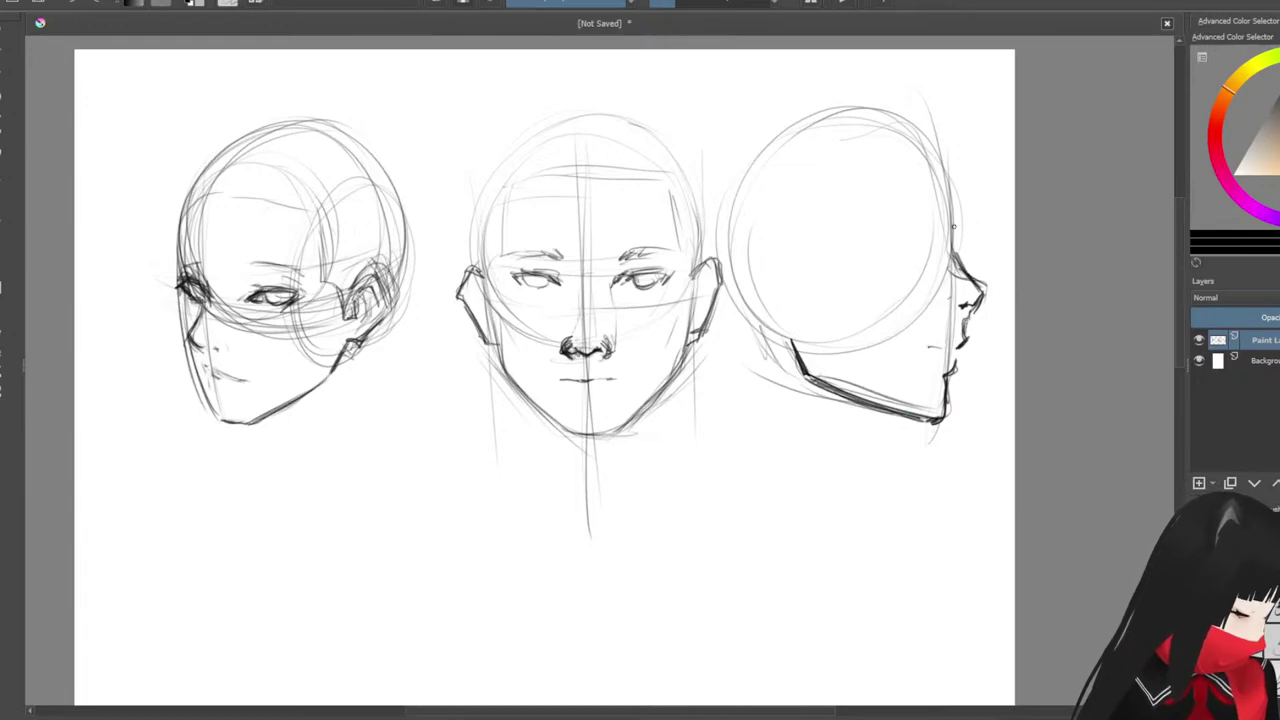
{"action": "mouse_move", "coordinate": [954, 232]}
{"action": "left_mouse_down"}
{"action": "mouse_move", "coordinate": [958, 248]}
{"action": "mouse_move", "coordinate": [935, 154]}
{"action": "mouse_move", "coordinate": [956, 240]}
{"action": "mouse_move", "coordinate": [900, 242]}
{"action": "mouse_move", "coordinate": [914, 250]}
{"action": "mouse_move", "coordinate": [938, 248]}
{"action": "mouse_move", "coordinate": [916, 250]}
{"action": "mouse_move", "coordinate": [920, 208]}
{"action": "mouse_move", "coordinate": [886, 206]}
{"action": "left_mouse_up"}
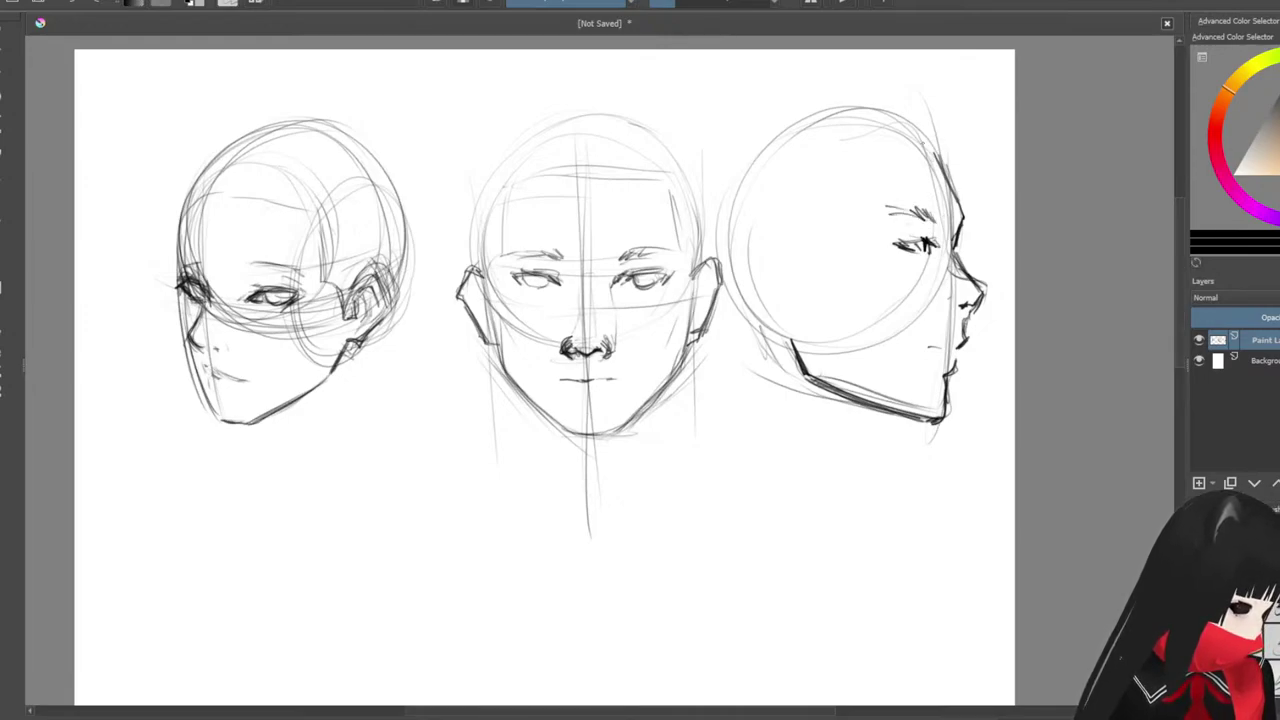
Step: Outline the side-view ear, then draw the sideburn and a stepped hairline from it up to the forehead
{"action": "mouse_move", "coordinate": [786, 256]}
{"action": "left_mouse_down"}
{"action": "mouse_move", "coordinate": [766, 246]}
{"action": "mouse_move", "coordinate": [748, 266]}
{"action": "mouse_move", "coordinate": [786, 336]}
{"action": "left_mouse_up"}
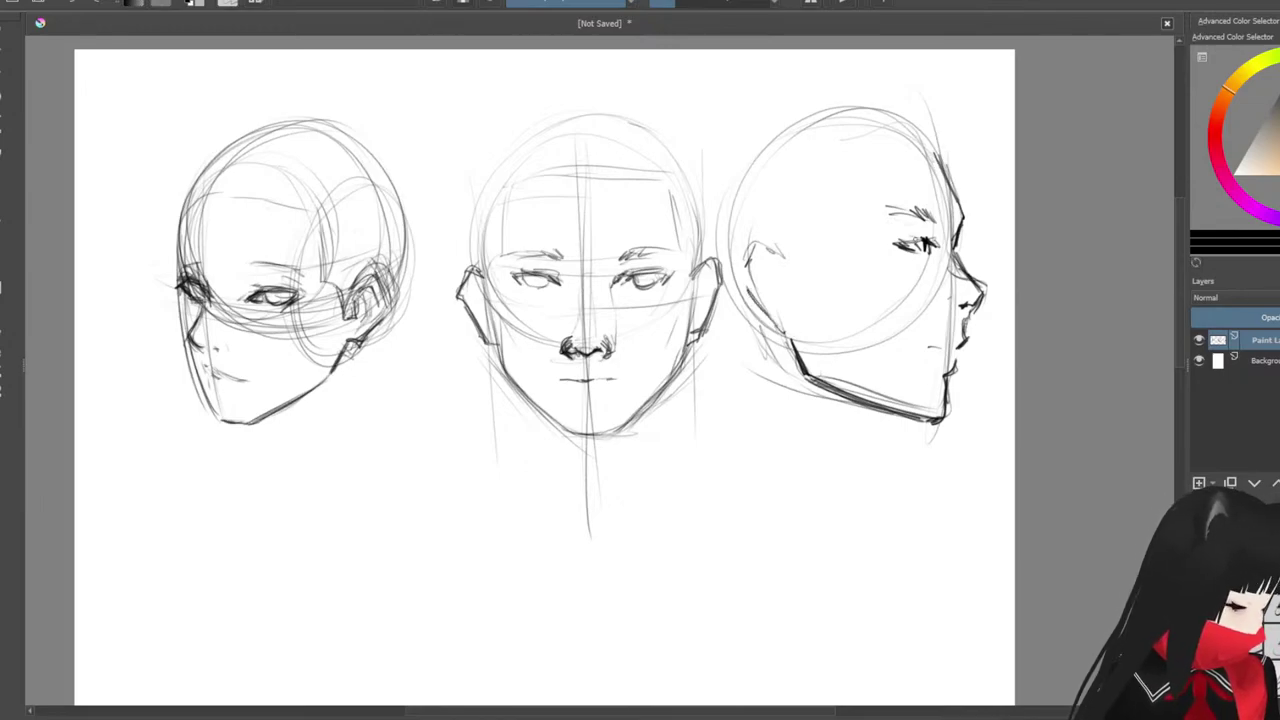
{"action": "left_click_drag", "start_coordinate": [894, 244], "coordinate": [926, 236]}
{"action": "mouse_move", "coordinate": [818, 250]}
{"action": "left_mouse_down"}
{"action": "mouse_move", "coordinate": [798, 270]}
{"action": "mouse_move", "coordinate": [810, 314]}
{"action": "mouse_move", "coordinate": [820, 310]}
{"action": "left_mouse_up"}
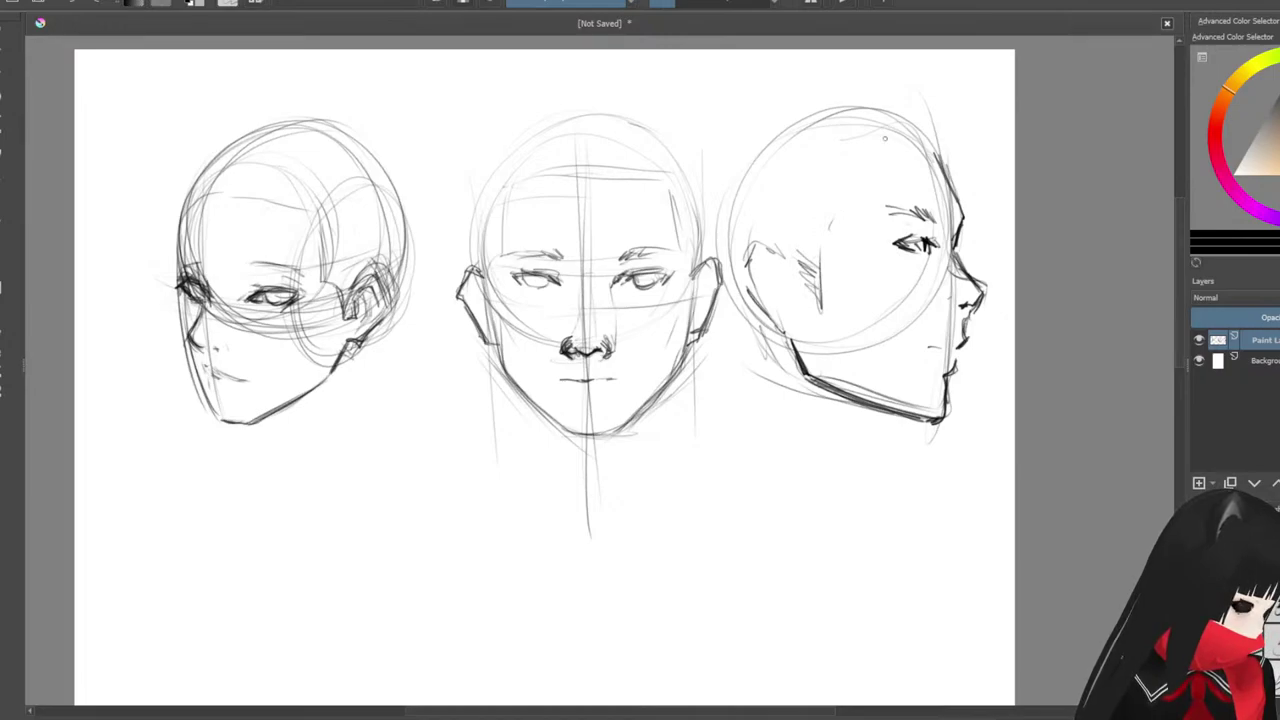
{"action": "left_click_drag", "start_coordinate": [830, 210], "coordinate": [826, 236]}
{"action": "left_click_drag", "start_coordinate": [848, 166], "coordinate": [844, 212]}
{"action": "mouse_move", "coordinate": [858, 132]}
{"action": "left_mouse_down"}
{"action": "mouse_move", "coordinate": [848, 190]}
{"action": "mouse_move", "coordinate": [896, 125]}
{"action": "left_mouse_up"}
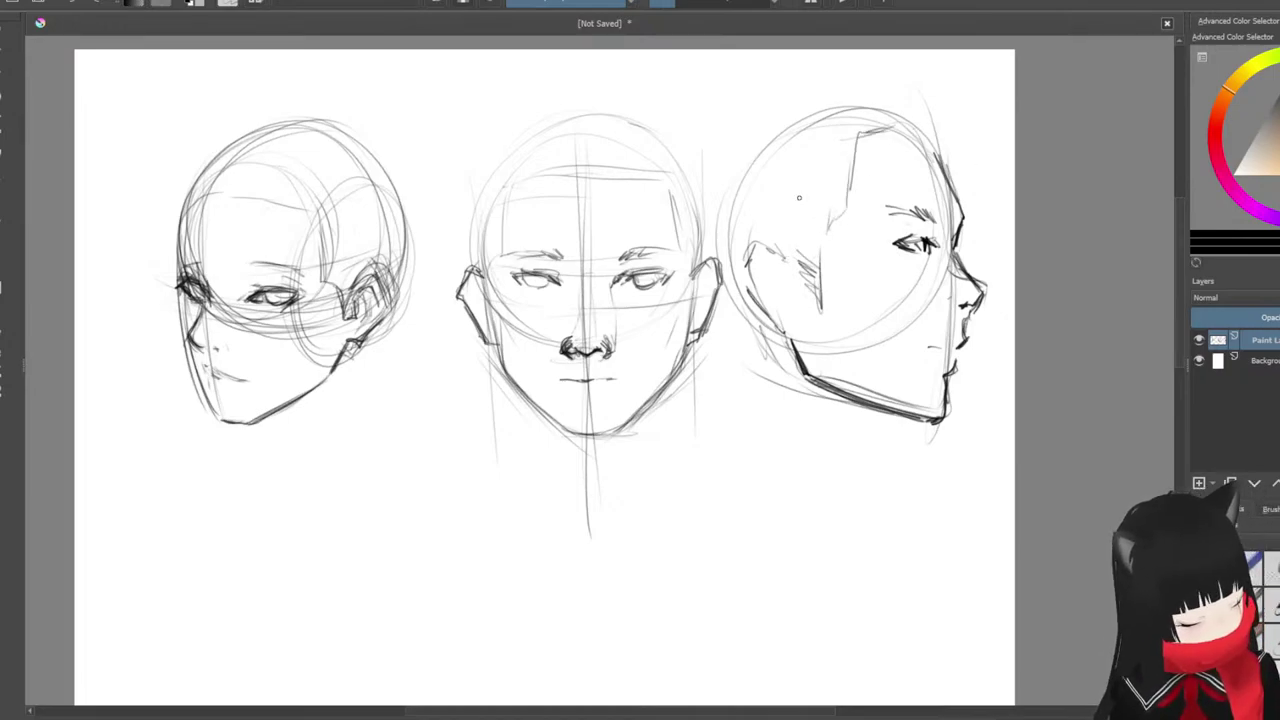
Step: Add inner folds and a sharper upper rim to the side-view head's ear
{"action": "mouse_move", "coordinate": [769, 262]}
{"action": "left_mouse_down"}
{"action": "mouse_move", "coordinate": [760, 236]}
{"action": "mouse_move", "coordinate": [742, 262]}
{"action": "mouse_move", "coordinate": [766, 310]}
{"action": "mouse_move", "coordinate": [754, 274]}
{"action": "left_mouse_up"}
{"action": "left_click_drag", "start_coordinate": [776, 253], "coordinate": [784, 301]}
{"action": "left_click_drag", "start_coordinate": [776, 248], "coordinate": [786, 280]}
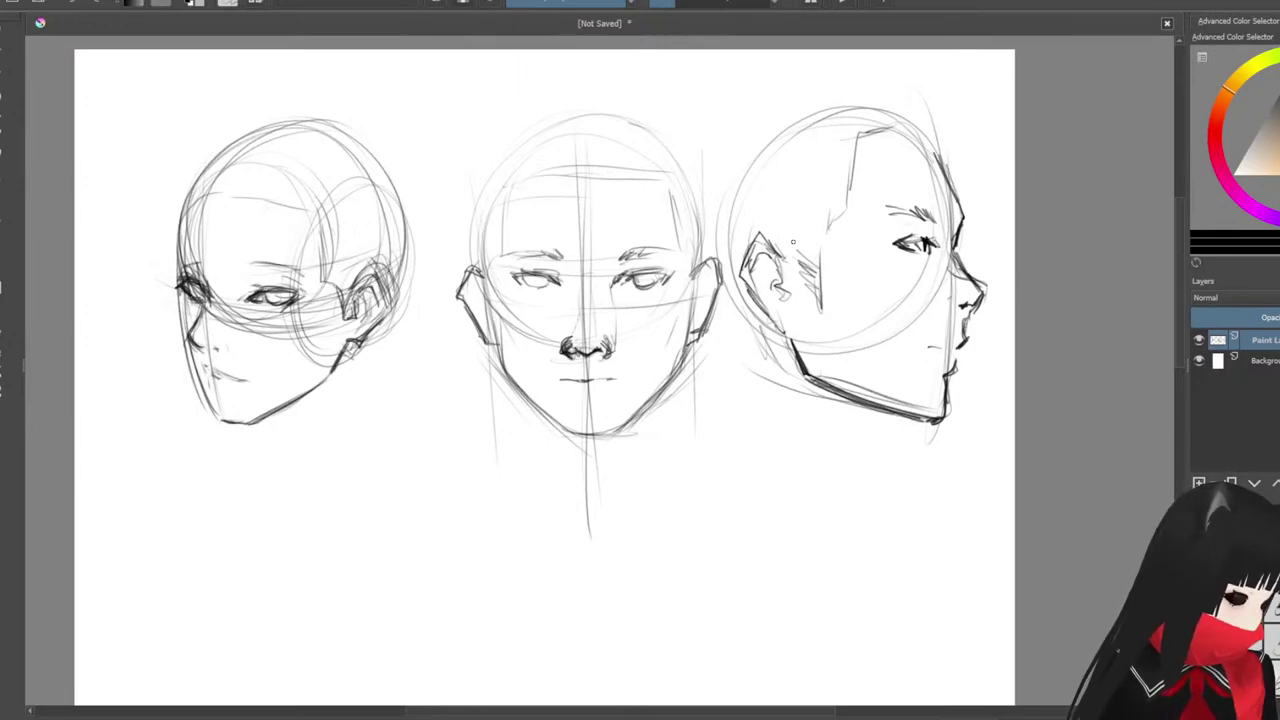
Step: Sketch a fourth construction circle in the empty canvas area below the first two heads
{"action": "mouse_move", "coordinate": [869, 247]}
{"action": "left_mouse_down"}
{"action": "mouse_move", "coordinate": [859, 182]}
{"action": "mouse_move", "coordinate": [894, 172]}
{"action": "mouse_move", "coordinate": [946, 117]}
{"action": "left_mouse_up"}
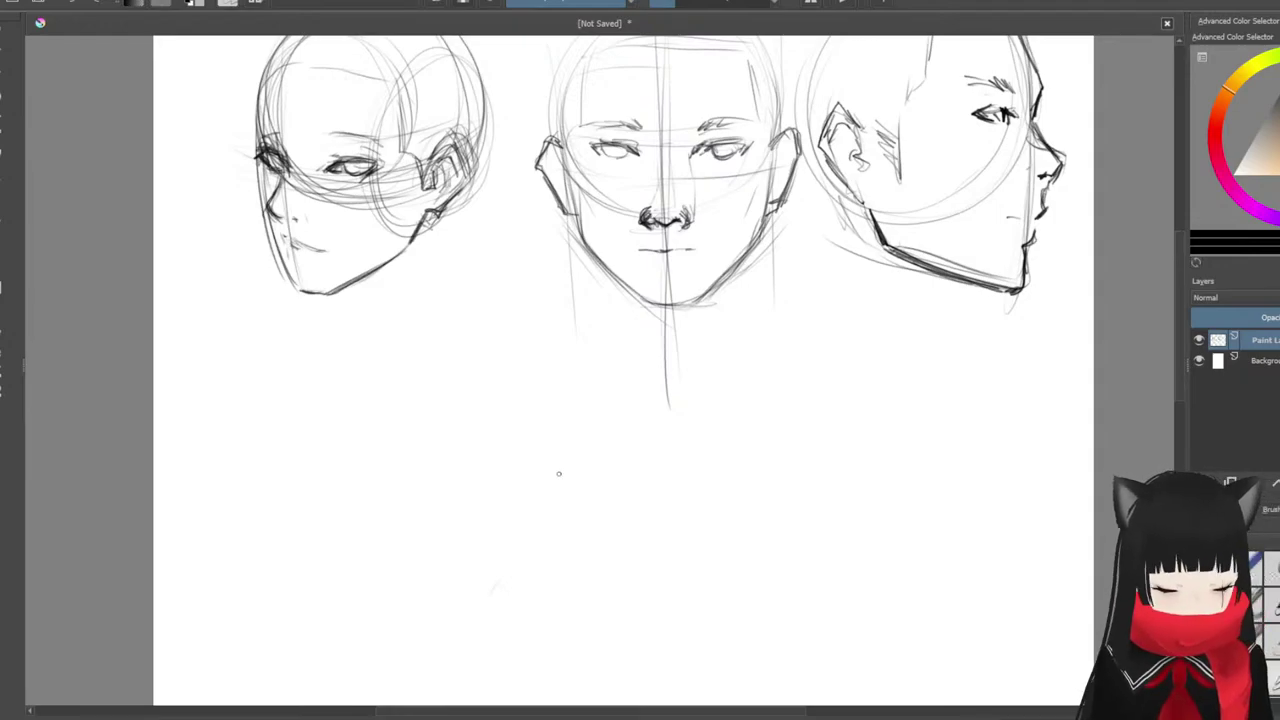
{"action": "mouse_move", "coordinate": [395, 517]}
{"action": "left_mouse_down"}
{"action": "mouse_move", "coordinate": [362, 455]}
{"action": "mouse_move", "coordinate": [392, 366]}
{"action": "left_mouse_up"}
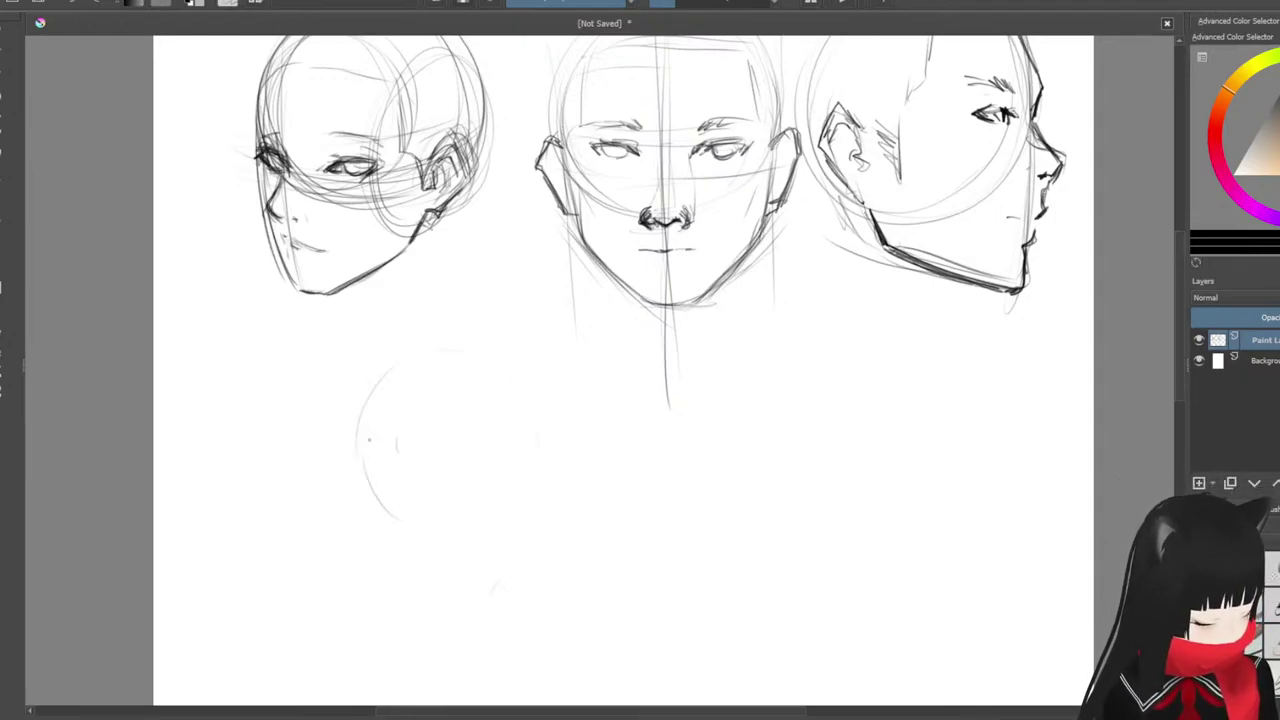
{"action": "mouse_move", "coordinate": [368, 438]}
{"action": "left_mouse_down"}
{"action": "mouse_move", "coordinate": [548, 395]}
{"action": "mouse_move", "coordinate": [443, 557]}
{"action": "mouse_move", "coordinate": [370, 380]}
{"action": "mouse_move", "coordinate": [582, 440]}
{"action": "mouse_move", "coordinate": [490, 338]}
{"action": "left_mouse_up"}
{"action": "left_click_drag", "start_coordinate": [560, 367], "coordinate": [569, 283]}
Step: Draw the fourth head's turned-away face contour with brow and nose tip, and define the jaw, chin and start of the neck
{"action": "mouse_move", "coordinate": [380, 376]}
{"action": "left_mouse_down"}
{"action": "mouse_move", "coordinate": [387, 440]}
{"action": "mouse_move", "coordinate": [422, 515]}
{"action": "mouse_move", "coordinate": [490, 508]}
{"action": "mouse_move", "coordinate": [482, 495]}
{"action": "mouse_move", "coordinate": [495, 486]}
{"action": "left_mouse_up"}
{"action": "mouse_move", "coordinate": [436, 518]}
{"action": "left_mouse_down"}
{"action": "mouse_move", "coordinate": [487, 496]}
{"action": "mouse_move", "coordinate": [479, 513]}
{"action": "mouse_move", "coordinate": [510, 503]}
{"action": "mouse_move", "coordinate": [490, 497]}
{"action": "mouse_move", "coordinate": [502, 540]}
{"action": "left_mouse_up"}
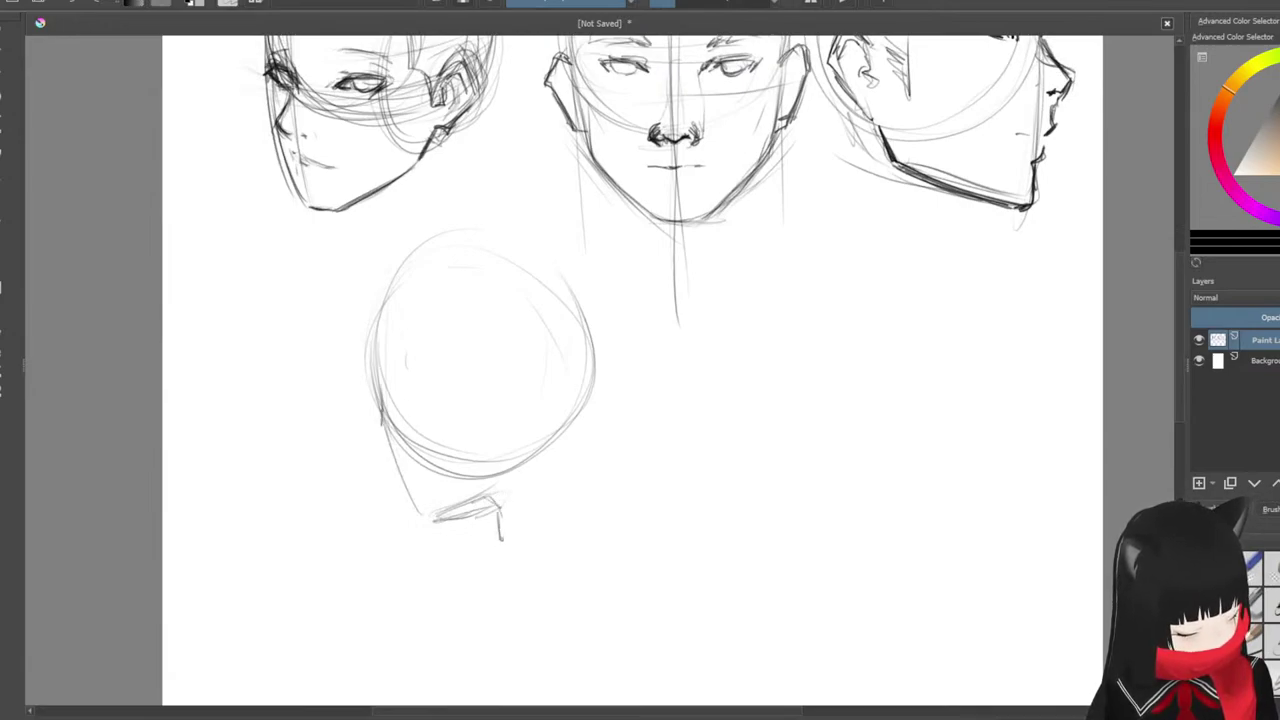
{"action": "mouse_move", "coordinate": [382, 412]}
{"action": "left_mouse_down"}
{"action": "mouse_move", "coordinate": [379, 445]}
{"action": "mouse_move", "coordinate": [413, 498]}
{"action": "left_mouse_up"}
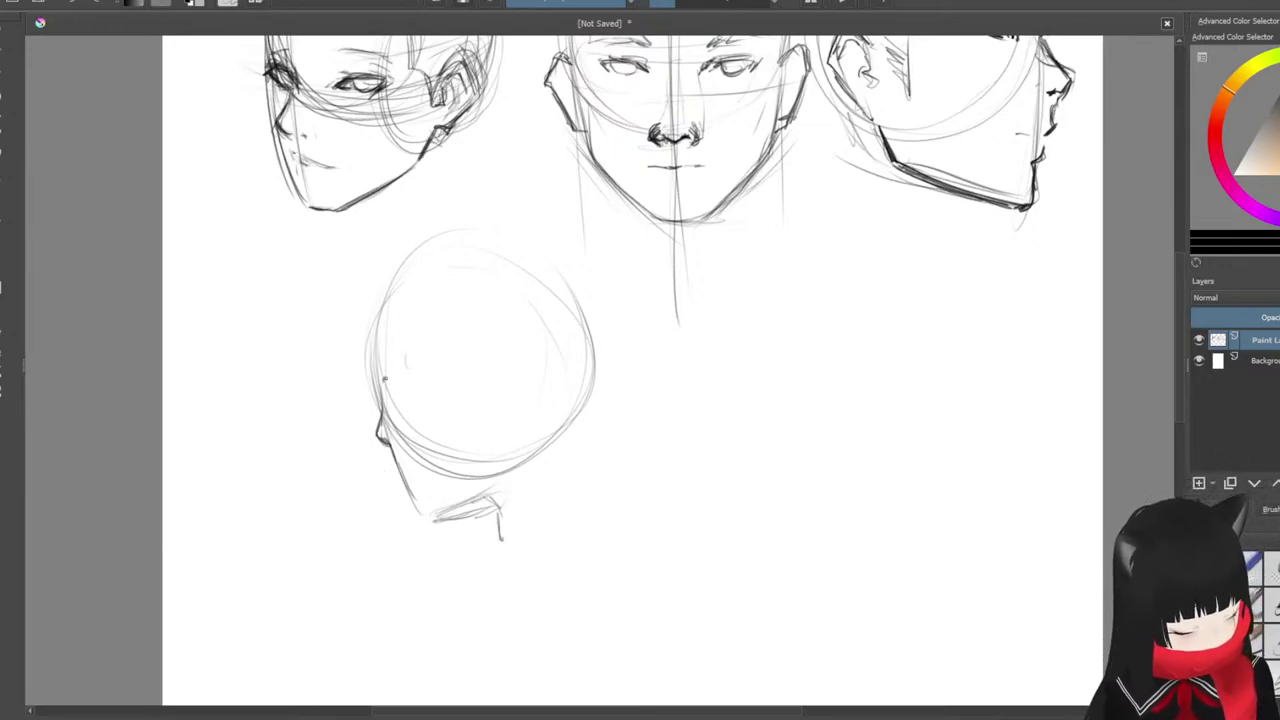
{"action": "left_click_drag", "start_coordinate": [379, 378], "coordinate": [373, 346]}
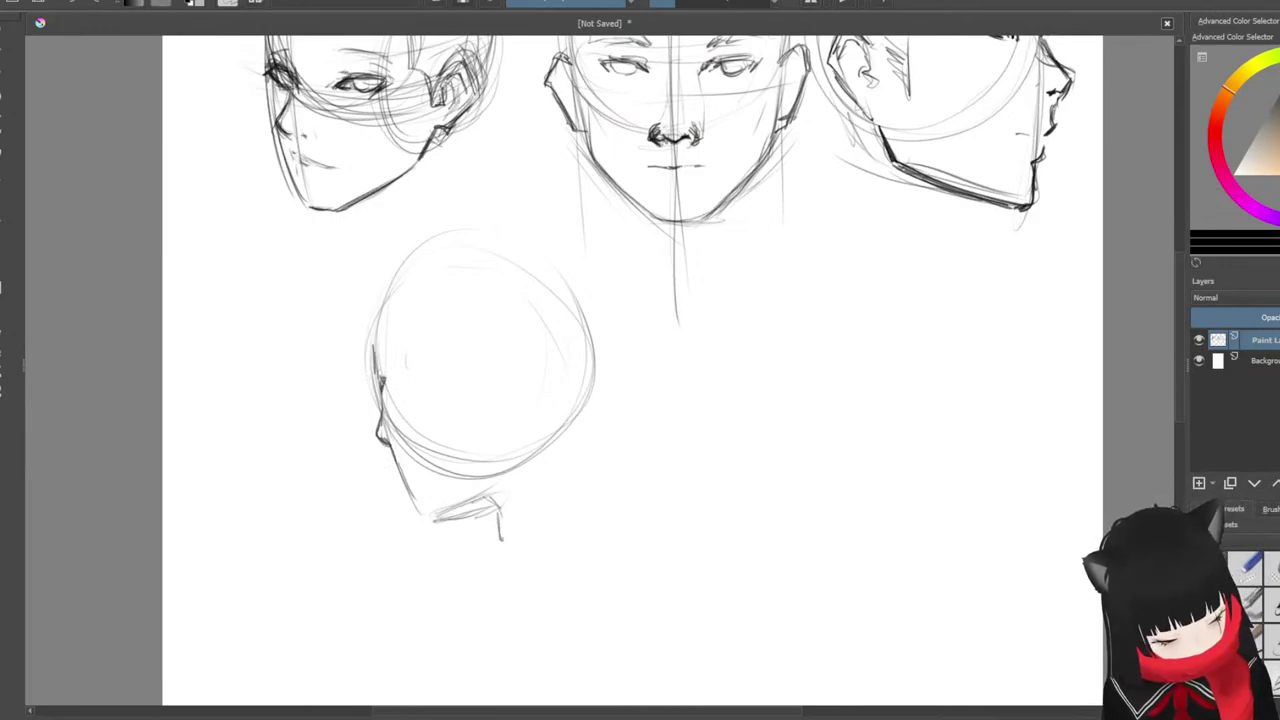
{"action": "mouse_move", "coordinate": [390, 458]}
{"action": "left_mouse_down"}
{"action": "mouse_move", "coordinate": [414, 508]}
{"action": "mouse_move", "coordinate": [432, 522]}
{"action": "mouse_move", "coordinate": [467, 515]}
{"action": "mouse_move", "coordinate": [486, 553]}
{"action": "left_mouse_up"}
{"action": "mouse_move", "coordinate": [448, 515]}
{"action": "left_mouse_down"}
{"action": "mouse_move", "coordinate": [472, 508]}
{"action": "mouse_move", "coordinate": [480, 538]}
{"action": "left_mouse_up"}
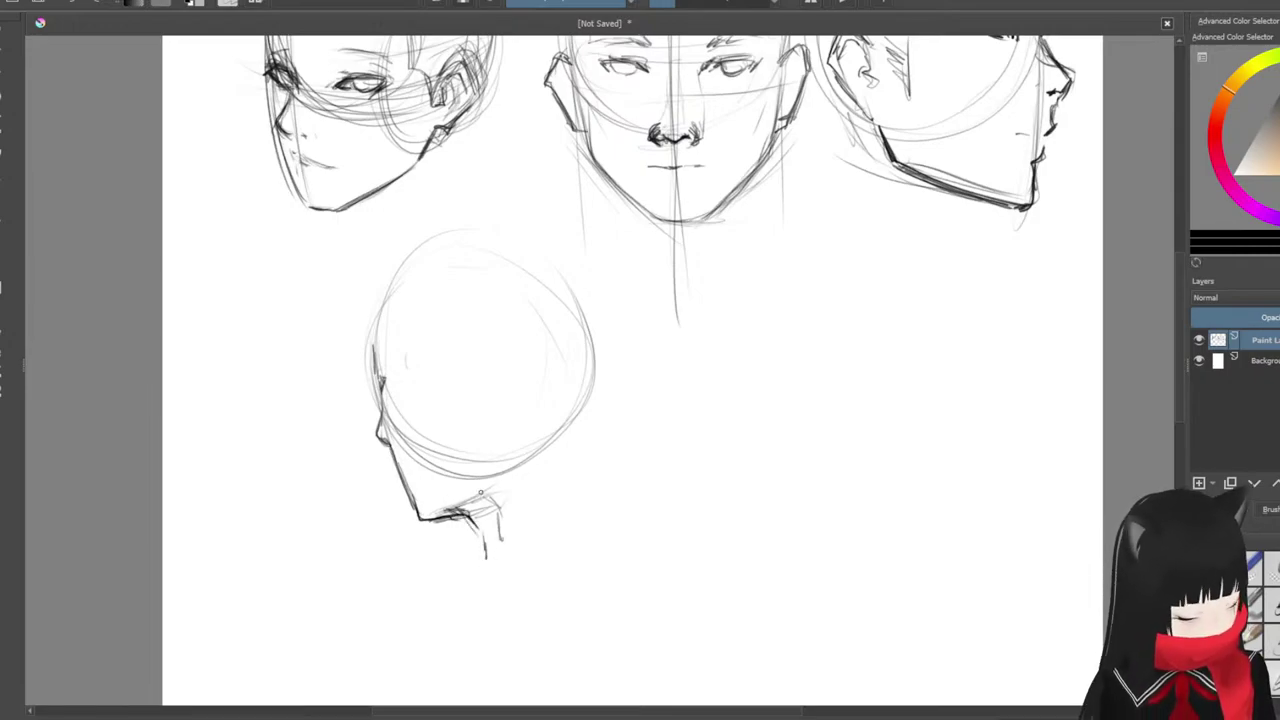
Step: Sketch the fourth head's small ear and build up its rounded skull outline from the crown down to the nape
{"action": "mouse_move", "coordinate": [410, 354]}
{"action": "left_mouse_down"}
{"action": "mouse_move", "coordinate": [402, 383]}
{"action": "mouse_move", "coordinate": [425, 420]}
{"action": "mouse_move", "coordinate": [433, 375]}
{"action": "mouse_move", "coordinate": [378, 351]}
{"action": "mouse_move", "coordinate": [385, 294]}
{"action": "left_mouse_up"}
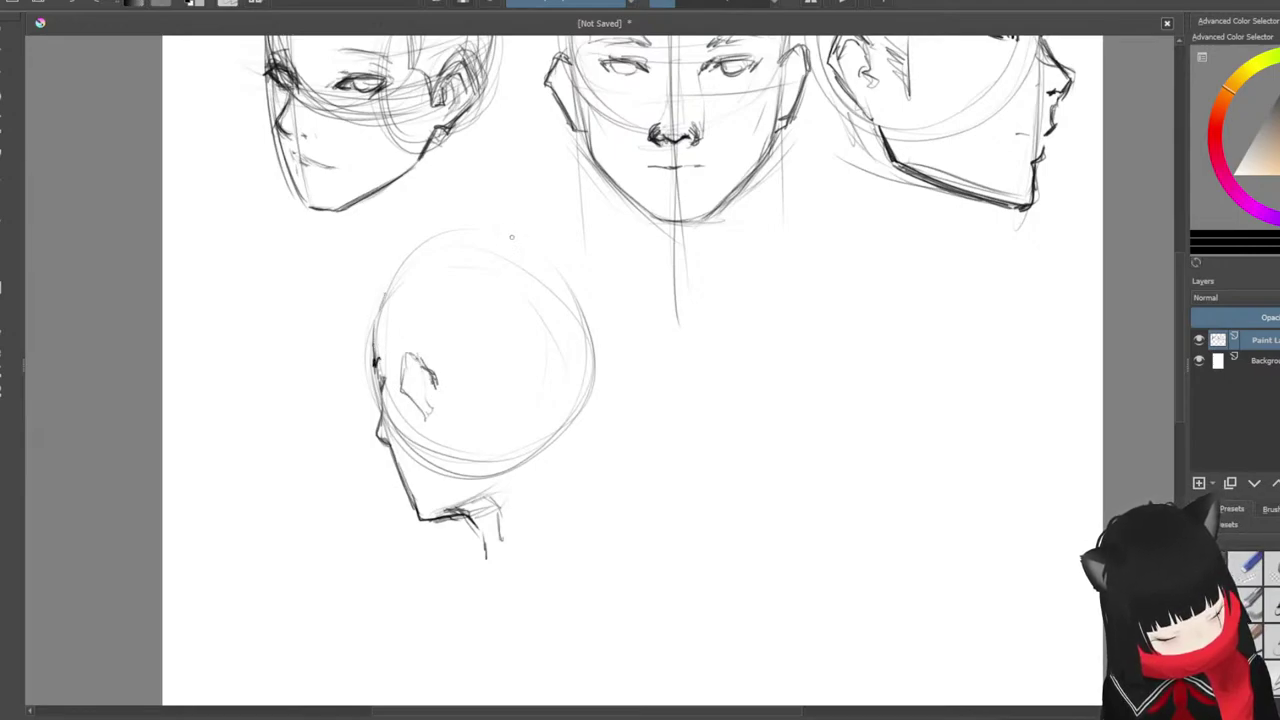
{"action": "left_click_drag", "start_coordinate": [411, 248], "coordinate": [510, 215]}
{"action": "left_click_drag", "start_coordinate": [637, 355], "coordinate": [586, 445]}
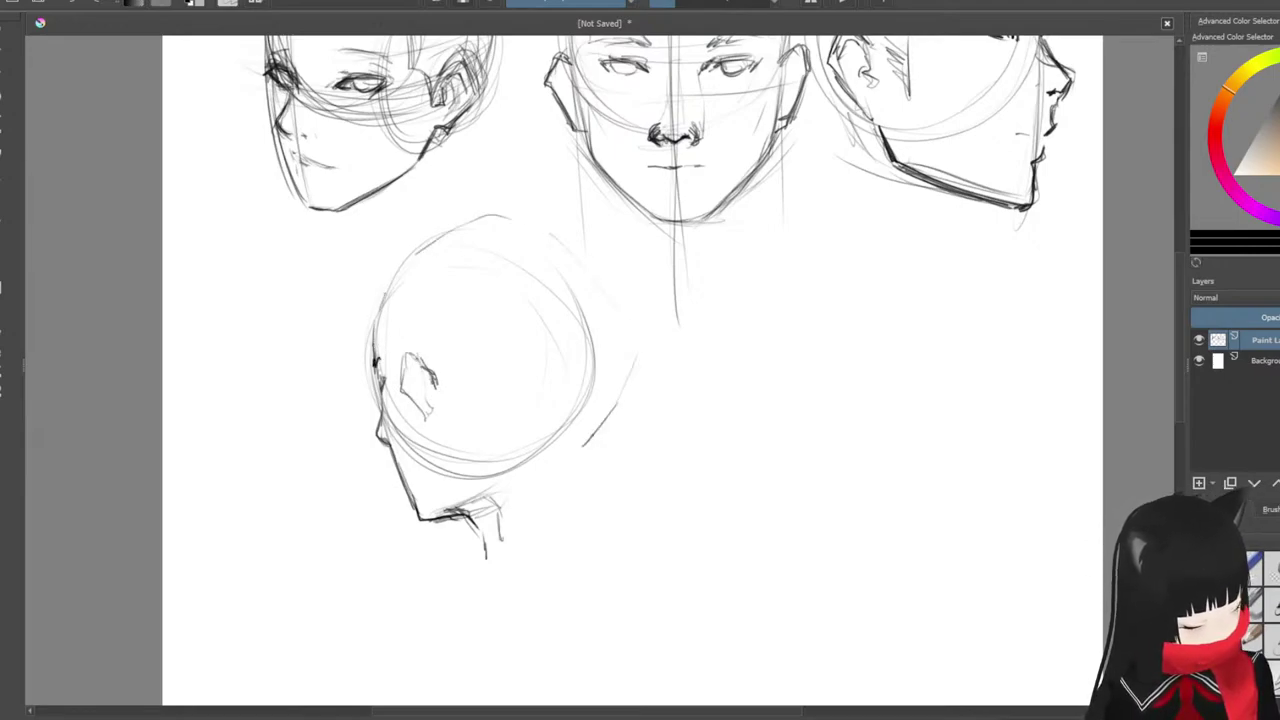
{"action": "left_click_drag", "start_coordinate": [578, 276], "coordinate": [606, 414]}
{"action": "left_click_drag", "start_coordinate": [512, 214], "coordinate": [606, 348]}
{"action": "left_click_drag", "start_coordinate": [615, 394], "coordinate": [580, 444]}
{"action": "mouse_move", "coordinate": [580, 436]}
{"action": "left_mouse_down"}
{"action": "mouse_move", "coordinate": [576, 468]}
{"action": "mouse_move", "coordinate": [606, 522]}
{"action": "mouse_move", "coordinate": [590, 430]}
{"action": "mouse_move", "coordinate": [612, 386]}
{"action": "left_mouse_up"}
{"action": "mouse_move", "coordinate": [562, 233]}
{"action": "left_mouse_down"}
{"action": "mouse_move", "coordinate": [369, 340]}
{"action": "mouse_move", "coordinate": [468, 247]}
{"action": "mouse_move", "coordinate": [552, 218]}
{"action": "mouse_move", "coordinate": [593, 263]}
{"action": "mouse_move", "coordinate": [613, 368]}
{"action": "left_mouse_up"}
{"action": "left_click_drag", "start_coordinate": [586, 254], "coordinate": [613, 380]}
{"action": "mouse_move", "coordinate": [525, 221]}
{"action": "left_mouse_down"}
{"action": "mouse_move", "coordinate": [602, 345]}
{"action": "mouse_move", "coordinate": [596, 288]}
{"action": "left_mouse_up"}
{"action": "left_click_drag", "start_coordinate": [592, 282], "coordinate": [608, 370]}
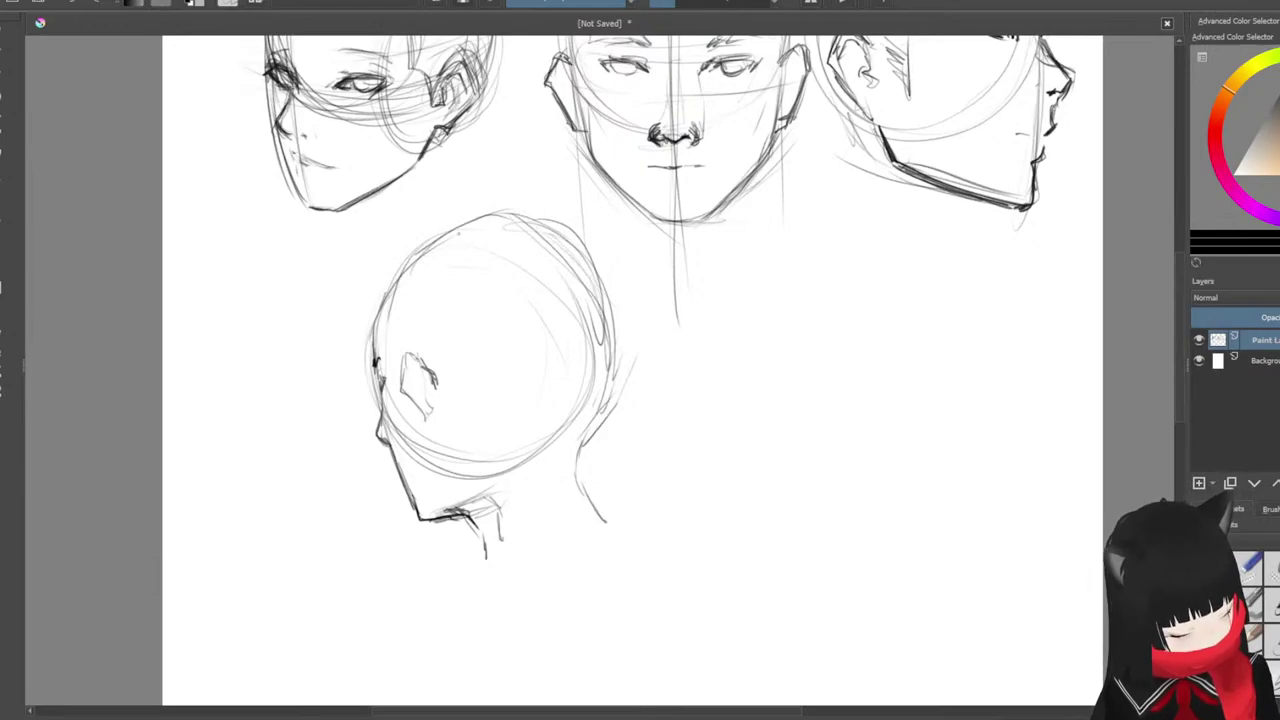
Step: Add the fourth head's forehead and temple hairline, the hair edge from ear to nape, and a fuller back of the skull
{"action": "mouse_move", "coordinate": [440, 236]}
{"action": "left_mouse_down"}
{"action": "mouse_move", "coordinate": [376, 328]}
{"action": "mouse_move", "coordinate": [384, 268]}
{"action": "mouse_move", "coordinate": [450, 226]}
{"action": "left_mouse_up"}
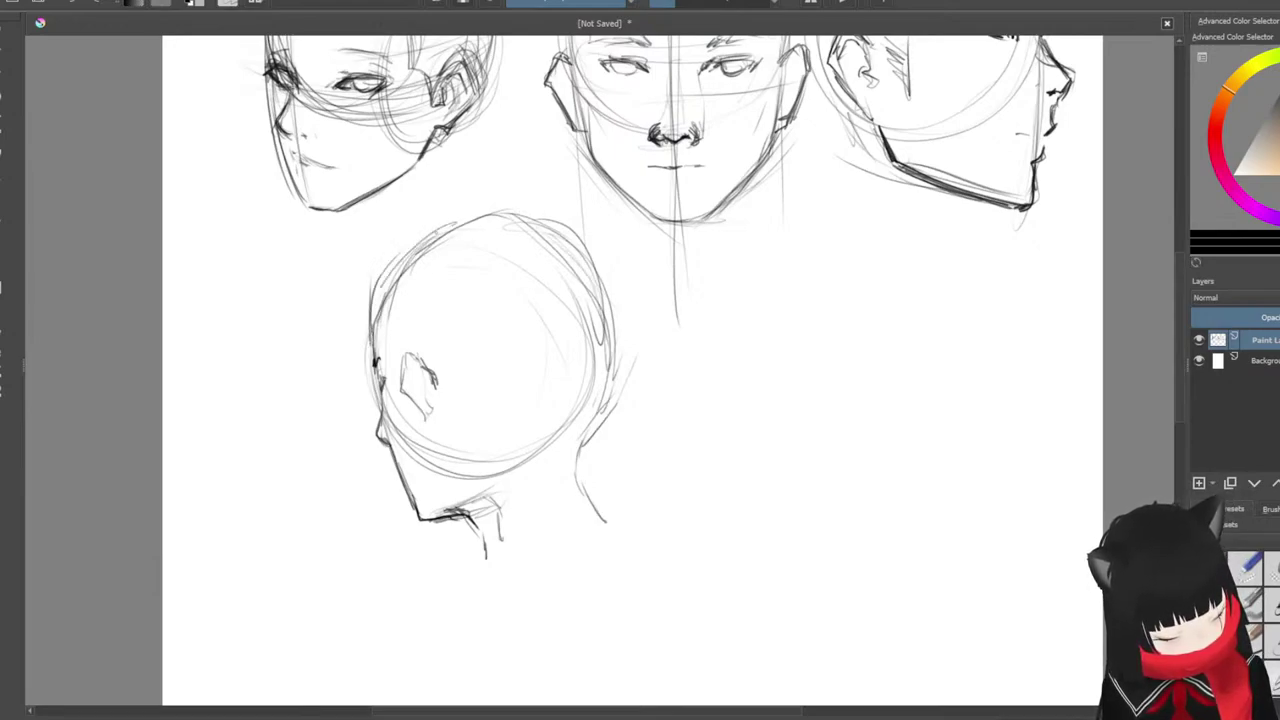
{"action": "mouse_move", "coordinate": [392, 262]}
{"action": "left_mouse_down"}
{"action": "mouse_move", "coordinate": [378, 304]}
{"action": "mouse_move", "coordinate": [408, 288]}
{"action": "mouse_move", "coordinate": [400, 350]}
{"action": "left_mouse_up"}
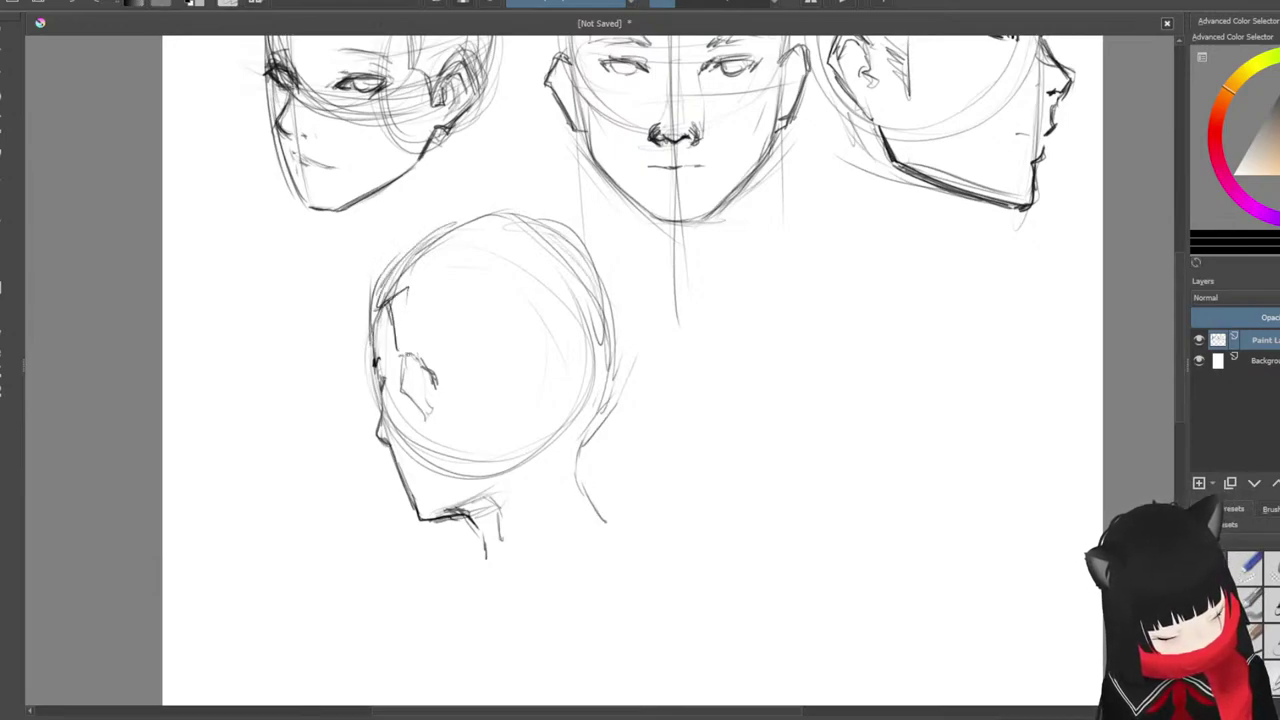
{"action": "mouse_move", "coordinate": [446, 404]}
{"action": "left_mouse_down"}
{"action": "mouse_move", "coordinate": [502, 480]}
{"action": "mouse_move", "coordinate": [556, 468]}
{"action": "left_mouse_up"}
{"action": "mouse_move", "coordinate": [444, 396]}
{"action": "left_mouse_down"}
{"action": "mouse_move", "coordinate": [484, 444]}
{"action": "mouse_move", "coordinate": [538, 474]}
{"action": "mouse_move", "coordinate": [576, 466]}
{"action": "mouse_move", "coordinate": [612, 404]}
{"action": "left_mouse_up"}
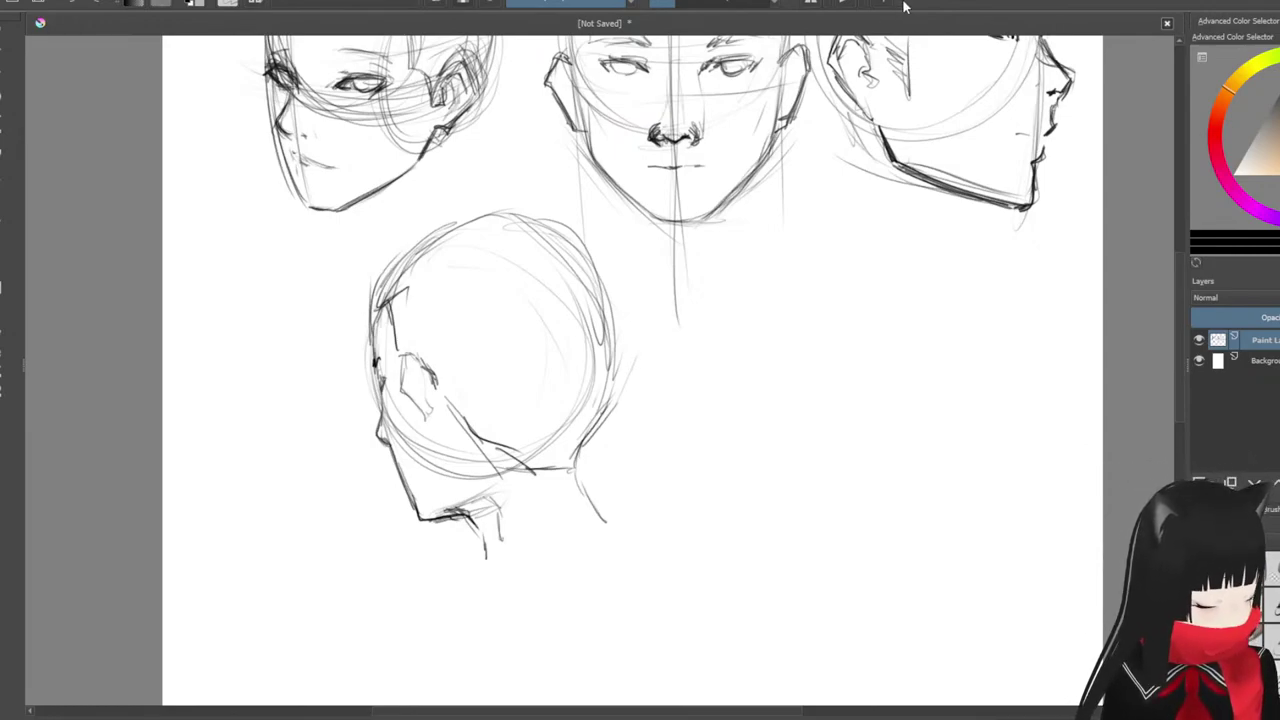
{"action": "mouse_move", "coordinate": [610, 290]}
{"action": "left_mouse_down"}
{"action": "mouse_move", "coordinate": [585, 450]}
{"action": "mouse_move", "coordinate": [616, 272]}
{"action": "mouse_move", "coordinate": [420, 245]}
{"action": "mouse_move", "coordinate": [616, 358]}
{"action": "left_mouse_up"}
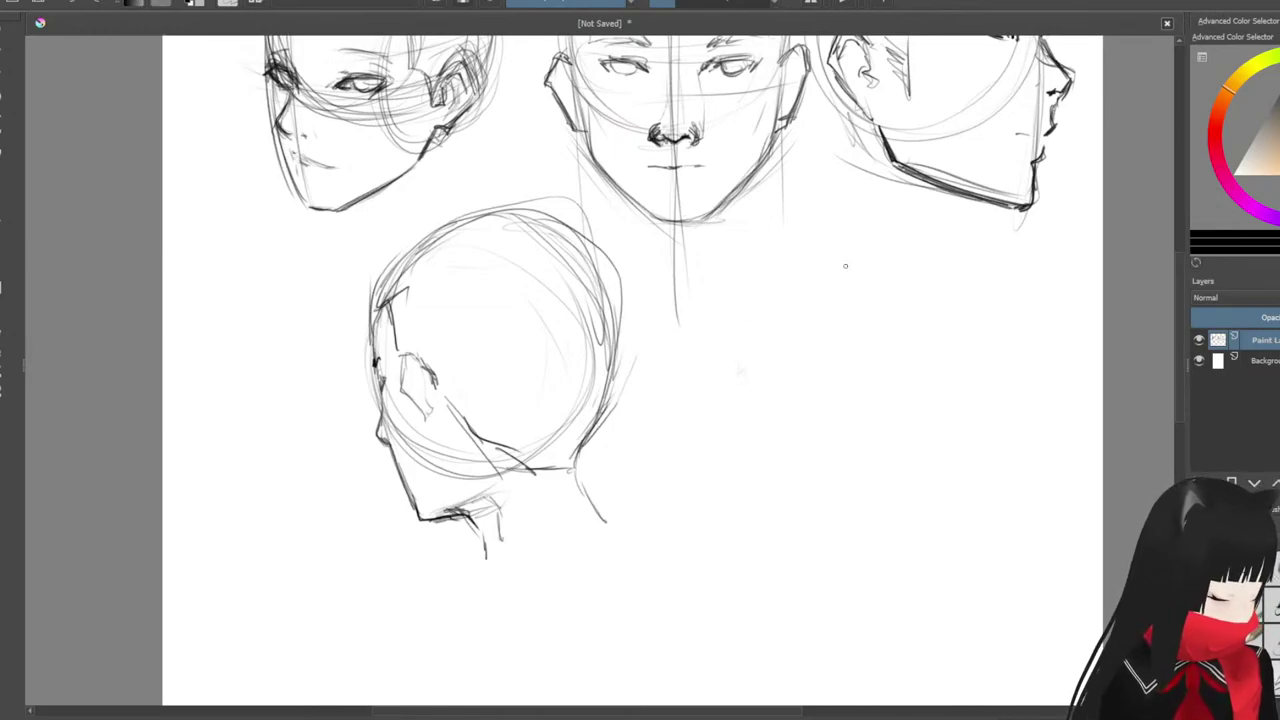
Step: Sketch a fifth construction circle in the empty area beside the turned-away head
{"action": "left_click_drag", "start_coordinate": [700, 295], "coordinate": [732, 428]}
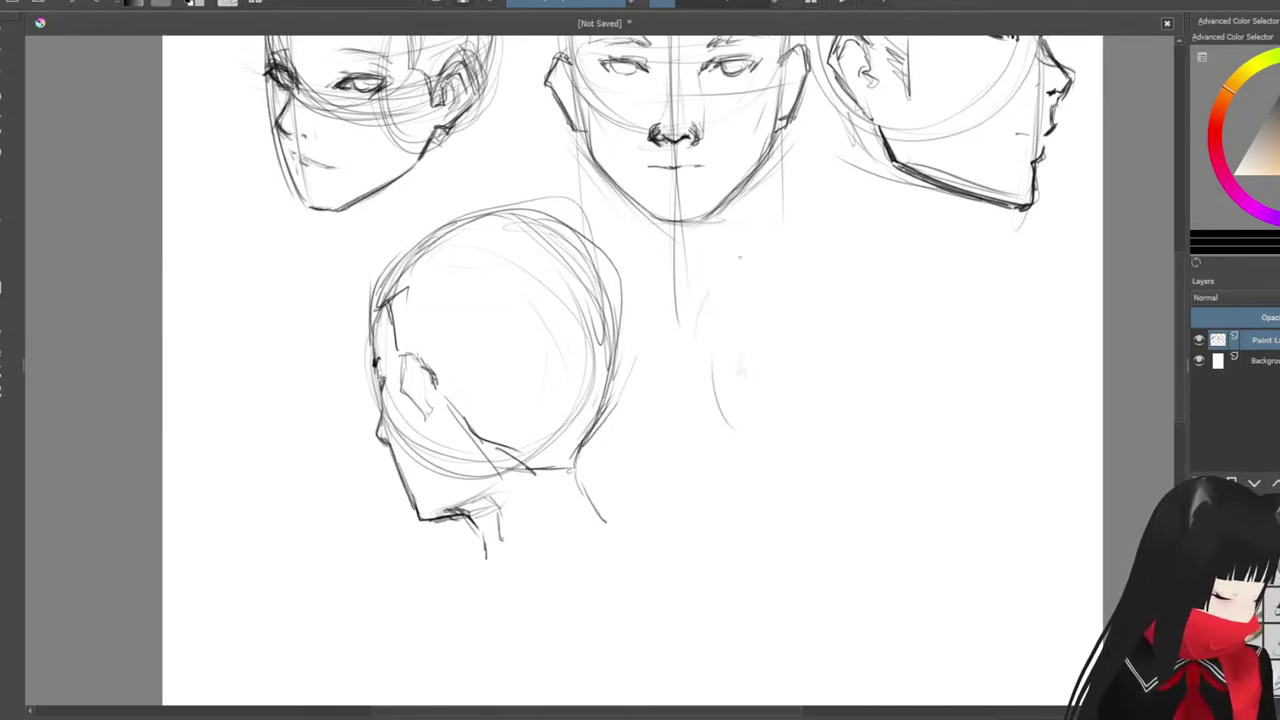
{"action": "left_click_drag", "start_coordinate": [792, 228], "coordinate": [830, 222]}
{"action": "left_click_drag", "start_coordinate": [914, 260], "coordinate": [946, 345]}
{"action": "left_click_drag", "start_coordinate": [706, 322], "coordinate": [900, 212]}
{"action": "left_click_drag", "start_coordinate": [972, 300], "coordinate": [700, 330]}
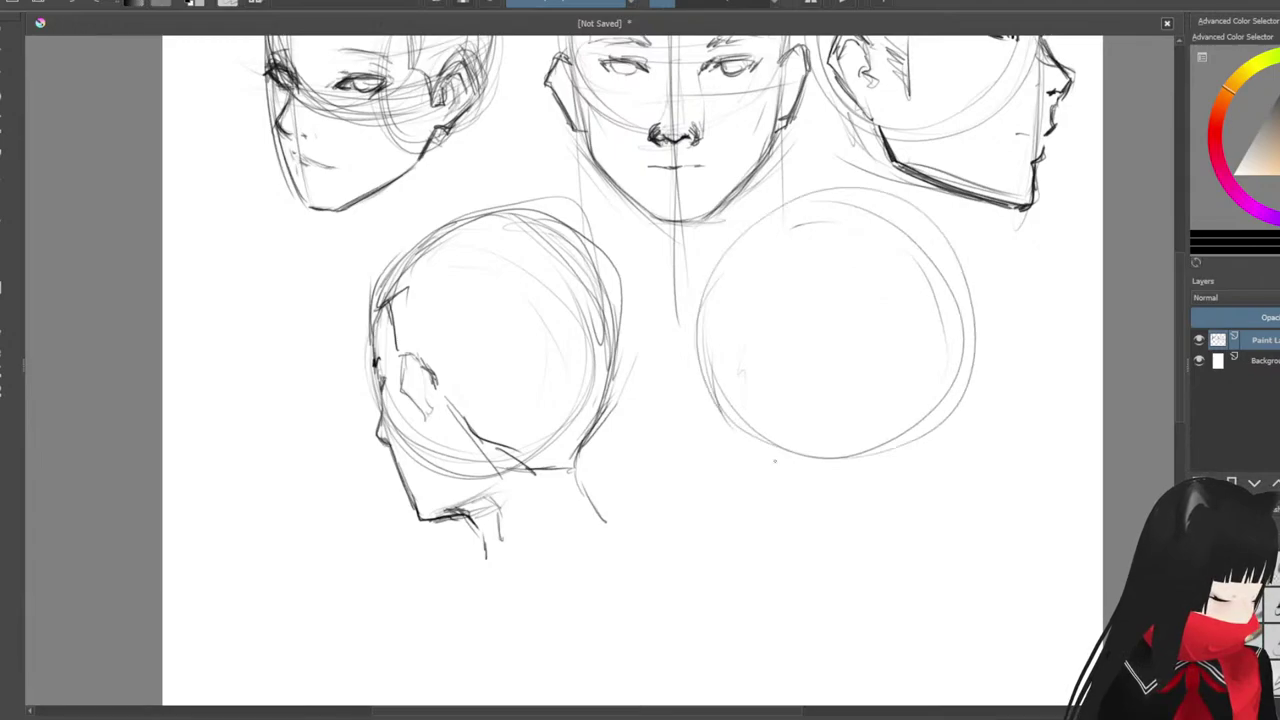
Step: Add a vertical centre line and upward-arching horizontal guidelines across the fifth circle for a head tilted upward
{"action": "left_click_drag", "start_coordinate": [902, 330], "coordinate": [856, 460]}
{"action": "left_click_drag", "start_coordinate": [818, 190], "coordinate": [842, 490]}
{"action": "left_click_drag", "start_coordinate": [834, 200], "coordinate": [846, 504]}
{"action": "left_click_drag", "start_coordinate": [704, 339], "coordinate": [801, 286]}
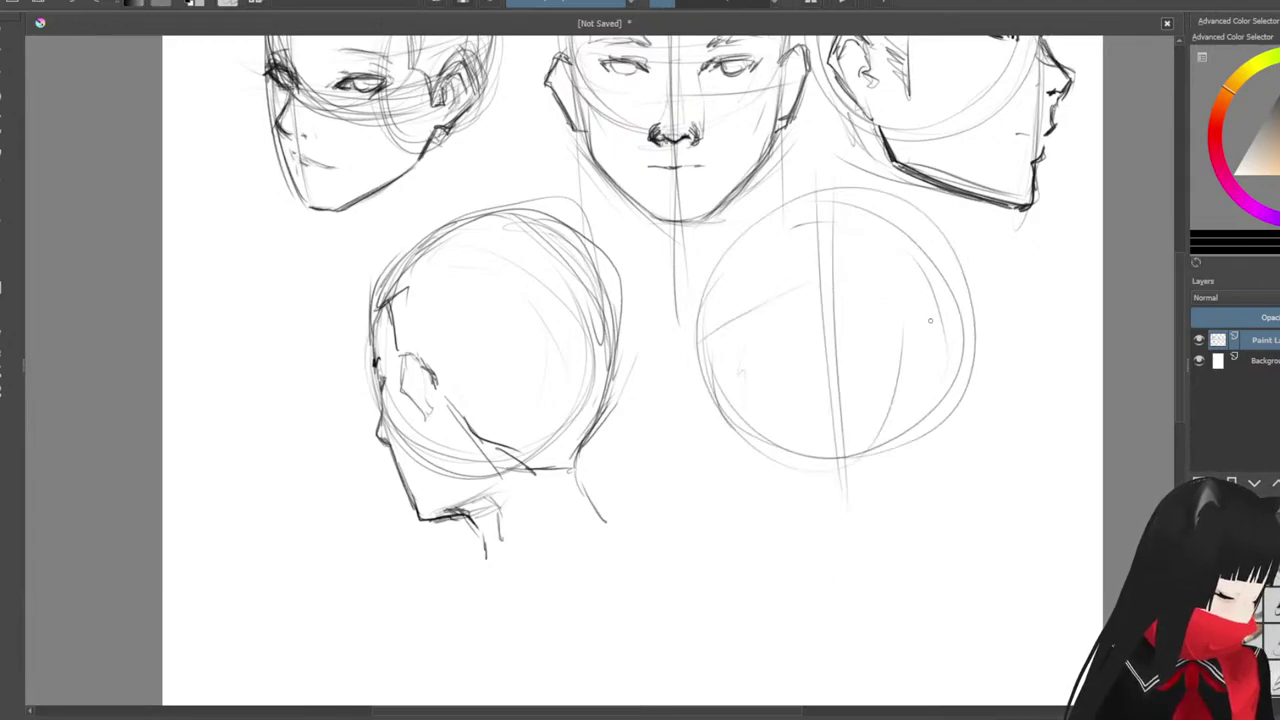
{"action": "left_click_drag", "start_coordinate": [890, 295], "coordinate": [958, 336]}
{"action": "left_click_drag", "start_coordinate": [758, 344], "coordinate": [944, 388]}
{"action": "left_click_drag", "start_coordinate": [712, 370], "coordinate": [866, 326]}
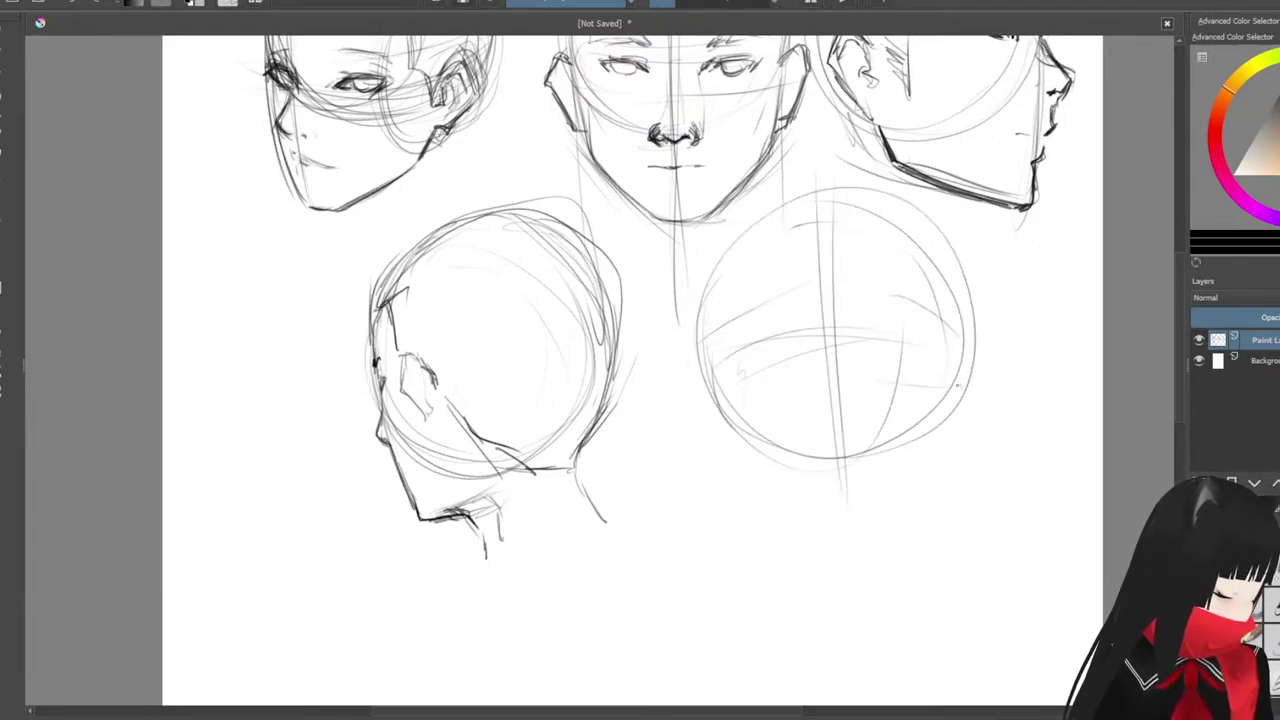
{"action": "left_click_drag", "start_coordinate": [766, 376], "coordinate": [943, 431]}
Step: Draw both sides of the upward-tilted face down to the jaw corners and mark the underside of the chin
{"action": "left_click_drag", "start_coordinate": [700, 292], "coordinate": [728, 440]}
{"action": "left_click_drag", "start_coordinate": [690, 314], "coordinate": [736, 488]}
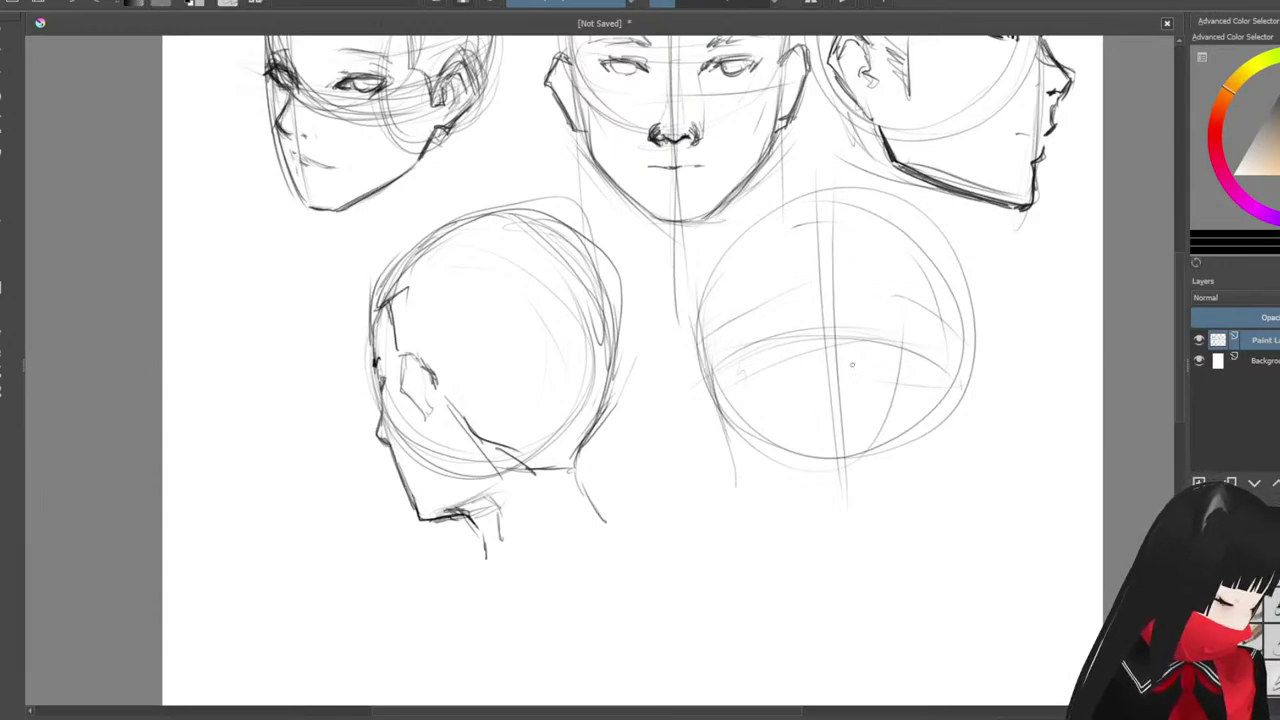
{"action": "left_click_drag", "start_coordinate": [966, 300], "coordinate": [938, 480]}
{"action": "left_click_drag", "start_coordinate": [962, 332], "coordinate": [944, 446]}
{"action": "left_click_drag", "start_coordinate": [722, 316], "coordinate": [700, 410]}
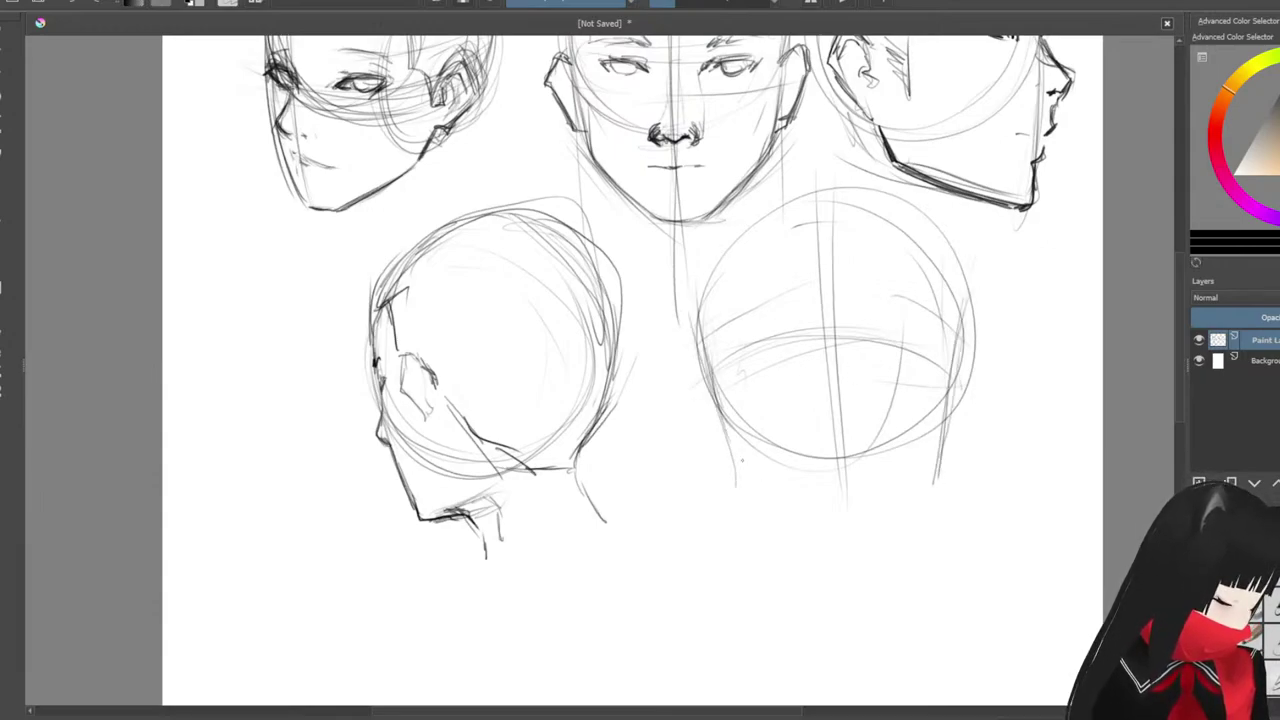
{"action": "mouse_move", "coordinate": [714, 342]}
{"action": "left_mouse_down"}
{"action": "mouse_move", "coordinate": [740, 476]}
{"action": "mouse_move", "coordinate": [766, 508]}
{"action": "left_mouse_up"}
{"action": "left_click_drag", "start_coordinate": [724, 434], "coordinate": [778, 515]}
{"action": "mouse_move", "coordinate": [964, 322]}
{"action": "left_mouse_down"}
{"action": "mouse_move", "coordinate": [938, 478]}
{"action": "mouse_move", "coordinate": [916, 508]}
{"action": "left_mouse_up"}
{"action": "left_click_drag", "start_coordinate": [802, 500], "coordinate": [854, 472]}
{"action": "left_click_drag", "start_coordinate": [858, 481], "coordinate": [884, 491]}
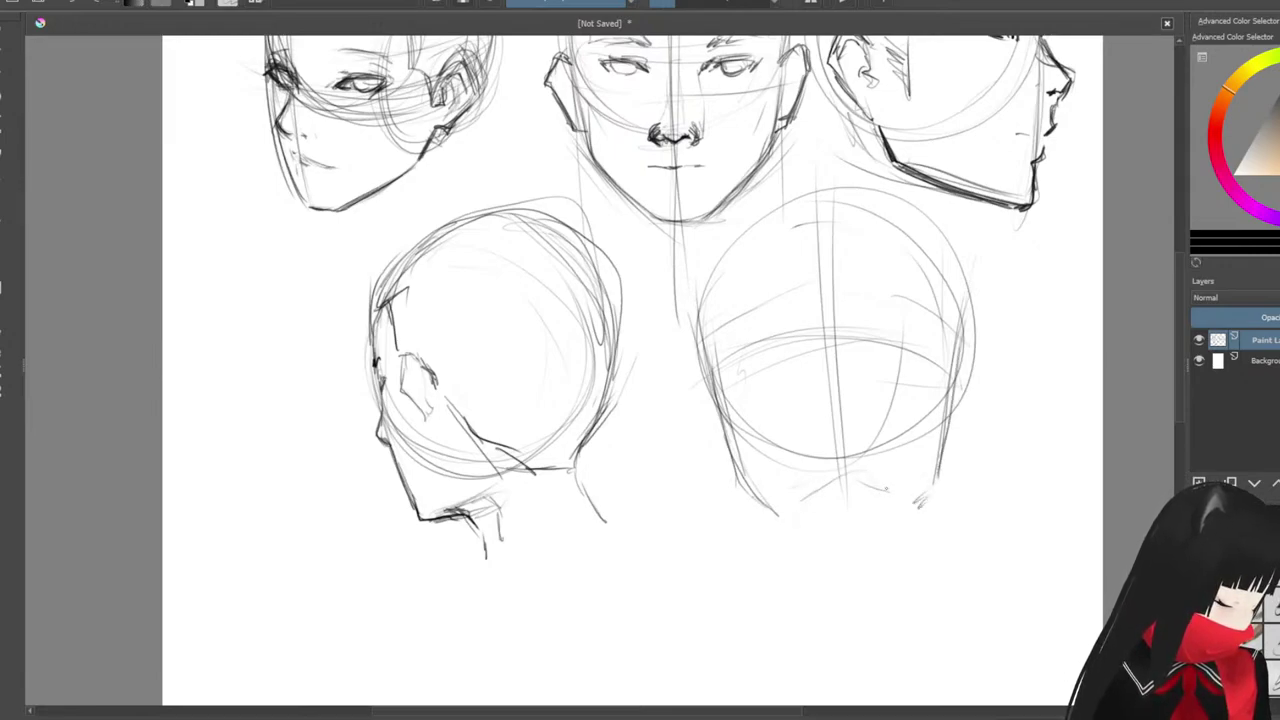
Step: Draw the underside of the nose and a downward-curving mouth with lower-lip shading along the fifth head's centre line
{"action": "mouse_move", "coordinate": [830, 340]}
{"action": "left_mouse_down"}
{"action": "mouse_move", "coordinate": [812, 354]}
{"action": "mouse_move", "coordinate": [838, 352]}
{"action": "mouse_move", "coordinate": [816, 362]}
{"action": "mouse_move", "coordinate": [844, 355]}
{"action": "mouse_move", "coordinate": [816, 362]}
{"action": "mouse_move", "coordinate": [828, 380]}
{"action": "mouse_move", "coordinate": [814, 408]}
{"action": "mouse_move", "coordinate": [800, 406]}
{"action": "mouse_move", "coordinate": [852, 386]}
{"action": "left_mouse_up"}
{"action": "mouse_move", "coordinate": [844, 388]}
{"action": "left_mouse_down"}
{"action": "mouse_move", "coordinate": [872, 404]}
{"action": "mouse_move", "coordinate": [802, 406]}
{"action": "mouse_move", "coordinate": [852, 392]}
{"action": "mouse_move", "coordinate": [874, 404]}
{"action": "mouse_move", "coordinate": [804, 411]}
{"action": "left_mouse_up"}
{"action": "mouse_move", "coordinate": [865, 402]}
{"action": "left_mouse_down"}
{"action": "mouse_move", "coordinate": [877, 407]}
{"action": "mouse_move", "coordinate": [789, 410]}
{"action": "left_mouse_up"}
{"action": "left_click_drag", "start_coordinate": [808, 403], "coordinate": [788, 413]}
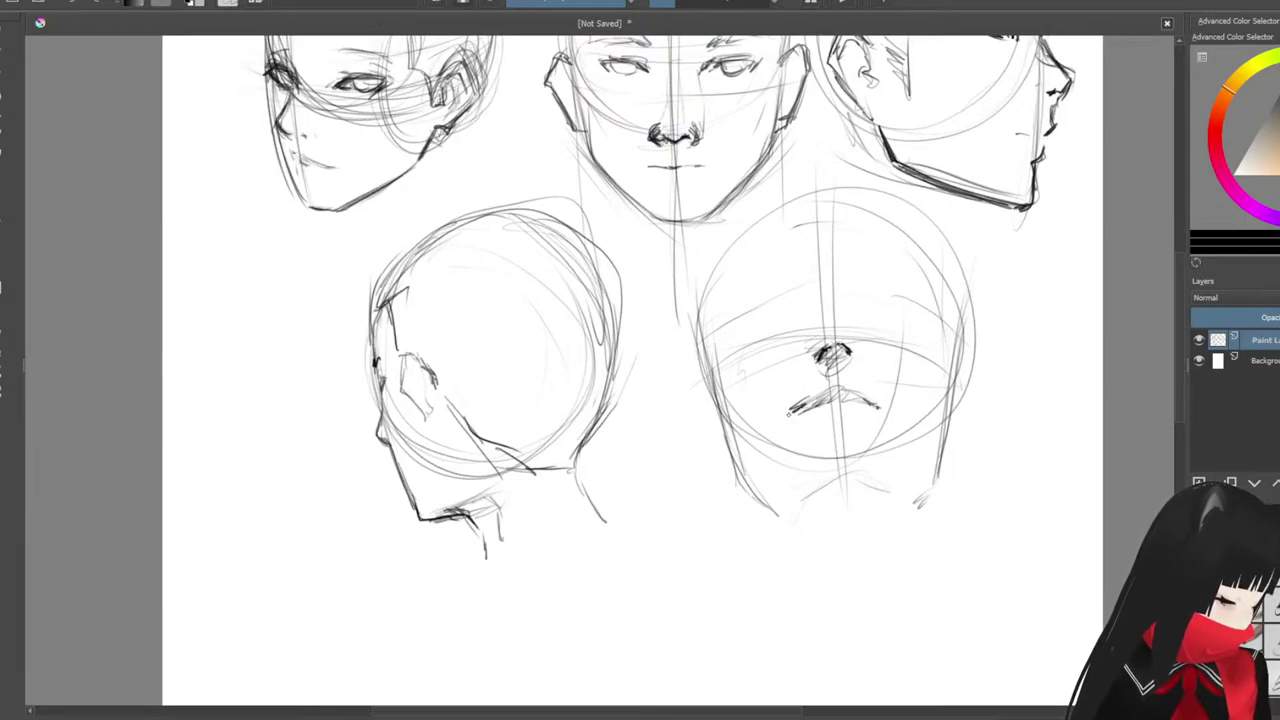
{"action": "left_click", "coordinate": [830, 421]}
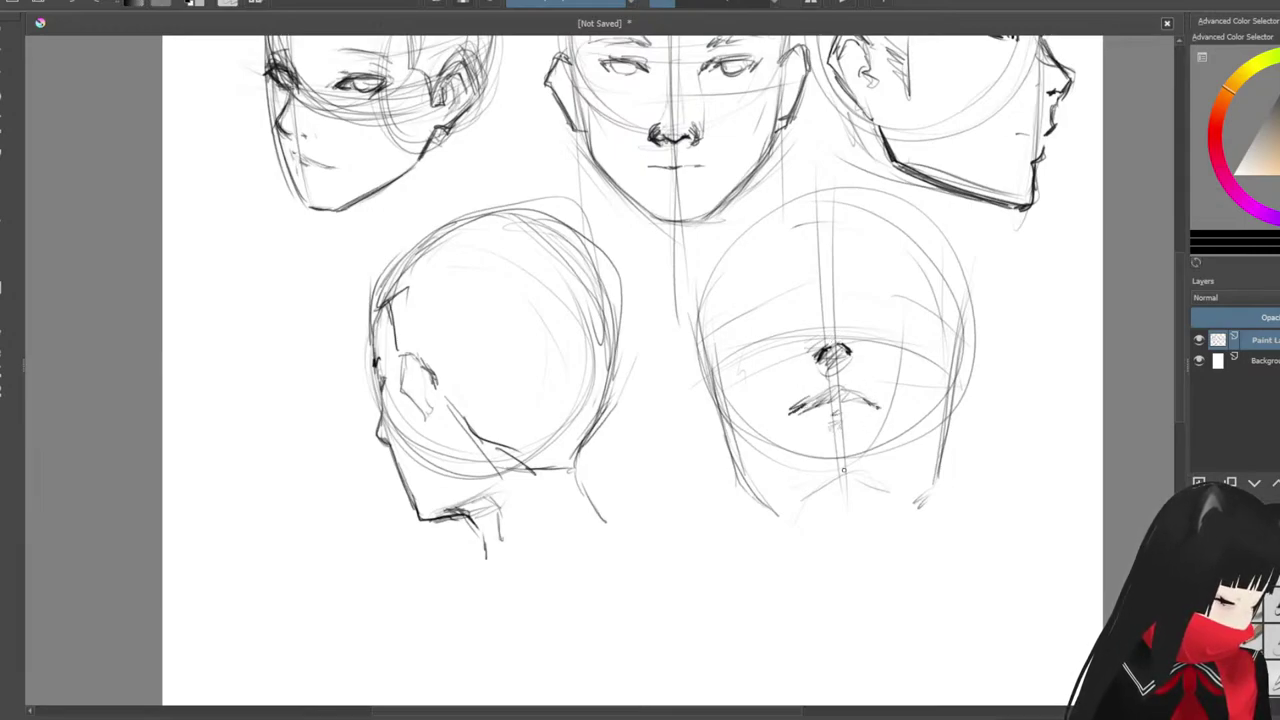
Step: Extend the fifth head's jaw corners into short neck lines and draw an ear with inner folds on each side
{"action": "left_click_drag", "start_coordinate": [737, 475], "coordinate": [778, 522]}
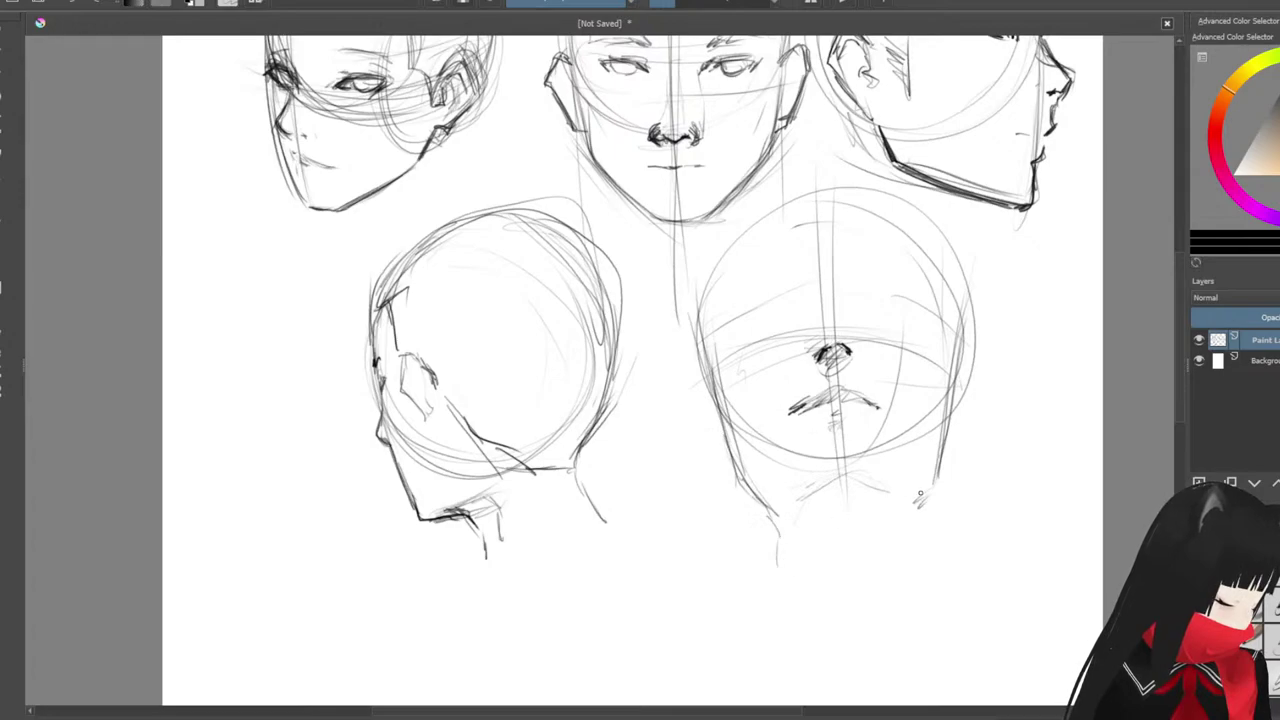
{"action": "left_click_drag", "start_coordinate": [920, 508], "coordinate": [914, 548]}
{"action": "mouse_move", "coordinate": [701, 397]}
{"action": "left_mouse_down"}
{"action": "mouse_move", "coordinate": [684, 380]}
{"action": "mouse_move", "coordinate": [692, 428]}
{"action": "mouse_move", "coordinate": [724, 450]}
{"action": "left_mouse_up"}
{"action": "mouse_move", "coordinate": [692, 368]}
{"action": "left_mouse_down"}
{"action": "mouse_move", "coordinate": [668, 382]}
{"action": "mouse_move", "coordinate": [728, 446]}
{"action": "mouse_move", "coordinate": [691, 371]}
{"action": "left_mouse_up"}
{"action": "mouse_move", "coordinate": [969, 378]}
{"action": "left_mouse_down"}
{"action": "mouse_move", "coordinate": [962, 366]}
{"action": "mouse_move", "coordinate": [984, 404]}
{"action": "mouse_move", "coordinate": [950, 434]}
{"action": "mouse_move", "coordinate": [976, 398]}
{"action": "mouse_move", "coordinate": [968, 420]}
{"action": "left_mouse_up"}
{"action": "left_click_drag", "start_coordinate": [968, 420], "coordinate": [942, 444]}
{"action": "left_click_drag", "start_coordinate": [976, 394], "coordinate": [966, 424]}
{"action": "mouse_move", "coordinate": [706, 374]}
{"action": "left_mouse_down"}
{"action": "mouse_move", "coordinate": [684, 382]}
{"action": "mouse_move", "coordinate": [718, 442]}
{"action": "left_mouse_up"}
{"action": "mouse_move", "coordinate": [963, 368]}
{"action": "left_mouse_down"}
{"action": "mouse_move", "coordinate": [979, 382]}
{"action": "mouse_move", "coordinate": [976, 411]}
{"action": "left_mouse_up"}
{"action": "mouse_move", "coordinate": [978, 394]}
{"action": "left_mouse_down"}
{"action": "mouse_move", "coordinate": [946, 438]}
{"action": "mouse_move", "coordinate": [944, 390]}
{"action": "mouse_move", "coordinate": [945, 438]}
{"action": "left_mouse_up"}
{"action": "left_click_drag", "start_coordinate": [704, 404], "coordinate": [724, 435]}
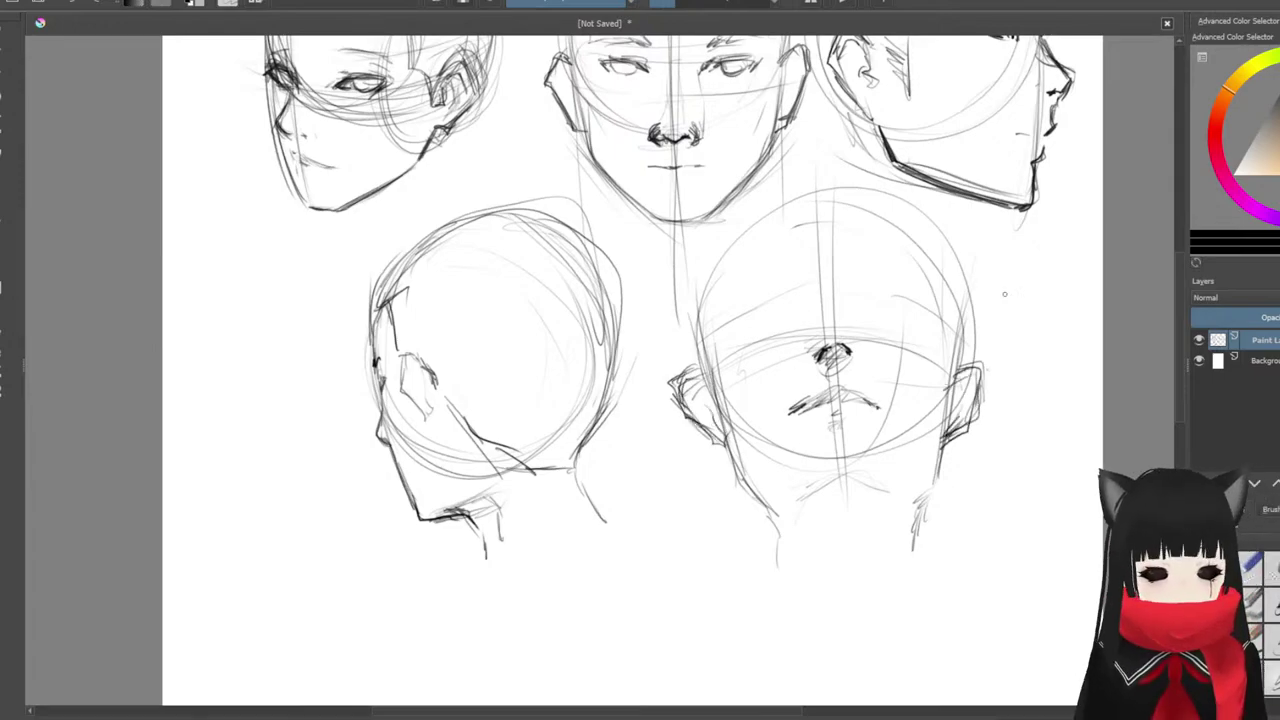
{"action": "left_click_drag", "start_coordinate": [970, 380], "coordinate": [956, 407]}
{"action": "left_click_drag", "start_coordinate": [963, 403], "coordinate": [949, 423]}
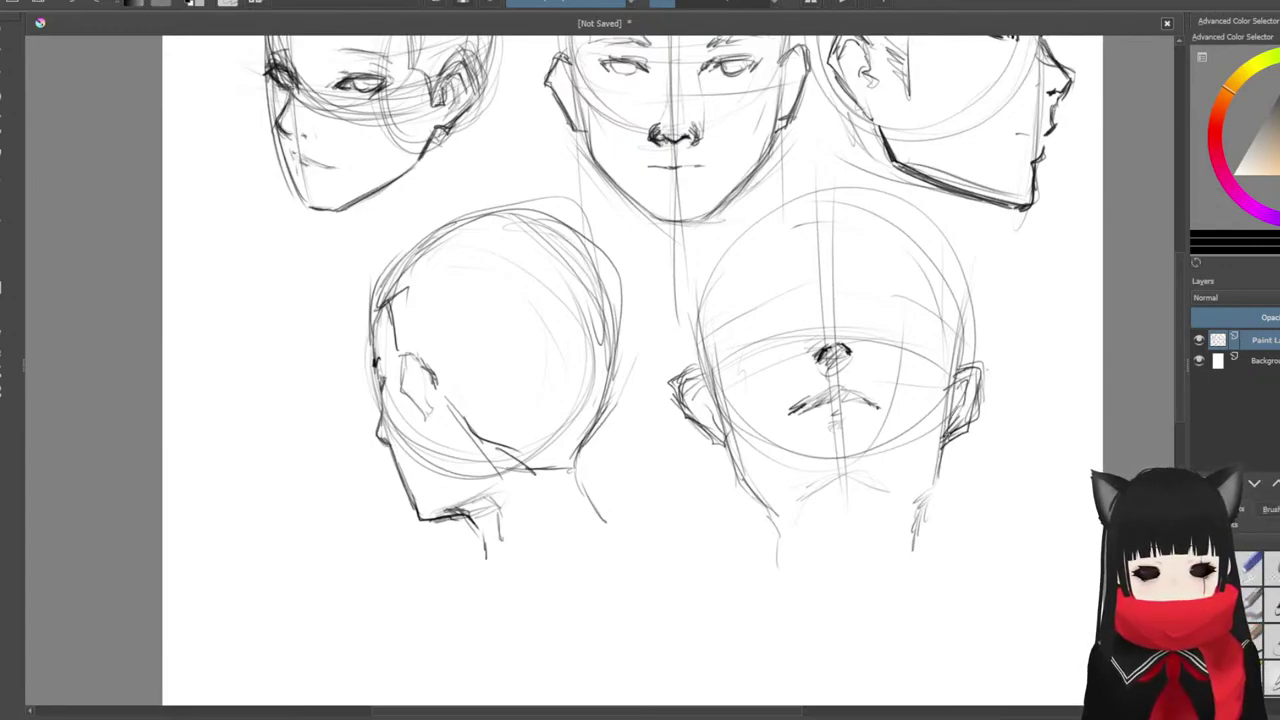
Step: Strengthen the fifth head's jaw and neck edges and shade the area below the chin with diagonal hatching
{"action": "mouse_move", "coordinate": [701, 375]}
{"action": "left_mouse_down"}
{"action": "mouse_move", "coordinate": [706, 431]}
{"action": "mouse_move", "coordinate": [724, 446]}
{"action": "left_mouse_up"}
{"action": "left_click_drag", "start_coordinate": [729, 441], "coordinate": [765, 509]}
{"action": "left_click_drag", "start_coordinate": [738, 470], "coordinate": [767, 514]}
{"action": "left_click_drag", "start_coordinate": [940, 463], "coordinate": [918, 551]}
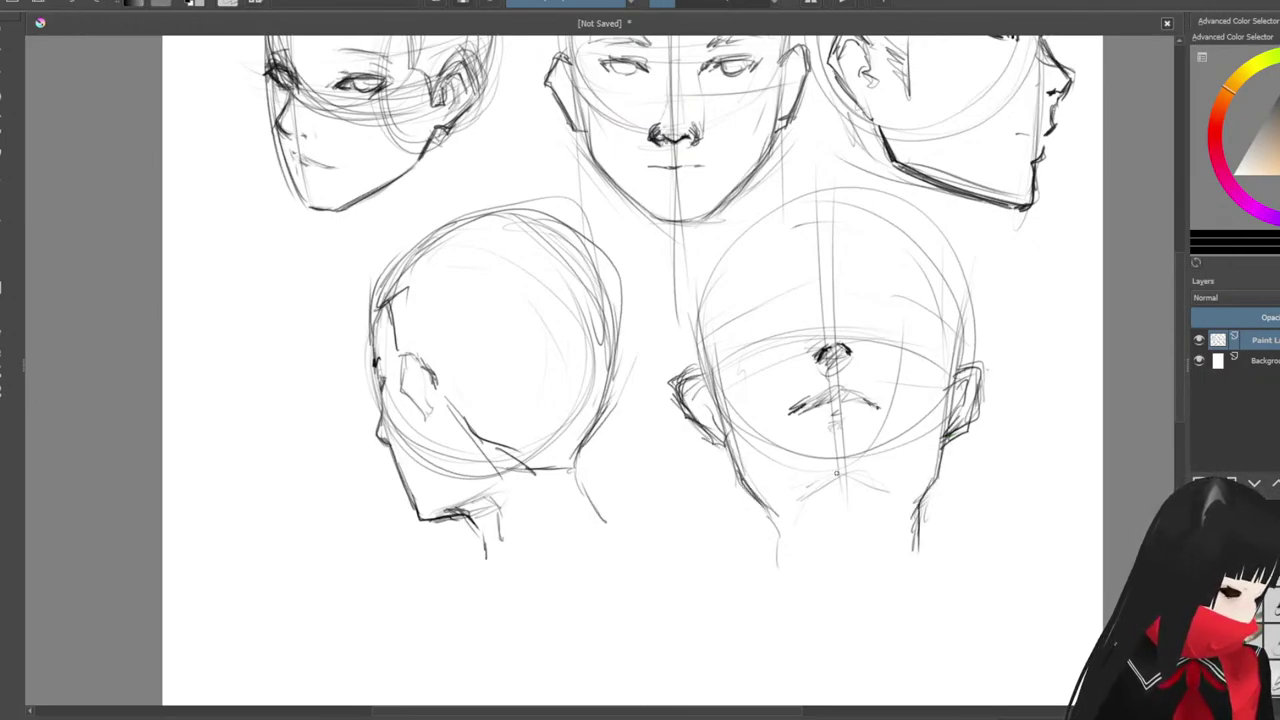
{"action": "left_click_drag", "start_coordinate": [833, 478], "coordinate": [778, 519]}
{"action": "mouse_move", "coordinate": [858, 478]}
{"action": "left_mouse_down"}
{"action": "mouse_move", "coordinate": [786, 523]}
{"action": "mouse_move", "coordinate": [884, 484]}
{"action": "left_mouse_up"}
{"action": "mouse_move", "coordinate": [790, 560]}
{"action": "left_mouse_down"}
{"action": "mouse_move", "coordinate": [884, 500]}
{"action": "mouse_move", "coordinate": [916, 508]}
{"action": "left_mouse_up"}
{"action": "left_click_drag", "start_coordinate": [836, 566], "coordinate": [902, 528]}
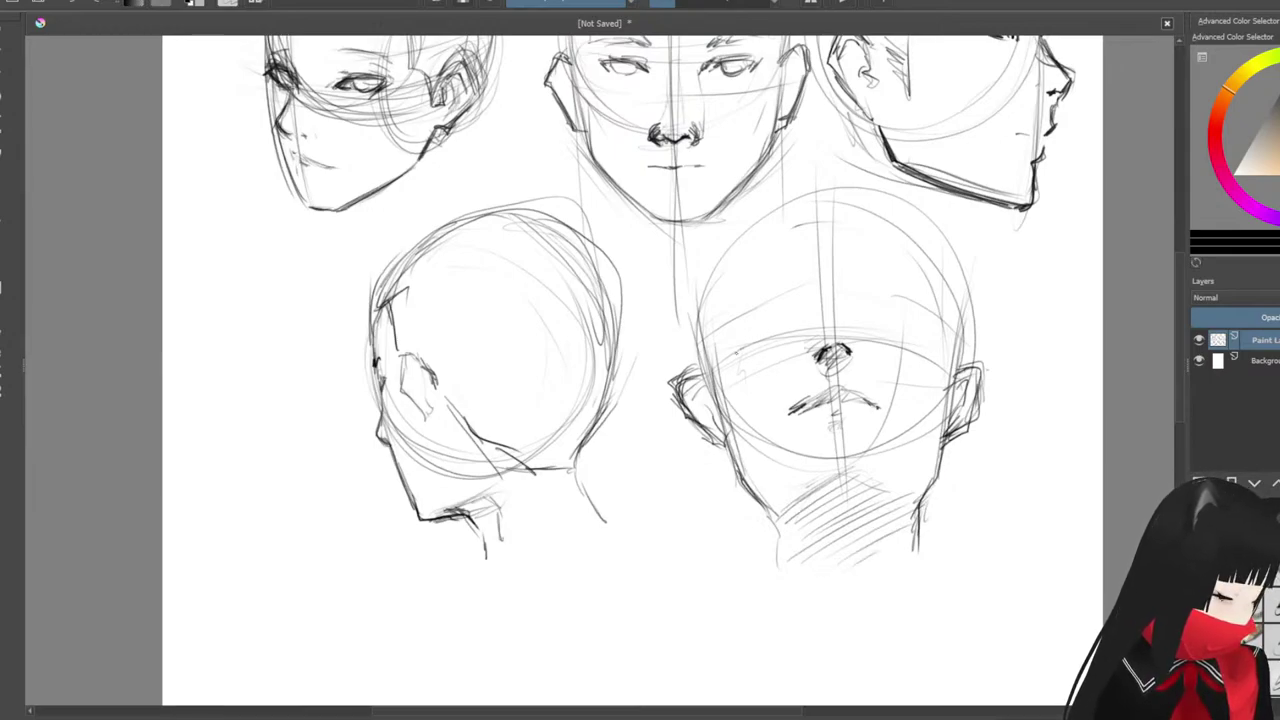
Step: Draw dark, narrowed eyes on the upward-tilted face and arch an eyebrow above each one
{"action": "left_click_drag", "start_coordinate": [736, 354], "coordinate": [790, 328]}
{"action": "mouse_move", "coordinate": [876, 340]}
{"action": "left_mouse_down"}
{"action": "mouse_move", "coordinate": [914, 330]}
{"action": "mouse_move", "coordinate": [926, 342]}
{"action": "mouse_move", "coordinate": [866, 326]}
{"action": "mouse_move", "coordinate": [934, 348]}
{"action": "left_mouse_up"}
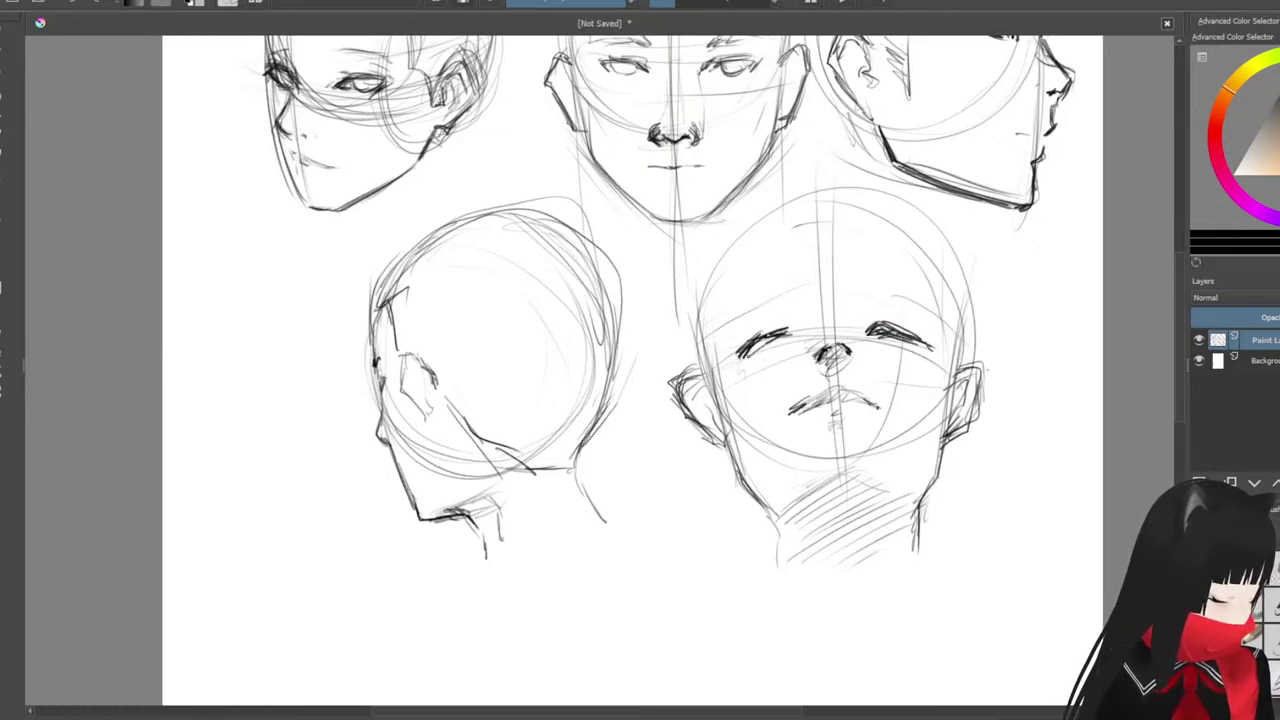
{"action": "left_click_drag", "start_coordinate": [866, 302], "coordinate": [922, 316]}
{"action": "mouse_move", "coordinate": [774, 298]}
{"action": "left_mouse_down"}
{"action": "mouse_move", "coordinate": [756, 306]}
{"action": "mouse_move", "coordinate": [778, 308]}
{"action": "mouse_move", "coordinate": [726, 330]}
{"action": "left_mouse_up"}
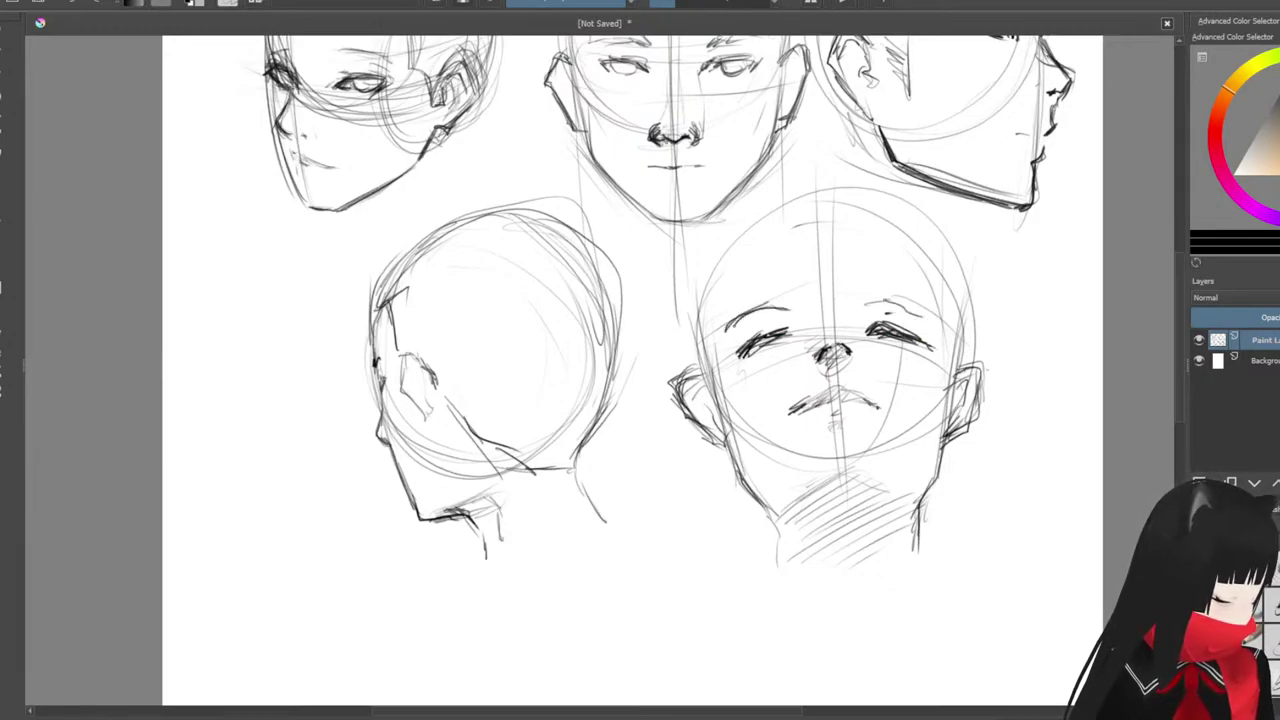
Step: Firm up the fifth head's skull outline over the crown and mark the hairline across the forehead and temple
{"action": "left_click_drag", "start_coordinate": [702, 288], "coordinate": [688, 334]}
{"action": "left_click_drag", "start_coordinate": [744, 242], "coordinate": [728, 266]}
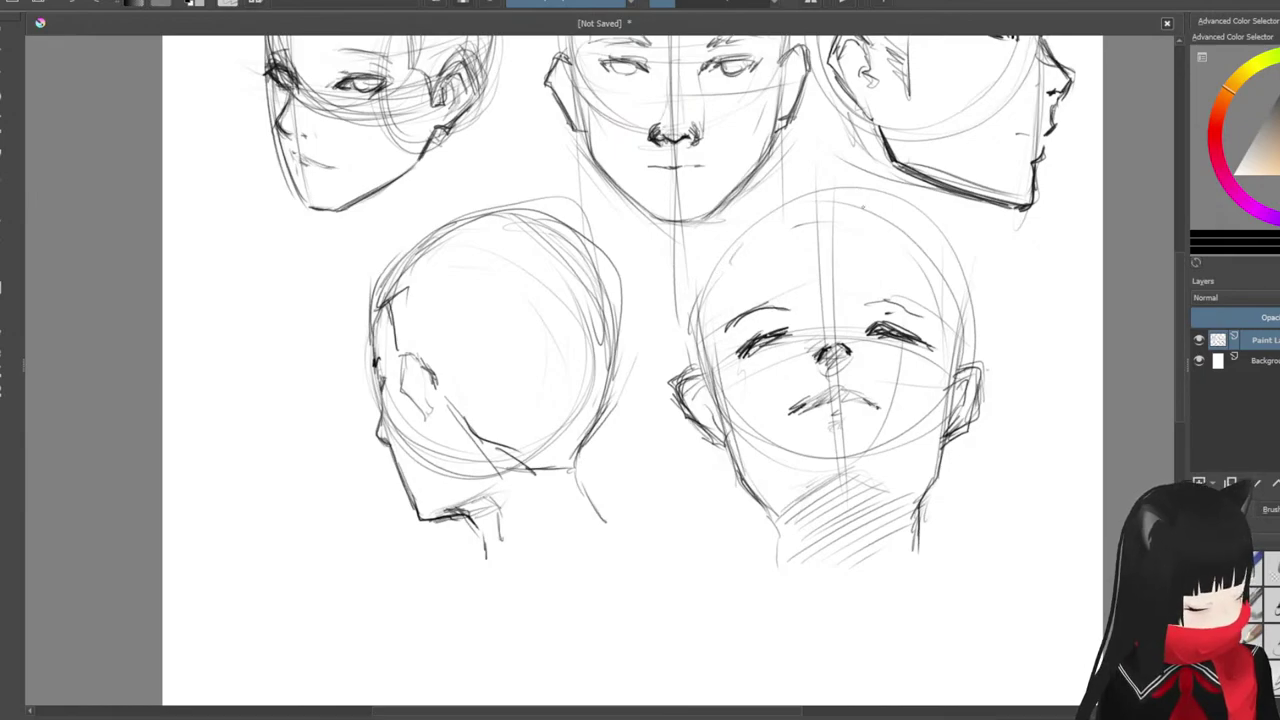
{"action": "mouse_move", "coordinate": [770, 220]}
{"action": "left_mouse_down"}
{"action": "mouse_move", "coordinate": [692, 334]}
{"action": "mouse_move", "coordinate": [766, 212]}
{"action": "left_mouse_up"}
{"action": "left_click_drag", "start_coordinate": [853, 193], "coordinate": [966, 270]}
{"action": "mouse_move", "coordinate": [970, 320]}
{"action": "left_mouse_down"}
{"action": "mouse_move", "coordinate": [710, 286]}
{"action": "mouse_move", "coordinate": [944, 292]}
{"action": "mouse_move", "coordinate": [704, 284]}
{"action": "mouse_move", "coordinate": [942, 226]}
{"action": "mouse_move", "coordinate": [958, 320]}
{"action": "left_mouse_up"}
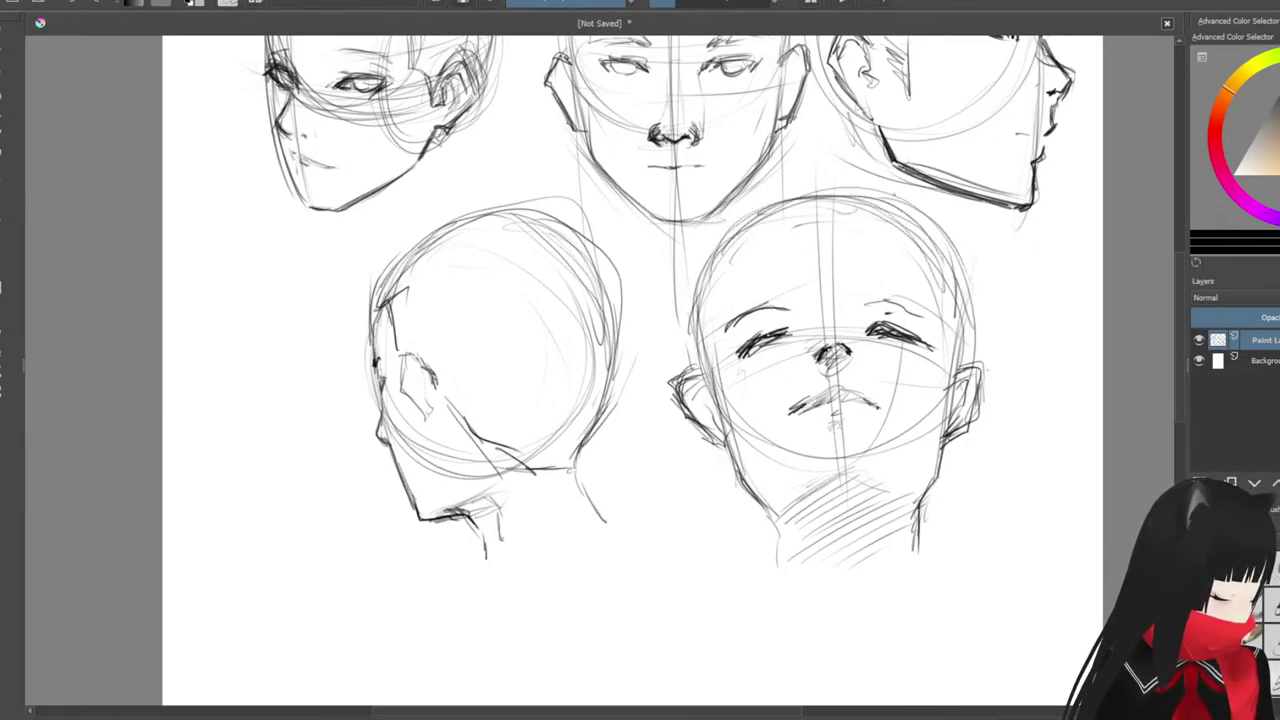
{"action": "left_click_drag", "start_coordinate": [802, 226], "coordinate": [946, 276]}
{"action": "mouse_move", "coordinate": [762, 244]}
{"action": "left_mouse_down"}
{"action": "mouse_move", "coordinate": [714, 340]}
{"action": "mouse_move", "coordinate": [712, 374]}
{"action": "left_mouse_up"}
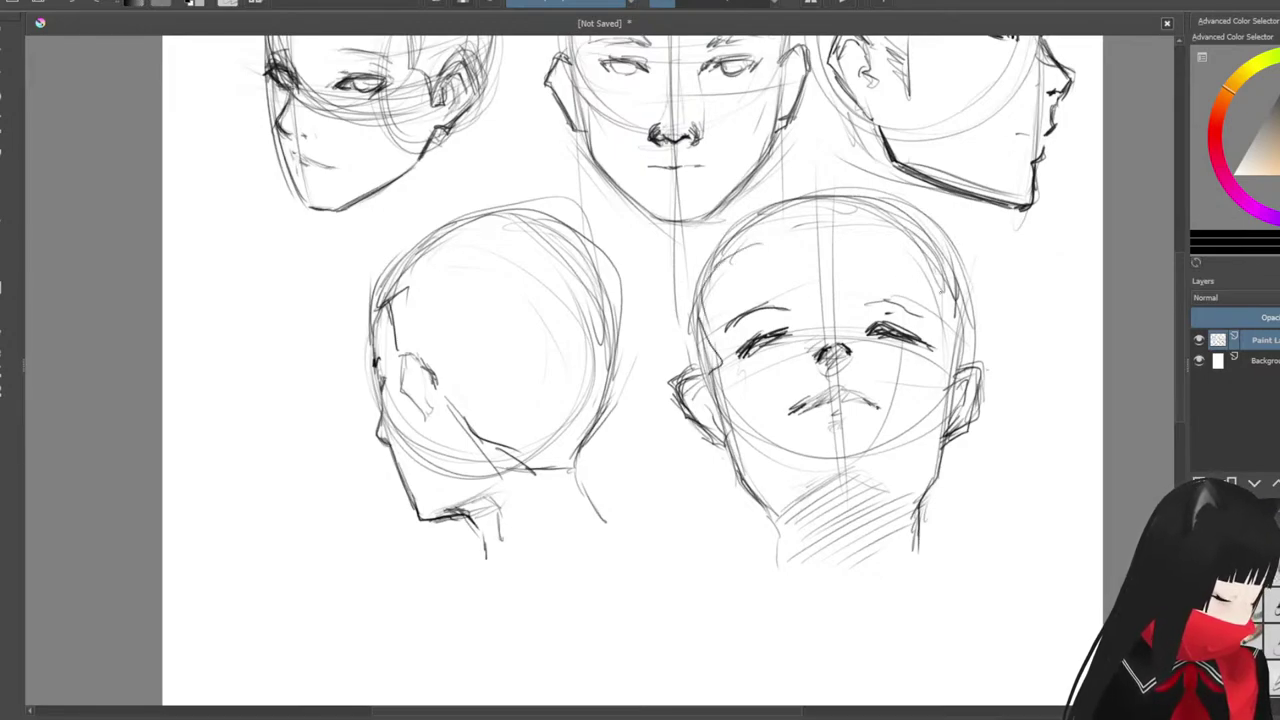
Step: Draw the stepped hair edge at the fifth head's temple and the curved outlines behind both ears
{"action": "left_click_drag", "start_coordinate": [943, 298], "coordinate": [950, 384]}
{"action": "left_click_drag", "start_coordinate": [962, 288], "coordinate": [942, 336]}
{"action": "left_click_drag", "start_coordinate": [906, 214], "coordinate": [962, 302]}
{"action": "left_click_drag", "start_coordinate": [708, 244], "coordinate": [888, 188]}
{"action": "mouse_move", "coordinate": [690, 332]}
{"action": "left_mouse_down"}
{"action": "mouse_move", "coordinate": [684, 400]}
{"action": "mouse_move", "coordinate": [751, 495]}
{"action": "left_mouse_up"}
{"action": "left_click_drag", "start_coordinate": [963, 431], "coordinate": [933, 499]}
Step: Reinforce the upward-tilted head's cranium with darker strokes over the crown and down both temples
{"action": "left_click_drag", "start_coordinate": [1009, 242], "coordinate": [1070, 4]}
{"action": "mouse_move", "coordinate": [707, 281]}
{"action": "left_mouse_down"}
{"action": "mouse_move", "coordinate": [732, 187]}
{"action": "mouse_move", "coordinate": [647, 320]}
{"action": "mouse_move", "coordinate": [540, 633]}
{"action": "left_mouse_up"}
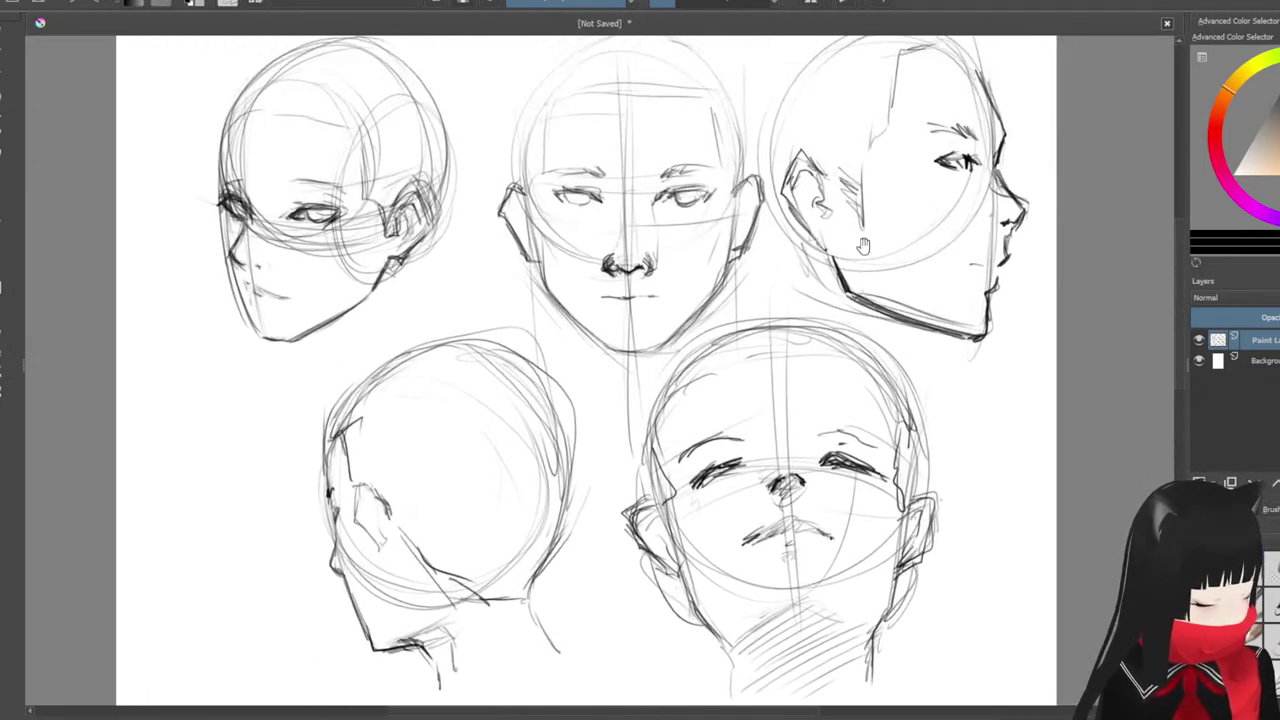
{"action": "key", "text": "minus"}
{"action": "left_click_drag", "start_coordinate": [828, 243], "coordinate": [830, 191]}
{"action": "key", "text": "plus"}
{"action": "left_click_drag", "start_coordinate": [778, 276], "coordinate": [823, 213]}
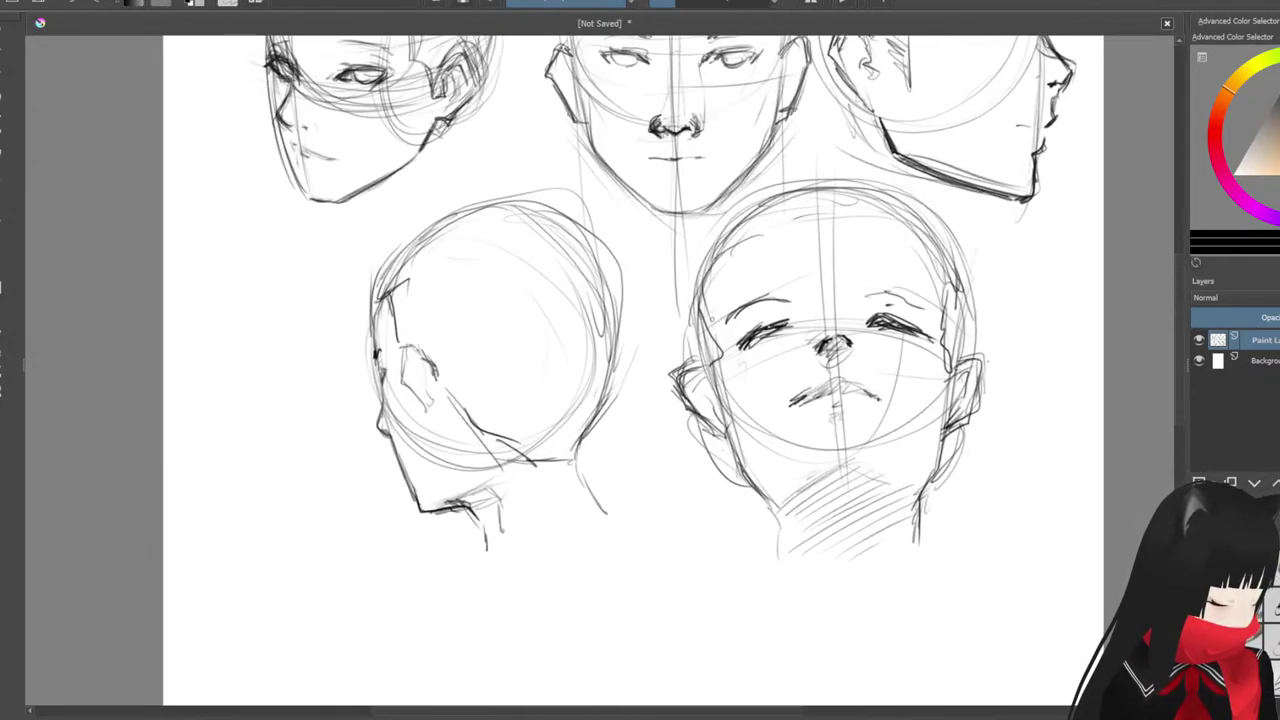
{"action": "mouse_move", "coordinate": [711, 322]}
{"action": "left_mouse_down"}
{"action": "mouse_move", "coordinate": [752, 212]}
{"action": "mouse_move", "coordinate": [830, 183]}
{"action": "left_mouse_up"}
{"action": "left_click_drag", "start_coordinate": [882, 186], "coordinate": [943, 330]}
{"action": "left_click_drag", "start_coordinate": [940, 274], "coordinate": [954, 332]}
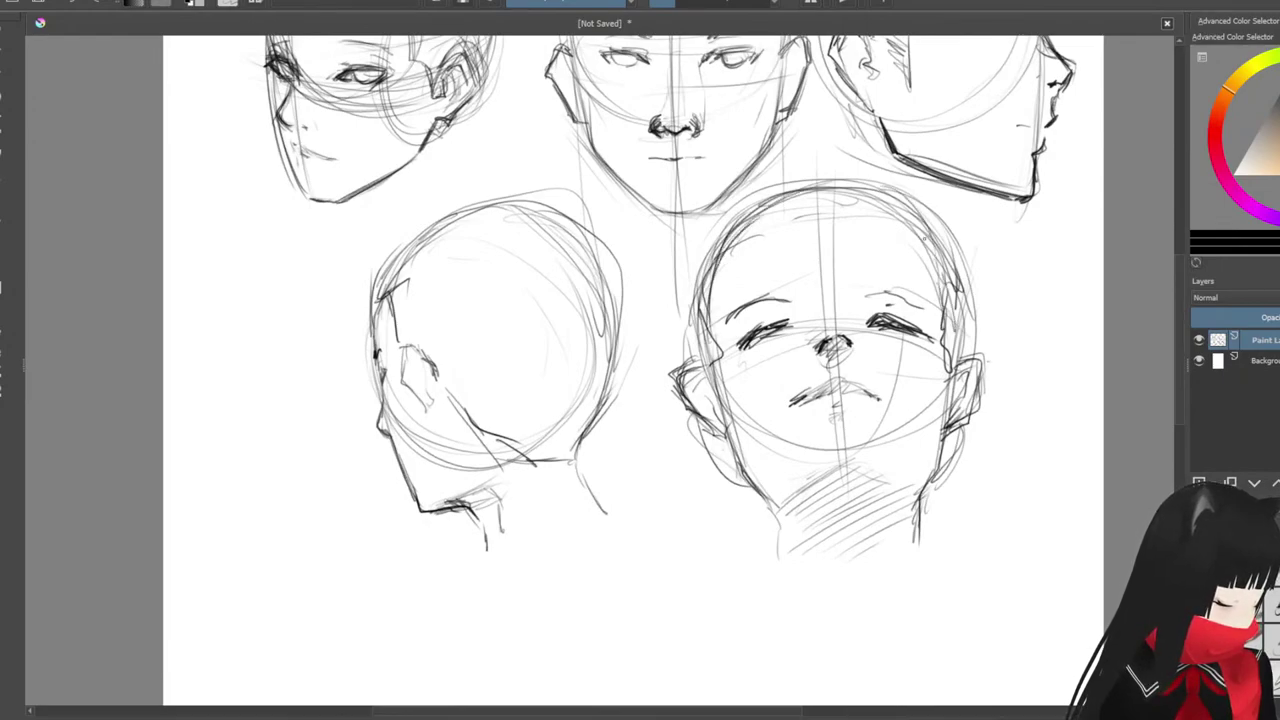
{"action": "left_click_drag", "start_coordinate": [862, 194], "coordinate": [942, 272]}
{"action": "left_click_drag", "start_coordinate": [796, 200], "coordinate": [870, 190]}
Step: Add a curved forehead contour, light shading between the brows, and short contour strokes along the fifth head's cheeks and jaw
{"action": "left_click_drag", "start_coordinate": [924, 298], "coordinate": [822, 223]}
{"action": "left_click_drag", "start_coordinate": [815, 225], "coordinate": [779, 247]}
{"action": "mouse_move", "coordinate": [815, 289]}
{"action": "left_mouse_down"}
{"action": "mouse_move", "coordinate": [800, 314]}
{"action": "mouse_move", "coordinate": [838, 310]}
{"action": "mouse_move", "coordinate": [776, 298]}
{"action": "mouse_move", "coordinate": [728, 336]}
{"action": "left_mouse_up"}
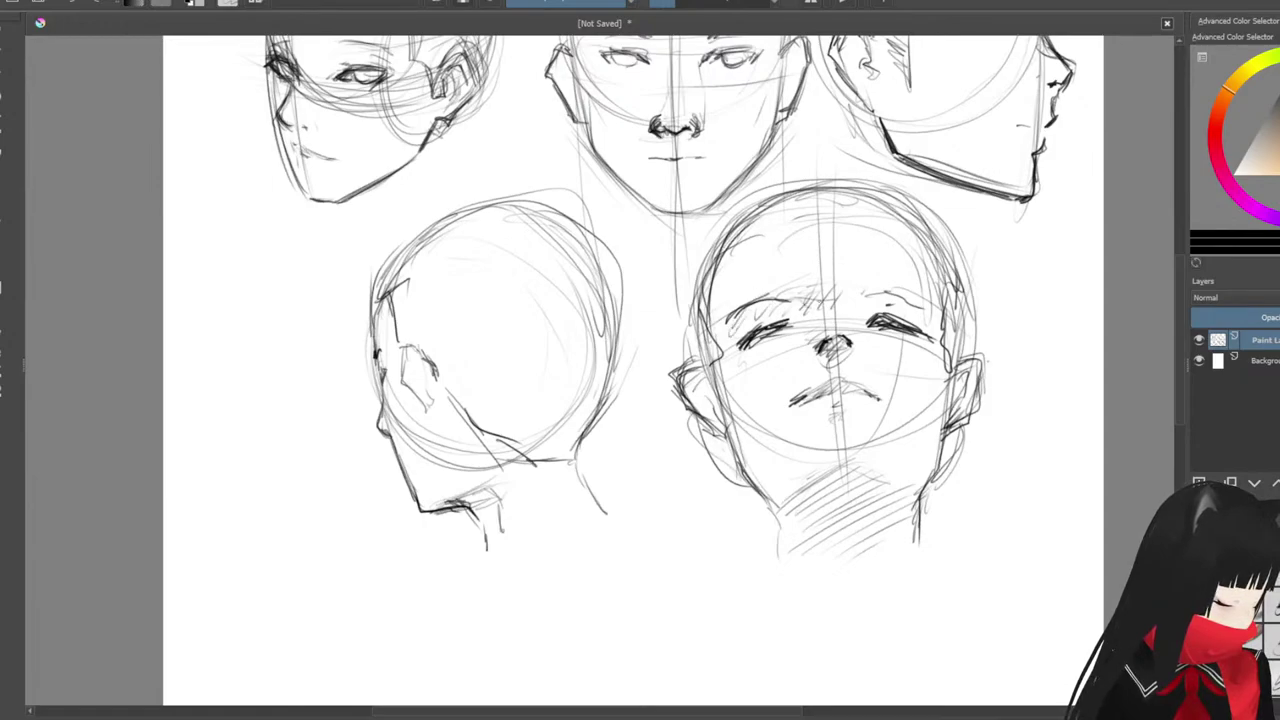
{"action": "mouse_move", "coordinate": [862, 292]}
{"action": "left_mouse_down"}
{"action": "mouse_move", "coordinate": [934, 320]}
{"action": "mouse_move", "coordinate": [882, 296]}
{"action": "left_mouse_up"}
{"action": "left_click_drag", "start_coordinate": [706, 322], "coordinate": [716, 354]}
{"action": "mouse_move", "coordinate": [730, 420]}
{"action": "left_mouse_down"}
{"action": "mouse_move", "coordinate": [766, 494]}
{"action": "mouse_move", "coordinate": [784, 490]}
{"action": "left_mouse_up"}
{"action": "left_click_drag", "start_coordinate": [916, 438], "coordinate": [916, 468]}
{"action": "left_click_drag", "start_coordinate": [950, 416], "coordinate": [948, 440]}
Step: Sketch a sixth construction circle with loose overlapping strokes in the empty canvas area below the turned-away head
{"action": "mouse_move", "coordinate": [768, 368]}
{"action": "left_mouse_down"}
{"action": "mouse_move", "coordinate": [849, 200]}
{"action": "mouse_move", "coordinate": [864, 58]}
{"action": "left_mouse_up"}
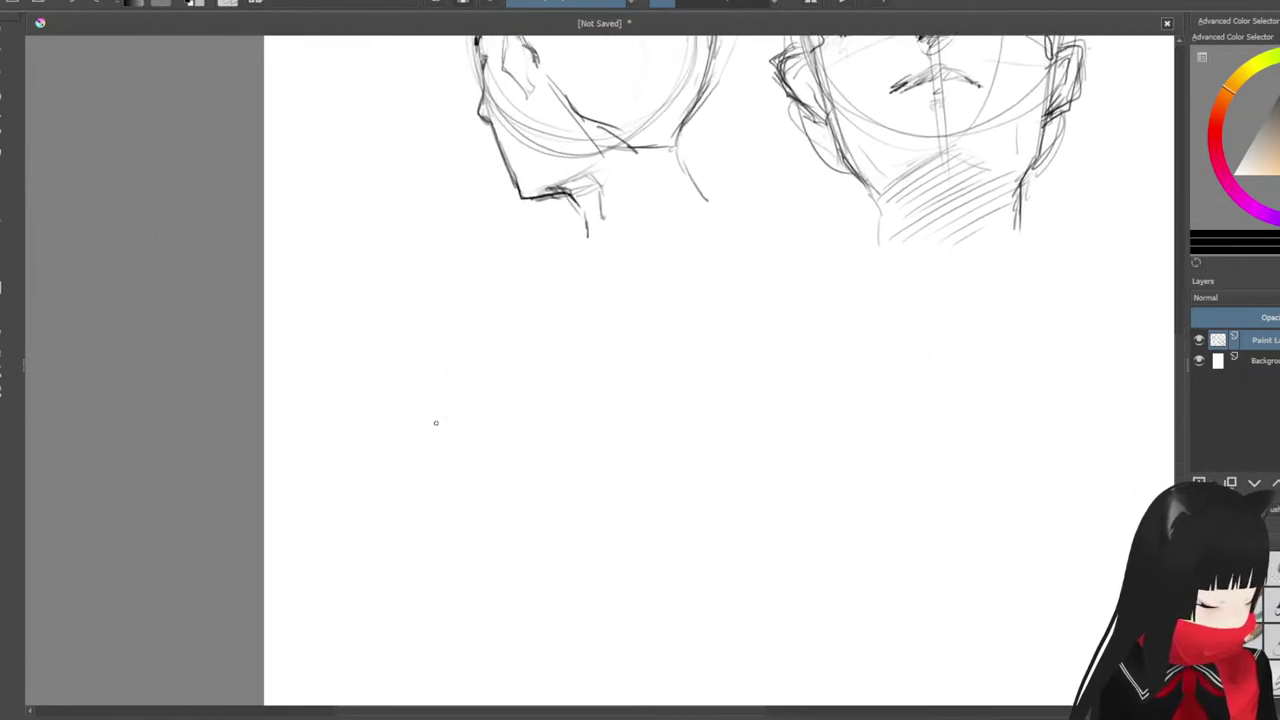
{"action": "mouse_move", "coordinate": [518, 280]}
{"action": "left_mouse_down"}
{"action": "mouse_move", "coordinate": [384, 448]}
{"action": "mouse_move", "coordinate": [591, 434]}
{"action": "left_mouse_up"}
{"action": "left_click_drag", "start_coordinate": [410, 306], "coordinate": [382, 358]}
{"action": "left_click_drag", "start_coordinate": [600, 470], "coordinate": [560, 301]}
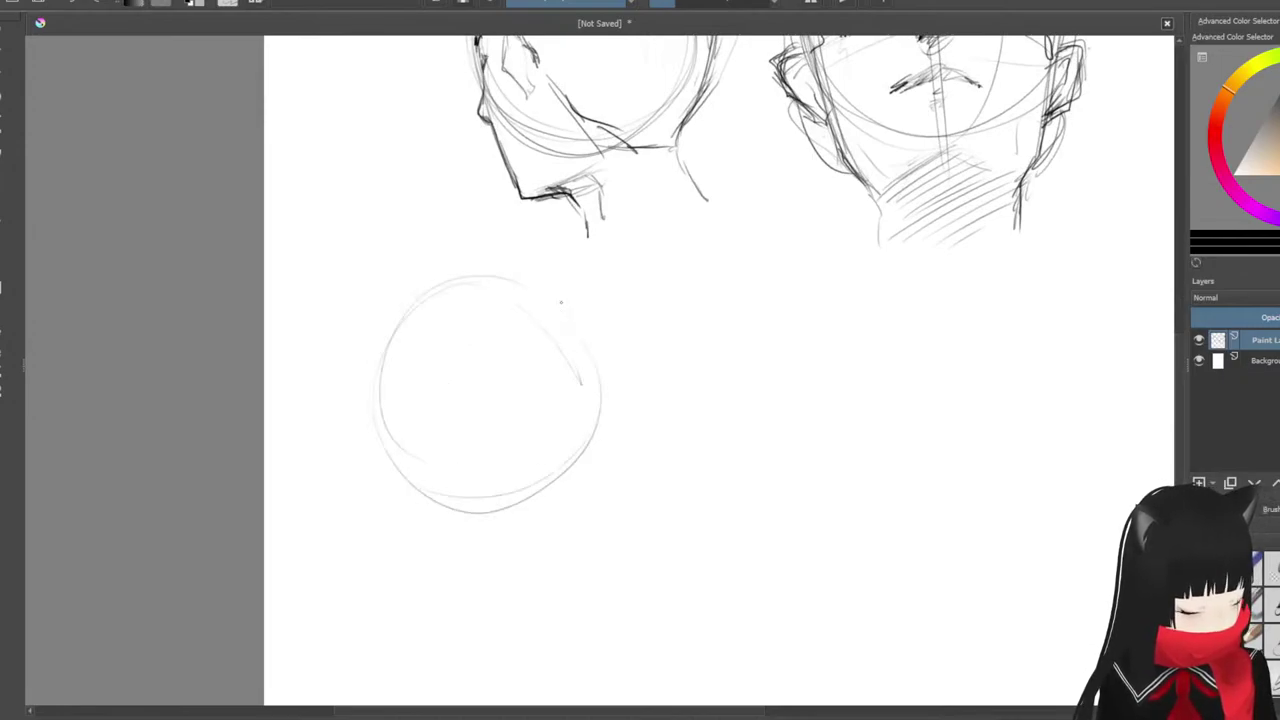
{"action": "left_click_drag", "start_coordinate": [420, 290], "coordinate": [370, 362]}
{"action": "left_click_drag", "start_coordinate": [410, 510], "coordinate": [586, 442]}
{"action": "left_click_drag", "start_coordinate": [490, 518], "coordinate": [622, 408]}
{"action": "left_click_drag", "start_coordinate": [402, 336], "coordinate": [384, 456]}
{"action": "left_click_drag", "start_coordinate": [598, 370], "coordinate": [514, 506]}
Step: Add centre guidelines and a low curved brow line to the sixth head, with a dark pointed contour at its lower centre
{"action": "mouse_move", "coordinate": [470, 248]}
{"action": "left_mouse_down"}
{"action": "mouse_move", "coordinate": [366, 450]}
{"action": "mouse_move", "coordinate": [456, 384]}
{"action": "left_mouse_up"}
{"action": "left_click_drag", "start_coordinate": [468, 300], "coordinate": [474, 508]}
{"action": "mouse_move", "coordinate": [385, 446]}
{"action": "left_mouse_down"}
{"action": "mouse_move", "coordinate": [468, 492]}
{"action": "mouse_move", "coordinate": [450, 490]}
{"action": "mouse_move", "coordinate": [597, 434]}
{"action": "mouse_move", "coordinate": [400, 476]}
{"action": "left_mouse_up"}
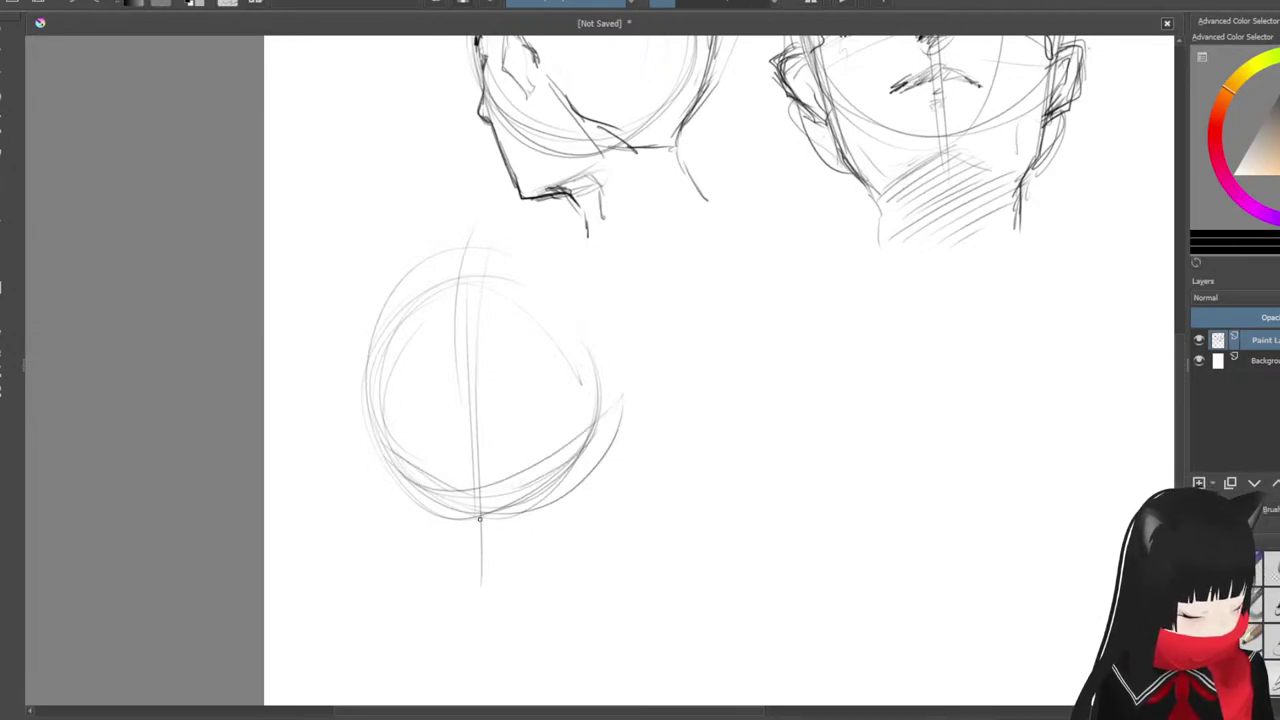
{"action": "mouse_move", "coordinate": [456, 508]}
{"action": "left_mouse_down"}
{"action": "mouse_move", "coordinate": [478, 520]}
{"action": "mouse_move", "coordinate": [508, 504]}
{"action": "mouse_move", "coordinate": [452, 500]}
{"action": "mouse_move", "coordinate": [532, 498]}
{"action": "mouse_move", "coordinate": [554, 470]}
{"action": "mouse_move", "coordinate": [456, 516]}
{"action": "mouse_move", "coordinate": [444, 508]}
{"action": "mouse_move", "coordinate": [494, 534]}
{"action": "mouse_move", "coordinate": [546, 492]}
{"action": "left_mouse_up"}
Step: Undo the outer jaw contour and ear strokes just tried on the sixth head
{"action": "mouse_move", "coordinate": [454, 524]}
{"action": "left_mouse_down"}
{"action": "mouse_move", "coordinate": [502, 534]}
{"action": "mouse_move", "coordinate": [460, 530]}
{"action": "mouse_move", "coordinate": [480, 540]}
{"action": "mouse_move", "coordinate": [502, 534]}
{"action": "mouse_move", "coordinate": [408, 488]}
{"action": "mouse_move", "coordinate": [378, 420]}
{"action": "mouse_move", "coordinate": [350, 418]}
{"action": "mouse_move", "coordinate": [378, 420]}
{"action": "left_mouse_up"}
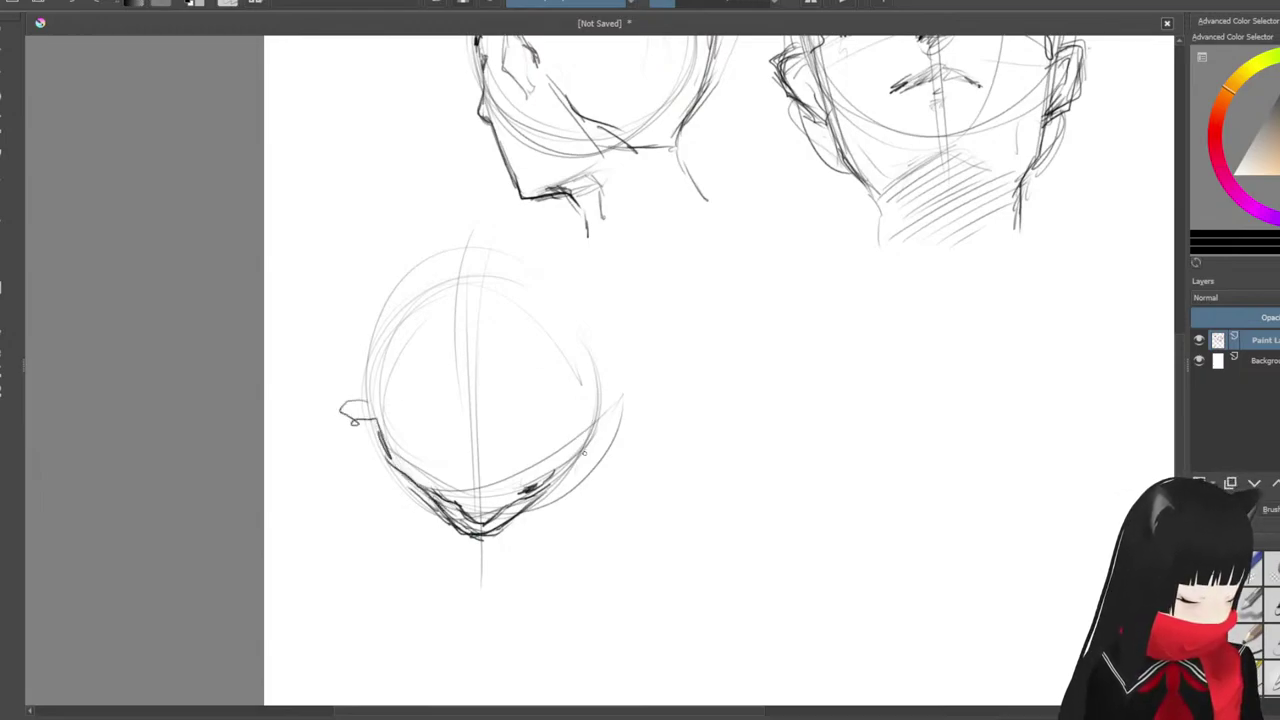
{"action": "key", "text": "ctrl+z"}
{"action": "key", "text": "ctrl+z"}
{"action": "key", "text": "ctrl+z"}
{"action": "key", "text": "ctrl+z"}
{"action": "key", "text": "ctrl+z"}
{"action": "key", "text": "ctrl+z"}
{"action": "key", "text": "ctrl+z"}
{"action": "key", "text": "ctrl+z"}
{"action": "key", "text": "ctrl+z"}
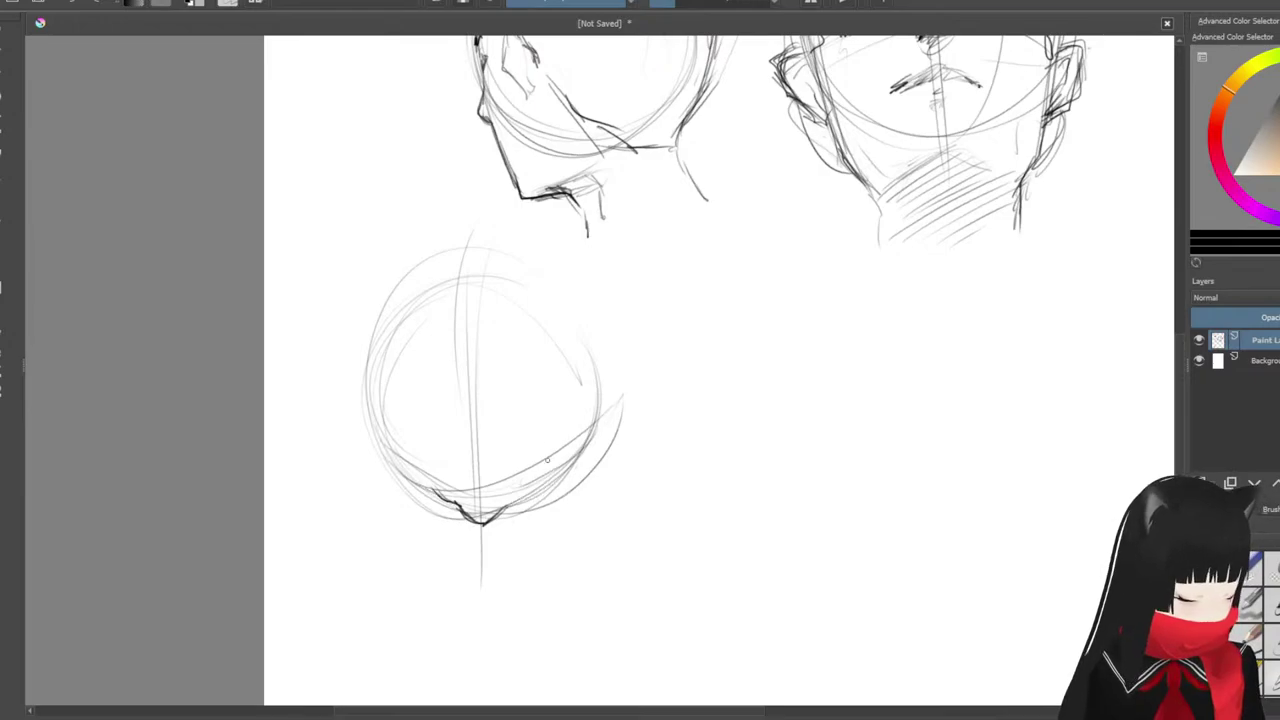
Step: Undo the dark pointed contour at the sixth head's lower centre
{"action": "key", "text": "ctrl+z"}
{"action": "key", "text": "ctrl+z"}
{"action": "key", "text": "ctrl+z"}
{"action": "key", "text": "ctrl+z"}
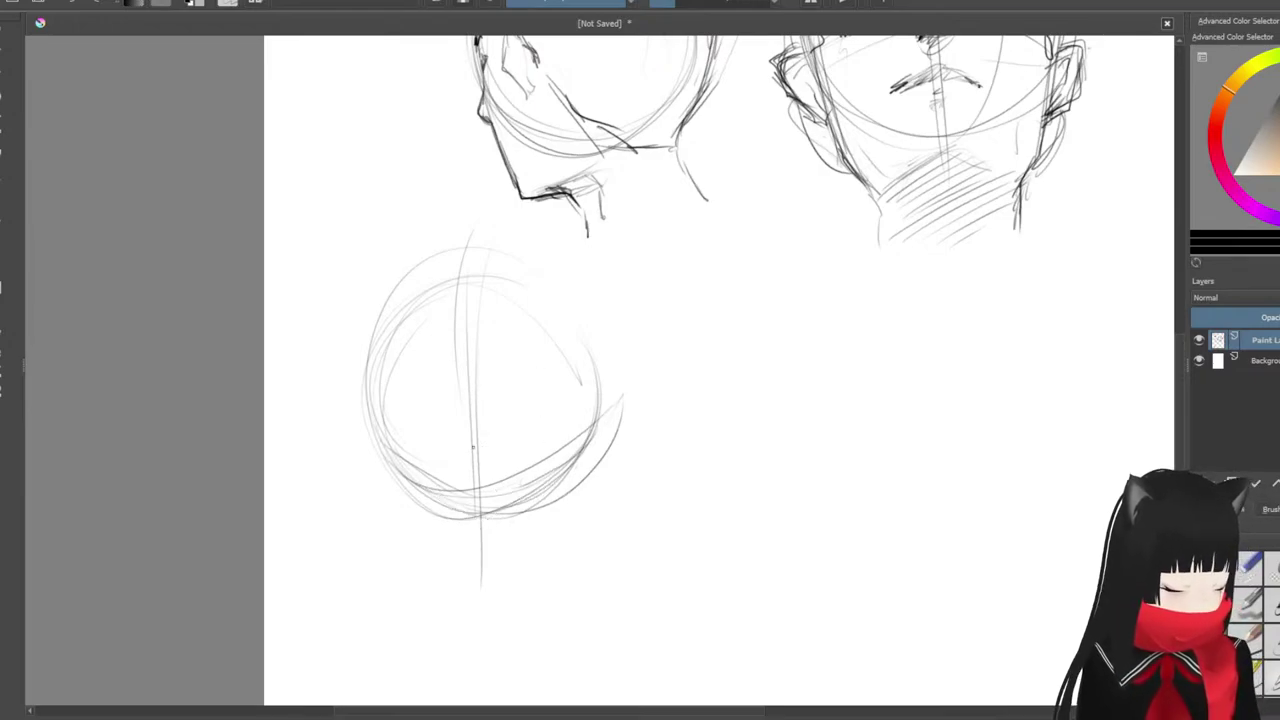
Step: Draw the sixth head's tapering jaw lines down to a narrow chin, with a small dark nose mark on the centre line
{"action": "left_click_drag", "start_coordinate": [474, 447], "coordinate": [478, 566]}
{"action": "mouse_move", "coordinate": [372, 432]}
{"action": "left_mouse_down"}
{"action": "mouse_move", "coordinate": [447, 539]}
{"action": "mouse_move", "coordinate": [474, 551]}
{"action": "mouse_move", "coordinate": [520, 536]}
{"action": "mouse_move", "coordinate": [547, 497]}
{"action": "mouse_move", "coordinate": [494, 552]}
{"action": "left_mouse_up"}
{"action": "mouse_move", "coordinate": [556, 499]}
{"action": "left_mouse_down"}
{"action": "mouse_move", "coordinate": [522, 530]}
{"action": "mouse_move", "coordinate": [472, 522]}
{"action": "left_mouse_up"}
{"action": "mouse_move", "coordinate": [480, 514]}
{"action": "left_mouse_down"}
{"action": "mouse_move", "coordinate": [496, 528]}
{"action": "mouse_move", "coordinate": [466, 526]}
{"action": "mouse_move", "coordinate": [504, 530]}
{"action": "mouse_move", "coordinate": [450, 521]}
{"action": "left_mouse_up"}
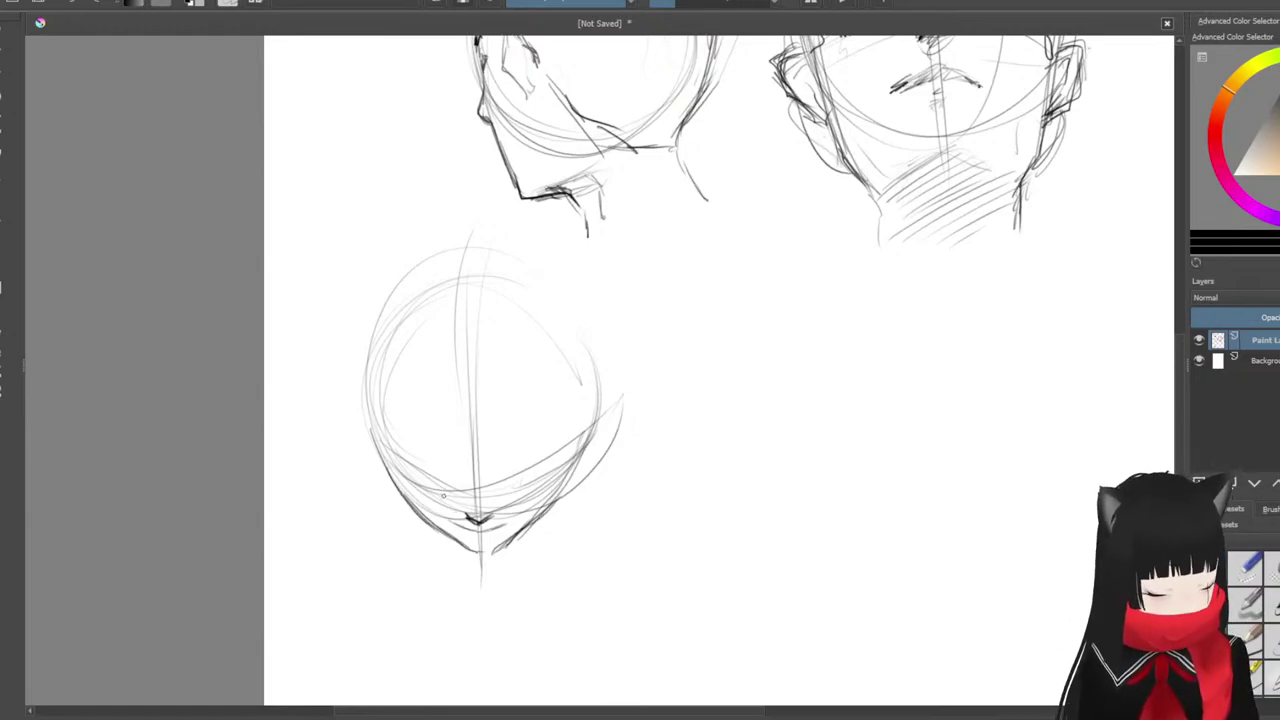
Step: Add slanted narrow eyes, angled brows converging toward the nose, and a short mouth line to the downward-tilted sixth head
{"action": "left_click_drag", "start_coordinate": [448, 502], "coordinate": [412, 489]}
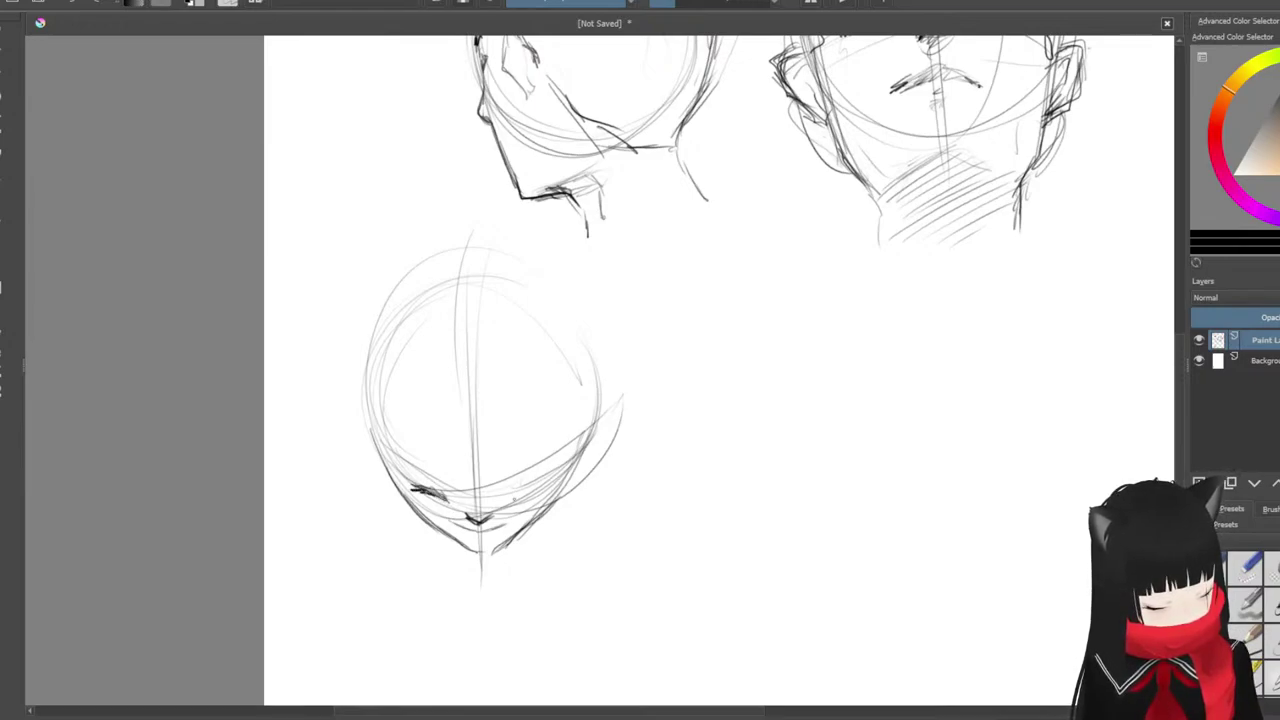
{"action": "left_click_drag", "start_coordinate": [530, 490], "coordinate": [522, 498]}
{"action": "left_click_drag", "start_coordinate": [418, 486], "coordinate": [405, 476]}
{"action": "mouse_move", "coordinate": [421, 466]}
{"action": "left_mouse_down"}
{"action": "mouse_move", "coordinate": [409, 470]}
{"action": "mouse_move", "coordinate": [450, 487]}
{"action": "left_mouse_up"}
{"action": "mouse_move", "coordinate": [422, 469]}
{"action": "left_mouse_down"}
{"action": "mouse_move", "coordinate": [449, 486]}
{"action": "mouse_move", "coordinate": [530, 470]}
{"action": "left_mouse_up"}
{"action": "left_click_drag", "start_coordinate": [513, 477], "coordinate": [546, 462]}
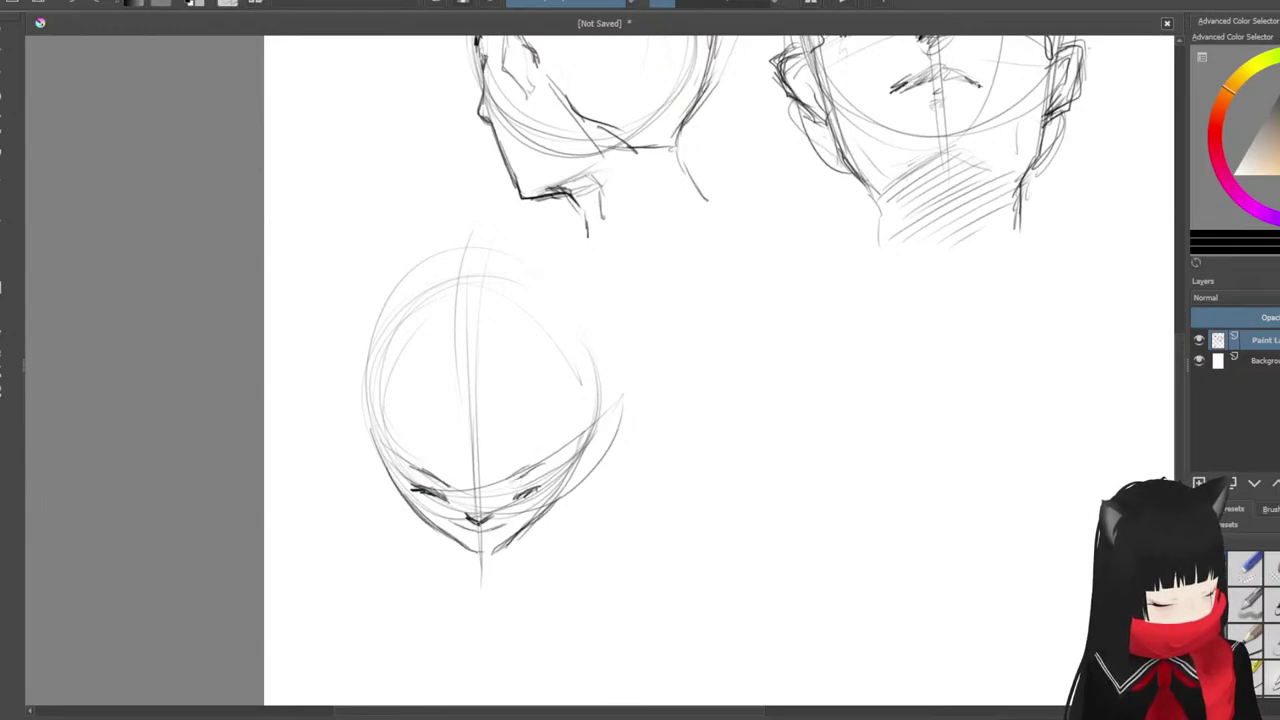
{"action": "left_click_drag", "start_coordinate": [460, 525], "coordinate": [492, 530]}
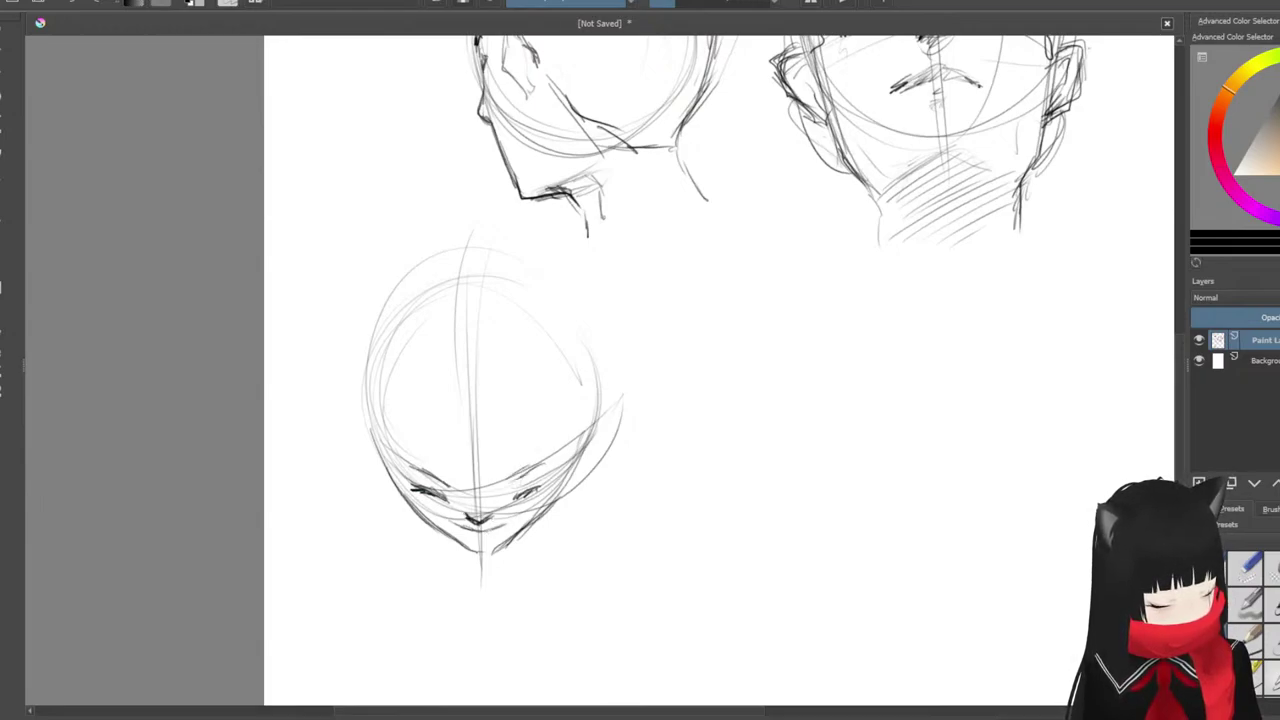
Step: Sketch small ears on both sides of the sixth head where the brow line meets the skull
{"action": "mouse_move", "coordinate": [399, 487]}
{"action": "left_mouse_down"}
{"action": "mouse_move", "coordinate": [385, 457]}
{"action": "mouse_move", "coordinate": [395, 485]}
{"action": "left_mouse_up"}
{"action": "mouse_move", "coordinate": [374, 430]}
{"action": "left_mouse_down"}
{"action": "mouse_move", "coordinate": [392, 467]}
{"action": "mouse_move", "coordinate": [353, 428]}
{"action": "left_mouse_up"}
{"action": "left_click_drag", "start_coordinate": [353, 428], "coordinate": [371, 438]}
{"action": "left_click_drag", "start_coordinate": [600, 425], "coordinate": [578, 486]}
Step: Reinforce the sixth head's skull outline with darker curved strokes from ear to ear over the crown
{"action": "mouse_move", "coordinate": [362, 430]}
{"action": "left_mouse_down"}
{"action": "mouse_move", "coordinate": [390, 466]}
{"action": "mouse_move", "coordinate": [354, 416]}
{"action": "mouse_move", "coordinate": [362, 394]}
{"action": "mouse_move", "coordinate": [464, 490]}
{"action": "mouse_move", "coordinate": [390, 331]}
{"action": "left_mouse_up"}
{"action": "mouse_move", "coordinate": [374, 388]}
{"action": "left_mouse_down"}
{"action": "mouse_move", "coordinate": [424, 303]}
{"action": "mouse_move", "coordinate": [463, 286]}
{"action": "left_mouse_up"}
{"action": "left_click_drag", "start_coordinate": [542, 282], "coordinate": [606, 410]}
{"action": "key", "text": "ctrl+z"}
{"action": "left_click_drag", "start_coordinate": [546, 305], "coordinate": [596, 421]}
{"action": "left_click_drag", "start_coordinate": [468, 271], "coordinate": [606, 412]}
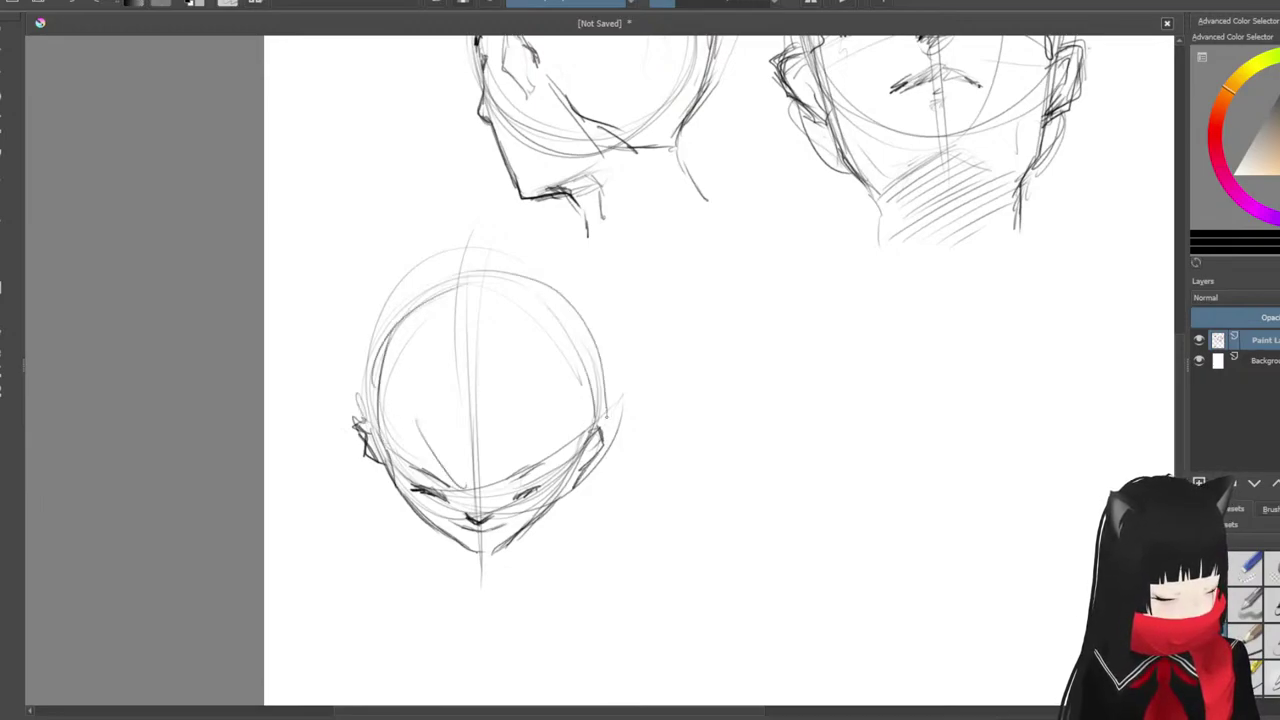
{"action": "mouse_move", "coordinate": [568, 301]}
{"action": "left_mouse_down"}
{"action": "mouse_move", "coordinate": [367, 347]}
{"action": "mouse_move", "coordinate": [396, 303]}
{"action": "mouse_move", "coordinate": [571, 319]}
{"action": "mouse_move", "coordinate": [597, 371]}
{"action": "left_mouse_up"}
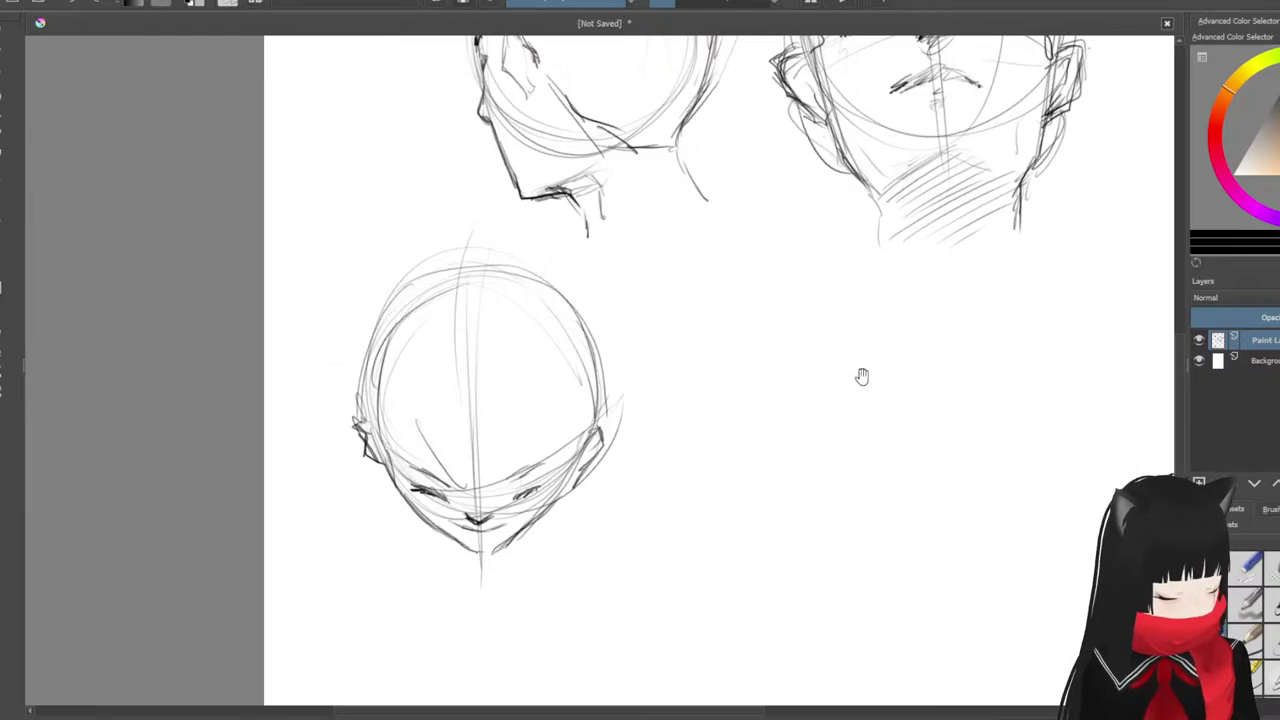
Step: Sketch a seventh construction circle with loose overlapping strokes in the empty area beside the sixth head
{"action": "left_click_drag", "start_coordinate": [863, 377], "coordinate": [747, 399]}
{"action": "key", "text": "minus"}
{"action": "left_click_drag", "start_coordinate": [814, 346], "coordinate": [757, 380]}
{"action": "mouse_move", "coordinate": [701, 465]}
{"action": "left_mouse_down"}
{"action": "mouse_move", "coordinate": [600, 604]}
{"action": "mouse_move", "coordinate": [612, 521]}
{"action": "mouse_move", "coordinate": [607, 552]}
{"action": "left_mouse_up"}
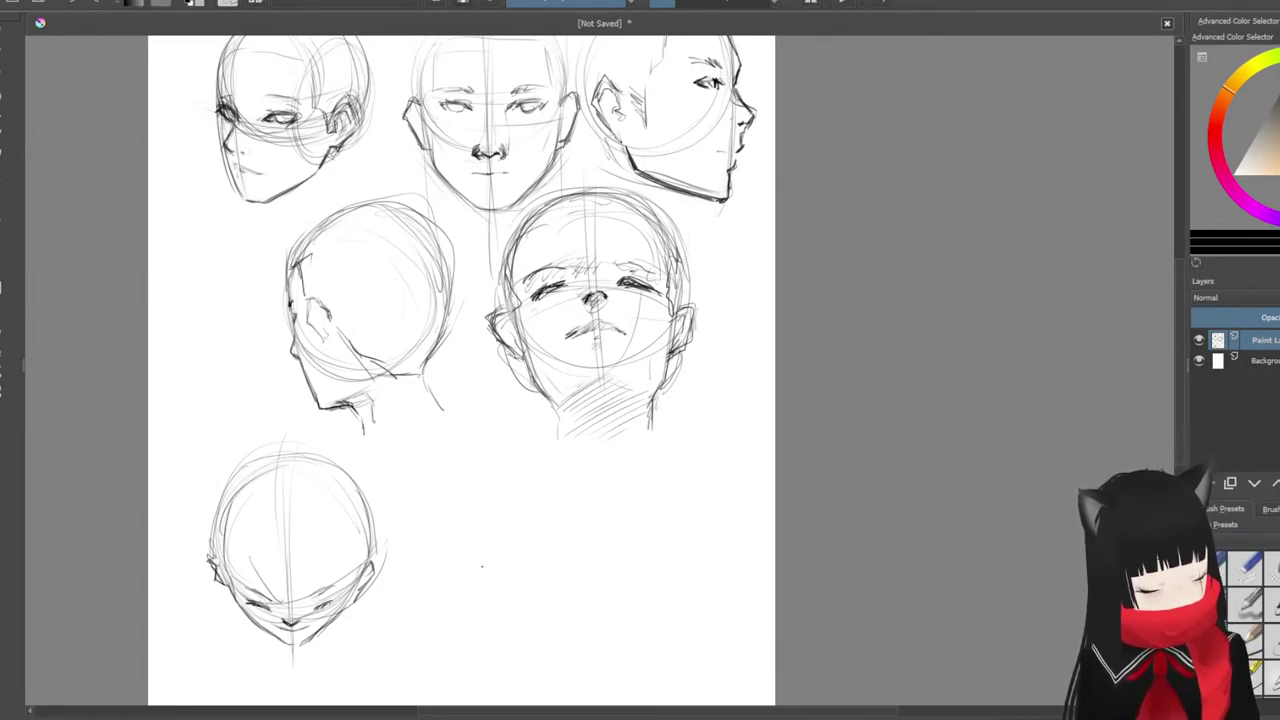
{"action": "mouse_move", "coordinate": [472, 453]}
{"action": "left_mouse_down"}
{"action": "mouse_move", "coordinate": [591, 531]}
{"action": "mouse_move", "coordinate": [571, 569]}
{"action": "left_mouse_up"}
{"action": "left_click_drag", "start_coordinate": [498, 443], "coordinate": [536, 609]}
{"action": "mouse_move", "coordinate": [540, 443]}
{"action": "left_mouse_down"}
{"action": "mouse_move", "coordinate": [540, 607]}
{"action": "mouse_move", "coordinate": [522, 610]}
{"action": "left_mouse_up"}
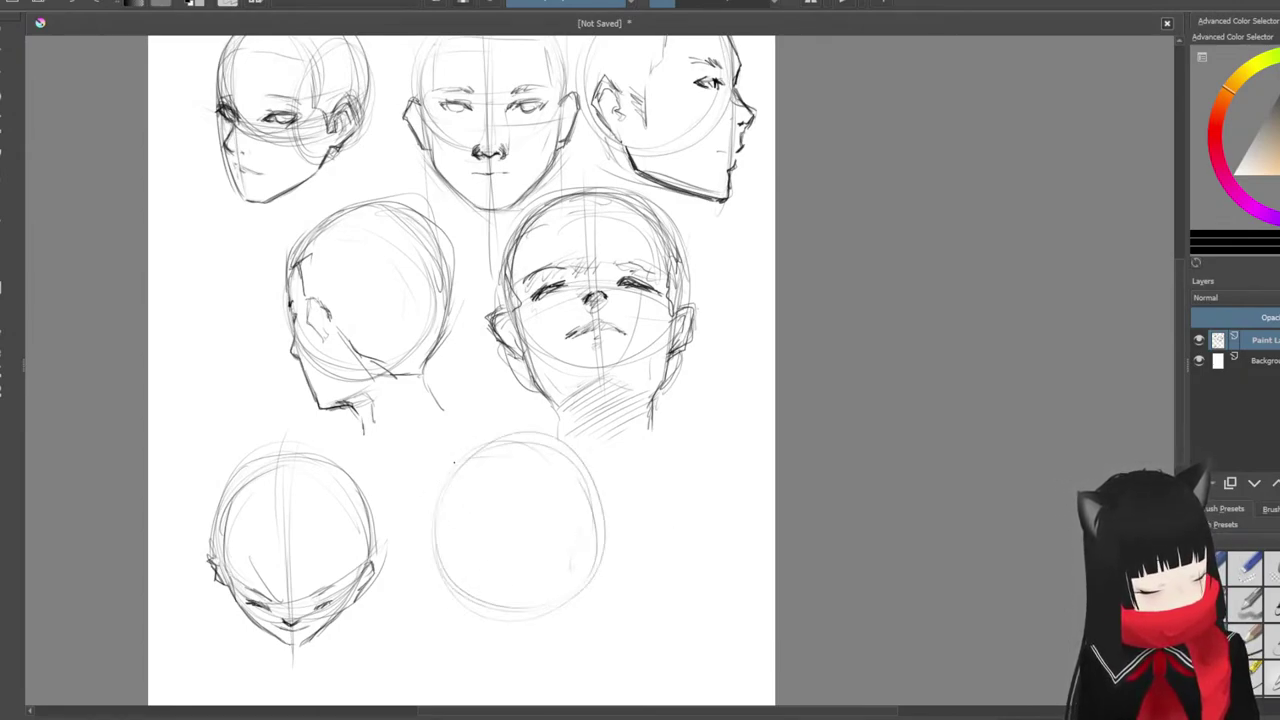
Step: Draw the seventh head's side profile with face line, pointed nose and lips, chin, and slanted lower jaw line
{"action": "left_click_drag", "start_coordinate": [446, 466], "coordinate": [436, 642]}
{"action": "left_click_drag", "start_coordinate": [434, 494], "coordinate": [444, 648]}
{"action": "mouse_move", "coordinate": [436, 600]}
{"action": "left_mouse_down"}
{"action": "mouse_move", "coordinate": [462, 662]}
{"action": "mouse_move", "coordinate": [528, 642]}
{"action": "left_mouse_up"}
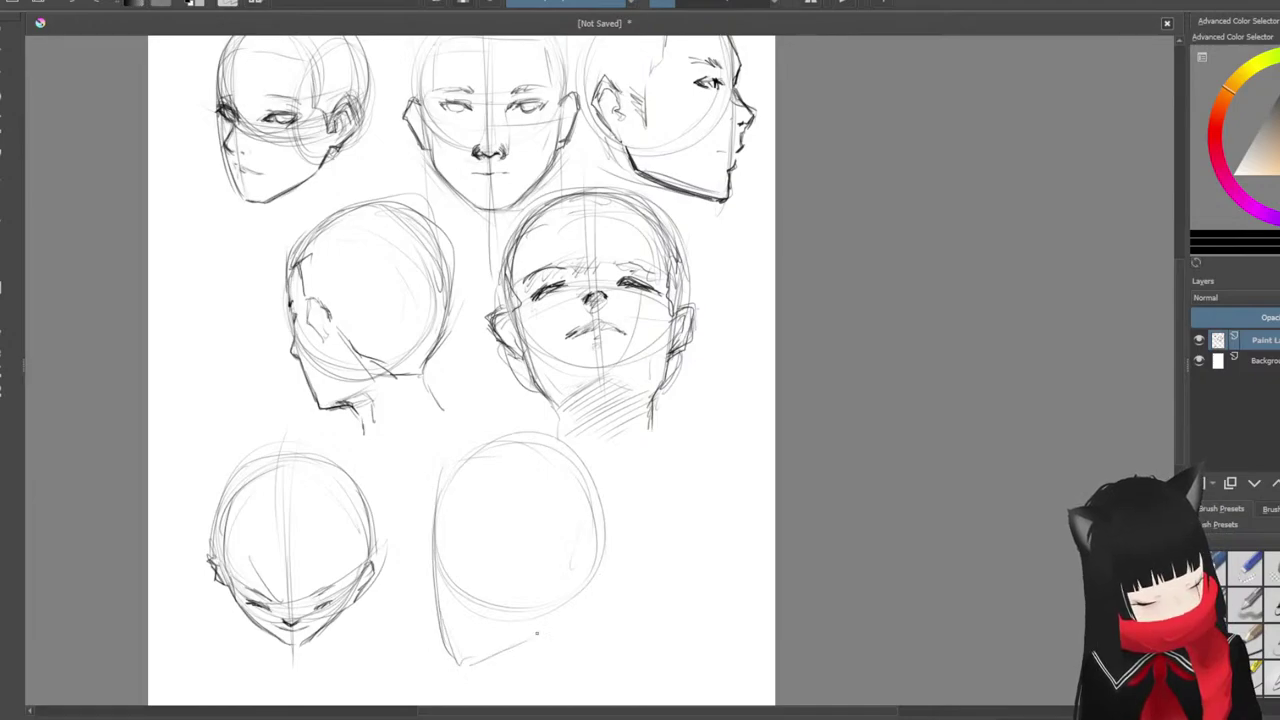
{"action": "mouse_move", "coordinate": [456, 660]}
{"action": "left_mouse_down"}
{"action": "mouse_move", "coordinate": [560, 616]}
{"action": "mouse_move", "coordinate": [562, 602]}
{"action": "mouse_move", "coordinate": [546, 620]}
{"action": "left_mouse_up"}
{"action": "mouse_move", "coordinate": [434, 538]}
{"action": "left_mouse_down"}
{"action": "mouse_move", "coordinate": [411, 581]}
{"action": "mouse_move", "coordinate": [432, 600]}
{"action": "mouse_move", "coordinate": [425, 612]}
{"action": "mouse_move", "coordinate": [520, 640]}
{"action": "left_mouse_up"}
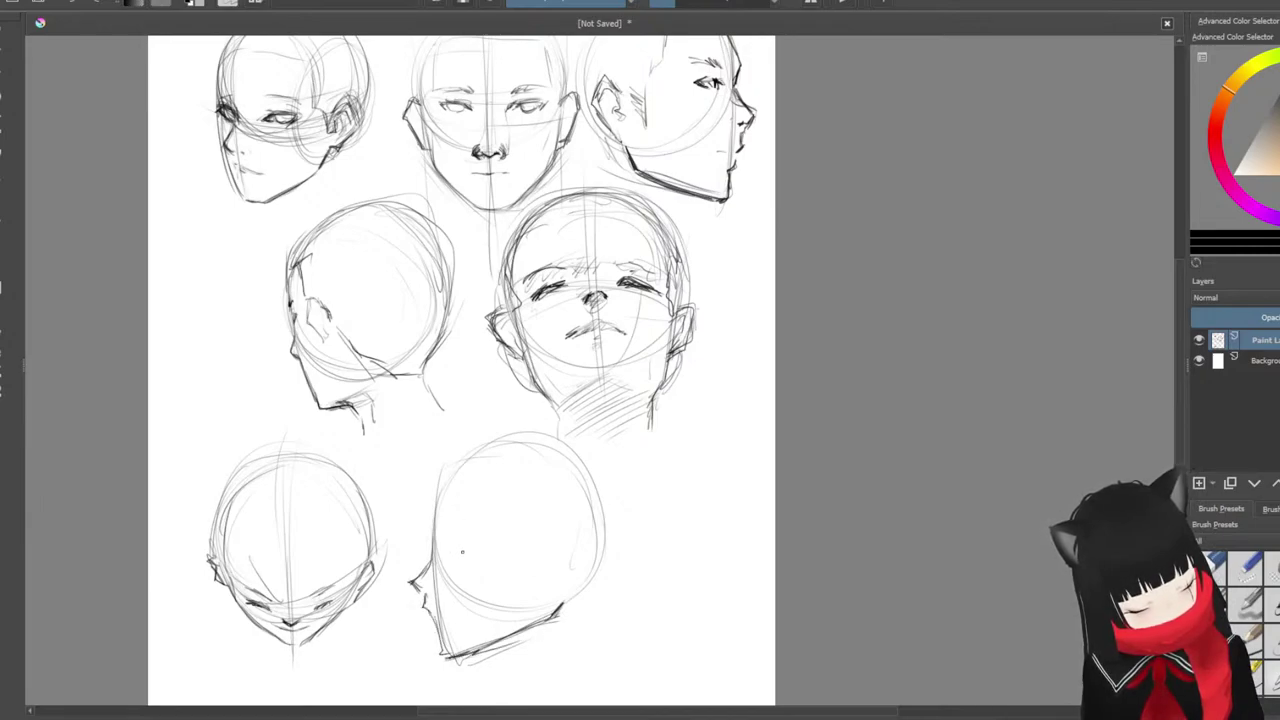
Step: Darken the seventh head's brow and forehead contour and outline the back of the skull down to the jaw
{"action": "mouse_move", "coordinate": [436, 558]}
{"action": "left_mouse_down"}
{"action": "mouse_move", "coordinate": [440, 488]}
{"action": "mouse_move", "coordinate": [462, 462]}
{"action": "left_mouse_up"}
{"action": "left_click_drag", "start_coordinate": [432, 512], "coordinate": [434, 536]}
{"action": "mouse_move", "coordinate": [428, 516]}
{"action": "left_mouse_down"}
{"action": "mouse_move", "coordinate": [462, 470]}
{"action": "mouse_move", "coordinate": [540, 438]}
{"action": "left_mouse_up"}
{"action": "left_click_drag", "start_coordinate": [610, 484], "coordinate": [624, 524]}
{"action": "mouse_move", "coordinate": [624, 524]}
{"action": "left_mouse_down"}
{"action": "mouse_move", "coordinate": [578, 586]}
{"action": "mouse_move", "coordinate": [586, 540]}
{"action": "mouse_move", "coordinate": [566, 528]}
{"action": "mouse_move", "coordinate": [596, 558]}
{"action": "mouse_move", "coordinate": [554, 604]}
{"action": "left_mouse_up"}
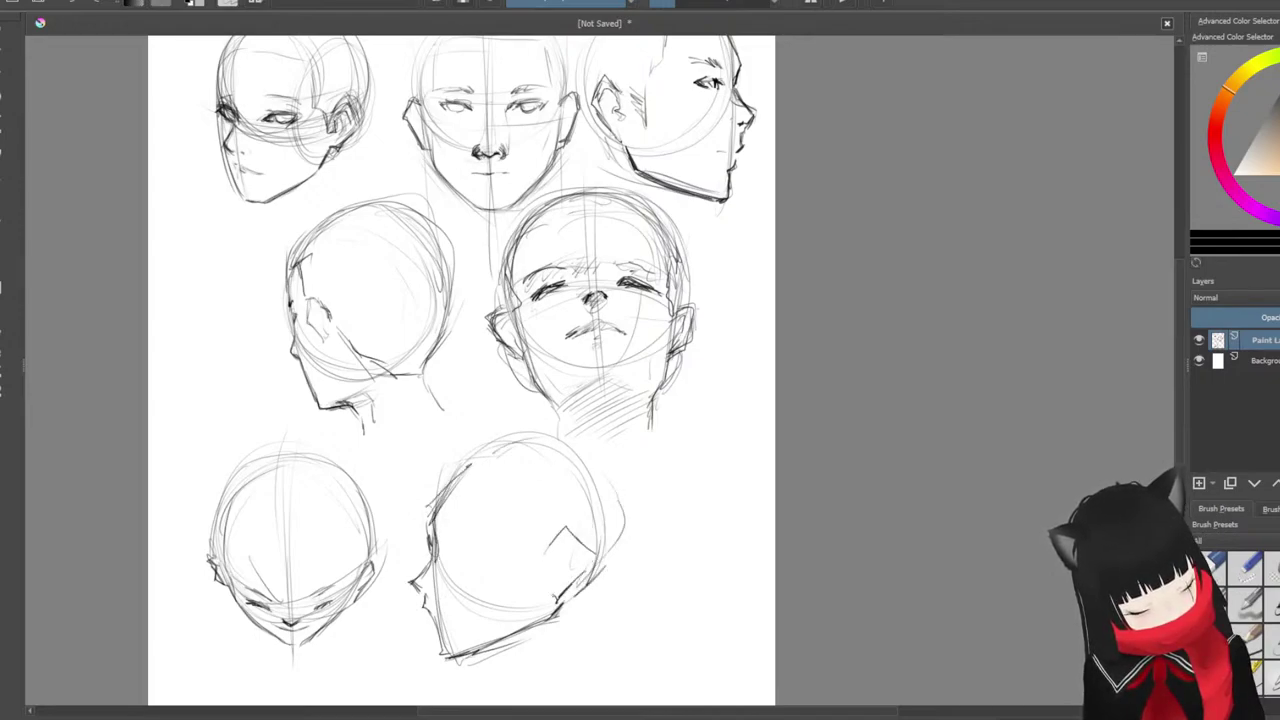
Step: Sketch an angular ear with inner fold lines near the back of the seventh head's jaw
{"action": "left_click_drag", "start_coordinate": [594, 552], "coordinate": [572, 594]}
{"action": "left_click_drag", "start_coordinate": [568, 524], "coordinate": [586, 568]}
{"action": "mouse_move", "coordinate": [570, 528]}
{"action": "left_mouse_down"}
{"action": "mouse_move", "coordinate": [548, 548]}
{"action": "mouse_move", "coordinate": [562, 564]}
{"action": "left_mouse_up"}
{"action": "mouse_move", "coordinate": [552, 555]}
{"action": "left_mouse_down"}
{"action": "mouse_move", "coordinate": [560, 573]}
{"action": "mouse_move", "coordinate": [571, 547]}
{"action": "left_mouse_up"}
{"action": "left_click_drag", "start_coordinate": [572, 547], "coordinate": [574, 575]}
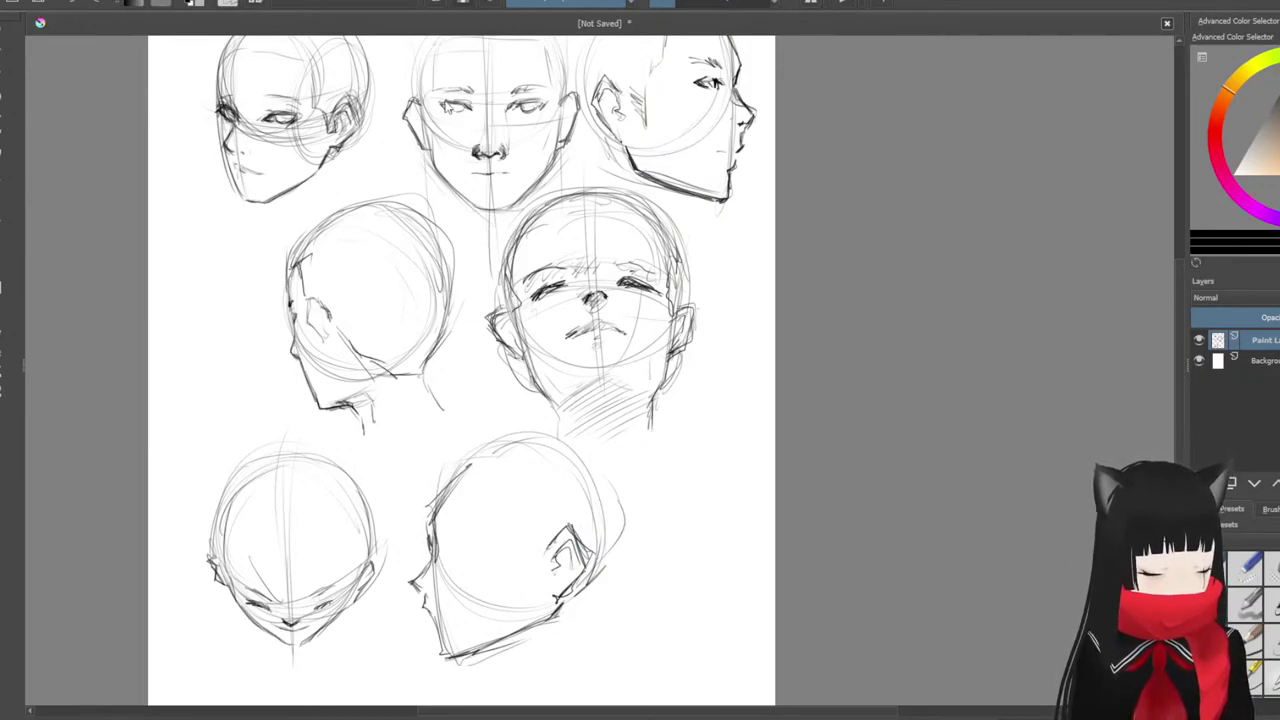
Step: Save the head sketches as ulkj.kra and create a new blank portrait document
{"action": "key", "text": "Return"}
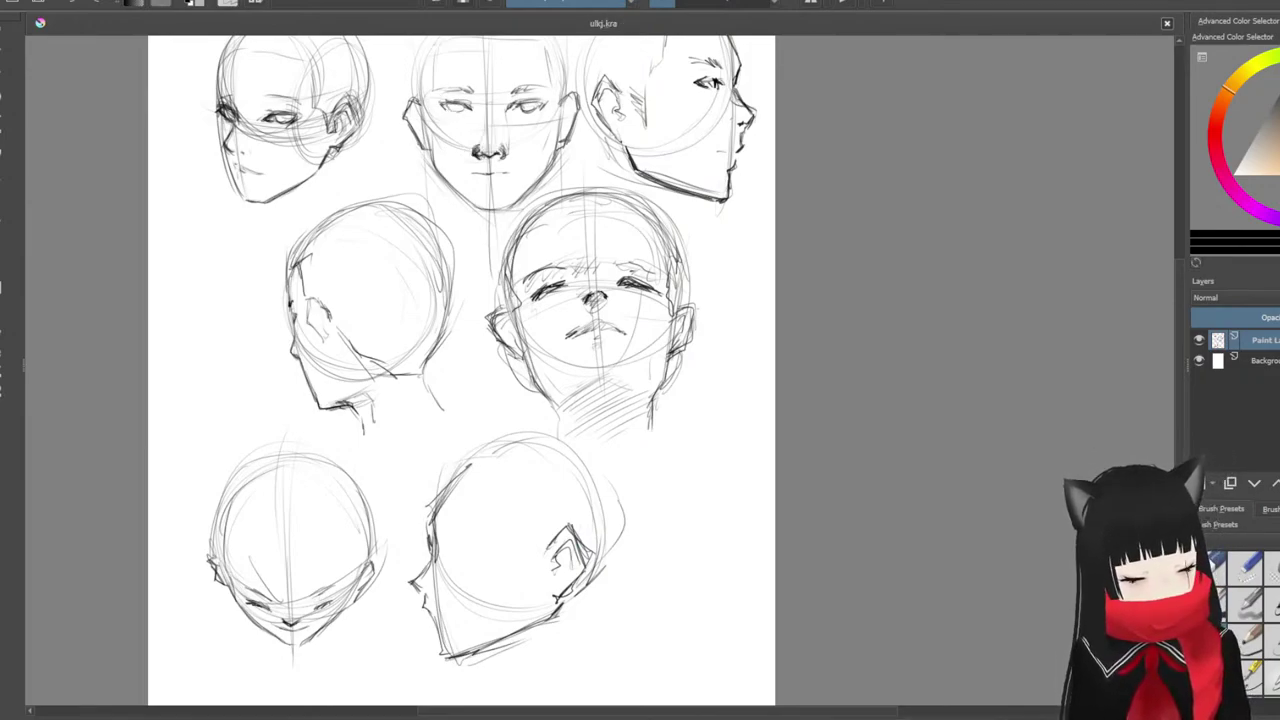
{"action": "left_click", "coordinate": [828, 510]}
{"action": "left_click", "coordinate": [588, 24]}
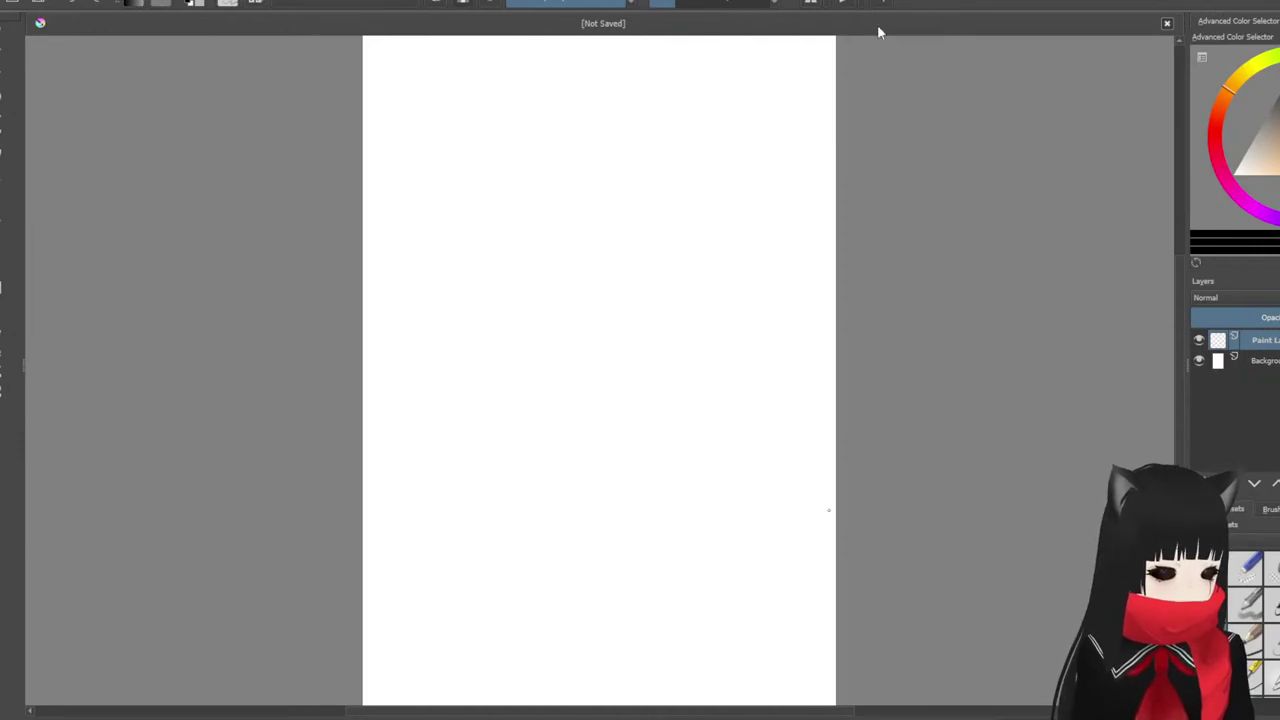
Step: Sketch a small construction circle in the upper part of the new canvas, with a tilted centre line and brow line
{"action": "left_click_drag", "start_coordinate": [592, 260], "coordinate": [566, 252]}
{"action": "key", "text": "ctrl+z"}
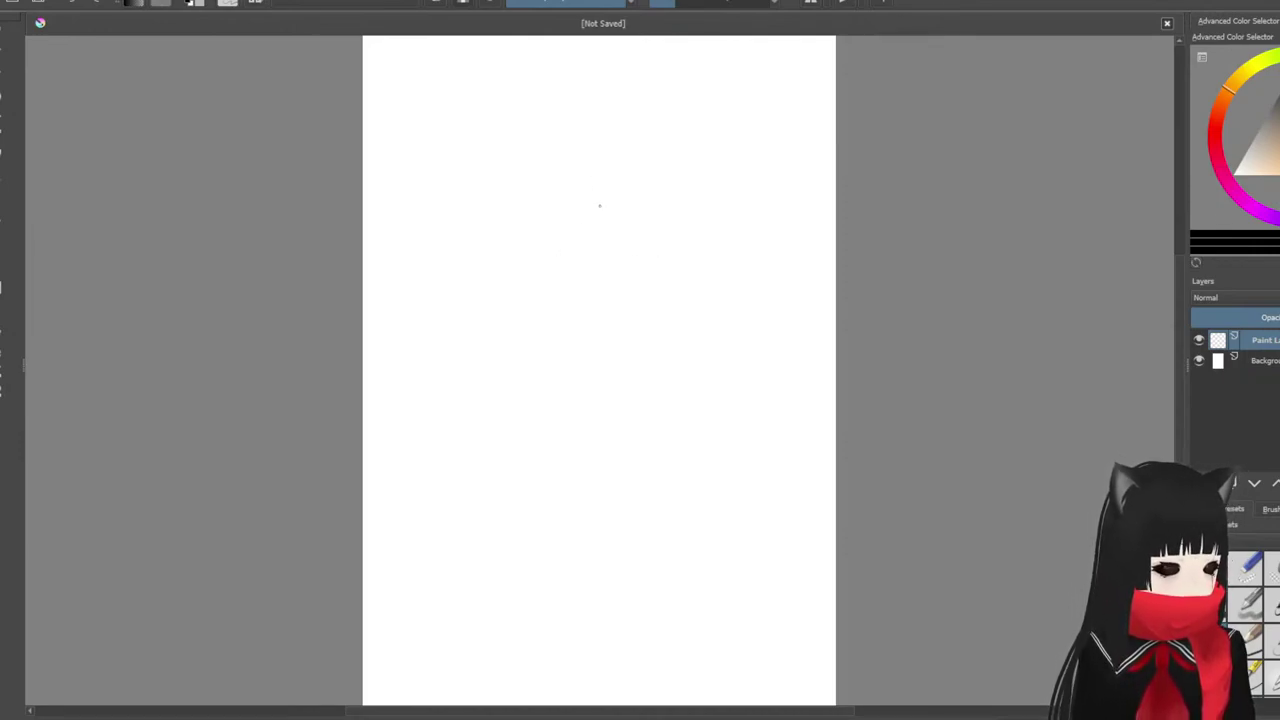
{"action": "mouse_move", "coordinate": [581, 189]}
{"action": "left_mouse_down"}
{"action": "mouse_move", "coordinate": [557, 180]}
{"action": "mouse_move", "coordinate": [626, 211]}
{"action": "mouse_move", "coordinate": [594, 243]}
{"action": "mouse_move", "coordinate": [629, 240]}
{"action": "left_mouse_up"}
{"action": "left_click_drag", "start_coordinate": [568, 153], "coordinate": [614, 243]}
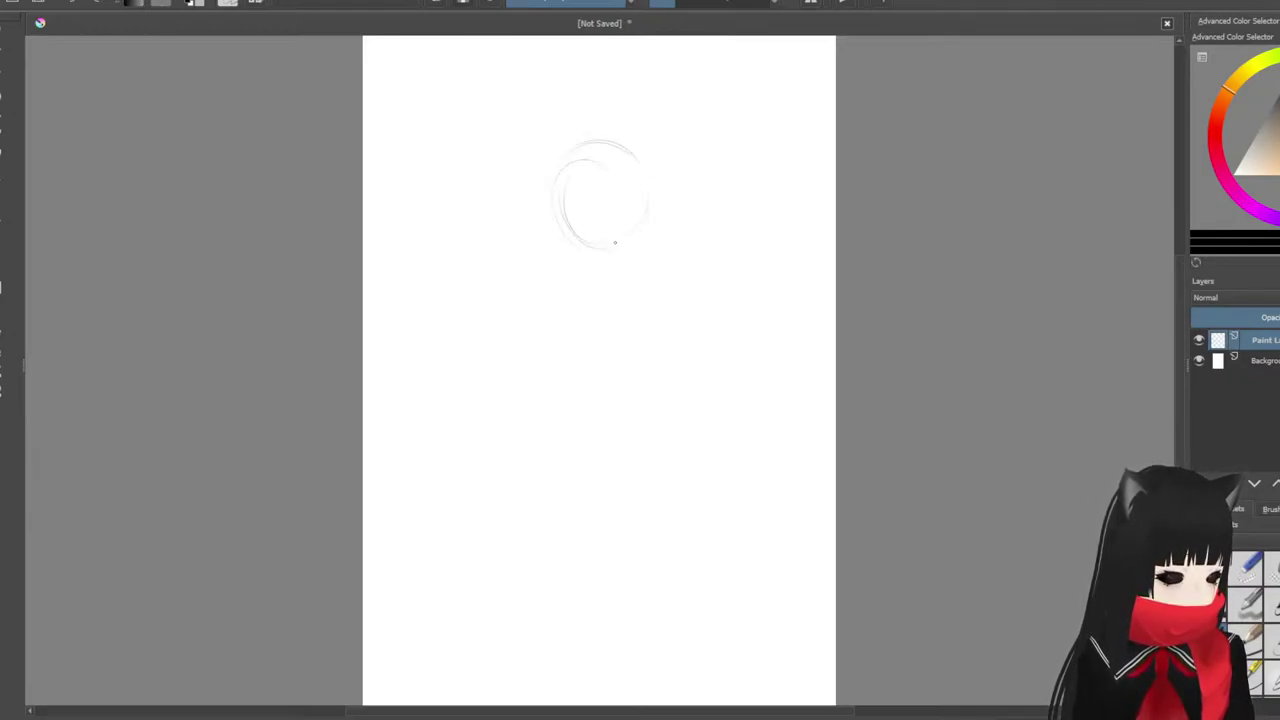
{"action": "left_click_drag", "start_coordinate": [562, 192], "coordinate": [618, 247]}
{"action": "left_click_drag", "start_coordinate": [612, 142], "coordinate": [642, 156]}
{"action": "left_click_drag", "start_coordinate": [560, 214], "coordinate": [598, 246]}
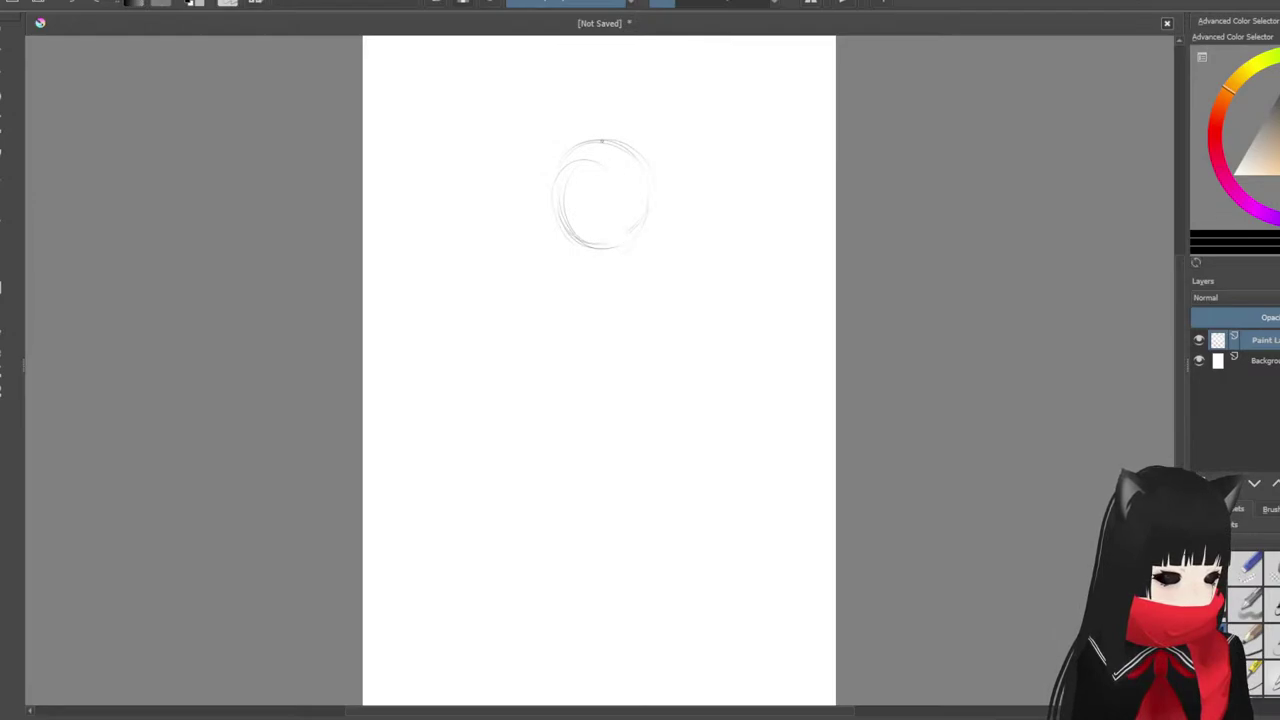
{"action": "mouse_move", "coordinate": [580, 174]}
{"action": "left_mouse_down"}
{"action": "mouse_move", "coordinate": [582, 226]}
{"action": "mouse_move", "coordinate": [617, 291]}
{"action": "left_mouse_up"}
{"action": "mouse_move", "coordinate": [564, 217]}
{"action": "left_mouse_down"}
{"action": "mouse_move", "coordinate": [593, 231]}
{"action": "mouse_move", "coordinate": [639, 205]}
{"action": "left_mouse_up"}
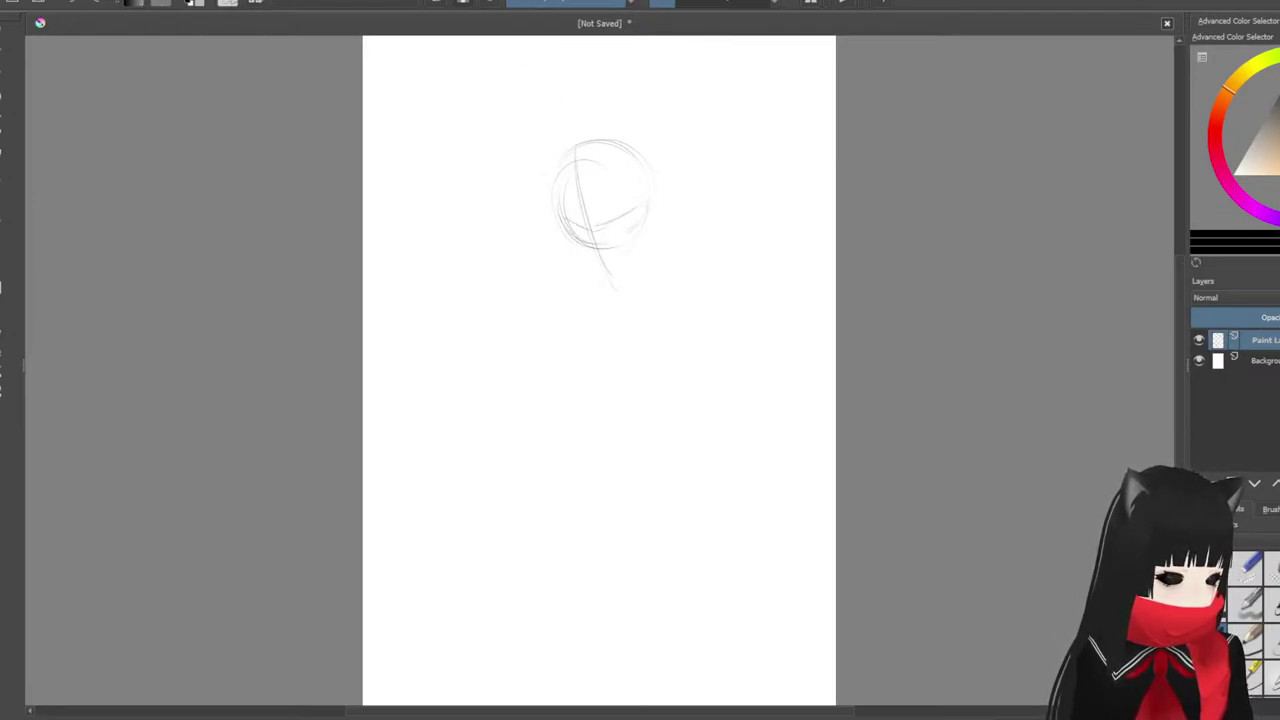
Step: Undo the small circle's tilted guidelines and redraw its centre guideline as a more upright curve
{"action": "key", "text": "ctrl+z"}
{"action": "key", "text": "ctrl+z"}
{"action": "key", "text": "ctrl+z"}
{"action": "key", "text": "ctrl+z"}
{"action": "key", "text": "ctrl+z"}
{"action": "key", "text": "ctrl+z"}
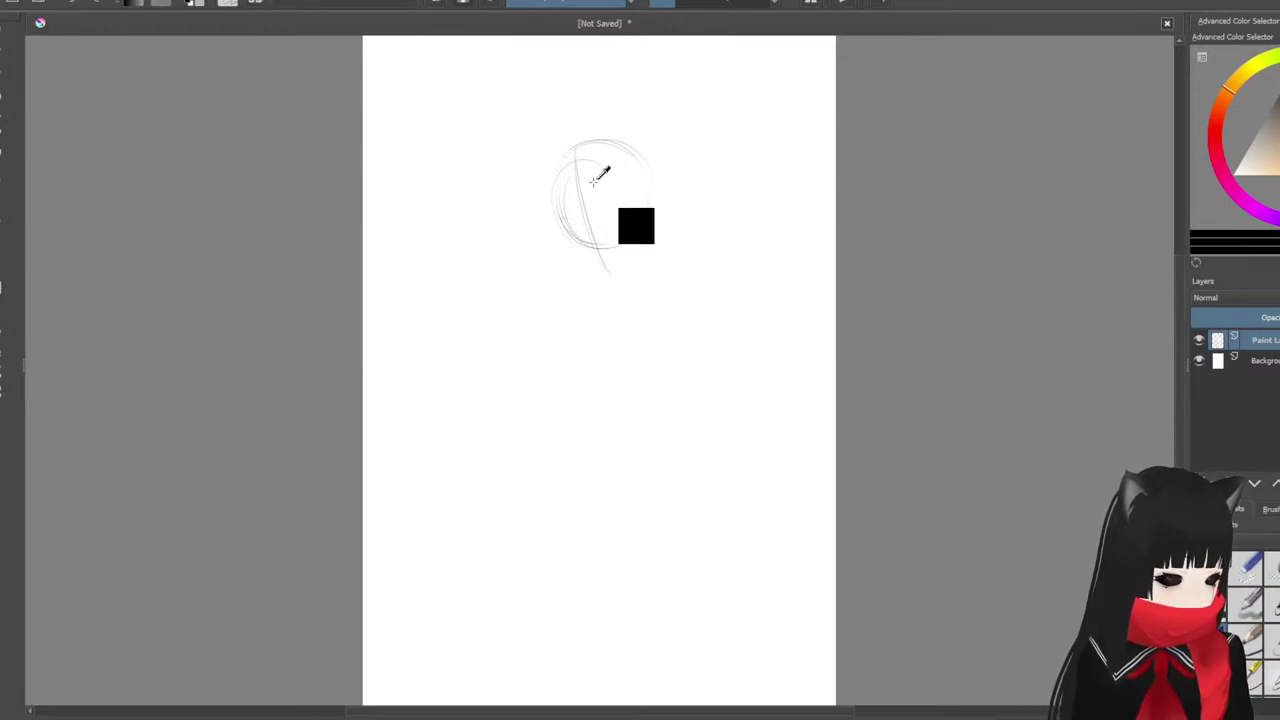
{"action": "mouse_move", "coordinate": [583, 164]}
{"action": "left_mouse_down"}
{"action": "mouse_move", "coordinate": [586, 244]}
{"action": "mouse_move", "coordinate": [606, 278]}
{"action": "left_mouse_up"}
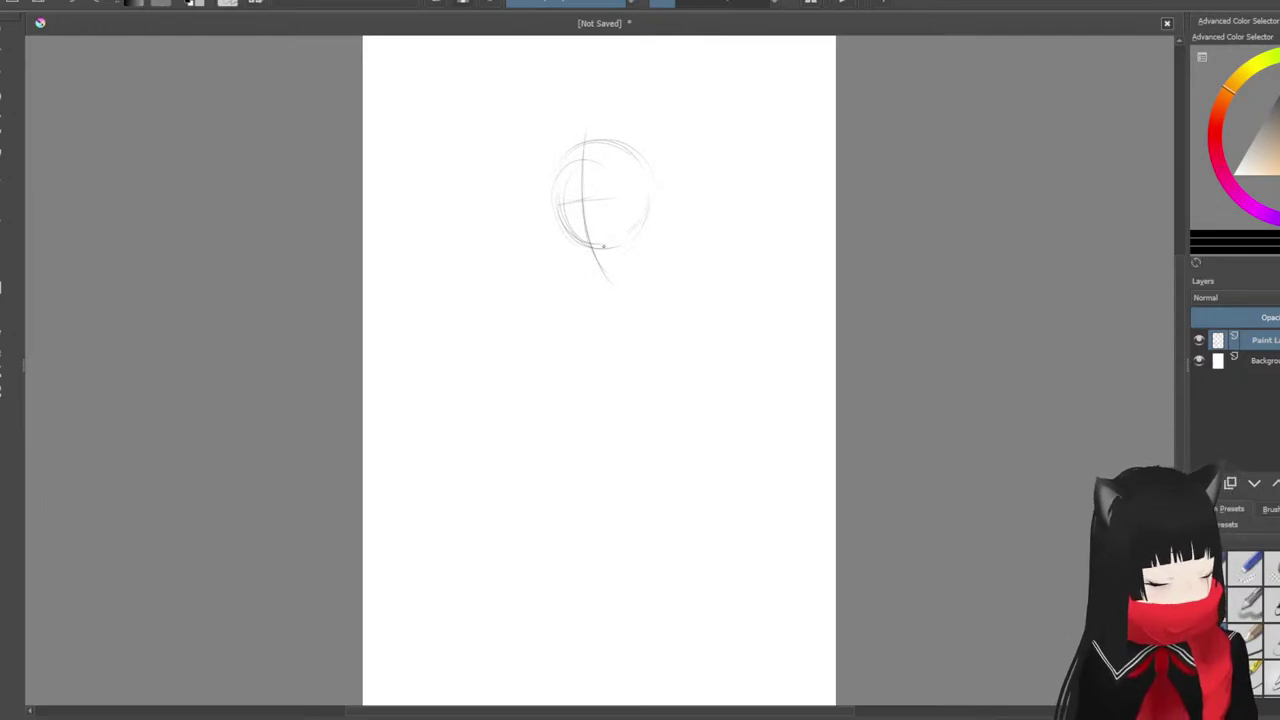
Step: Undo the latest guideline strokes and extend the small circle's centre line with a long downward curve
{"action": "key", "text": "ctrl+z"}
{"action": "key", "text": "ctrl+z"}
{"action": "key", "text": "ctrl+z"}
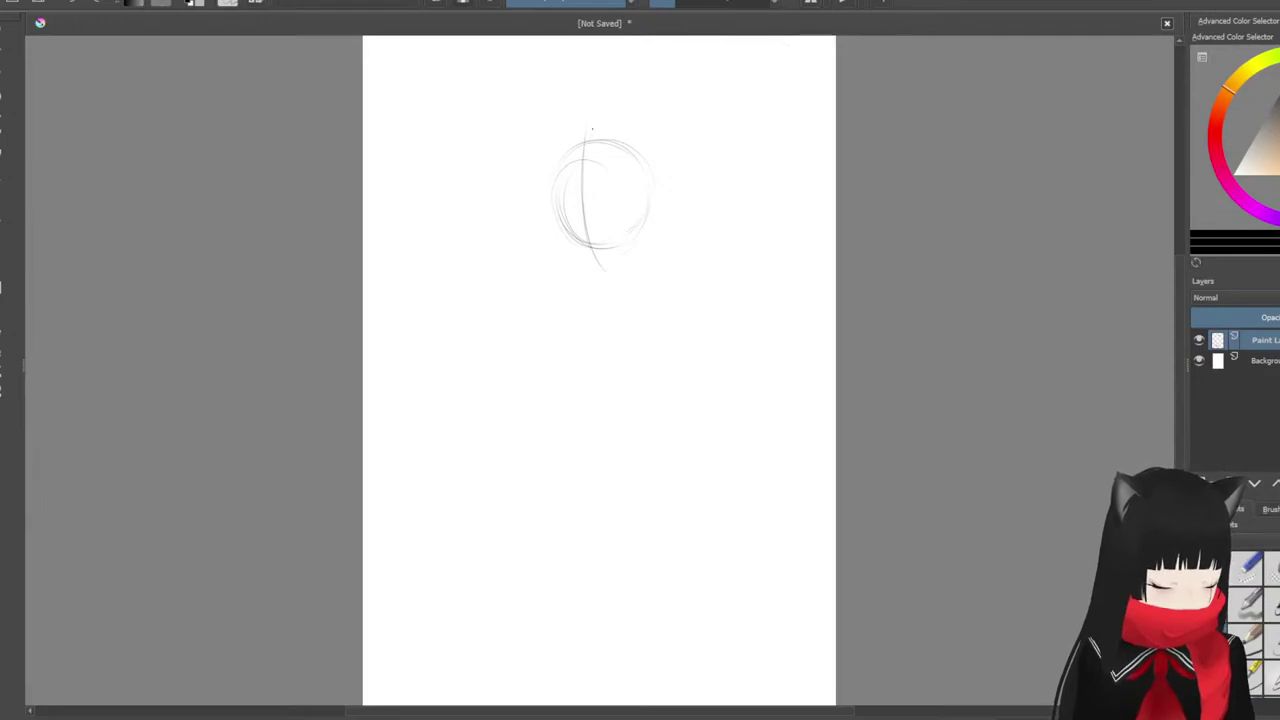
{"action": "left_click_drag", "start_coordinate": [592, 128], "coordinate": [588, 295]}
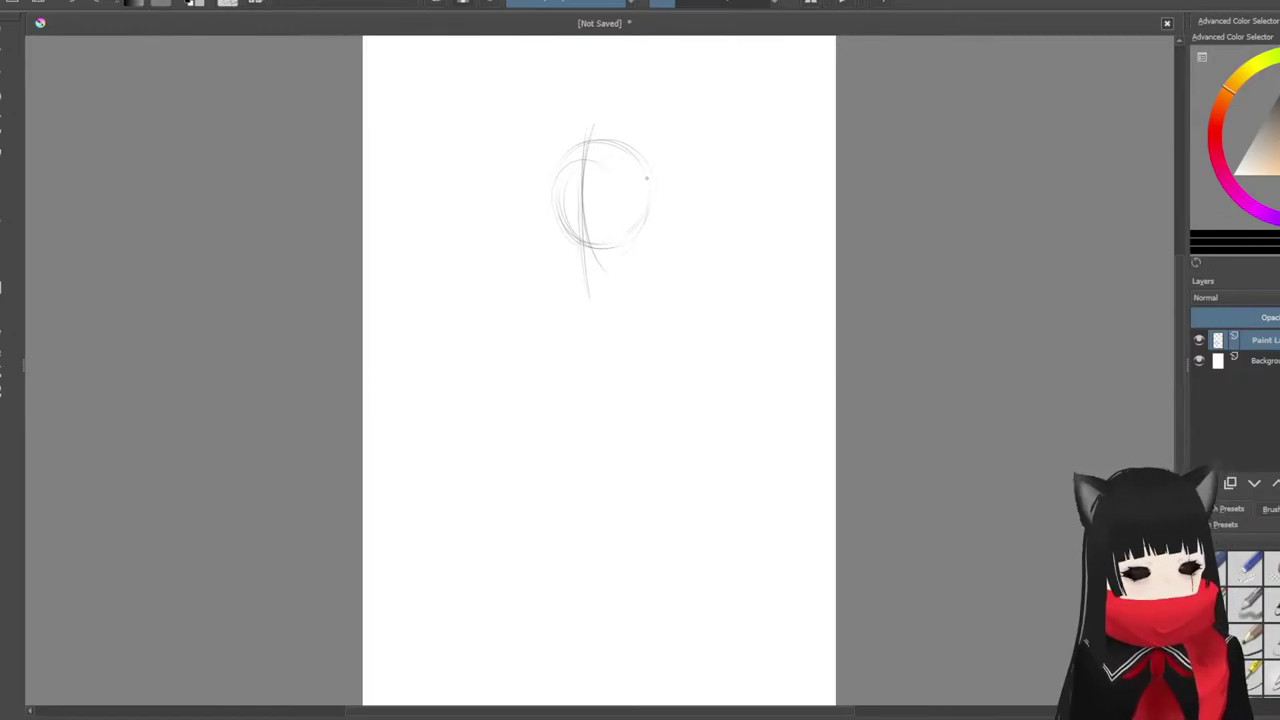
Step: Enlarge the eraser and erase the whole small circle sketch from the canvas
{"action": "key", "text": "bracketright"}
{"action": "key", "text": "bracketright"}
{"action": "key", "text": "bracketright"}
{"action": "key", "text": "bracketright"}
{"action": "key", "text": "bracketright"}
{"action": "key", "text": "bracketright"}
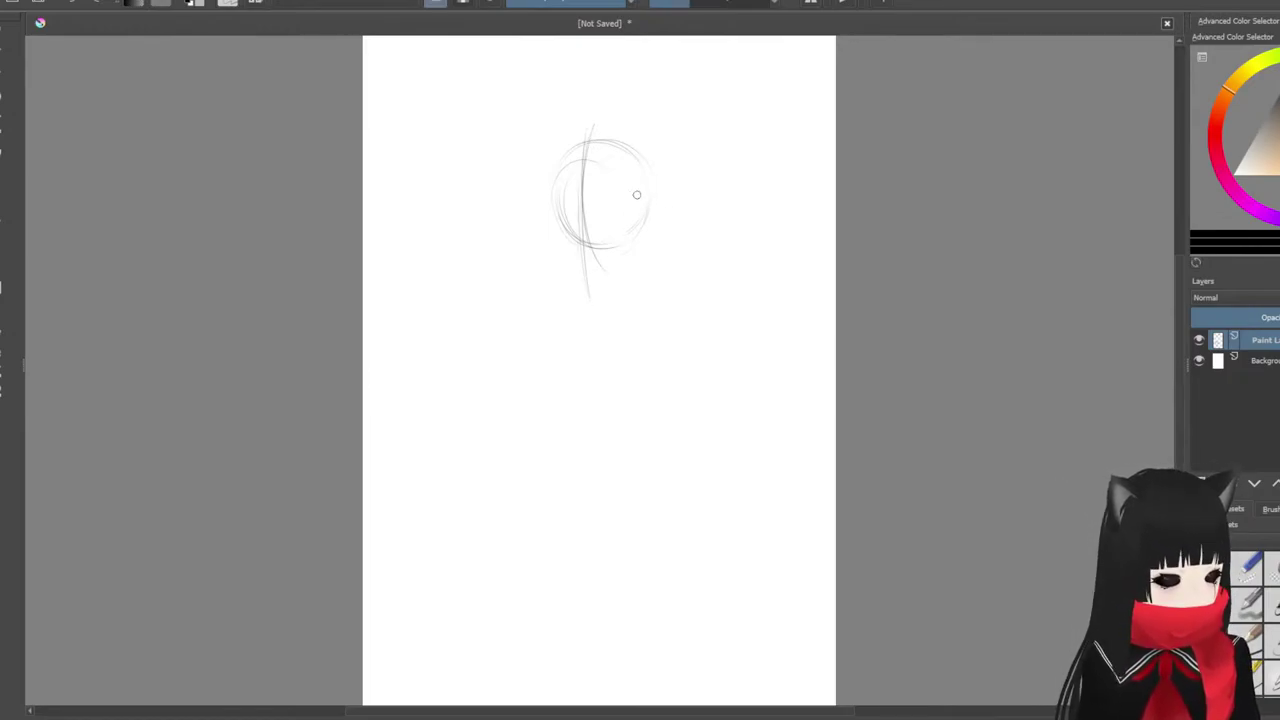
{"action": "mouse_move", "coordinate": [589, 155]}
{"action": "left_mouse_down"}
{"action": "mouse_move", "coordinate": [545, 199]}
{"action": "mouse_move", "coordinate": [642, 133]}
{"action": "mouse_move", "coordinate": [552, 290]}
{"action": "mouse_move", "coordinate": [653, 194]}
{"action": "mouse_move", "coordinate": [634, 249]}
{"action": "left_mouse_up"}
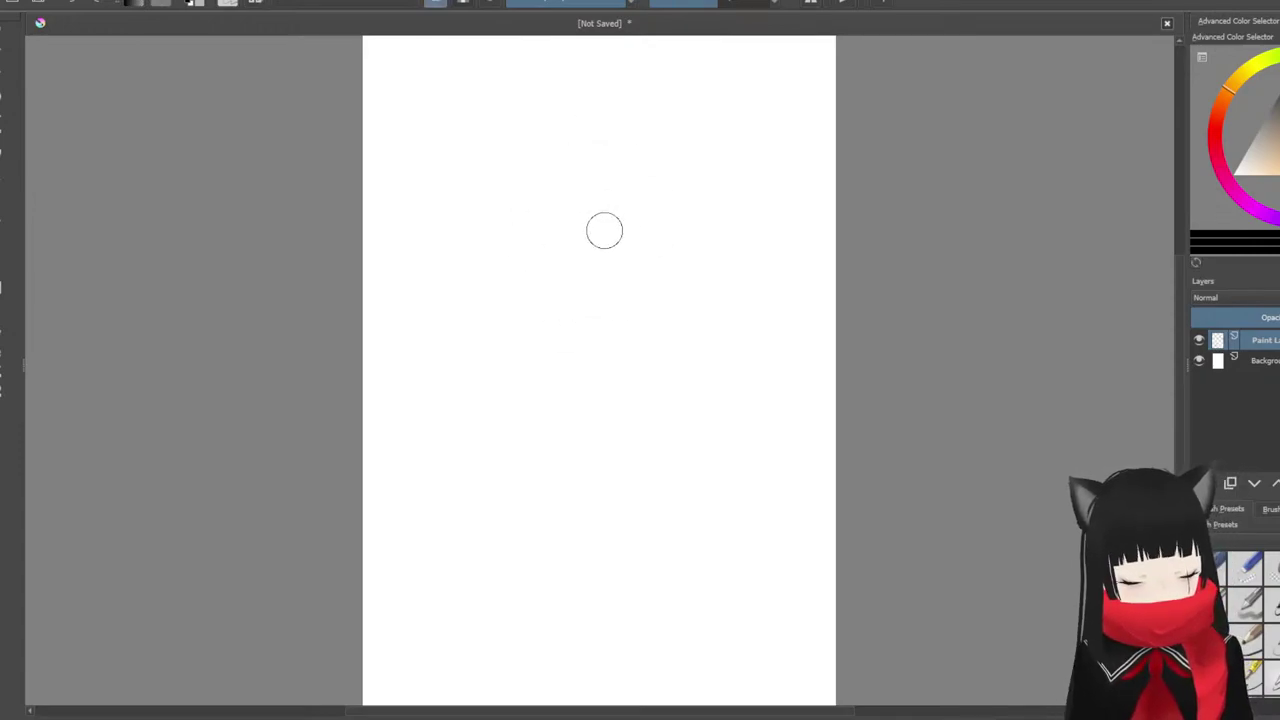
{"action": "key", "text": "bracketleft"}
{"action": "key", "text": "bracketleft"}
{"action": "key", "text": "bracketleft"}
{"action": "key", "text": "bracketleft"}
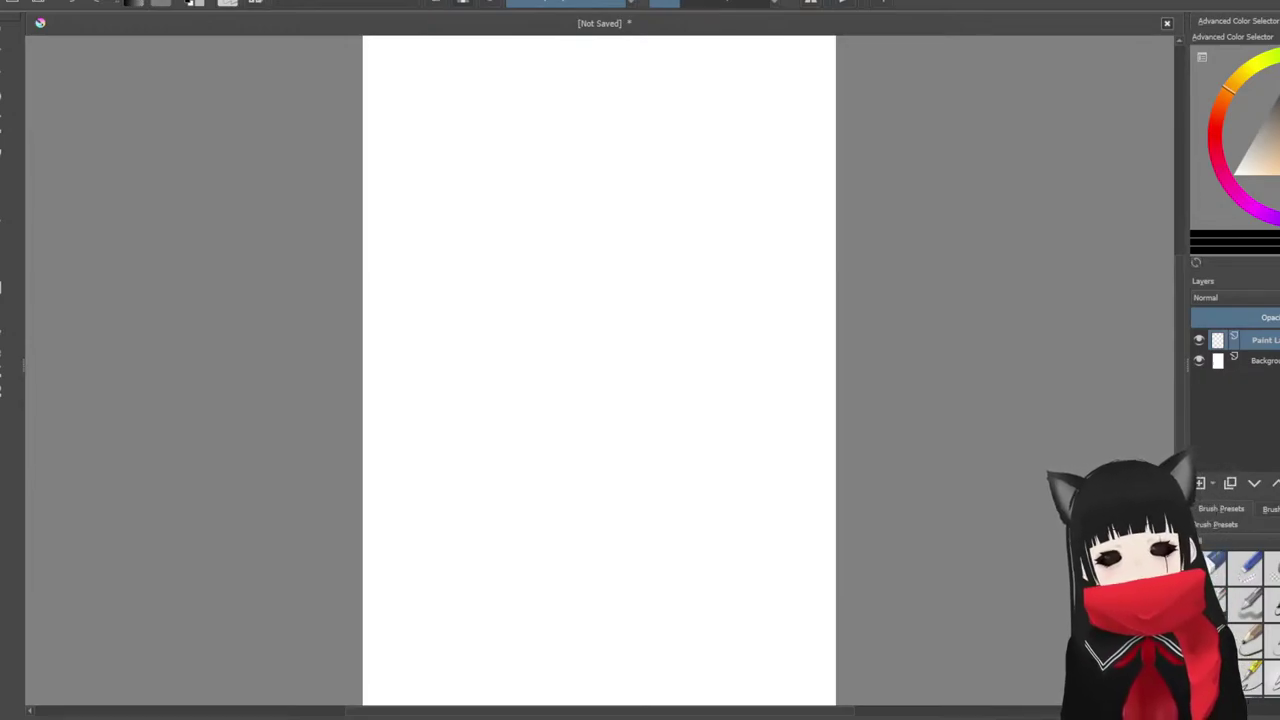
{"action": "left_click_drag", "start_coordinate": [574, 257], "coordinate": [557, 406]}
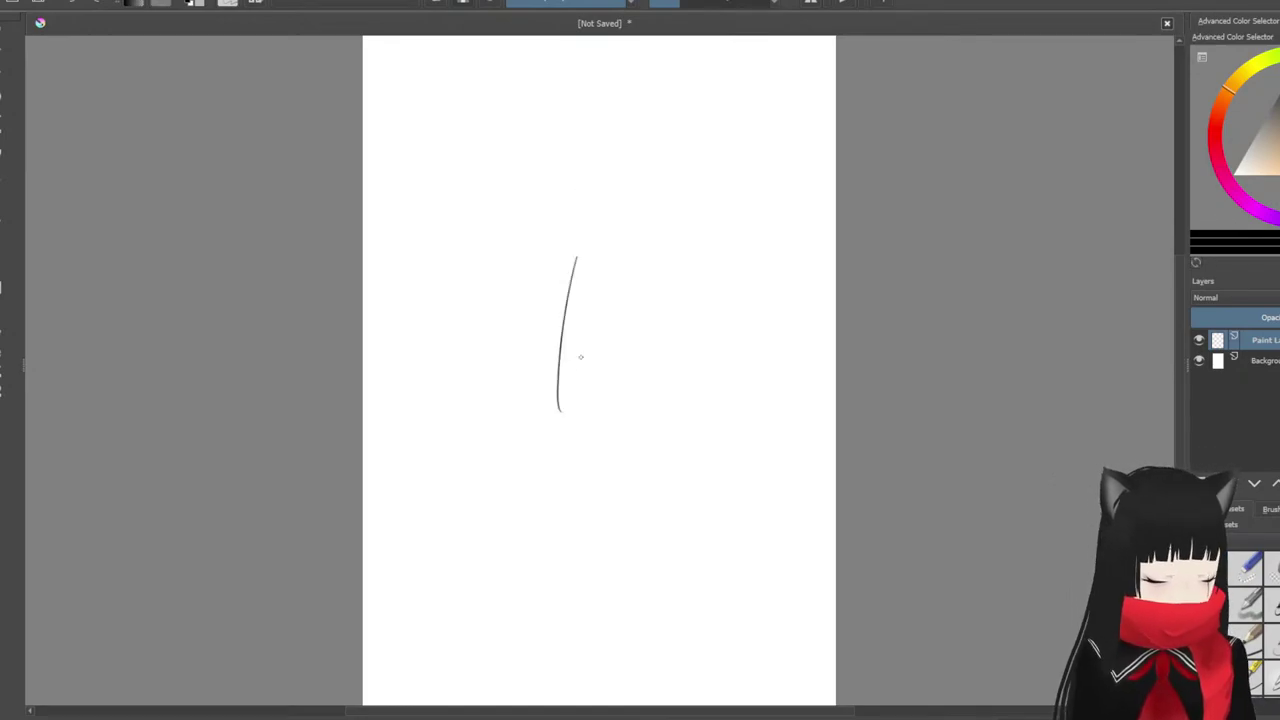
{"action": "key", "text": "ctrl+z"}
{"action": "left_click_drag", "start_coordinate": [628, 170], "coordinate": [545, 435]}
{"action": "key", "text": "ctrl+z"}
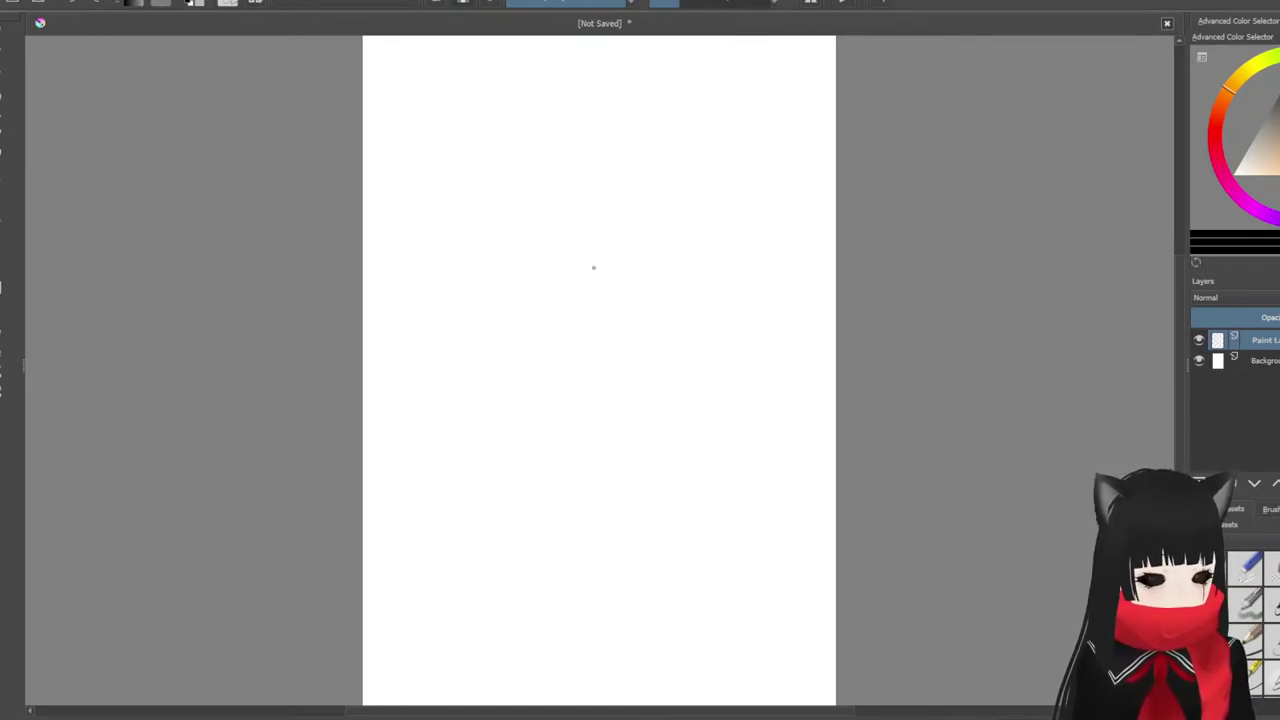
{"action": "left_click_drag", "start_coordinate": [625, 172], "coordinate": [566, 357]}
{"action": "key", "text": "ctrl+z"}
{"action": "left_click_drag", "start_coordinate": [566, 191], "coordinate": [594, 346]}
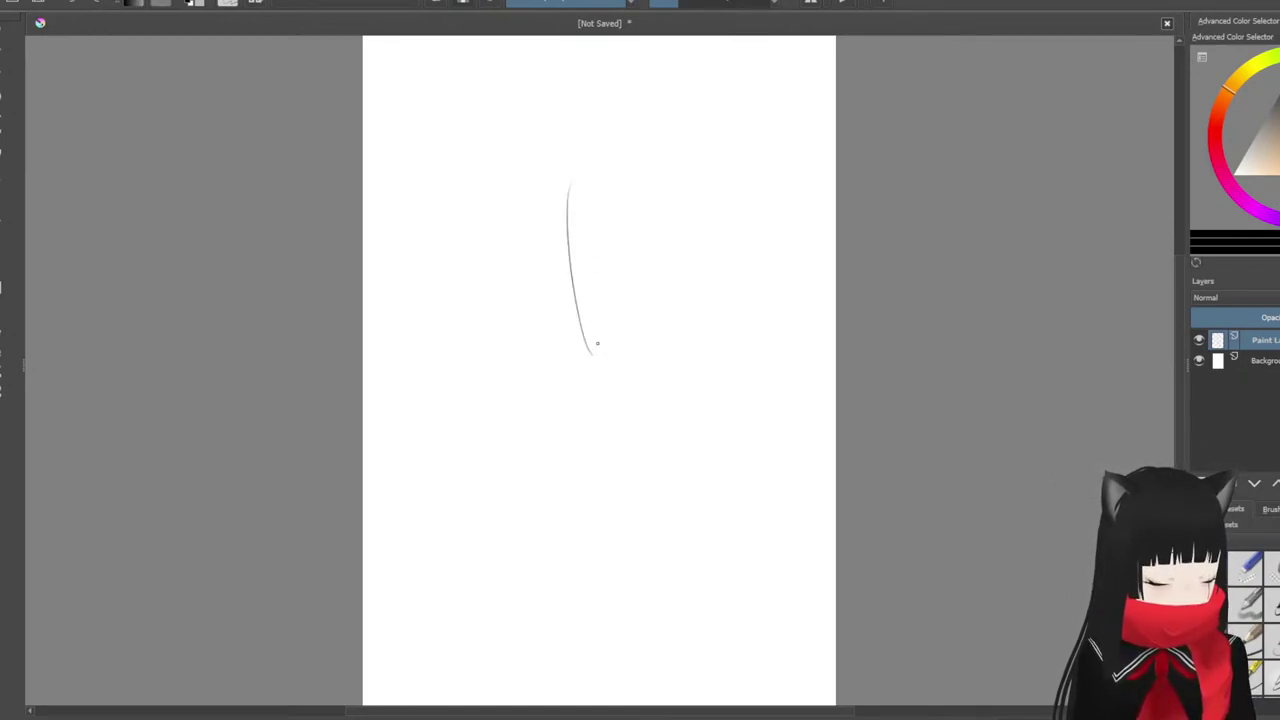
{"action": "key", "text": "ctrl+z"}
{"action": "left_click_drag", "start_coordinate": [594, 278], "coordinate": [592, 358]}
{"action": "left_click_drag", "start_coordinate": [600, 300], "coordinate": [658, 280]}
{"action": "key", "text": "ctrl+z"}
{"action": "mouse_move", "coordinate": [605, 194]}
{"action": "left_mouse_down"}
{"action": "mouse_move", "coordinate": [586, 344]}
{"action": "mouse_move", "coordinate": [627, 289]}
{"action": "left_mouse_up"}
{"action": "key", "text": "ctrl+z"}
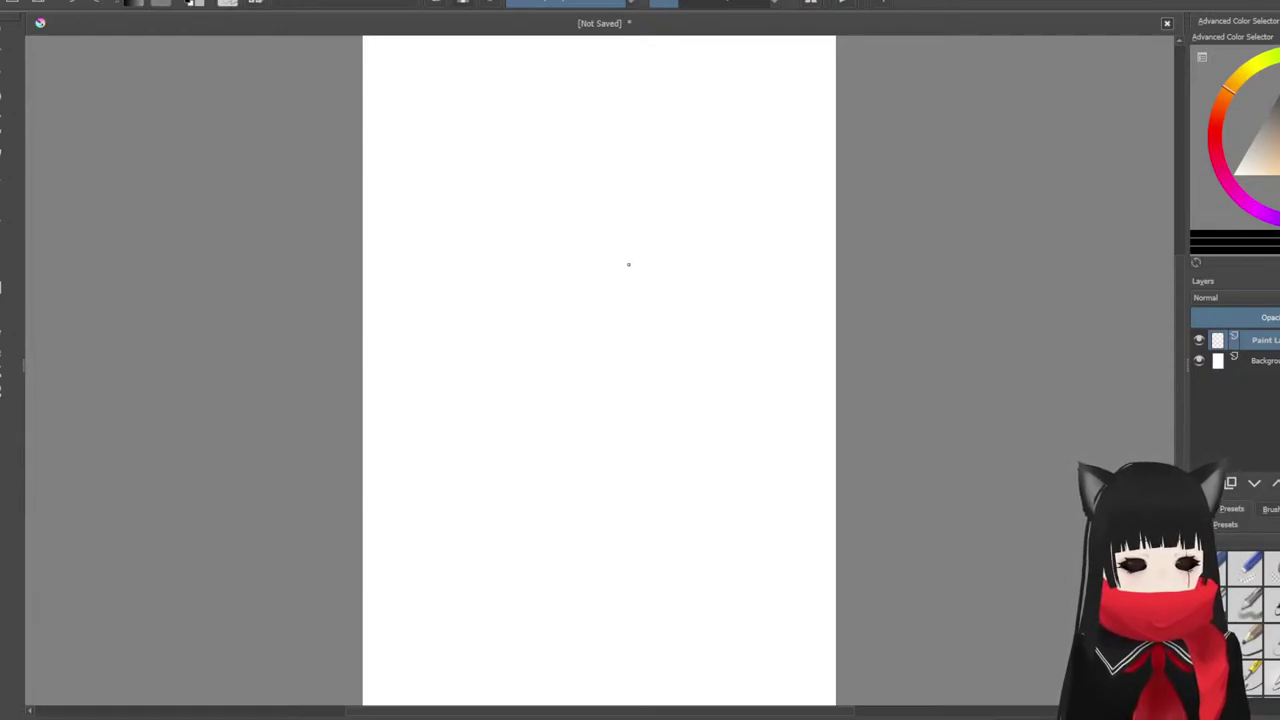
{"action": "mouse_move", "coordinate": [641, 258]}
{"action": "left_mouse_down"}
{"action": "mouse_move", "coordinate": [630, 317]}
{"action": "mouse_move", "coordinate": [656, 281]}
{"action": "left_mouse_up"}
{"action": "key", "text": "ctrl+z"}
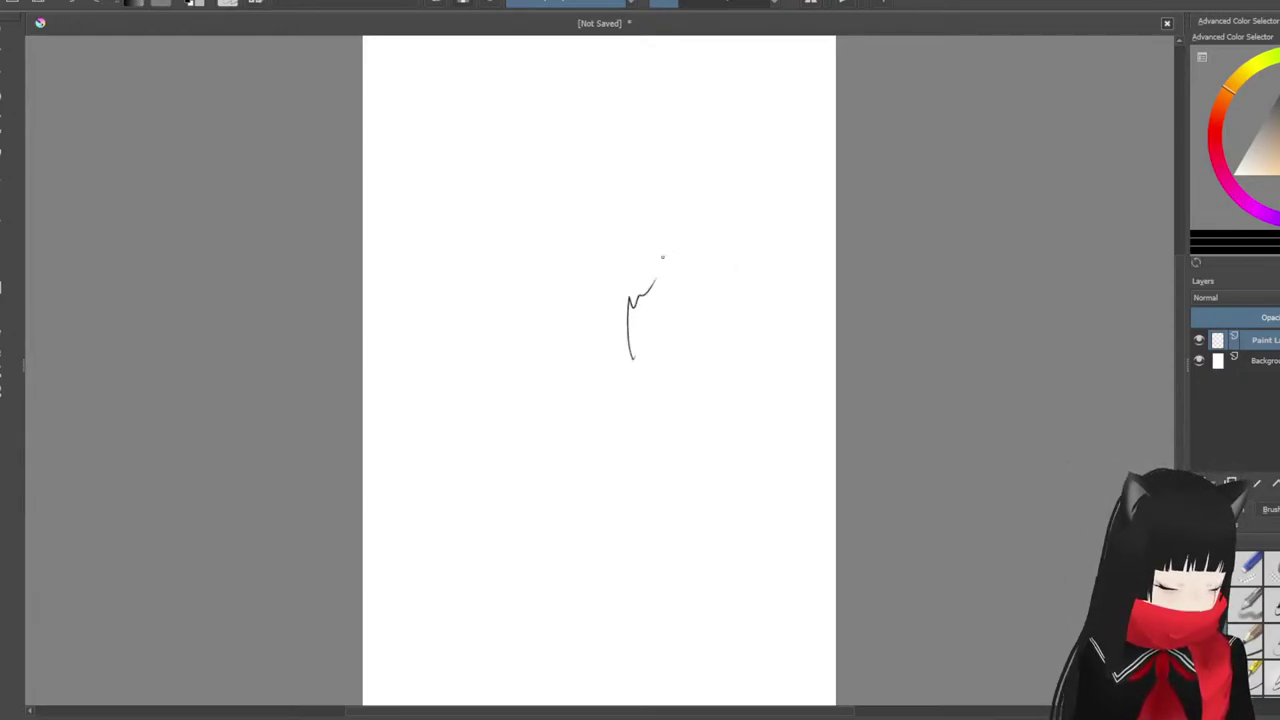
{"action": "key", "text": "ctrl+z"}
{"action": "left_click_drag", "start_coordinate": [573, 158], "coordinate": [557, 214]}
{"action": "key", "text": "ctrl+z"}
{"action": "left_click_drag", "start_coordinate": [586, 162], "coordinate": [557, 264]}
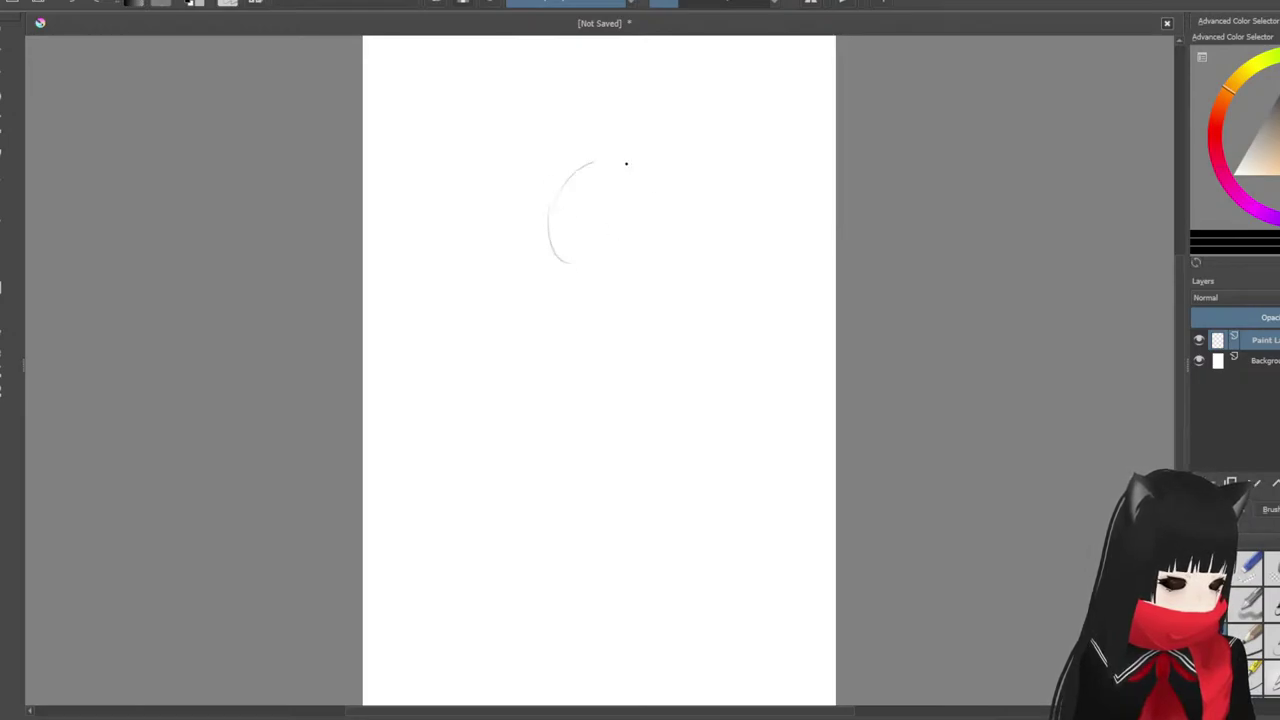
{"action": "key", "text": "ctrl+z"}
Step: Sketch a large construction circle with loose overlapping strokes in the upper half of the blank canvas
{"action": "left_click_drag", "start_coordinate": [534, 208], "coordinate": [568, 296]}
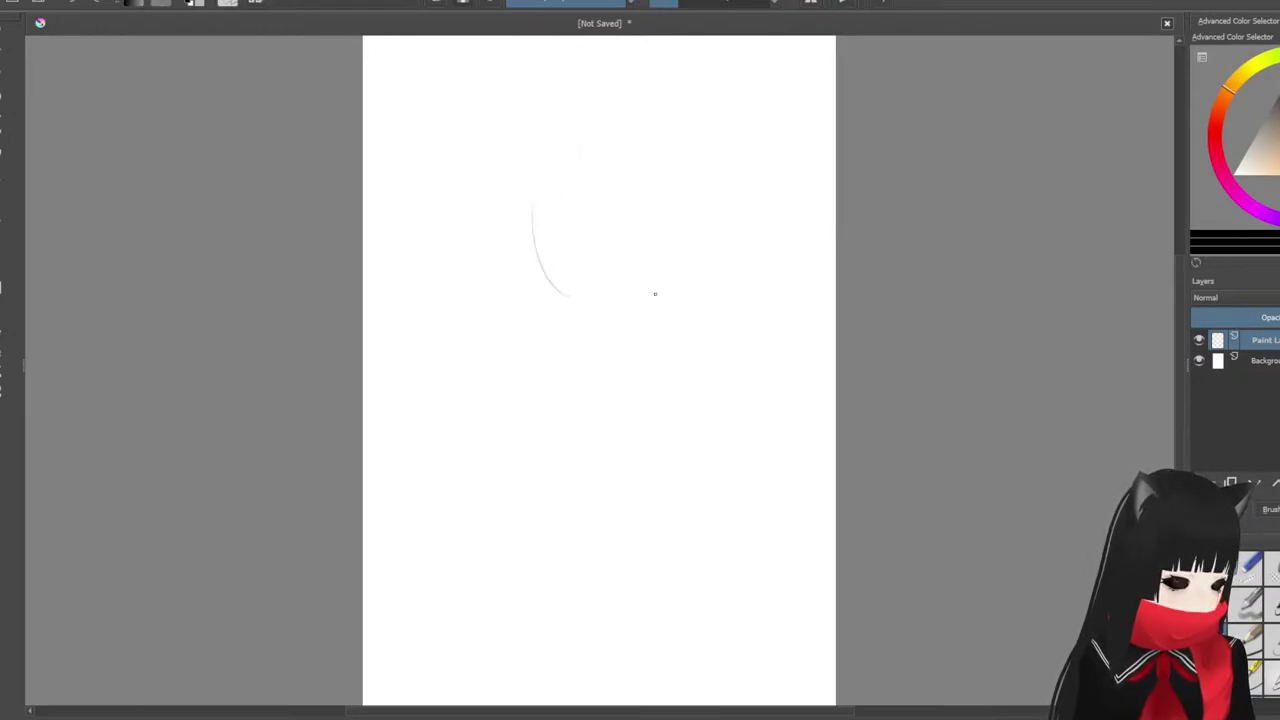
{"action": "mouse_move", "coordinate": [578, 133]}
{"action": "left_mouse_down"}
{"action": "mouse_move", "coordinate": [592, 313]}
{"action": "mouse_move", "coordinate": [616, 316]}
{"action": "left_mouse_up"}
{"action": "mouse_move", "coordinate": [712, 226]}
{"action": "left_mouse_down"}
{"action": "mouse_move", "coordinate": [516, 222]}
{"action": "mouse_move", "coordinate": [614, 310]}
{"action": "mouse_move", "coordinate": [630, 103]}
{"action": "mouse_move", "coordinate": [631, 325]}
{"action": "mouse_move", "coordinate": [722, 212]}
{"action": "mouse_move", "coordinate": [524, 209]}
{"action": "mouse_move", "coordinate": [522, 233]}
{"action": "mouse_move", "coordinate": [714, 235]}
{"action": "mouse_move", "coordinate": [644, 332]}
{"action": "left_mouse_up"}
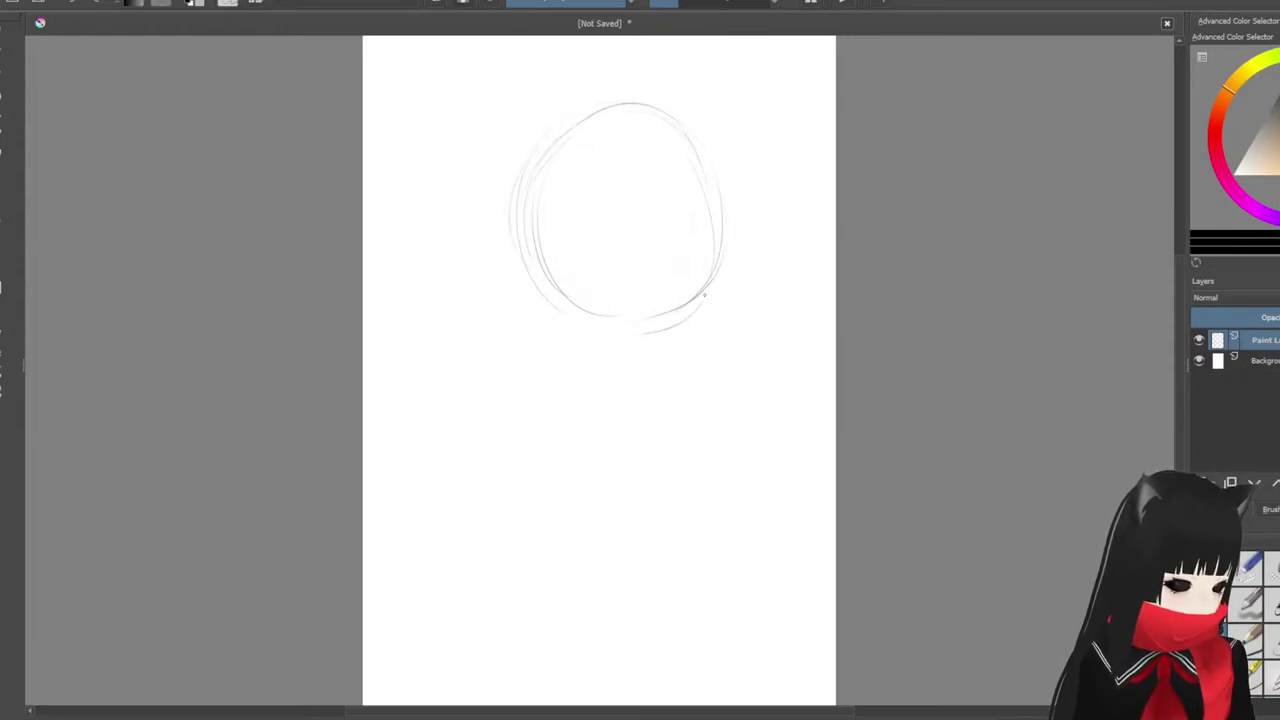
{"action": "left_click_drag", "start_coordinate": [716, 268], "coordinate": [576, 104]}
{"action": "left_click_drag", "start_coordinate": [537, 143], "coordinate": [514, 244]}
Step: Draw a vertical centre line extending well below the large circle and a downward-curving brow line across it
{"action": "left_click_drag", "start_coordinate": [619, 198], "coordinate": [619, 425]}
{"action": "mouse_move", "coordinate": [530, 222]}
{"action": "left_mouse_down"}
{"action": "mouse_move", "coordinate": [716, 258]}
{"action": "mouse_move", "coordinate": [765, 231]}
{"action": "left_mouse_up"}
{"action": "left_click_drag", "start_coordinate": [604, 257], "coordinate": [765, 231]}
{"action": "left_click_drag", "start_coordinate": [514, 194], "coordinate": [602, 243]}
Step: Reinforce the upper outline of the large circle with darker curved strokes above the brow line
{"action": "left_click_drag", "start_coordinate": [600, 102], "coordinate": [722, 249]}
{"action": "mouse_move", "coordinate": [536, 166]}
{"action": "left_mouse_down"}
{"action": "mouse_move", "coordinate": [614, 108]}
{"action": "mouse_move", "coordinate": [714, 217]}
{"action": "mouse_move", "coordinate": [715, 243]}
{"action": "left_mouse_up"}
{"action": "mouse_move", "coordinate": [724, 237]}
{"action": "left_mouse_down"}
{"action": "mouse_move", "coordinate": [714, 163]}
{"action": "mouse_move", "coordinate": [529, 184]}
{"action": "mouse_move", "coordinate": [662, 114]}
{"action": "left_mouse_up"}
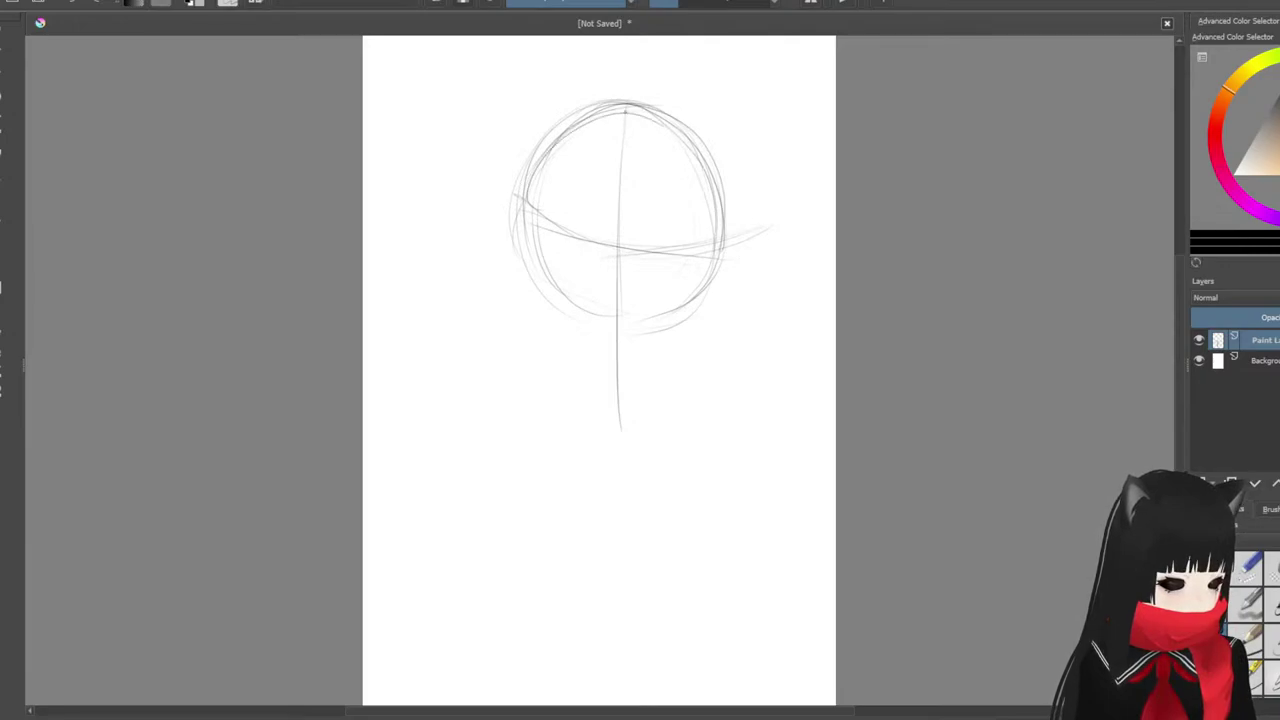
Step: Reinforce the construction circle with additional curved strokes along its top, right, lower and left edges
{"action": "left_click_drag", "start_coordinate": [584, 120], "coordinate": [678, 112]}
{"action": "left_click_drag", "start_coordinate": [722, 196], "coordinate": [724, 214]}
{"action": "left_click_drag", "start_coordinate": [722, 278], "coordinate": [630, 330]}
{"action": "mouse_move", "coordinate": [520, 236]}
{"action": "left_mouse_down"}
{"action": "mouse_move", "coordinate": [570, 322]}
{"action": "mouse_move", "coordinate": [600, 316]}
{"action": "left_mouse_up"}
{"action": "left_click_drag", "start_coordinate": [515, 210], "coordinate": [530, 306]}
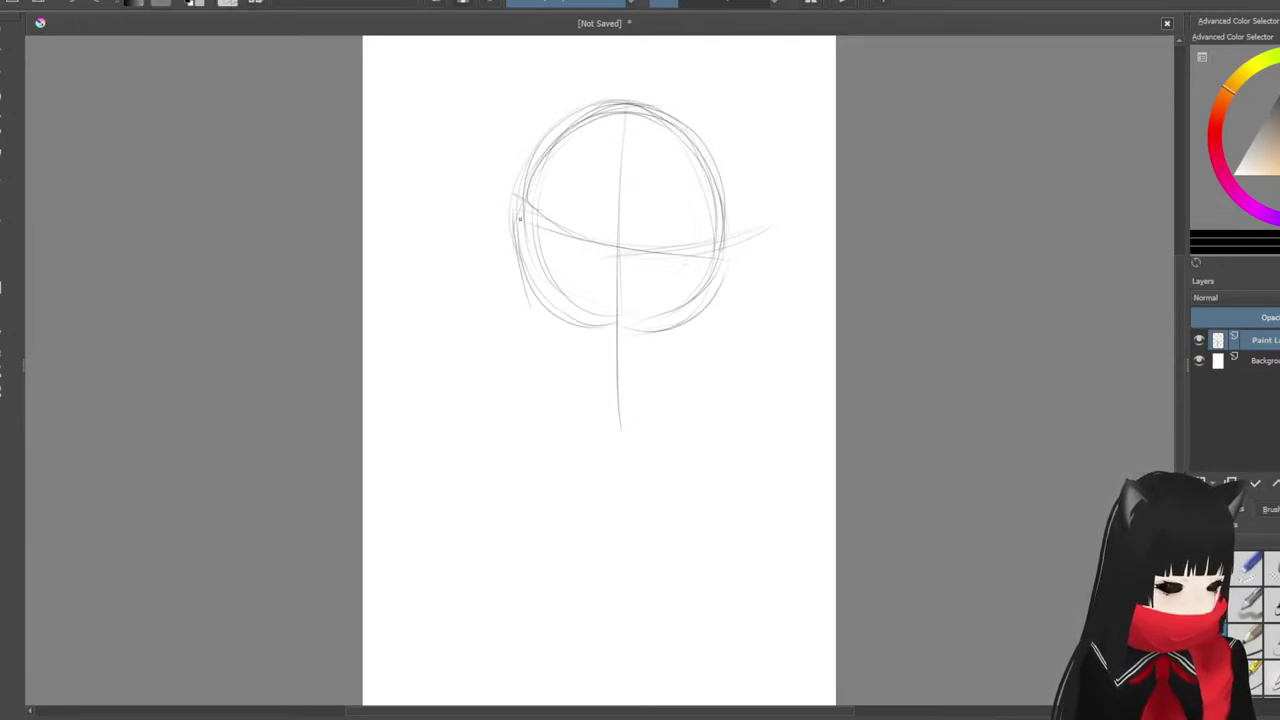
Step: Sketch the jawline from both sides of the circle down to a rounded chin on the centre line, undoing stray strokes
{"action": "mouse_move", "coordinate": [521, 210]}
{"action": "left_mouse_down"}
{"action": "mouse_move", "coordinate": [547, 329]}
{"action": "mouse_move", "coordinate": [594, 360]}
{"action": "left_mouse_up"}
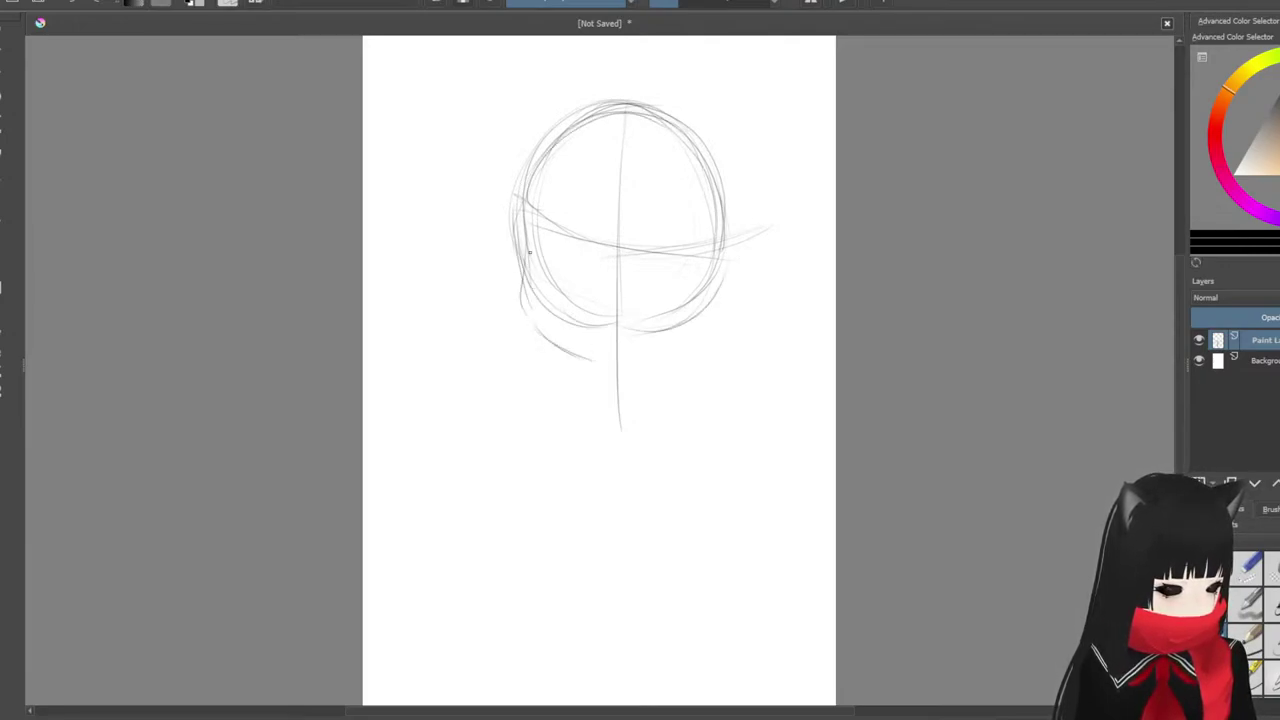
{"action": "left_click_drag", "start_coordinate": [528, 272], "coordinate": [575, 345]}
{"action": "mouse_move", "coordinate": [526, 232]}
{"action": "left_mouse_down"}
{"action": "mouse_move", "coordinate": [552, 346]}
{"action": "mouse_move", "coordinate": [604, 368]}
{"action": "left_mouse_up"}
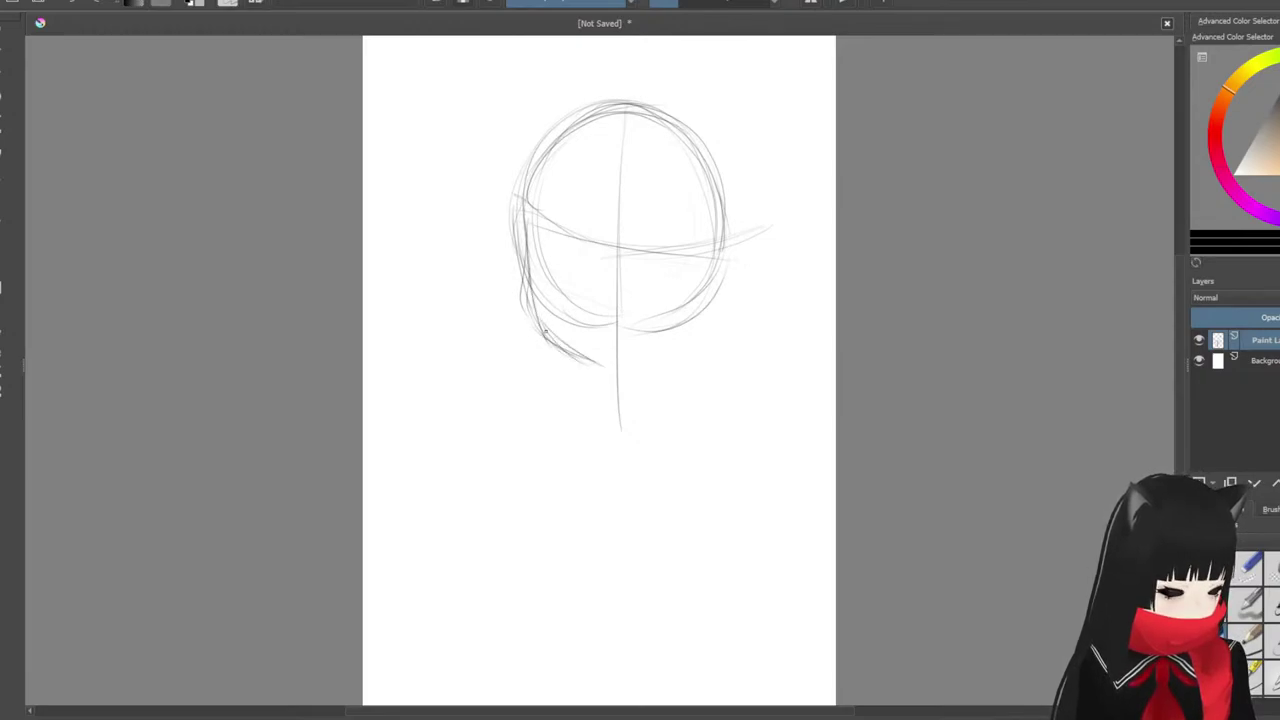
{"action": "left_click_drag", "start_coordinate": [544, 328], "coordinate": [594, 368]}
{"action": "key", "text": "ctrl+z"}
{"action": "key", "text": "ctrl+z"}
{"action": "key", "text": "ctrl+z"}
{"action": "key", "text": "ctrl+z"}
{"action": "mouse_move", "coordinate": [533, 274]}
{"action": "left_mouse_down"}
{"action": "mouse_move", "coordinate": [571, 354]}
{"action": "mouse_move", "coordinate": [605, 374]}
{"action": "left_mouse_up"}
{"action": "mouse_move", "coordinate": [542, 333]}
{"action": "left_mouse_down"}
{"action": "mouse_move", "coordinate": [610, 382]}
{"action": "mouse_move", "coordinate": [672, 370]}
{"action": "mouse_move", "coordinate": [692, 346]}
{"action": "left_mouse_up"}
{"action": "mouse_move", "coordinate": [642, 378]}
{"action": "left_mouse_down"}
{"action": "mouse_move", "coordinate": [704, 336]}
{"action": "mouse_move", "coordinate": [716, 311]}
{"action": "left_mouse_up"}
Step: Sketch a simple ear on each side of the head, just below the ends of the brow line
{"action": "mouse_move", "coordinate": [730, 266]}
{"action": "left_mouse_down"}
{"action": "mouse_move", "coordinate": [727, 312]}
{"action": "mouse_move", "coordinate": [728, 248]}
{"action": "left_mouse_up"}
{"action": "left_click_drag", "start_coordinate": [712, 328], "coordinate": [736, 314]}
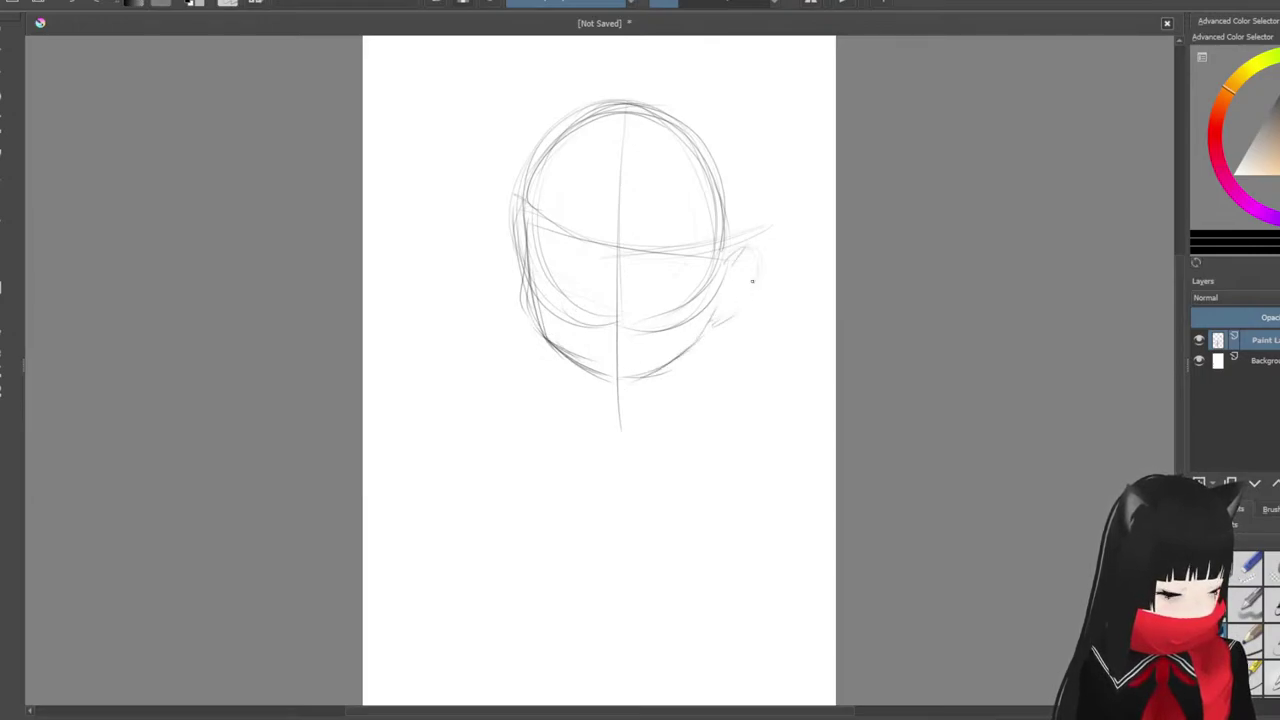
{"action": "mouse_move", "coordinate": [500, 272]}
{"action": "left_mouse_down"}
{"action": "mouse_move", "coordinate": [510, 288]}
{"action": "mouse_move", "coordinate": [524, 238]}
{"action": "left_mouse_up"}
Step: Sketch the first hair strands from the crown, including a long lock falling past the jaw on the right, and darken the right jawline
{"action": "left_click_drag", "start_coordinate": [562, 112], "coordinate": [546, 226]}
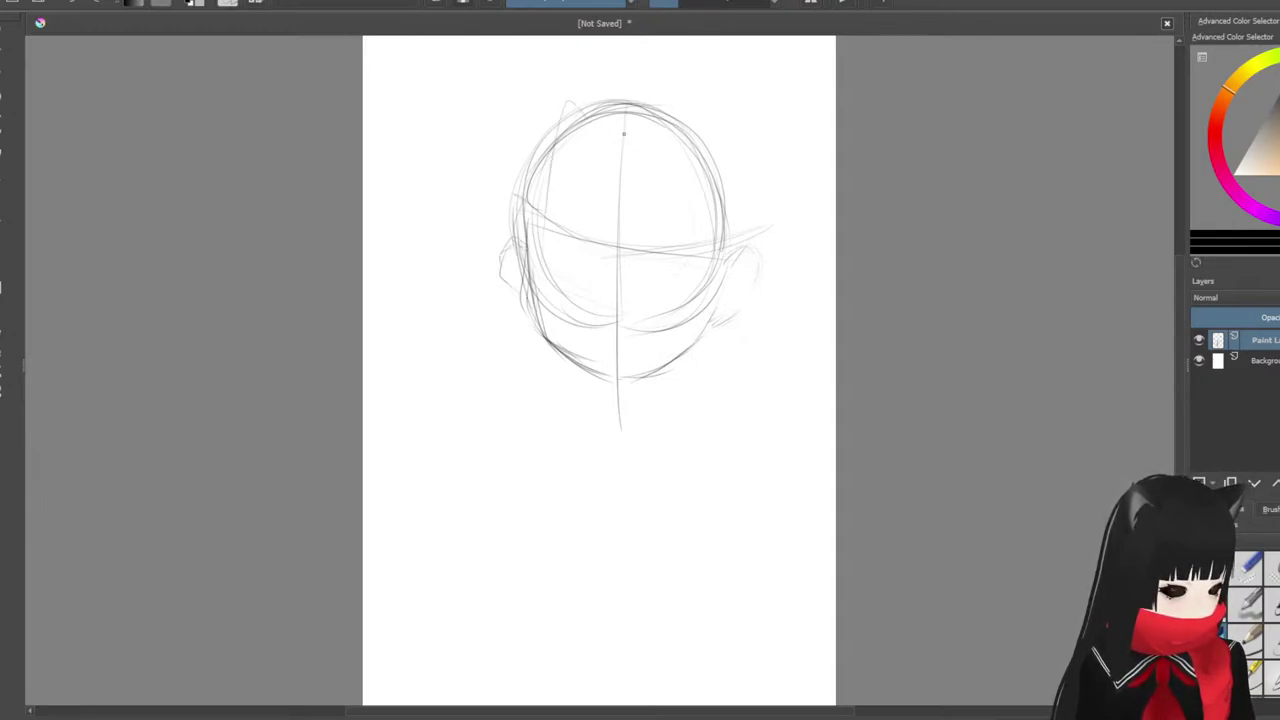
{"action": "key", "text": "ctrl+z"}
{"action": "left_click_drag", "start_coordinate": [638, 92], "coordinate": [588, 140]}
{"action": "left_click_drag", "start_coordinate": [652, 128], "coordinate": [684, 306]}
{"action": "left_click_drag", "start_coordinate": [692, 402], "coordinate": [693, 490]}
{"action": "key", "text": "ctrl+z"}
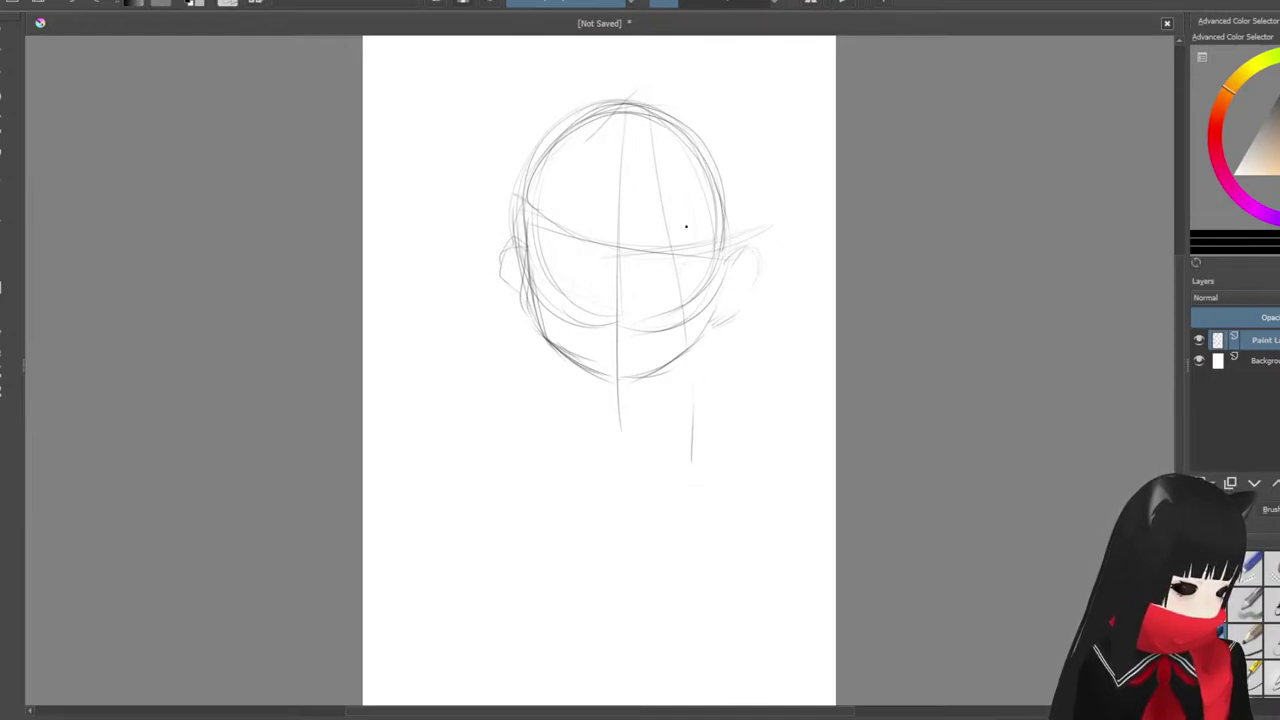
{"action": "left_click_drag", "start_coordinate": [686, 230], "coordinate": [684, 490]}
{"action": "left_click_drag", "start_coordinate": [692, 398], "coordinate": [681, 508]}
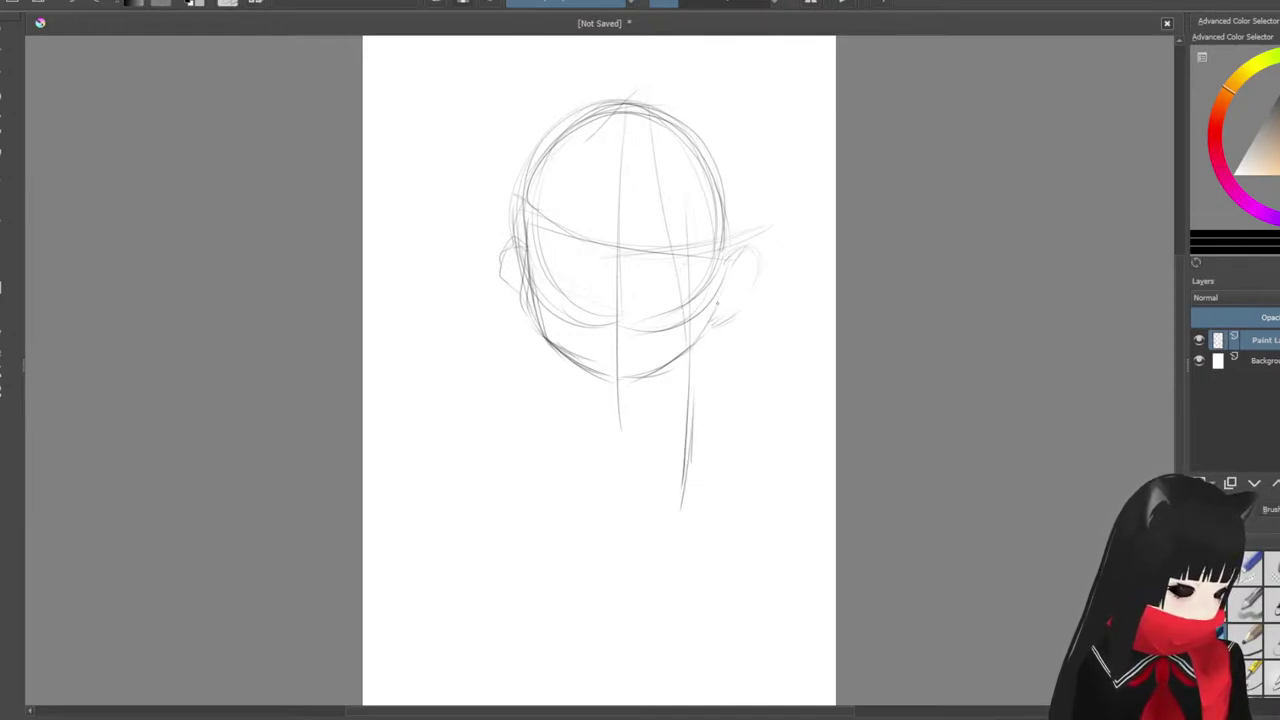
{"action": "mouse_move", "coordinate": [718, 296]}
{"action": "left_mouse_down"}
{"action": "mouse_move", "coordinate": [698, 336]}
{"action": "mouse_move", "coordinate": [637, 378]}
{"action": "left_mouse_up"}
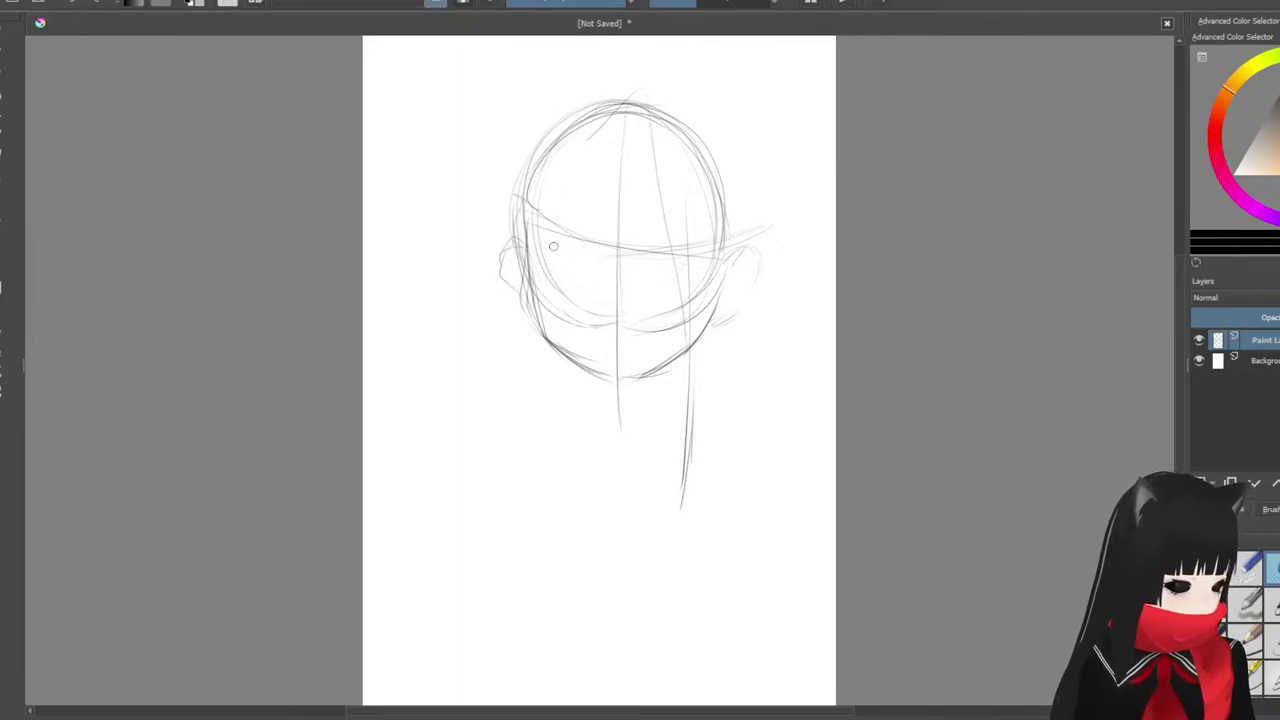
Step: Enlarge the eraser and lighten the construction lines inside the head, including the circle, centre line and brow line
{"action": "key", "text": "]"}
{"action": "key", "text": "]"}
{"action": "key", "text": "]"}
{"action": "key", "text": "]"}
{"action": "key", "text": "]"}
{"action": "key", "text": "]"}
{"action": "key", "text": "]"}
{"action": "key", "text": "]"}
{"action": "key", "text": "]"}
{"action": "key", "text": "]"}
{"action": "key", "text": "]"}
{"action": "key", "text": "]"}
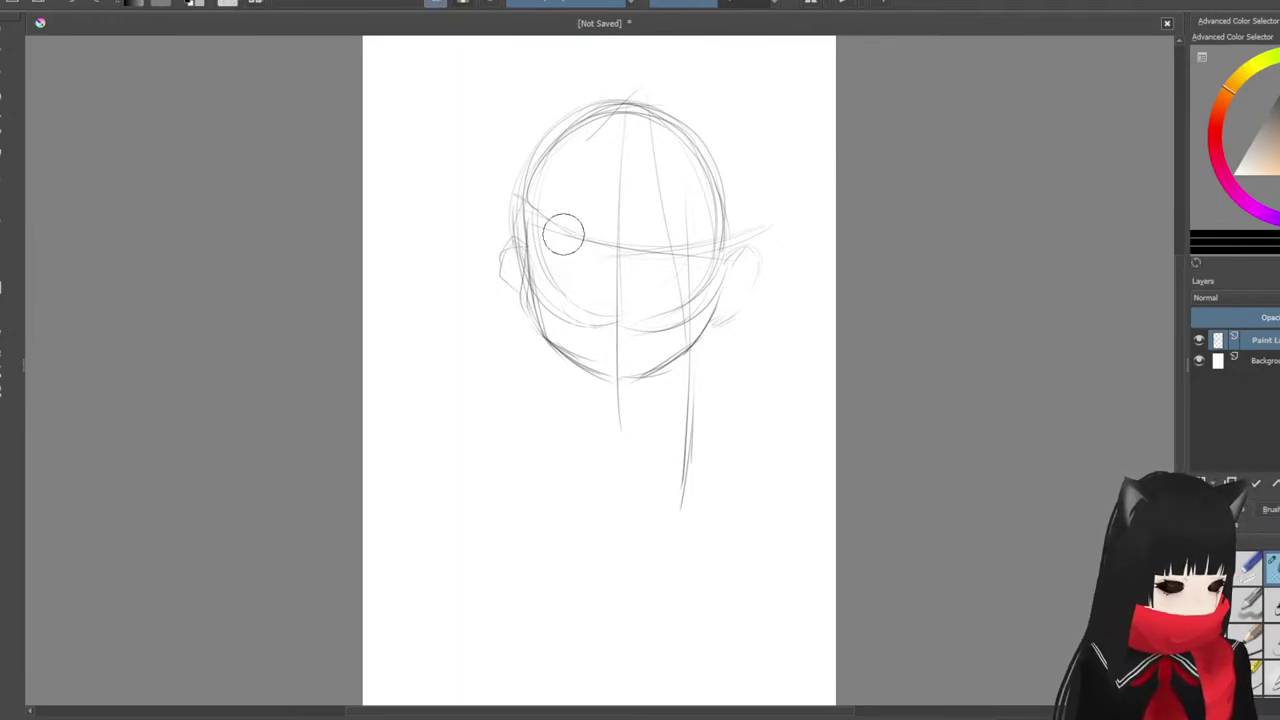
{"action": "key", "text": "]"}
{"action": "key", "text": "]"}
{"action": "mouse_move", "coordinate": [562, 224]}
{"action": "left_mouse_down"}
{"action": "mouse_move", "coordinate": [571, 334]}
{"action": "mouse_move", "coordinate": [550, 205]}
{"action": "mouse_move", "coordinate": [623, 351]}
{"action": "mouse_move", "coordinate": [654, 226]}
{"action": "mouse_move", "coordinate": [671, 232]}
{"action": "mouse_move", "coordinate": [697, 294]}
{"action": "mouse_move", "coordinate": [668, 304]}
{"action": "mouse_move", "coordinate": [651, 281]}
{"action": "mouse_move", "coordinate": [602, 274]}
{"action": "mouse_move", "coordinate": [573, 304]}
{"action": "mouse_move", "coordinate": [555, 170]}
{"action": "left_mouse_up"}
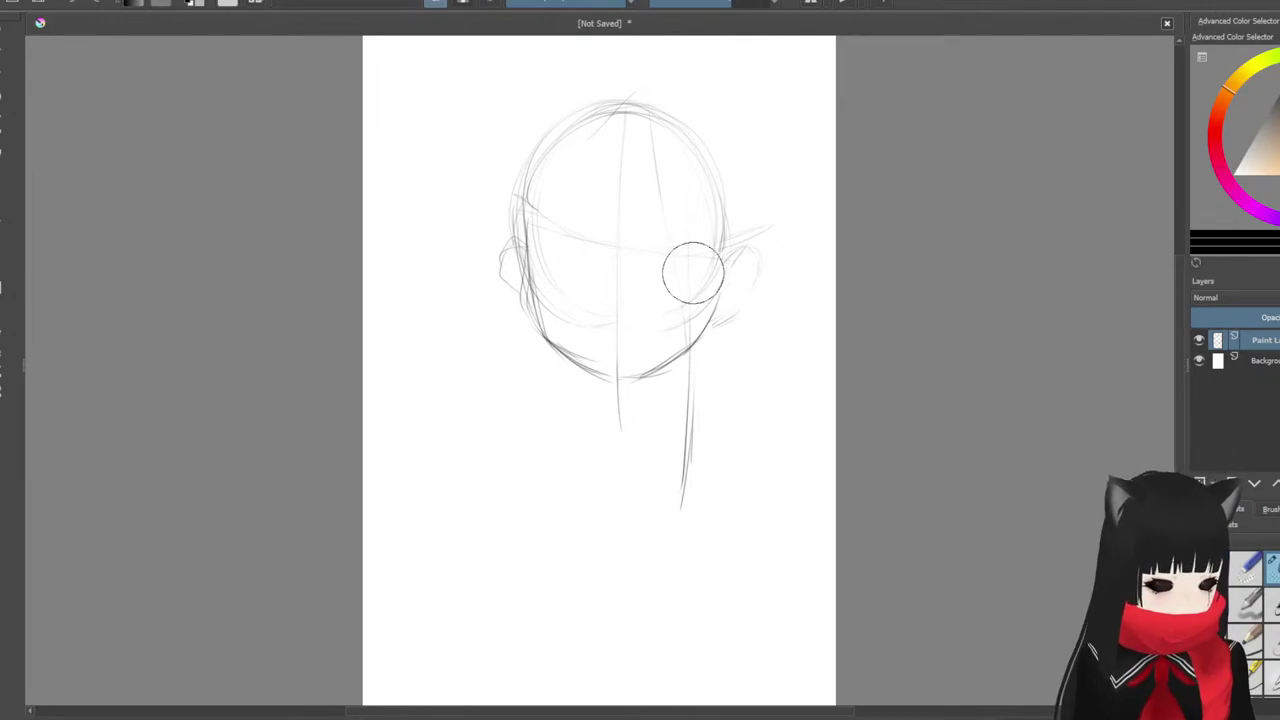
Step: Return to the sketching brush and draw long hair locks framing the right side of the face down past the chin
{"action": "left_click", "coordinate": [1250, 648]}
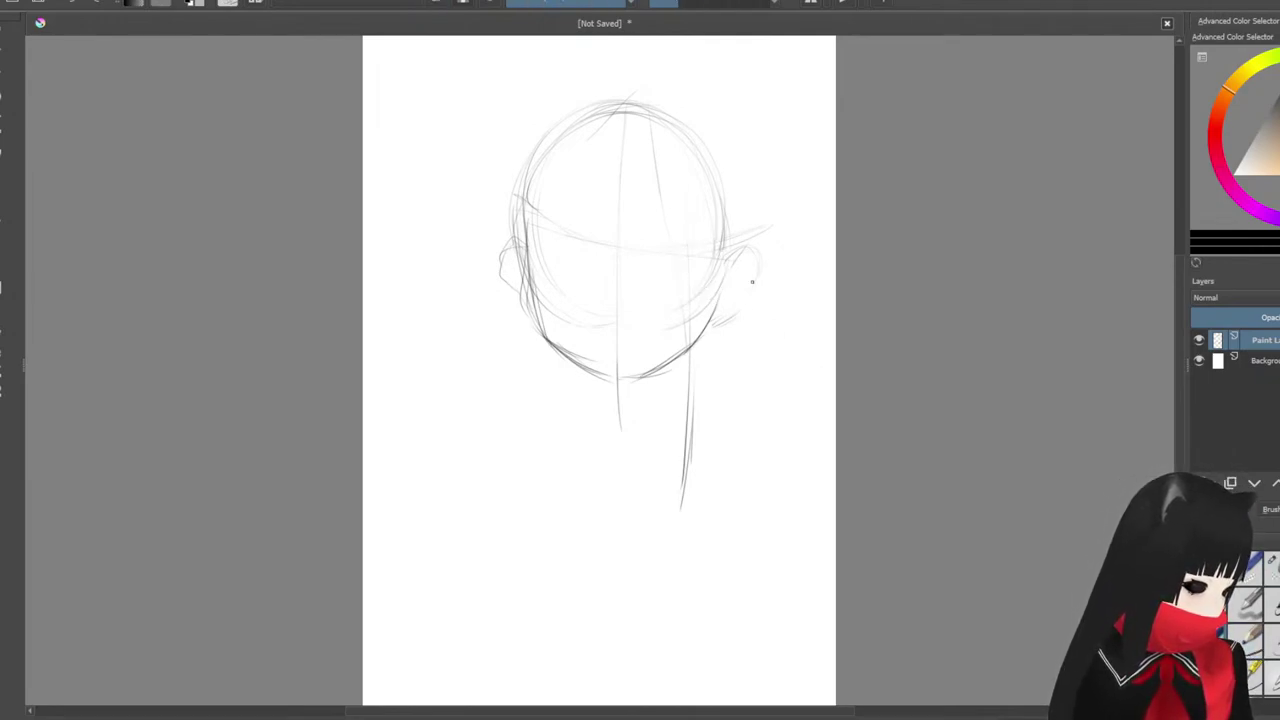
{"action": "left_click_drag", "start_coordinate": [650, 118], "coordinate": [690, 352]}
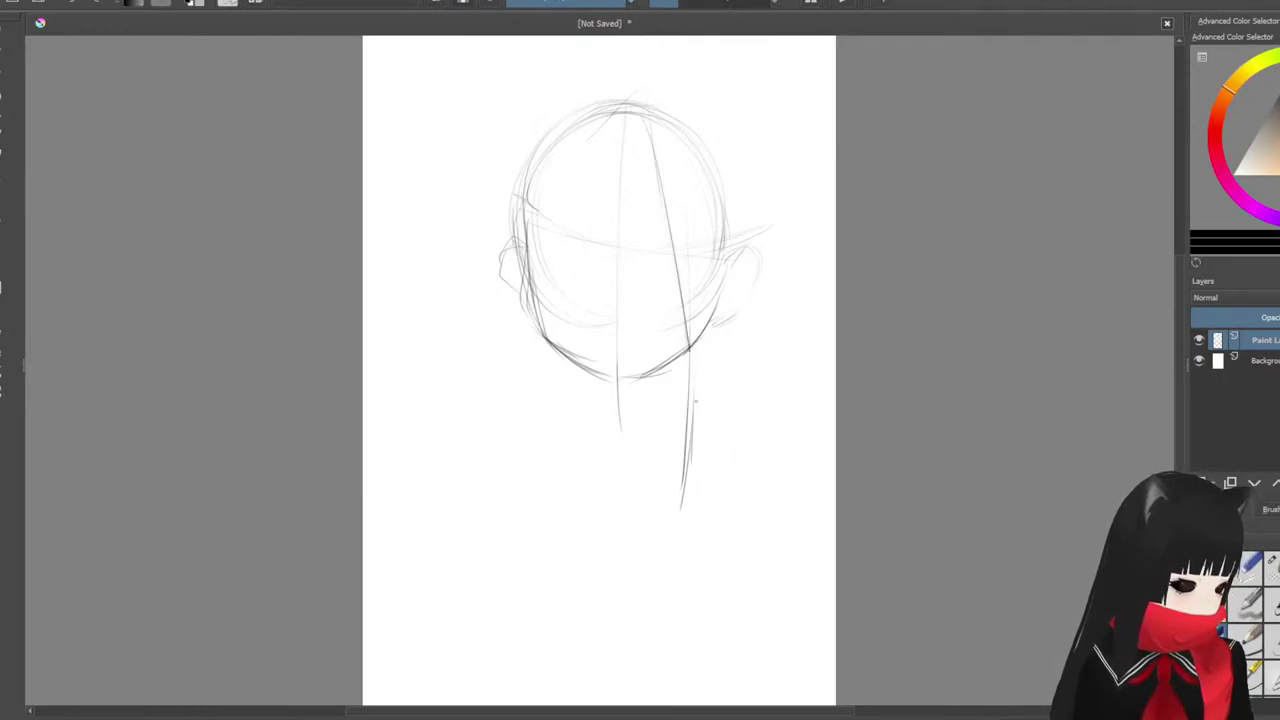
{"action": "key", "text": "ctrl+z"}
{"action": "mouse_move", "coordinate": [646, 122]}
{"action": "left_mouse_down"}
{"action": "mouse_move", "coordinate": [680, 358]}
{"action": "mouse_move", "coordinate": [685, 309]}
{"action": "mouse_move", "coordinate": [675, 515]}
{"action": "left_mouse_up"}
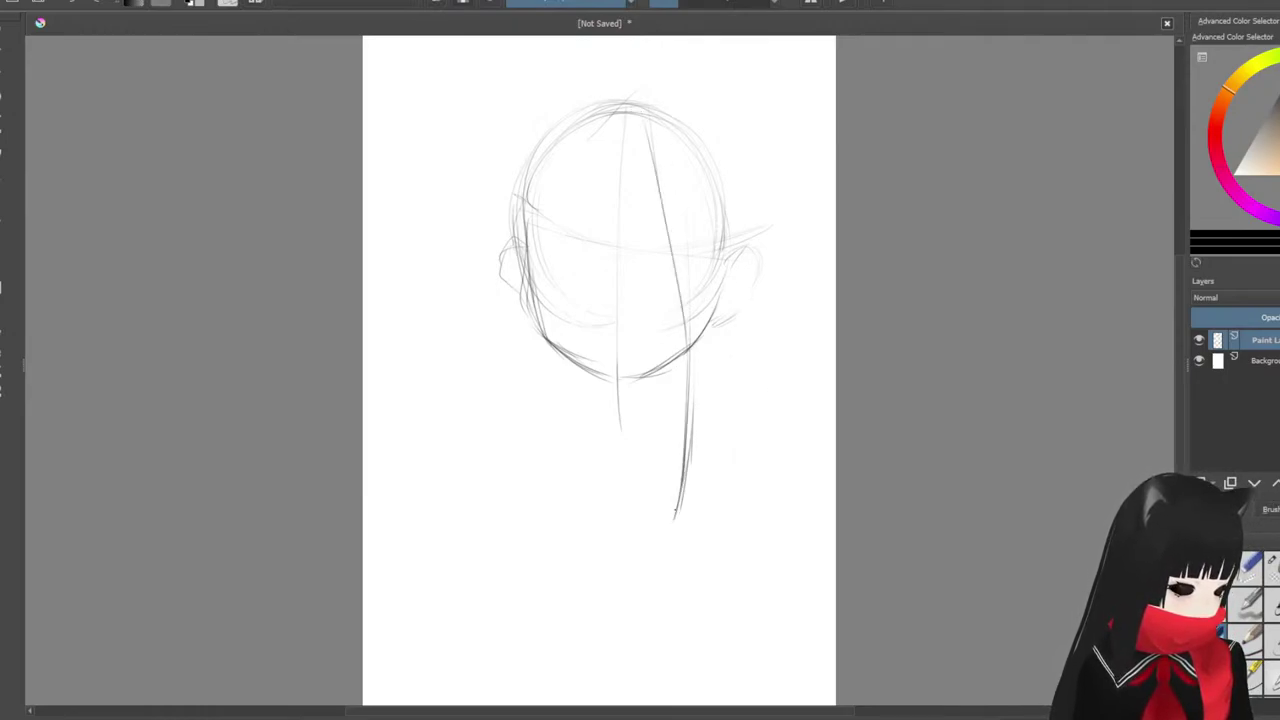
{"action": "left_click_drag", "start_coordinate": [698, 380], "coordinate": [694, 488]}
{"action": "mouse_move", "coordinate": [722, 158]}
{"action": "left_mouse_down"}
{"action": "mouse_move", "coordinate": [734, 350]}
{"action": "mouse_move", "coordinate": [738, 234]}
{"action": "left_mouse_up"}
{"action": "mouse_move", "coordinate": [738, 292]}
{"action": "left_mouse_down"}
{"action": "mouse_move", "coordinate": [728, 368]}
{"action": "mouse_move", "coordinate": [690, 460]}
{"action": "left_mouse_up"}
{"action": "left_click_drag", "start_coordinate": [706, 402], "coordinate": [697, 476]}
Step: Draw fringe strands over the left side of the forehead and looser side locks hanging beside the left ear and jaw
{"action": "mouse_move", "coordinate": [586, 140]}
{"action": "left_mouse_down"}
{"action": "mouse_move", "coordinate": [560, 178]}
{"action": "mouse_move", "coordinate": [562, 262]}
{"action": "left_mouse_up"}
{"action": "mouse_move", "coordinate": [544, 200]}
{"action": "left_mouse_down"}
{"action": "mouse_move", "coordinate": [559, 243]}
{"action": "mouse_move", "coordinate": [541, 260]}
{"action": "left_mouse_up"}
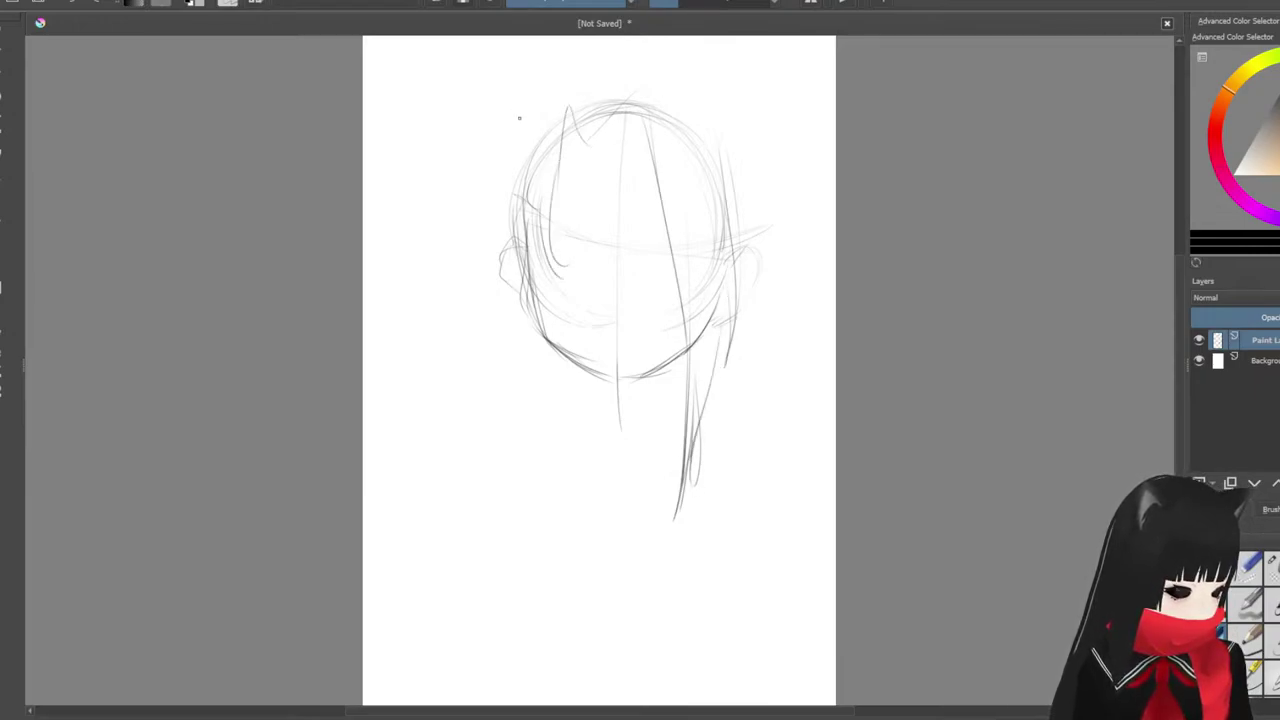
{"action": "left_click_drag", "start_coordinate": [520, 168], "coordinate": [522, 282]}
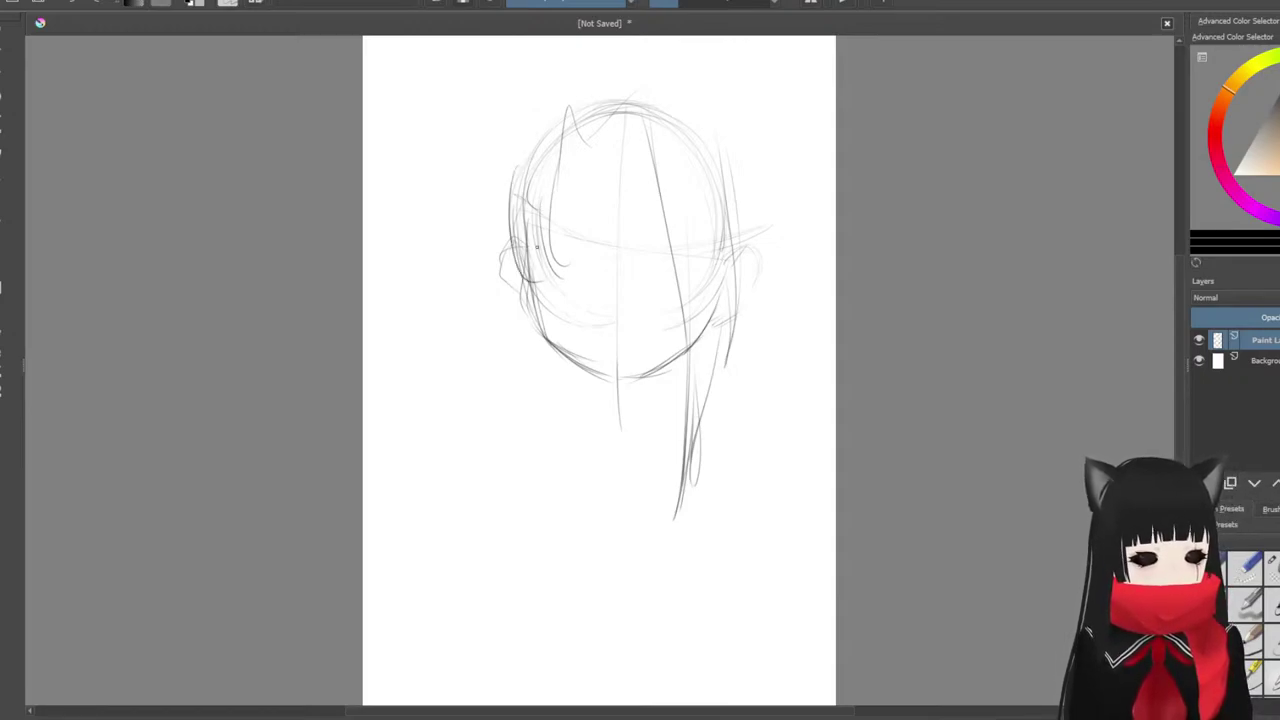
{"action": "left_click_drag", "start_coordinate": [489, 215], "coordinate": [469, 380]}
{"action": "left_click_drag", "start_coordinate": [514, 362], "coordinate": [548, 408]}
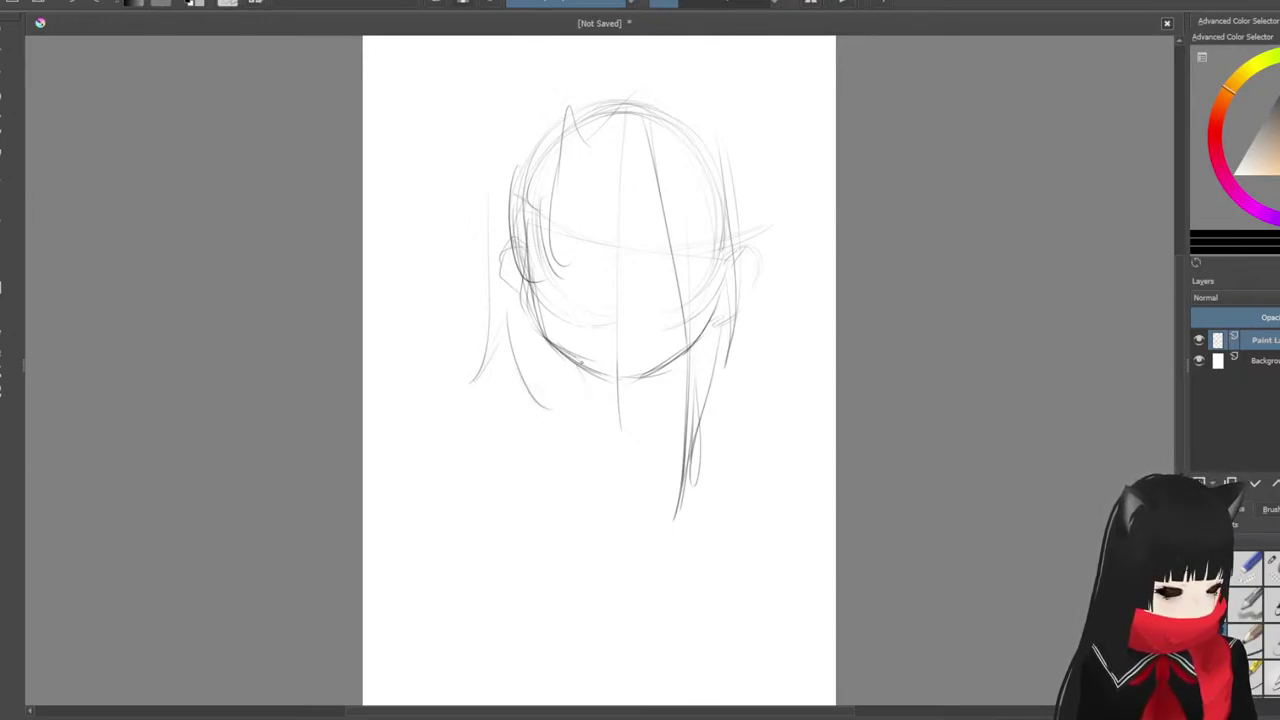
{"action": "mouse_move", "coordinate": [588, 362]}
{"action": "left_mouse_down"}
{"action": "mouse_move", "coordinate": [598, 405]}
{"action": "mouse_move", "coordinate": [530, 478]}
{"action": "left_mouse_up"}
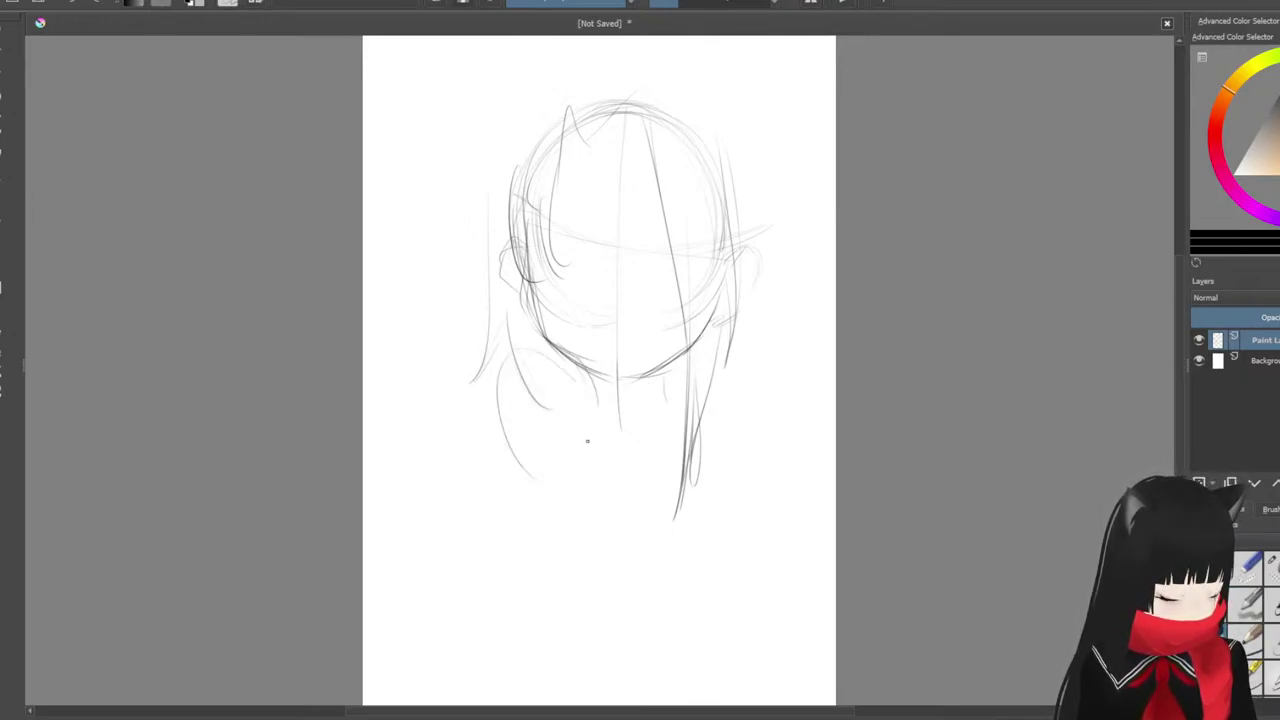
{"action": "key", "text": "ctrl+z"}
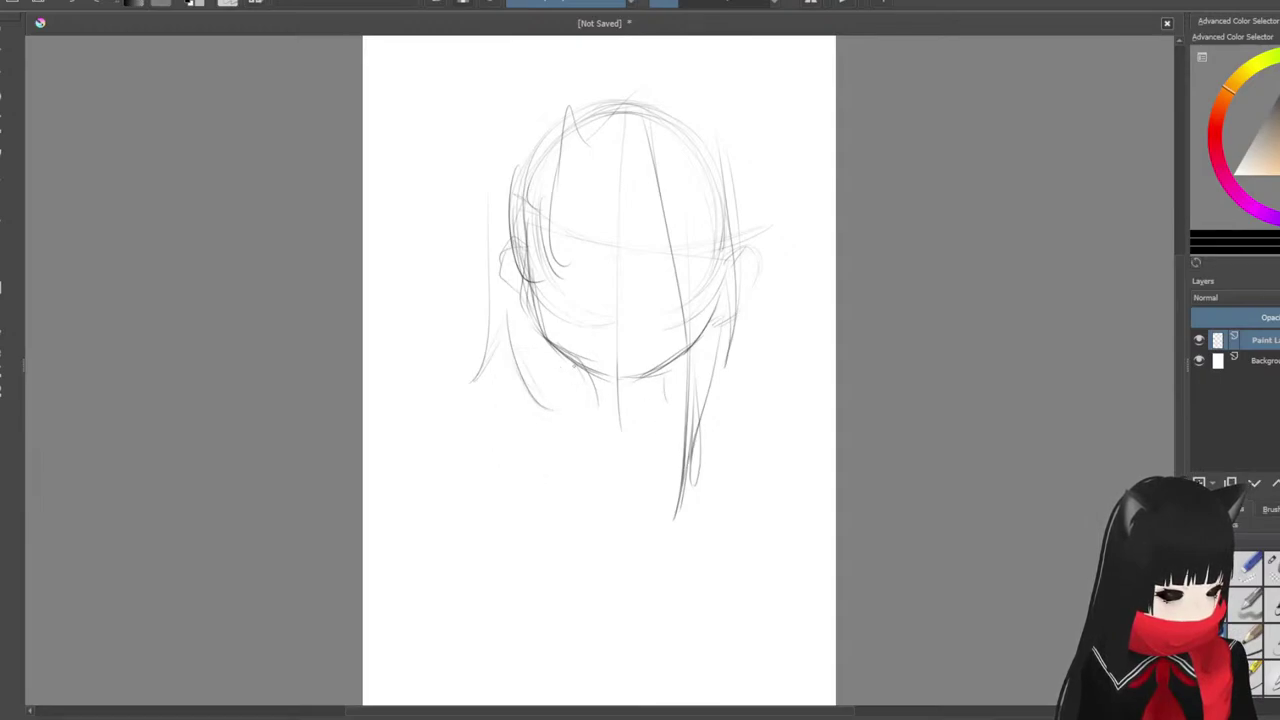
{"action": "left_click_drag", "start_coordinate": [584, 364], "coordinate": [589, 434]}
{"action": "key", "text": "ctrl+z"}
{"action": "key", "text": "ctrl+z"}
{"action": "left_click_drag", "start_coordinate": [580, 368], "coordinate": [607, 468]}
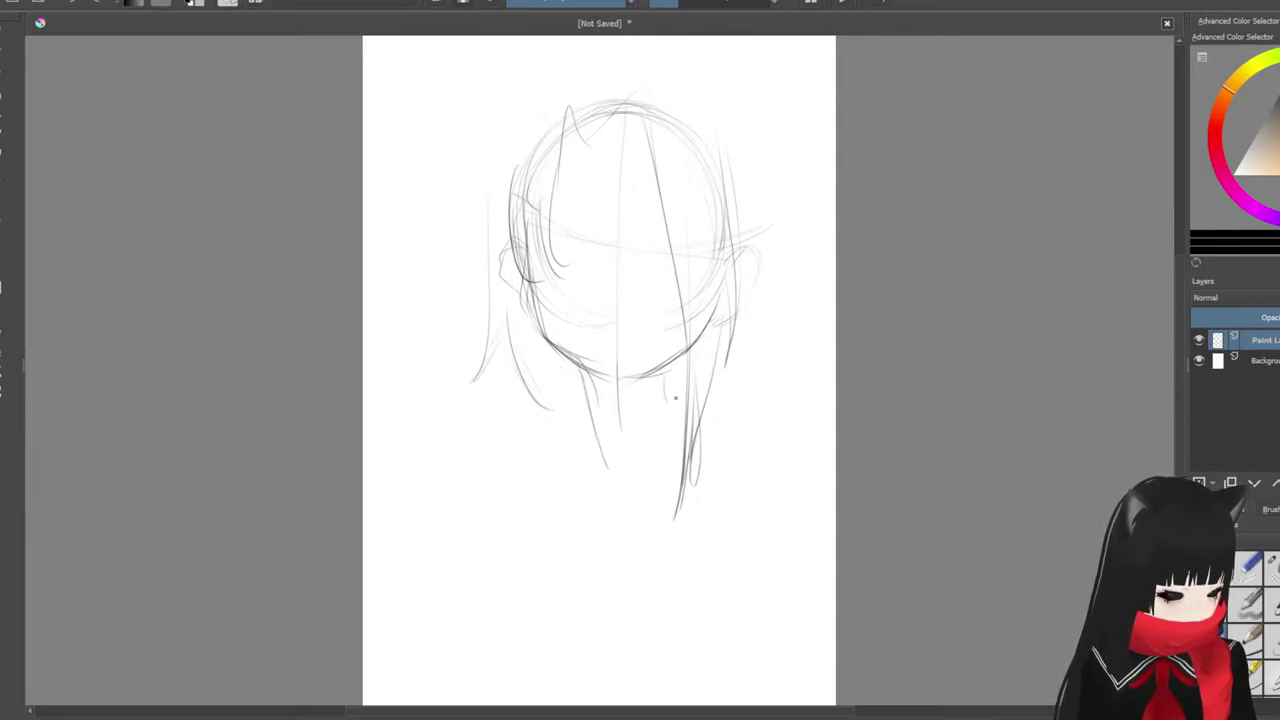
{"action": "key", "text": "ctrl+z"}
{"action": "key", "text": "ctrl+z"}
{"action": "key", "text": "ctrl+z"}
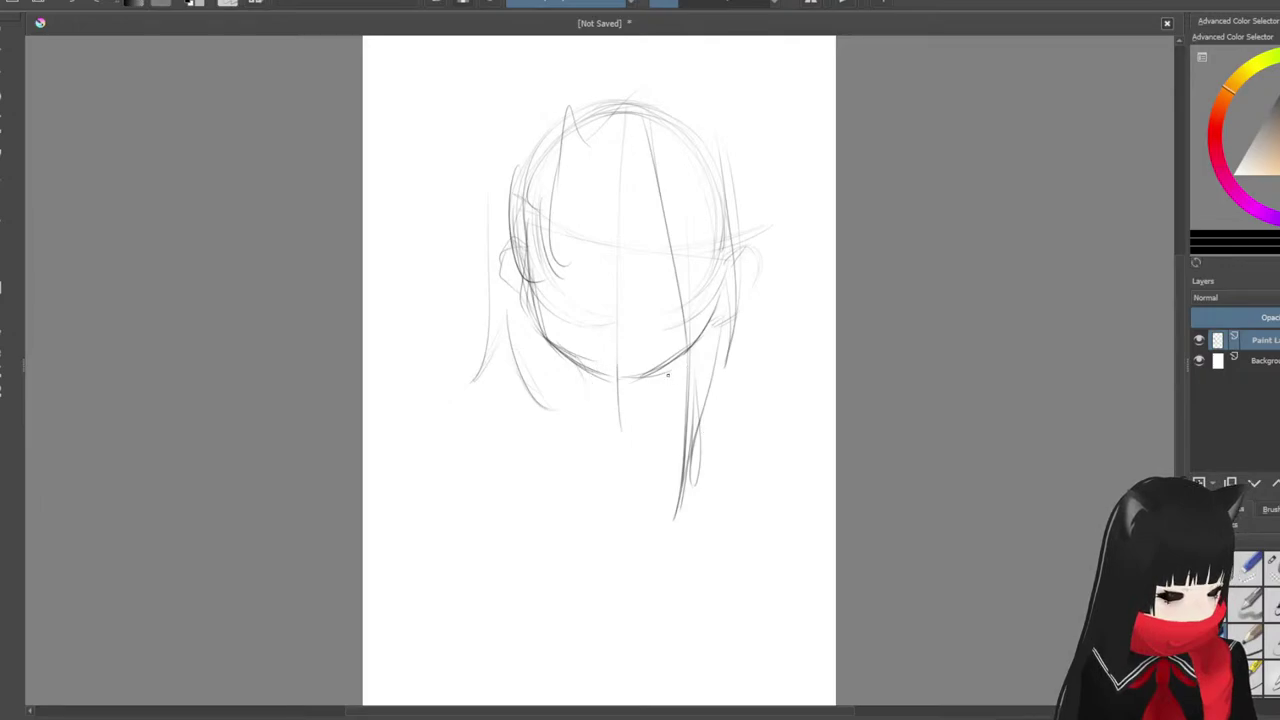
{"action": "left_click_drag", "start_coordinate": [658, 386], "coordinate": [626, 448]}
{"action": "left_click_drag", "start_coordinate": [572, 370], "coordinate": [482, 444]}
{"action": "key", "text": "ctrl+z"}
{"action": "key", "text": "ctrl+z"}
{"action": "key", "text": "ctrl+z"}
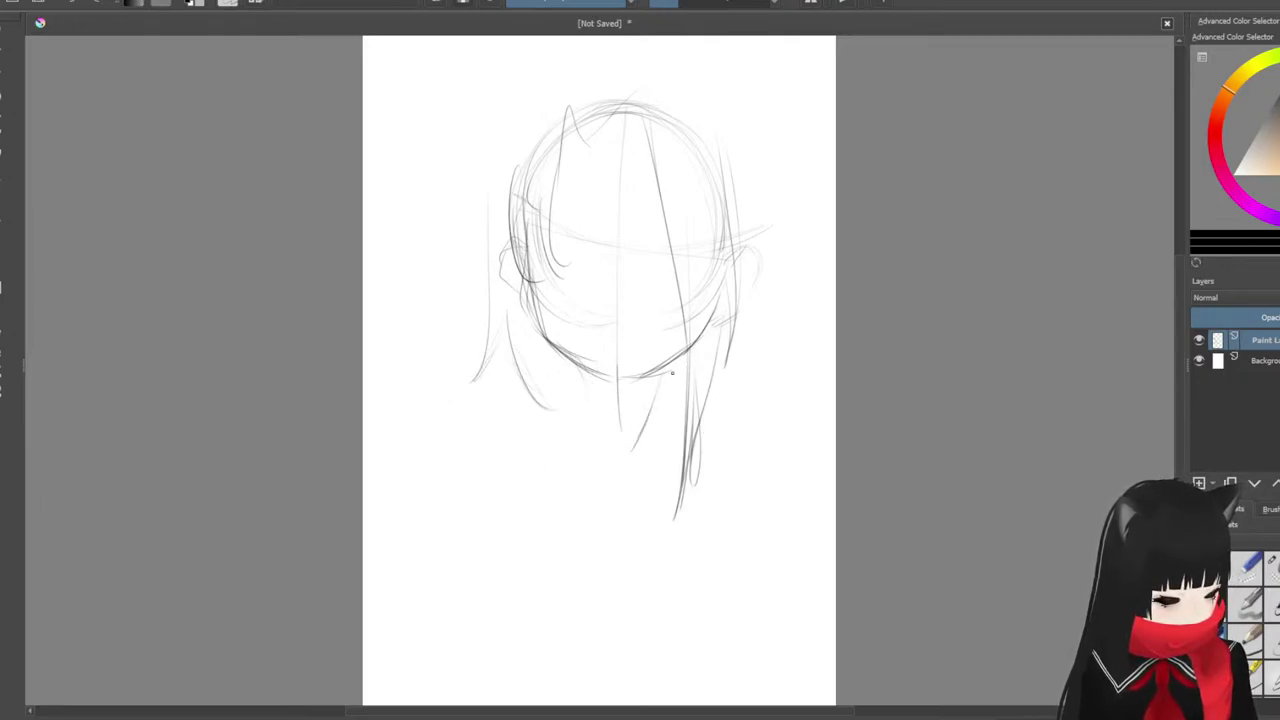
{"action": "key", "text": "ctrl+z"}
Step: Sketch both sides of the neck below the jaw and short strokes marking the outer shoulders, undoing the wider trial curves
{"action": "left_click_drag", "start_coordinate": [662, 374], "coordinate": [643, 460]}
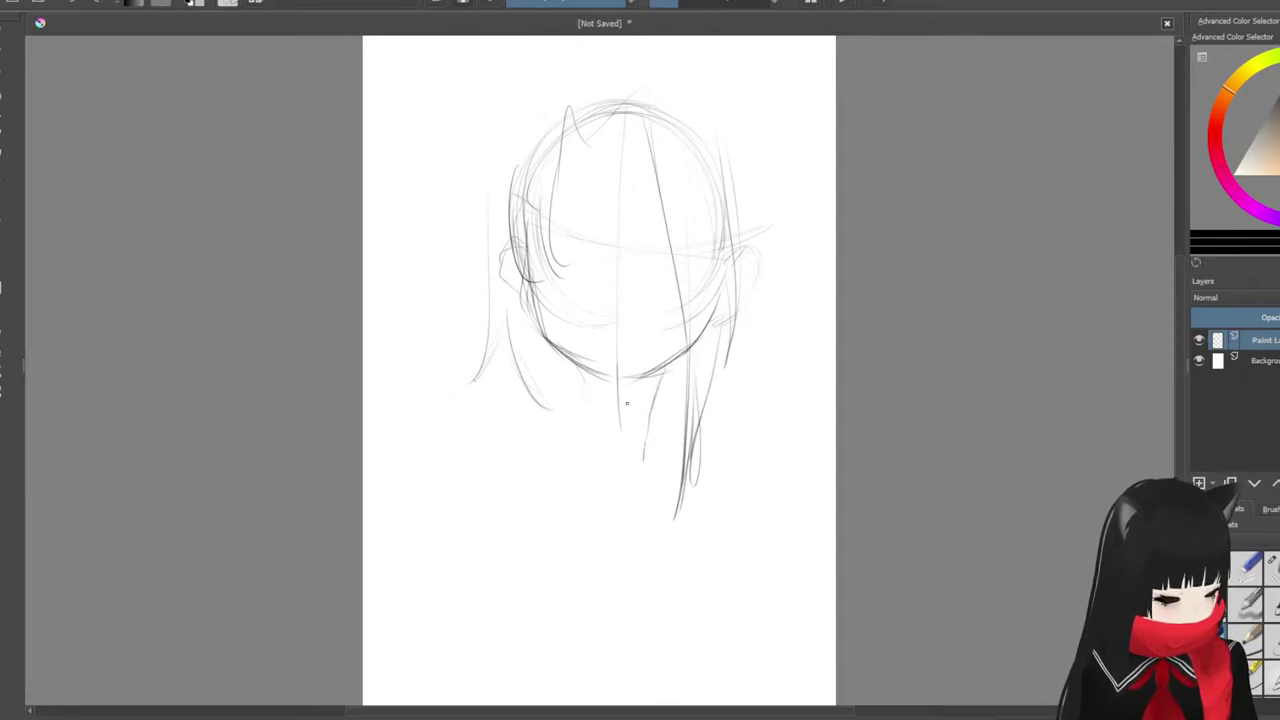
{"action": "left_click_drag", "start_coordinate": [560, 352], "coordinate": [574, 434]}
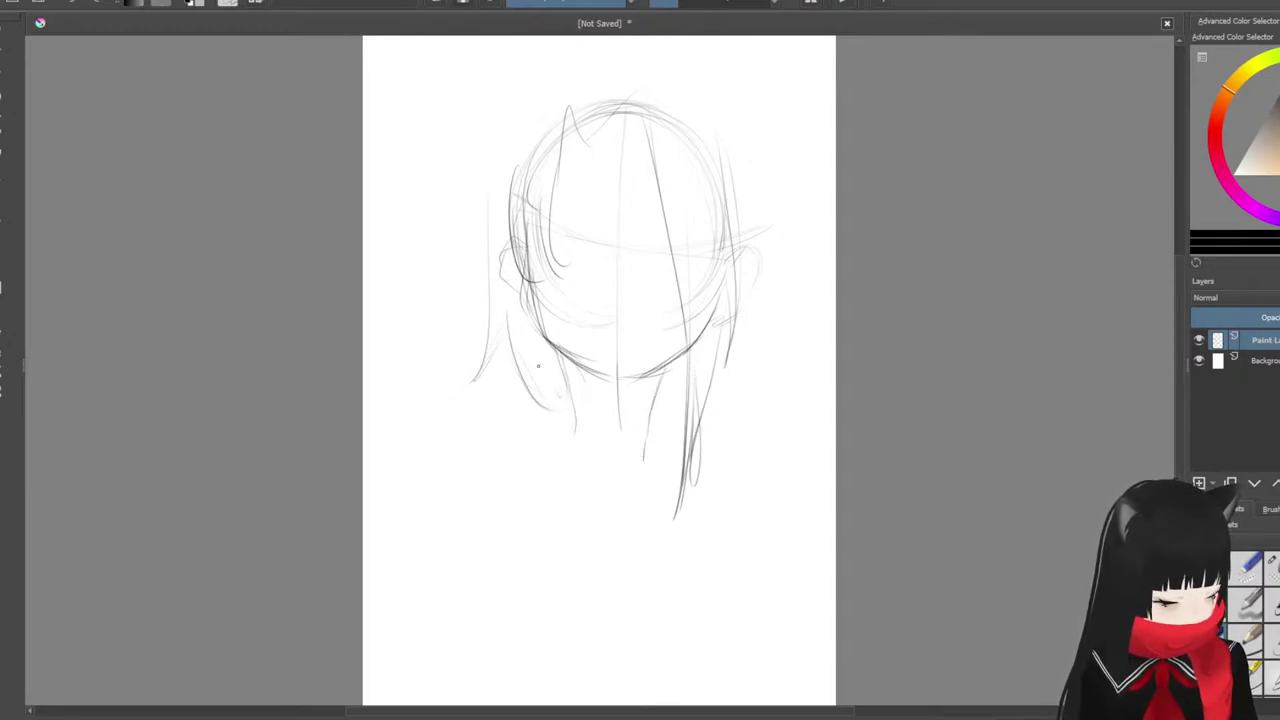
{"action": "left_click_drag", "start_coordinate": [486, 334], "coordinate": [502, 442]}
{"action": "left_click_drag", "start_coordinate": [756, 373], "coordinate": [775, 458]}
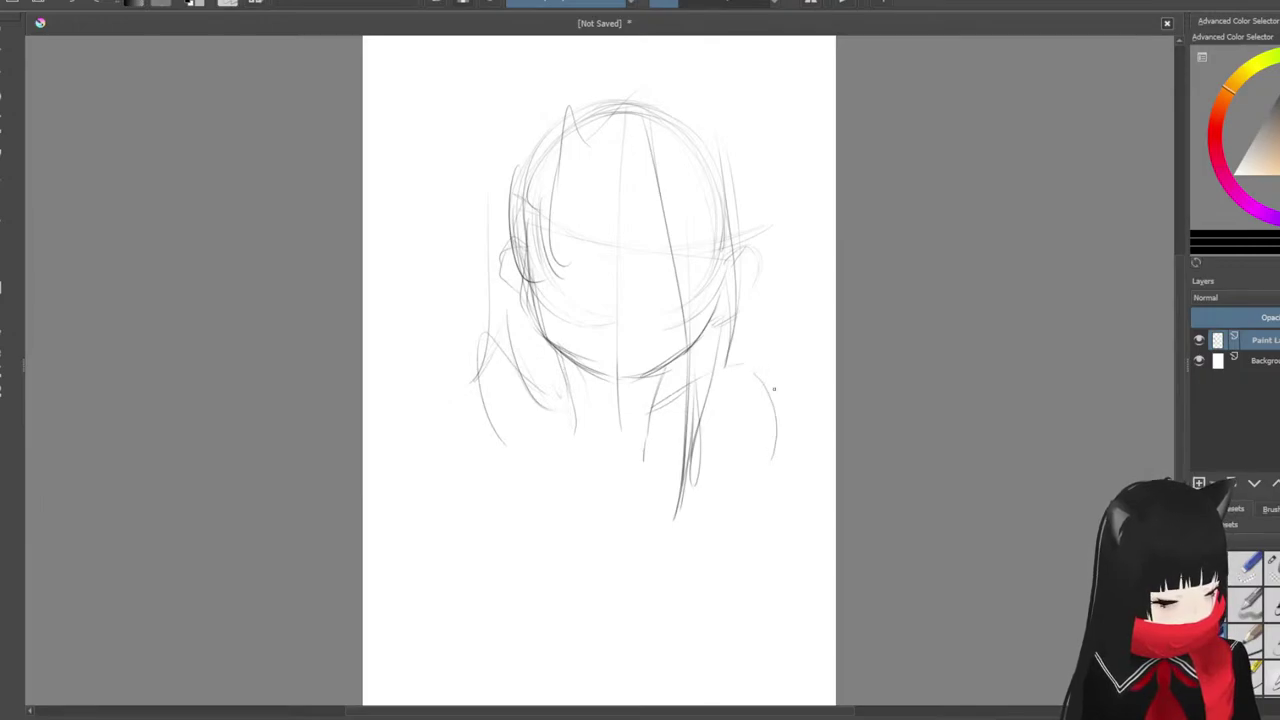
{"action": "key", "text": "ctrl+z"}
{"action": "key", "text": "ctrl+z"}
{"action": "key", "text": "ctrl+z"}
{"action": "key", "text": "ctrl+z"}
{"action": "key", "text": "ctrl+z"}
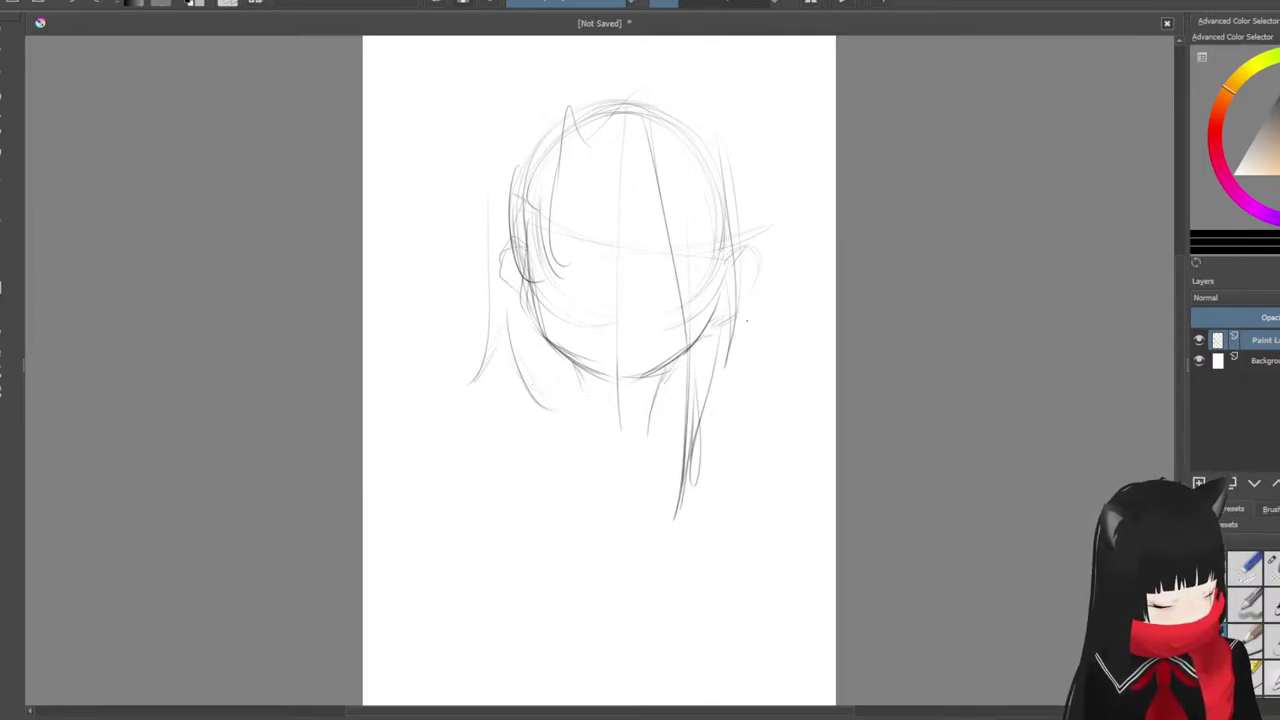
{"action": "left_click_drag", "start_coordinate": [769, 368], "coordinate": [755, 416]}
{"action": "left_click_drag", "start_coordinate": [482, 374], "coordinate": [476, 424]}
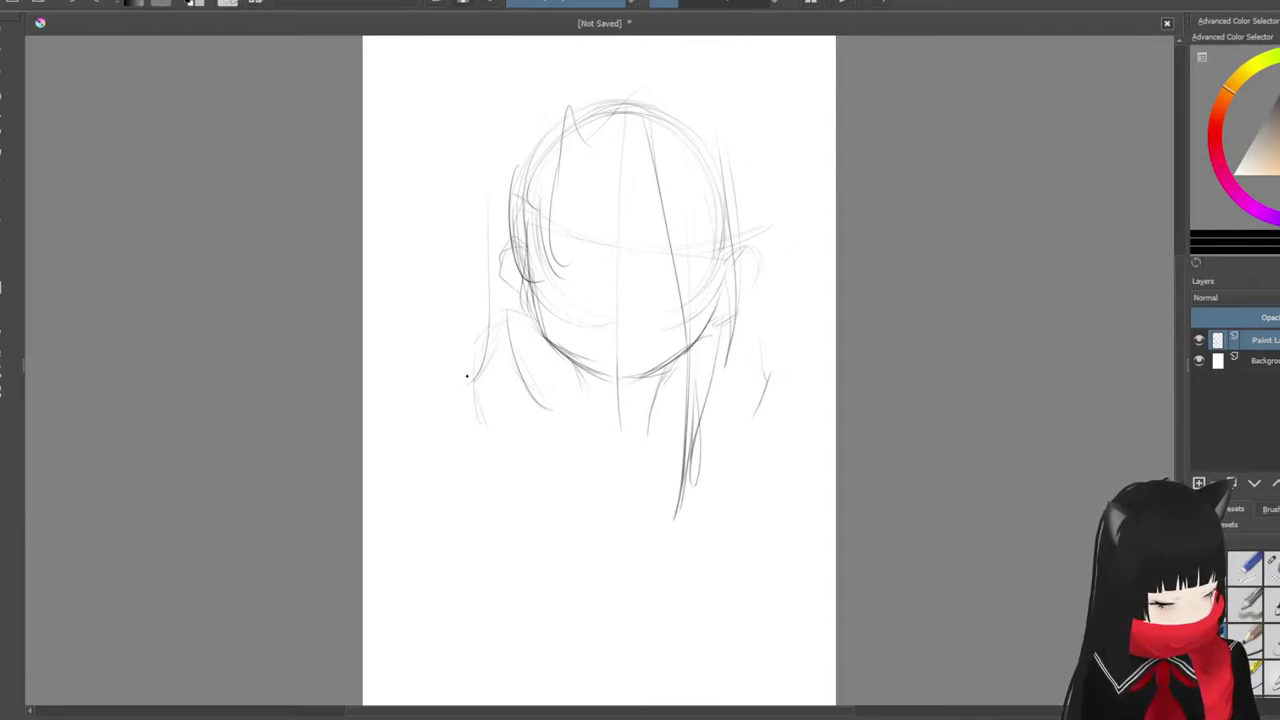
Step: Outline both shoulders and upper arms, tapering the strokes inward below the head
{"action": "mouse_move", "coordinate": [730, 342]}
{"action": "left_mouse_down"}
{"action": "mouse_move", "coordinate": [756, 401]}
{"action": "mouse_move", "coordinate": [700, 500]}
{"action": "left_mouse_up"}
{"action": "mouse_move", "coordinate": [476, 336]}
{"action": "left_mouse_down"}
{"action": "mouse_move", "coordinate": [470, 388]}
{"action": "mouse_move", "coordinate": [494, 484]}
{"action": "left_mouse_up"}
{"action": "left_click_drag", "start_coordinate": [515, 437], "coordinate": [531, 467]}
{"action": "left_click_drag", "start_coordinate": [718, 432], "coordinate": [697, 484]}
Step: Draw the outer side contours below the arms, flaring outward toward the lower part of the canvas
{"action": "mouse_move", "coordinate": [524, 460]}
{"action": "left_mouse_down"}
{"action": "mouse_move", "coordinate": [505, 545]}
{"action": "mouse_move", "coordinate": [509, 558]}
{"action": "mouse_move", "coordinate": [511, 531]}
{"action": "mouse_move", "coordinate": [530, 598]}
{"action": "left_mouse_up"}
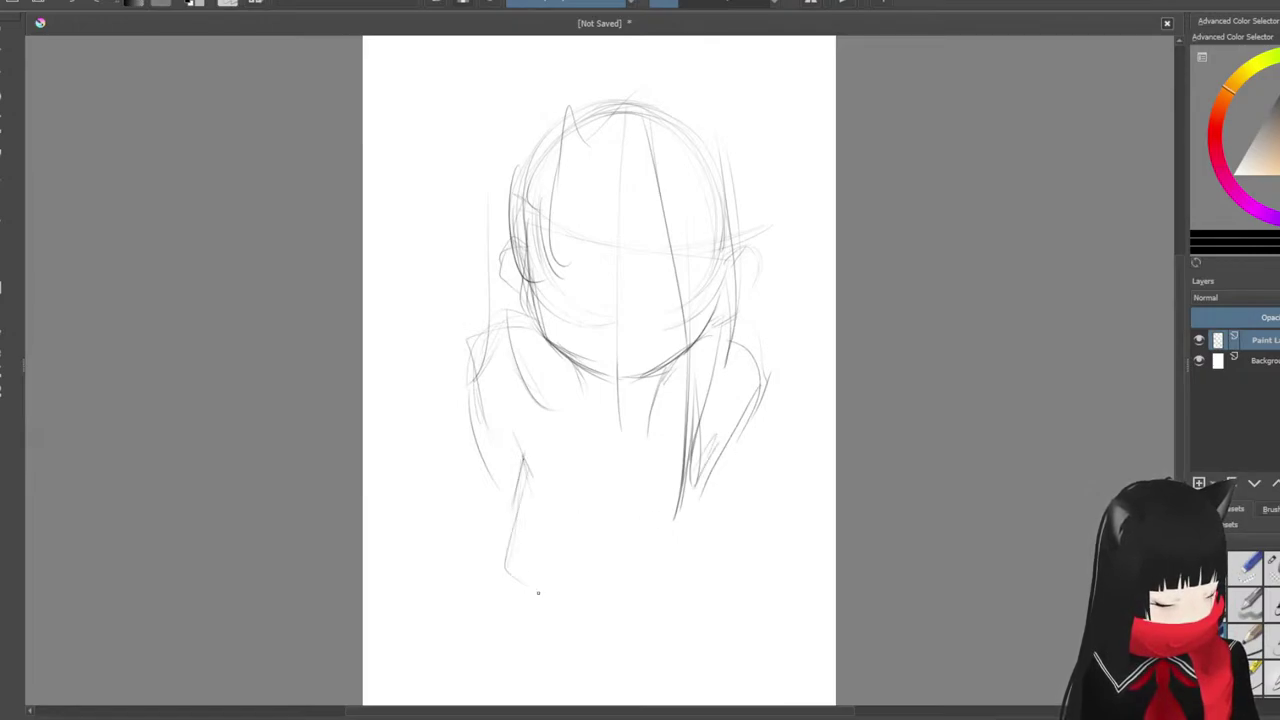
{"action": "left_click_drag", "start_coordinate": [716, 460], "coordinate": [700, 508]}
{"action": "mouse_move", "coordinate": [524, 488]}
{"action": "left_mouse_down"}
{"action": "mouse_move", "coordinate": [512, 548]}
{"action": "mouse_move", "coordinate": [522, 595]}
{"action": "left_mouse_up"}
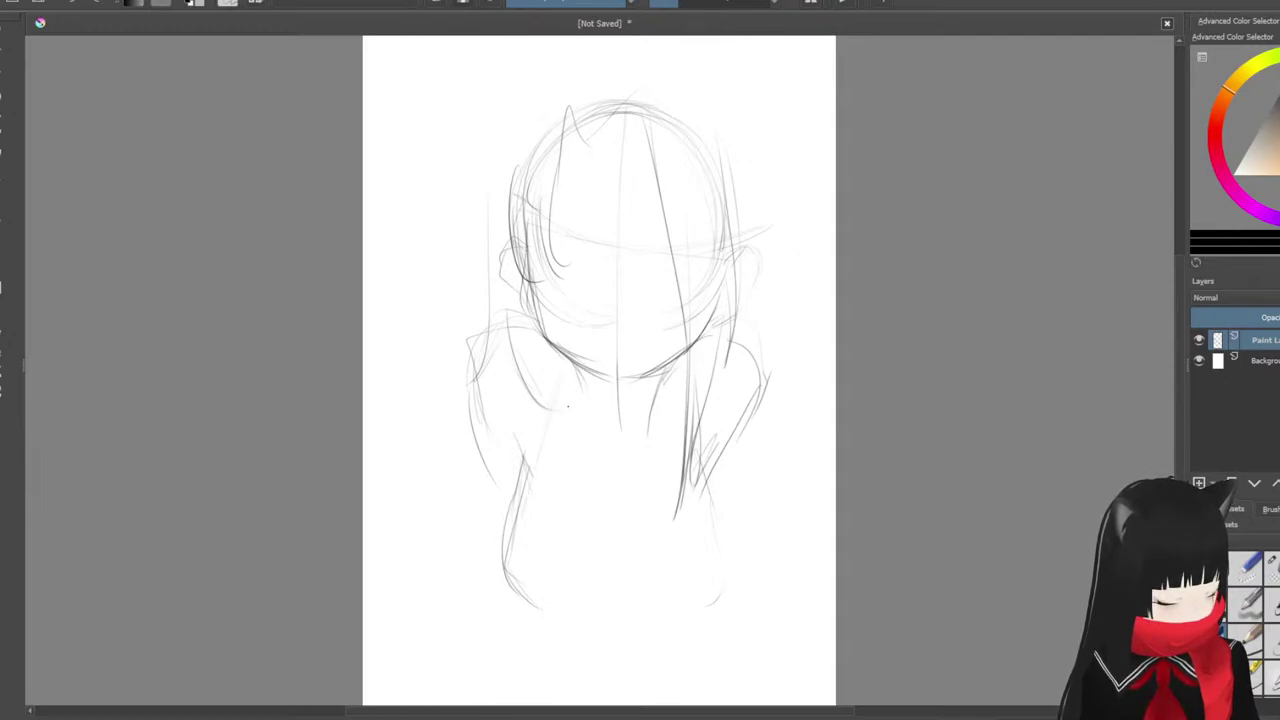
Step: Draw a tall inner outline from below the jaw down to a curved base, and reinforce the left arm contour
{"action": "mouse_move", "coordinate": [573, 366]}
{"action": "left_mouse_down"}
{"action": "mouse_move", "coordinate": [547, 504]}
{"action": "mouse_move", "coordinate": [563, 580]}
{"action": "mouse_move", "coordinate": [612, 606]}
{"action": "mouse_move", "coordinate": [672, 593]}
{"action": "left_mouse_up"}
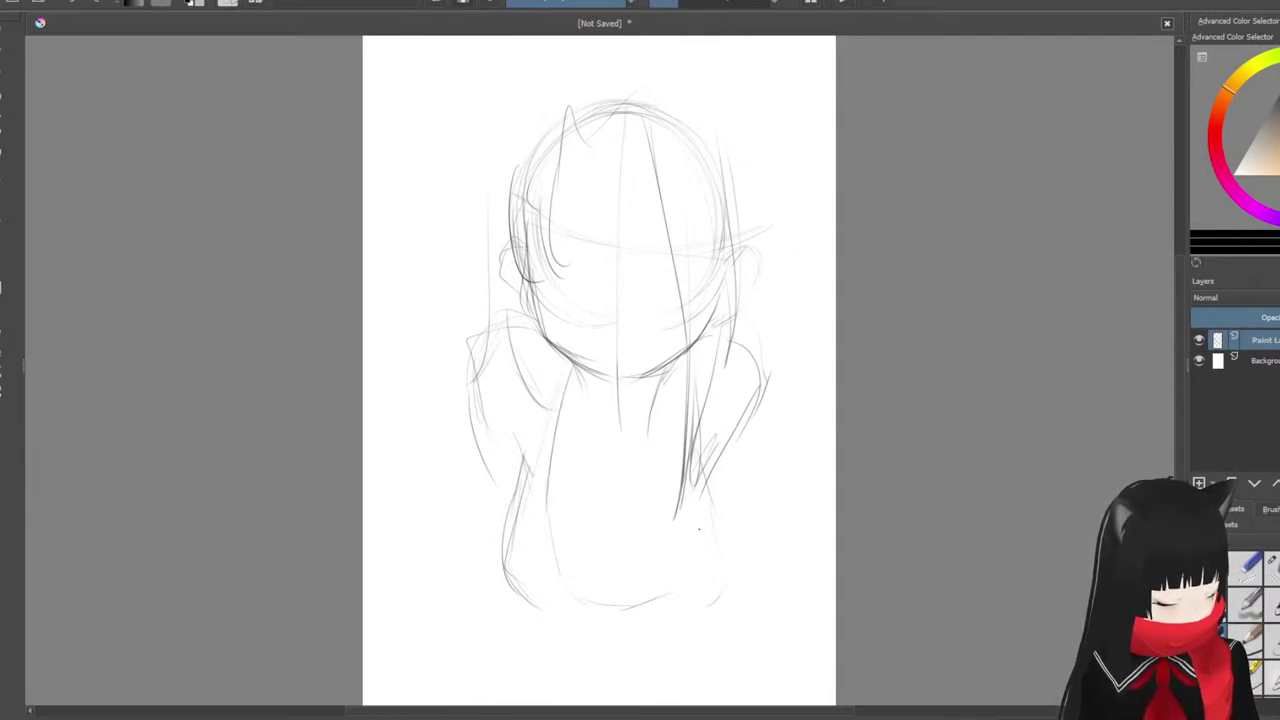
{"action": "left_click_drag", "start_coordinate": [686, 394], "coordinate": [702, 508]}
{"action": "left_click_drag", "start_coordinate": [512, 532], "coordinate": [512, 586]}
{"action": "left_click_drag", "start_coordinate": [472, 342], "coordinate": [494, 424]}
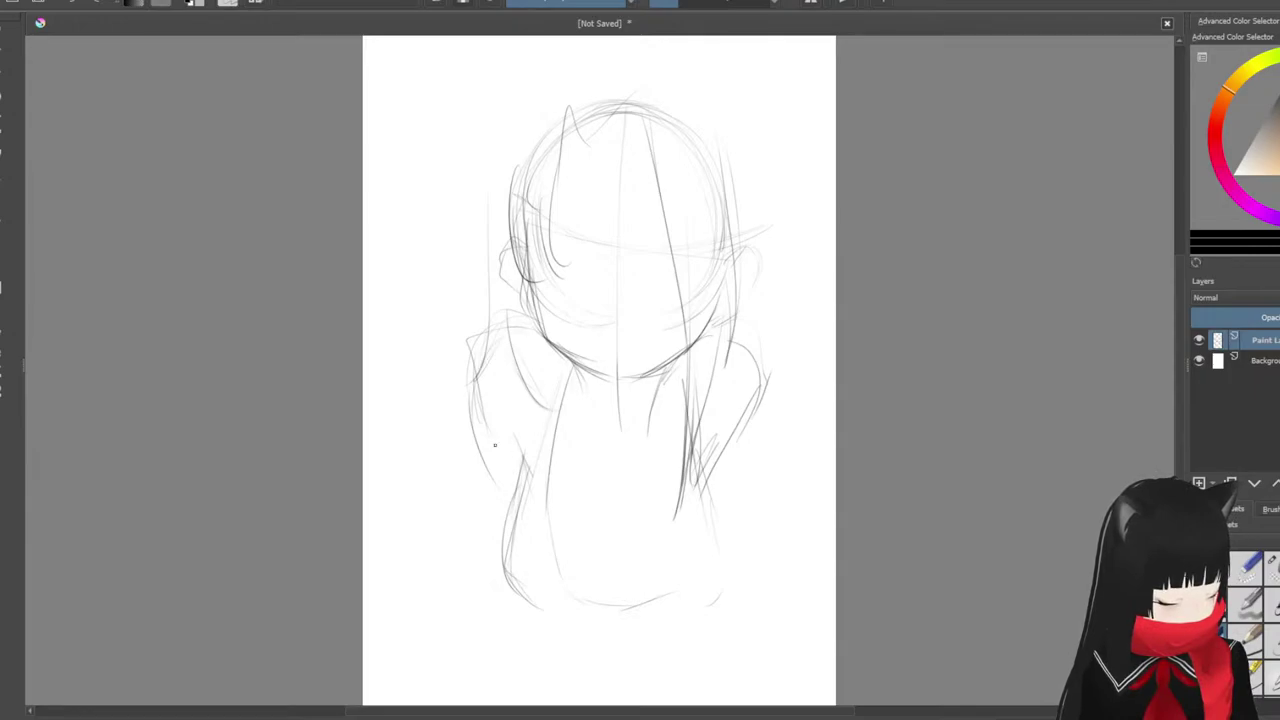
{"action": "left_click_drag", "start_coordinate": [486, 364], "coordinate": [478, 460]}
{"action": "left_click_drag", "start_coordinate": [705, 449], "coordinate": [713, 503]}
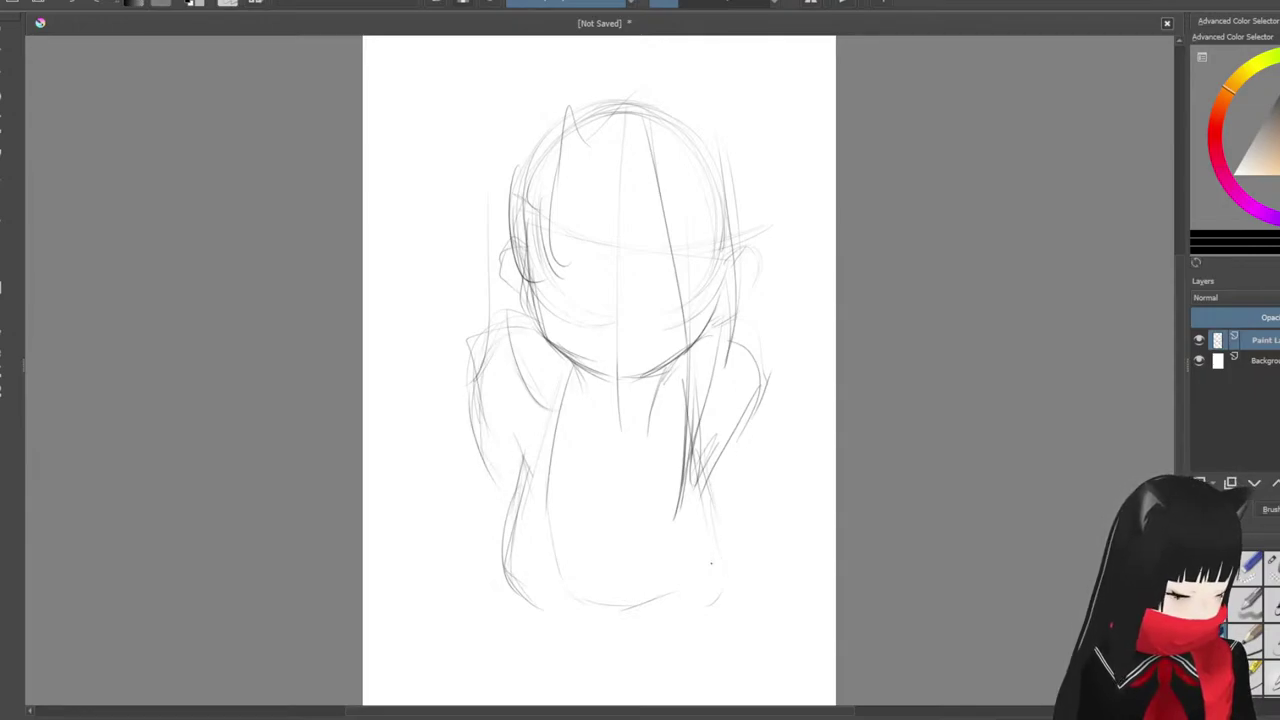
{"action": "mouse_move", "coordinate": [558, 576]}
{"action": "left_mouse_down"}
{"action": "mouse_move", "coordinate": [569, 545]}
{"action": "mouse_move", "coordinate": [613, 575]}
{"action": "mouse_move", "coordinate": [680, 588]}
{"action": "left_mouse_up"}
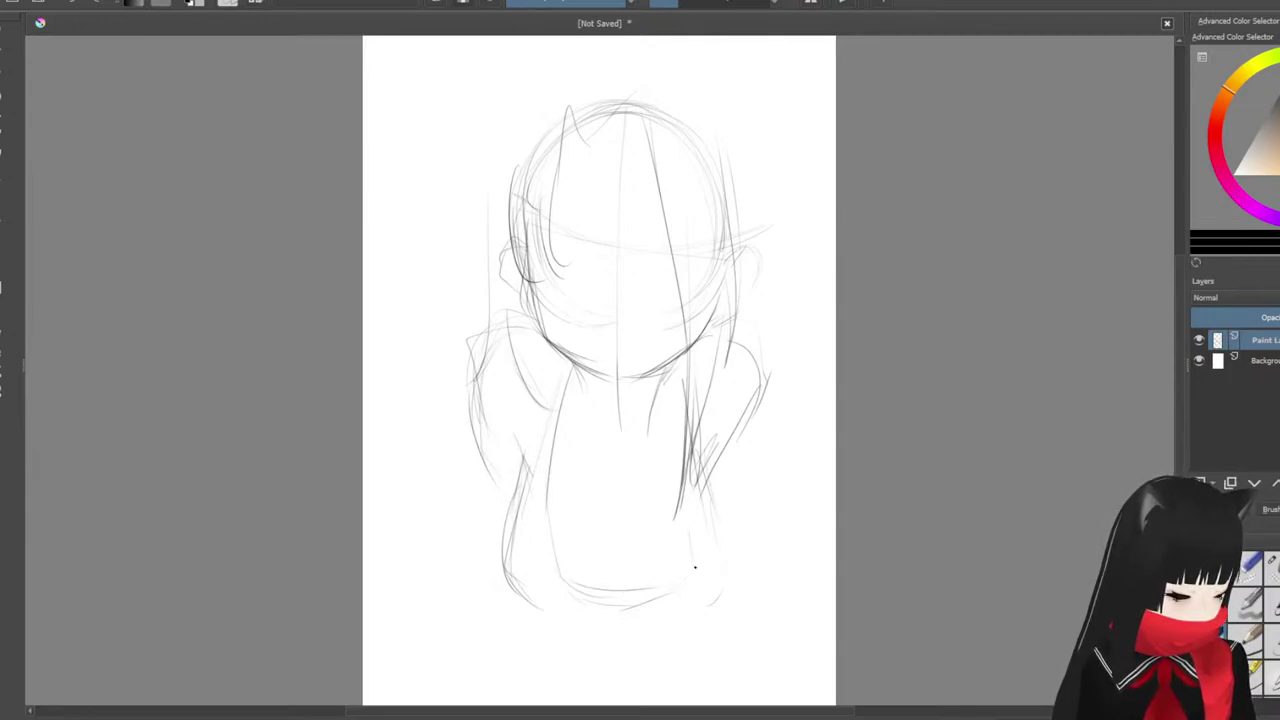
{"action": "left_click_drag", "start_coordinate": [690, 432], "coordinate": [700, 570]}
Step: Extend the flared outer contours on both sides and join them in a rounded bottom edge, redrawing the right side in one sweep
{"action": "mouse_move", "coordinate": [672, 390]}
{"action": "left_mouse_down"}
{"action": "mouse_move", "coordinate": [708, 534]}
{"action": "mouse_move", "coordinate": [734, 552]}
{"action": "left_mouse_up"}
{"action": "left_click_drag", "start_coordinate": [704, 450], "coordinate": [742, 584]}
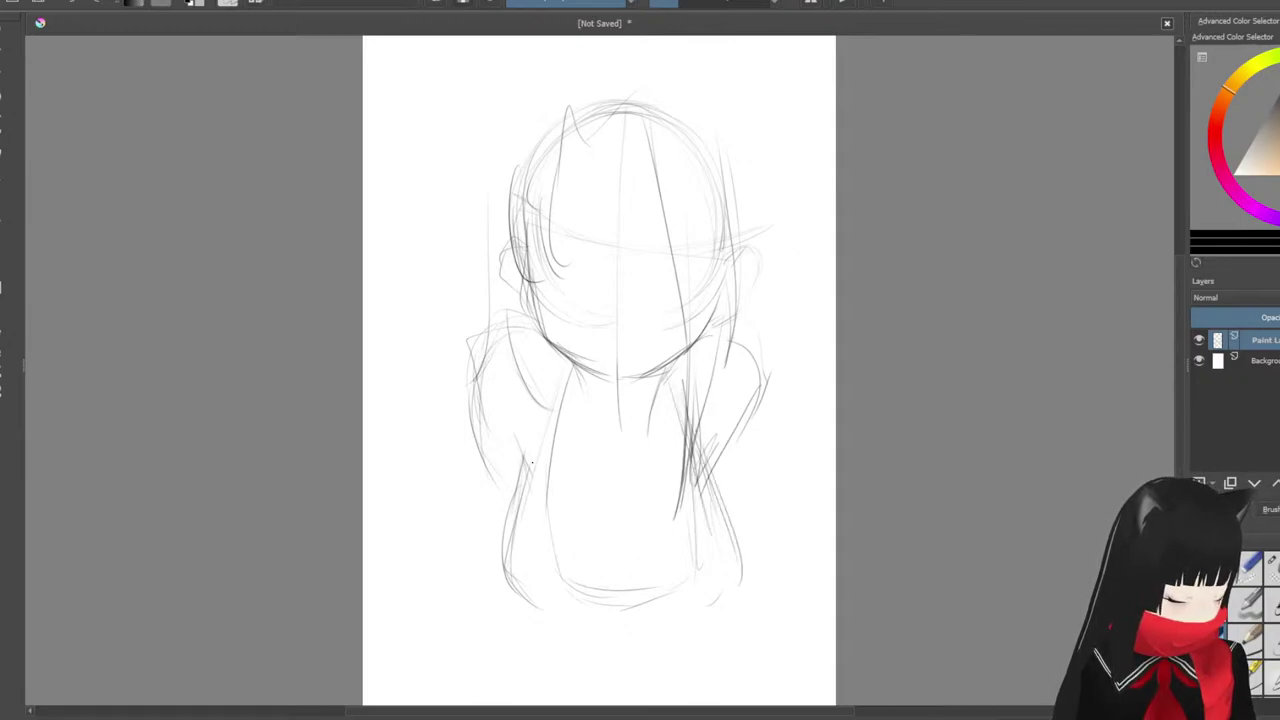
{"action": "left_click_drag", "start_coordinate": [516, 500], "coordinate": [500, 598]}
{"action": "left_click_drag", "start_coordinate": [504, 520], "coordinate": [514, 626]}
{"action": "mouse_move", "coordinate": [504, 545]}
{"action": "left_mouse_down"}
{"action": "mouse_move", "coordinate": [532, 647]}
{"action": "mouse_move", "coordinate": [576, 659]}
{"action": "left_mouse_up"}
{"action": "mouse_move", "coordinate": [522, 630]}
{"action": "left_mouse_down"}
{"action": "mouse_move", "coordinate": [634, 653]}
{"action": "mouse_move", "coordinate": [680, 640]}
{"action": "left_mouse_up"}
{"action": "left_click_drag", "start_coordinate": [743, 557], "coordinate": [686, 652]}
{"action": "key", "text": "ctrl+z"}
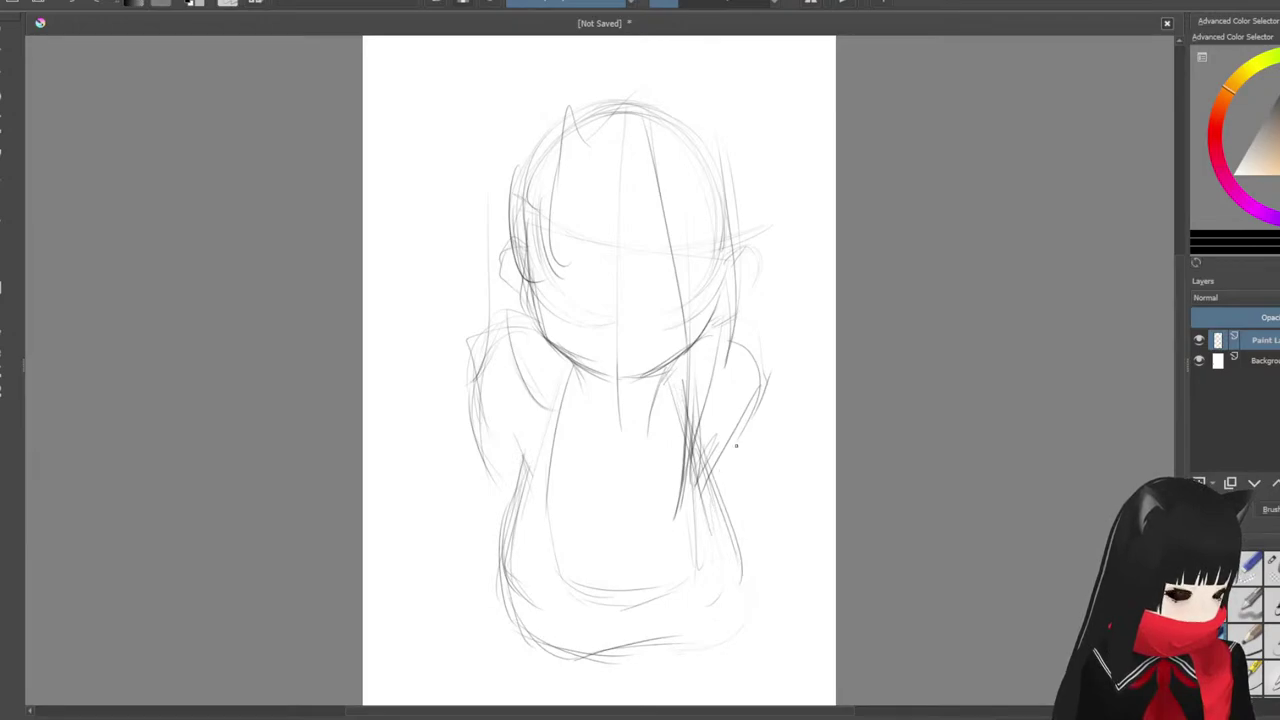
{"action": "key", "text": "ctrl+z"}
{"action": "key", "text": "ctrl+z"}
{"action": "mouse_move", "coordinate": [702, 450]}
{"action": "left_mouse_down"}
{"action": "mouse_move", "coordinate": [750, 580]}
{"action": "mouse_move", "coordinate": [686, 636]}
{"action": "mouse_move", "coordinate": [618, 658]}
{"action": "left_mouse_up"}
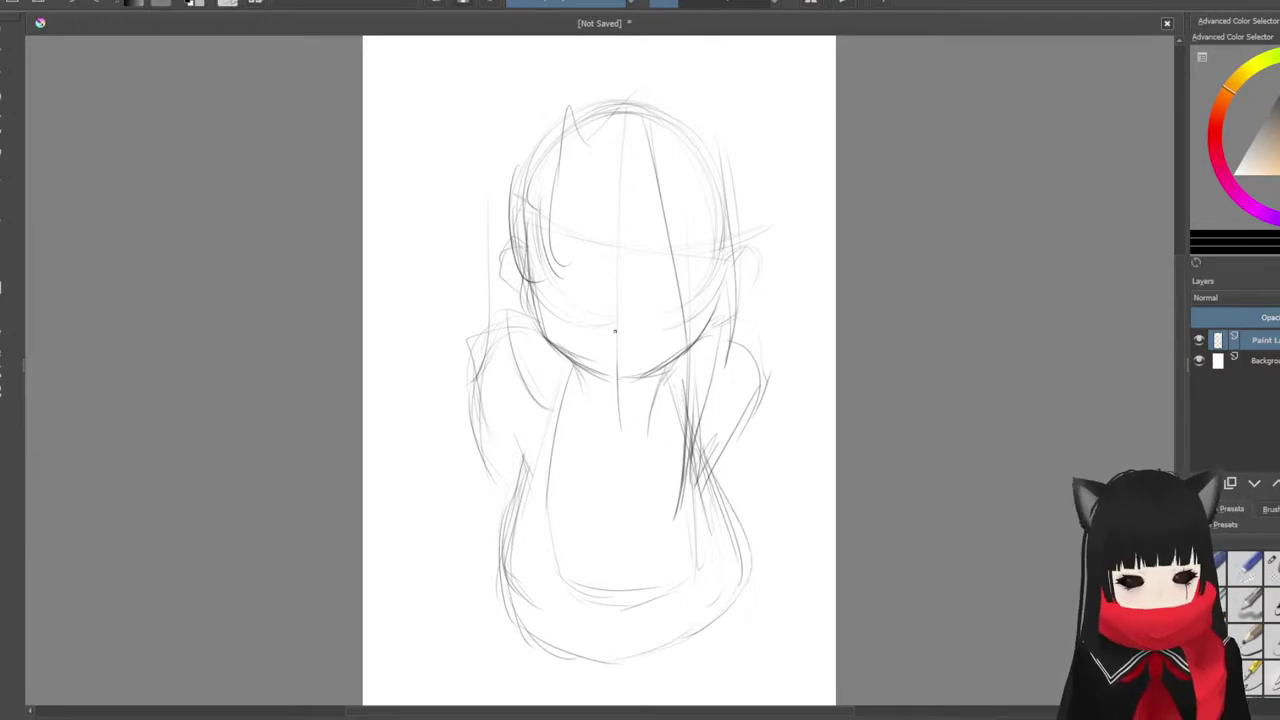
Step: Try to sketch large rounded shapes extending outward from both sides of the lower body
{"action": "left_click_drag", "start_coordinate": [714, 504], "coordinate": [704, 628]}
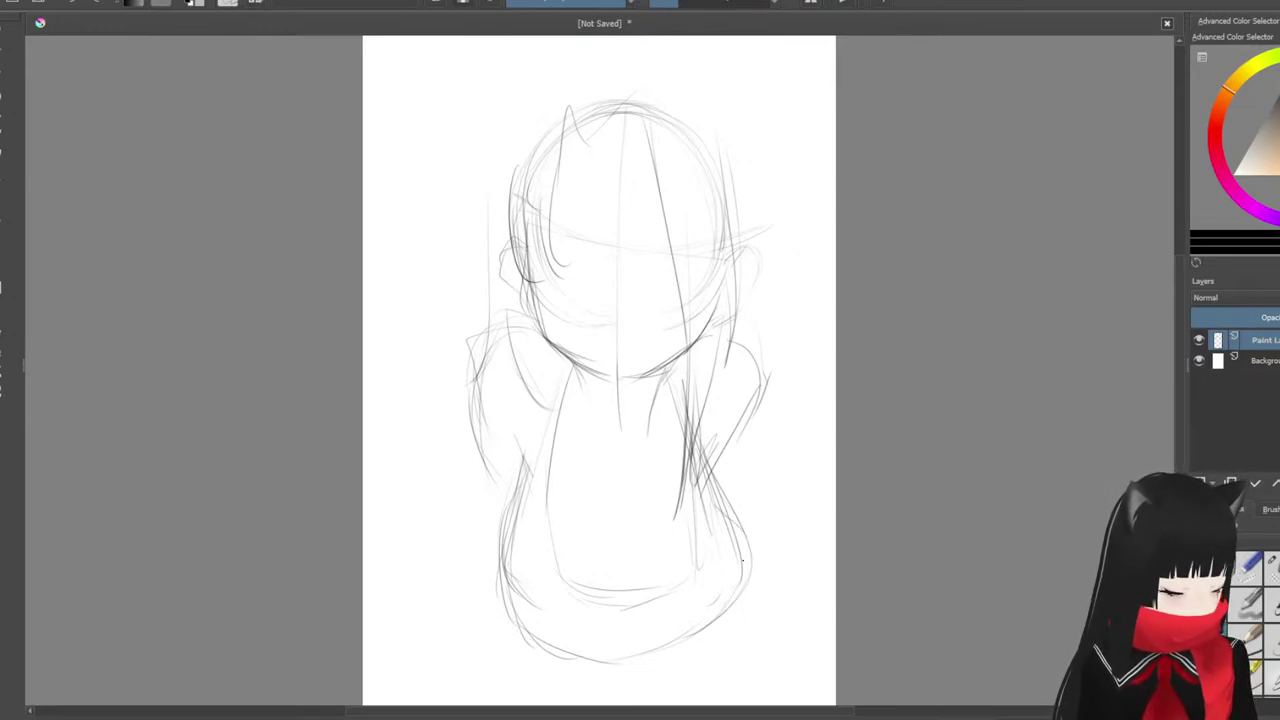
{"action": "mouse_move", "coordinate": [730, 450]}
{"action": "left_mouse_down"}
{"action": "mouse_move", "coordinate": [716, 497]}
{"action": "mouse_move", "coordinate": [797, 581]}
{"action": "left_mouse_up"}
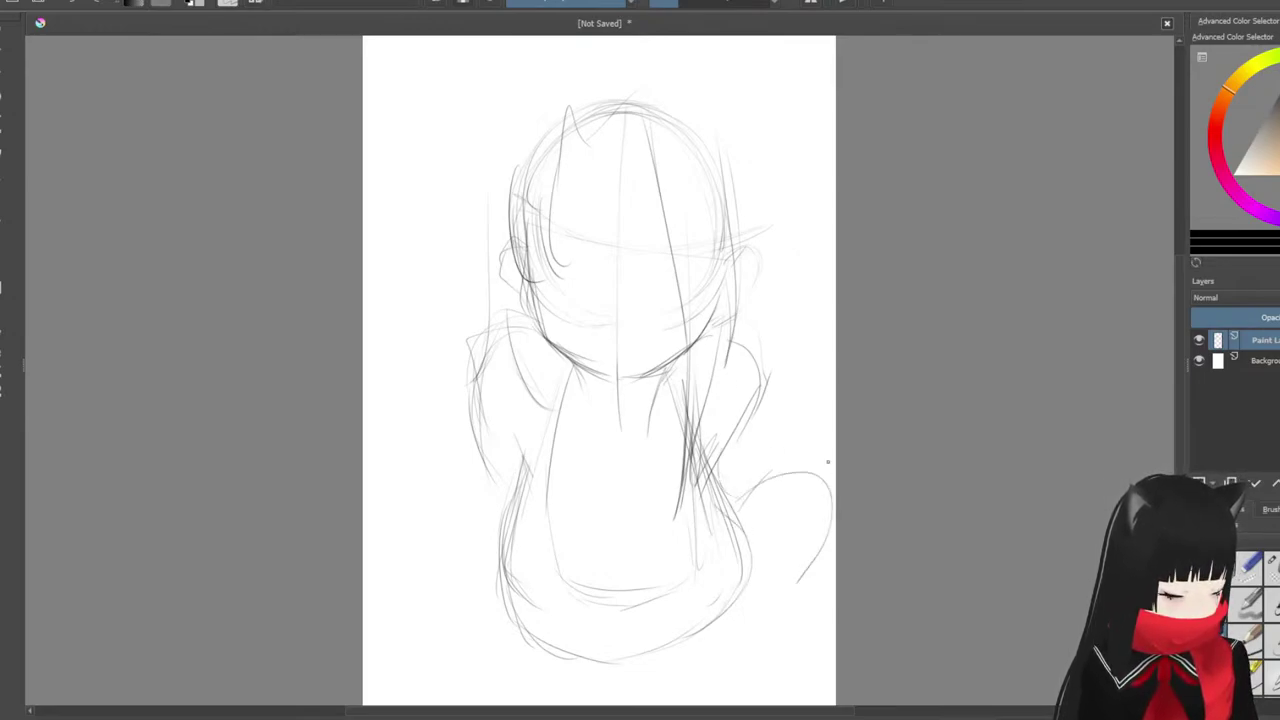
{"action": "key", "text": "ctrl+z"}
{"action": "left_click_drag", "start_coordinate": [492, 479], "coordinate": [428, 487]}
{"action": "mouse_move", "coordinate": [390, 500]}
{"action": "left_mouse_down"}
{"action": "mouse_move", "coordinate": [363, 543]}
{"action": "mouse_move", "coordinate": [463, 658]}
{"action": "left_mouse_up"}
{"action": "key", "text": "ctrl+z"}
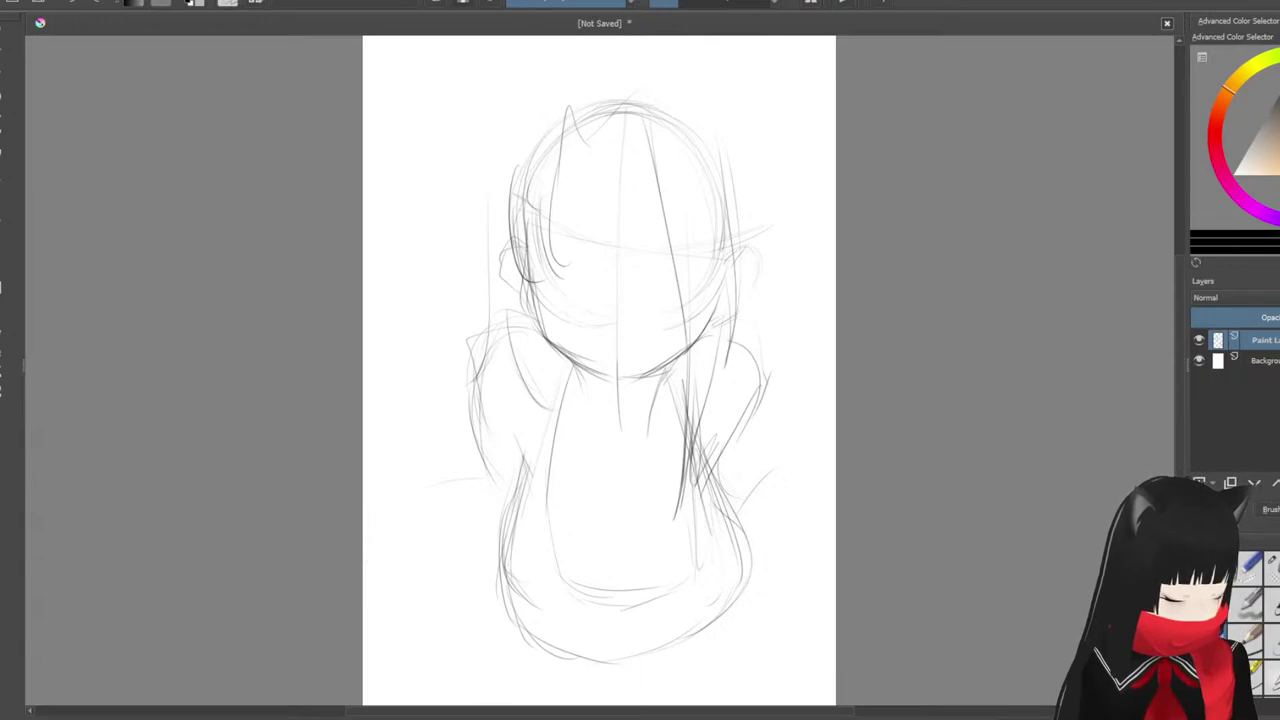
Step: Redraw the inner body outline with a V-shaped base, adding a short vertical centre mark and a collar stroke under the chin
{"action": "mouse_move", "coordinate": [548, 486]}
{"action": "left_mouse_down"}
{"action": "mouse_move", "coordinate": [562, 560]}
{"action": "mouse_move", "coordinate": [605, 591]}
{"action": "mouse_move", "coordinate": [712, 532]}
{"action": "left_mouse_up"}
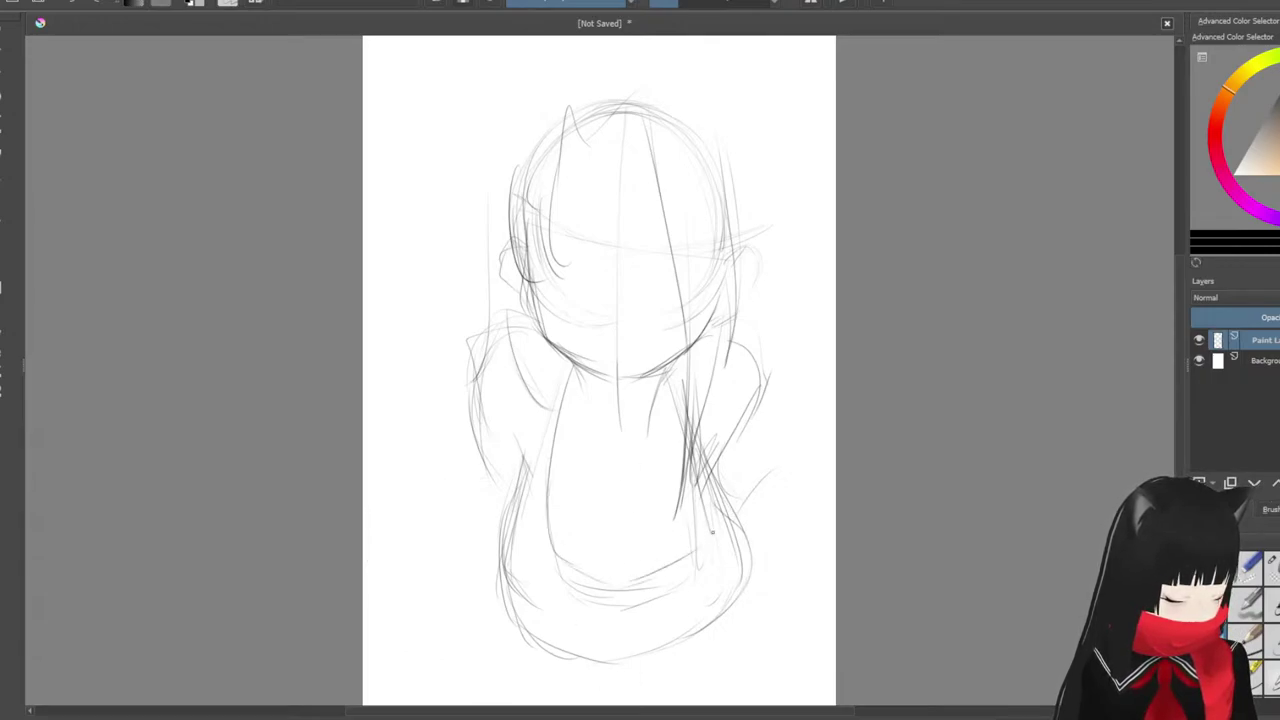
{"action": "left_click_drag", "start_coordinate": [629, 591], "coordinate": [625, 514]}
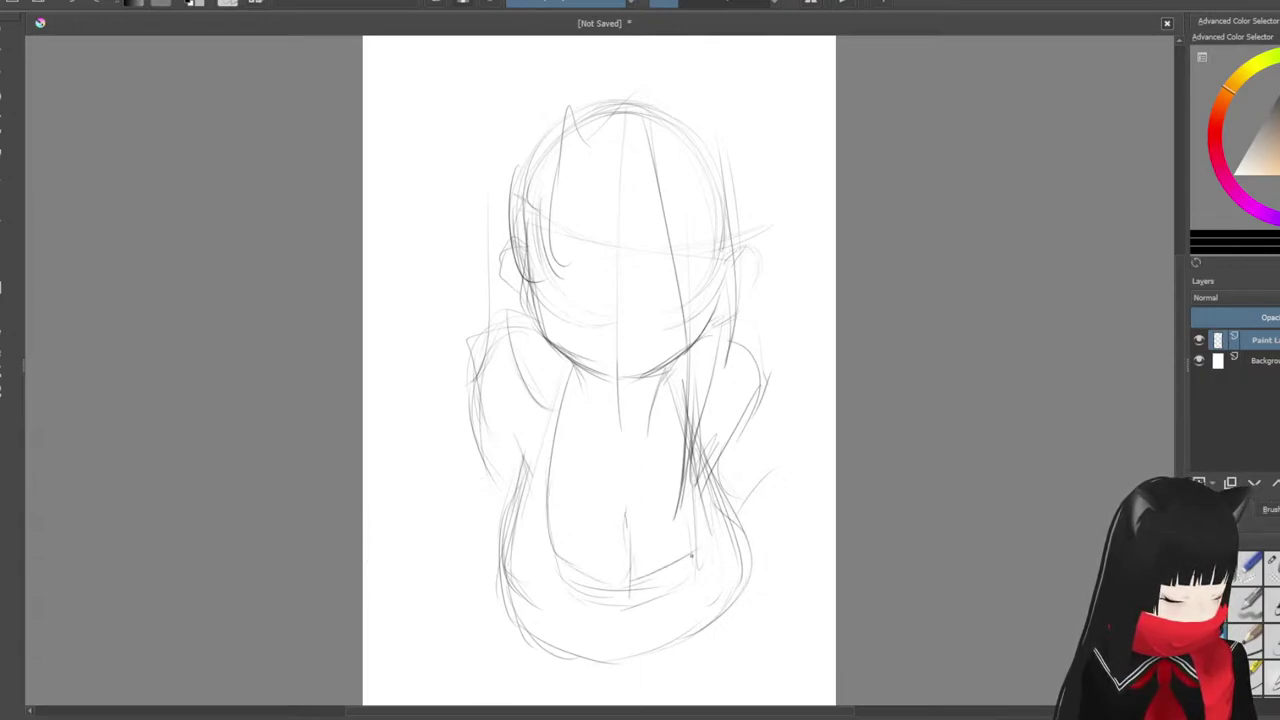
{"action": "left_click_drag", "start_coordinate": [668, 366], "coordinate": [632, 455]}
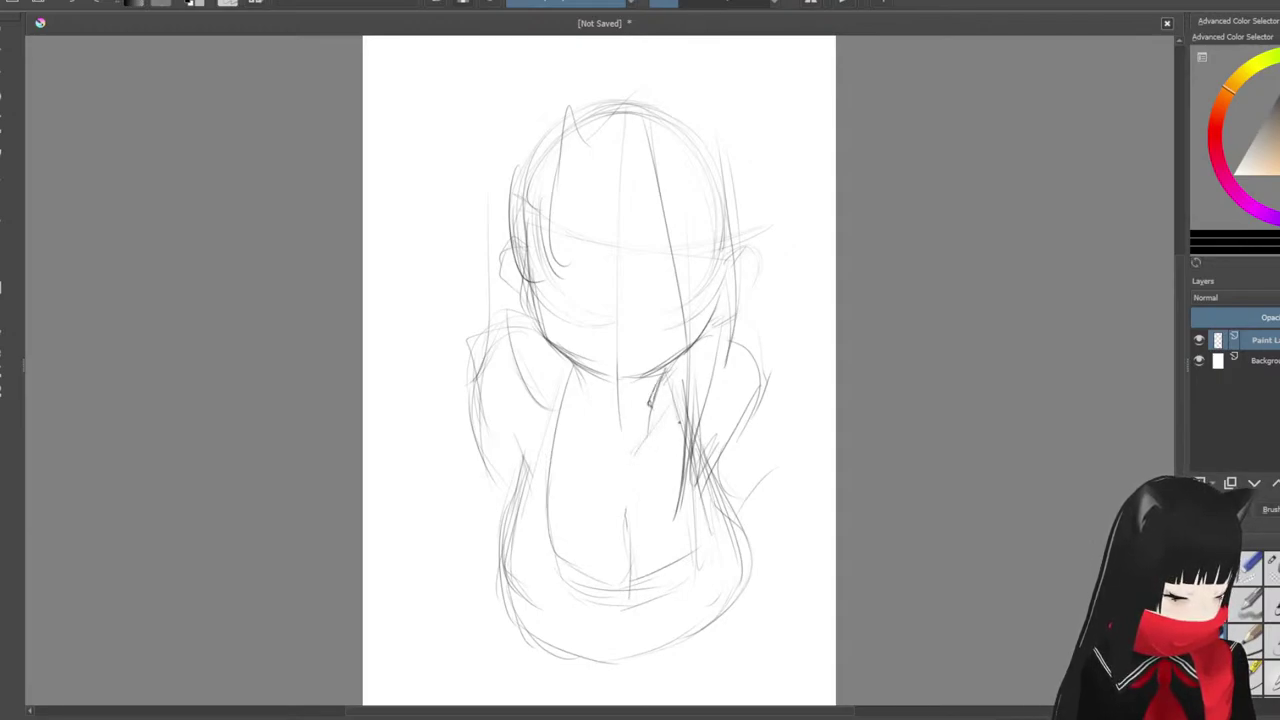
{"action": "left_click_drag", "start_coordinate": [718, 480], "coordinate": [746, 540]}
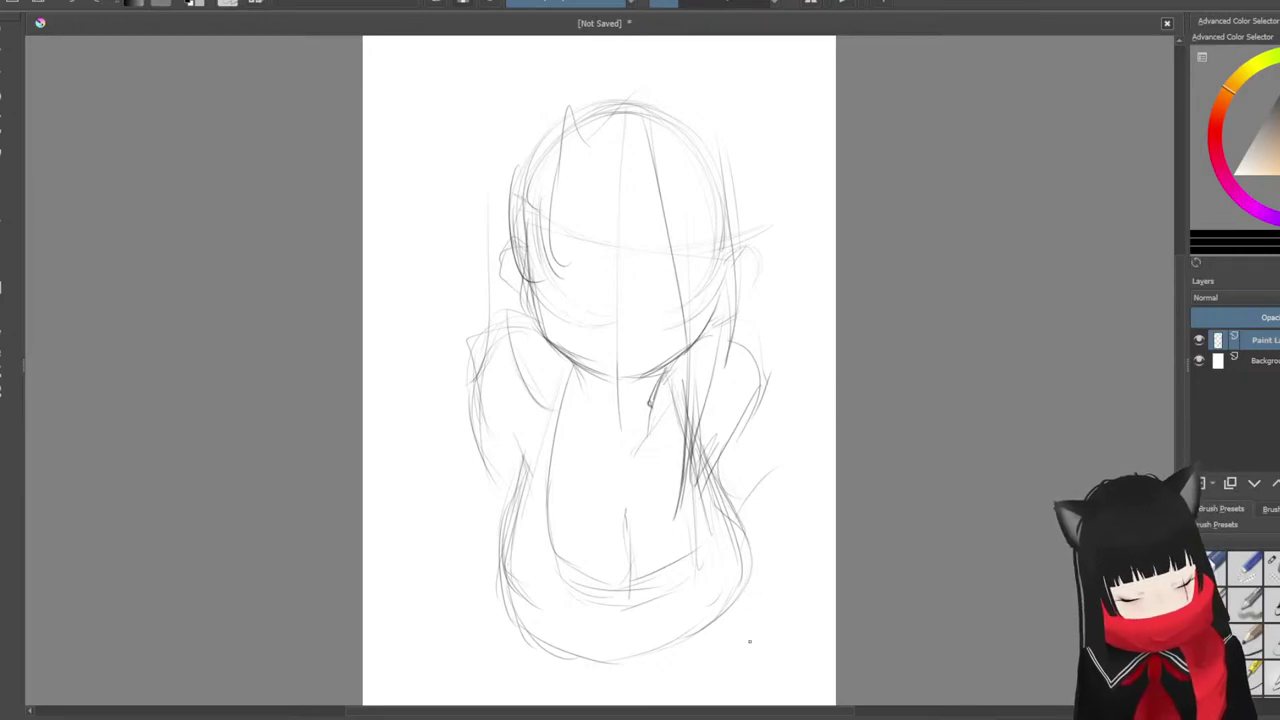
Step: Lasso-select the shoulders and body below the head, widen and reposition them with a transform, and clear the selection
{"action": "left_click_drag", "start_coordinate": [755, 408], "coordinate": [728, 419]}
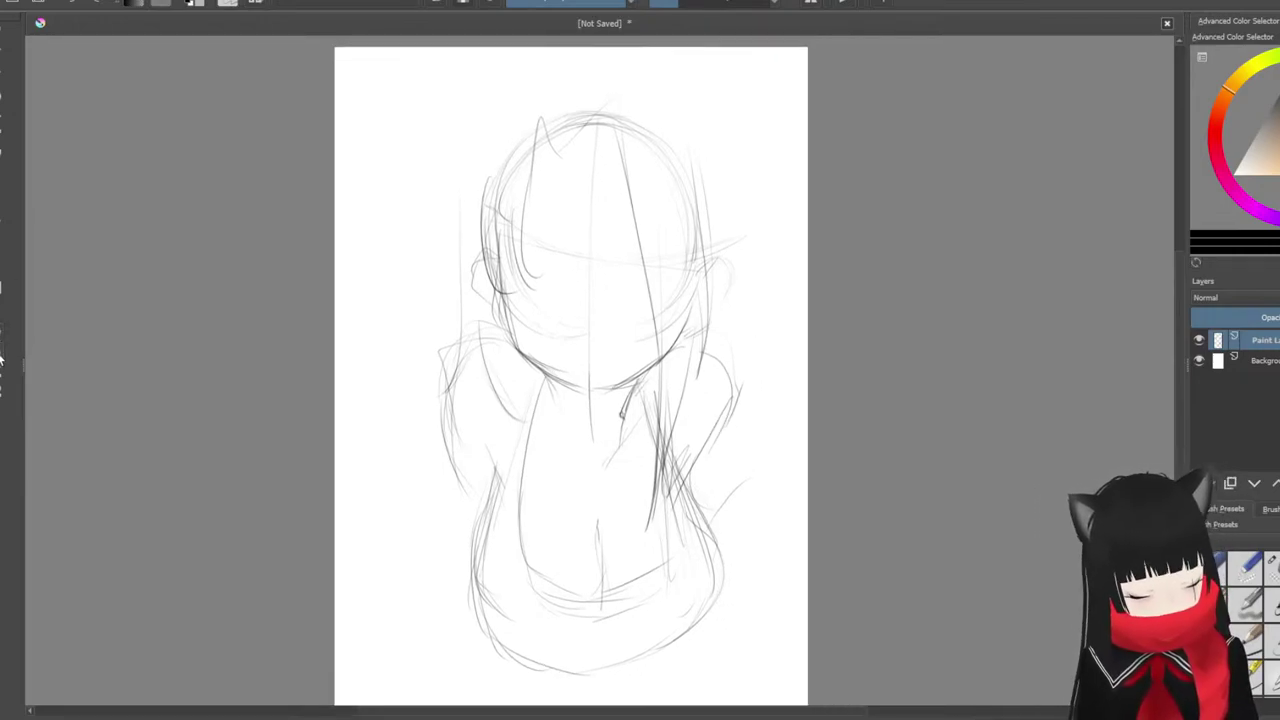
{"action": "mouse_move", "coordinate": [765, 357]}
{"action": "left_mouse_down"}
{"action": "mouse_move", "coordinate": [733, 347]}
{"action": "mouse_move", "coordinate": [590, 452]}
{"action": "mouse_move", "coordinate": [503, 354]}
{"action": "mouse_move", "coordinate": [405, 548]}
{"action": "mouse_move", "coordinate": [780, 597]}
{"action": "mouse_move", "coordinate": [837, 440]}
{"action": "mouse_move", "coordinate": [815, 475]}
{"action": "left_mouse_up"}
{"action": "scroll", "coordinate": [703, 449], "scroll_direction": "down", "scroll_amount": 3}
{"action": "left_click_drag", "start_coordinate": [701, 379], "coordinate": [705, 371]}
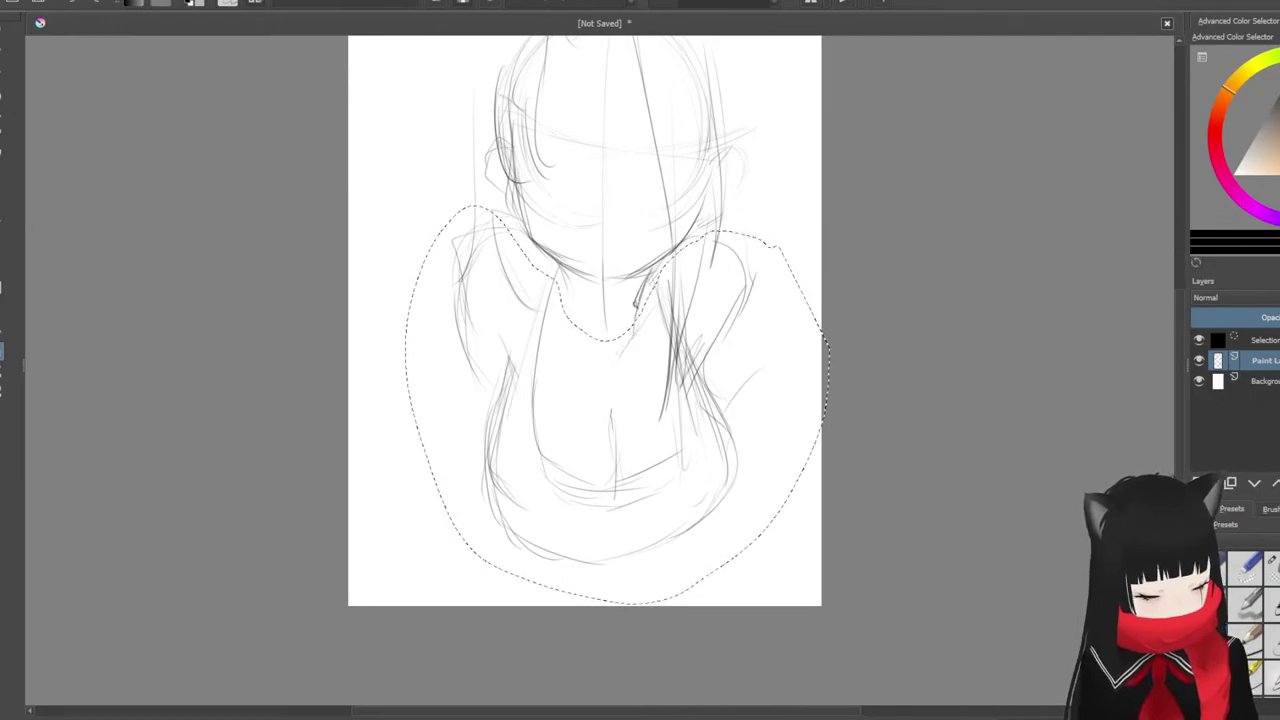
{"action": "key", "text": "ctrl+t"}
{"action": "left_click_drag", "start_coordinate": [617, 605], "coordinate": [614, 620]}
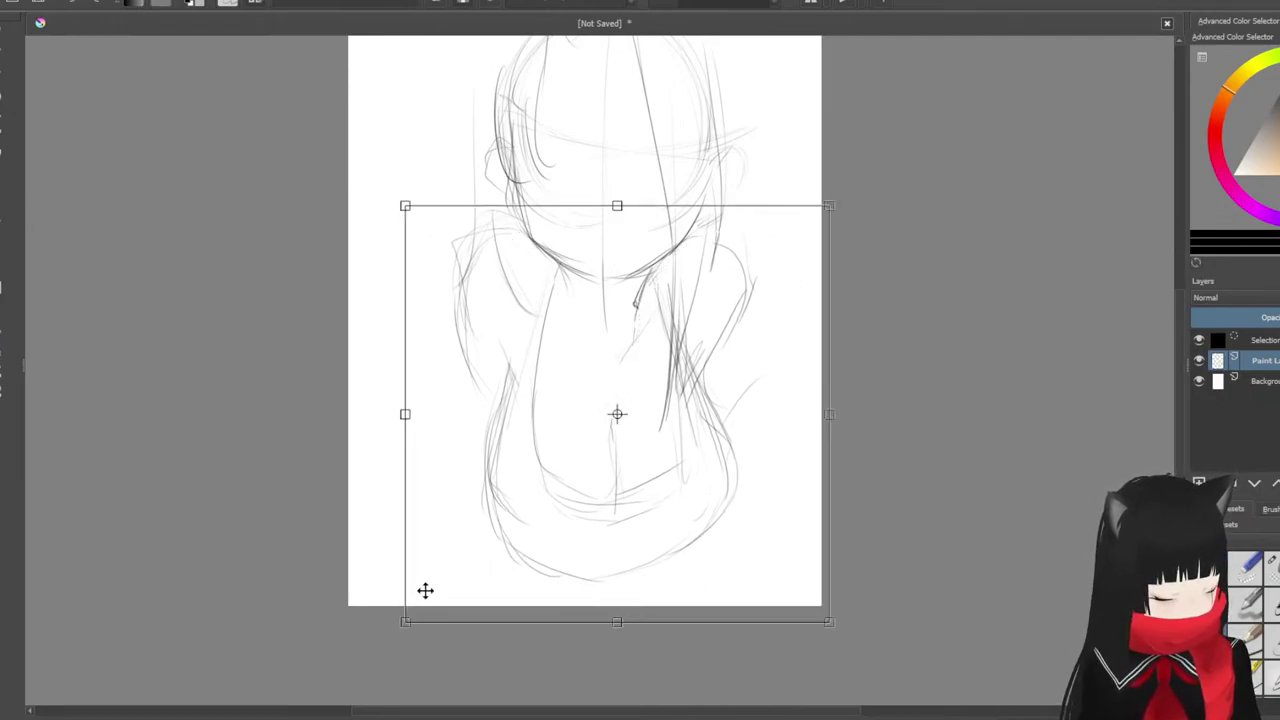
{"action": "left_click_drag", "start_coordinate": [400, 414], "coordinate": [358, 415]}
{"action": "left_click_drag", "start_coordinate": [697, 423], "coordinate": [719, 427]}
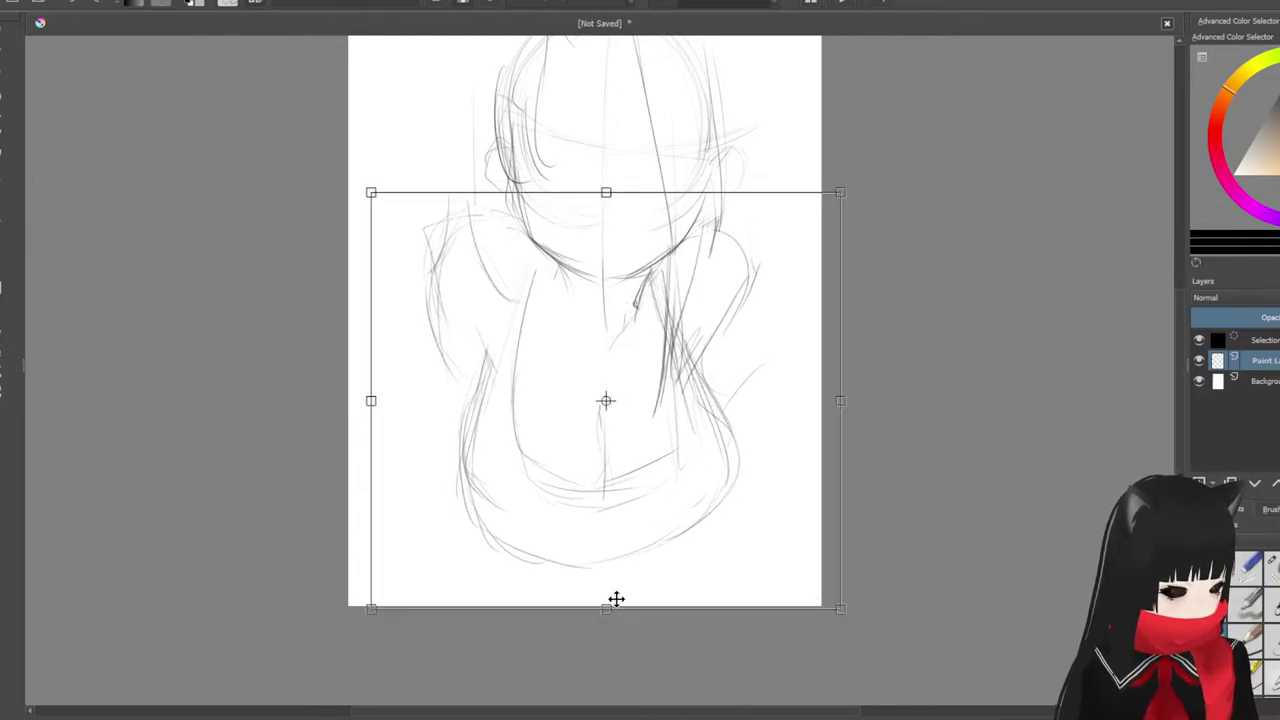
{"action": "left_click_drag", "start_coordinate": [779, 499], "coordinate": [765, 560]}
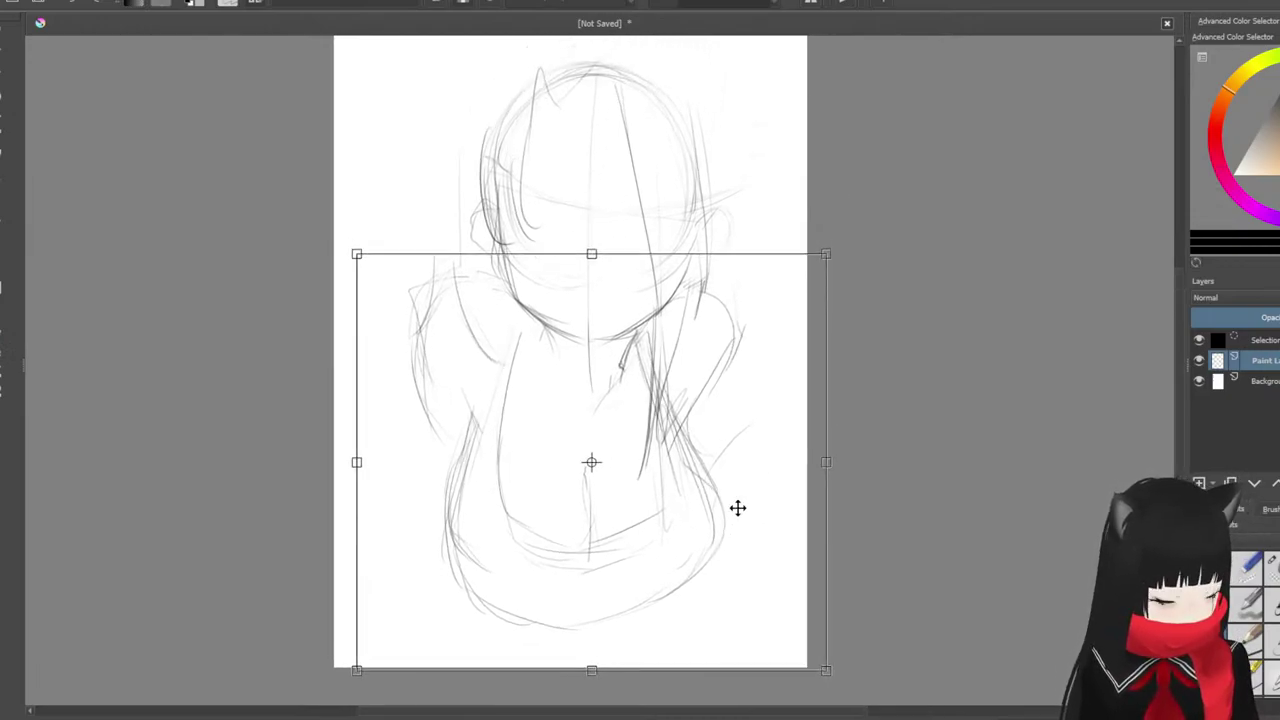
{"action": "key", "text": "Return"}
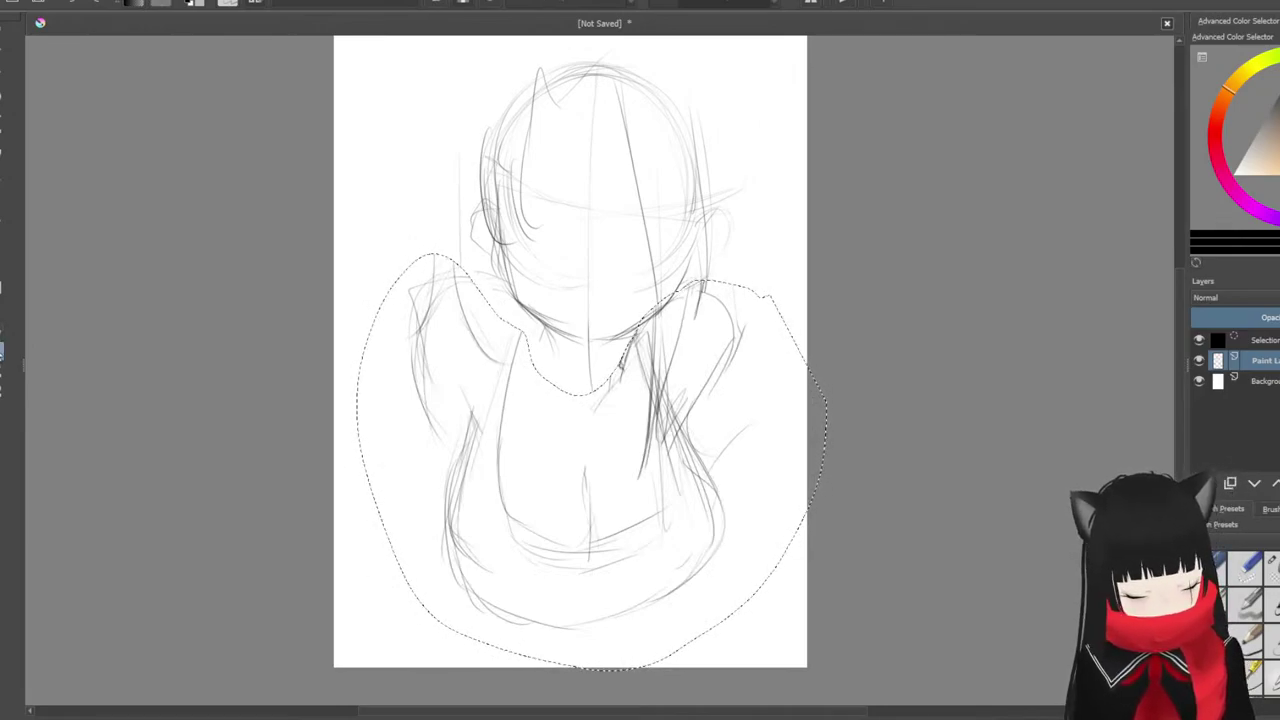
{"action": "key", "text": "ctrl+shift+a"}
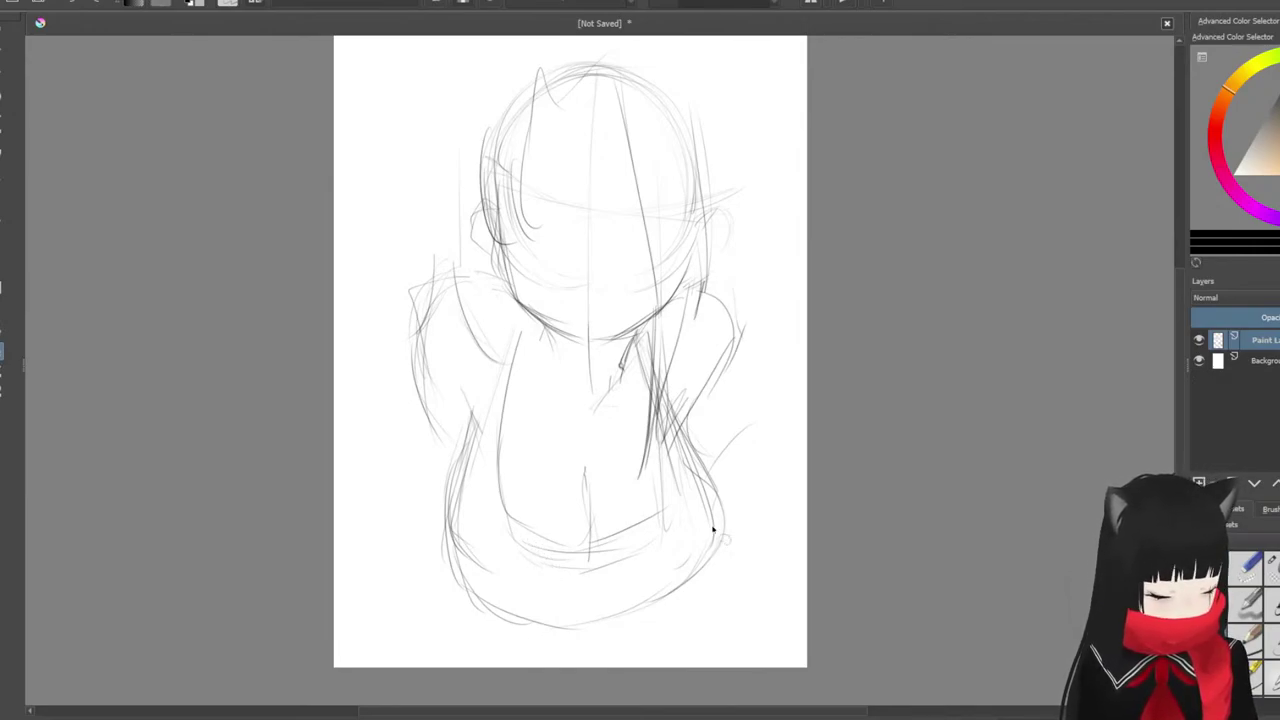
Step: Lasso-select the lower body, compress it vertically with a transform so its base sits higher, and deselect
{"action": "mouse_move", "coordinate": [708, 440]}
{"action": "left_mouse_down"}
{"action": "mouse_move", "coordinate": [531, 409]}
{"action": "mouse_move", "coordinate": [446, 597]}
{"action": "mouse_move", "coordinate": [748, 582]}
{"action": "left_mouse_up"}
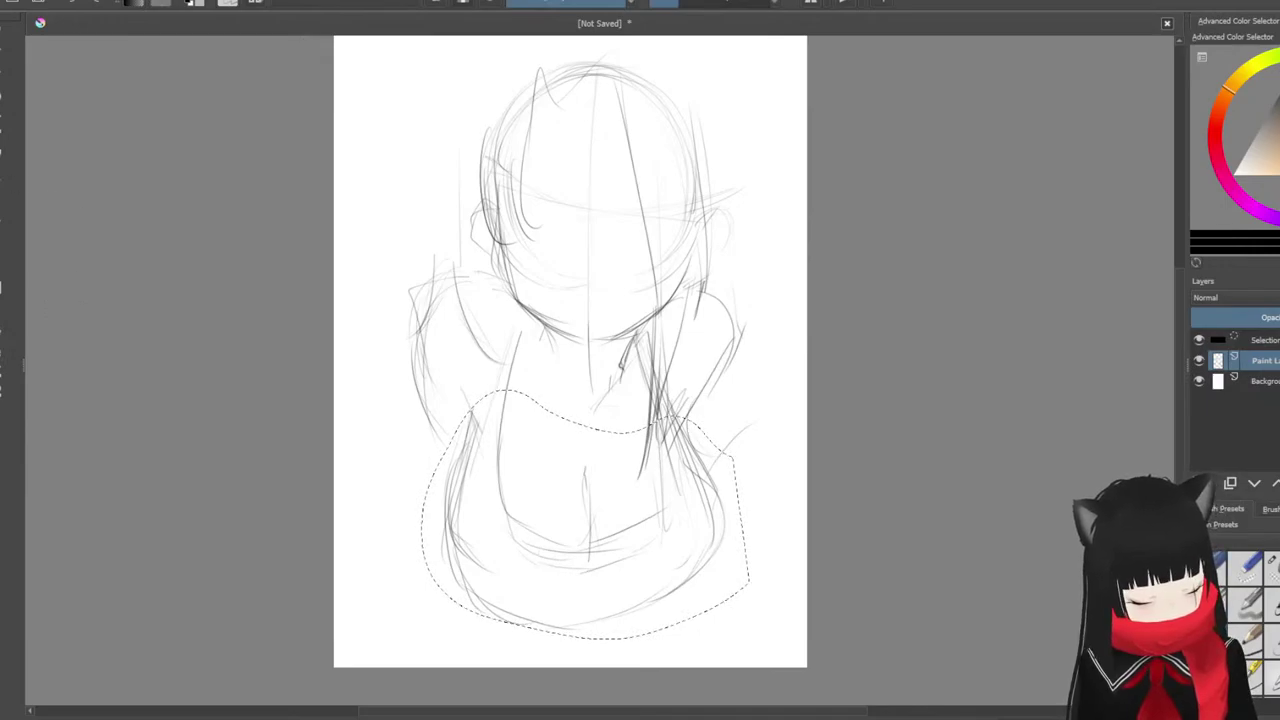
{"action": "left_click", "coordinate": [13, 172]}
{"action": "left_click_drag", "start_coordinate": [585, 639], "coordinate": [585, 613]}
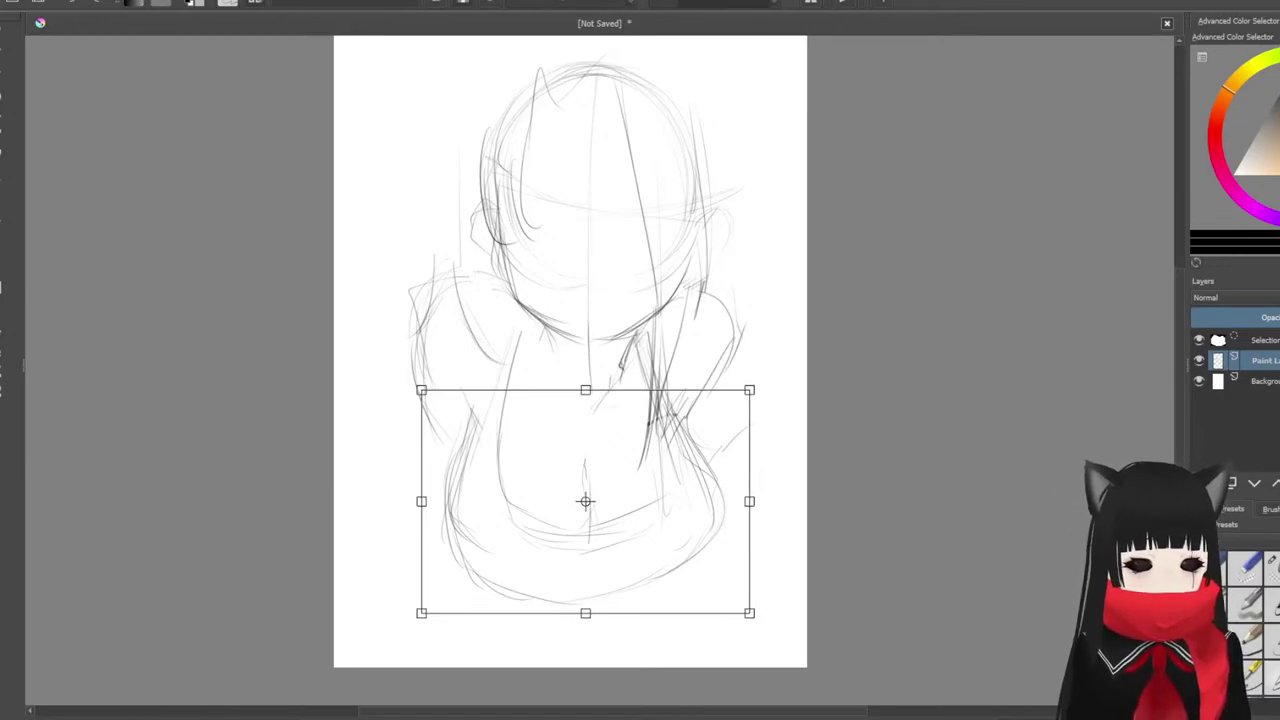
{"action": "left_click_drag", "start_coordinate": [585, 613], "coordinate": [585, 599]}
{"action": "key", "text": "Return"}
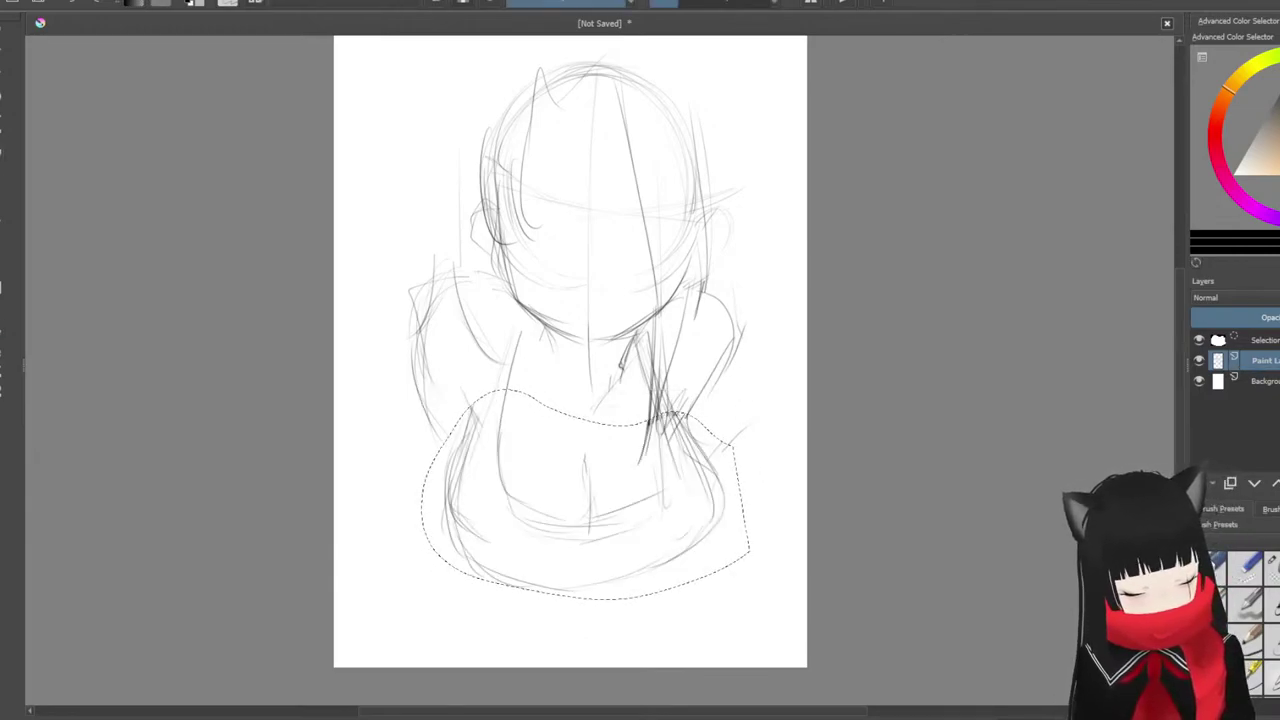
{"action": "key", "text": "ctrl+shift+a"}
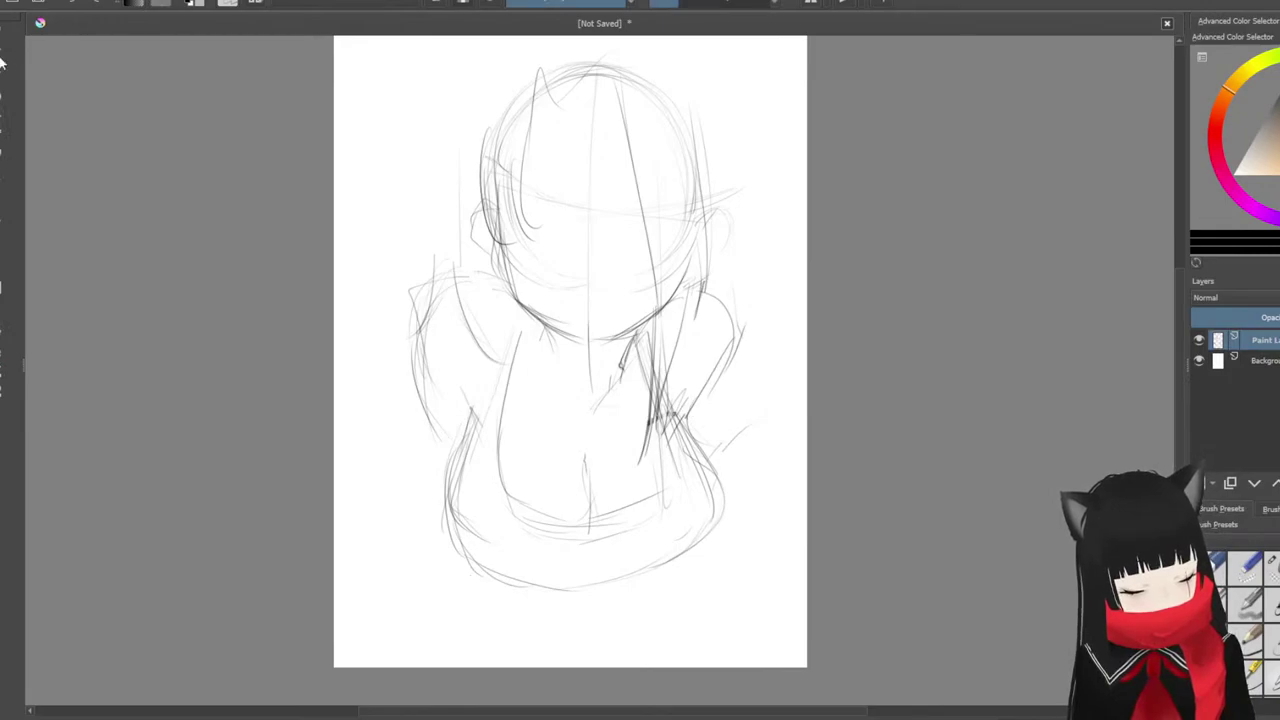
Step: Reinforce the right contour and rounded bottom edge of the lower body with overlapping strokes
{"action": "mouse_move", "coordinate": [672, 418]}
{"action": "left_mouse_down"}
{"action": "mouse_move", "coordinate": [709, 514]}
{"action": "mouse_move", "coordinate": [641, 587]}
{"action": "left_mouse_up"}
{"action": "mouse_move", "coordinate": [714, 469]}
{"action": "left_mouse_down"}
{"action": "mouse_move", "coordinate": [659, 575]}
{"action": "mouse_move", "coordinate": [578, 592]}
{"action": "left_mouse_up"}
{"action": "left_click_drag", "start_coordinate": [658, 576], "coordinate": [606, 586]}
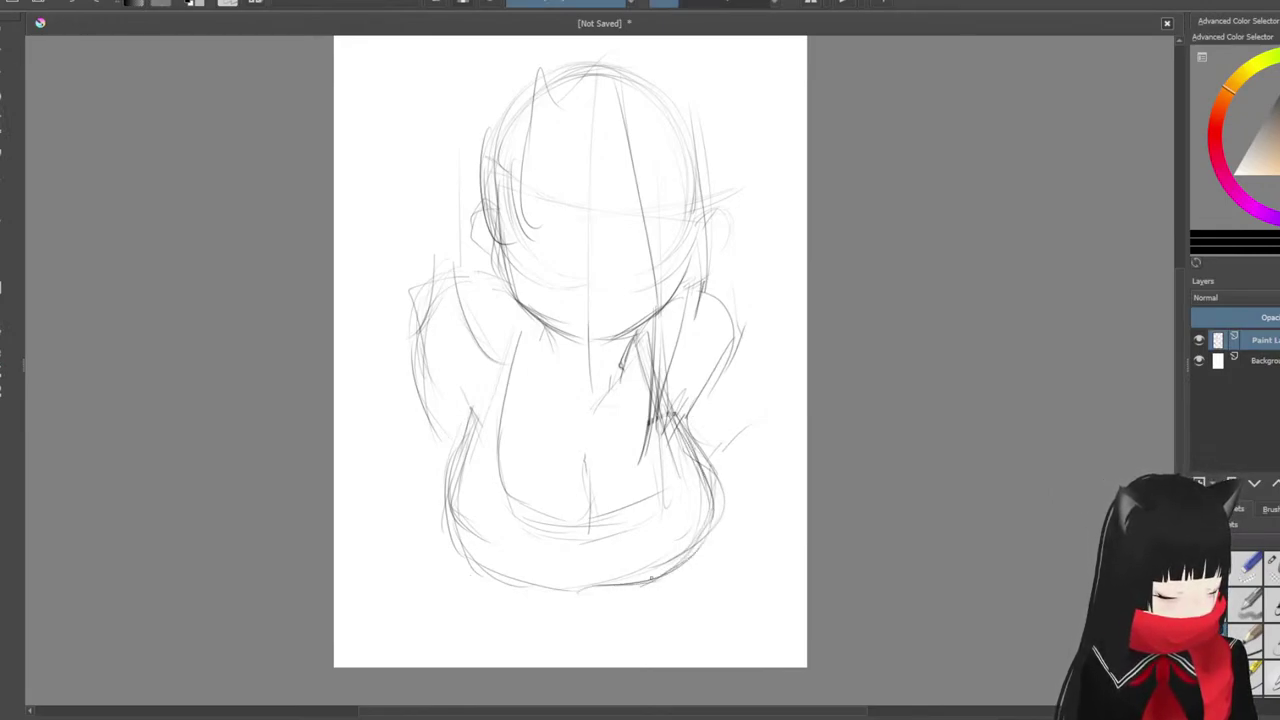
{"action": "left_click_drag", "start_coordinate": [702, 552], "coordinate": [656, 582]}
{"action": "left_click_drag", "start_coordinate": [712, 458], "coordinate": [702, 492]}
{"action": "left_click_drag", "start_coordinate": [710, 432], "coordinate": [696, 472]}
{"action": "left_click_drag", "start_coordinate": [606, 584], "coordinate": [470, 562]}
{"action": "mouse_move", "coordinate": [474, 490]}
{"action": "left_mouse_down"}
{"action": "mouse_move", "coordinate": [448, 562]}
{"action": "mouse_move", "coordinate": [534, 598]}
{"action": "mouse_move", "coordinate": [524, 606]}
{"action": "left_mouse_up"}
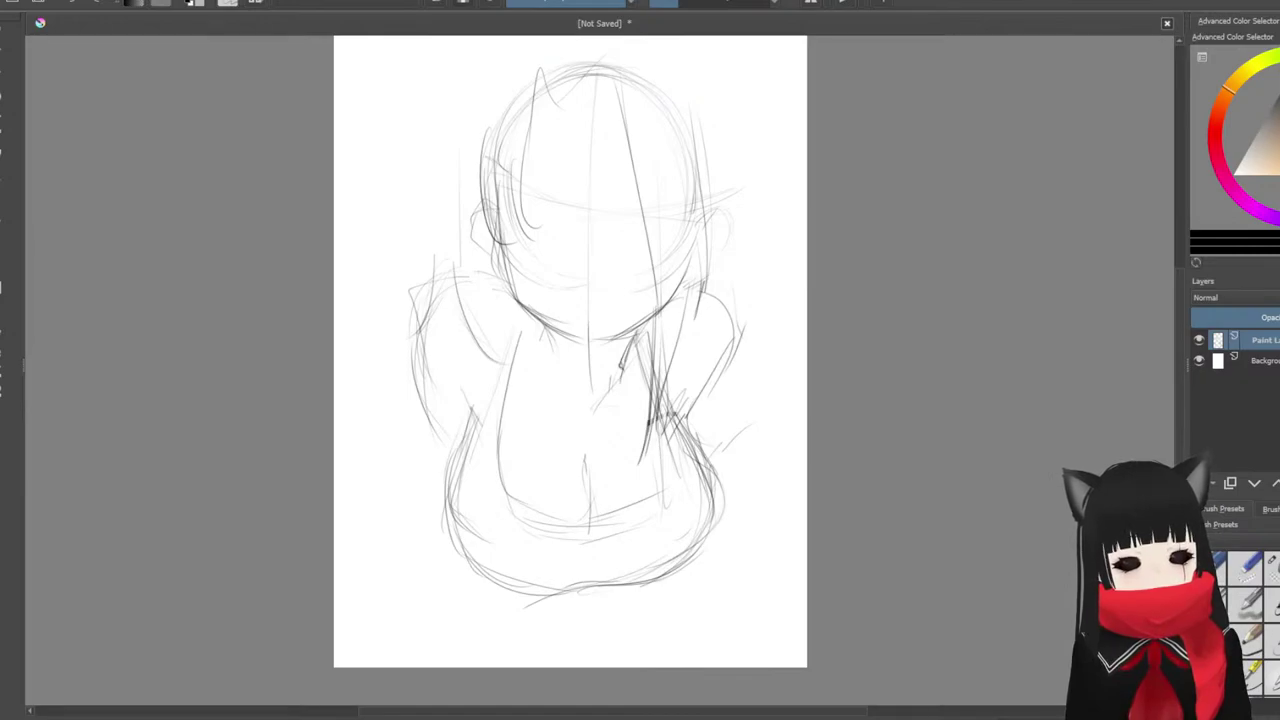
Step: Strengthen the lower body's left contour, and darken both sides where they narrow toward the waist
{"action": "left_click_drag", "start_coordinate": [462, 438], "coordinate": [462, 571]}
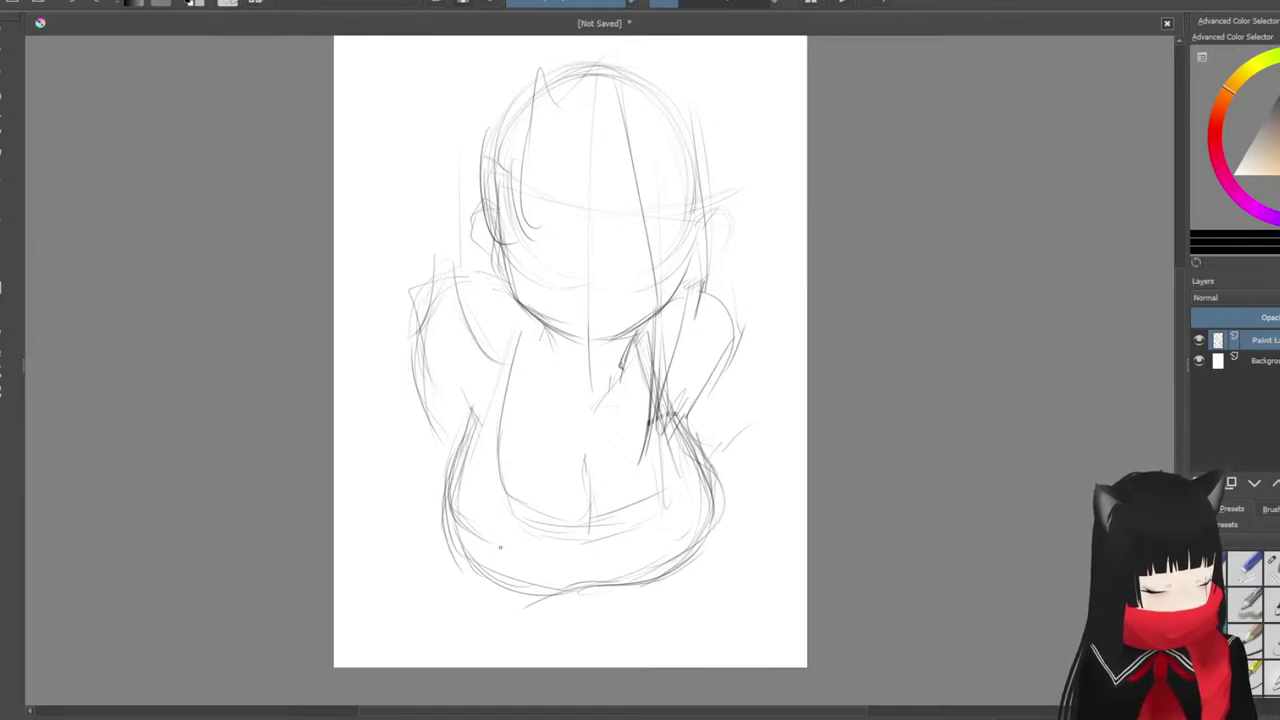
{"action": "left_click_drag", "start_coordinate": [441, 514], "coordinate": [469, 570]}
{"action": "left_click_drag", "start_coordinate": [694, 452], "coordinate": [716, 503]}
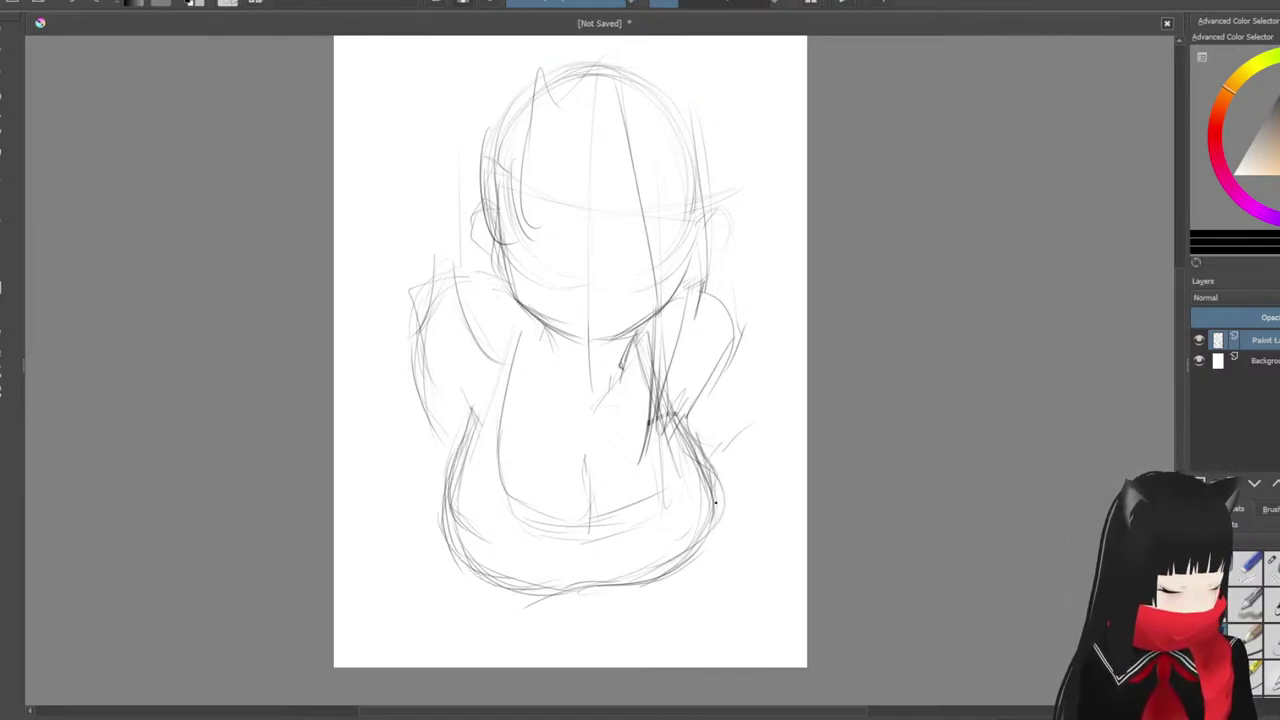
{"action": "left_click_drag", "start_coordinate": [460, 401], "coordinate": [449, 477]}
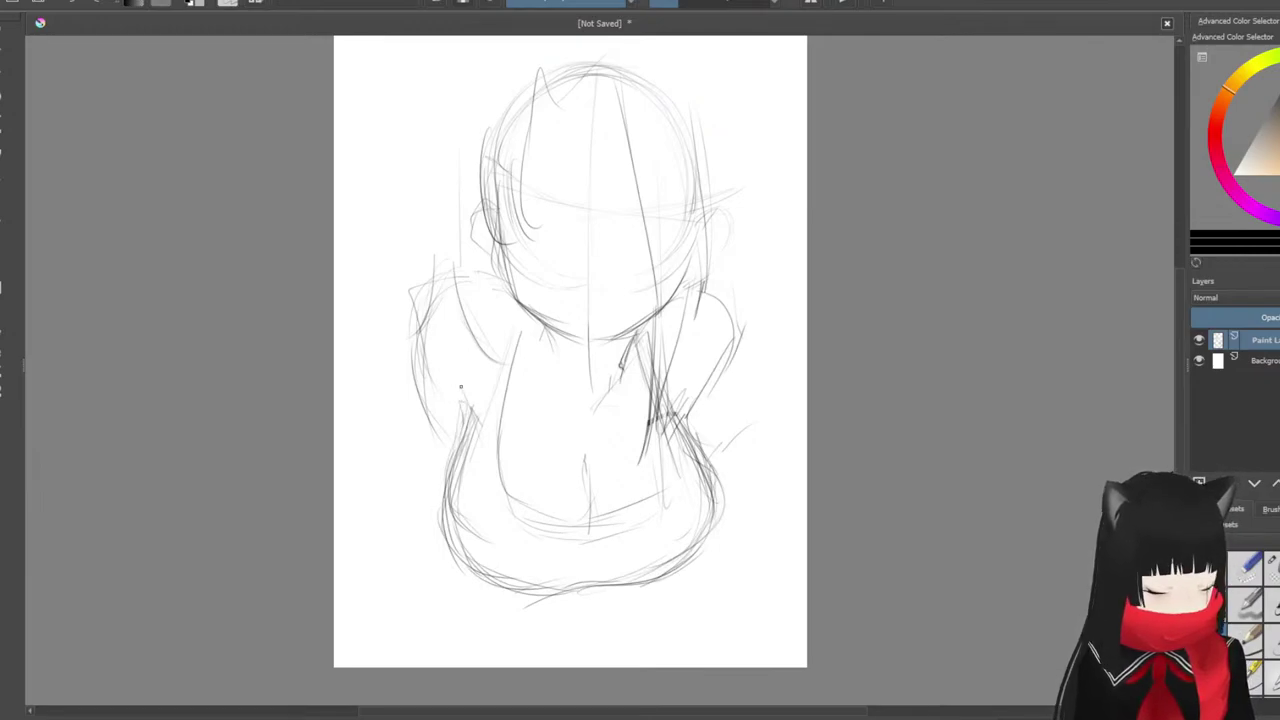
{"action": "left_click_drag", "start_coordinate": [670, 382], "coordinate": [686, 438]}
{"action": "mouse_move", "coordinate": [466, 403]}
{"action": "left_mouse_down"}
{"action": "mouse_move", "coordinate": [413, 333]}
{"action": "mouse_move", "coordinate": [465, 407]}
{"action": "left_mouse_up"}
Step: Redraw both shoulders with angular outer contours that taper down to the waist
{"action": "mouse_move", "coordinate": [390, 335]}
{"action": "left_mouse_down"}
{"action": "mouse_move", "coordinate": [414, 284]}
{"action": "mouse_move", "coordinate": [447, 265]}
{"action": "mouse_move", "coordinate": [480, 272]}
{"action": "left_mouse_up"}
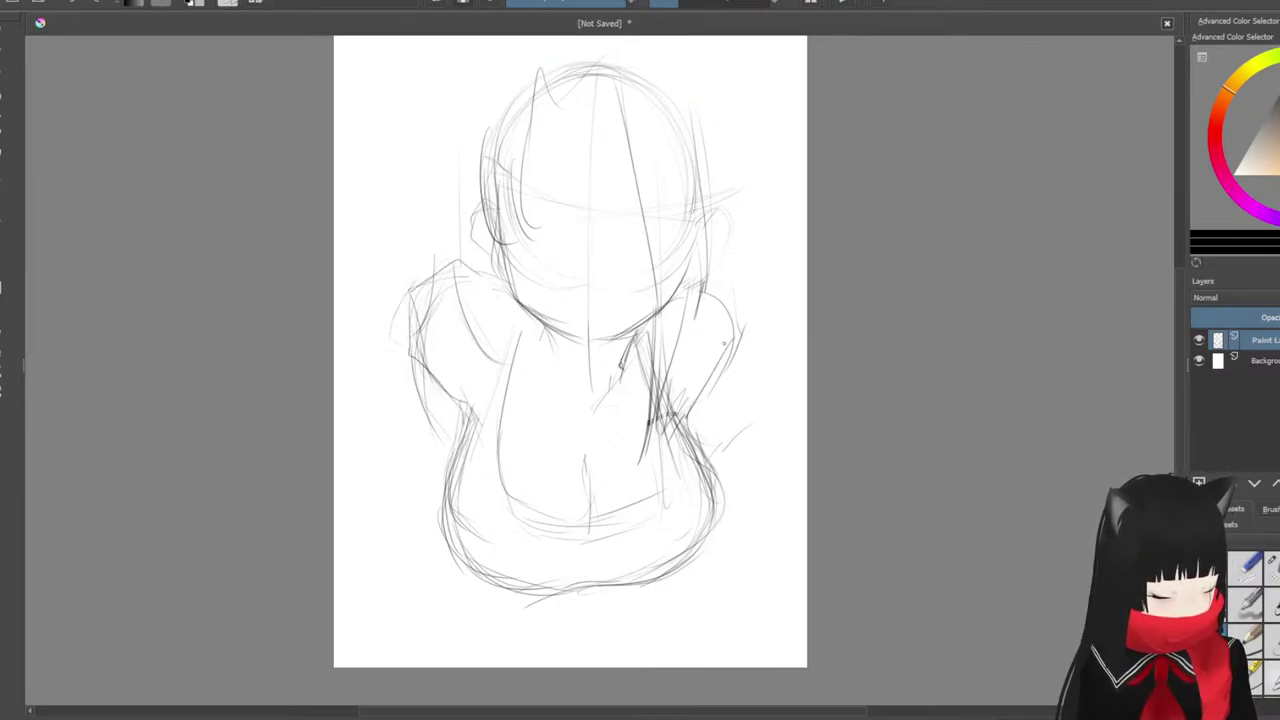
{"action": "left_click_drag", "start_coordinate": [692, 292], "coordinate": [718, 296]}
{"action": "mouse_move", "coordinate": [742, 314]}
{"action": "left_mouse_down"}
{"action": "mouse_move", "coordinate": [754, 350]}
{"action": "mouse_move", "coordinate": [708, 420]}
{"action": "left_mouse_up"}
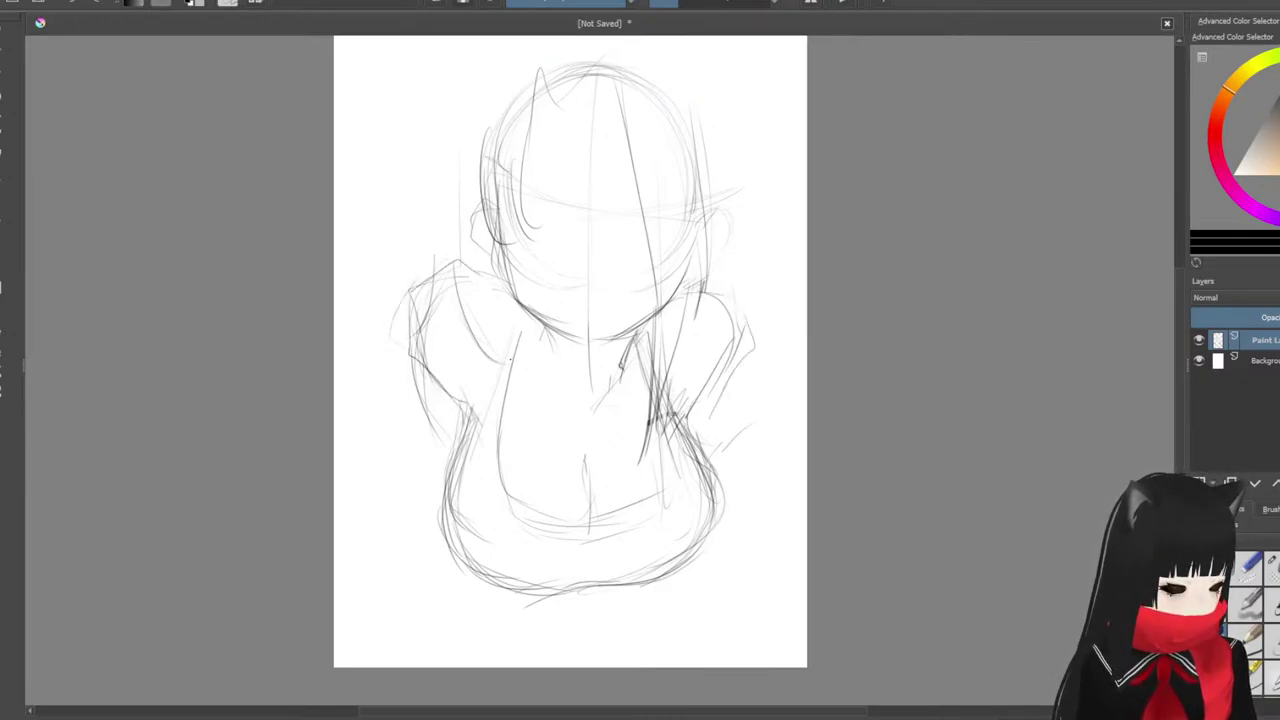
Step: Sketch the neck and collar lines below the chin, and darken the jawline
{"action": "left_click_drag", "start_coordinate": [510, 362], "coordinate": [530, 322]}
{"action": "left_click_drag", "start_coordinate": [536, 395], "coordinate": [566, 396]}
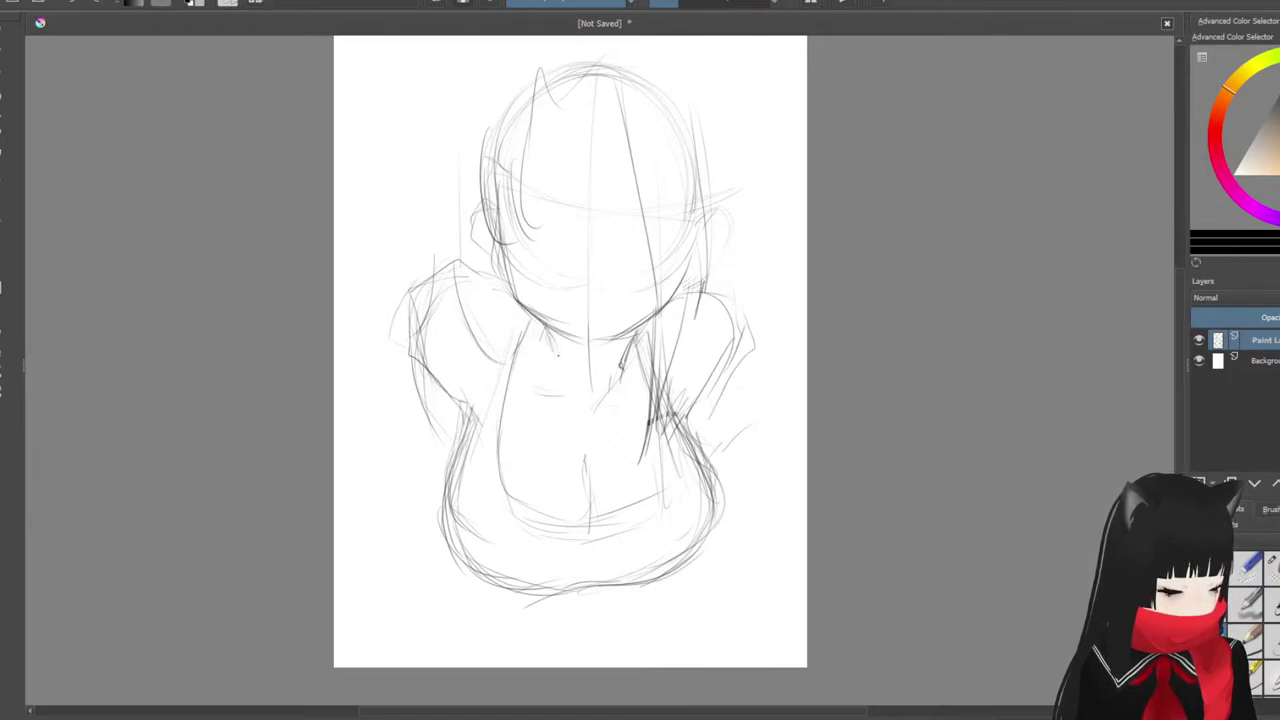
{"action": "left_click_drag", "start_coordinate": [552, 330], "coordinate": [550, 358]}
{"action": "left_click_drag", "start_coordinate": [748, 280], "coordinate": [721, 323]}
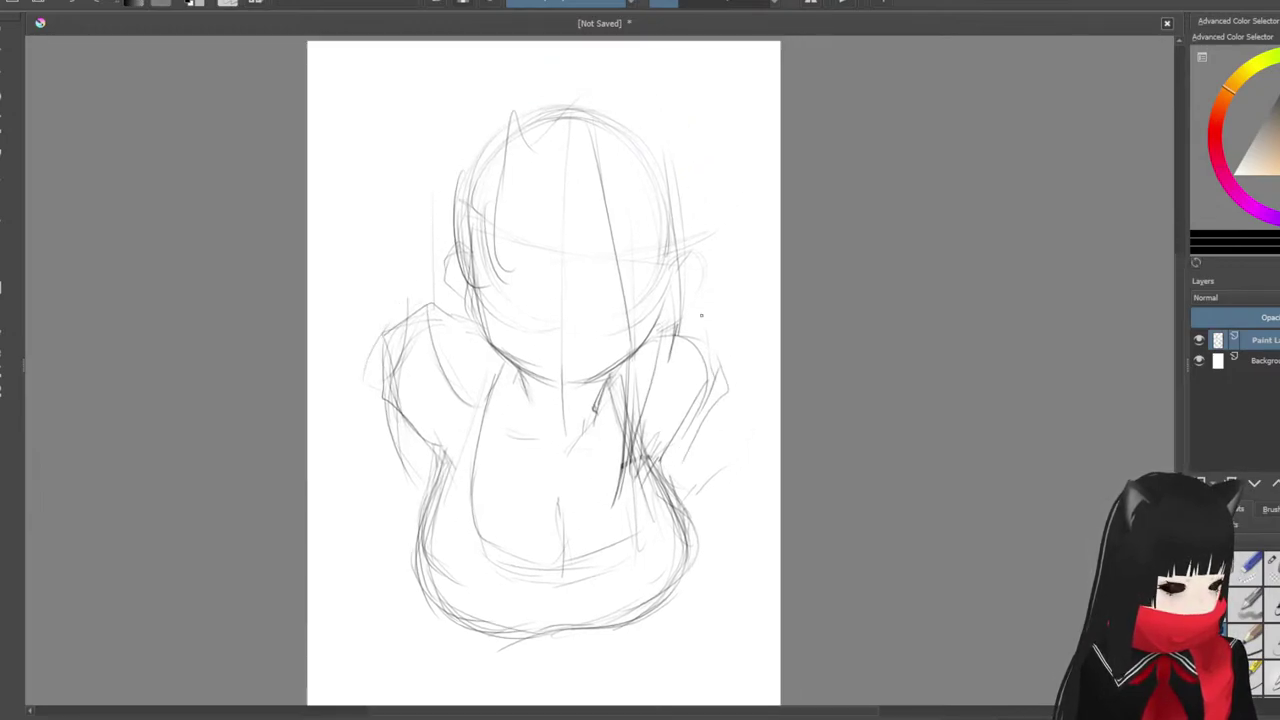
{"action": "mouse_move", "coordinate": [481, 288]}
{"action": "left_mouse_down"}
{"action": "mouse_move", "coordinate": [491, 342]}
{"action": "mouse_move", "coordinate": [525, 369]}
{"action": "mouse_move", "coordinate": [563, 384]}
{"action": "mouse_move", "coordinate": [636, 351]}
{"action": "left_mouse_up"}
{"action": "left_click_drag", "start_coordinate": [541, 385], "coordinate": [576, 416]}
{"action": "left_click_drag", "start_coordinate": [558, 394], "coordinate": [623, 408]}
Step: Draw a V-shaped notch in the hair beside the pointed tuft at the top of the forehead
{"action": "left_click_drag", "start_coordinate": [511, 162], "coordinate": [525, 195]}
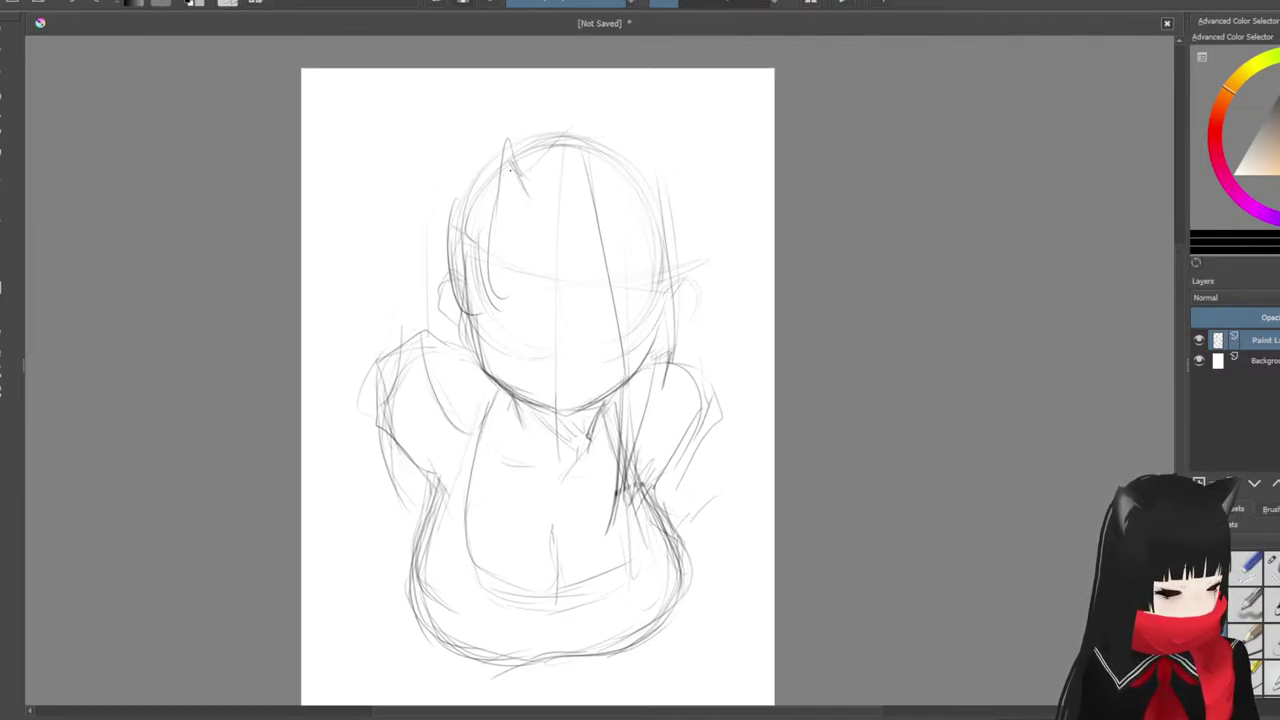
{"action": "left_click_drag", "start_coordinate": [555, 150], "coordinate": [533, 192]}
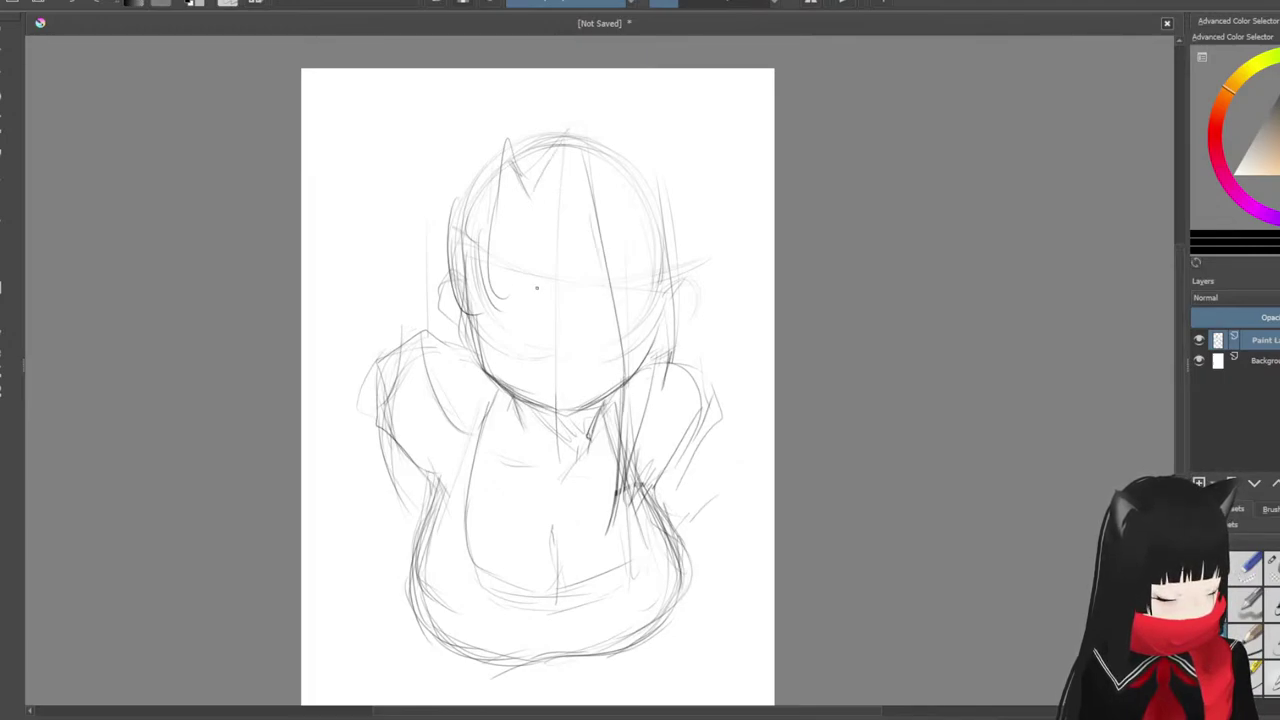
Step: Try slanted strokes for the left eye beside the hair strand
{"action": "mouse_move", "coordinate": [494, 284]}
{"action": "left_mouse_down"}
{"action": "mouse_move", "coordinate": [542, 310]}
{"action": "mouse_move", "coordinate": [530, 318]}
{"action": "left_mouse_up"}
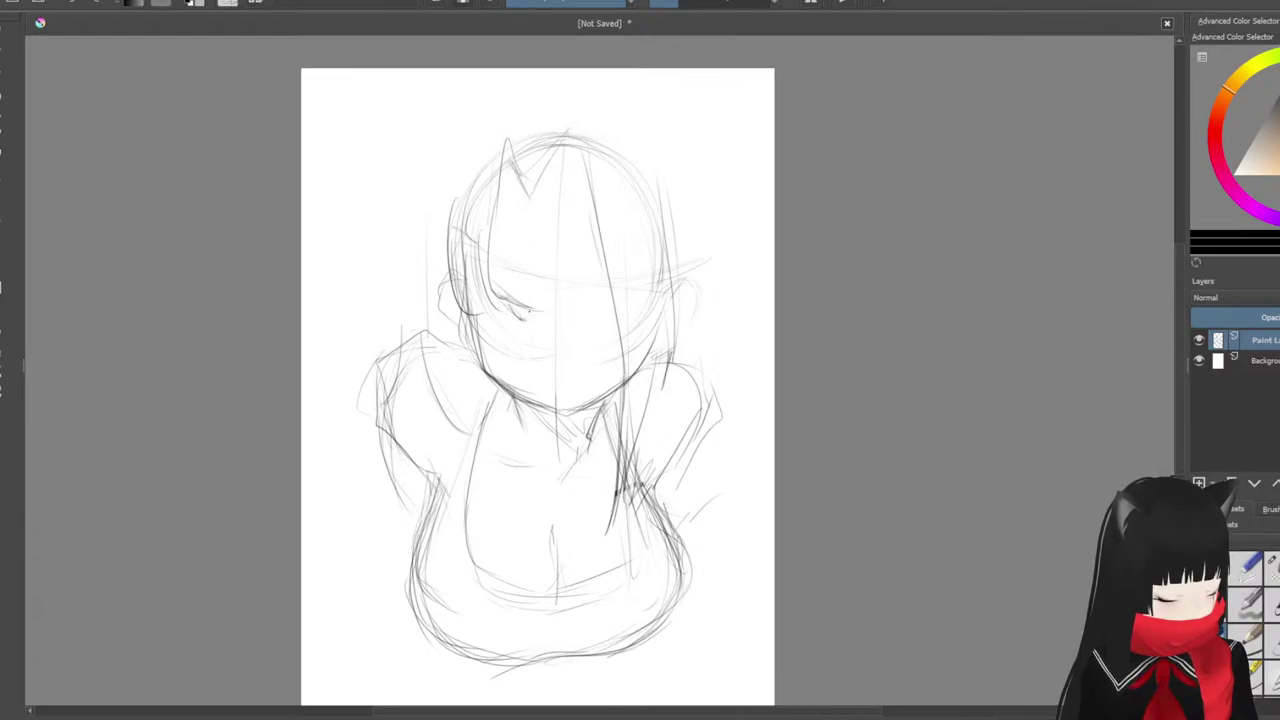
{"action": "key", "text": "ctrl+z"}
{"action": "key", "text": "ctrl+z"}
{"action": "key", "text": "ctrl+z"}
Step: Draw a new vertical centre line down the face and a curved eye guideline across it
{"action": "left_click_drag", "start_coordinate": [561, 306], "coordinate": [561, 404]}
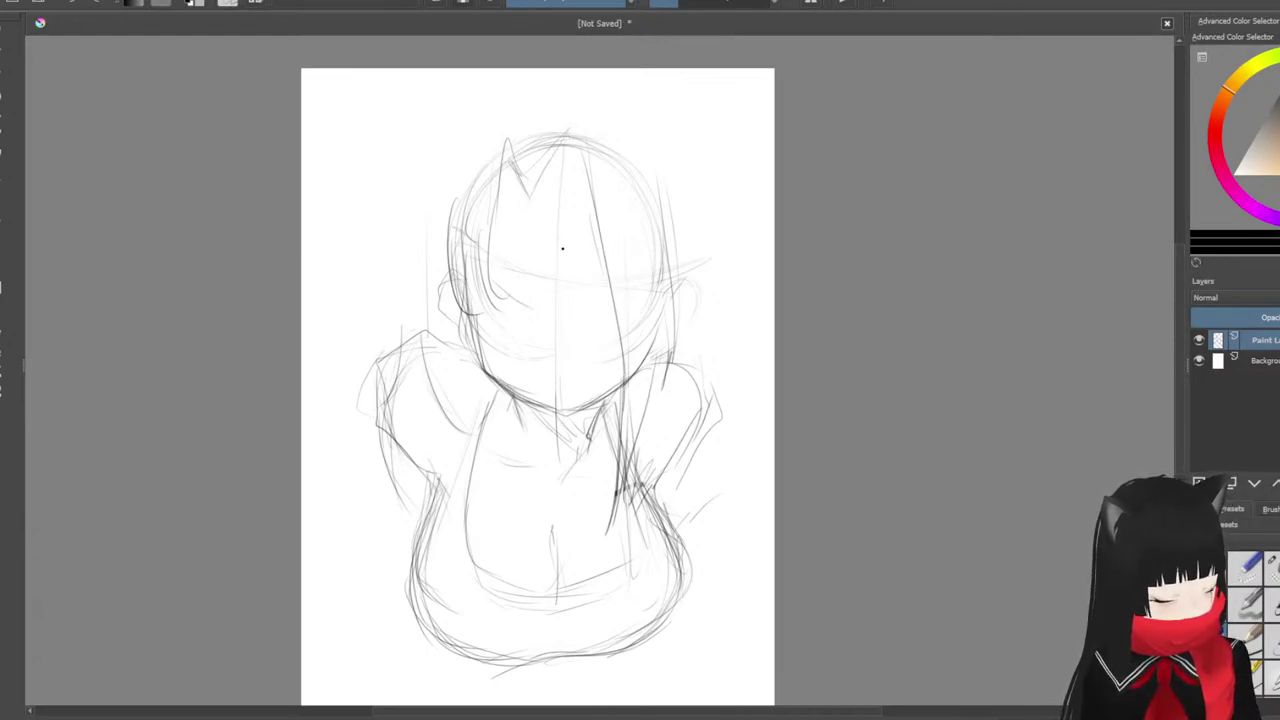
{"action": "left_click_drag", "start_coordinate": [563, 250], "coordinate": [558, 434]}
{"action": "left_click_drag", "start_coordinate": [488, 278], "coordinate": [567, 333]}
{"action": "mouse_move", "coordinate": [496, 300]}
{"action": "left_mouse_down"}
{"action": "mouse_move", "coordinate": [548, 324]}
{"action": "mouse_move", "coordinate": [614, 314]}
{"action": "left_mouse_up"}
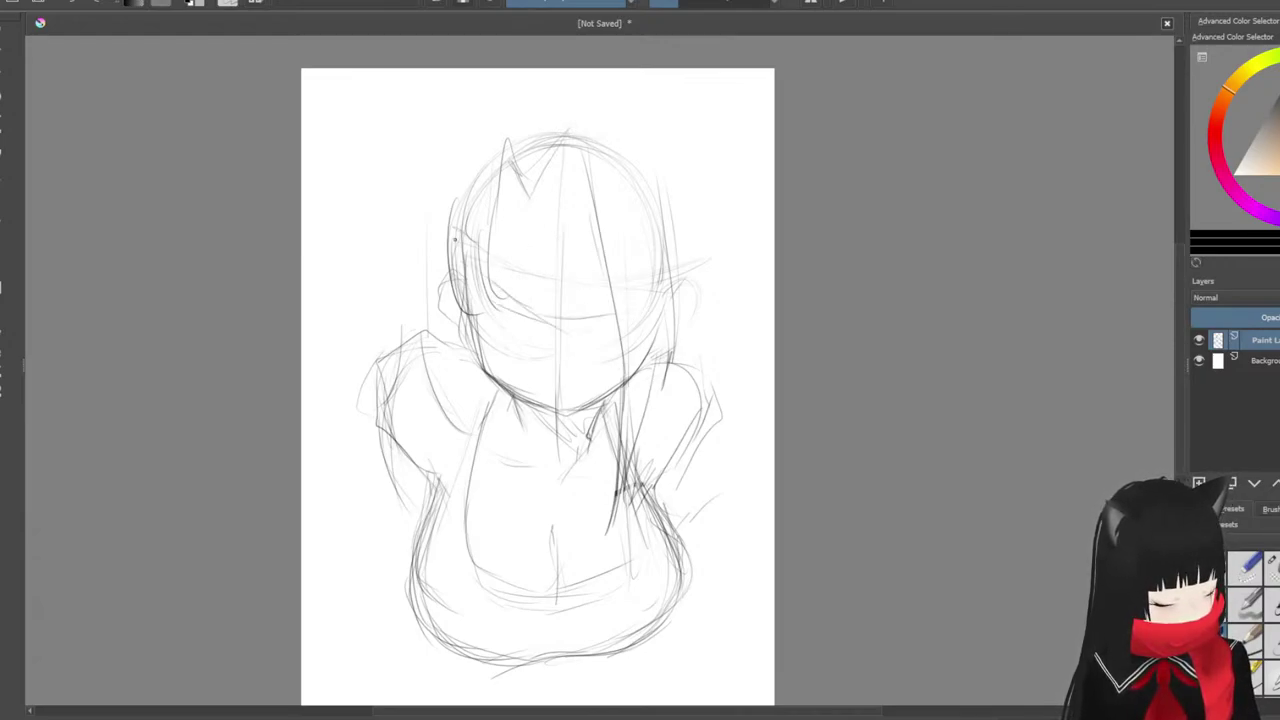
Step: Try slanted left-eye strokes along the curved eye guideline
{"action": "left_click_drag", "start_coordinate": [491, 290], "coordinate": [534, 311]}
{"action": "mouse_move", "coordinate": [521, 306]}
{"action": "left_mouse_down"}
{"action": "mouse_move", "coordinate": [537, 322]}
{"action": "mouse_move", "coordinate": [510, 309]}
{"action": "mouse_move", "coordinate": [533, 323]}
{"action": "left_mouse_up"}
{"action": "key", "text": "ctrl+z"}
{"action": "key", "text": "ctrl+z"}
{"action": "key", "text": "ctrl+z"}
{"action": "key", "text": "ctrl+z"}
{"action": "key", "text": "ctrl+z"}
{"action": "key", "text": "ctrl+z"}
Step: Sketch the slanted eyes and brows along the eye guideline, and add a small mouth above the chin
{"action": "mouse_move", "coordinate": [496, 302]}
{"action": "left_mouse_down"}
{"action": "mouse_move", "coordinate": [525, 313]}
{"action": "mouse_move", "coordinate": [507, 321]}
{"action": "mouse_move", "coordinate": [592, 322]}
{"action": "left_mouse_up"}
{"action": "left_click_drag", "start_coordinate": [500, 279], "coordinate": [613, 301]}
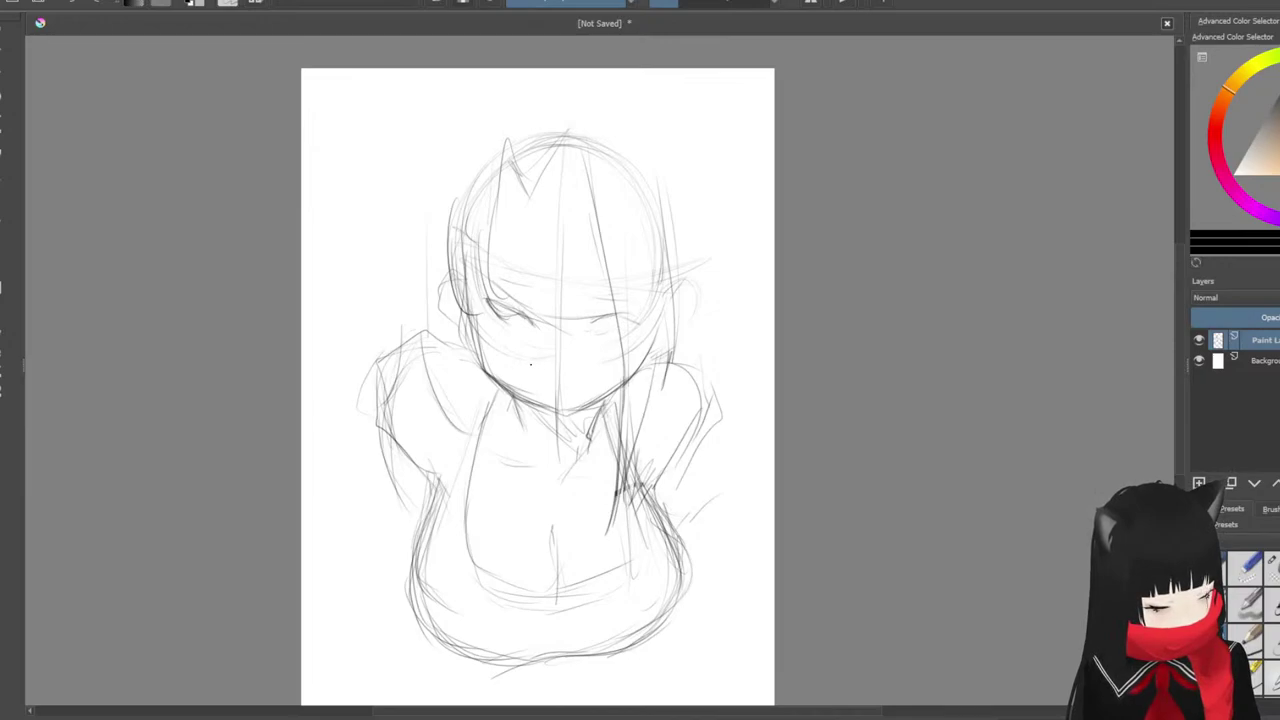
{"action": "mouse_move", "coordinate": [538, 372]}
{"action": "left_mouse_down"}
{"action": "mouse_move", "coordinate": [572, 384]}
{"action": "mouse_move", "coordinate": [545, 382]}
{"action": "left_mouse_up"}
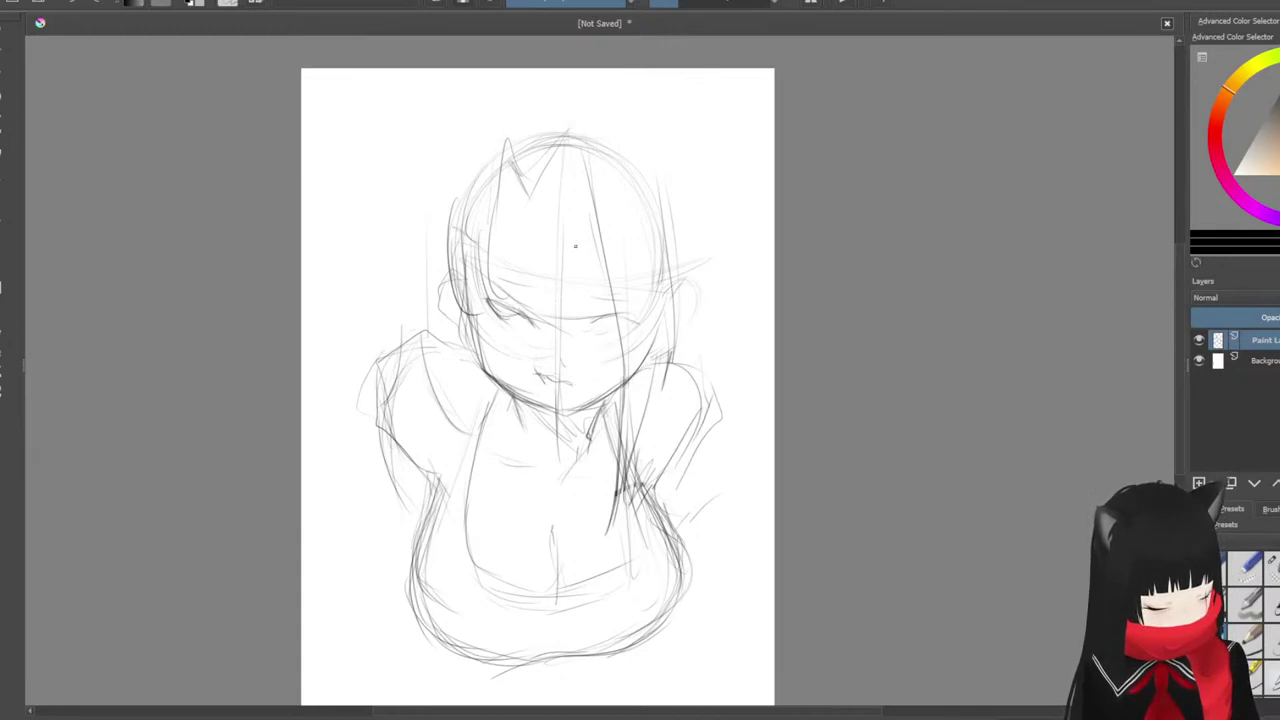
Step: Add hair strands falling from the parting over the forehead and down the right side of the face
{"action": "left_click_drag", "start_coordinate": [703, 280], "coordinate": [685, 308]}
{"action": "left_click_drag", "start_coordinate": [524, 232], "coordinate": [514, 250]}
{"action": "left_click_drag", "start_coordinate": [550, 195], "coordinate": [604, 440]}
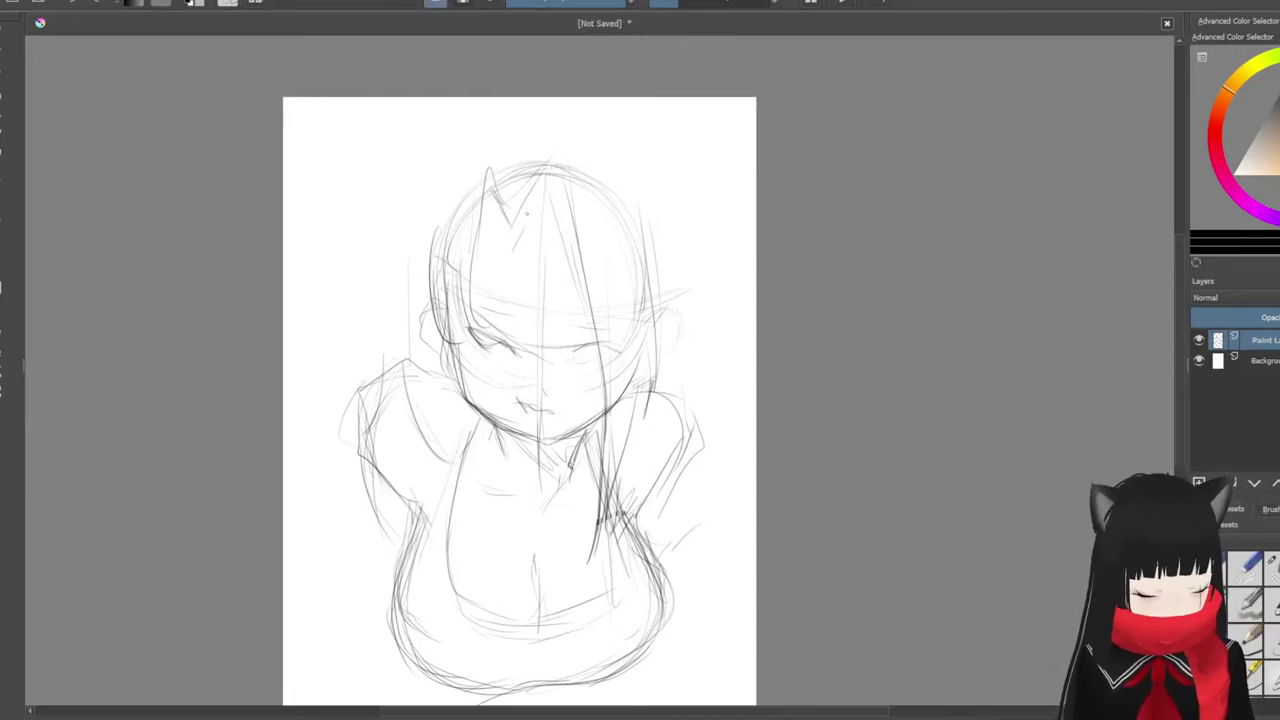
Step: Undo the zigzag hair strokes at the parting and sketch new fringe strokes across the forehead and right of the parting
{"action": "key", "text": "ctrl+z"}
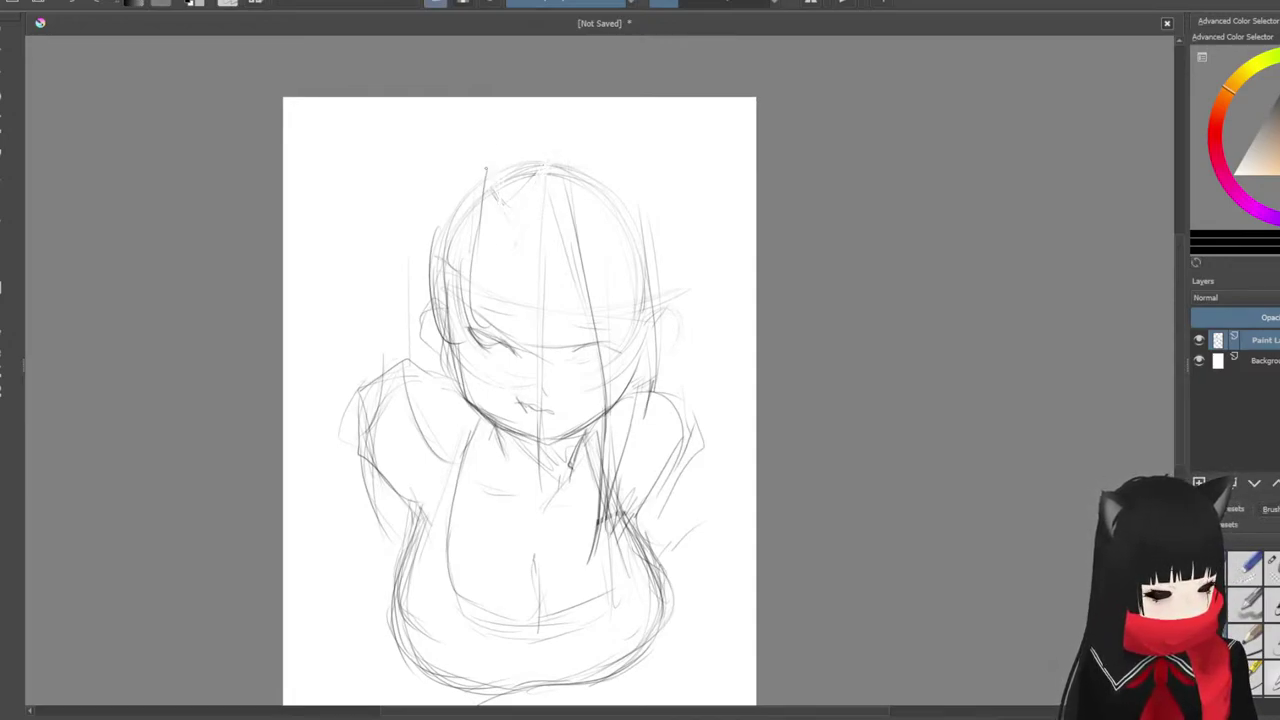
{"action": "key", "text": "e"}
{"action": "left_click_drag", "start_coordinate": [474, 230], "coordinate": [494, 350]}
{"action": "left_click_drag", "start_coordinate": [474, 264], "coordinate": [483, 376]}
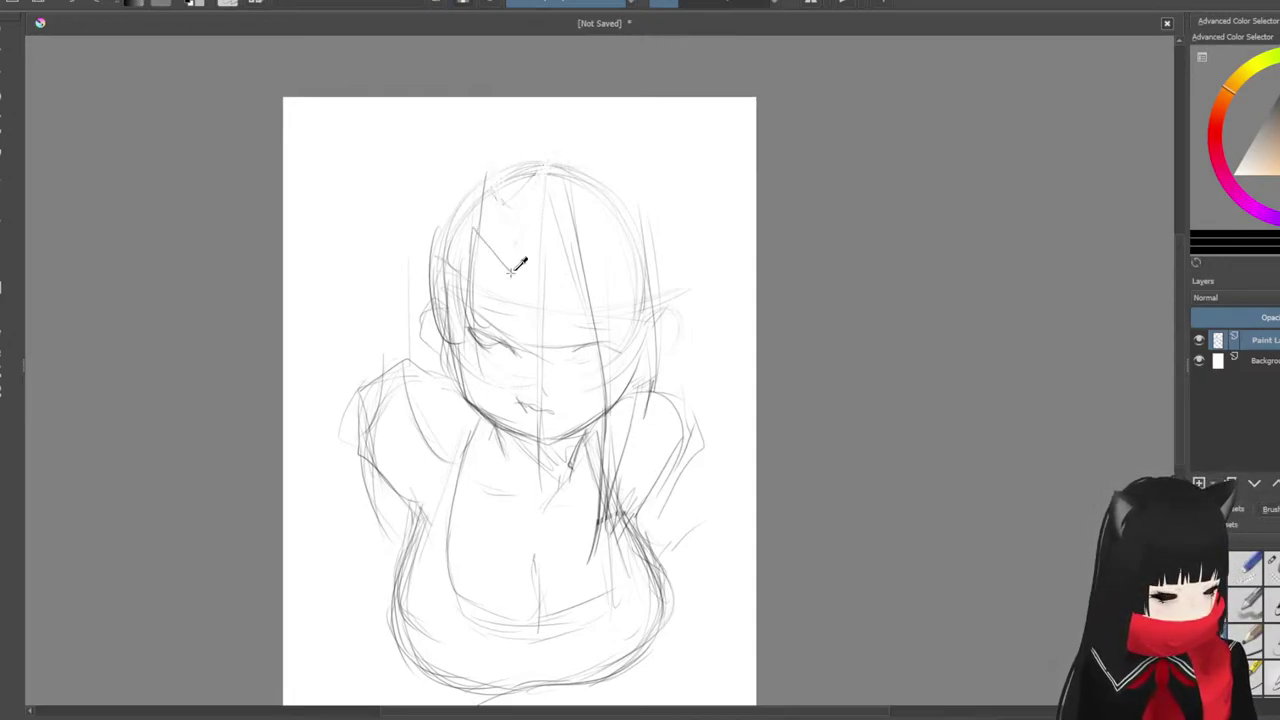
{"action": "key", "text": "ctrl+z"}
{"action": "key", "text": "ctrl+z"}
{"action": "left_click_drag", "start_coordinate": [476, 240], "coordinate": [472, 335]}
{"action": "left_click_drag", "start_coordinate": [521, 236], "coordinate": [511, 259]}
{"action": "left_click_drag", "start_coordinate": [552, 205], "coordinate": [602, 390]}
{"action": "left_click_drag", "start_coordinate": [529, 267], "coordinate": [548, 262]}
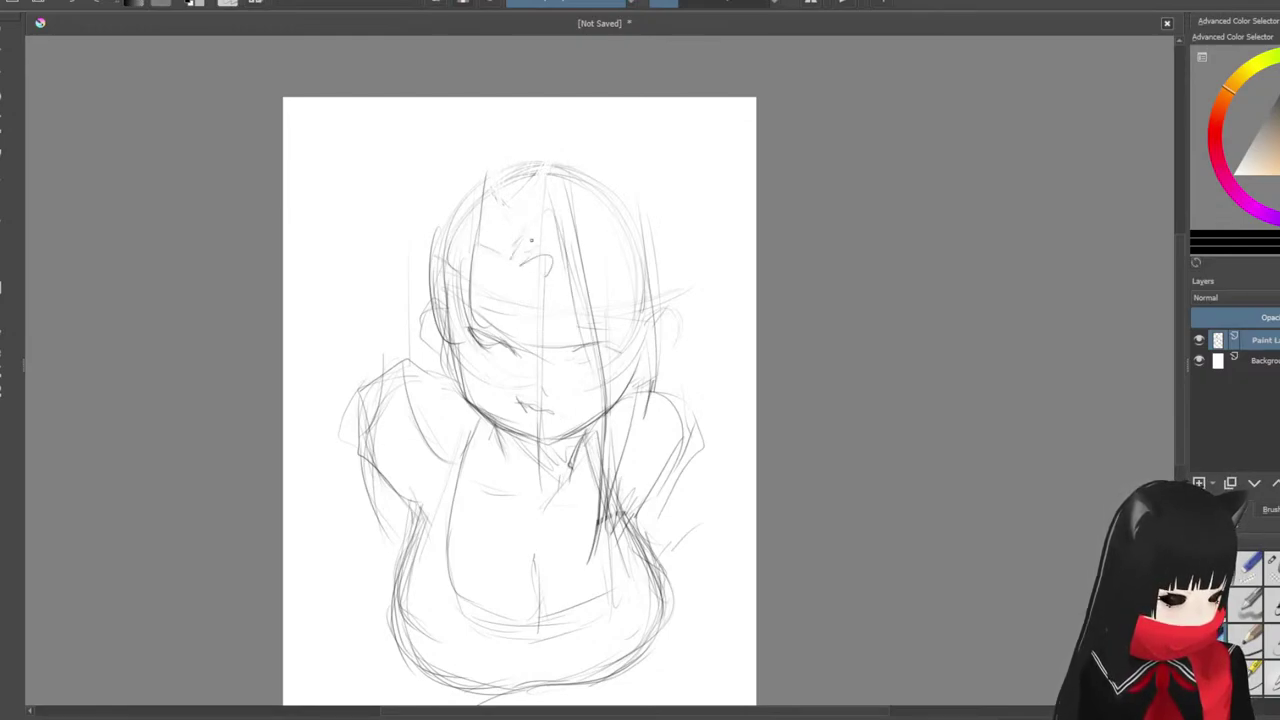
Step: Sketch a fuller outer hair outline around the head, from the left side over the crown and down the right side
{"action": "mouse_move", "coordinate": [414, 228]}
{"action": "left_mouse_down"}
{"action": "mouse_move", "coordinate": [502, 158]}
{"action": "mouse_move", "coordinate": [410, 296]}
{"action": "left_mouse_up"}
{"action": "left_click_drag", "start_coordinate": [436, 192], "coordinate": [428, 292]}
{"action": "mouse_move", "coordinate": [492, 150]}
{"action": "left_mouse_down"}
{"action": "mouse_move", "coordinate": [646, 186]}
{"action": "mouse_move", "coordinate": [658, 312]}
{"action": "left_mouse_up"}
{"action": "mouse_move", "coordinate": [658, 196]}
{"action": "left_mouse_down"}
{"action": "mouse_move", "coordinate": [664, 308]}
{"action": "mouse_move", "coordinate": [680, 308]}
{"action": "left_mouse_up"}
{"action": "mouse_move", "coordinate": [513, 155]}
{"action": "left_mouse_down"}
{"action": "mouse_move", "coordinate": [577, 127]}
{"action": "mouse_move", "coordinate": [657, 235]}
{"action": "mouse_move", "coordinate": [664, 314]}
{"action": "left_mouse_up"}
{"action": "left_click_drag", "start_coordinate": [644, 234], "coordinate": [660, 390]}
{"action": "left_click_drag", "start_coordinate": [650, 290], "coordinate": [662, 382]}
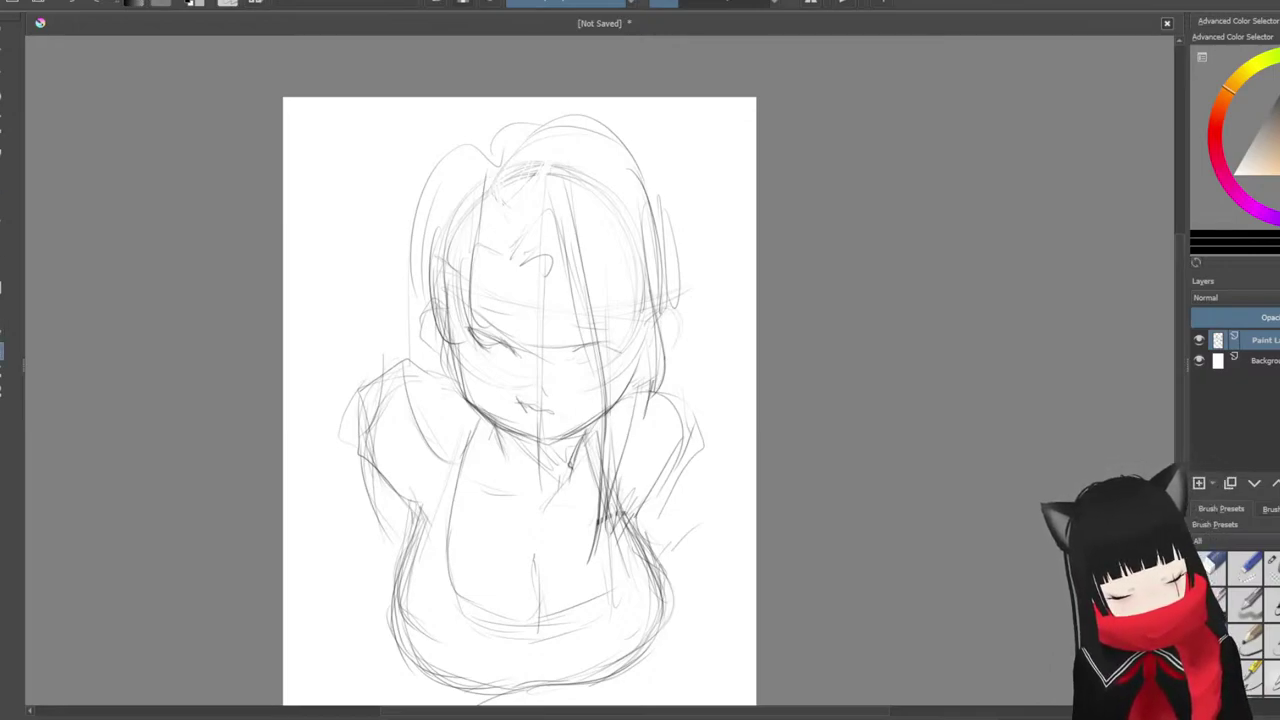
Step: Select the head and hair freehand, scale them down proportionally, recentre them above the neck, and clear the selection
{"action": "mouse_move", "coordinate": [578, 452]}
{"action": "left_mouse_down"}
{"action": "mouse_move", "coordinate": [680, 289]}
{"action": "mouse_move", "coordinate": [631, 111]}
{"action": "mouse_move", "coordinate": [452, 128]}
{"action": "mouse_move", "coordinate": [375, 258]}
{"action": "mouse_move", "coordinate": [411, 341]}
{"action": "mouse_move", "coordinate": [505, 458]}
{"action": "left_mouse_up"}
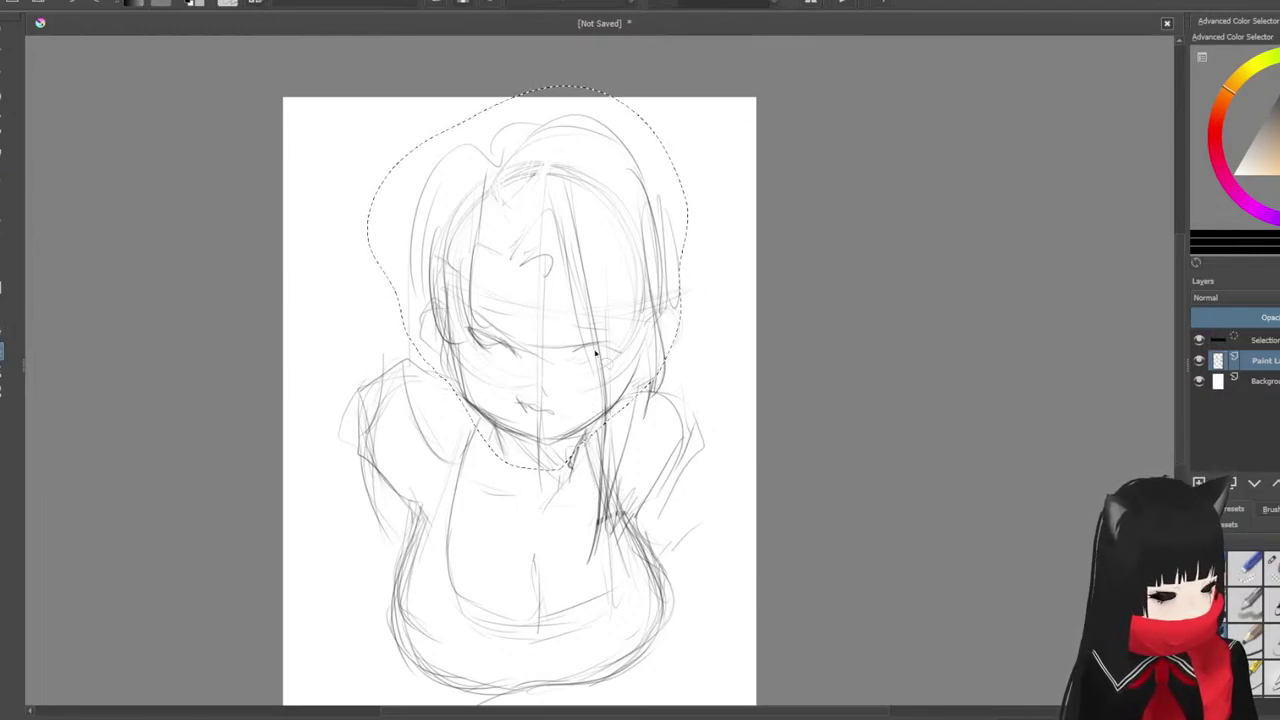
{"action": "key", "text": "ctrl+shift+a"}
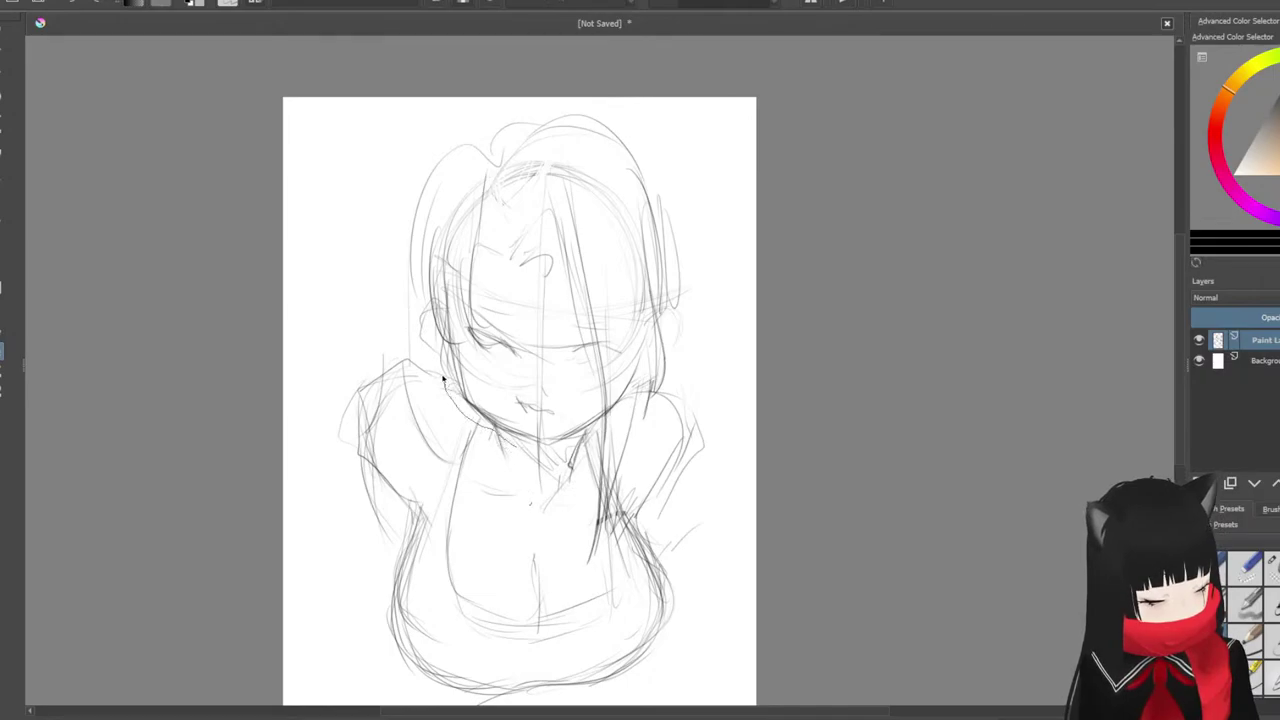
{"action": "mouse_move", "coordinate": [443, 376]}
{"action": "left_mouse_down"}
{"action": "mouse_move", "coordinate": [409, 136]}
{"action": "mouse_move", "coordinate": [669, 110]}
{"action": "mouse_move", "coordinate": [708, 327]}
{"action": "mouse_move", "coordinate": [655, 406]}
{"action": "mouse_move", "coordinate": [575, 444]}
{"action": "mouse_move", "coordinate": [540, 440]}
{"action": "left_mouse_up"}
{"action": "key", "text": "ctrl+t"}
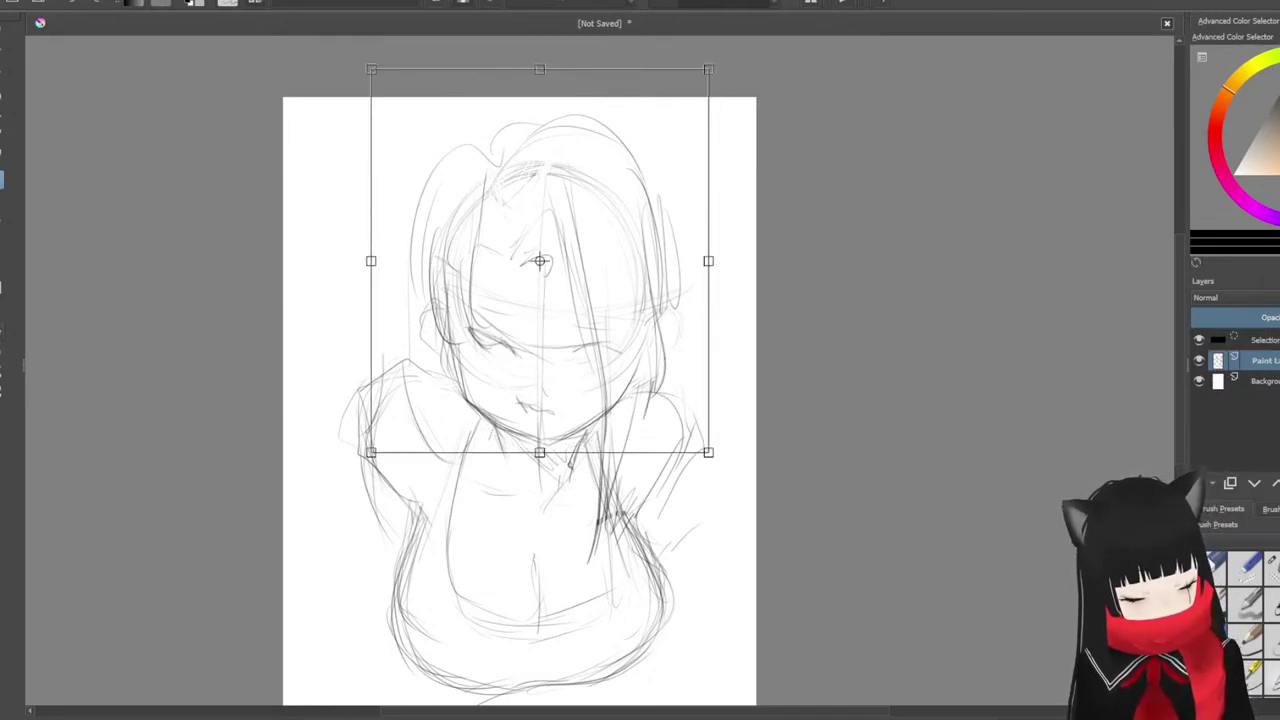
{"action": "left_click_drag", "start_coordinate": [540, 69], "coordinate": [540, 116]}
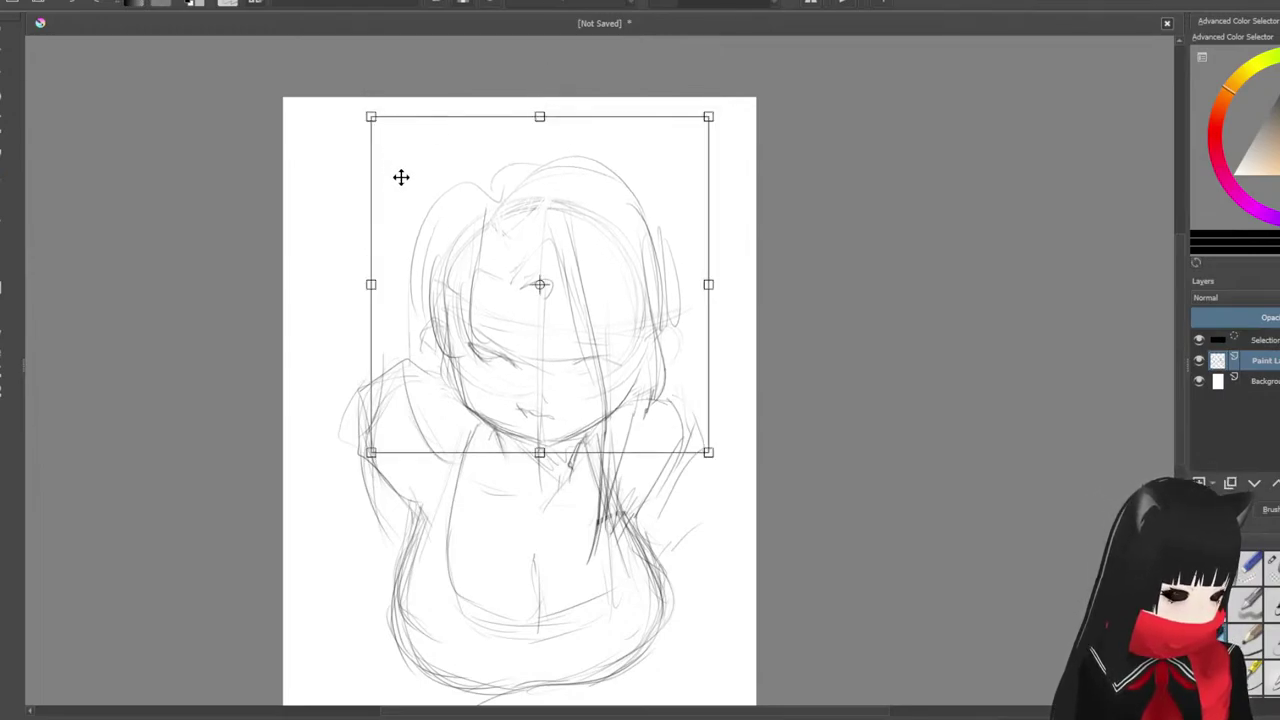
{"action": "key", "text": "ctrl+z"}
{"action": "left_click_drag", "start_coordinate": [371, 69], "coordinate": [422, 139]}
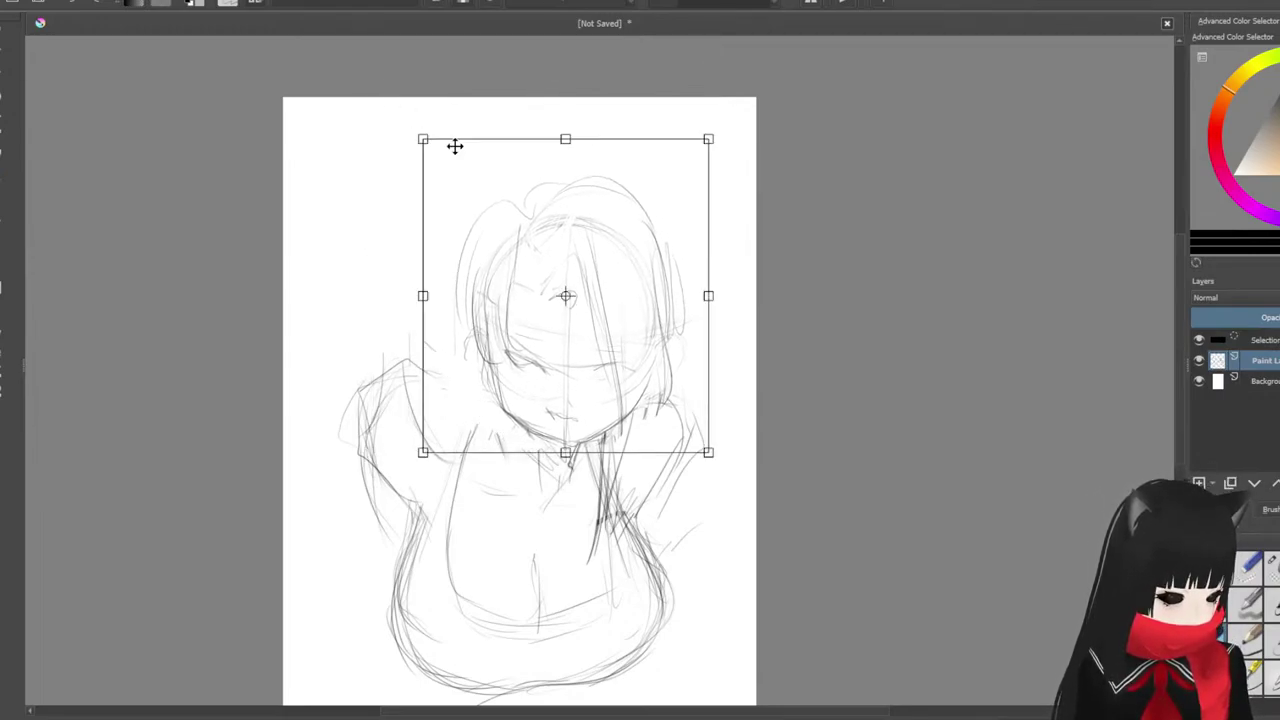
{"action": "left_click_drag", "start_coordinate": [602, 330], "coordinate": [566, 330]}
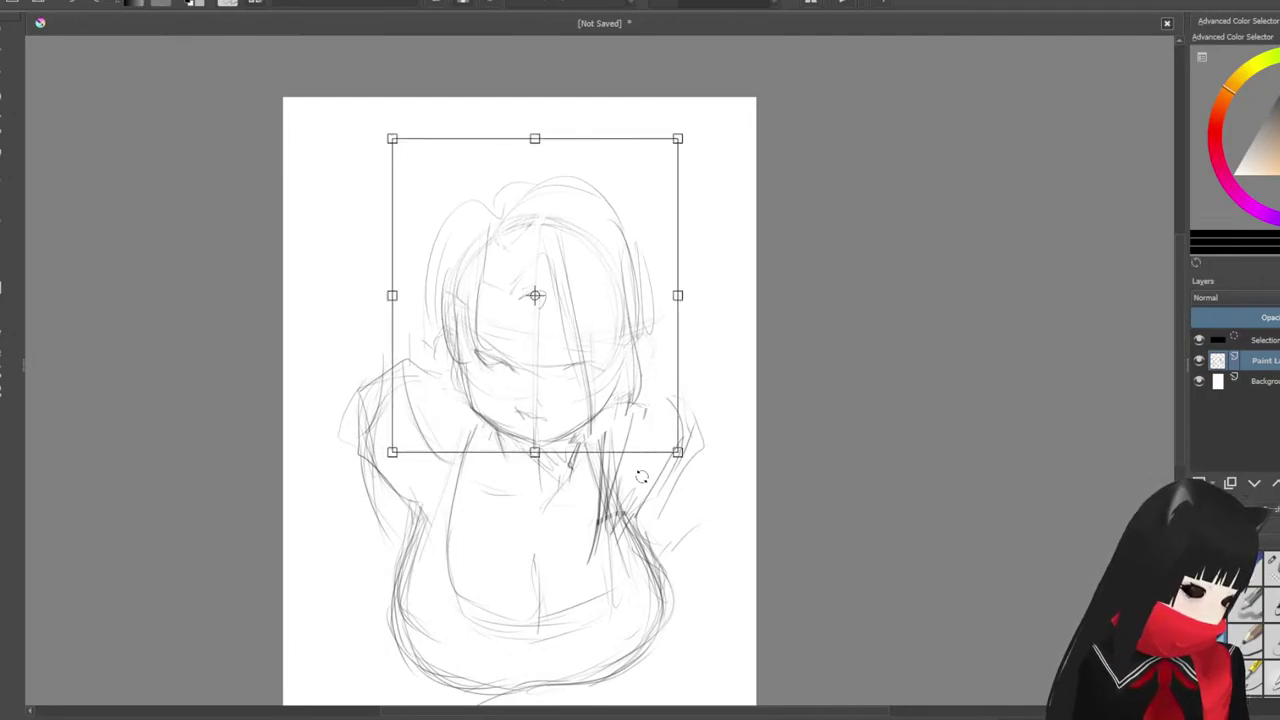
{"action": "key", "text": "Return"}
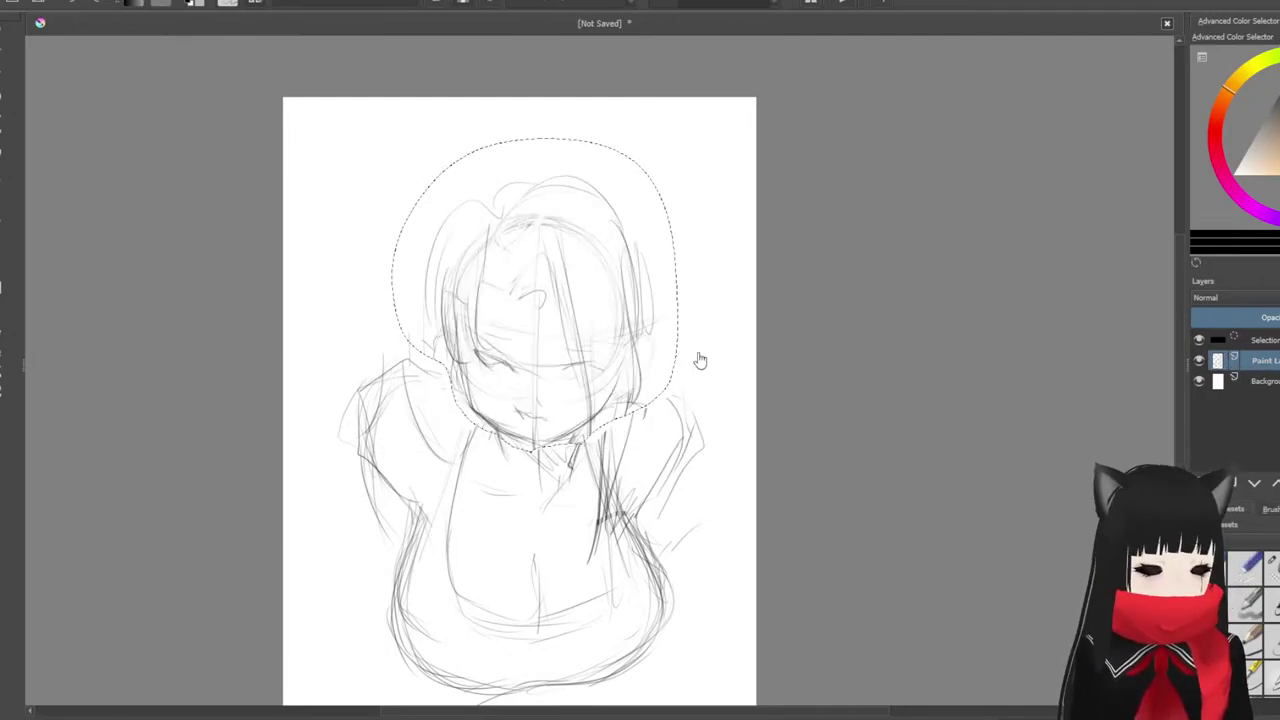
{"action": "key", "text": "b"}
{"action": "key", "text": "ctrl+shift+a"}
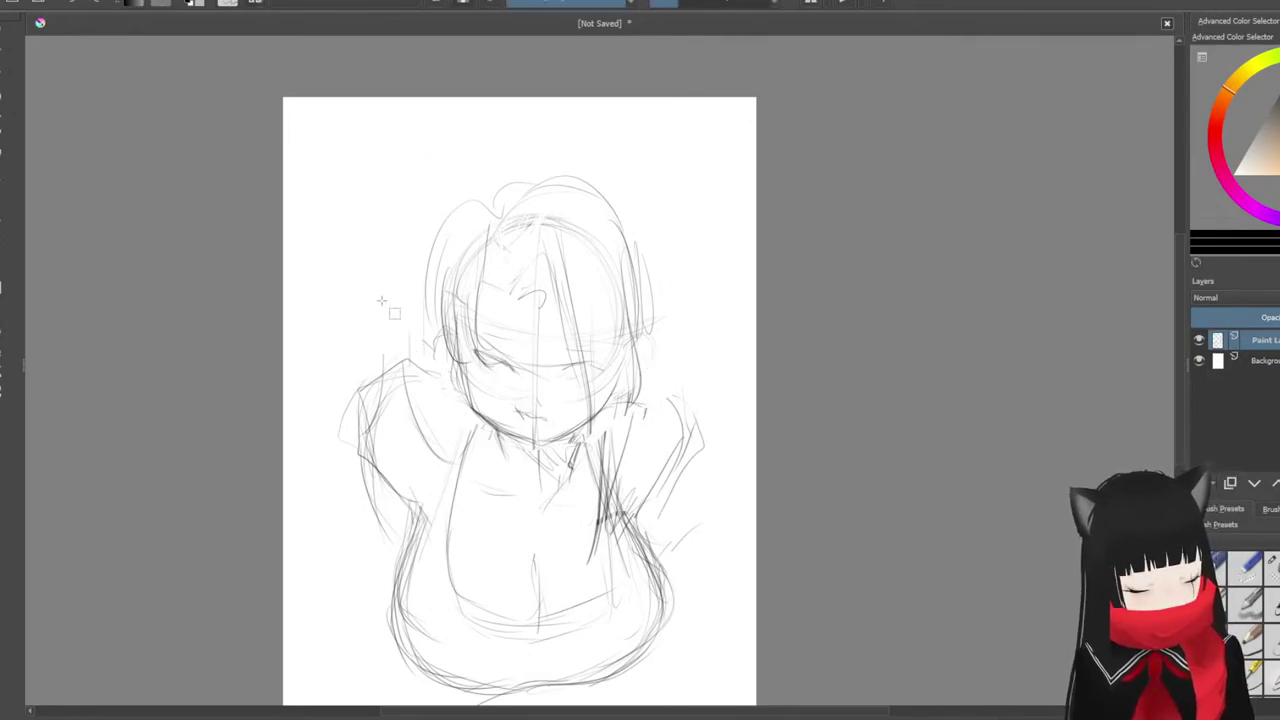
Step: Reinforce the hair outline on the left side of the head and add inner locks framing the left of the face
{"action": "left_click_drag", "start_coordinate": [669, 271], "coordinate": [650, 245]}
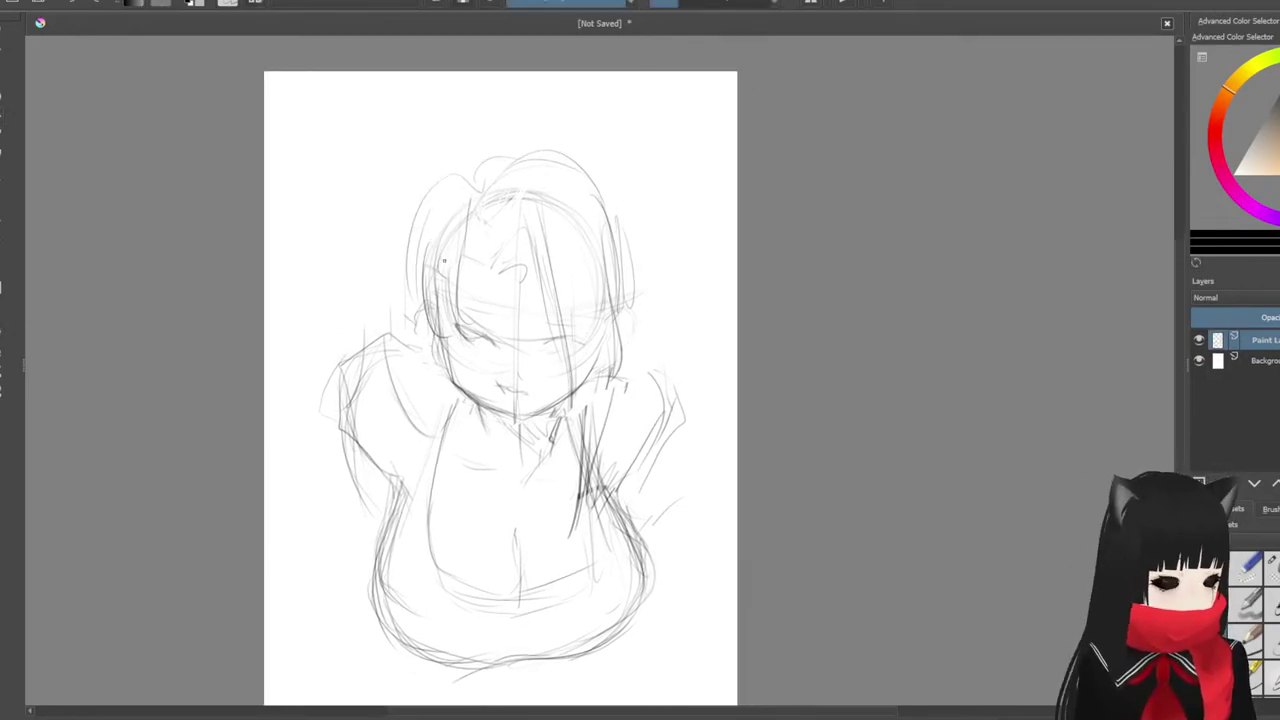
{"action": "left_click_drag", "start_coordinate": [425, 217], "coordinate": [415, 322]}
{"action": "mouse_move", "coordinate": [431, 248]}
{"action": "left_mouse_down"}
{"action": "mouse_move", "coordinate": [417, 329]}
{"action": "mouse_move", "coordinate": [505, 143]}
{"action": "left_mouse_up"}
{"action": "mouse_move", "coordinate": [441, 189]}
{"action": "left_mouse_down"}
{"action": "mouse_move", "coordinate": [423, 267]}
{"action": "mouse_move", "coordinate": [455, 306]}
{"action": "left_mouse_up"}
{"action": "left_click_drag", "start_coordinate": [462, 250], "coordinate": [456, 322]}
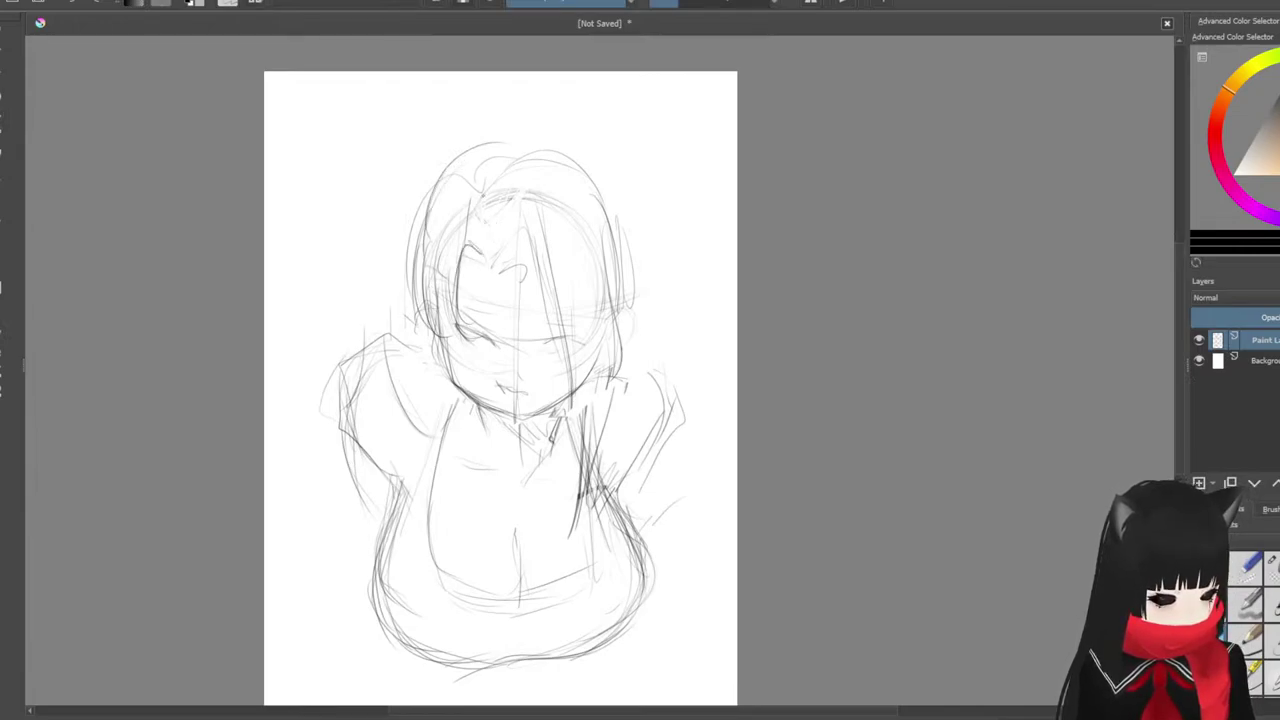
{"action": "mouse_move", "coordinate": [452, 194]}
{"action": "left_mouse_down"}
{"action": "mouse_move", "coordinate": [430, 300]}
{"action": "mouse_move", "coordinate": [428, 288]}
{"action": "left_mouse_up"}
{"action": "left_click_drag", "start_coordinate": [456, 216], "coordinate": [440, 290]}
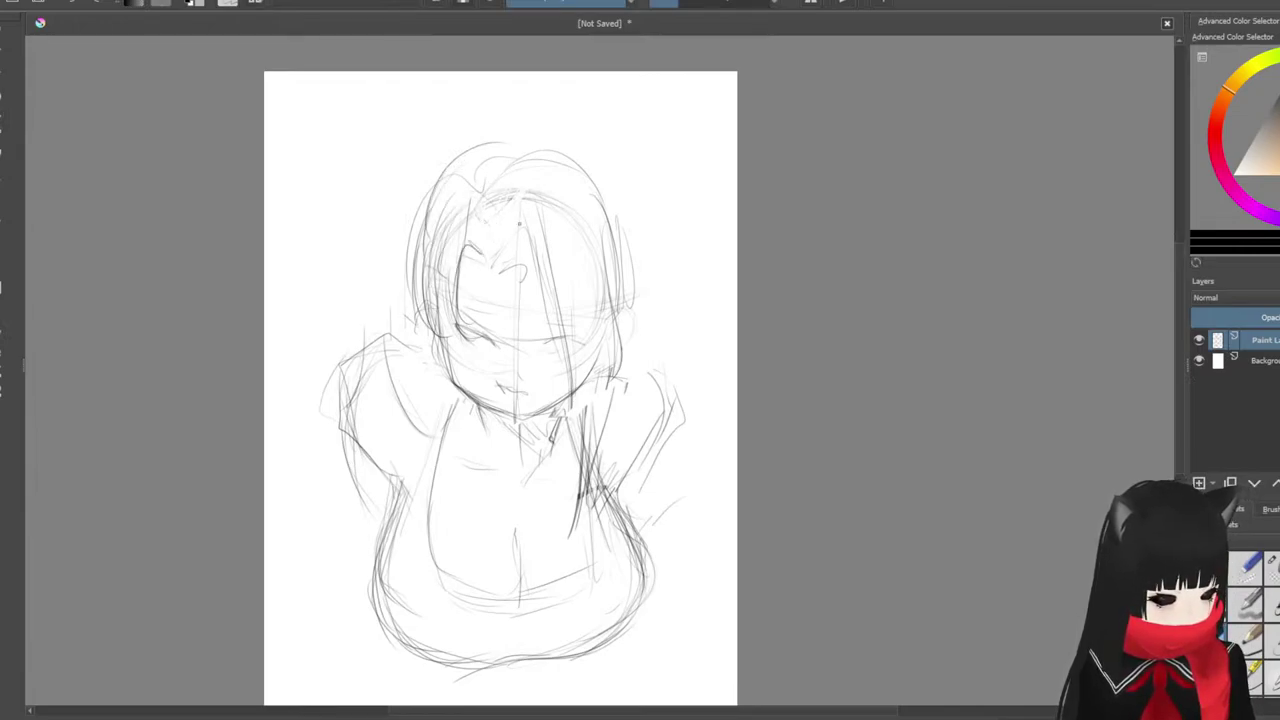
Step: Strengthen the pointed forelock at the parting, with one strand towards the brow and one down across the right forehead
{"action": "left_click_drag", "start_coordinate": [530, 210], "coordinate": [510, 244]}
{"action": "left_click_drag", "start_coordinate": [534, 216], "coordinate": [550, 312]}
{"action": "left_click_drag", "start_coordinate": [508, 238], "coordinate": [496, 276]}
{"action": "left_click_drag", "start_coordinate": [522, 214], "coordinate": [552, 310]}
Step: Darken the right side hair and extend its strands past the jaw down to the chest
{"action": "left_click_drag", "start_coordinate": [616, 194], "coordinate": [612, 314]}
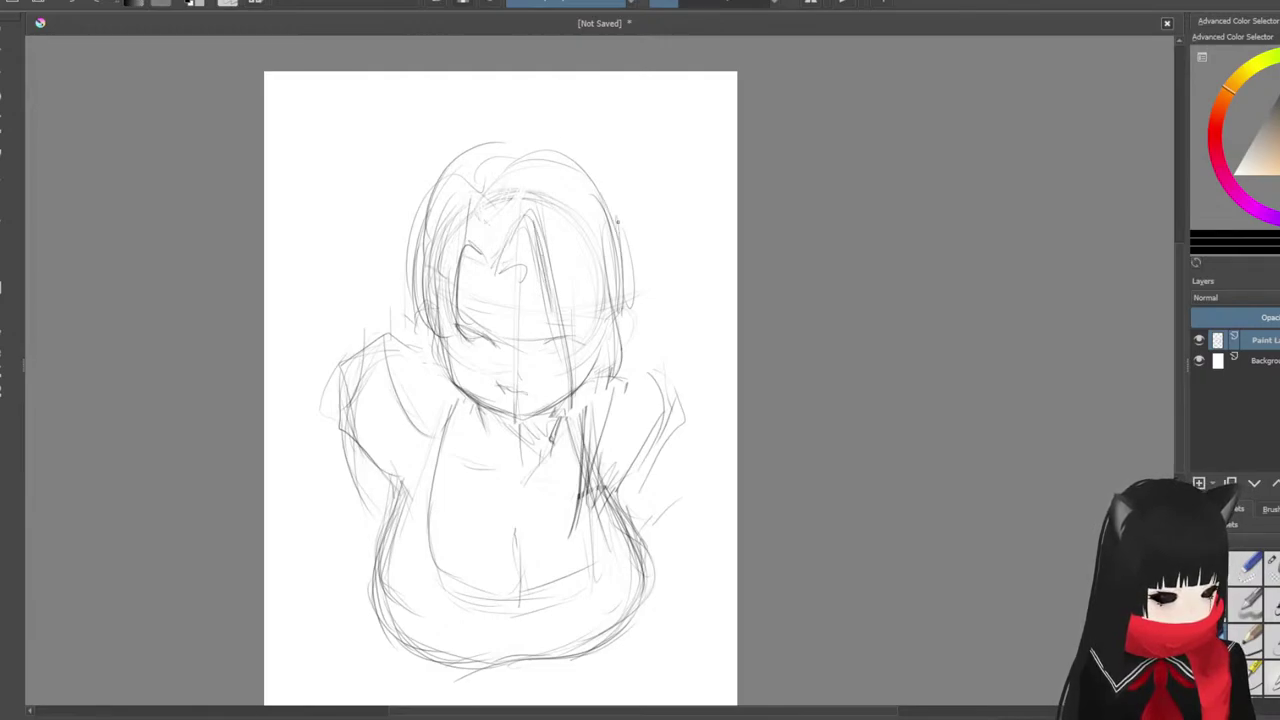
{"action": "left_click_drag", "start_coordinate": [617, 222], "coordinate": [616, 336]}
{"action": "left_click_drag", "start_coordinate": [608, 360], "coordinate": [600, 394]}
{"action": "left_click_drag", "start_coordinate": [604, 316], "coordinate": [602, 434]}
{"action": "left_click_drag", "start_coordinate": [577, 372], "coordinate": [576, 494]}
{"action": "left_click_drag", "start_coordinate": [578, 430], "coordinate": [566, 523]}
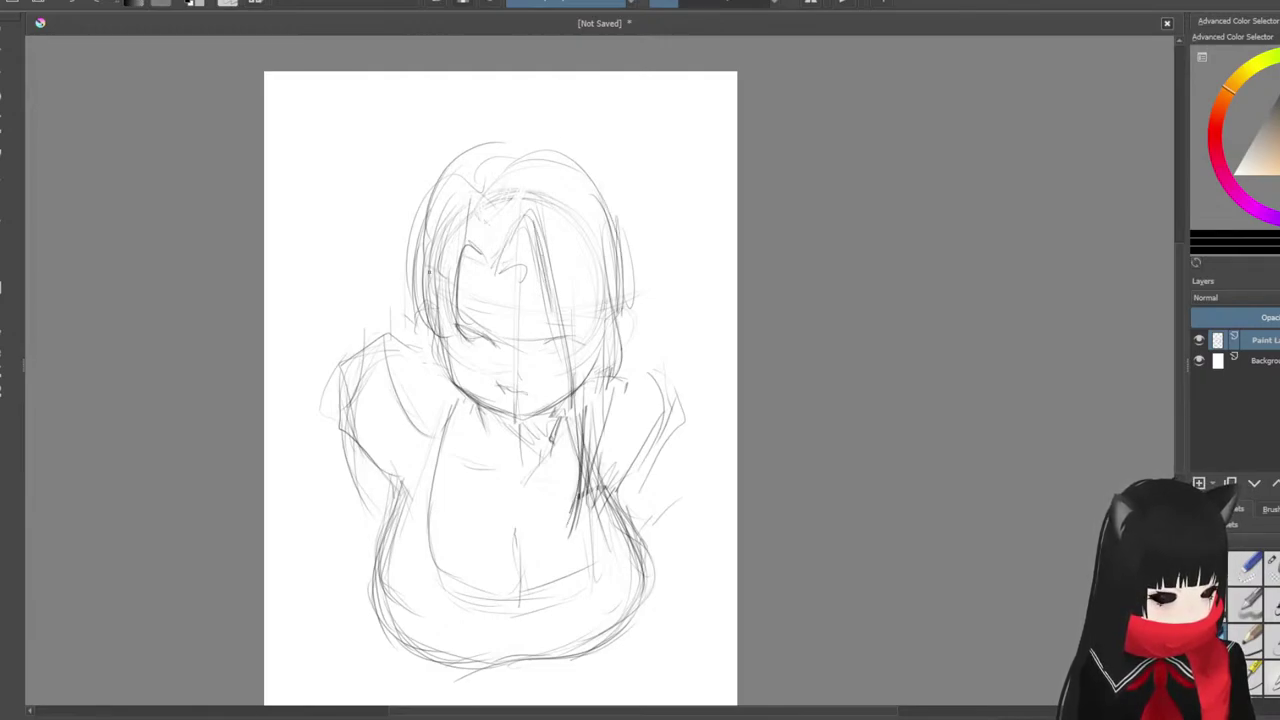
Step: Darken the outer hair contour over the crown and both upper sides of the head
{"action": "left_click_drag", "start_coordinate": [460, 155], "coordinate": [425, 278]}
{"action": "left_click_drag", "start_coordinate": [472, 148], "coordinate": [452, 174]}
{"action": "left_click_drag", "start_coordinate": [576, 166], "coordinate": [610, 244]}
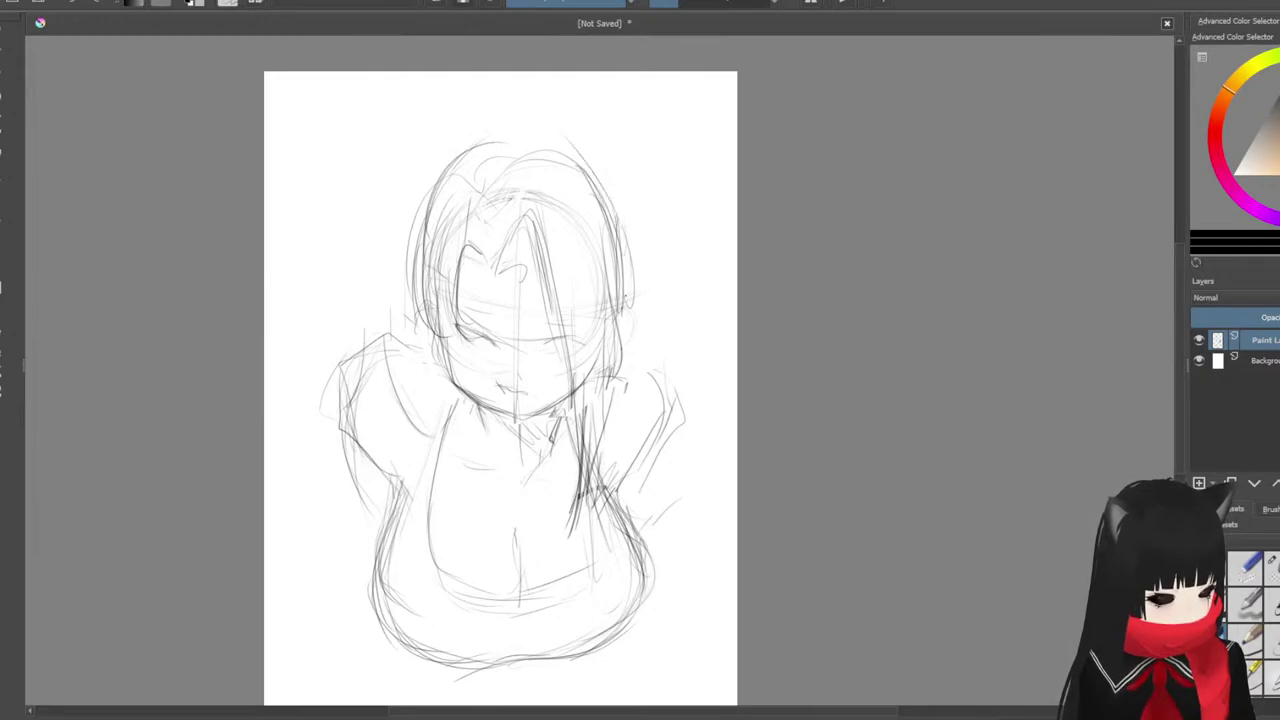
{"action": "mouse_move", "coordinate": [619, 317]}
{"action": "left_mouse_down"}
{"action": "mouse_move", "coordinate": [617, 215]}
{"action": "mouse_move", "coordinate": [540, 138]}
{"action": "left_mouse_up"}
{"action": "mouse_move", "coordinate": [616, 199]}
{"action": "left_mouse_down"}
{"action": "mouse_move", "coordinate": [551, 140]}
{"action": "mouse_move", "coordinate": [497, 147]}
{"action": "left_mouse_up"}
Step: Sketch a bun of looping curls on top of the head
{"action": "left_click_drag", "start_coordinate": [502, 148], "coordinate": [431, 177]}
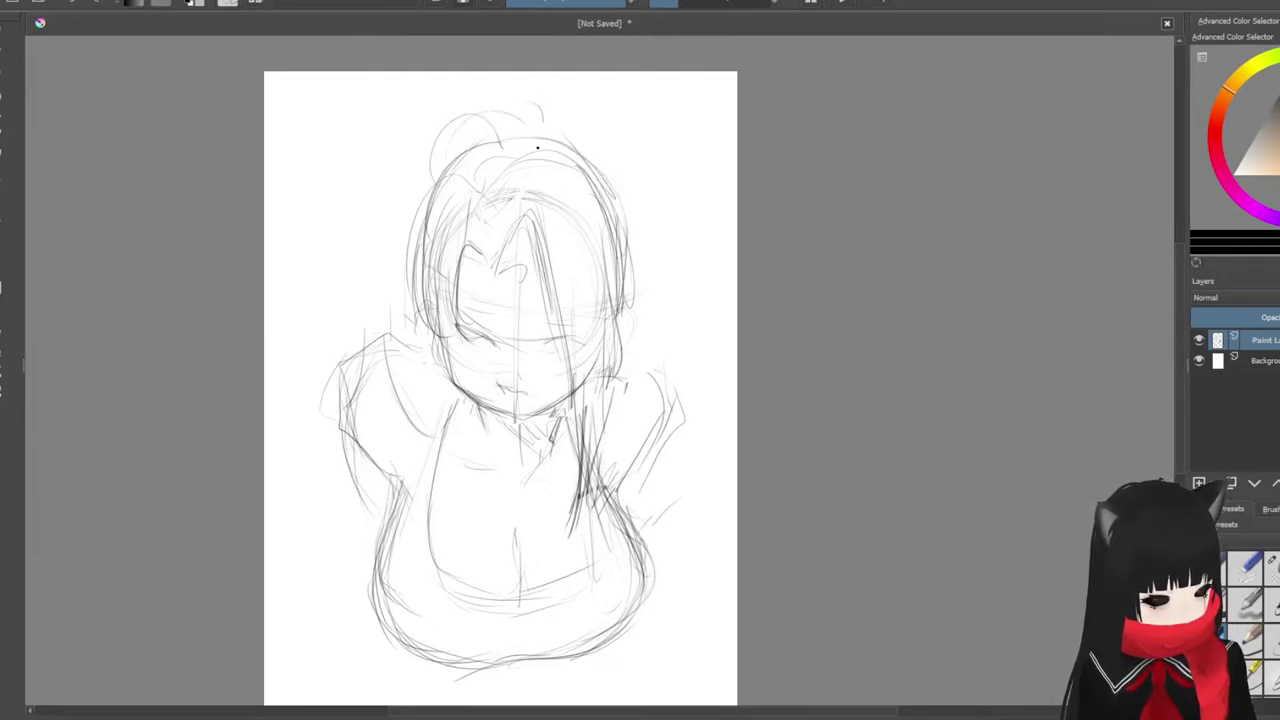
{"action": "left_click_drag", "start_coordinate": [537, 160], "coordinate": [462, 148]}
{"action": "left_click_drag", "start_coordinate": [478, 104], "coordinate": [426, 180]}
{"action": "mouse_move", "coordinate": [490, 146]}
{"action": "left_mouse_down"}
{"action": "mouse_move", "coordinate": [526, 84]}
{"action": "mouse_move", "coordinate": [560, 110]}
{"action": "left_mouse_up"}
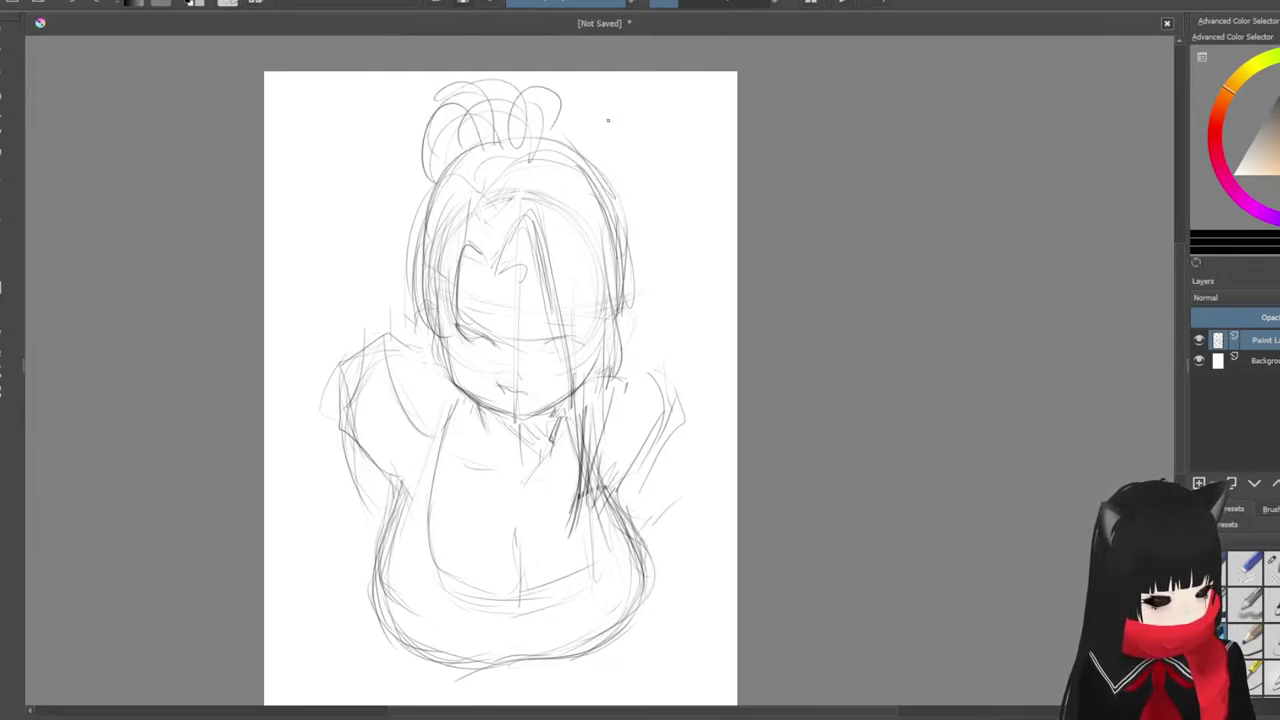
Step: Add two paint layers between the sketch and the background, and fill the lower one with medium grey
{"action": "left_click_drag", "start_coordinate": [678, 399], "coordinate": [655, 392]}
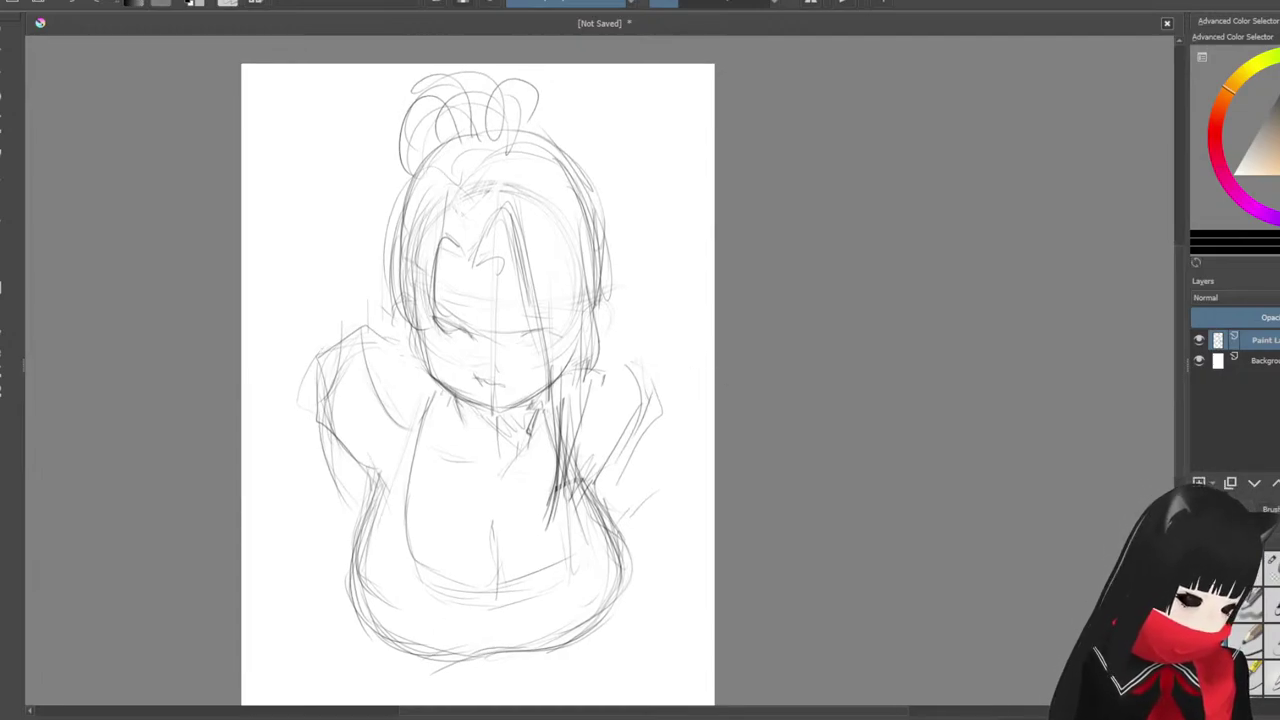
{"action": "left_click", "coordinate": [1204, 483]}
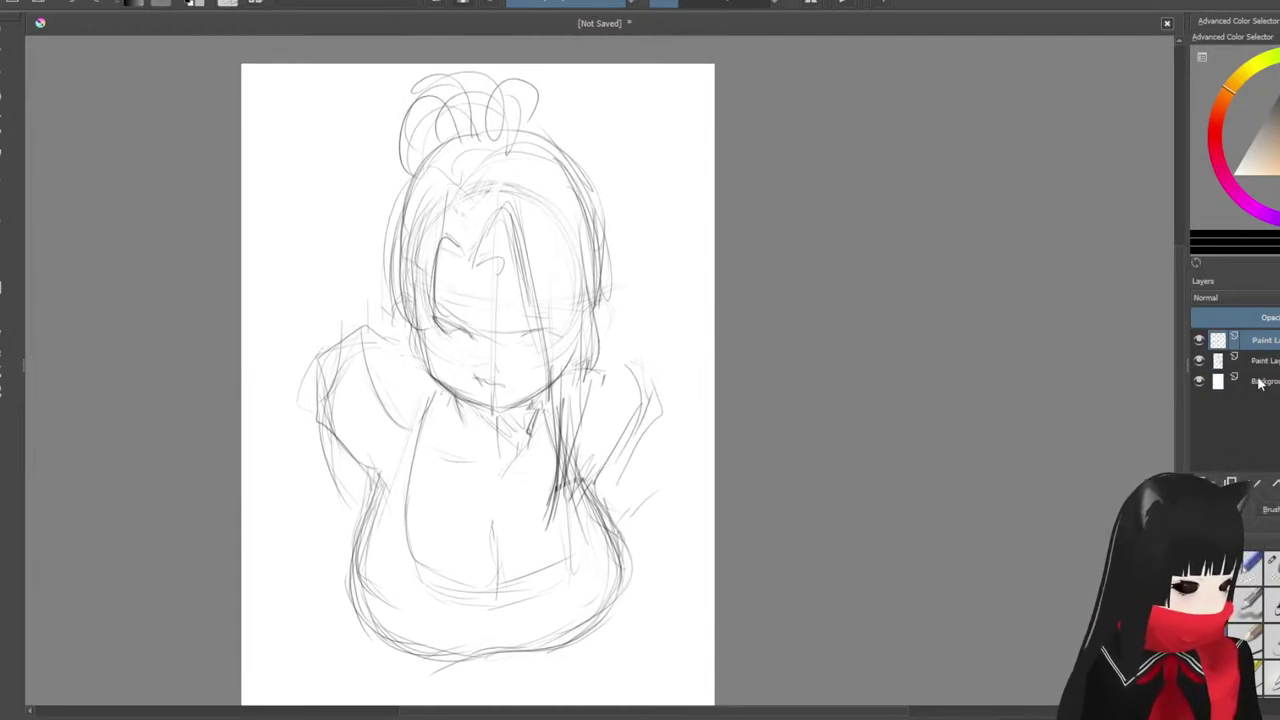
{"action": "left_click_drag", "start_coordinate": [1264, 341], "coordinate": [1271, 371]}
{"action": "key", "text": "Insert"}
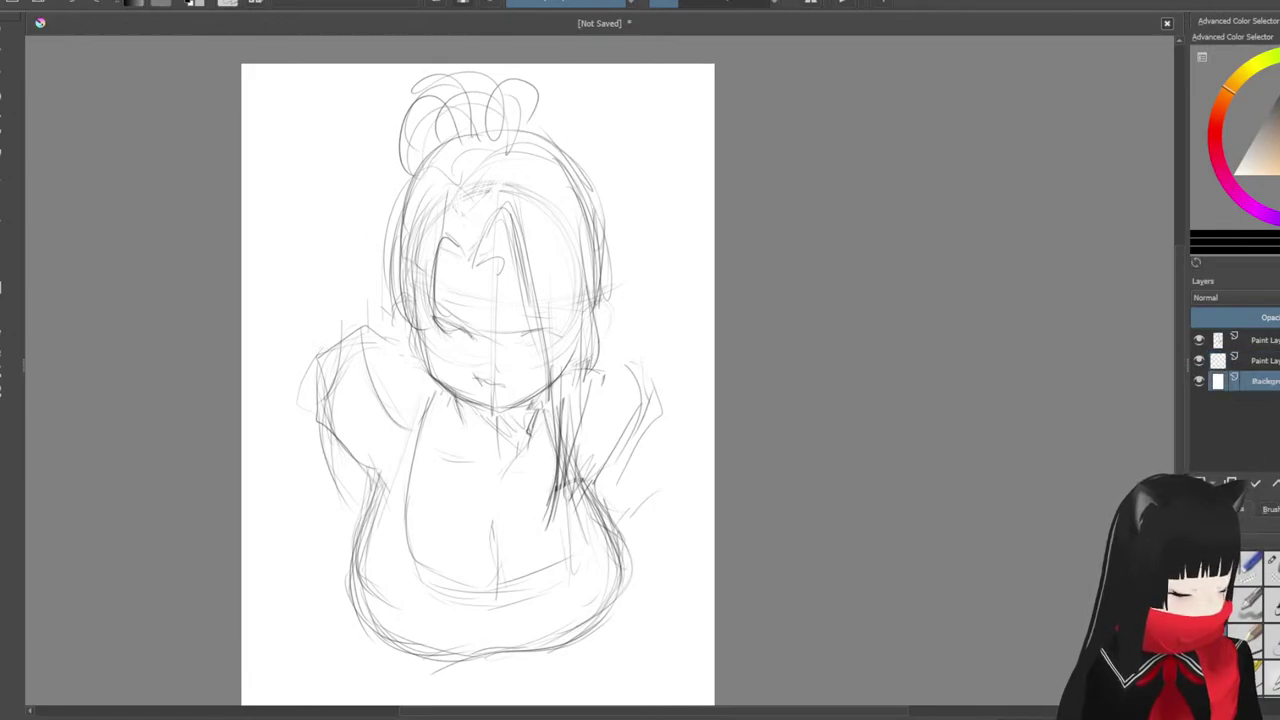
{"action": "left_click", "coordinate": [1265, 121]}
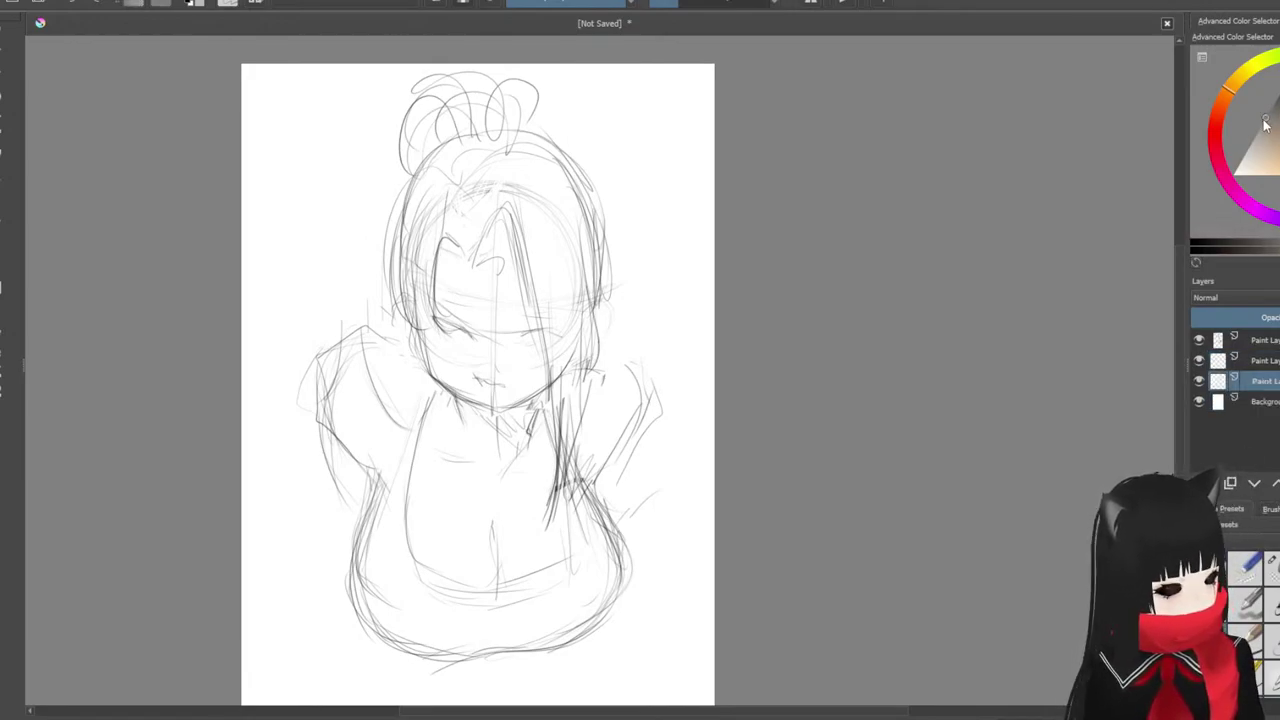
{"action": "key", "text": "f"}
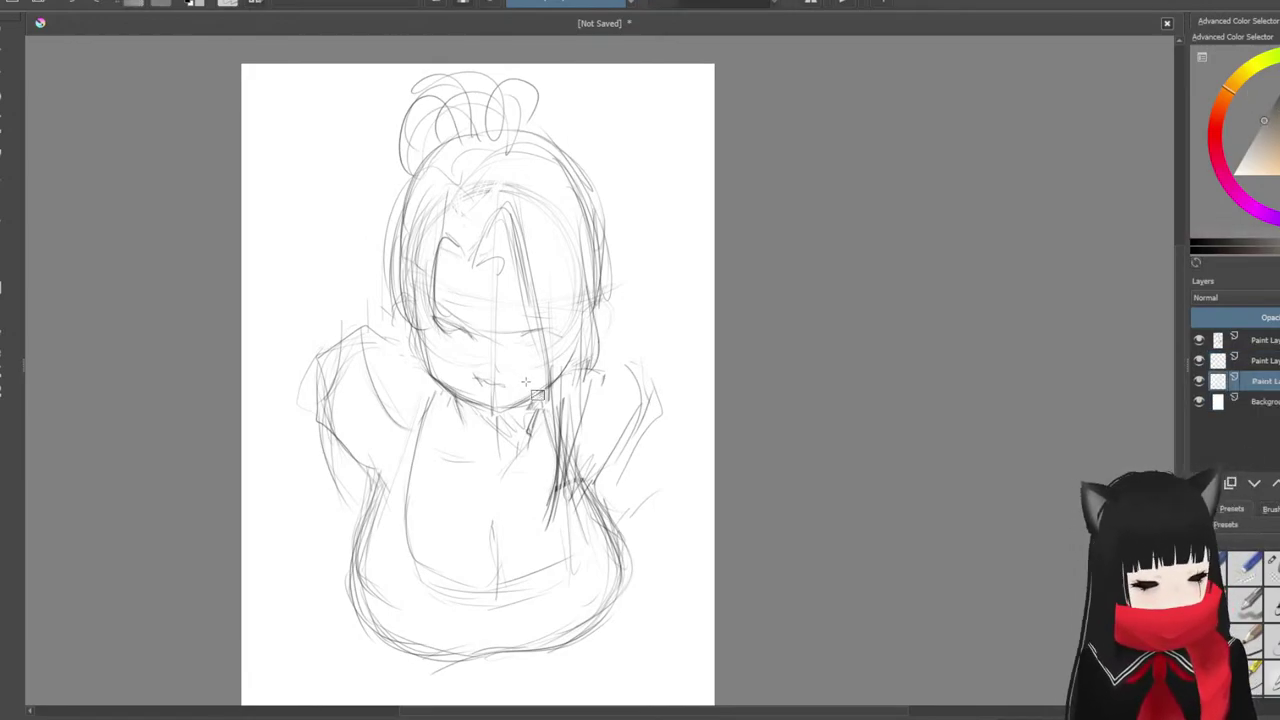
{"action": "left_click", "coordinate": [539, 392]}
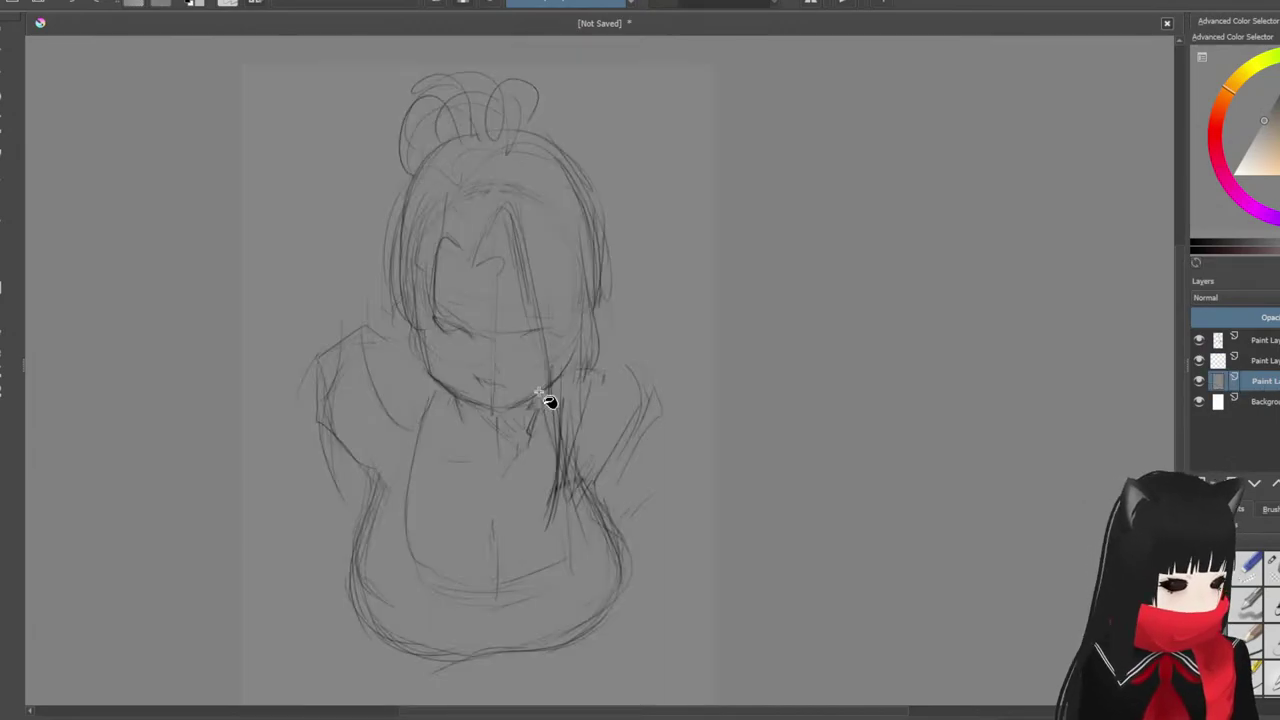
Step: Make the empty layer above the grey fill active and choose a light peach skin colour
{"action": "left_click", "coordinate": [1276, 362]}
{"action": "left_click", "coordinate": [1257, 145]}
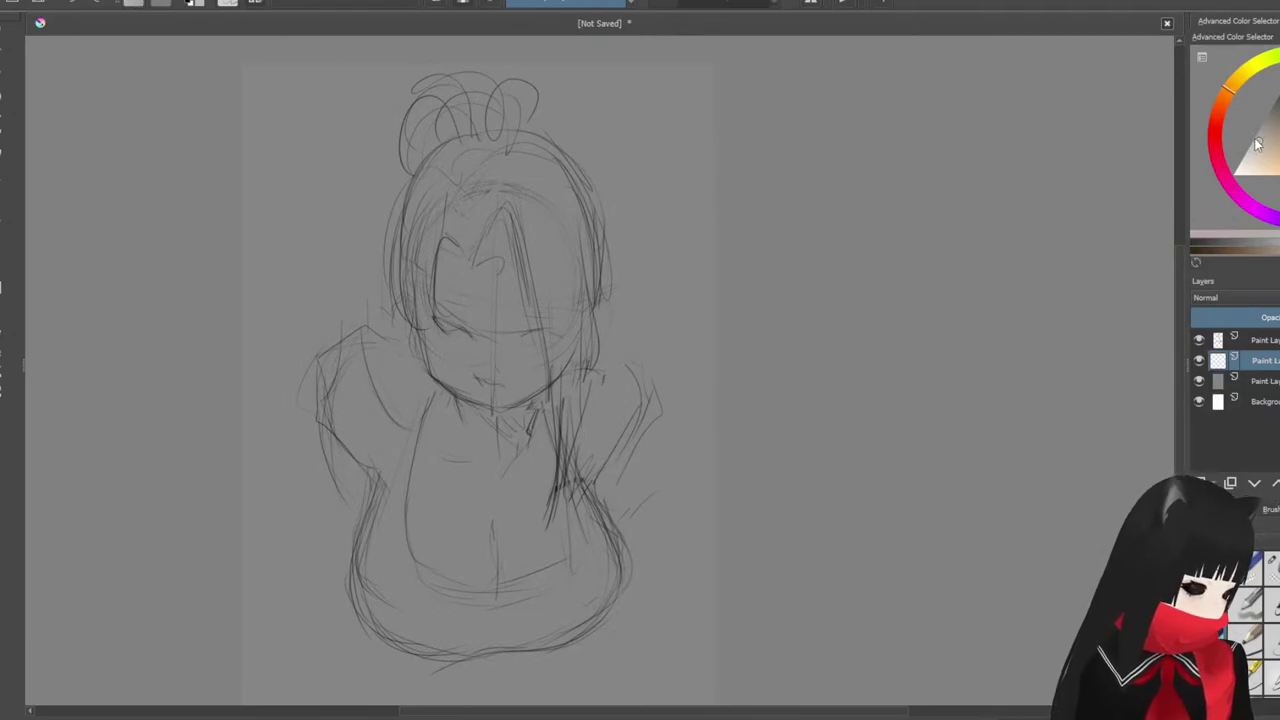
{"action": "left_click", "coordinate": [1260, 155]}
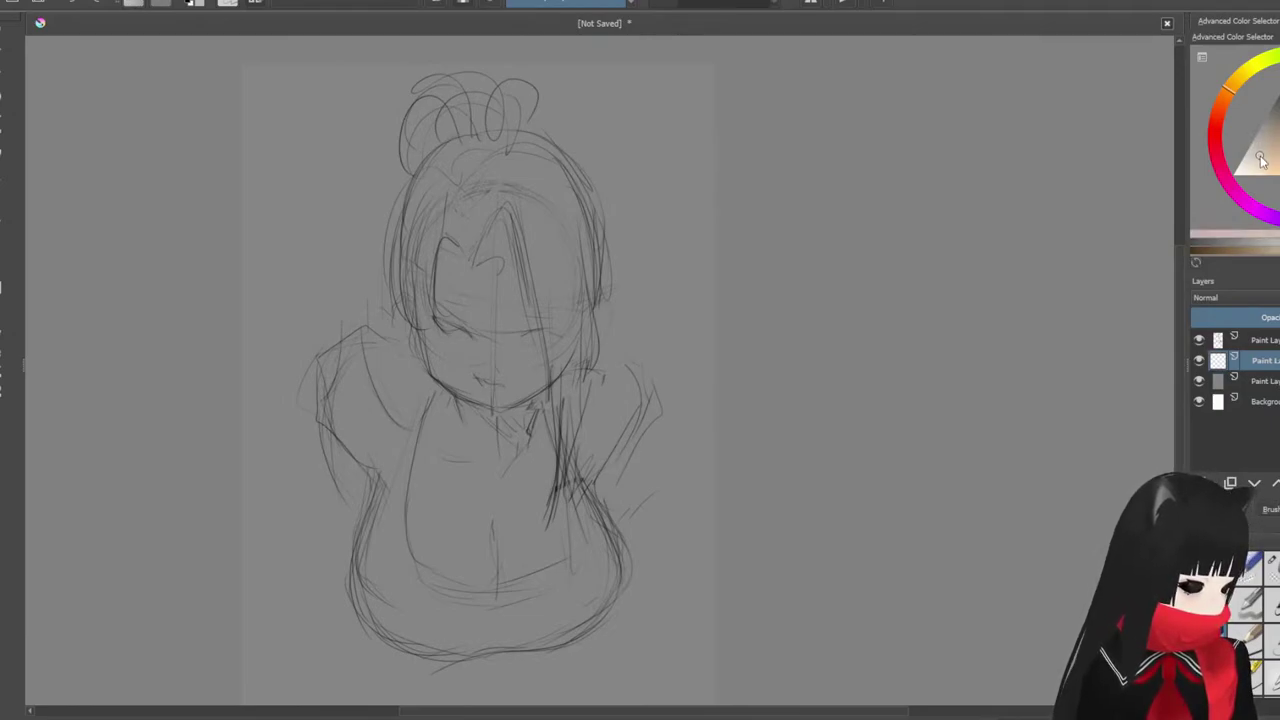
{"action": "left_click", "coordinate": [1226, 97]}
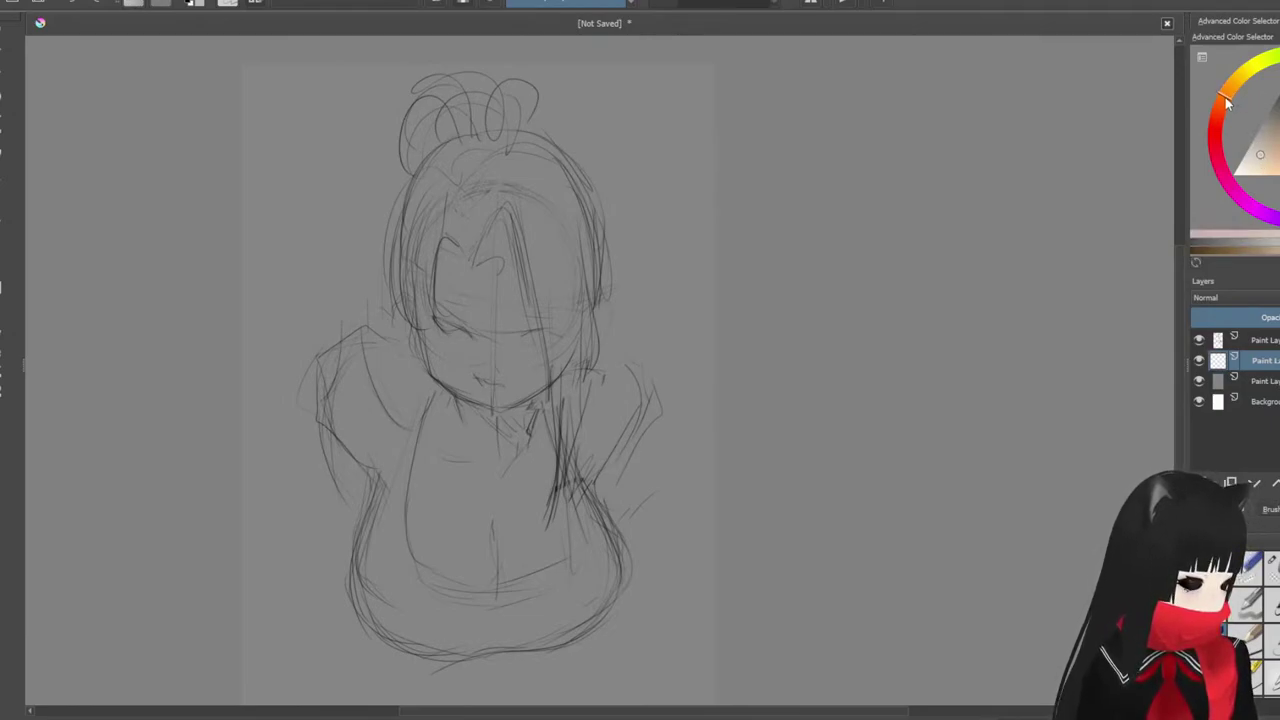
{"action": "left_click", "coordinate": [1265, 160]}
{"action": "left_click_drag", "start_coordinate": [1266, 160], "coordinate": [1263, 156]}
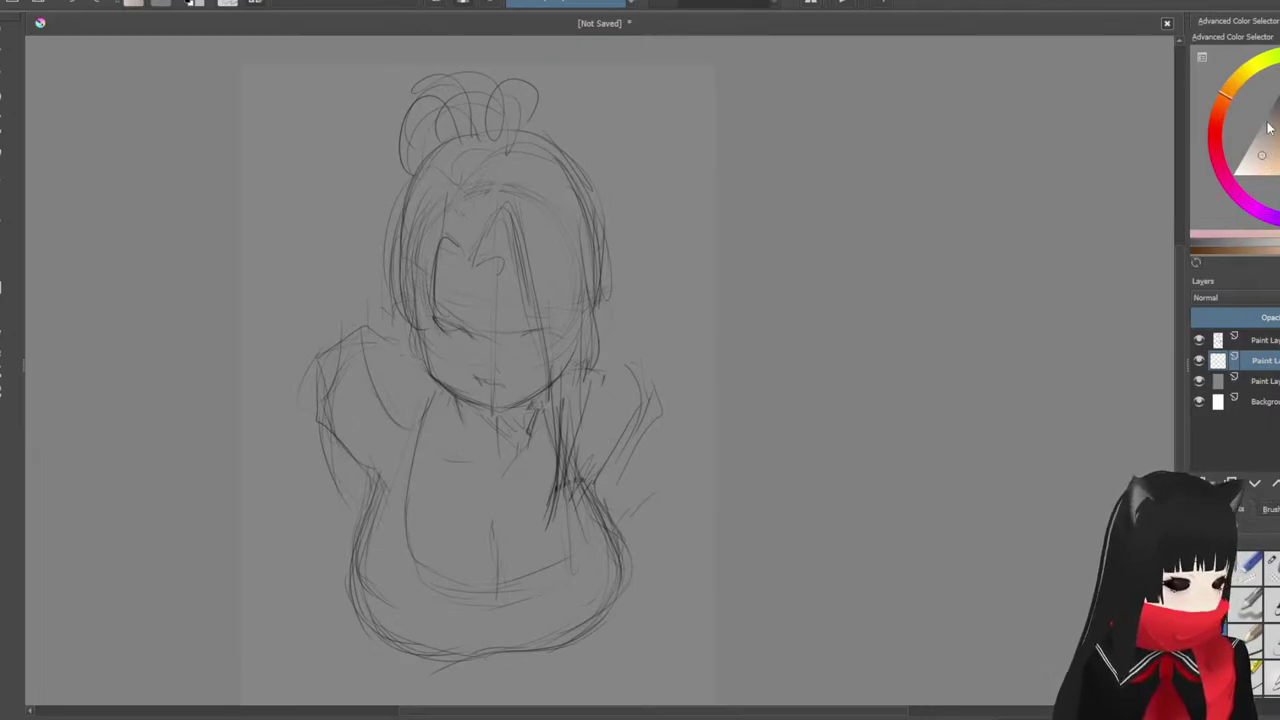
Step: Try filling the empty layer with the light peach colour
{"action": "key", "text": "f"}
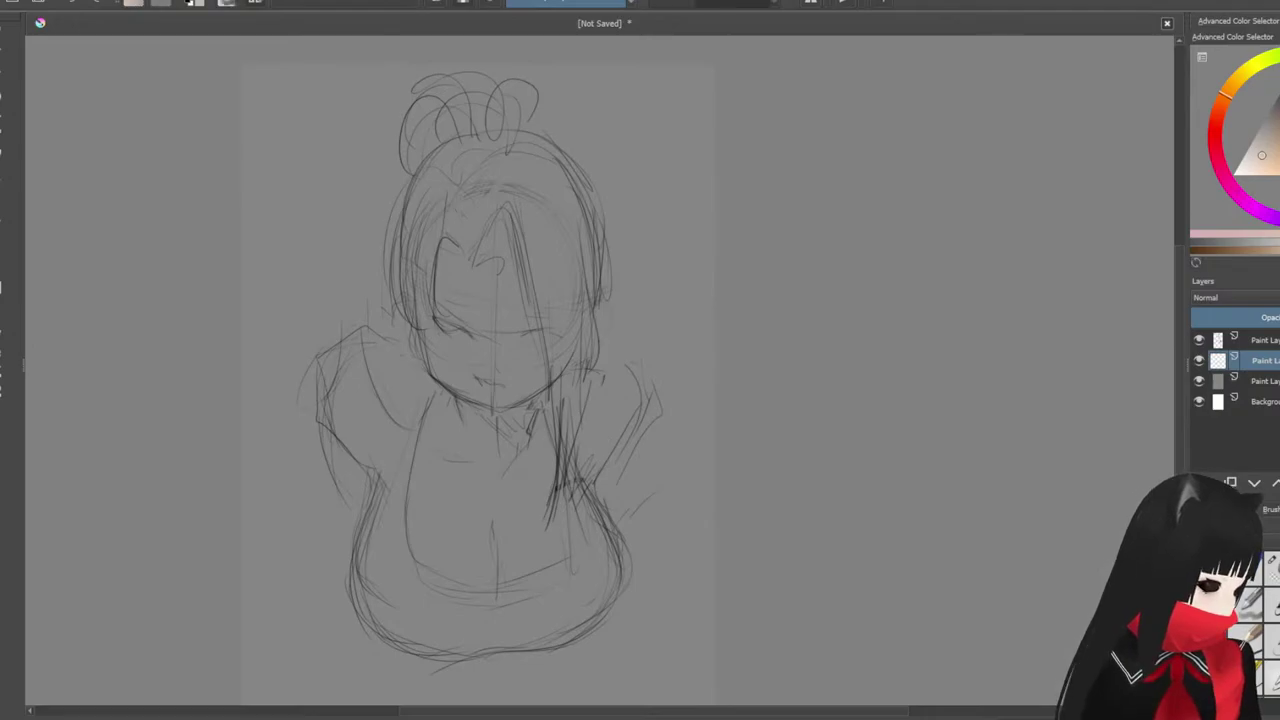
{"action": "left_click", "coordinate": [557, 468]}
{"action": "key", "text": "ctrl+z"}
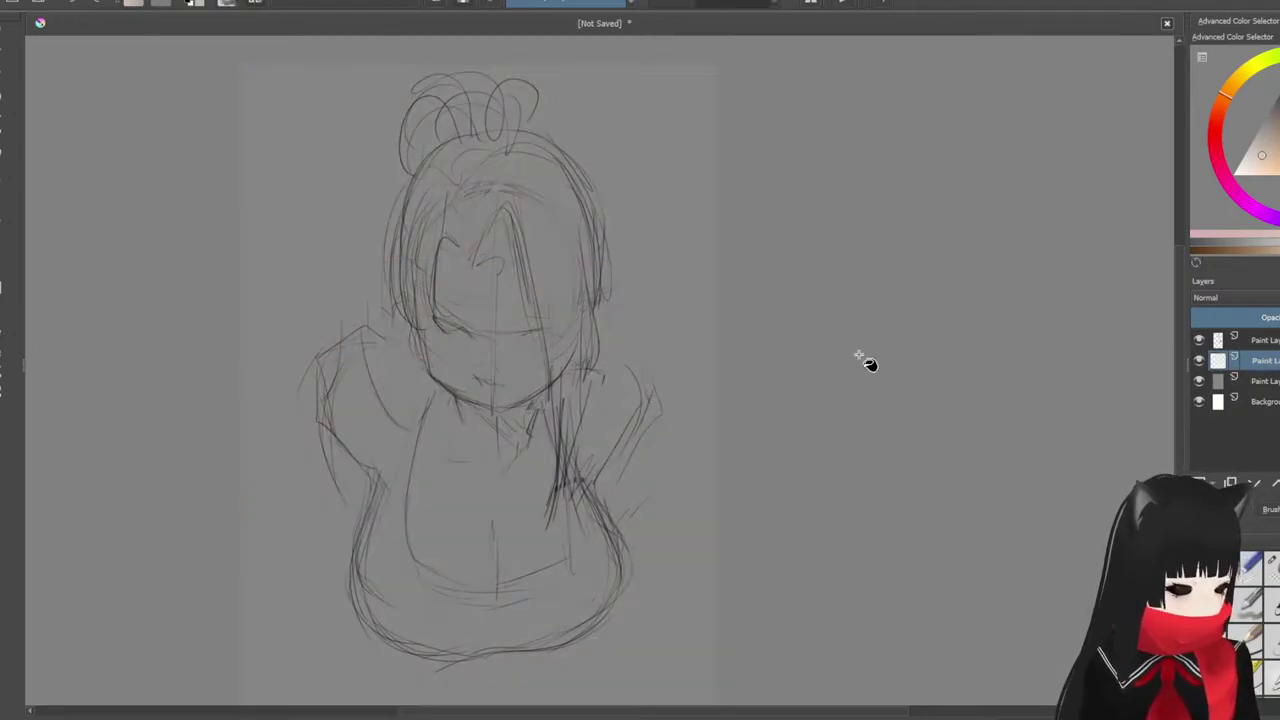
Step: Try broad peach brush strokes across the chest and face
{"action": "key", "text": "b"}
{"action": "left_click_drag", "start_coordinate": [554, 440], "coordinate": [456, 539]}
{"action": "key", "text": "ctrl+z"}
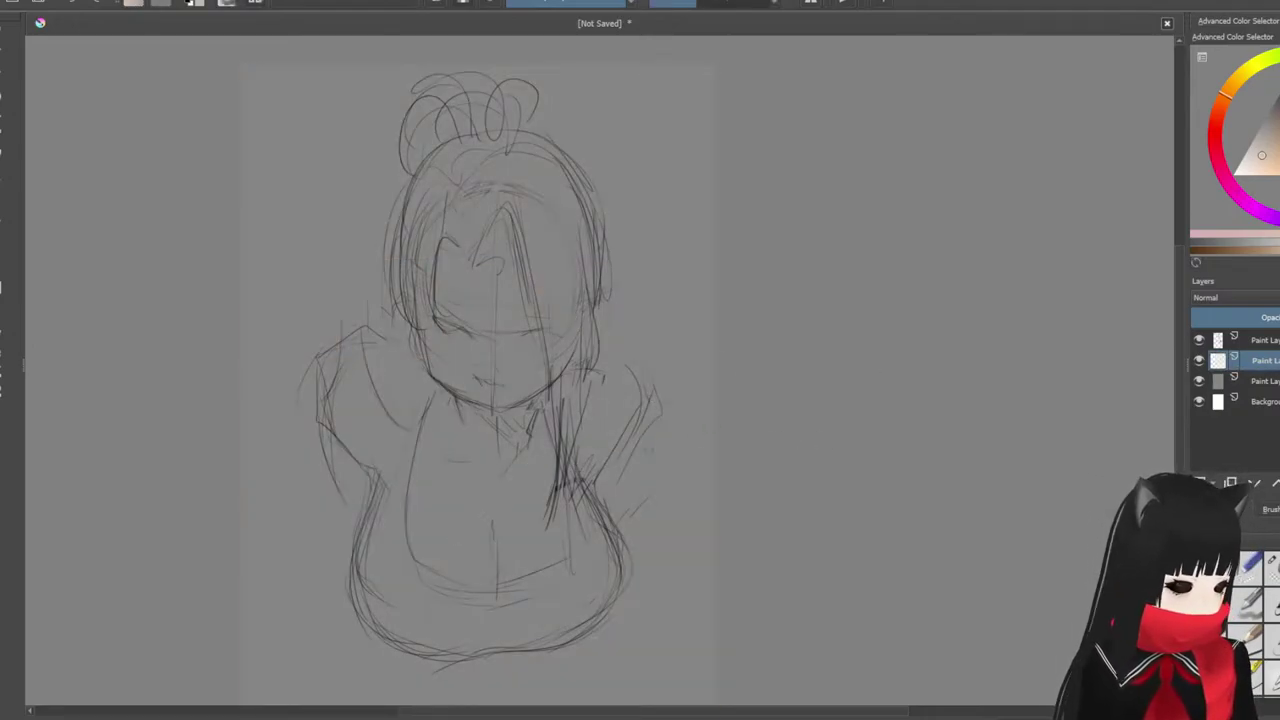
{"action": "mouse_move", "coordinate": [486, 246]}
{"action": "left_mouse_down"}
{"action": "mouse_move", "coordinate": [430, 338]}
{"action": "mouse_move", "coordinate": [522, 220]}
{"action": "mouse_move", "coordinate": [448, 336]}
{"action": "left_mouse_up"}
{"action": "key", "text": "ctrl+plus"}
{"action": "key", "text": "ctrl+plus"}
{"action": "mouse_move", "coordinate": [404, 163]}
{"action": "left_mouse_down"}
{"action": "mouse_move", "coordinate": [288, 324]}
{"action": "mouse_move", "coordinate": [288, 310]}
{"action": "left_mouse_up"}
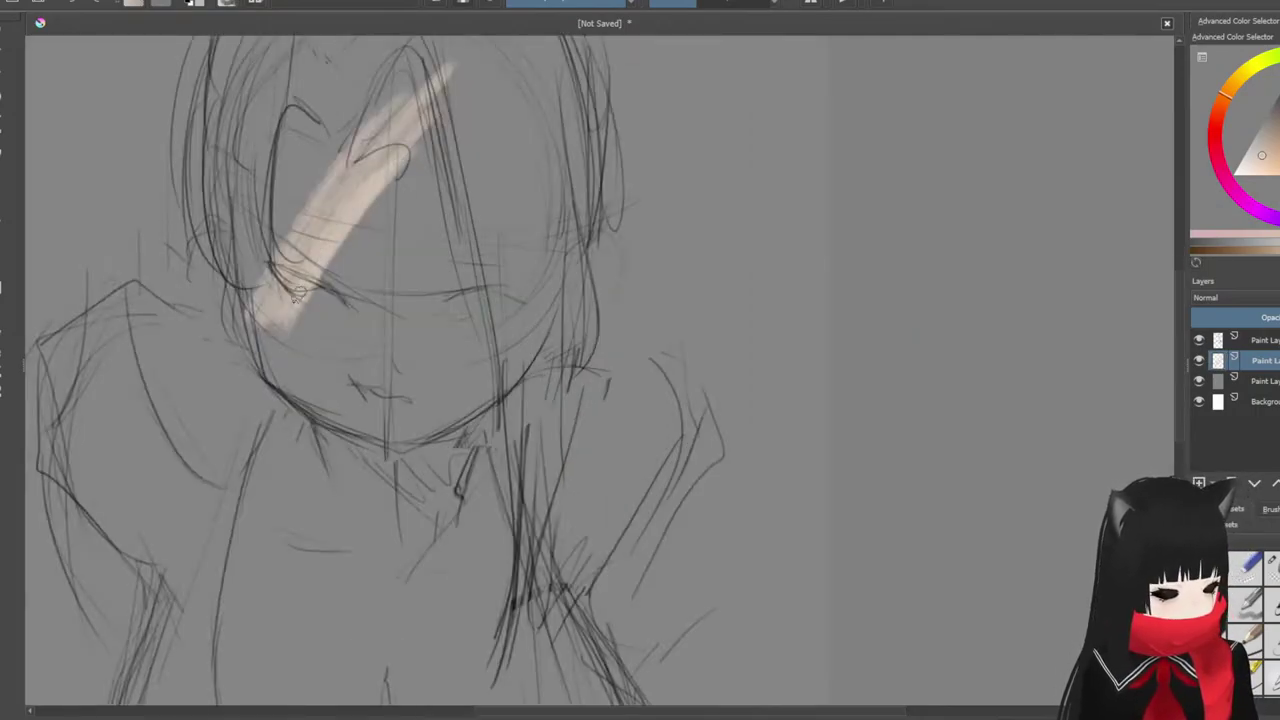
{"action": "key", "text": "ctrl+z"}
{"action": "key", "text": "ctrl+z"}
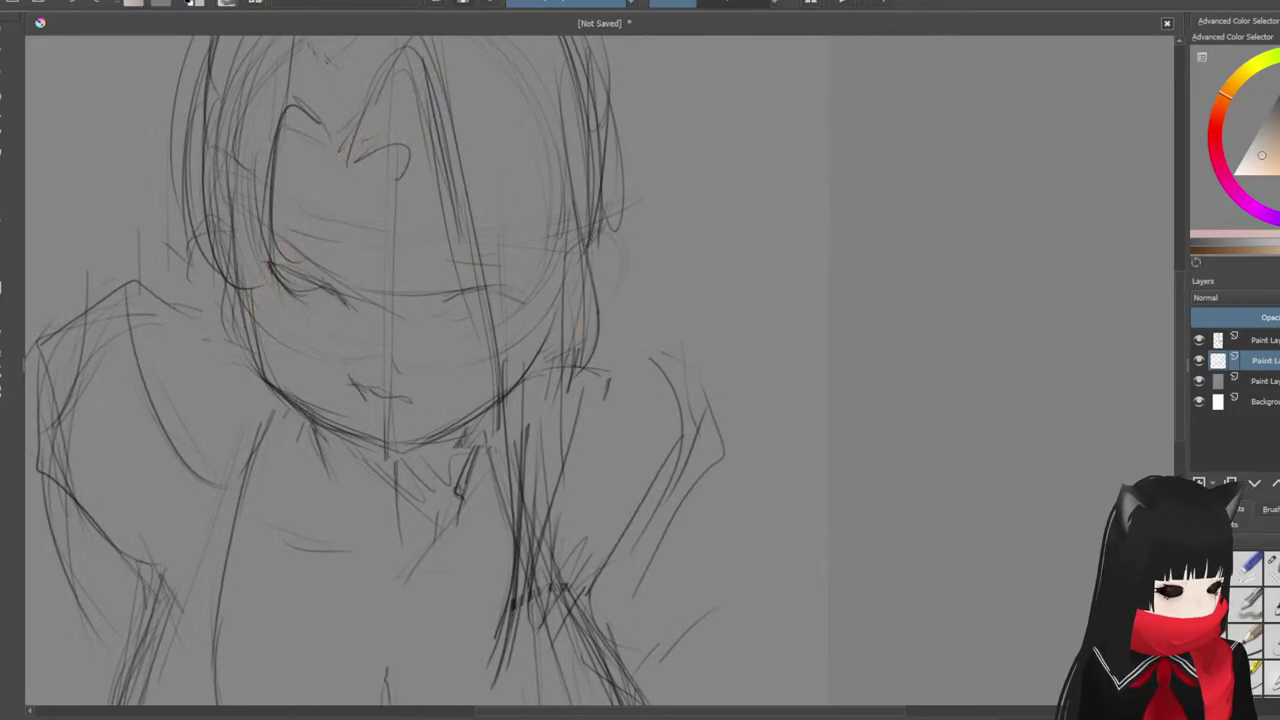
Step: Hide the grey fill layer and try a skin-coloured brush stroke across the face
{"action": "key", "text": "minus"}
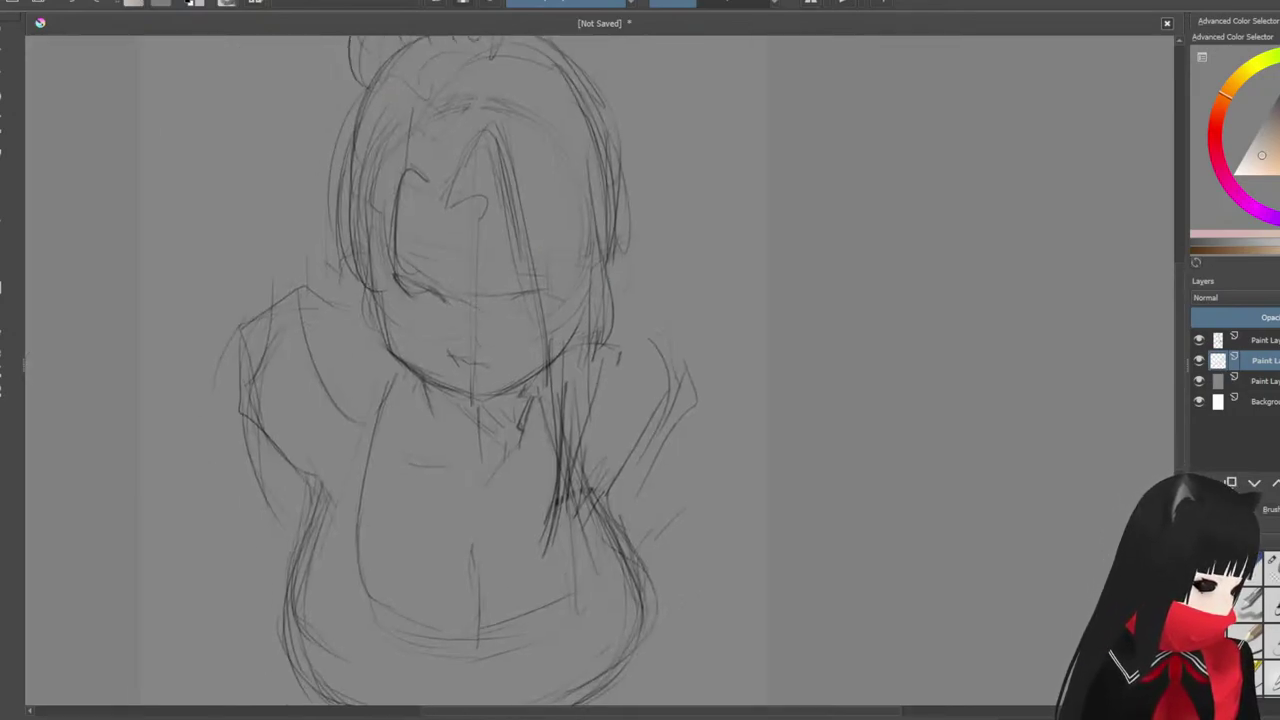
{"action": "left_click", "coordinate": [1199, 383]}
{"action": "mouse_move", "coordinate": [494, 243]}
{"action": "left_mouse_down"}
{"action": "mouse_move", "coordinate": [432, 325]}
{"action": "mouse_move", "coordinate": [458, 324]}
{"action": "left_mouse_up"}
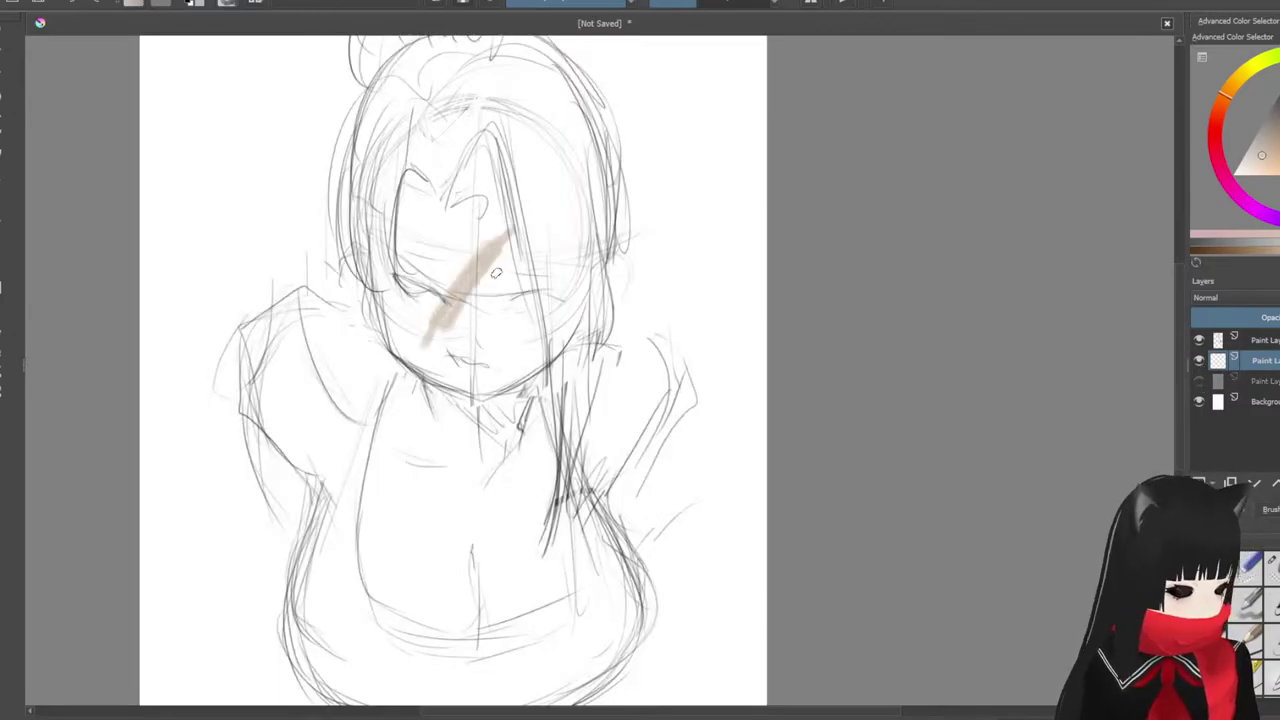
{"action": "key", "text": "ctrl+z"}
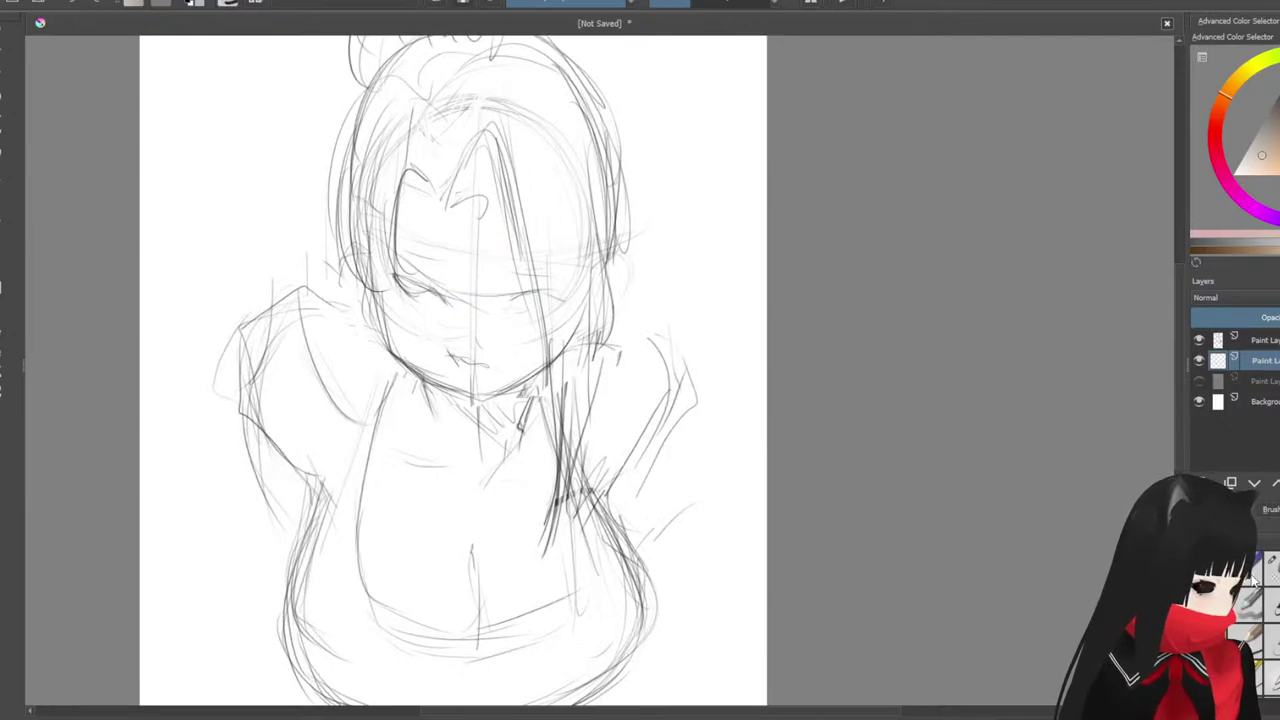
Step: Block in the face, neck and chest with flat skin colour on the layer beneath the sketch
{"action": "mouse_move", "coordinate": [488, 240]}
{"action": "left_mouse_down"}
{"action": "mouse_move", "coordinate": [446, 336]}
{"action": "mouse_move", "coordinate": [492, 265]}
{"action": "left_mouse_up"}
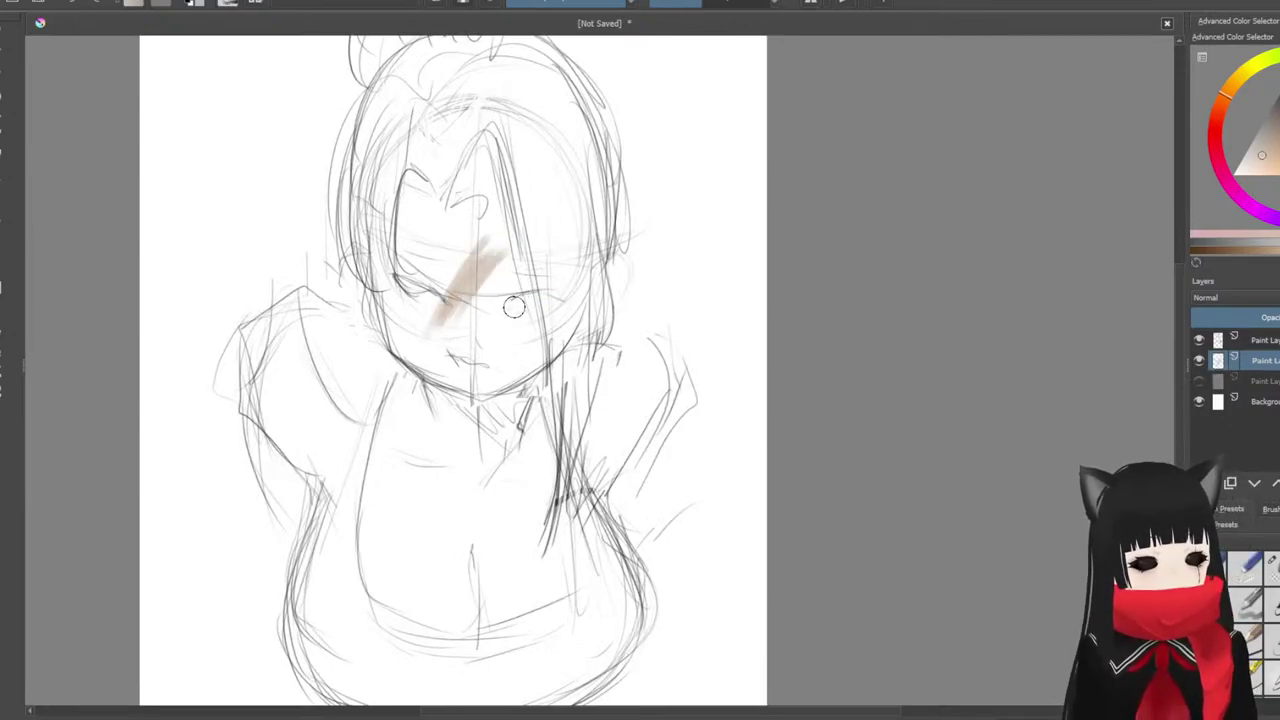
{"action": "mouse_move", "coordinate": [411, 190]}
{"action": "left_mouse_down"}
{"action": "mouse_move", "coordinate": [453, 318]}
{"action": "mouse_move", "coordinate": [492, 295]}
{"action": "mouse_move", "coordinate": [512, 300]}
{"action": "mouse_move", "coordinate": [395, 195]}
{"action": "mouse_move", "coordinate": [400, 345]}
{"action": "mouse_move", "coordinate": [458, 375]}
{"action": "mouse_move", "coordinate": [486, 257]}
{"action": "mouse_move", "coordinate": [503, 320]}
{"action": "mouse_move", "coordinate": [531, 355]}
{"action": "mouse_move", "coordinate": [522, 258]}
{"action": "mouse_move", "coordinate": [526, 300]}
{"action": "mouse_move", "coordinate": [455, 428]}
{"action": "mouse_move", "coordinate": [487, 437]}
{"action": "mouse_move", "coordinate": [540, 284]}
{"action": "left_mouse_up"}
{"action": "mouse_move", "coordinate": [452, 366]}
{"action": "left_mouse_down"}
{"action": "mouse_move", "coordinate": [434, 331]}
{"action": "mouse_move", "coordinate": [409, 363]}
{"action": "mouse_move", "coordinate": [389, 563]}
{"action": "mouse_move", "coordinate": [414, 337]}
{"action": "mouse_move", "coordinate": [435, 391]}
{"action": "mouse_move", "coordinate": [466, 370]}
{"action": "mouse_move", "coordinate": [486, 423]}
{"action": "mouse_move", "coordinate": [446, 588]}
{"action": "mouse_move", "coordinate": [570, 440]}
{"action": "mouse_move", "coordinate": [560, 380]}
{"action": "mouse_move", "coordinate": [531, 537]}
{"action": "mouse_move", "coordinate": [497, 523]}
{"action": "left_mouse_up"}
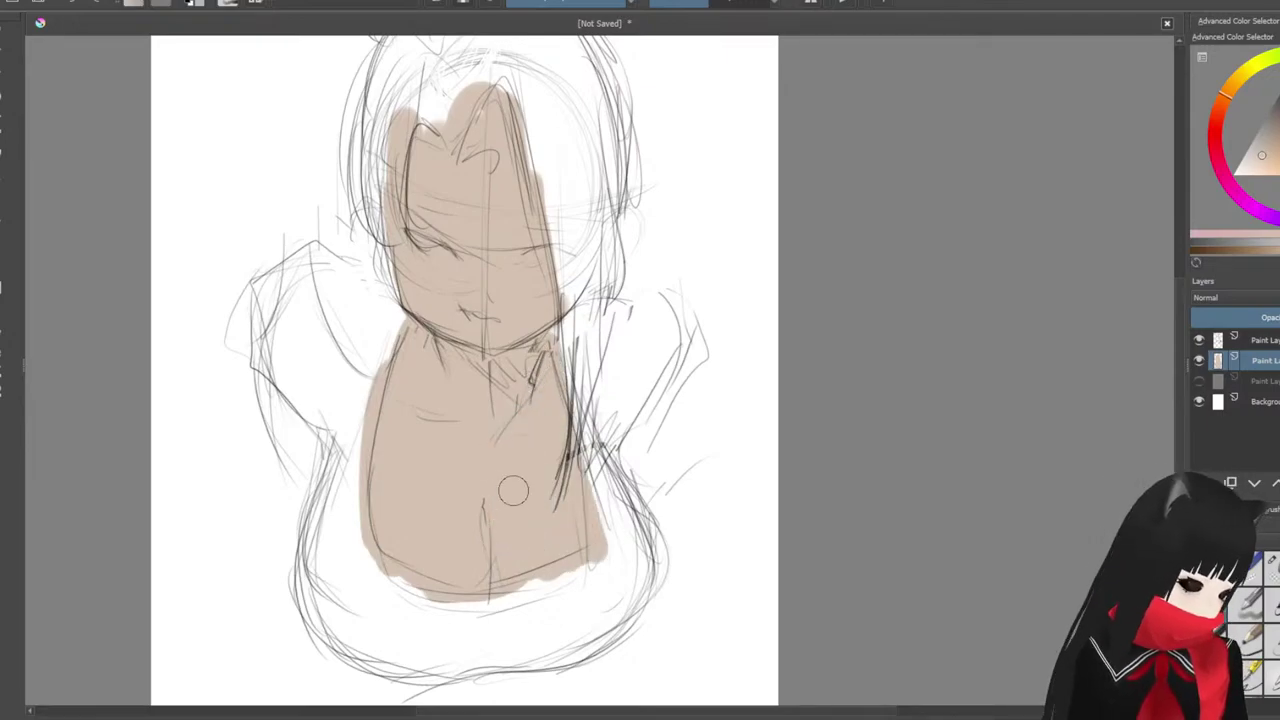
Step: Block in both upper arms with skin colour and extend the fill along the neck and the chest's lower edge
{"action": "mouse_move", "coordinate": [297, 430]}
{"action": "left_mouse_down"}
{"action": "mouse_move", "coordinate": [268, 385]}
{"action": "mouse_move", "coordinate": [340, 490]}
{"action": "left_mouse_up"}
{"action": "mouse_move", "coordinate": [620, 375]}
{"action": "left_mouse_down"}
{"action": "mouse_move", "coordinate": [608, 470]}
{"action": "mouse_move", "coordinate": [632, 418]}
{"action": "left_mouse_up"}
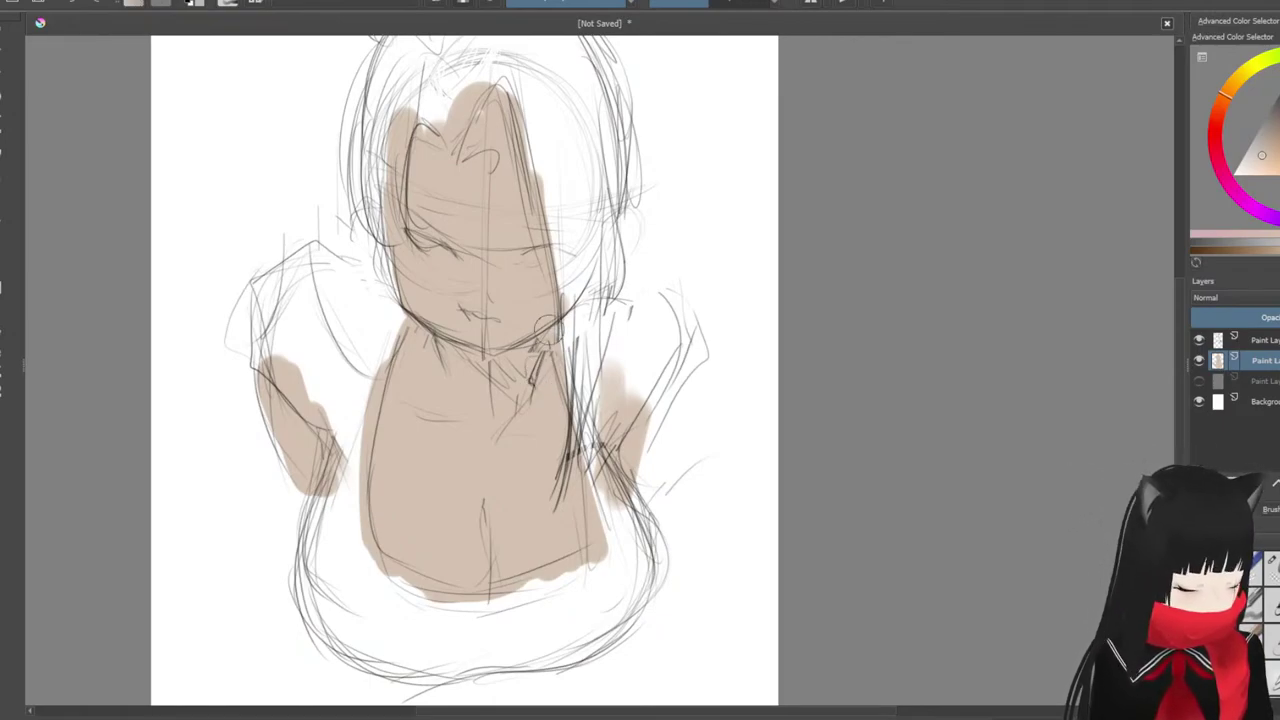
{"action": "left_click_drag", "start_coordinate": [550, 330], "coordinate": [560, 364]}
{"action": "mouse_move", "coordinate": [588, 490]}
{"action": "left_mouse_down"}
{"action": "mouse_move", "coordinate": [597, 565]}
{"action": "mouse_move", "coordinate": [360, 553]}
{"action": "left_mouse_up"}
{"action": "left_click_drag", "start_coordinate": [446, 592], "coordinate": [605, 575]}
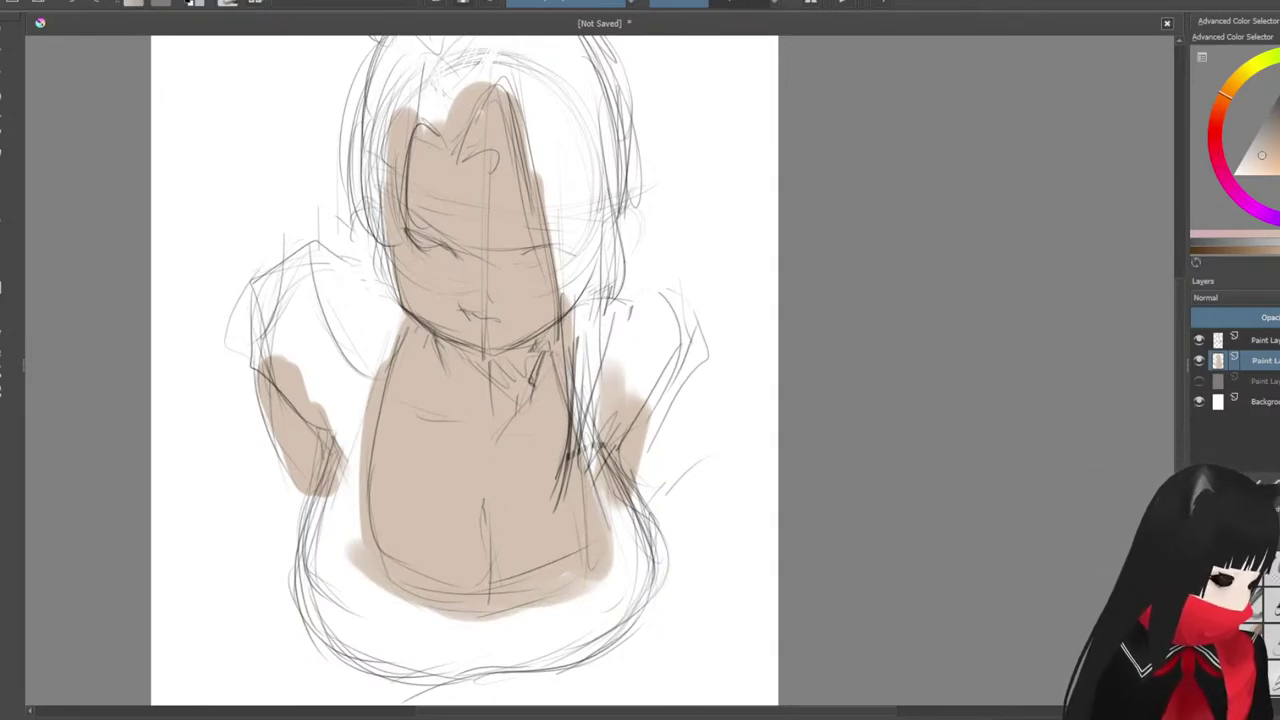
Step: Choose a paler peach, and put the skin layer in a group with a new empty layer above it
{"action": "left_click_drag", "start_coordinate": [1260, 172], "coordinate": [1257, 183]}
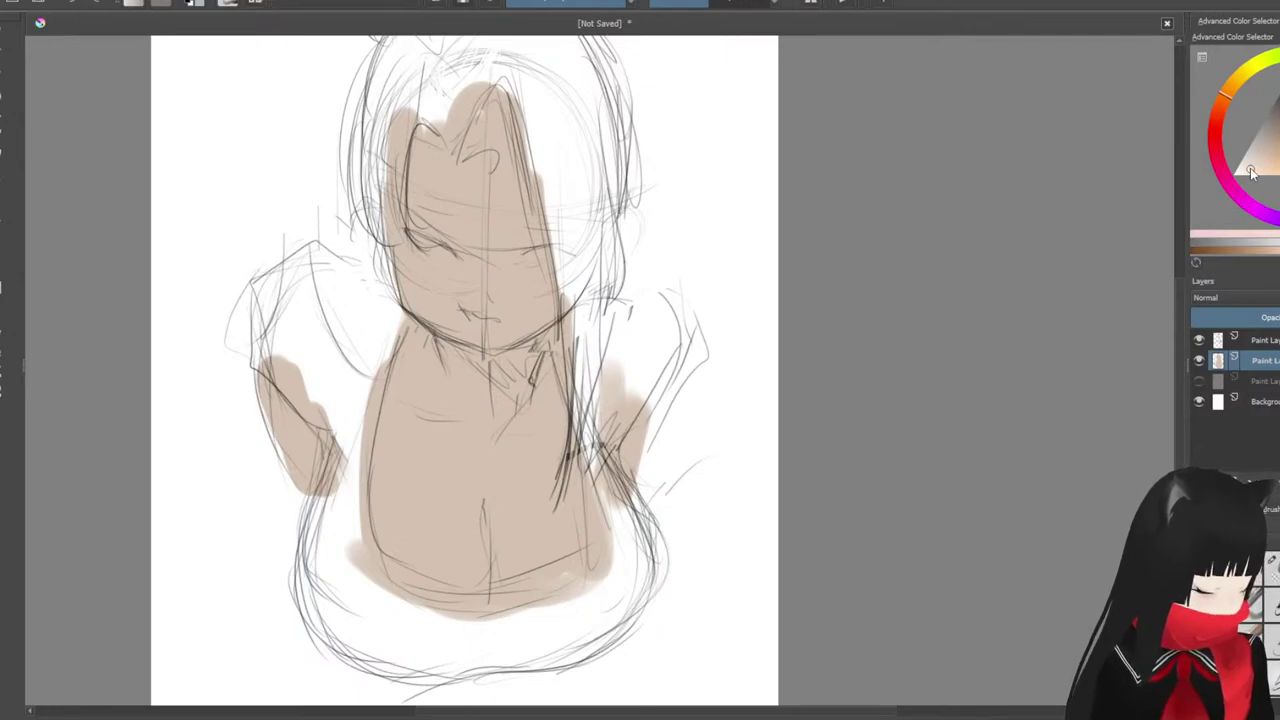
{"action": "left_click", "coordinate": [1249, 168]}
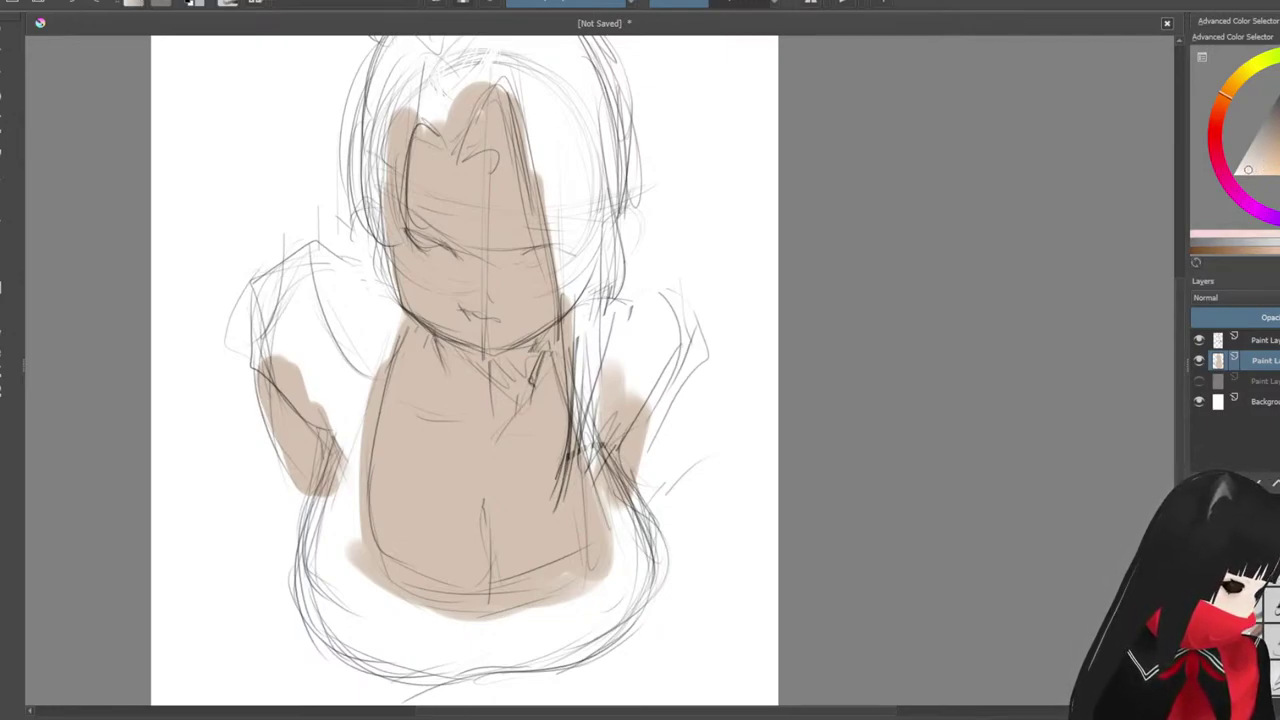
{"action": "key", "text": "ctrl+g"}
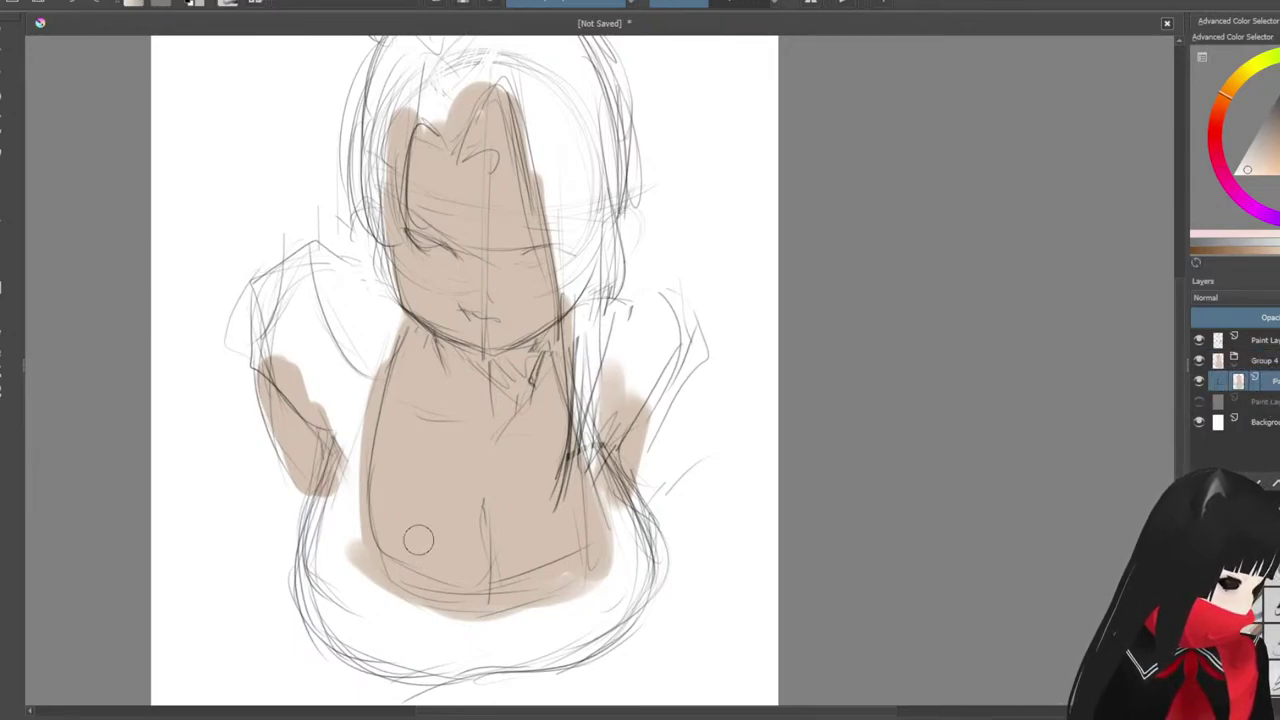
{"action": "key", "text": "Insert"}
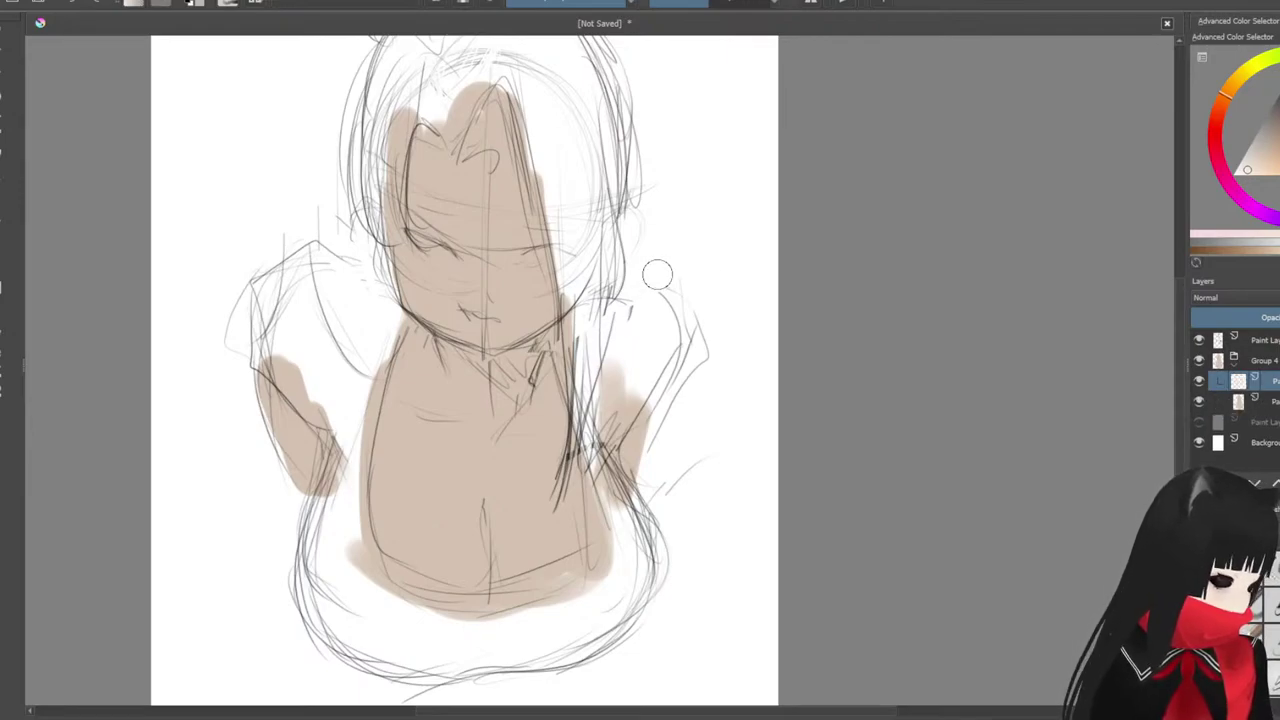
{"action": "left_click_drag", "start_coordinate": [562, 380], "coordinate": [382, 588]}
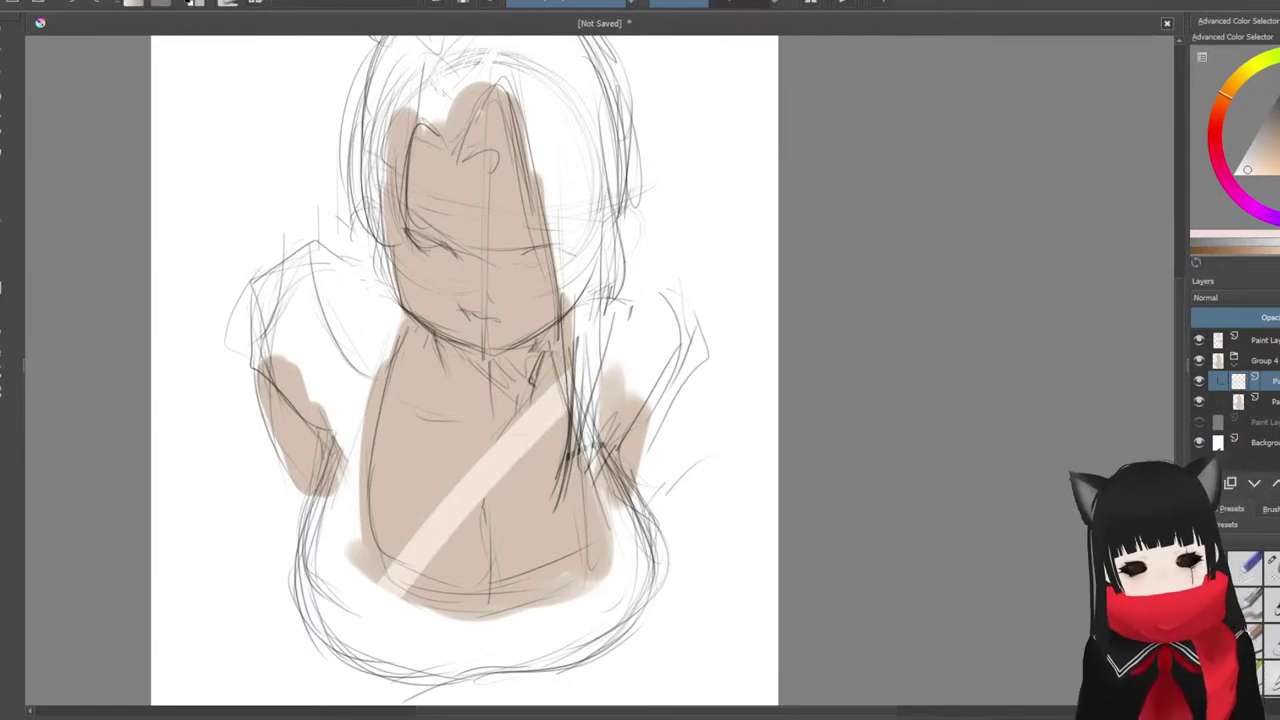
{"action": "key", "text": "ctrl+z"}
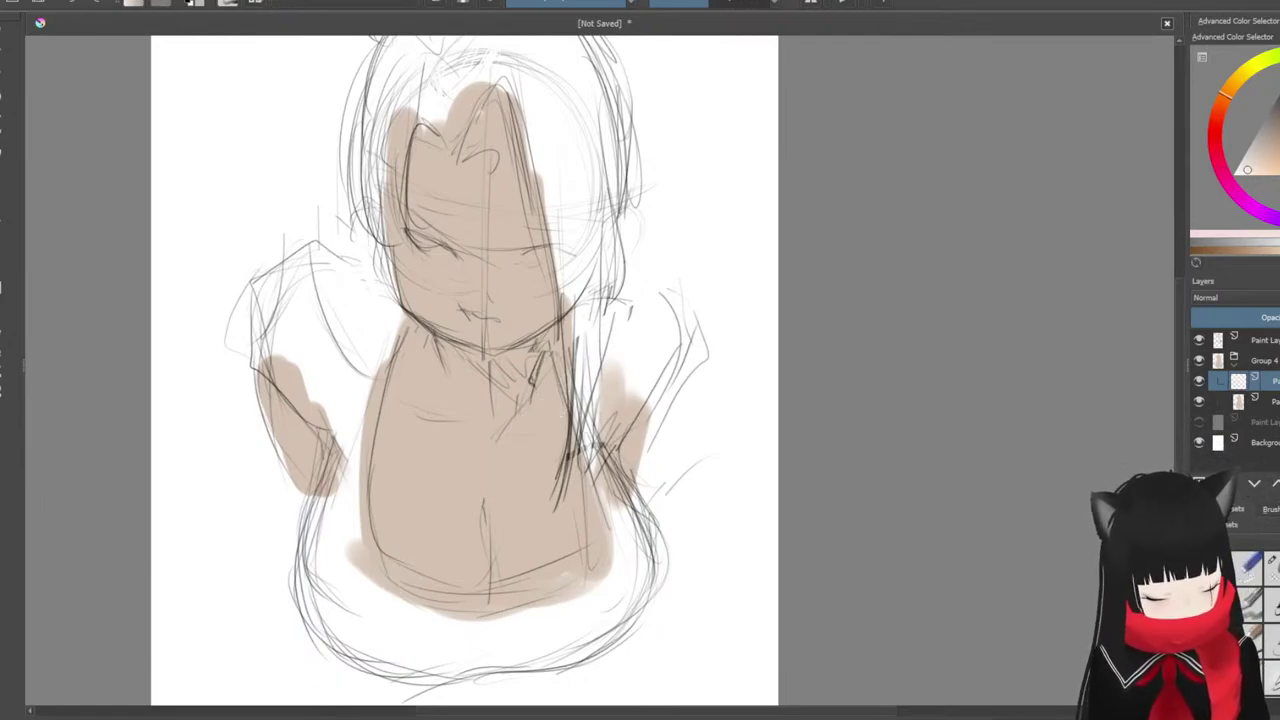
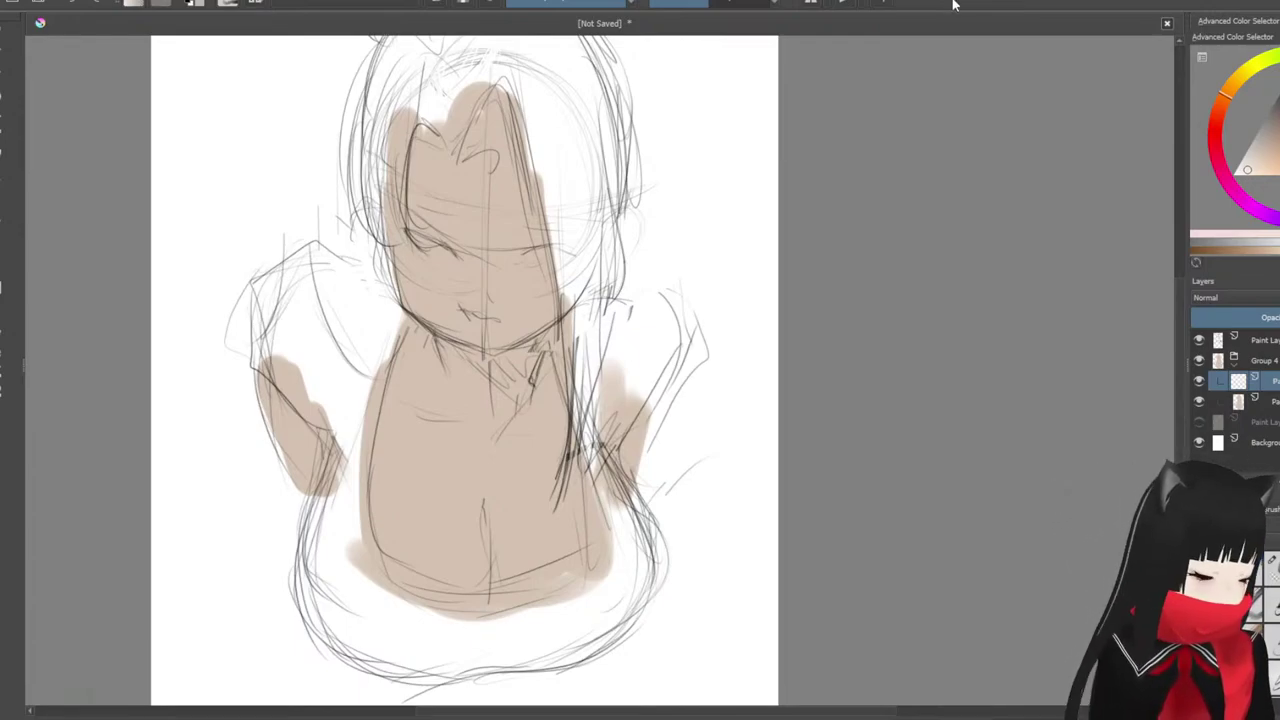
Step: Paint pale peach highlights on the forehead, nose tip and both sides of the chest on the new layer
{"action": "key", "text": "m"}
{"action": "key", "text": "m"}
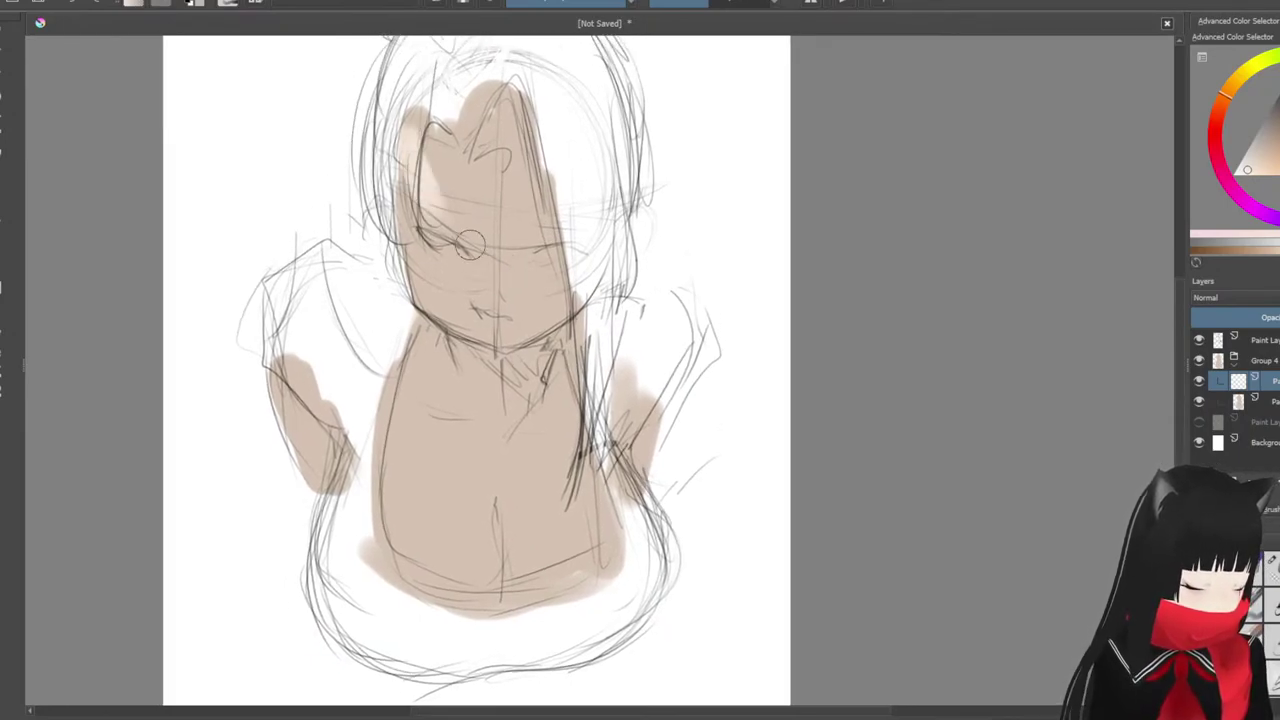
{"action": "key", "text": "ctrl+z"}
{"action": "mouse_move", "coordinate": [412, 130]}
{"action": "left_mouse_down"}
{"action": "mouse_move", "coordinate": [467, 194]}
{"action": "mouse_move", "coordinate": [494, 186]}
{"action": "mouse_move", "coordinate": [467, 208]}
{"action": "mouse_move", "coordinate": [499, 222]}
{"action": "left_mouse_up"}
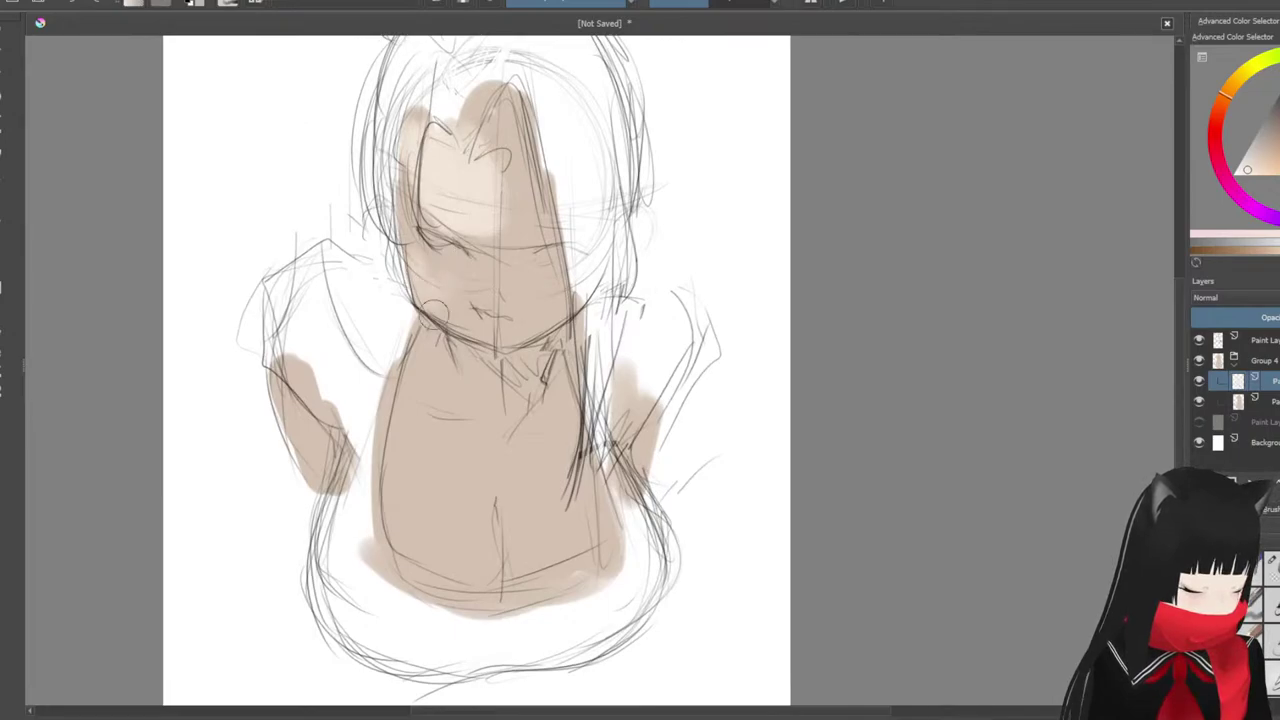
{"action": "mouse_move", "coordinate": [500, 286]}
{"action": "left_mouse_down"}
{"action": "mouse_move", "coordinate": [485, 259]}
{"action": "mouse_move", "coordinate": [489, 290]}
{"action": "mouse_move", "coordinate": [481, 200]}
{"action": "left_mouse_up"}
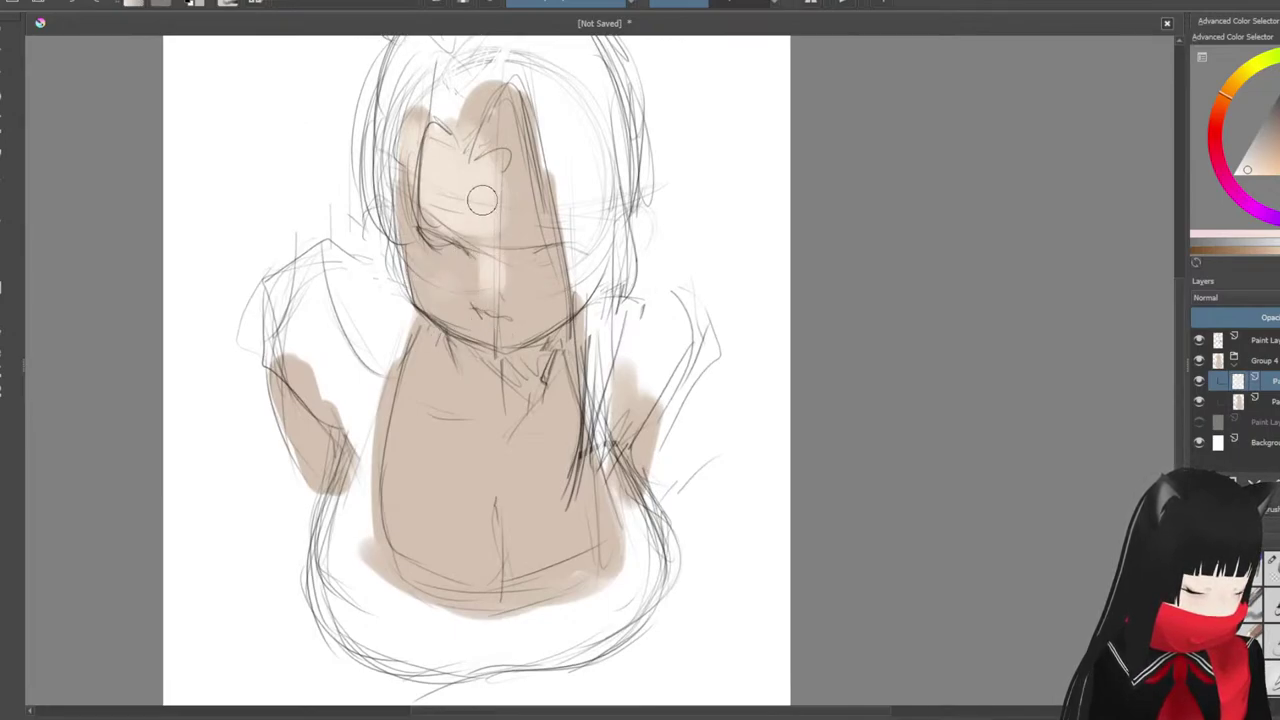
{"action": "key", "text": "ctrl+z"}
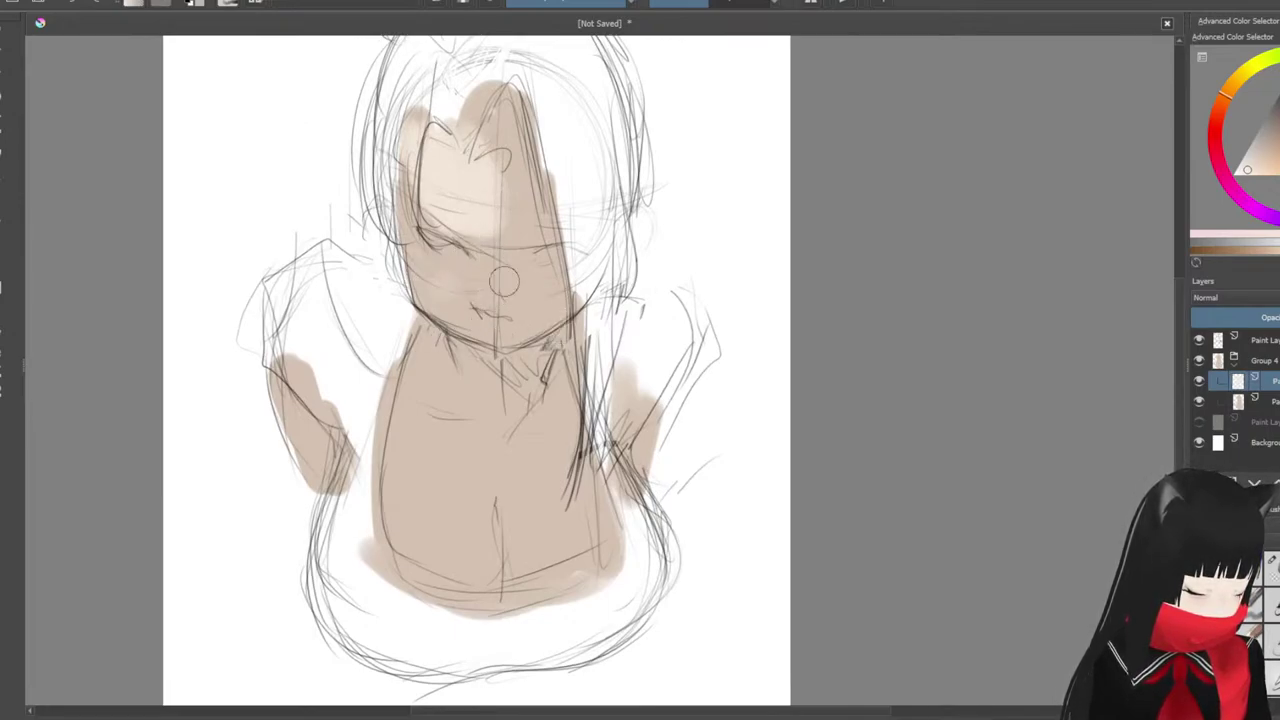
{"action": "left_click_drag", "start_coordinate": [494, 270], "coordinate": [496, 276]}
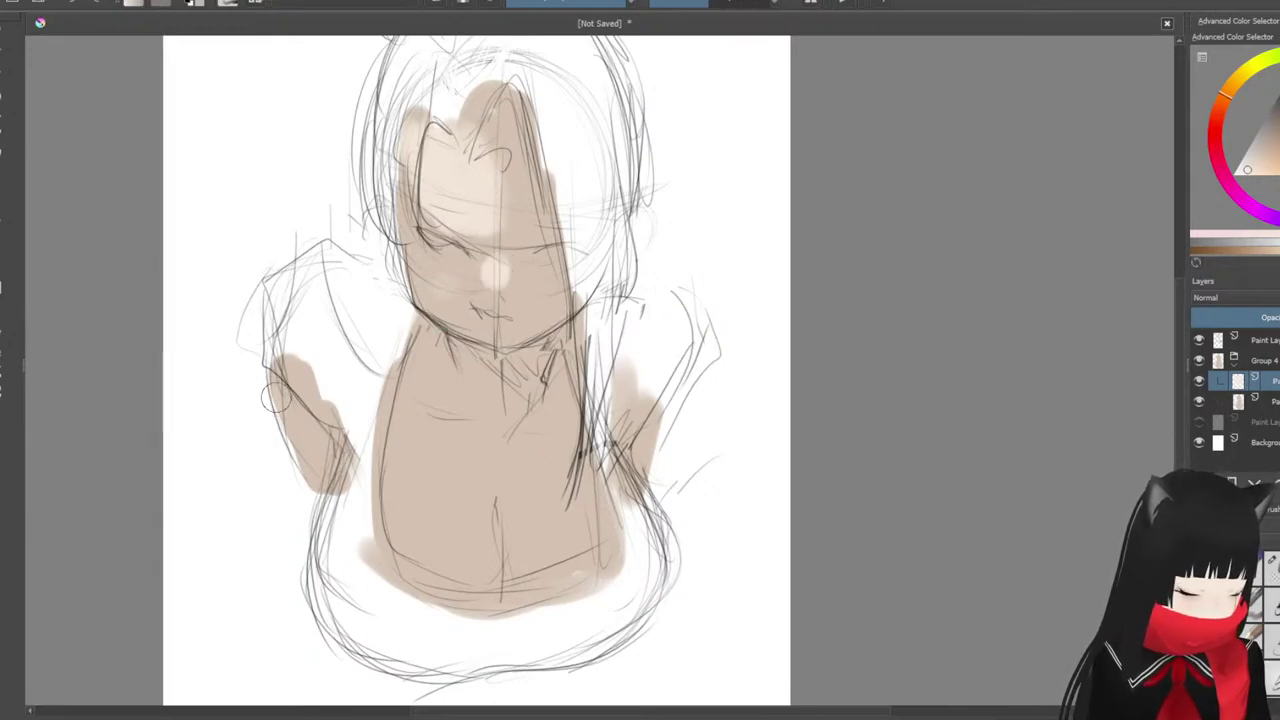
{"action": "mouse_move", "coordinate": [409, 515]}
{"action": "left_mouse_down"}
{"action": "mouse_move", "coordinate": [475, 499]}
{"action": "mouse_move", "coordinate": [416, 556]}
{"action": "mouse_move", "coordinate": [458, 528]}
{"action": "mouse_move", "coordinate": [420, 407]}
{"action": "mouse_move", "coordinate": [410, 478]}
{"action": "mouse_move", "coordinate": [464, 460]}
{"action": "mouse_move", "coordinate": [438, 431]}
{"action": "mouse_move", "coordinate": [418, 442]}
{"action": "mouse_move", "coordinate": [417, 529]}
{"action": "mouse_move", "coordinate": [456, 459]}
{"action": "mouse_move", "coordinate": [423, 539]}
{"action": "mouse_move", "coordinate": [479, 492]}
{"action": "mouse_move", "coordinate": [430, 547]}
{"action": "mouse_move", "coordinate": [460, 537]}
{"action": "mouse_move", "coordinate": [431, 551]}
{"action": "mouse_move", "coordinate": [457, 472]}
{"action": "mouse_move", "coordinate": [553, 536]}
{"action": "mouse_move", "coordinate": [519, 508]}
{"action": "mouse_move", "coordinate": [553, 466]}
{"action": "mouse_move", "coordinate": [535, 555]}
{"action": "mouse_move", "coordinate": [558, 504]}
{"action": "mouse_move", "coordinate": [538, 539]}
{"action": "mouse_move", "coordinate": [472, 477]}
{"action": "mouse_move", "coordinate": [518, 481]}
{"action": "mouse_move", "coordinate": [423, 443]}
{"action": "left_mouse_up"}
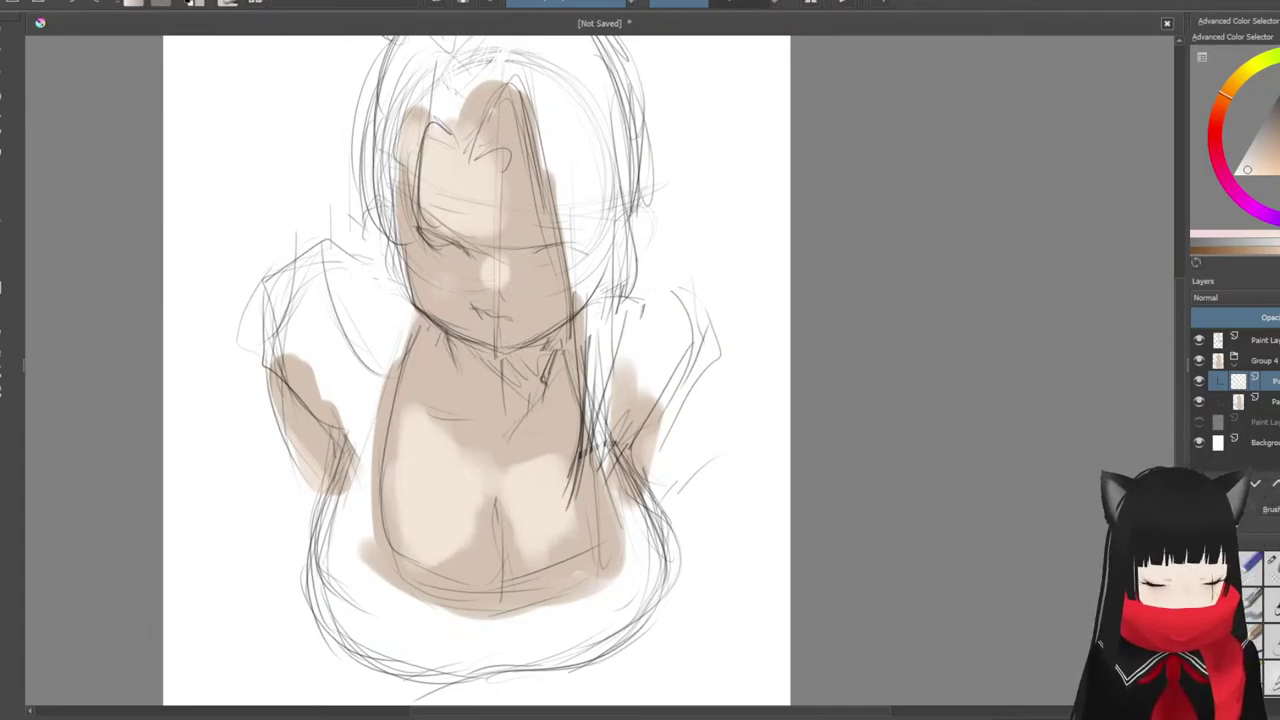
Step: Trim the nose highlight with the sampled base skin tone, and soften the forehead highlight's edge using colours sampled from the face
{"action": "left_click", "coordinate": [525, 289], "text": "ctrl"}
{"action": "left_click_drag", "start_coordinate": [513, 291], "coordinate": [514, 252]}
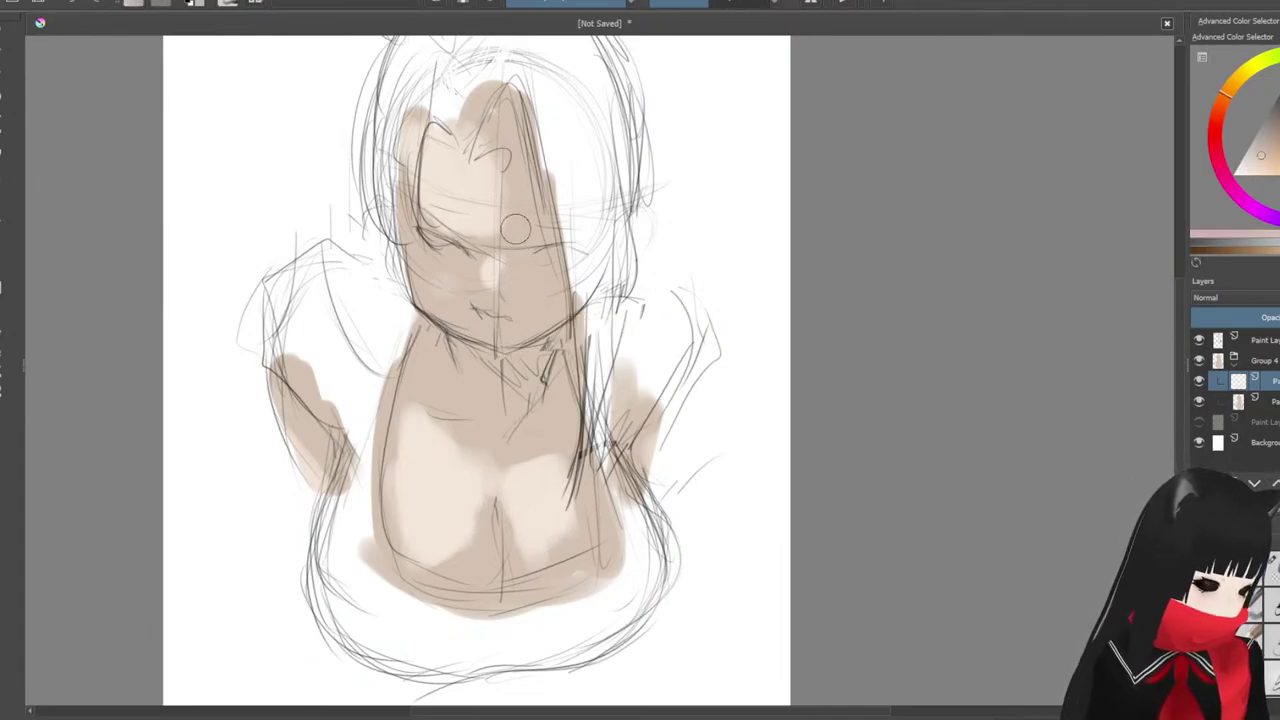
{"action": "left_click", "coordinate": [472, 182], "text": "ctrl"}
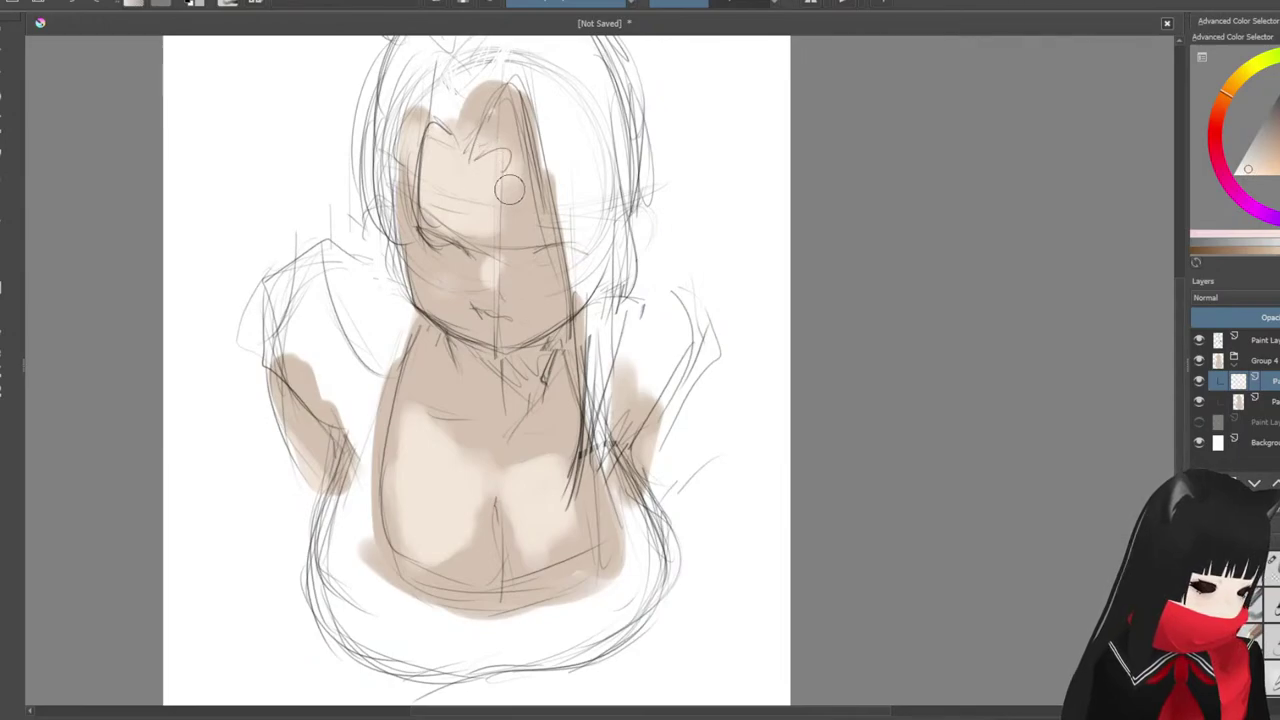
{"action": "left_click", "coordinate": [522, 225], "text": "ctrl"}
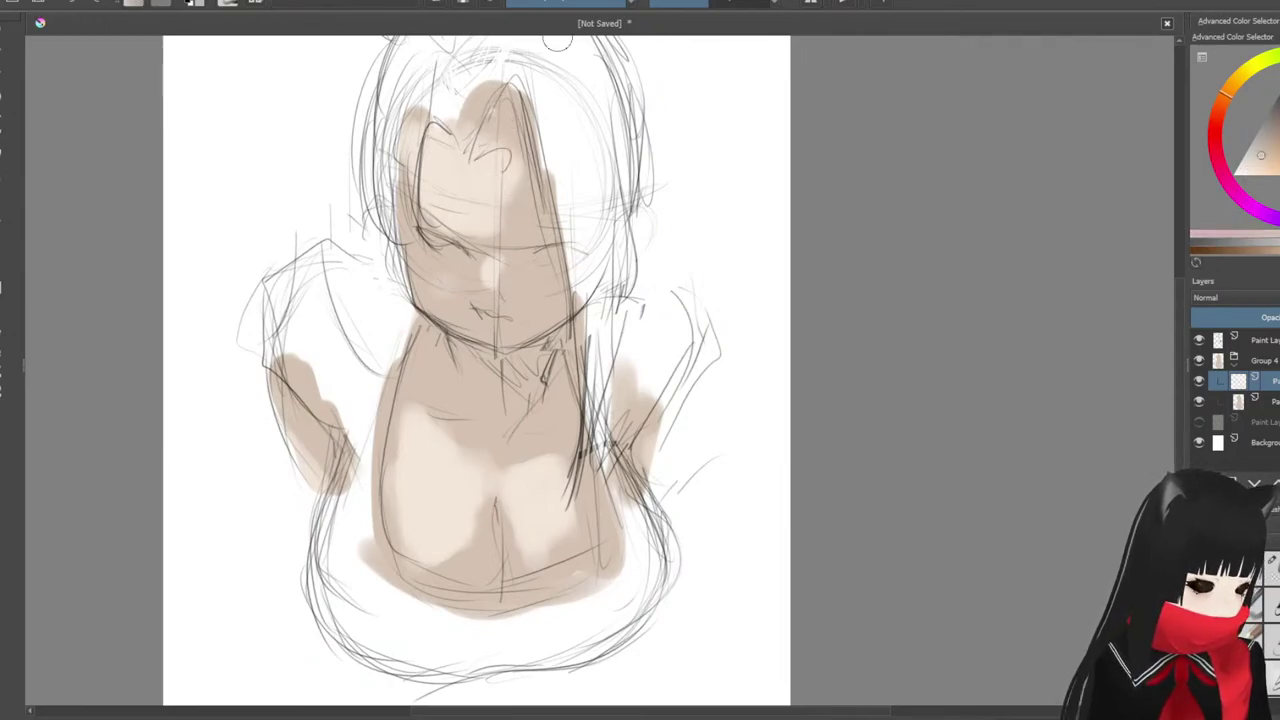
Step: Shade the forehead's left edge with mid brown and blend the light skin tone into the shadow above the eyes
{"action": "key", "text": "Page_Down"}
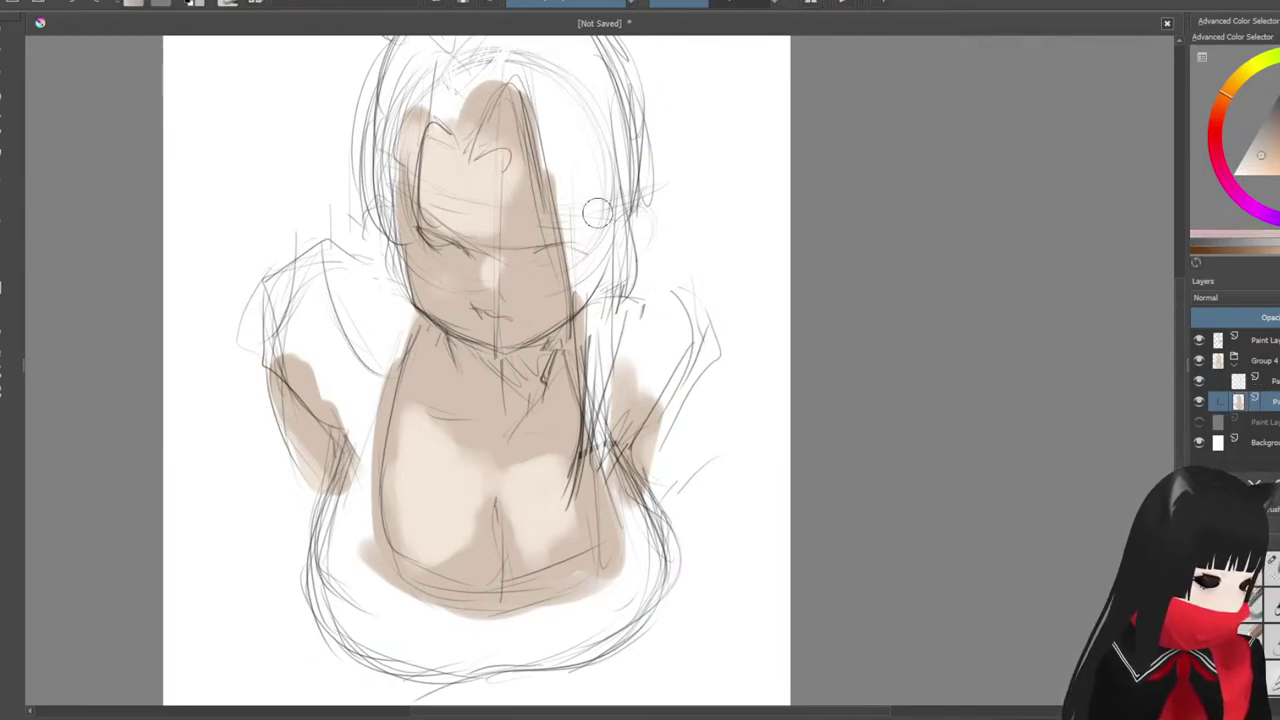
{"action": "key", "text": "Page_Up"}
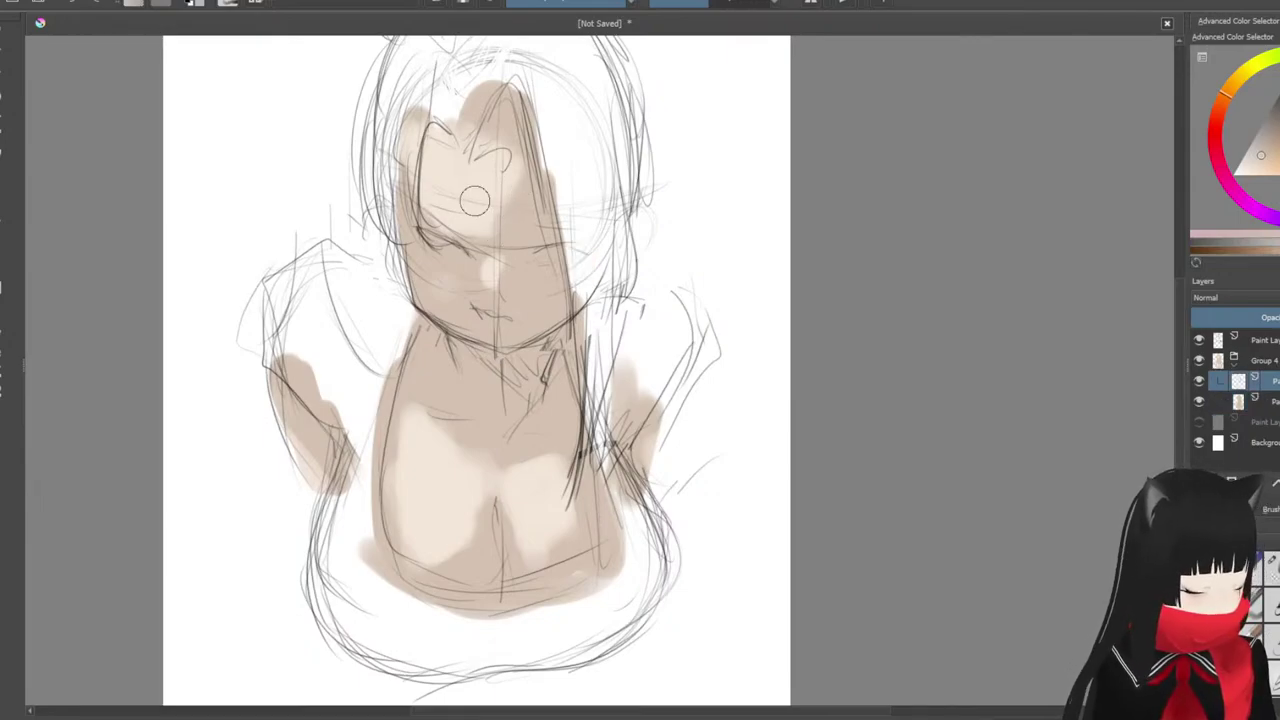
{"action": "mouse_move", "coordinate": [422, 134]}
{"action": "left_mouse_down"}
{"action": "mouse_move", "coordinate": [425, 180]}
{"action": "mouse_move", "coordinate": [440, 138]}
{"action": "left_mouse_up"}
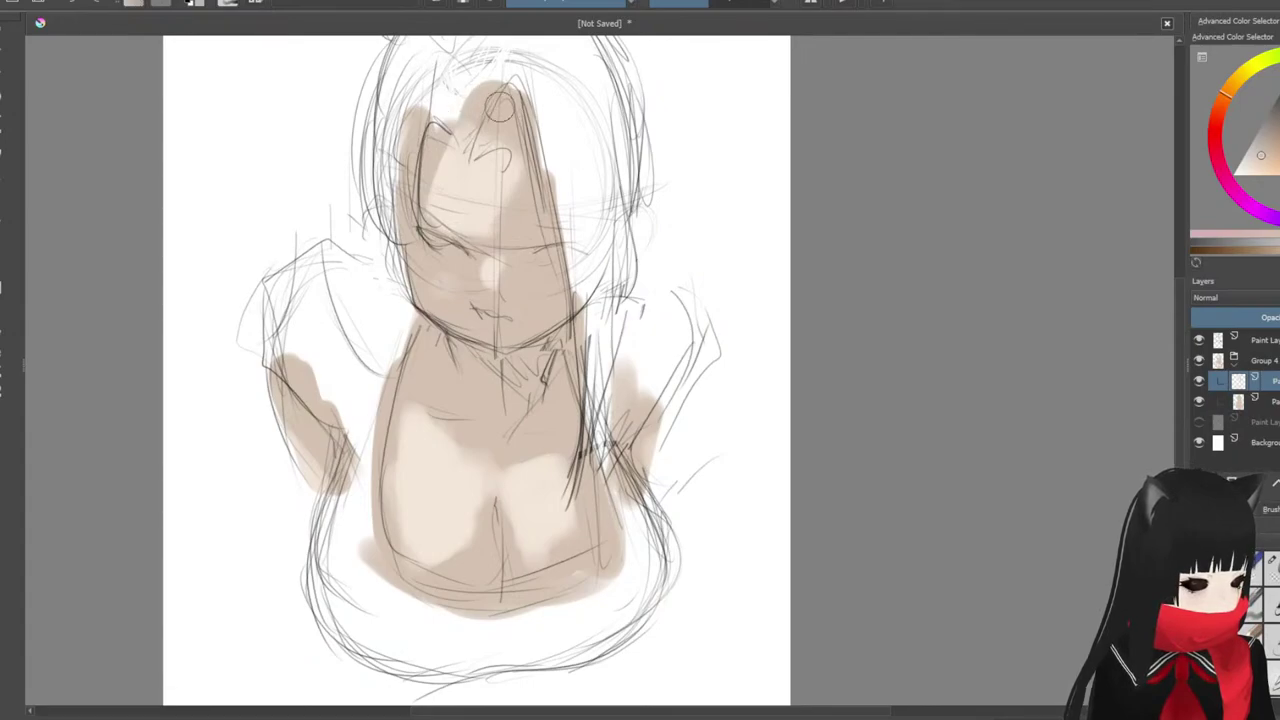
{"action": "left_click", "coordinate": [511, 219], "text": "ctrl"}
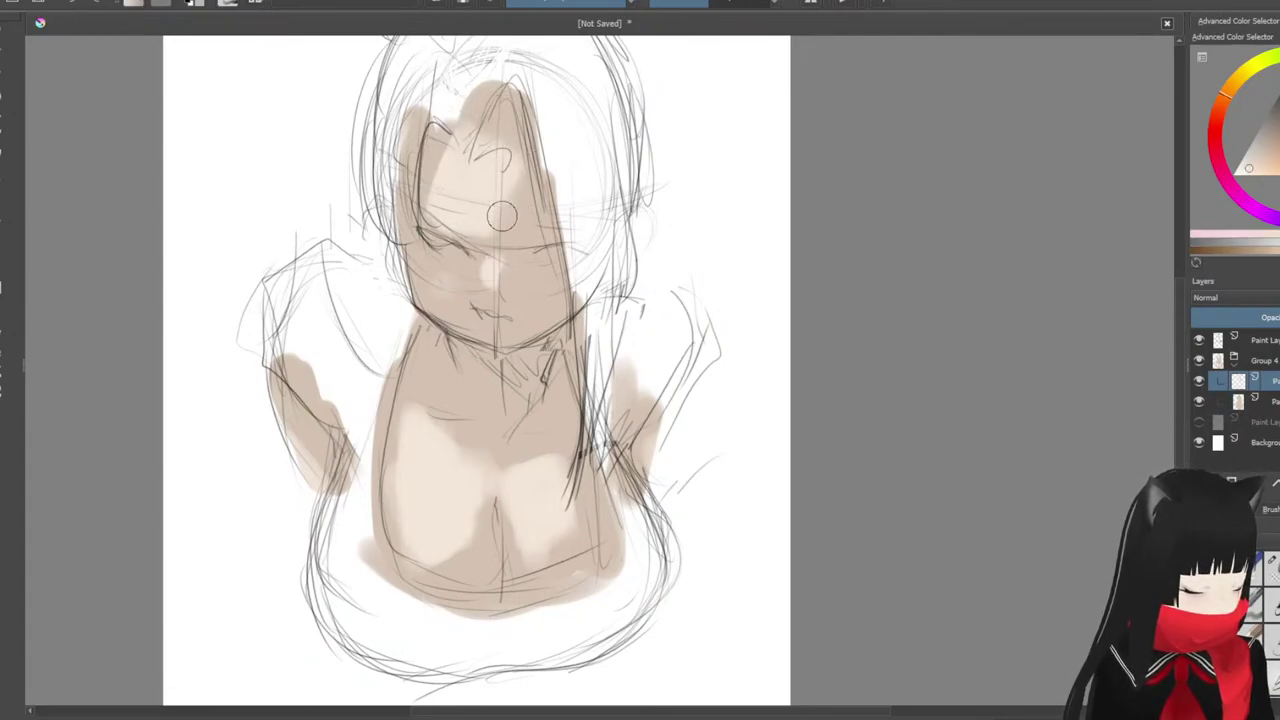
{"action": "left_click", "coordinate": [554, 266], "text": "ctrl"}
{"action": "left_click_drag", "start_coordinate": [517, 230], "coordinate": [534, 234]}
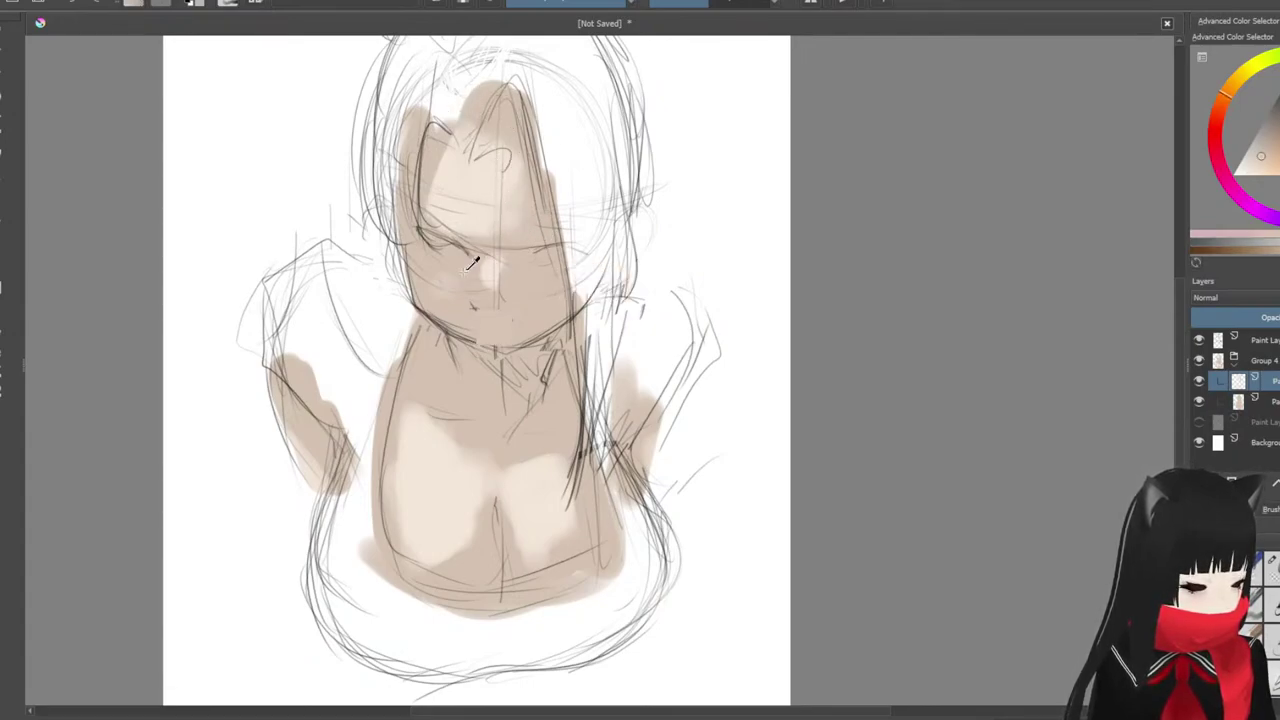
Step: Paint soft lighter skin patches on both cheeks, using tones sampled from the face
{"action": "left_click", "coordinate": [480, 266], "text": "ctrl"}
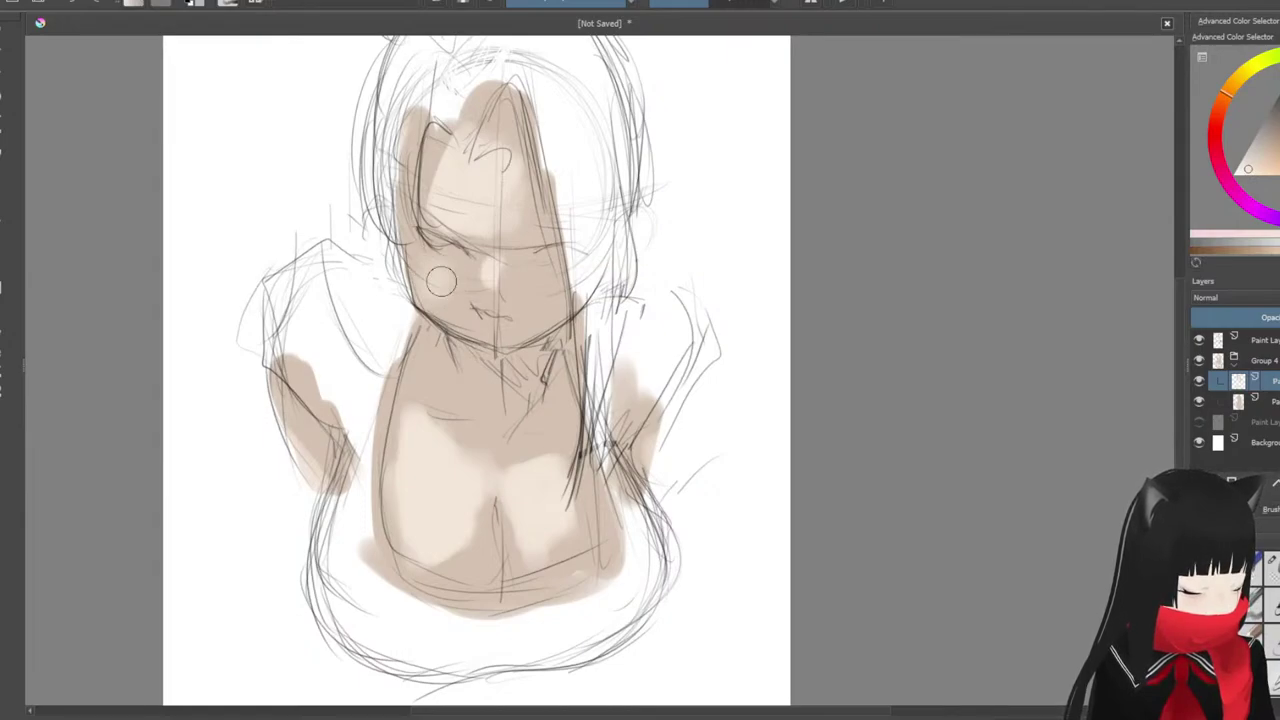
{"action": "left_click", "coordinate": [455, 312], "text": "ctrl"}
{"action": "left_click", "coordinate": [450, 274], "text": "ctrl"}
{"action": "left_click_drag", "start_coordinate": [440, 274], "coordinate": [452, 282]}
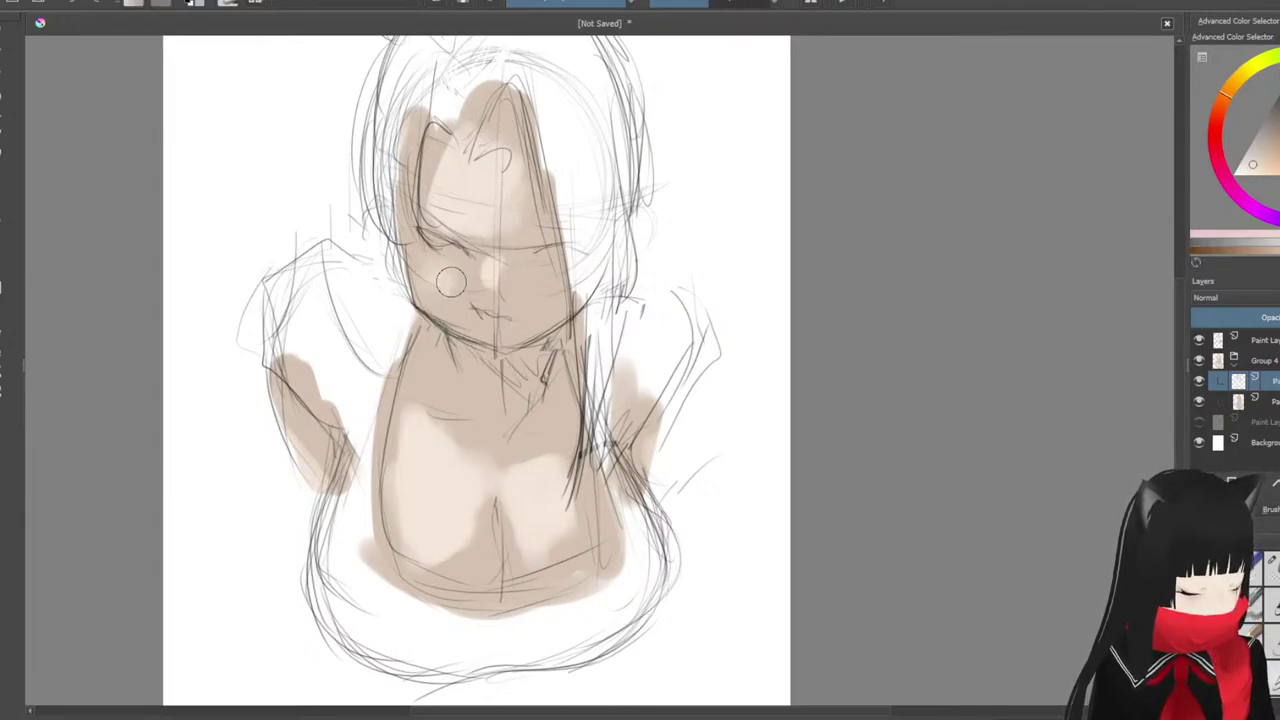
{"action": "left_click_drag", "start_coordinate": [534, 288], "coordinate": [549, 288]}
{"action": "left_click", "coordinate": [534, 311], "text": "ctrl"}
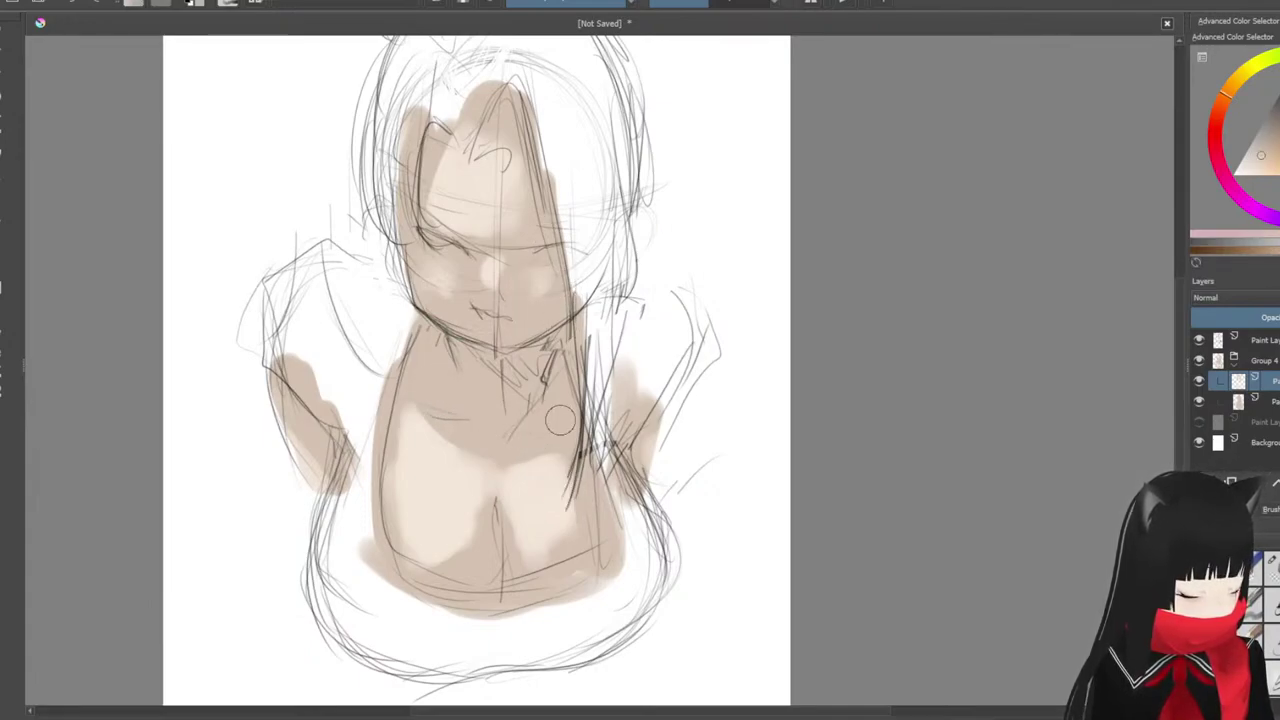
Step: Lighten the skin around the collarbones with sampled tones and blend it into the neck and upper chest
{"action": "left_click", "coordinate": [440, 458], "text": "ctrl"}
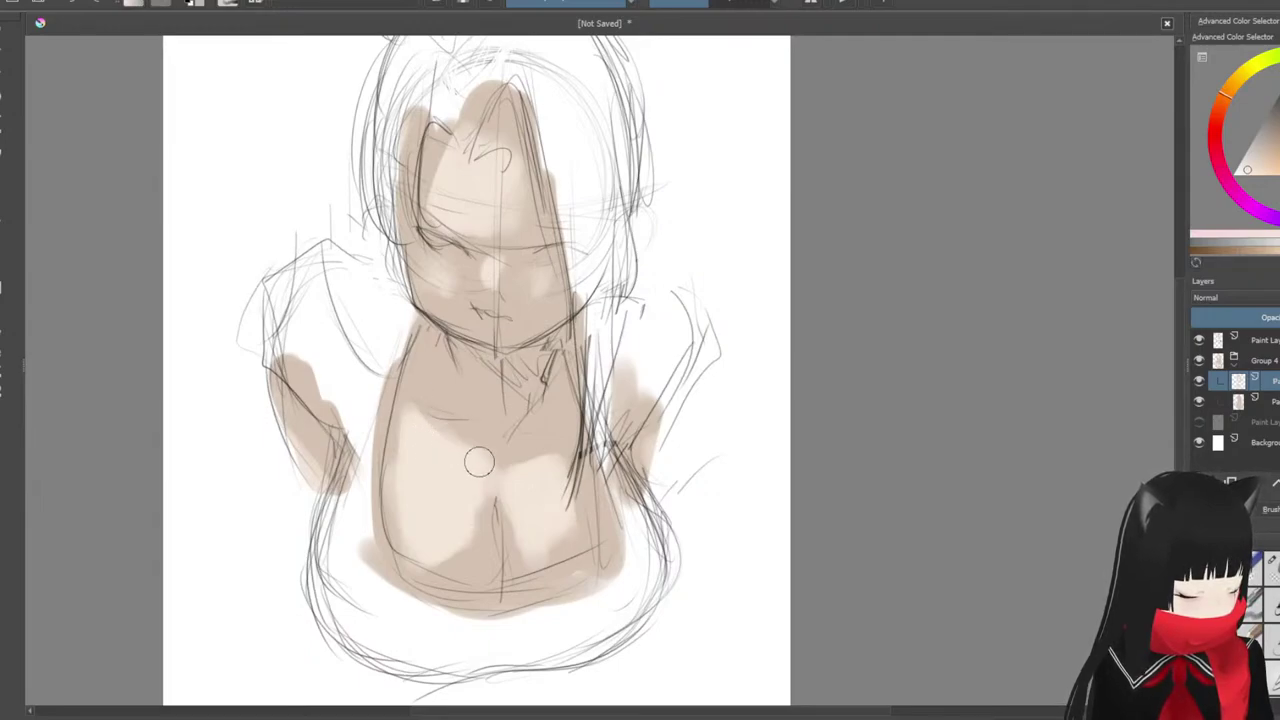
{"action": "mouse_move", "coordinate": [444, 399]}
{"action": "left_mouse_down"}
{"action": "mouse_move", "coordinate": [476, 394]}
{"action": "mouse_move", "coordinate": [443, 403]}
{"action": "left_mouse_up"}
{"action": "left_click", "coordinate": [470, 398], "text": "ctrl"}
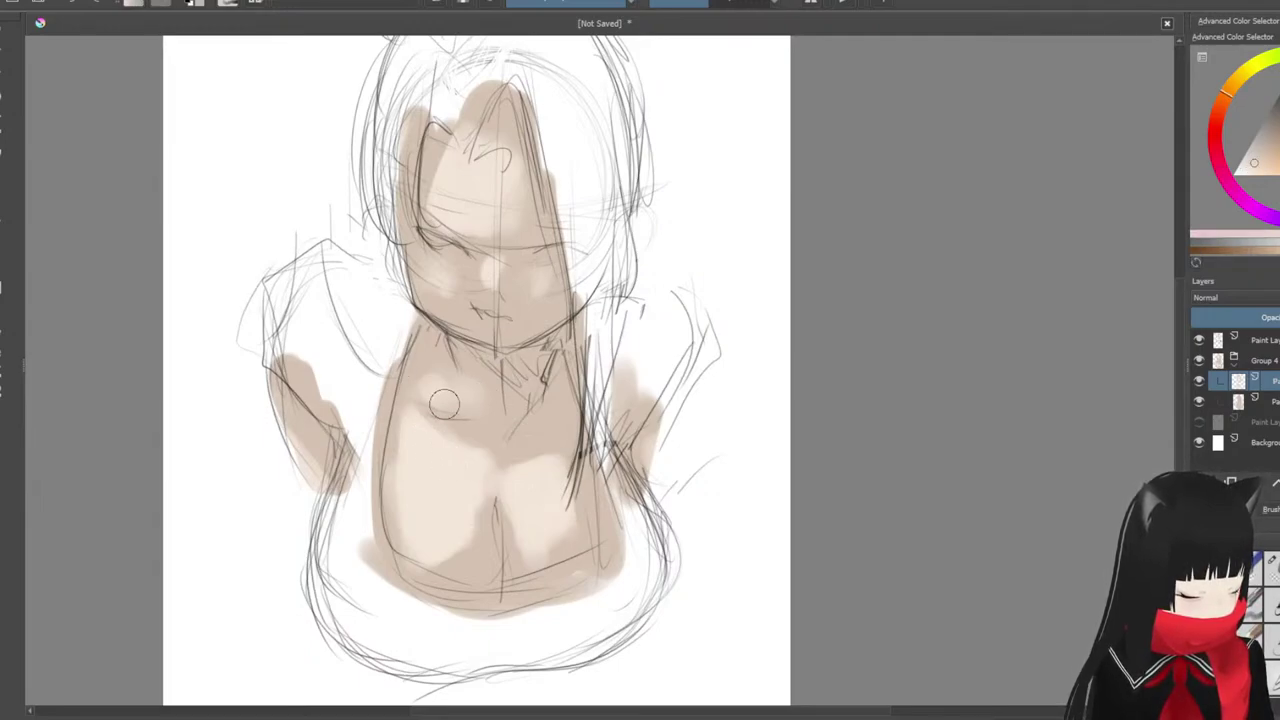
{"action": "left_click", "coordinate": [472, 376], "text": "ctrl"}
{"action": "left_click", "coordinate": [446, 397], "text": "ctrl"}
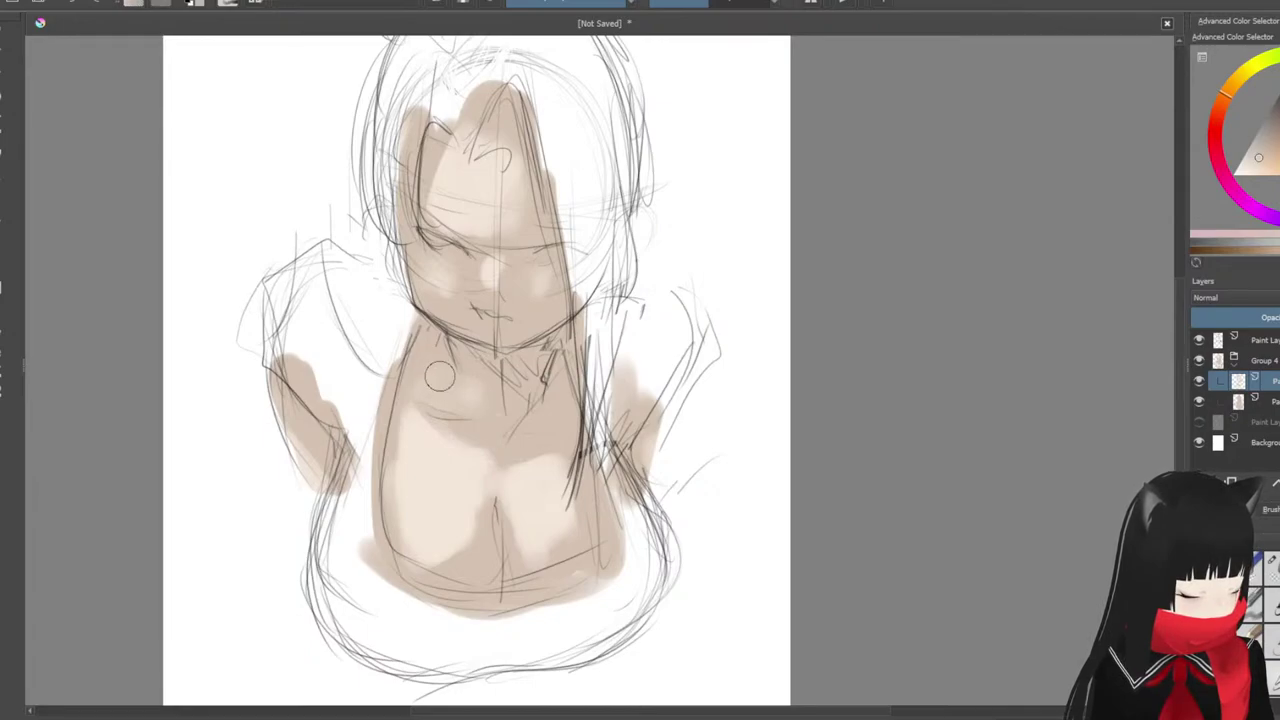
{"action": "left_click", "coordinate": [521, 380], "text": "ctrl"}
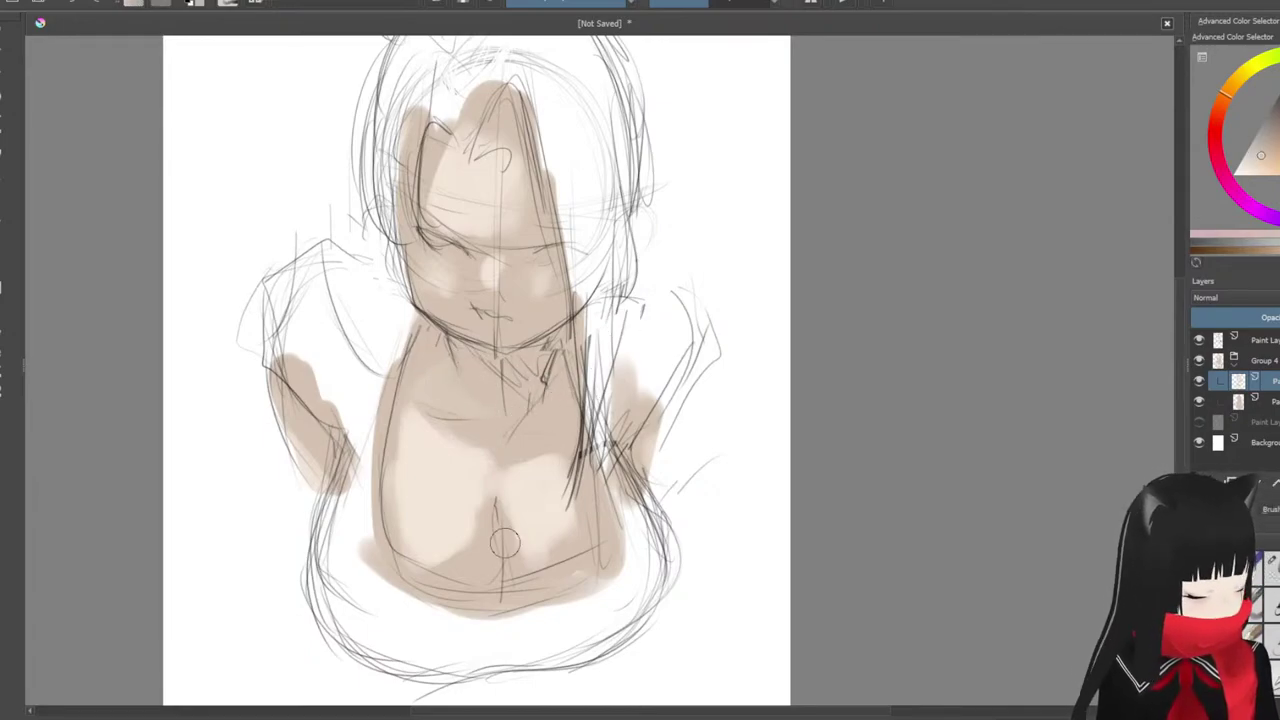
Step: Reshape and soften the boundaries between light skin and brown shadow on the chest using sampled tones
{"action": "left_click", "coordinate": [631, 575], "text": "ctrl"}
{"action": "left_click", "coordinate": [655, 556], "text": "ctrl"}
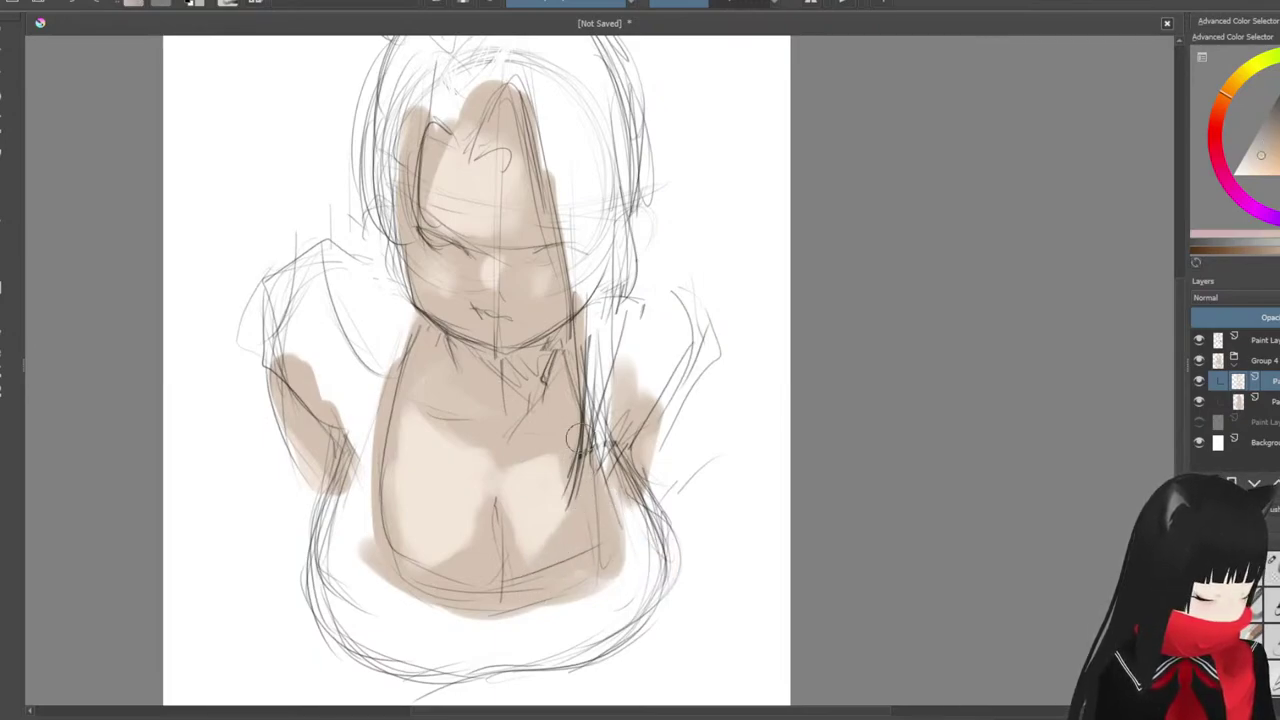
{"action": "left_click", "coordinate": [458, 558], "text": "ctrl"}
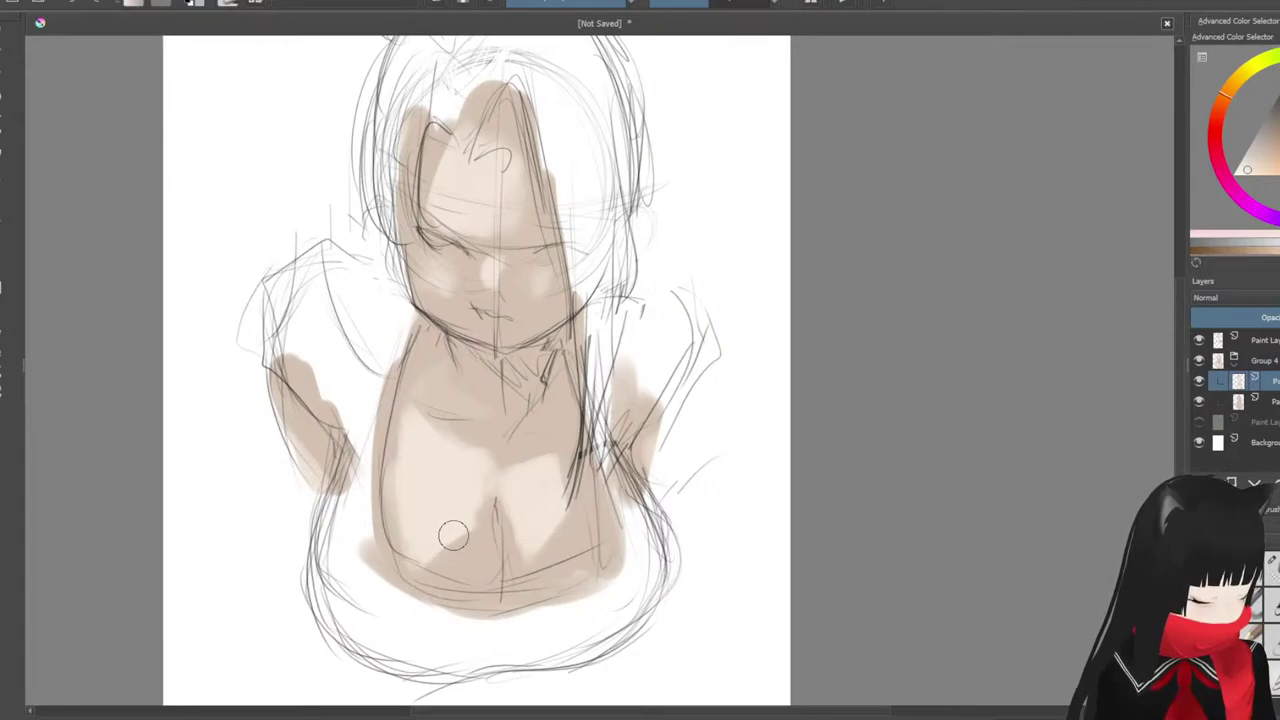
{"action": "left_click", "coordinate": [455, 560], "text": "ctrl"}
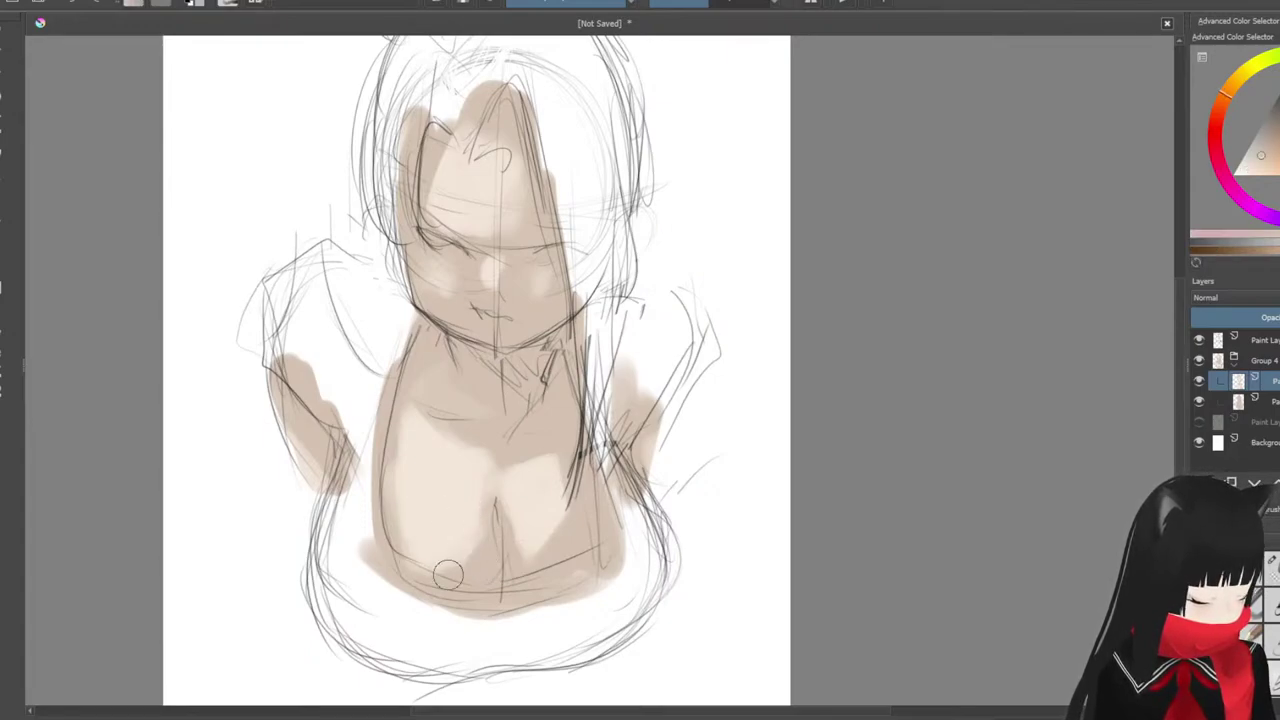
{"action": "left_click", "coordinate": [473, 528], "text": "ctrl"}
{"action": "left_click", "coordinate": [460, 497], "text": "ctrl"}
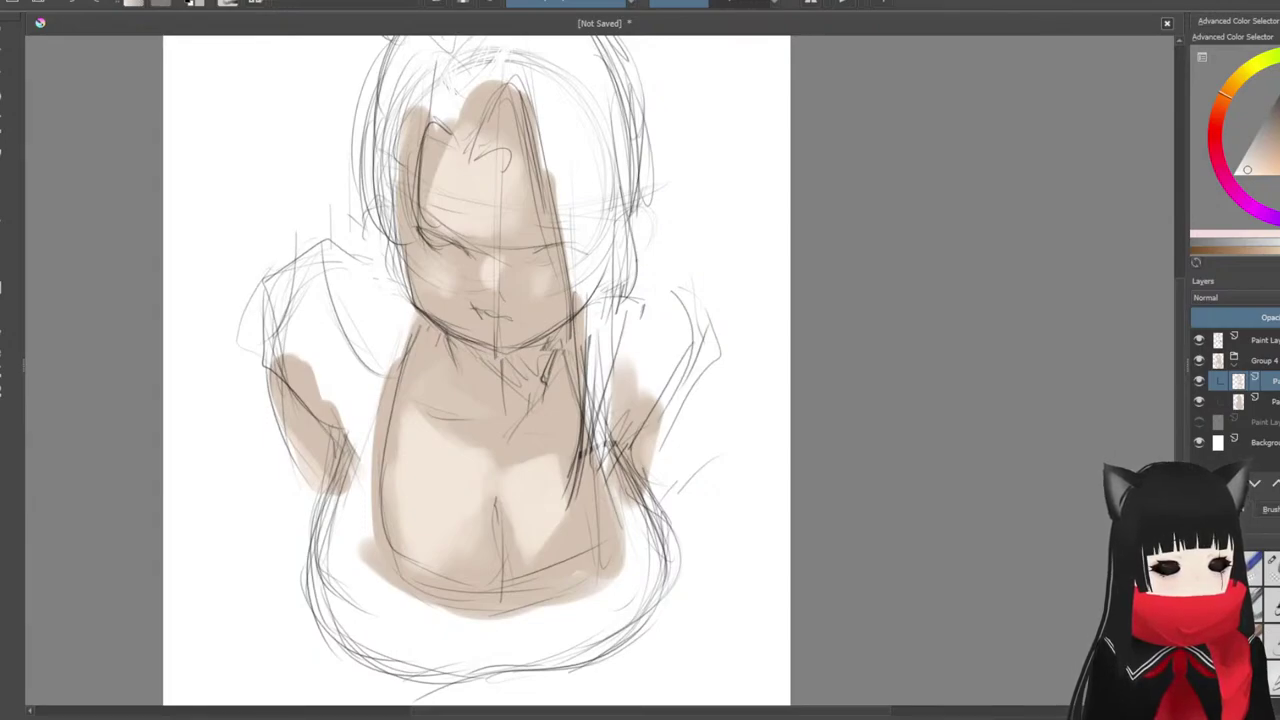
{"action": "left_click", "coordinate": [334, 461], "text": "ctrl"}
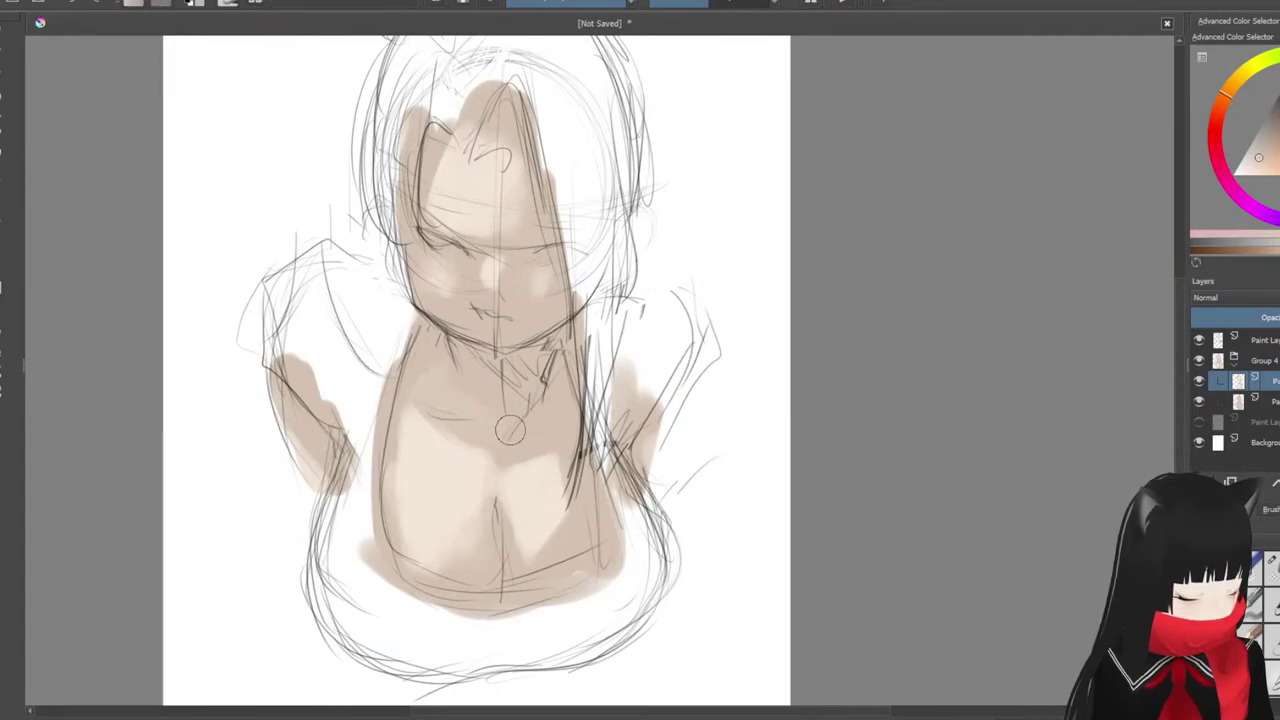
{"action": "left_click", "coordinate": [484, 498], "text": "ctrl"}
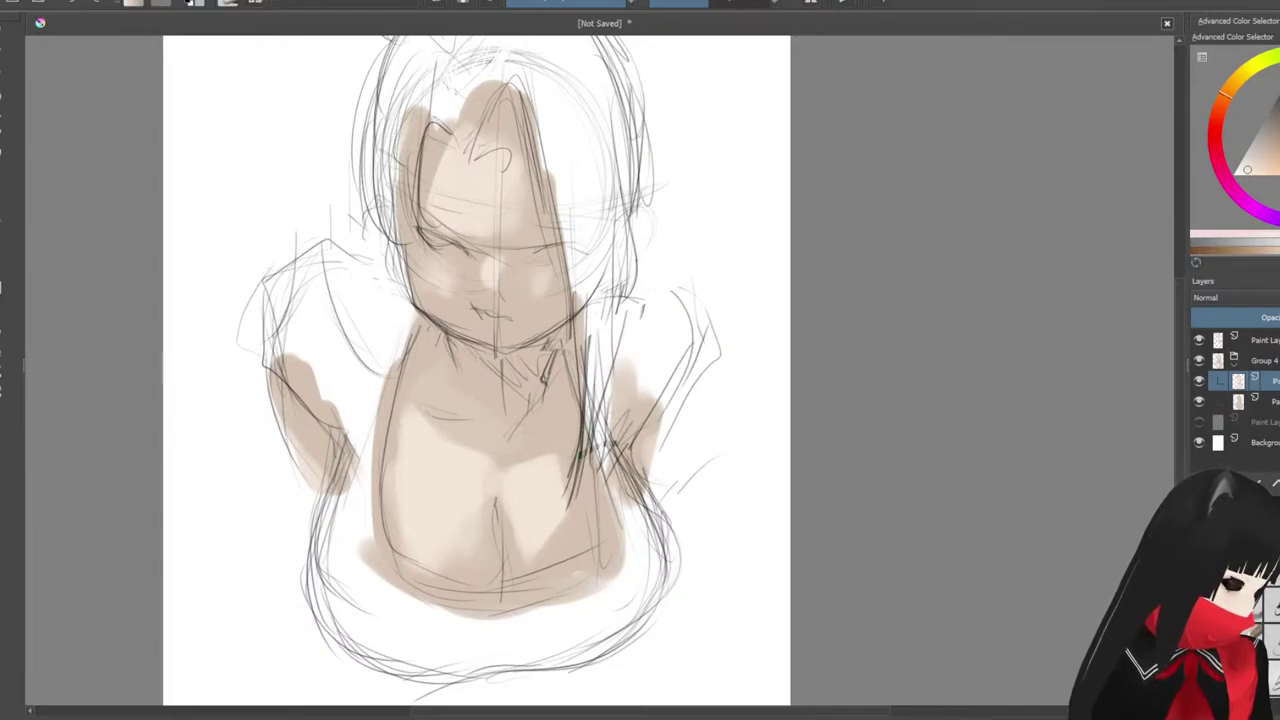
Step: Paint a darker greyish-brown shadow under the chin on a new layer, and merge the skin layer above down into it
{"action": "key", "text": "Insert"}
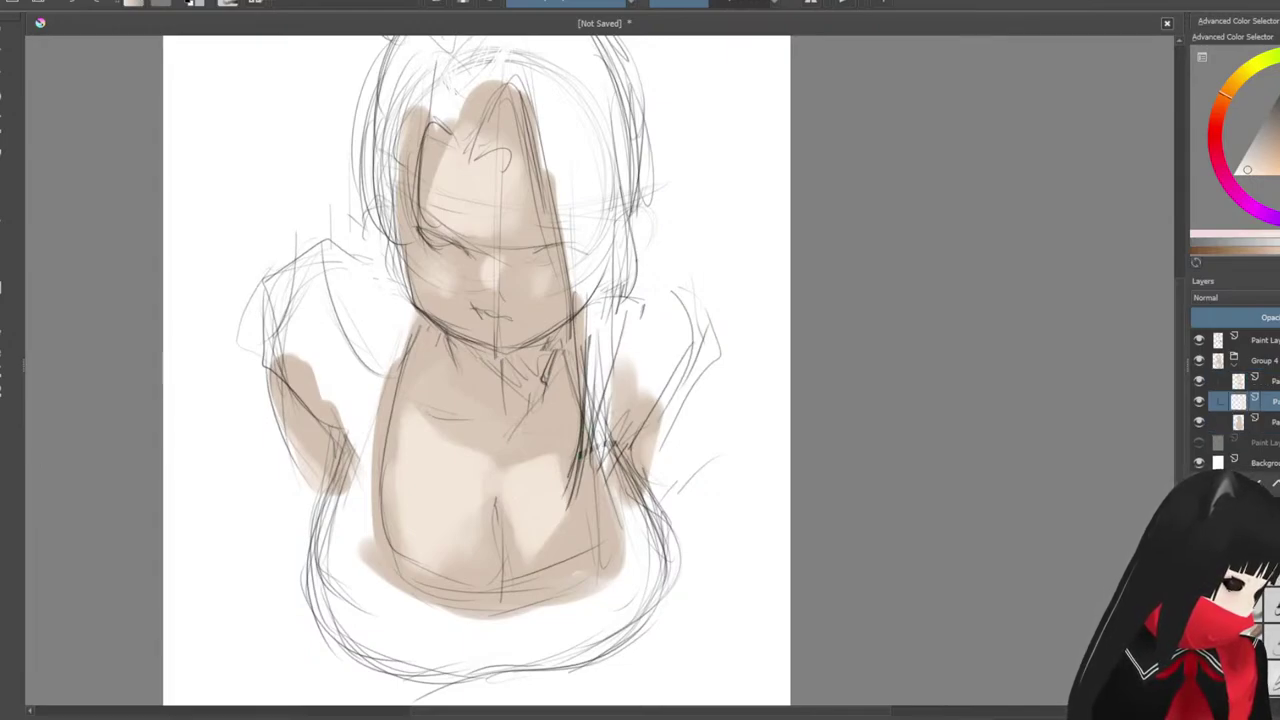
{"action": "left_click_drag", "start_coordinate": [1258, 162], "coordinate": [1270, 143]}
{"action": "mouse_move", "coordinate": [515, 400]}
{"action": "left_mouse_down"}
{"action": "mouse_move", "coordinate": [526, 366]}
{"action": "mouse_move", "coordinate": [590, 368]}
{"action": "left_mouse_up"}
{"action": "mouse_move", "coordinate": [495, 363]}
{"action": "left_mouse_down"}
{"action": "mouse_move", "coordinate": [540, 362]}
{"action": "mouse_move", "coordinate": [552, 386]}
{"action": "mouse_move", "coordinate": [492, 374]}
{"action": "left_mouse_up"}
{"action": "left_click", "coordinate": [1266, 381]}
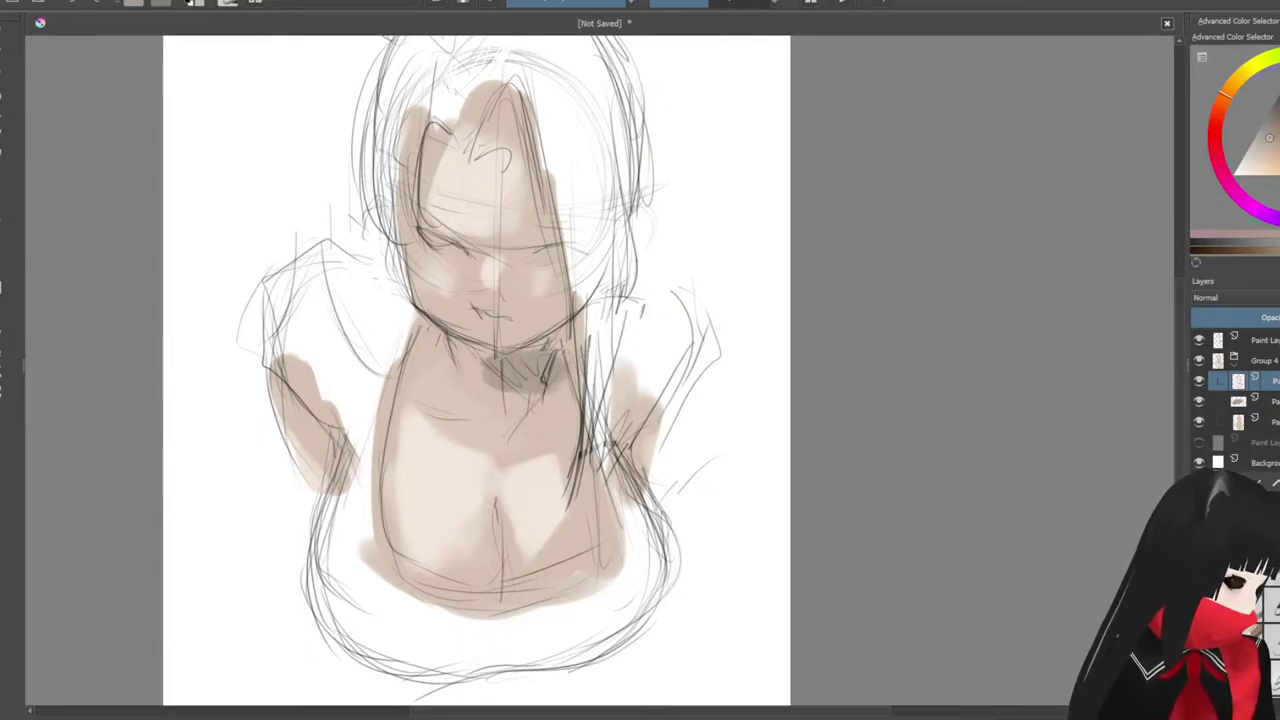
{"action": "key", "text": "ctrl+e"}
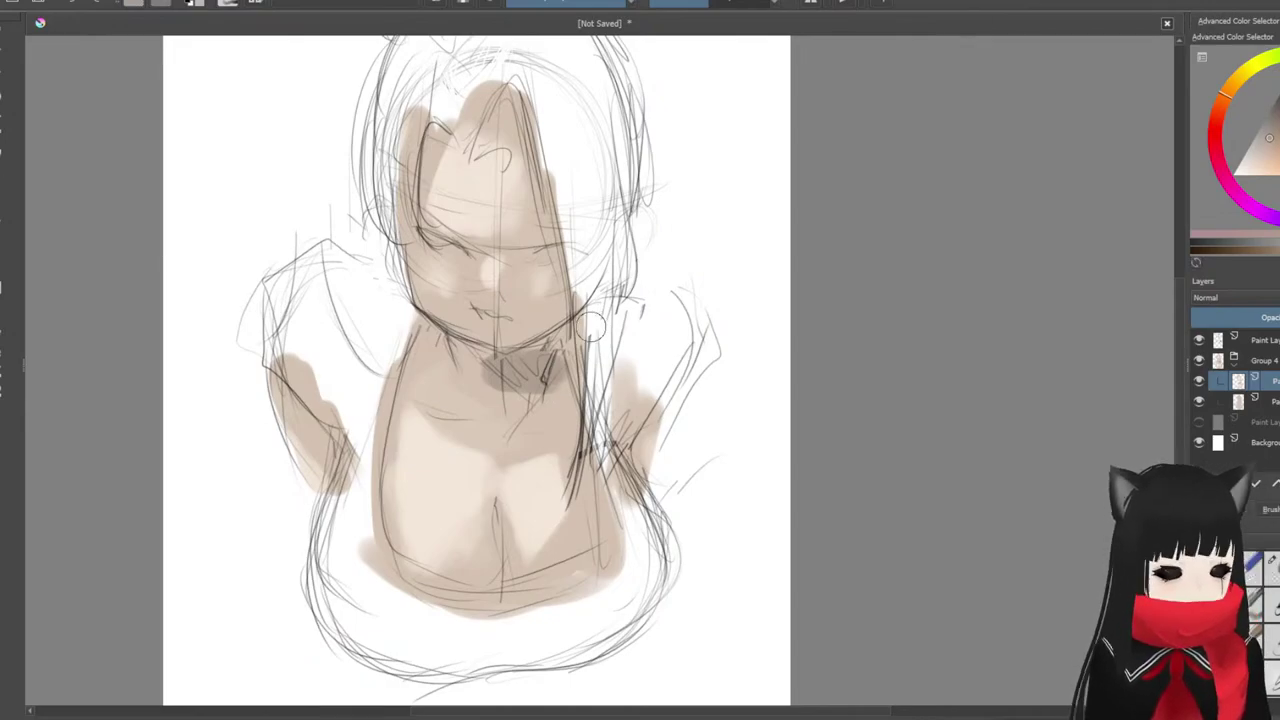
Step: Extend the darker shadow across the neck, along the forearm, and around the sides and lower edge of the chest
{"action": "mouse_move", "coordinate": [535, 375]}
{"action": "left_mouse_down"}
{"action": "mouse_move", "coordinate": [555, 350]}
{"action": "mouse_move", "coordinate": [560, 390]}
{"action": "mouse_move", "coordinate": [565, 340]}
{"action": "mouse_move", "coordinate": [565, 382]}
{"action": "left_mouse_up"}
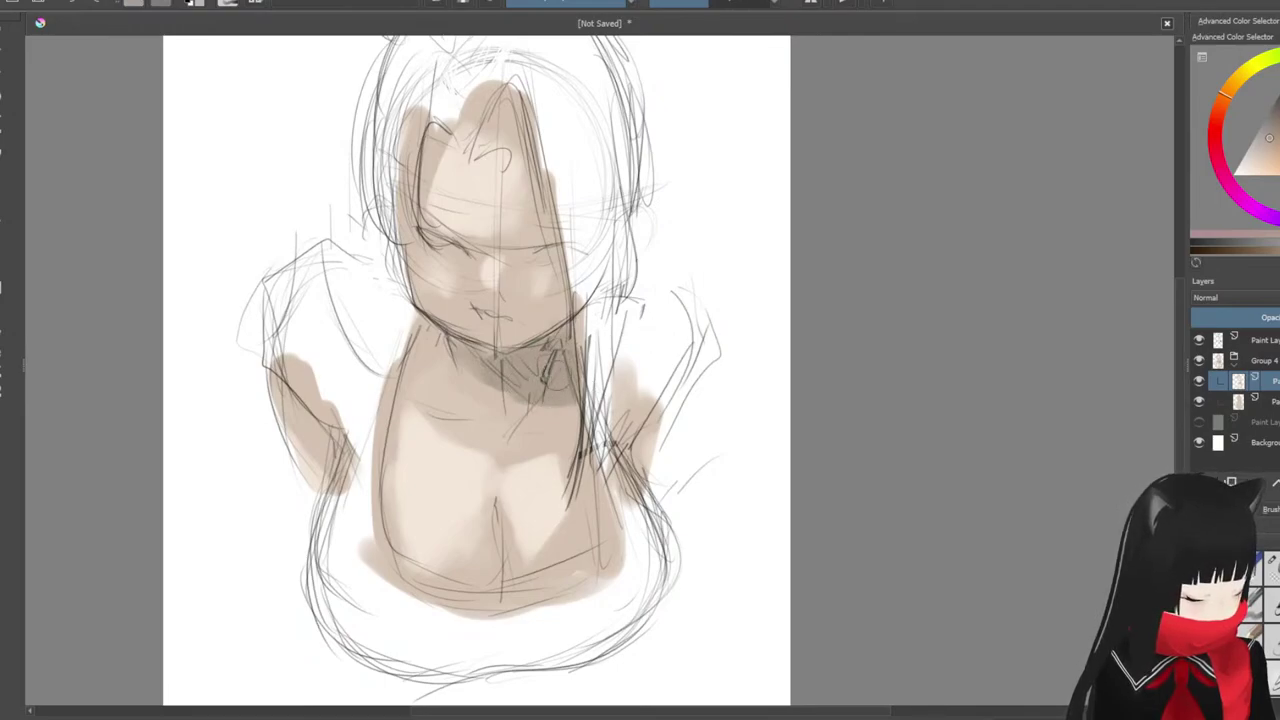
{"action": "left_click_drag", "start_coordinate": [335, 425], "coordinate": [345, 460]}
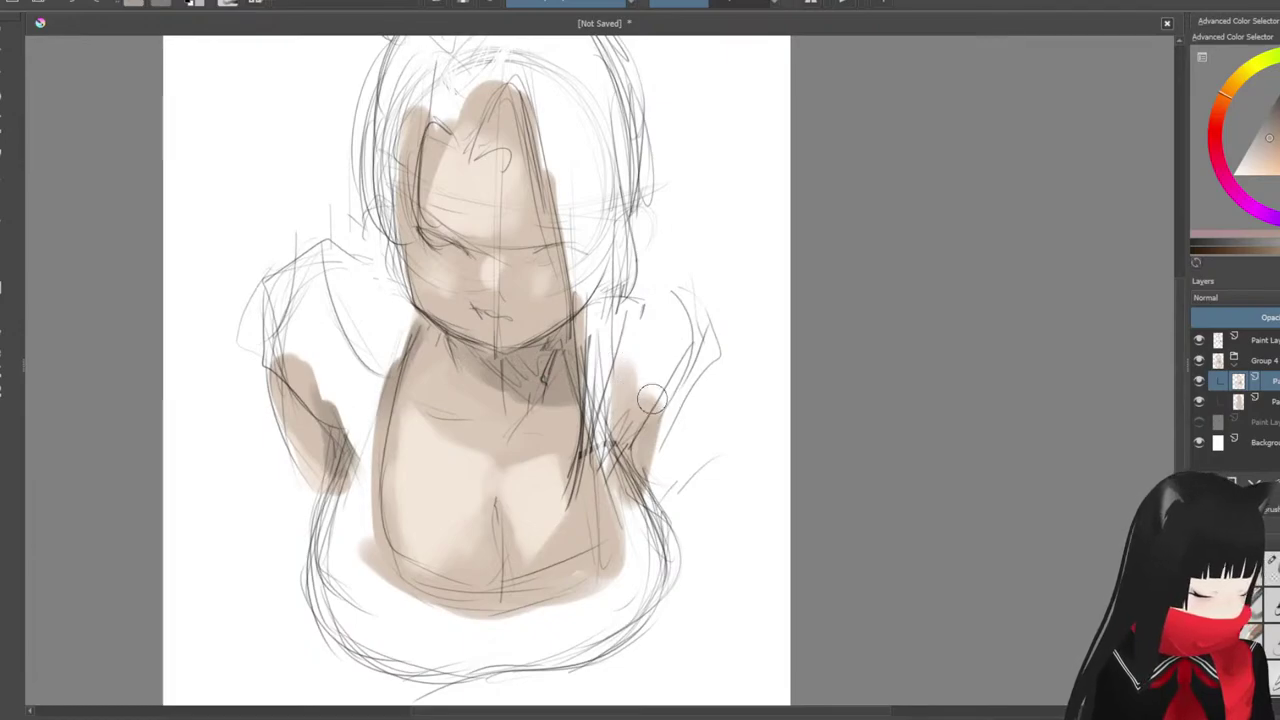
{"action": "mouse_move", "coordinate": [552, 393]}
{"action": "left_mouse_down"}
{"action": "mouse_move", "coordinate": [558, 429]}
{"action": "mouse_move", "coordinate": [593, 428]}
{"action": "mouse_move", "coordinate": [621, 509]}
{"action": "mouse_move", "coordinate": [590, 591]}
{"action": "mouse_move", "coordinate": [490, 617]}
{"action": "mouse_move", "coordinate": [498, 580]}
{"action": "left_mouse_up"}
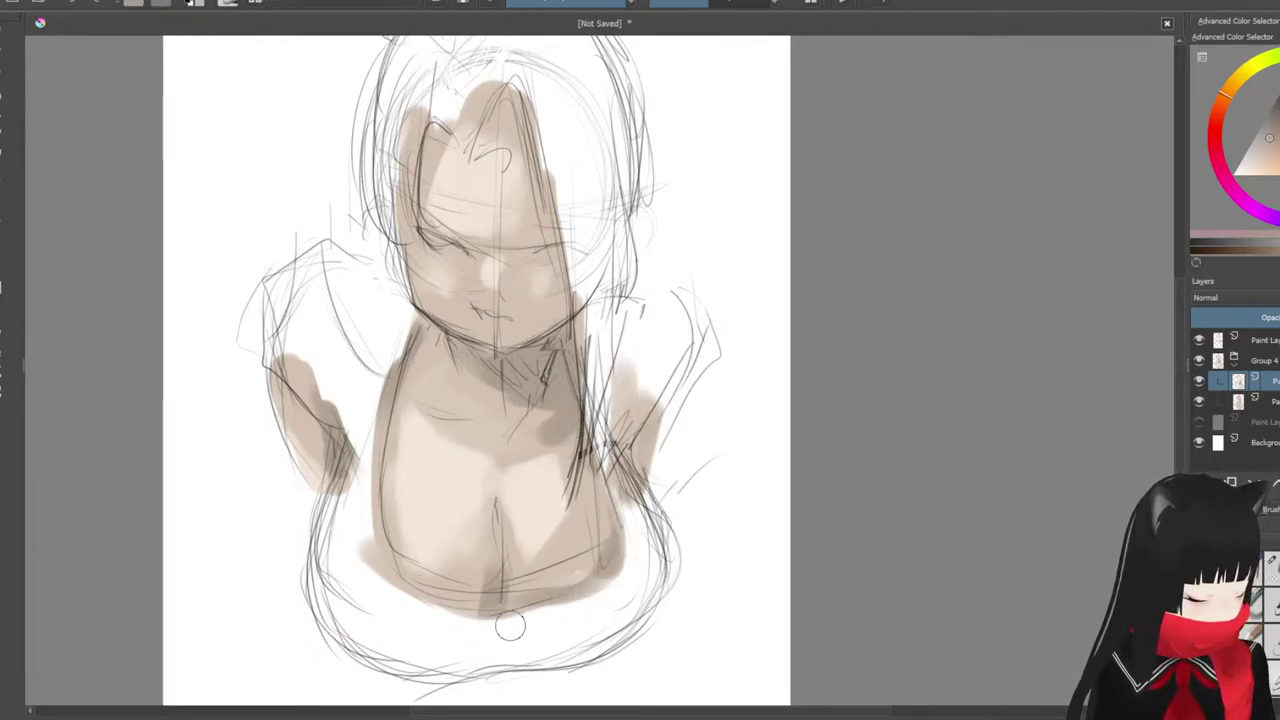
{"action": "mouse_move", "coordinate": [612, 550]}
{"action": "left_mouse_down"}
{"action": "mouse_move", "coordinate": [616, 512]}
{"action": "mouse_move", "coordinate": [614, 528]}
{"action": "left_mouse_up"}
{"action": "mouse_move", "coordinate": [604, 464]}
{"action": "left_mouse_down"}
{"action": "mouse_move", "coordinate": [581, 592]}
{"action": "mouse_move", "coordinate": [615, 526]}
{"action": "mouse_move", "coordinate": [555, 598]}
{"action": "mouse_move", "coordinate": [493, 614]}
{"action": "left_mouse_up"}
{"action": "left_click_drag", "start_coordinate": [388, 422], "coordinate": [395, 457]}
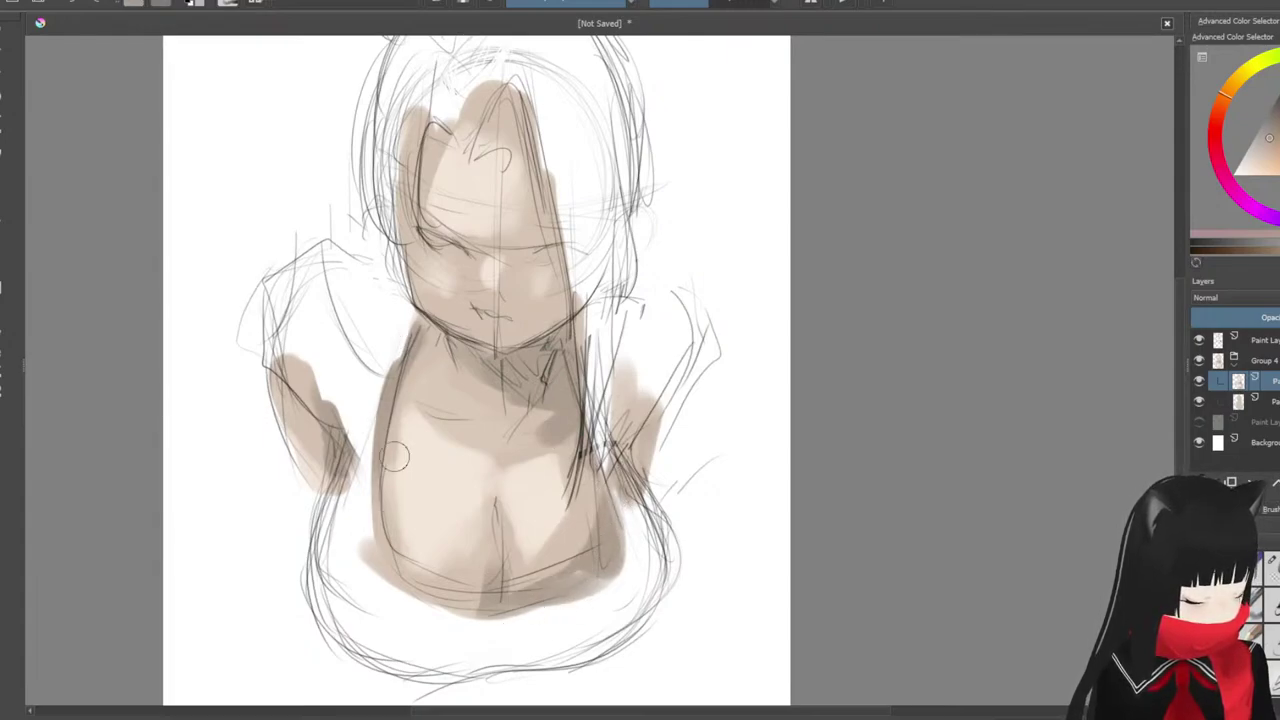
Step: Blend the dark neck shadow into the left side of the neck and the upper chest with sampled mid tones
{"action": "left_click", "coordinate": [446, 349], "text": "ctrl"}
{"action": "left_click_drag", "start_coordinate": [434, 340], "coordinate": [418, 359]}
{"action": "left_click", "coordinate": [398, 380], "text": "ctrl"}
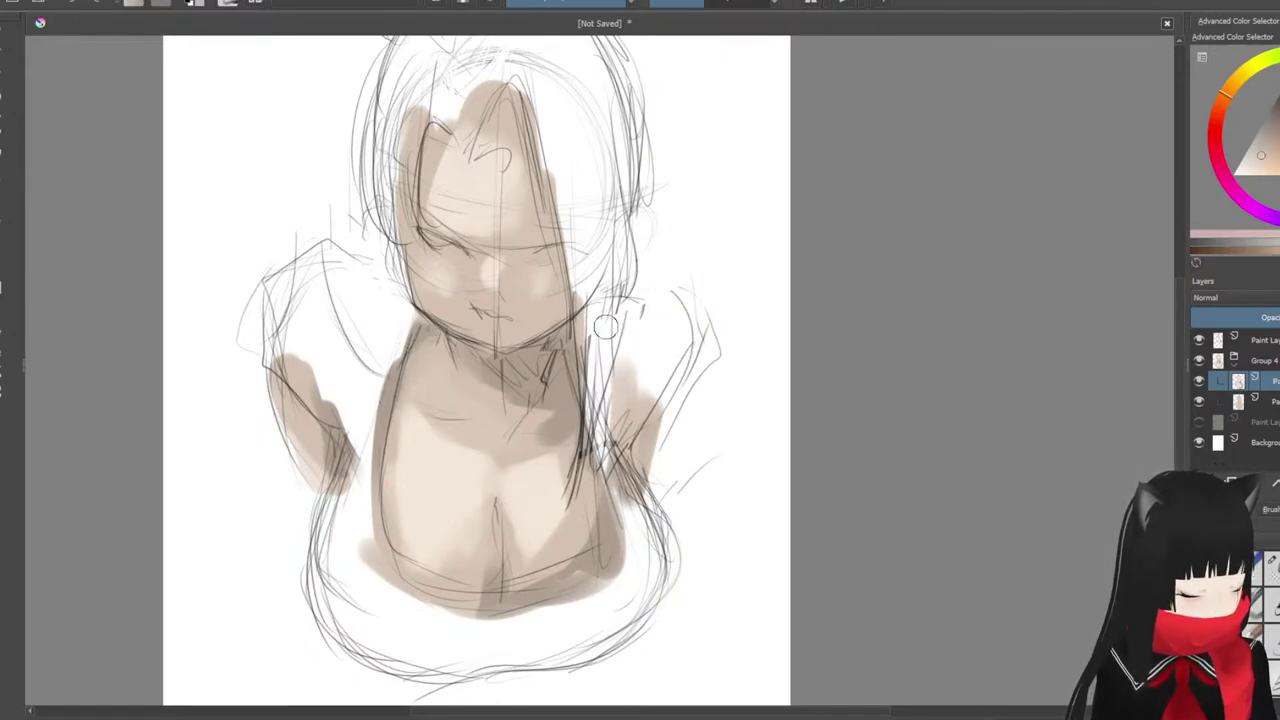
{"action": "left_click", "coordinate": [549, 378], "text": "ctrl"}
{"action": "left_click", "coordinate": [482, 412], "text": "ctrl"}
{"action": "mouse_move", "coordinate": [559, 411]}
{"action": "left_mouse_down"}
{"action": "mouse_move", "coordinate": [526, 414]}
{"action": "mouse_move", "coordinate": [480, 381]}
{"action": "mouse_move", "coordinate": [537, 410]}
{"action": "mouse_move", "coordinate": [553, 389]}
{"action": "mouse_move", "coordinate": [512, 426]}
{"action": "left_mouse_up"}
{"action": "left_click", "coordinate": [481, 381], "text": "ctrl"}
{"action": "key", "text": "ctrl+z"}
{"action": "left_click", "coordinate": [562, 384], "text": "ctrl"}
{"action": "left_click", "coordinate": [516, 432], "text": "ctrl"}
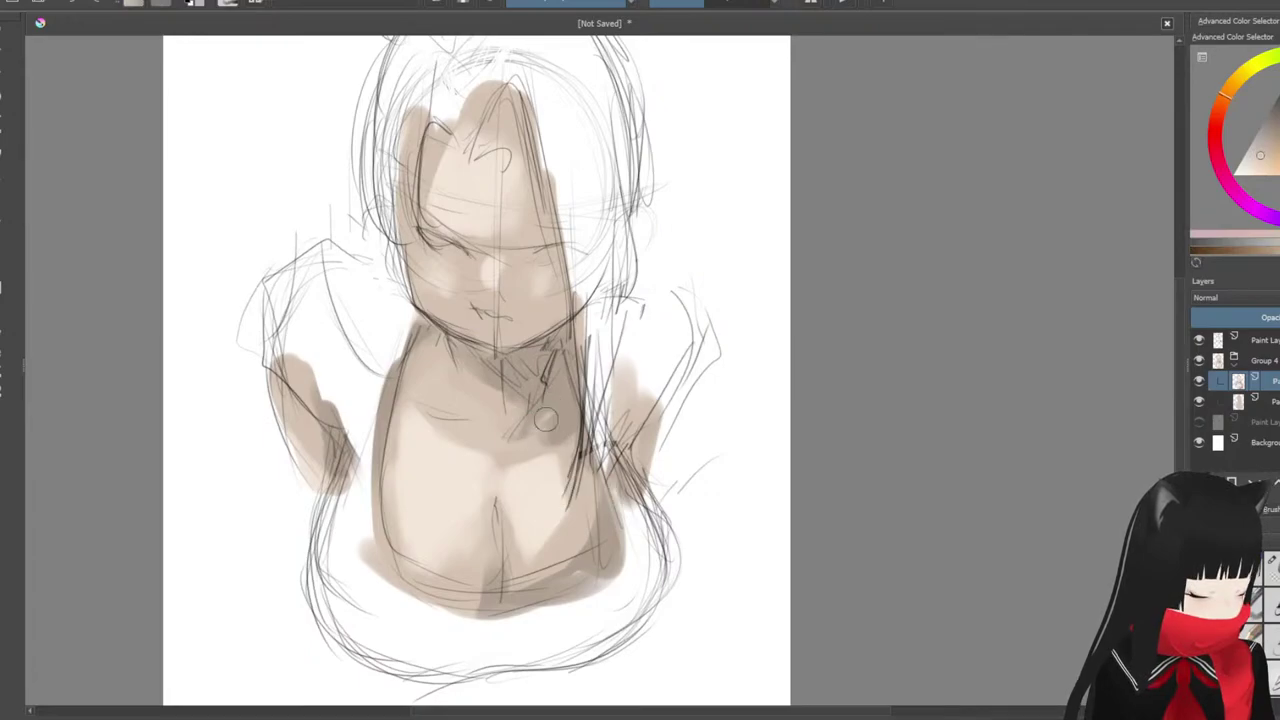
{"action": "left_click", "coordinate": [563, 425], "text": "ctrl"}
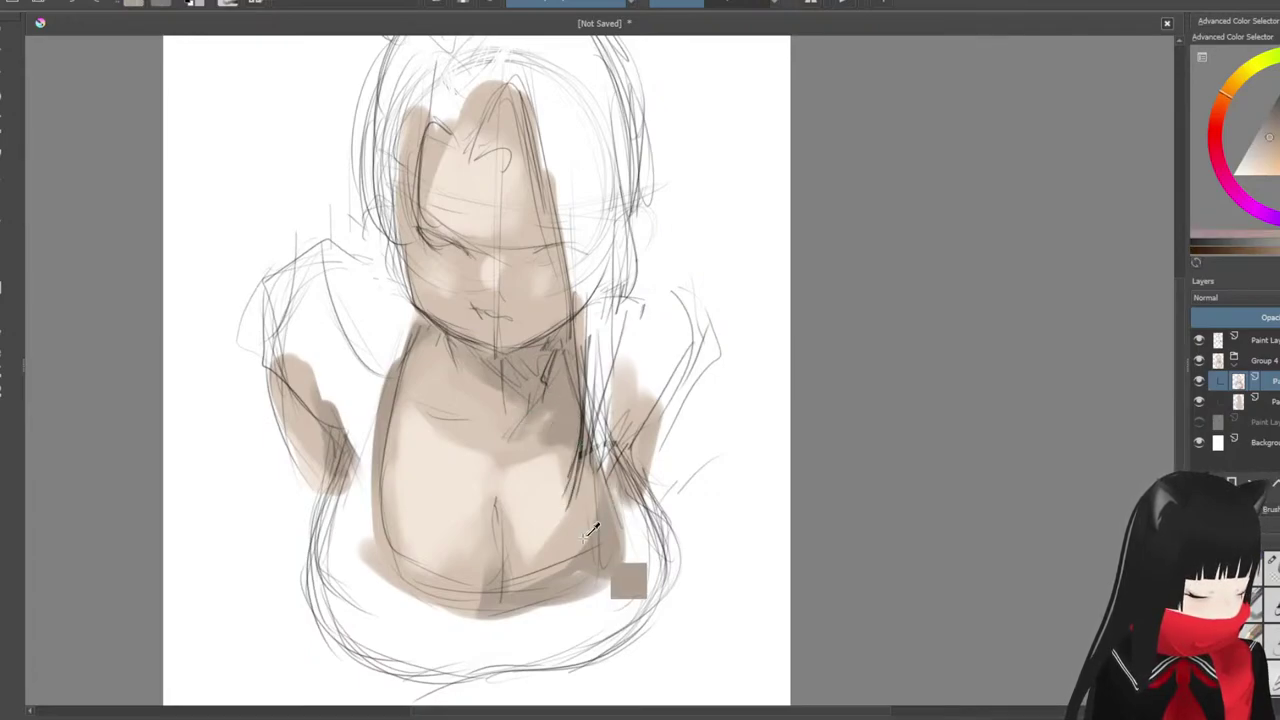
Step: Soften the dark shadow at the lower centre of the chest with sampled brown tones
{"action": "left_click", "coordinate": [482, 558], "text": "ctrl"}
{"action": "mouse_move", "coordinate": [483, 558]}
{"action": "left_mouse_down"}
{"action": "mouse_move", "coordinate": [509, 574]}
{"action": "mouse_move", "coordinate": [489, 609]}
{"action": "left_mouse_up"}
{"action": "left_click", "coordinate": [495, 573], "text": "ctrl"}
{"action": "left_click", "coordinate": [474, 567], "text": "ctrl"}
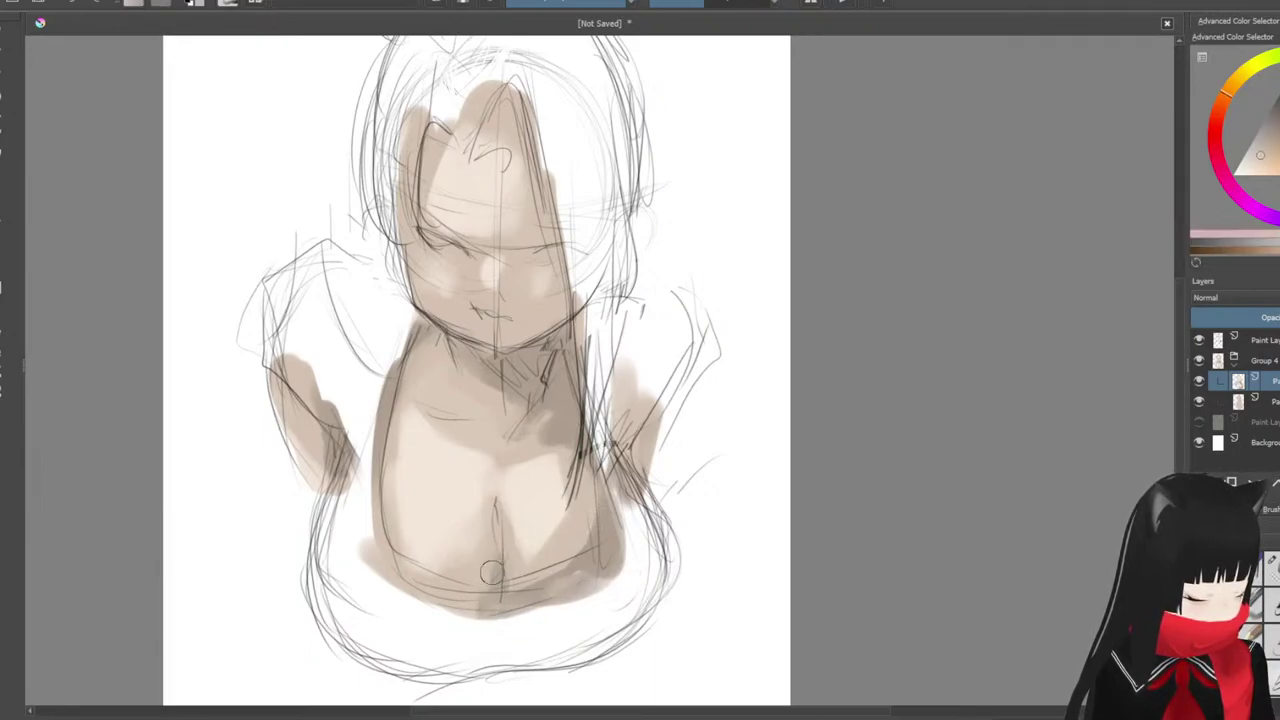
{"action": "left_click", "coordinate": [496, 552], "text": "ctrl"}
{"action": "left_click", "coordinate": [595, 545], "text": "ctrl"}
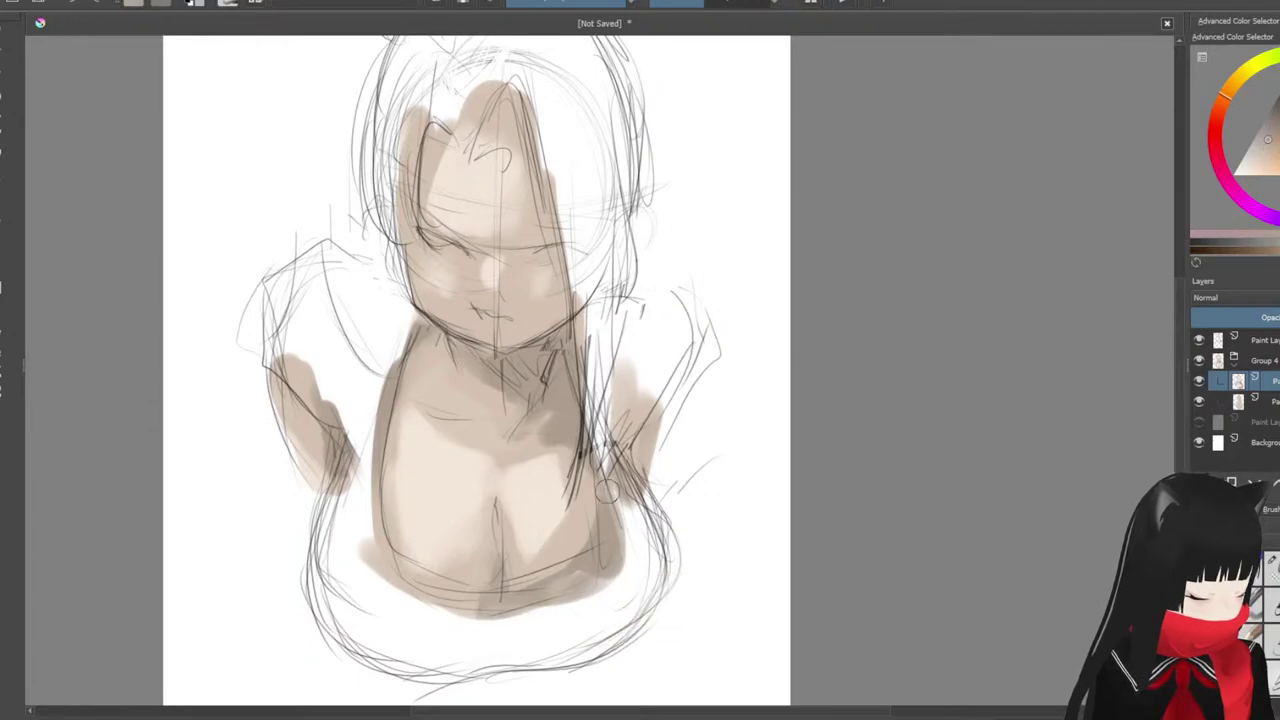
Step: Blend the shading along the chest's right side and lower right edge, and refine the shadow above it
{"action": "left_click", "coordinate": [590, 510], "text": "ctrl"}
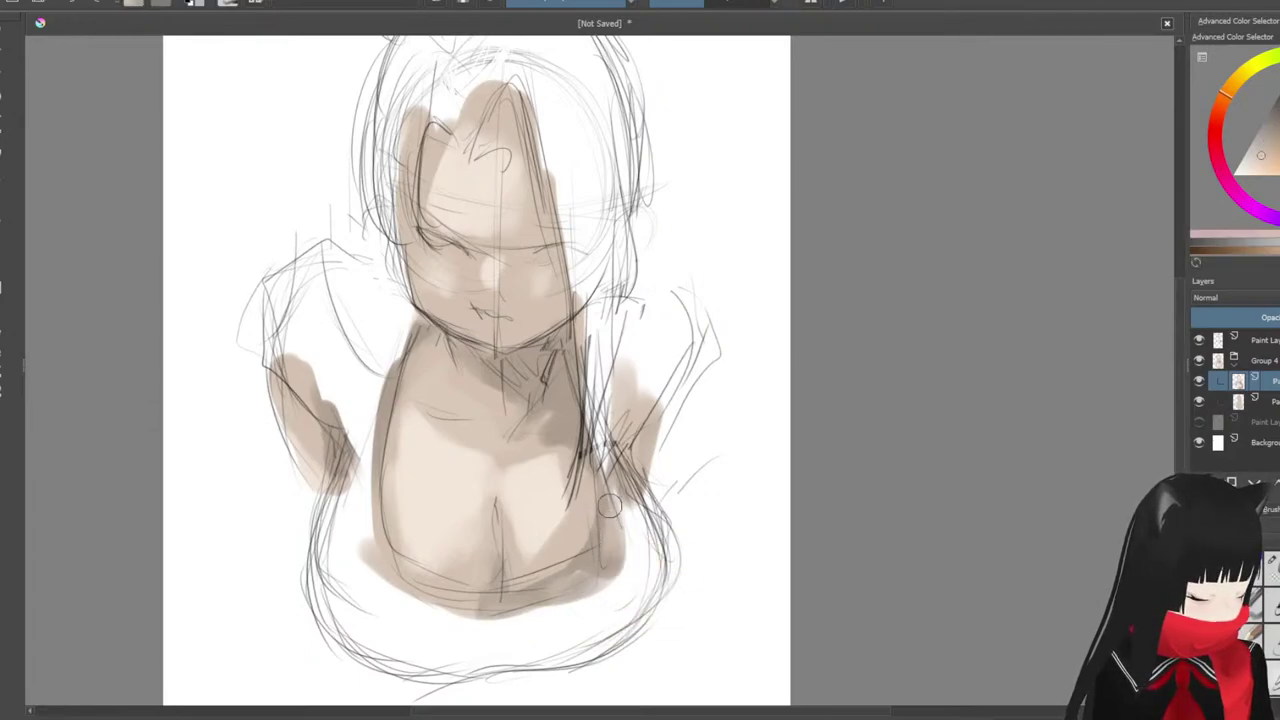
{"action": "left_click", "coordinate": [604, 522], "text": "ctrl"}
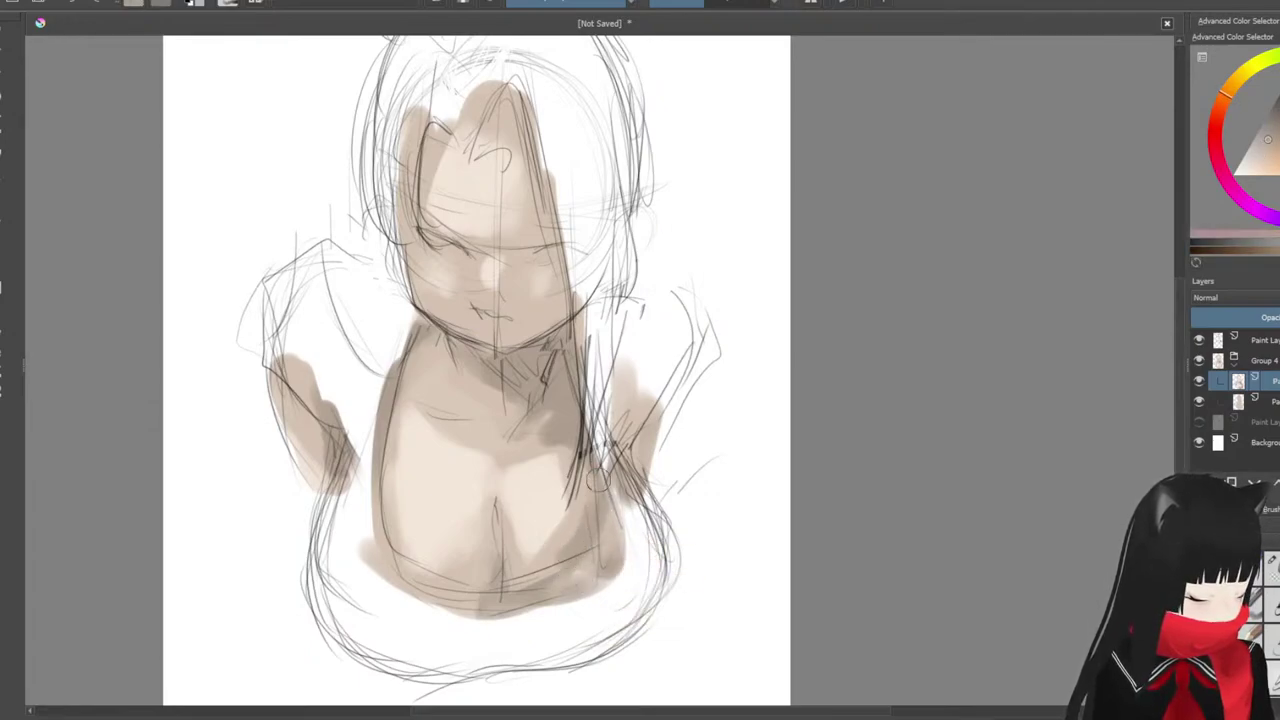
{"action": "left_click", "coordinate": [553, 594], "text": "ctrl"}
{"action": "mouse_move", "coordinate": [591, 545]}
{"action": "left_mouse_down"}
{"action": "mouse_move", "coordinate": [580, 576]}
{"action": "mouse_move", "coordinate": [589, 543]}
{"action": "left_mouse_up"}
{"action": "left_click", "coordinate": [589, 526], "text": "ctrl"}
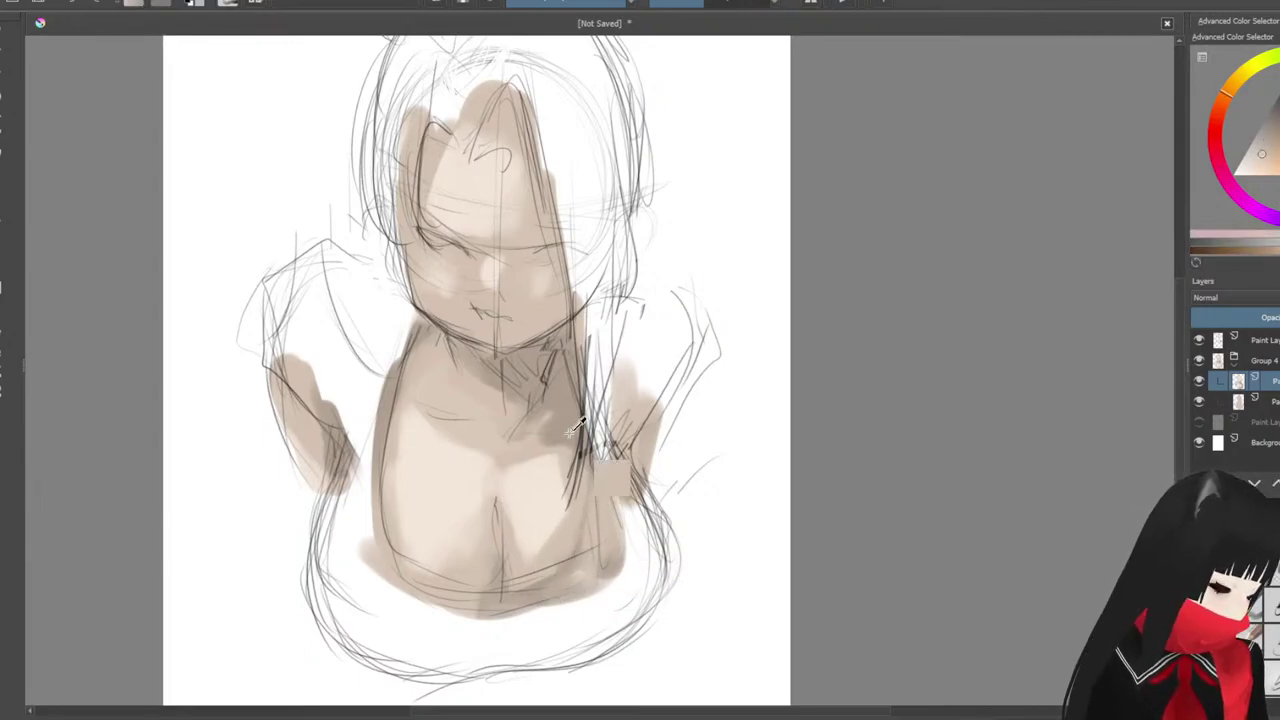
{"action": "left_click", "coordinate": [600, 478], "text": "ctrl"}
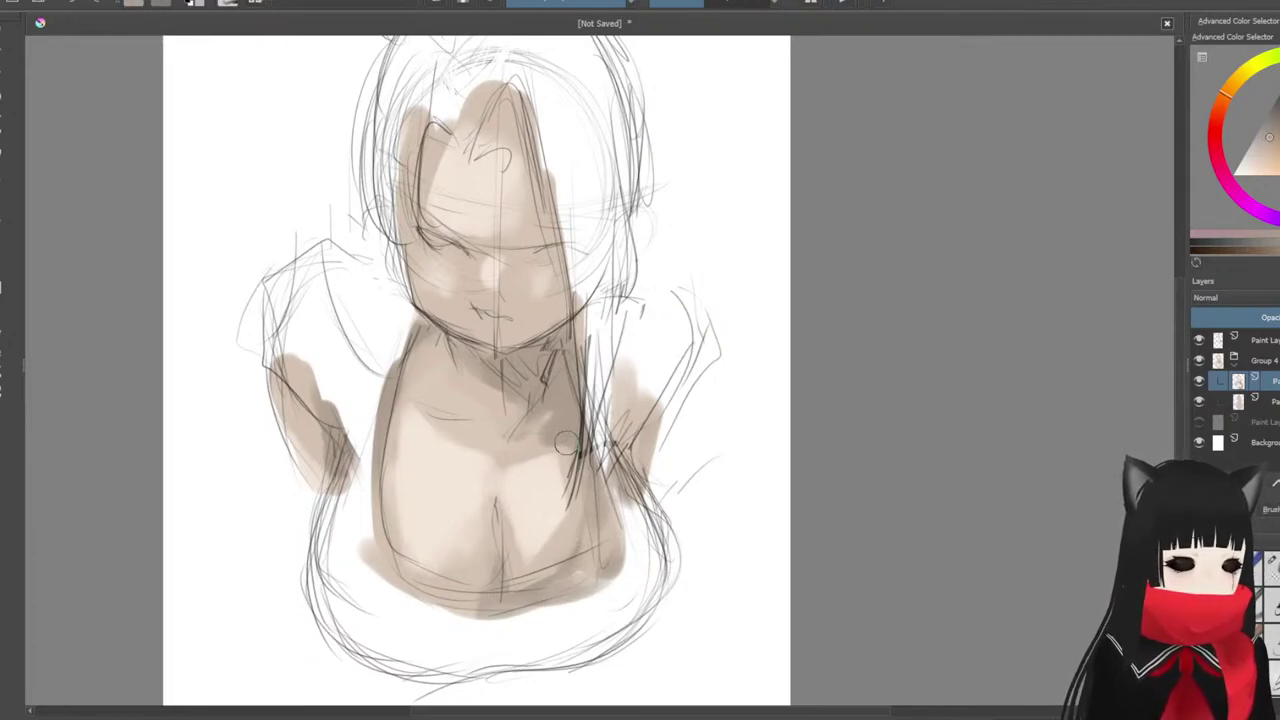
{"action": "left_click_drag", "start_coordinate": [565, 445], "coordinate": [552, 428]}
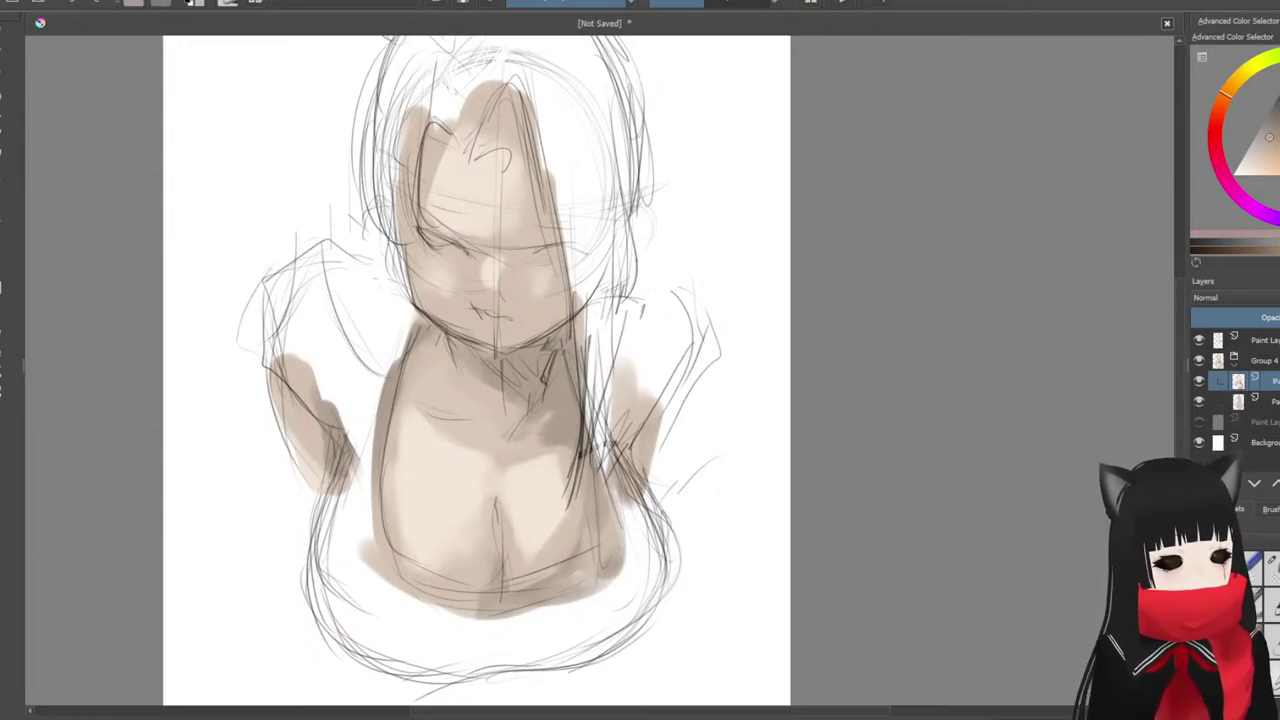
Step: Blend the shadow at the centre and right side of the neck using skin tones sampled from the surrounding paint
{"action": "left_click_drag", "start_coordinate": [650, 381], "coordinate": [683, 360]}
{"action": "left_click_drag", "start_coordinate": [599, 397], "coordinate": [606, 371]}
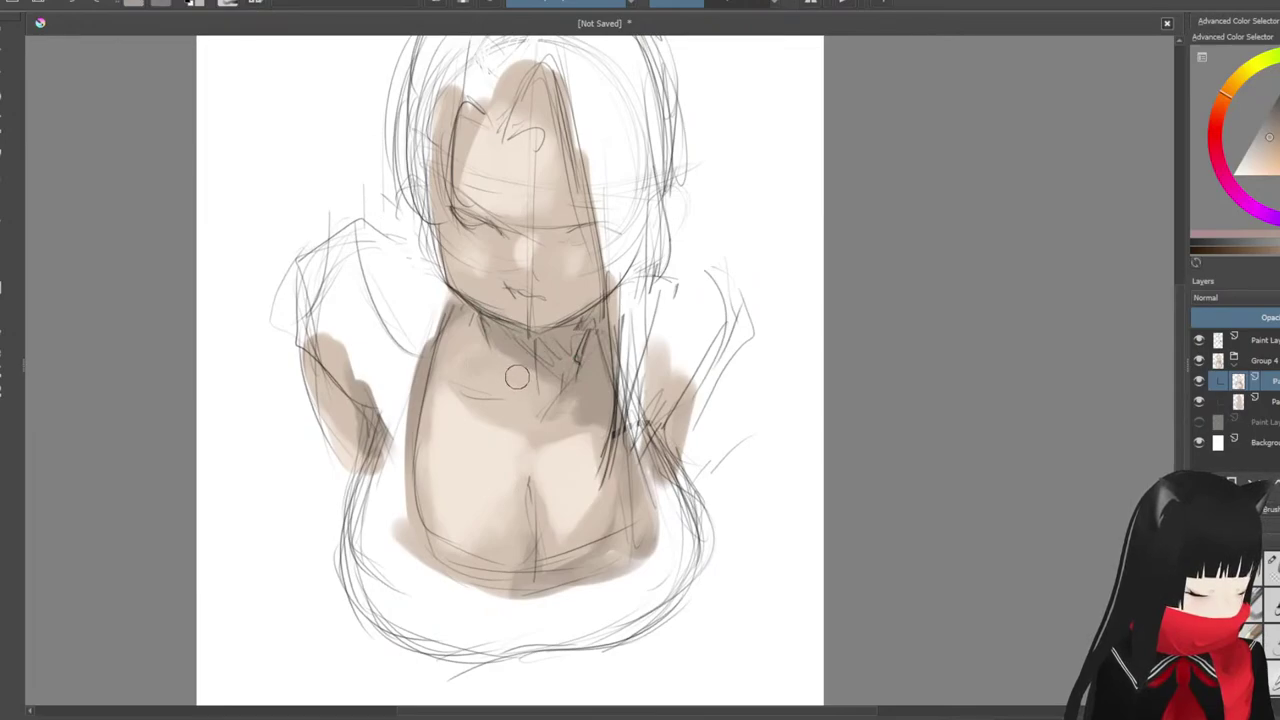
{"action": "left_click", "coordinate": [532, 403], "text": "ctrl"}
{"action": "mouse_move", "coordinate": [532, 403]}
{"action": "left_mouse_down"}
{"action": "mouse_move", "coordinate": [565, 489]}
{"action": "mouse_move", "coordinate": [522, 546]}
{"action": "left_mouse_up"}
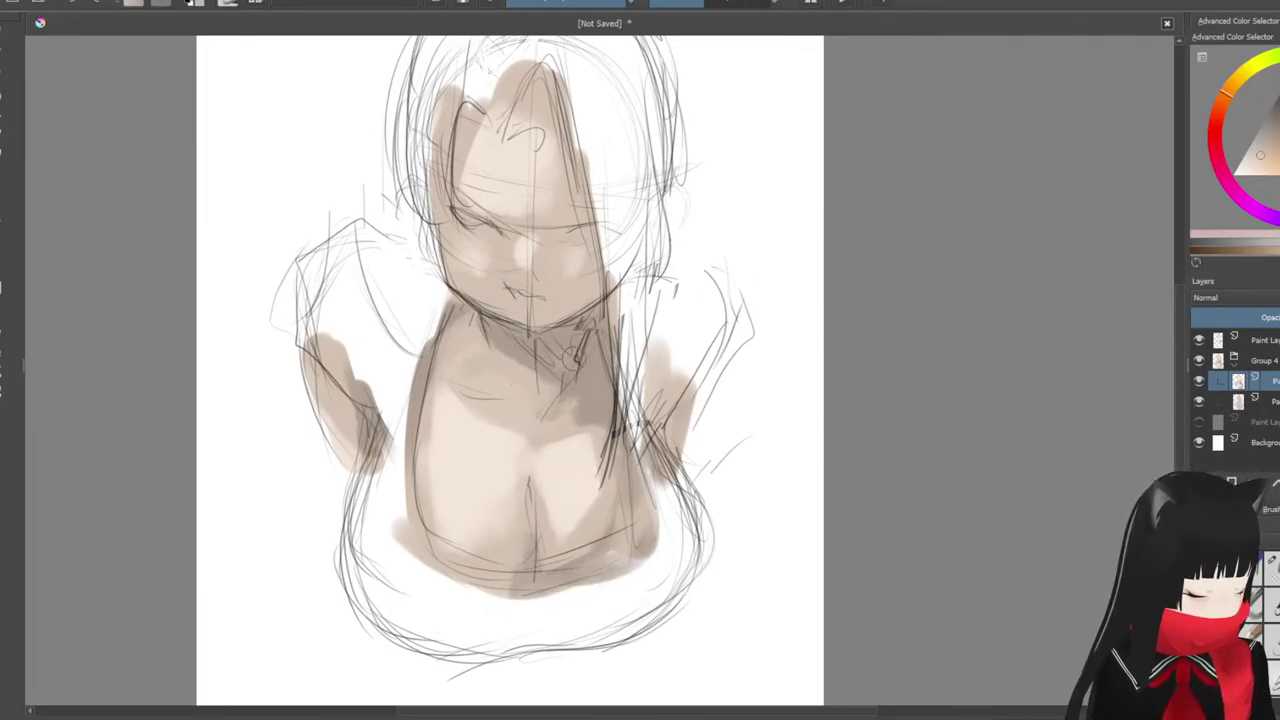
{"action": "left_click", "coordinate": [573, 366], "text": "ctrl"}
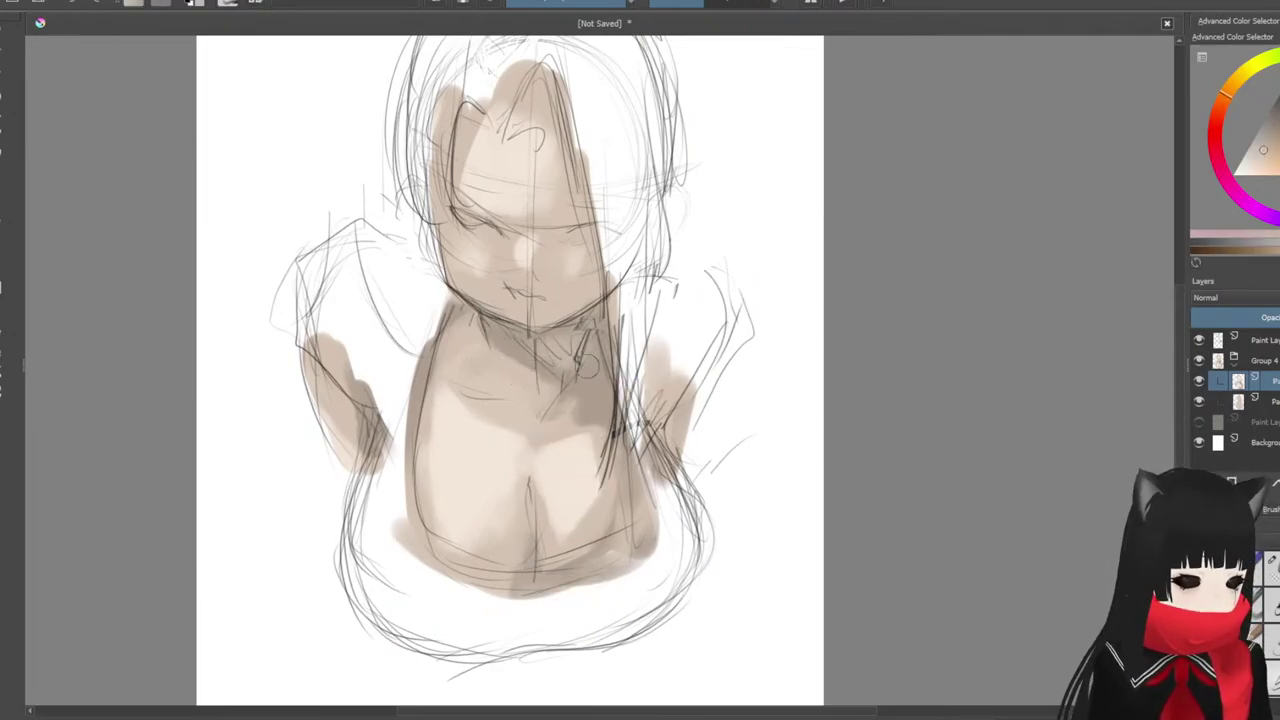
{"action": "mouse_move", "coordinate": [587, 366]}
{"action": "left_mouse_down"}
{"action": "mouse_move", "coordinate": [619, 409]}
{"action": "mouse_move", "coordinate": [602, 400]}
{"action": "mouse_move", "coordinate": [617, 371]}
{"action": "left_mouse_up"}
{"action": "left_click", "coordinate": [606, 408], "text": "ctrl"}
{"action": "mouse_move", "coordinate": [704, 344]}
{"action": "left_mouse_down"}
{"action": "mouse_move", "coordinate": [690, 364]}
{"action": "mouse_move", "coordinate": [708, 403]}
{"action": "left_mouse_up"}
Step: Lower the opacity of the line sketch layer and make the upper skin paint layer active again
{"action": "left_click", "coordinate": [1268, 341]}
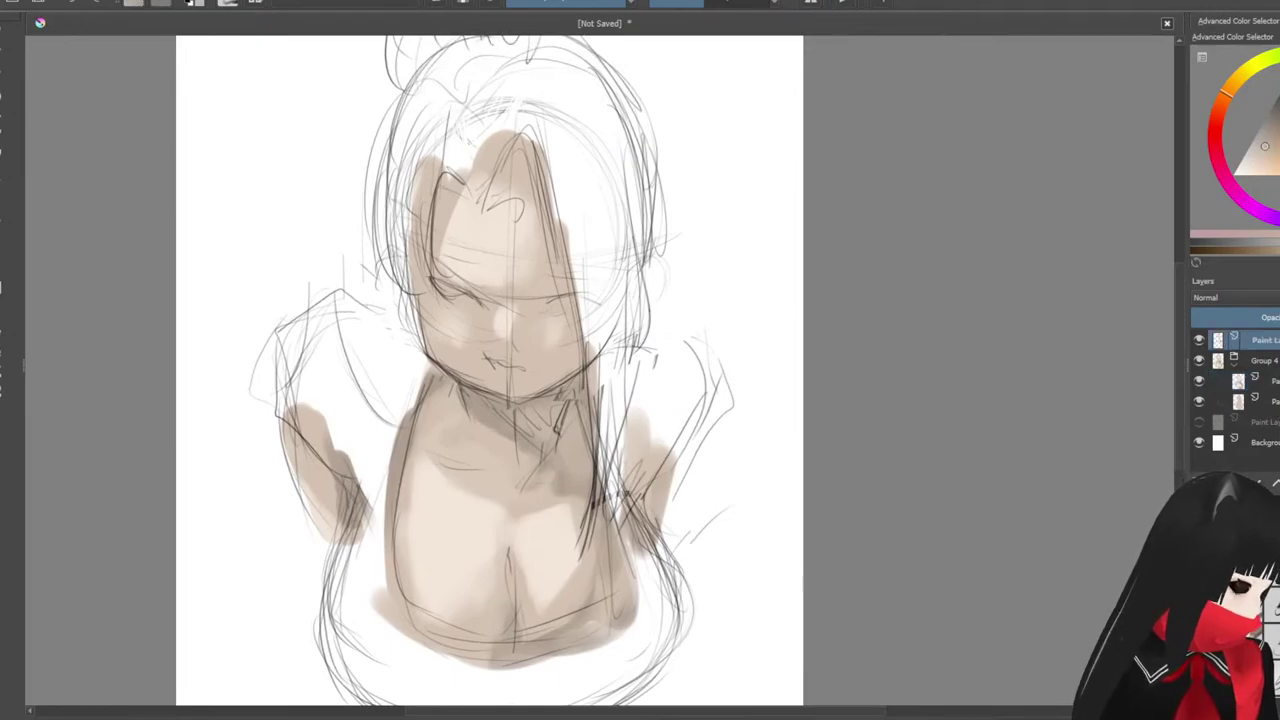
{"action": "left_click", "coordinate": [1275, 318]}
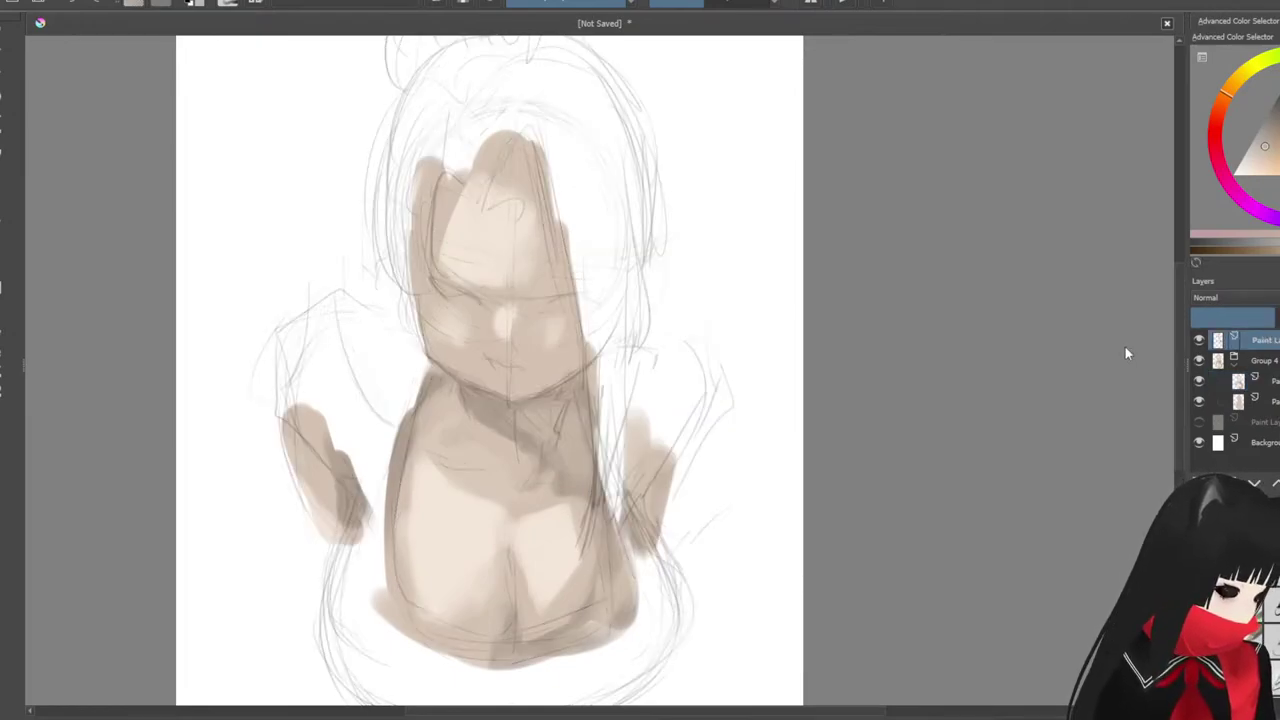
{"action": "left_click_drag", "start_coordinate": [654, 453], "coordinate": [683, 380]}
{"action": "left_click_drag", "start_coordinate": [786, 438], "coordinate": [770, 442]}
{"action": "left_click", "coordinate": [1262, 400]}
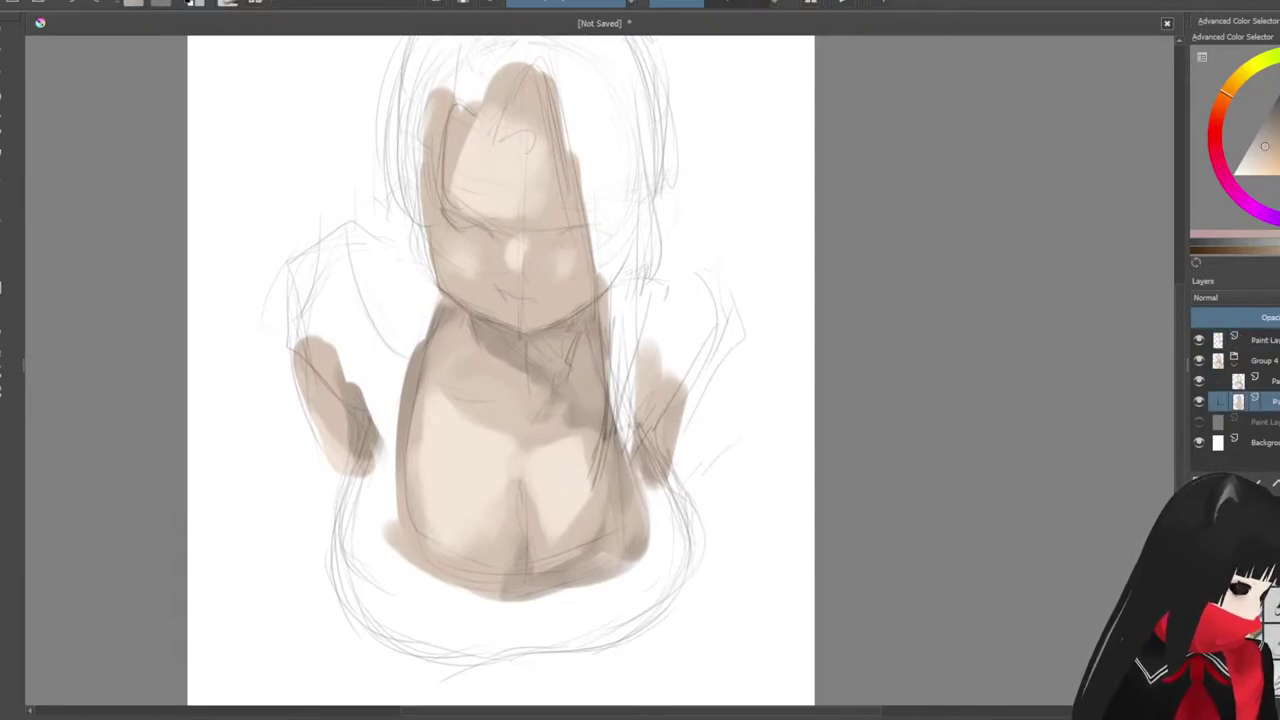
{"action": "left_click", "coordinate": [1272, 381]}
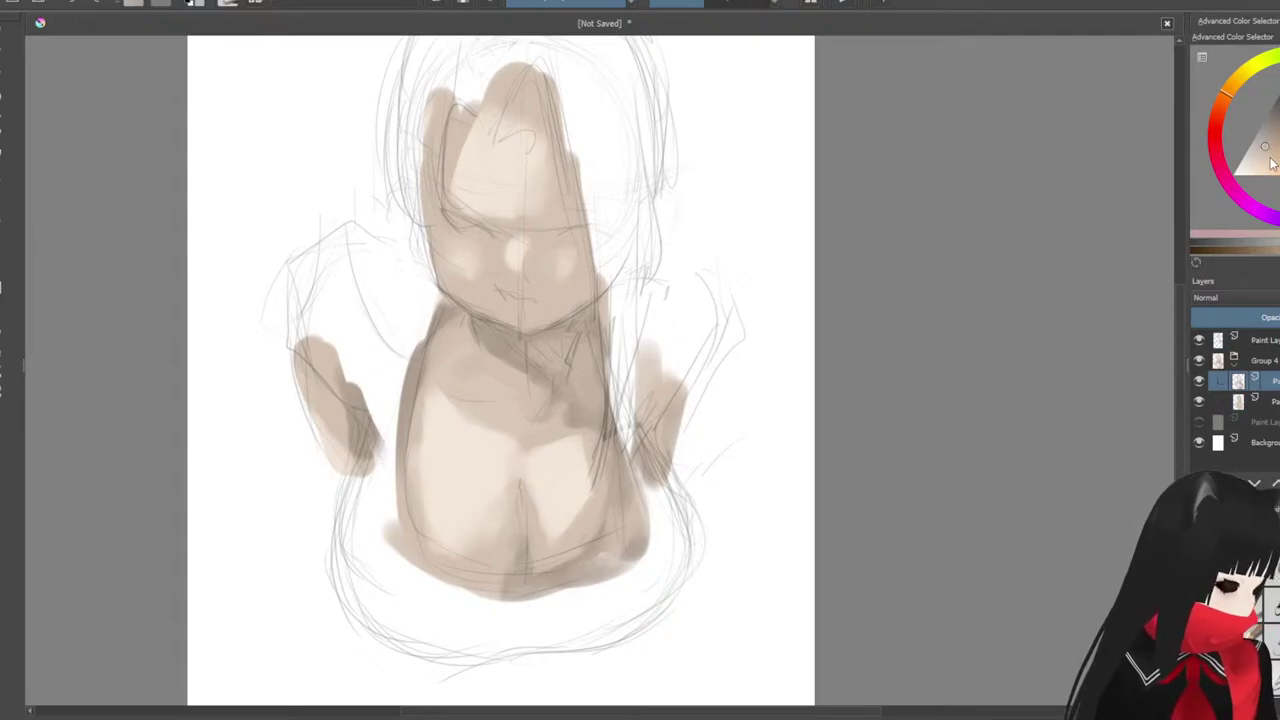
Step: Paint a thin shadow line along the underside of the jaw with a dark tone sampled from the neck
{"action": "key", "text": "ctrl"}
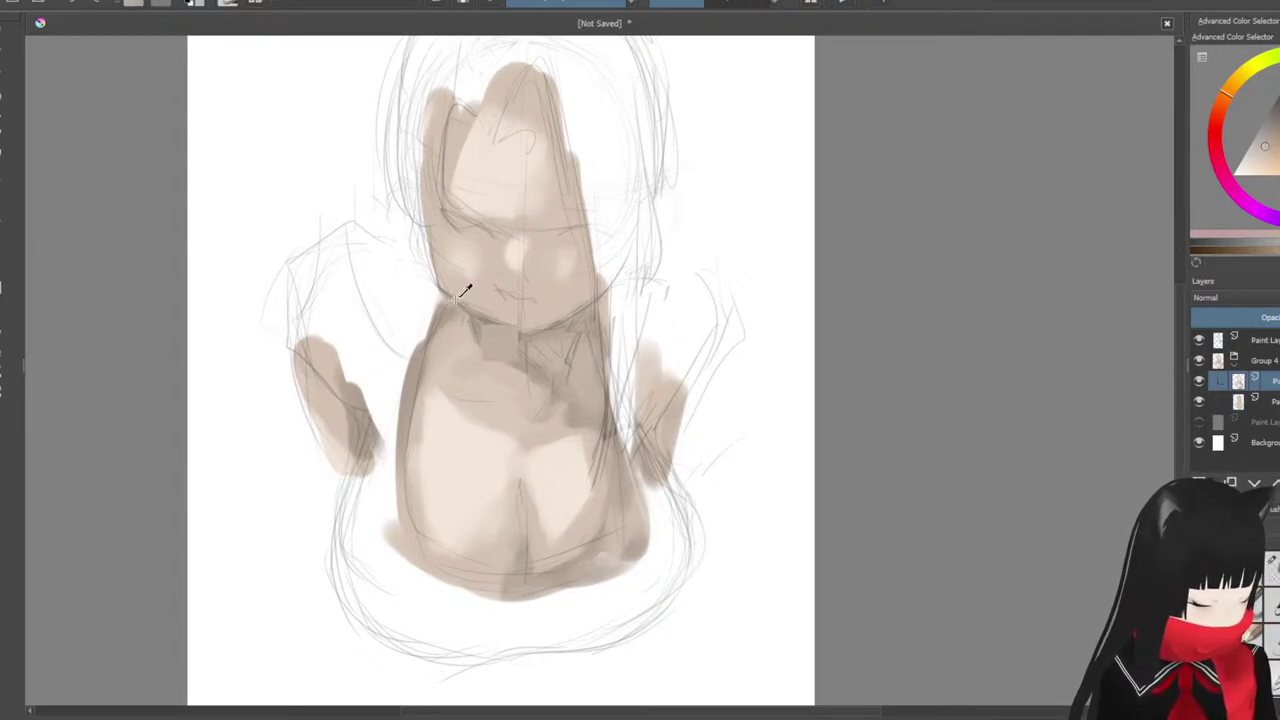
{"action": "left_click", "coordinate": [457, 301], "text": "ctrl"}
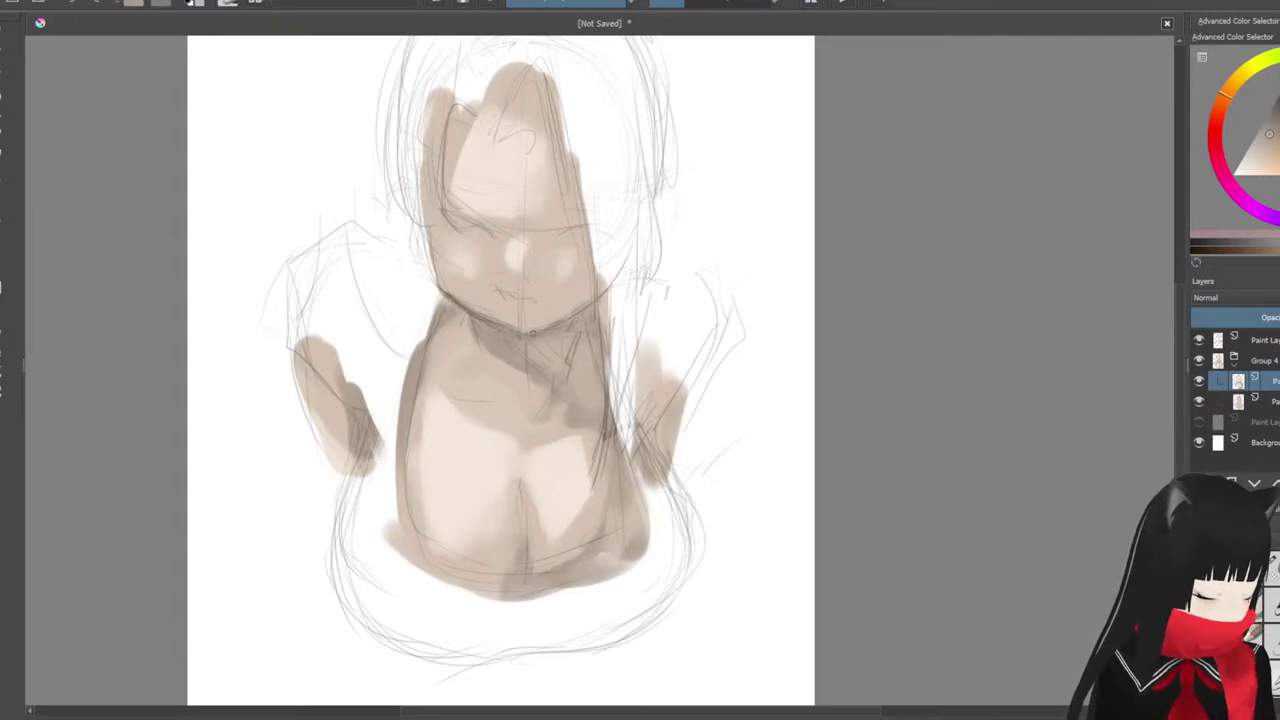
{"action": "left_click_drag", "start_coordinate": [532, 333], "coordinate": [605, 297]}
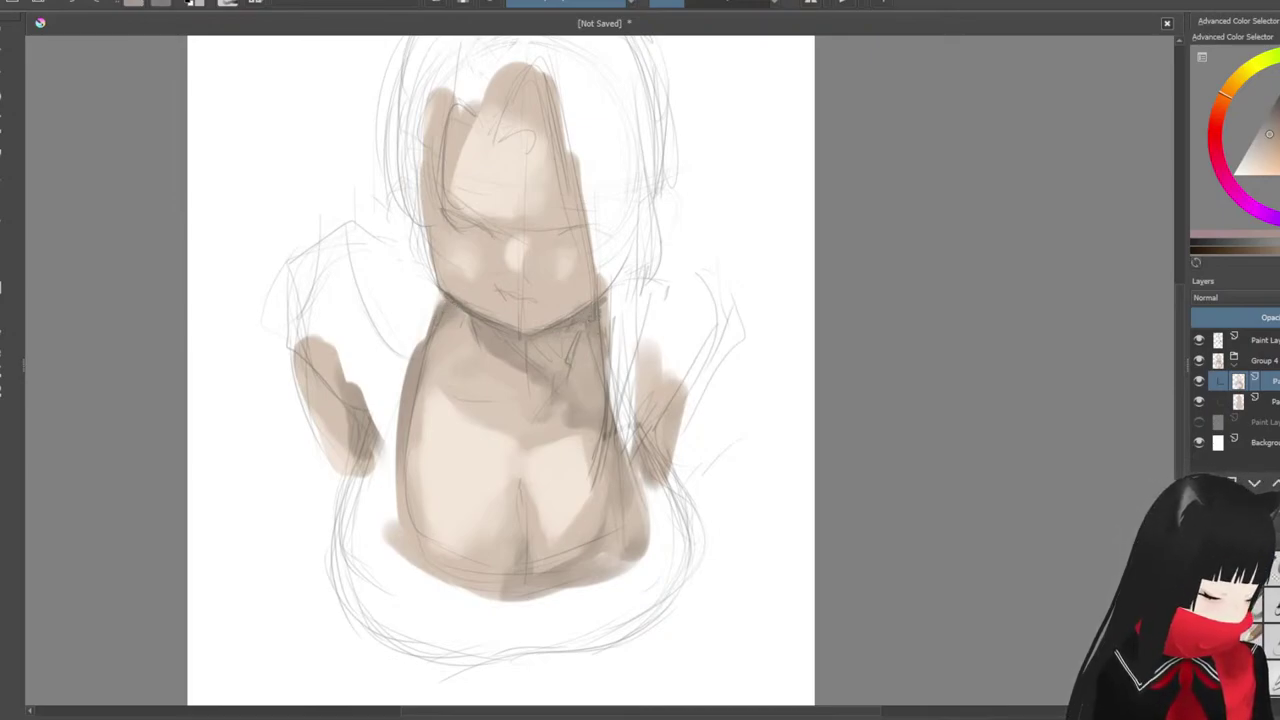
Step: Deepen the shadow line under the chin and along both sides of the jaw with a darker brown
{"action": "left_click_drag", "start_coordinate": [659, 427], "coordinate": [641, 443]}
{"action": "left_click_drag", "start_coordinate": [1276, 136], "coordinate": [1276, 113]}
{"action": "left_click_drag", "start_coordinate": [583, 317], "coordinate": [543, 339]}
{"action": "left_click_drag", "start_coordinate": [585, 314], "coordinate": [535, 347]}
{"action": "key", "text": "ctrl+z"}
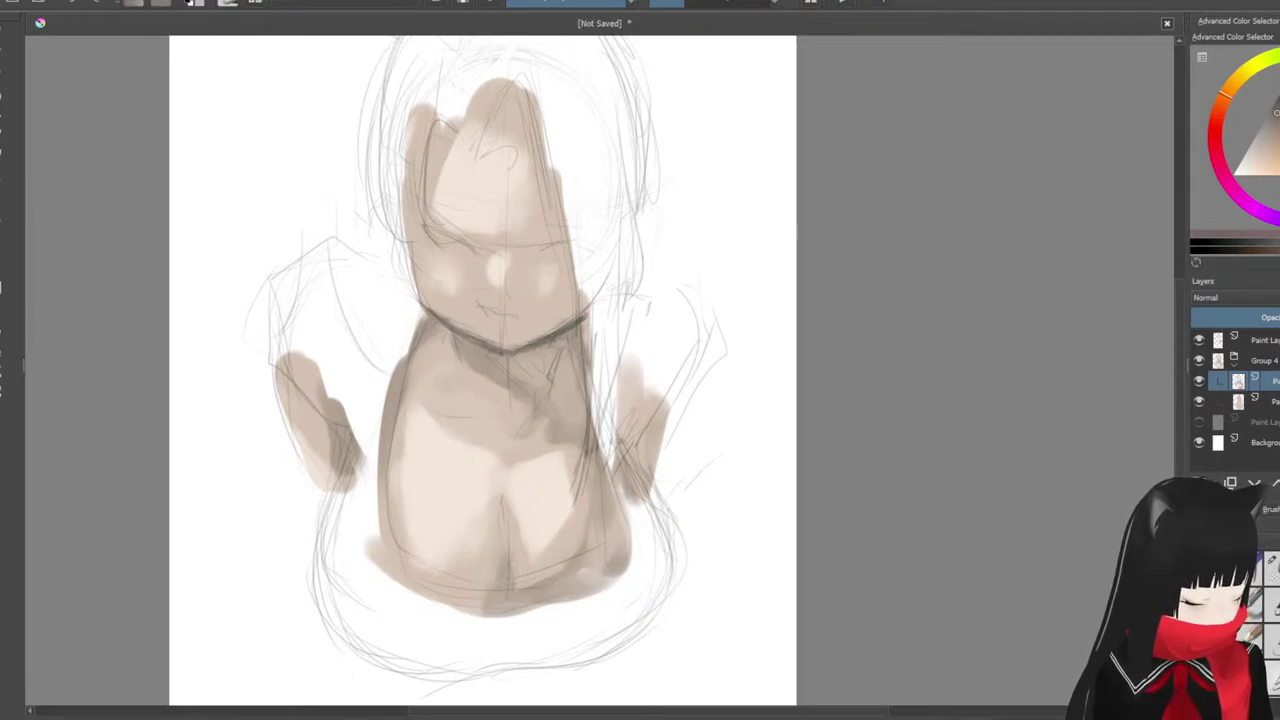
{"action": "left_click_drag", "start_coordinate": [450, 327], "coordinate": [486, 348]}
{"action": "mouse_move", "coordinate": [745, 376]}
{"action": "left_mouse_down"}
{"action": "mouse_move", "coordinate": [739, 388]}
{"action": "mouse_move", "coordinate": [733, 372]}
{"action": "left_mouse_up"}
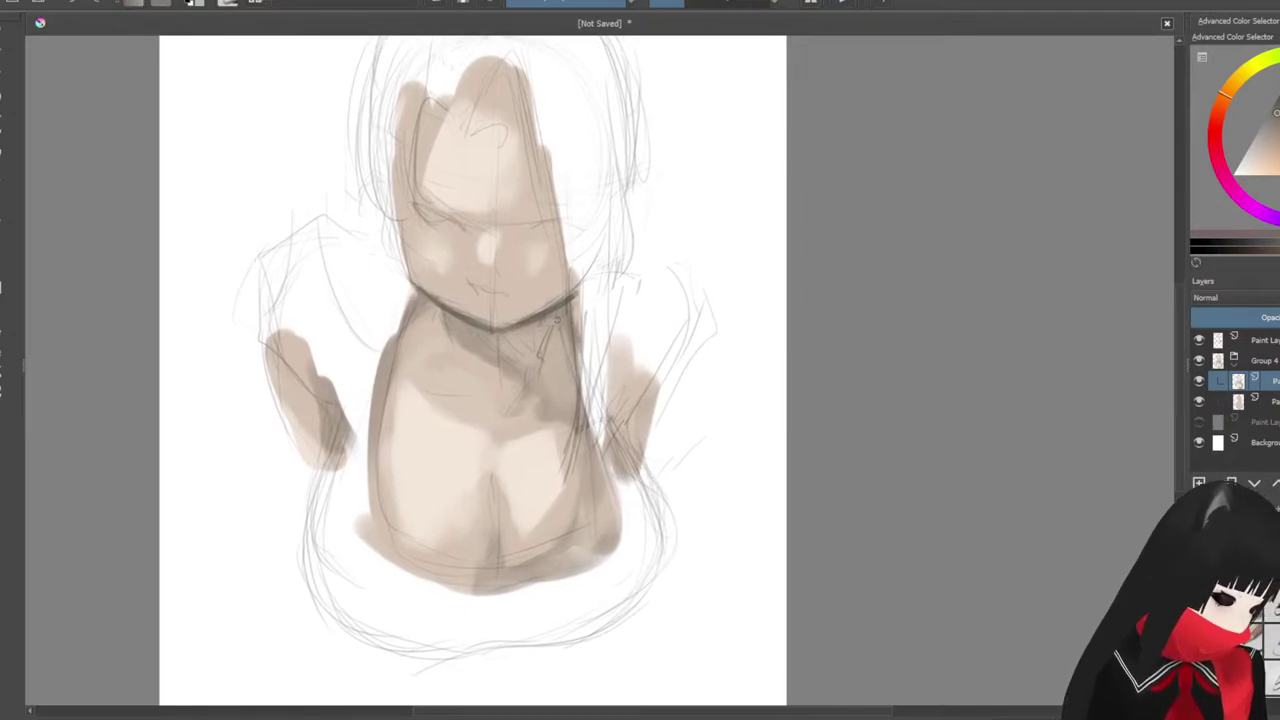
Step: Paint a dark shadow on the right side of the neck below the jaw and blend its edges with sampled tones
{"action": "mouse_move", "coordinate": [564, 310]}
{"action": "left_mouse_down"}
{"action": "mouse_move", "coordinate": [550, 332]}
{"action": "mouse_move", "coordinate": [569, 330]}
{"action": "left_mouse_up"}
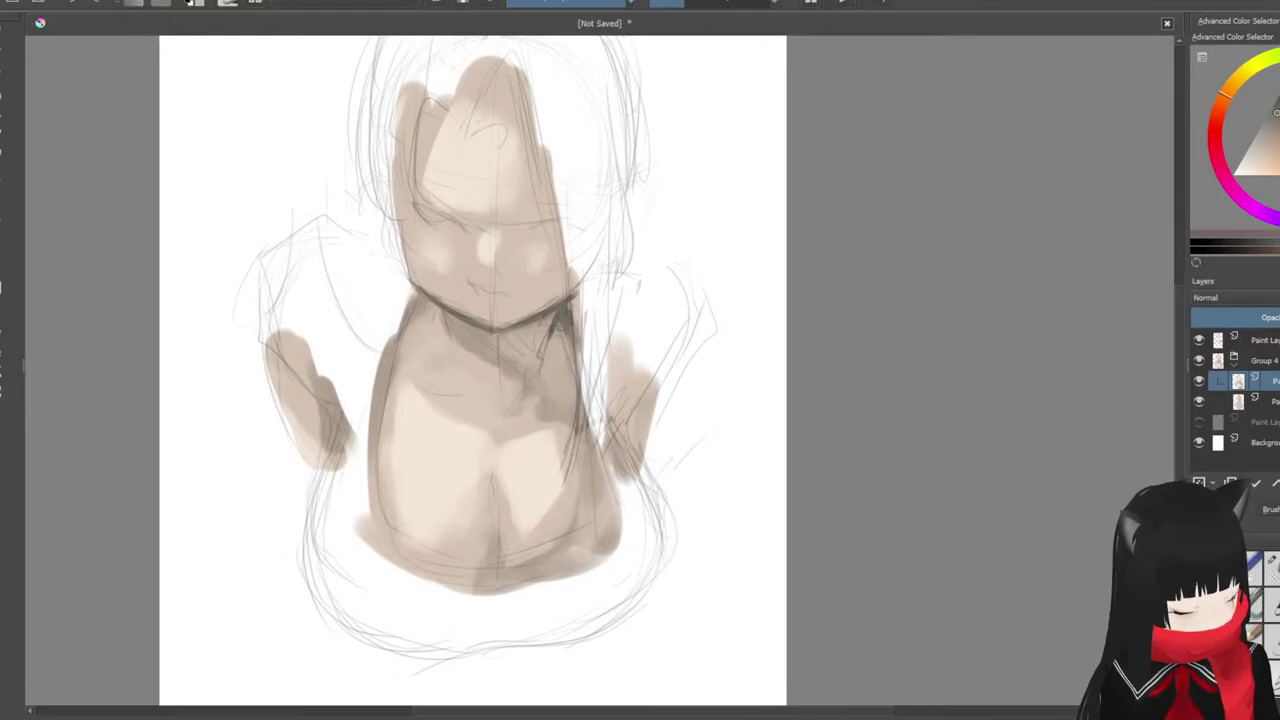
{"action": "mouse_move", "coordinate": [565, 318]}
{"action": "left_mouse_down"}
{"action": "mouse_move", "coordinate": [554, 374]}
{"action": "mouse_move", "coordinate": [558, 356]}
{"action": "left_mouse_up"}
{"action": "left_click", "coordinate": [566, 370], "text": "ctrl"}
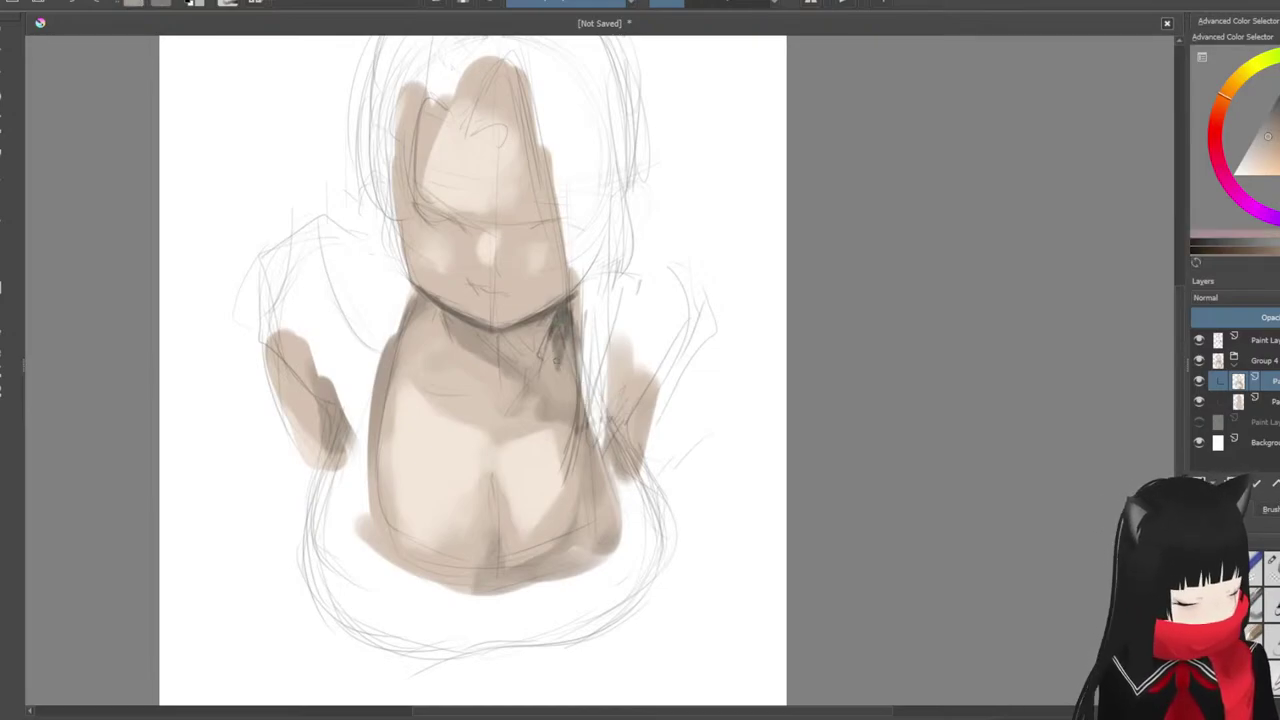
{"action": "left_click", "coordinate": [556, 372], "text": "ctrl"}
{"action": "left_click_drag", "start_coordinate": [553, 380], "coordinate": [561, 350]}
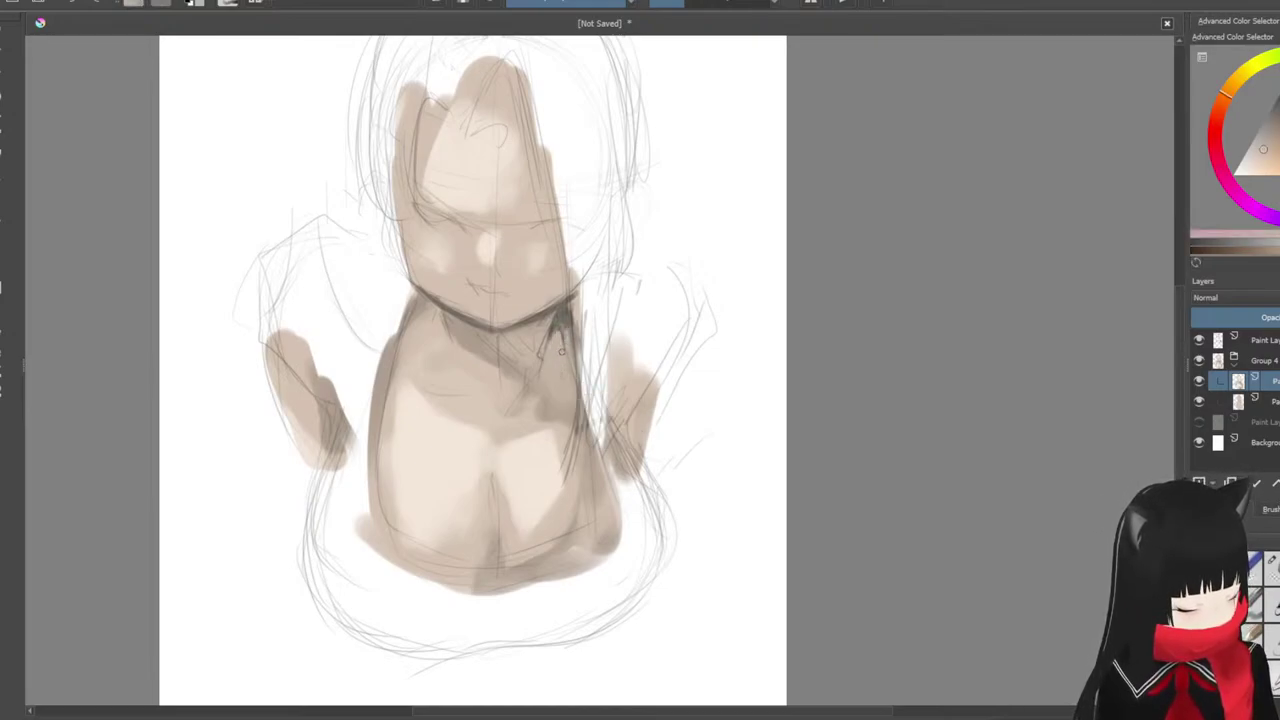
{"action": "left_click", "coordinate": [570, 314], "text": "ctrl"}
{"action": "left_click", "coordinate": [556, 326], "text": "ctrl"}
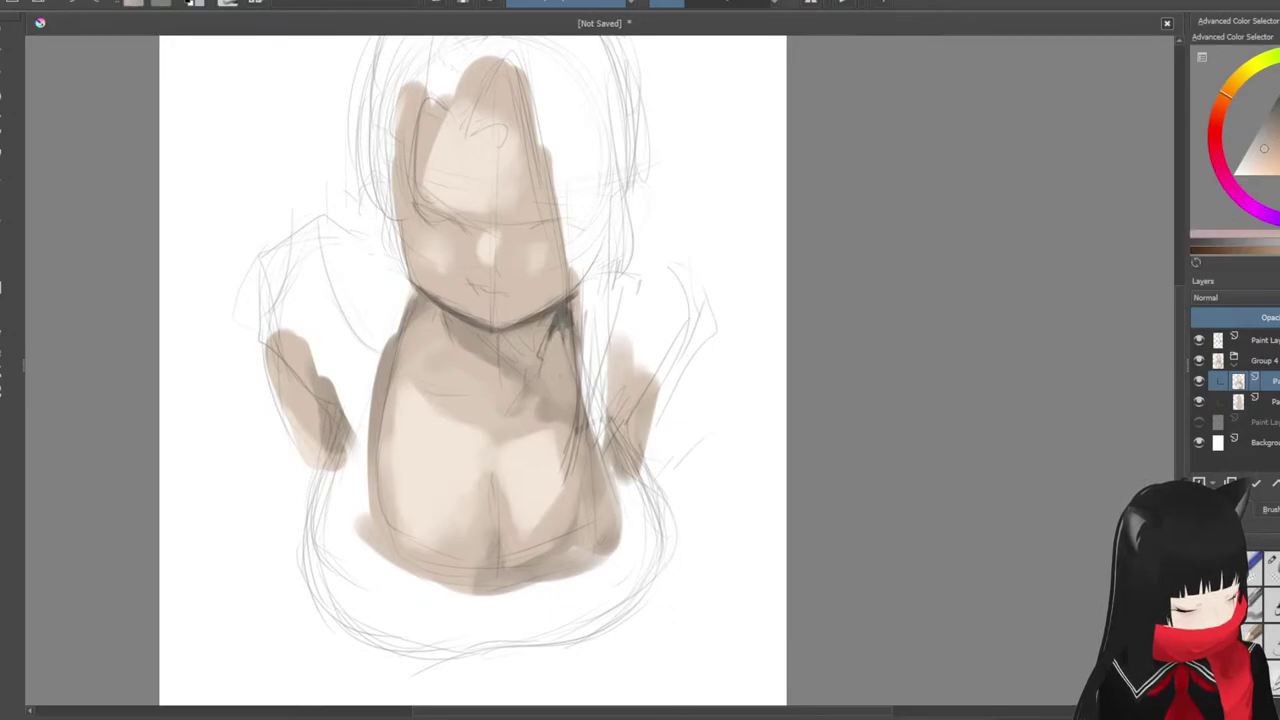
{"action": "left_click", "coordinate": [562, 340], "text": "ctrl"}
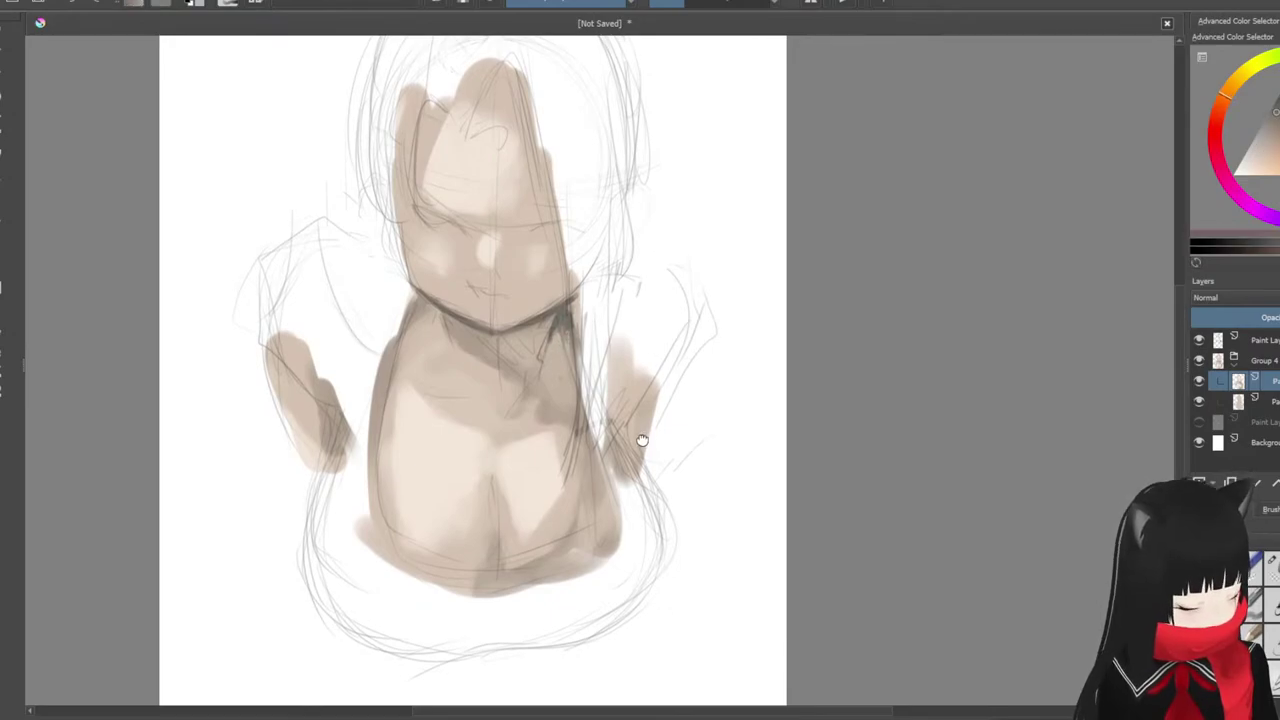
Step: Add a dark diagonal shadow across the right forearm and soften it with sampled skin tones
{"action": "mouse_move", "coordinate": [632, 428]}
{"action": "left_mouse_down"}
{"action": "mouse_move", "coordinate": [654, 386]}
{"action": "mouse_move", "coordinate": [627, 431]}
{"action": "left_mouse_up"}
{"action": "left_click", "coordinate": [648, 408], "text": "ctrl"}
{"action": "left_click", "coordinate": [650, 400], "text": "ctrl"}
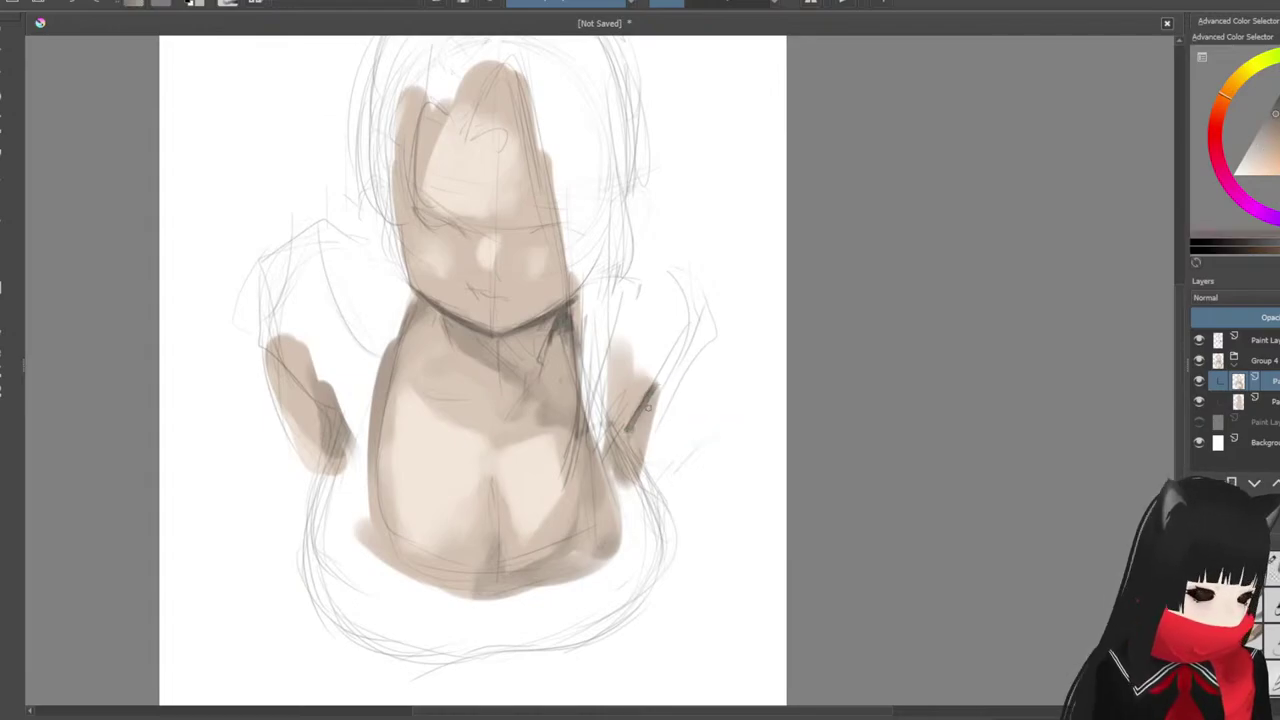
{"action": "left_click", "coordinate": [646, 420], "text": "ctrl"}
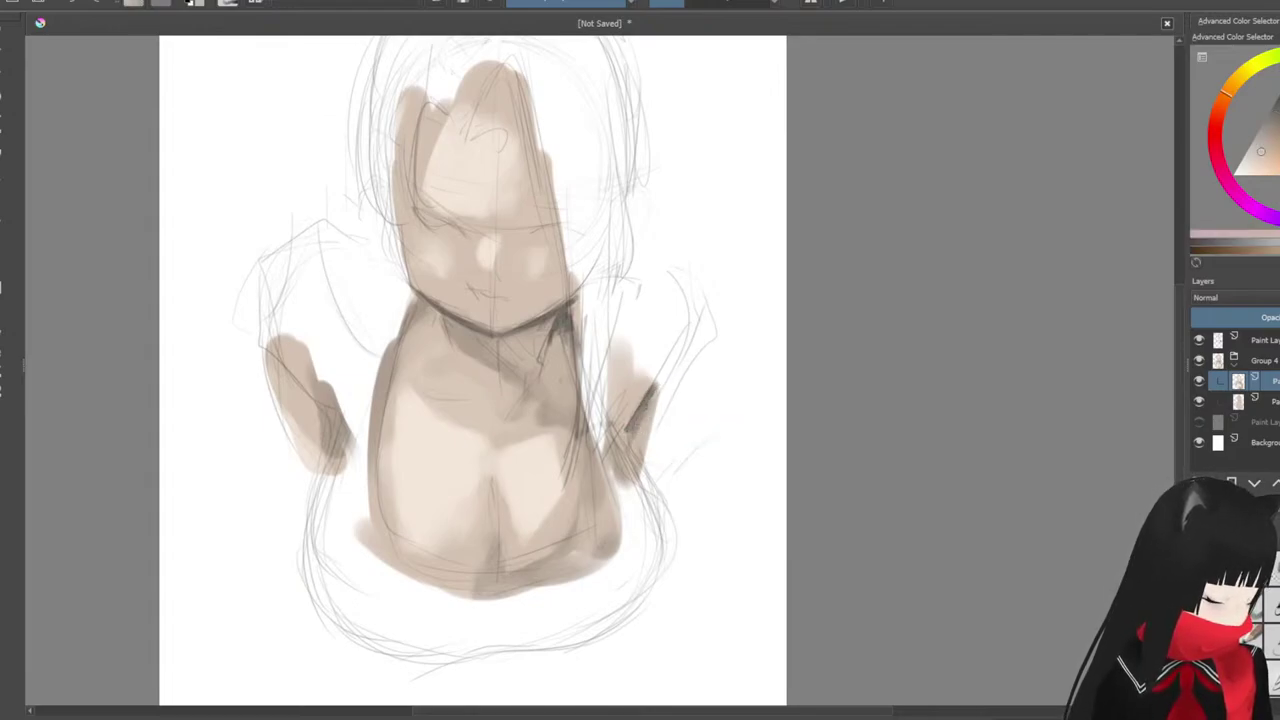
Step: Paint a dark diagonal shadow line across the left forearm with the sampled jaw shadow colour and blend it into the skin
{"action": "left_click", "coordinate": [578, 314], "text": "ctrl"}
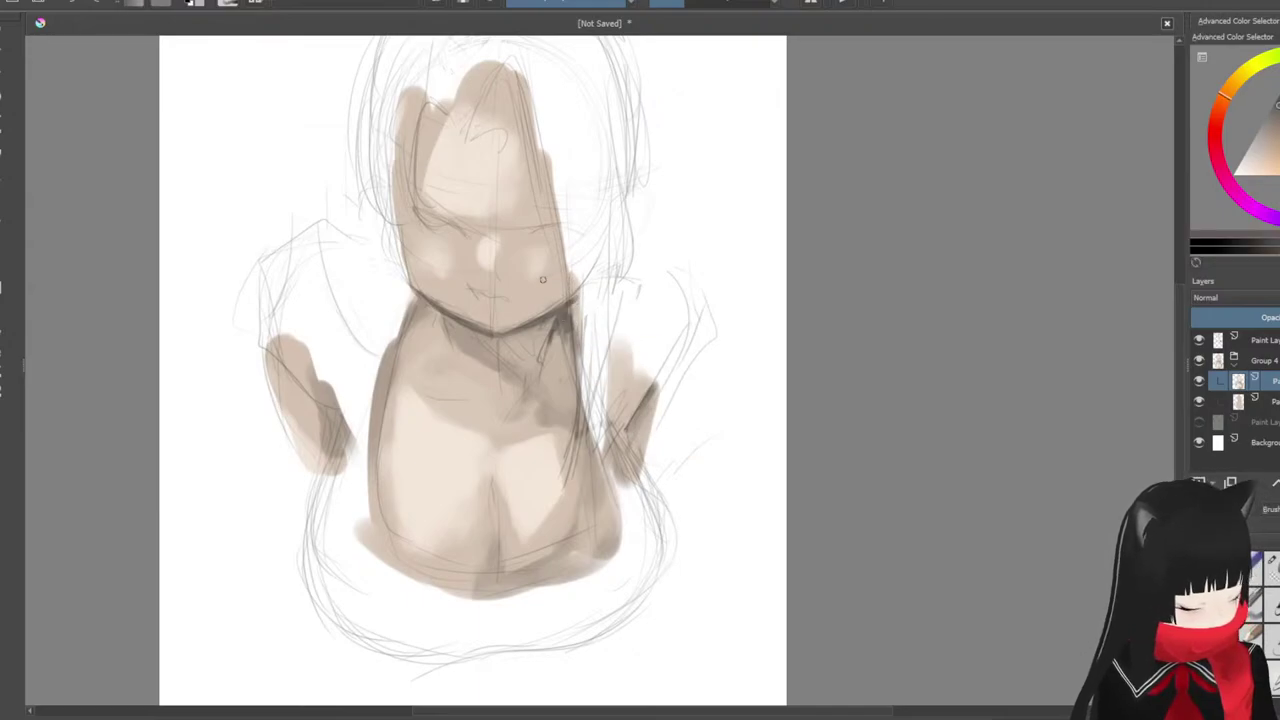
{"action": "mouse_move", "coordinate": [267, 355]}
{"action": "left_mouse_down"}
{"action": "mouse_move", "coordinate": [303, 379]}
{"action": "mouse_move", "coordinate": [339, 437]}
{"action": "left_mouse_up"}
{"action": "left_click_drag", "start_coordinate": [291, 380], "coordinate": [336, 438]}
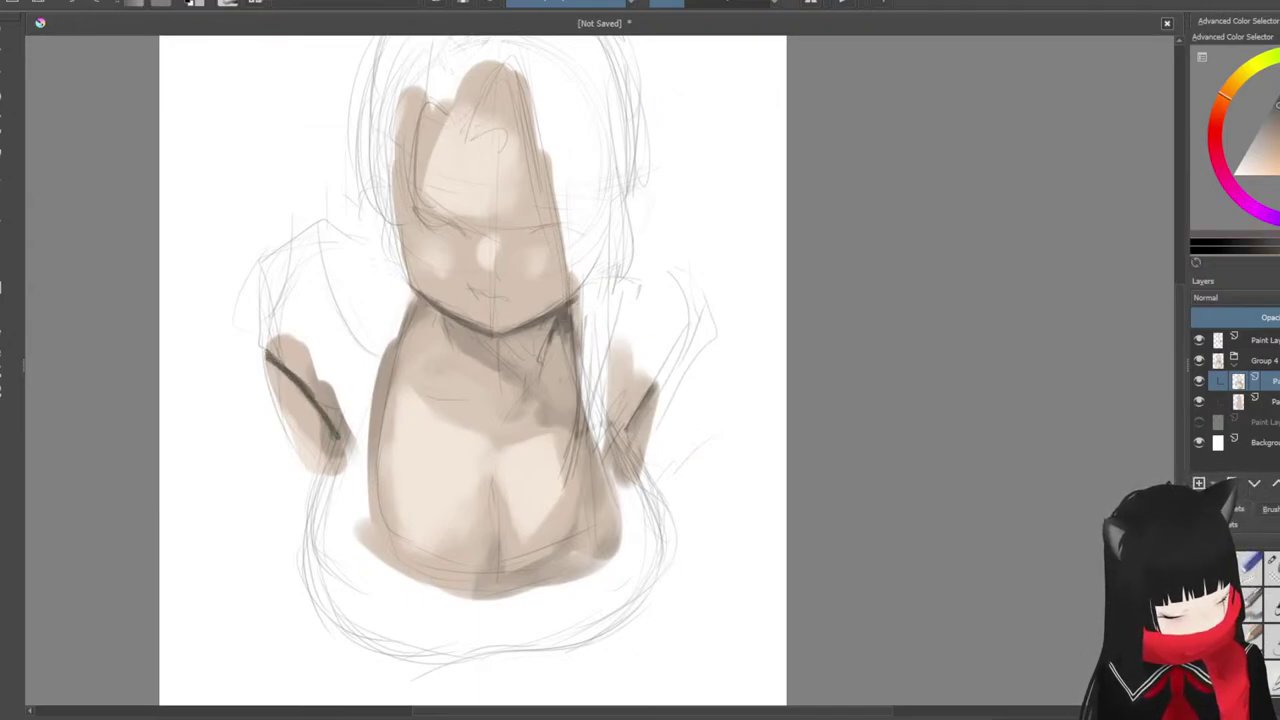
{"action": "left_click", "coordinate": [293, 364], "text": "ctrl"}
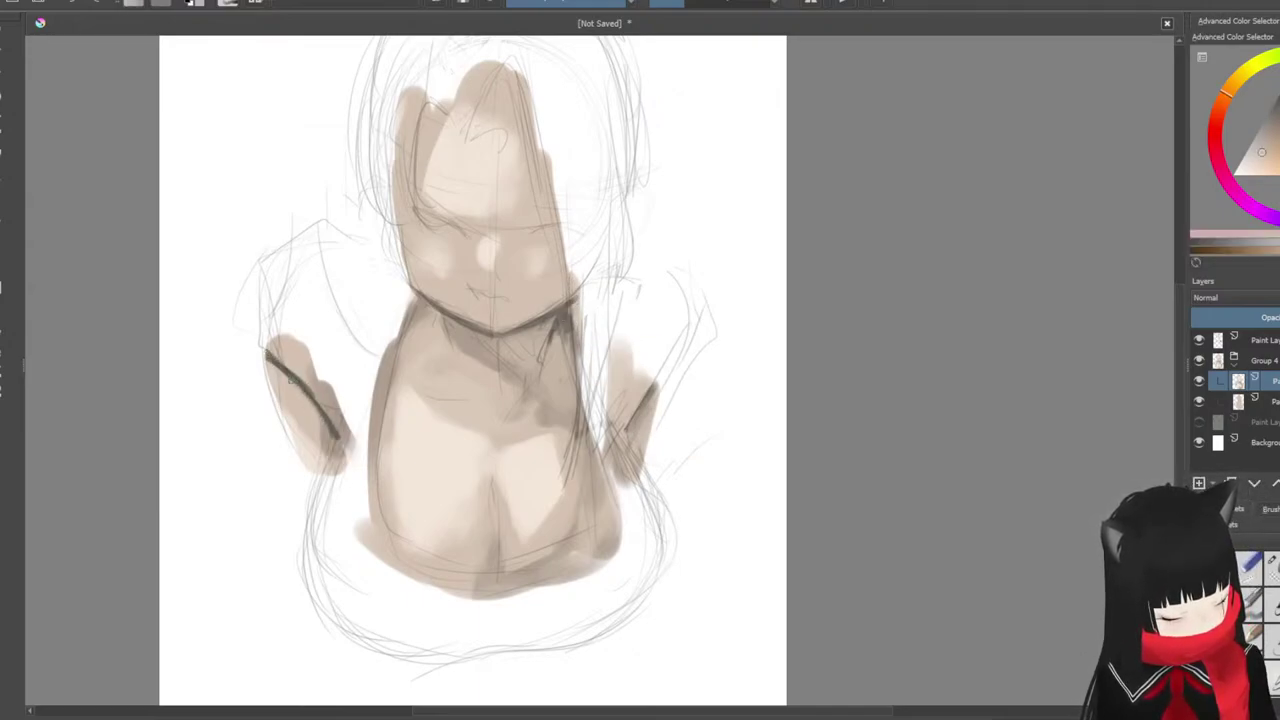
{"action": "left_click_drag", "start_coordinate": [300, 388], "coordinate": [318, 414]}
{"action": "left_click", "coordinate": [312, 392], "text": "ctrl"}
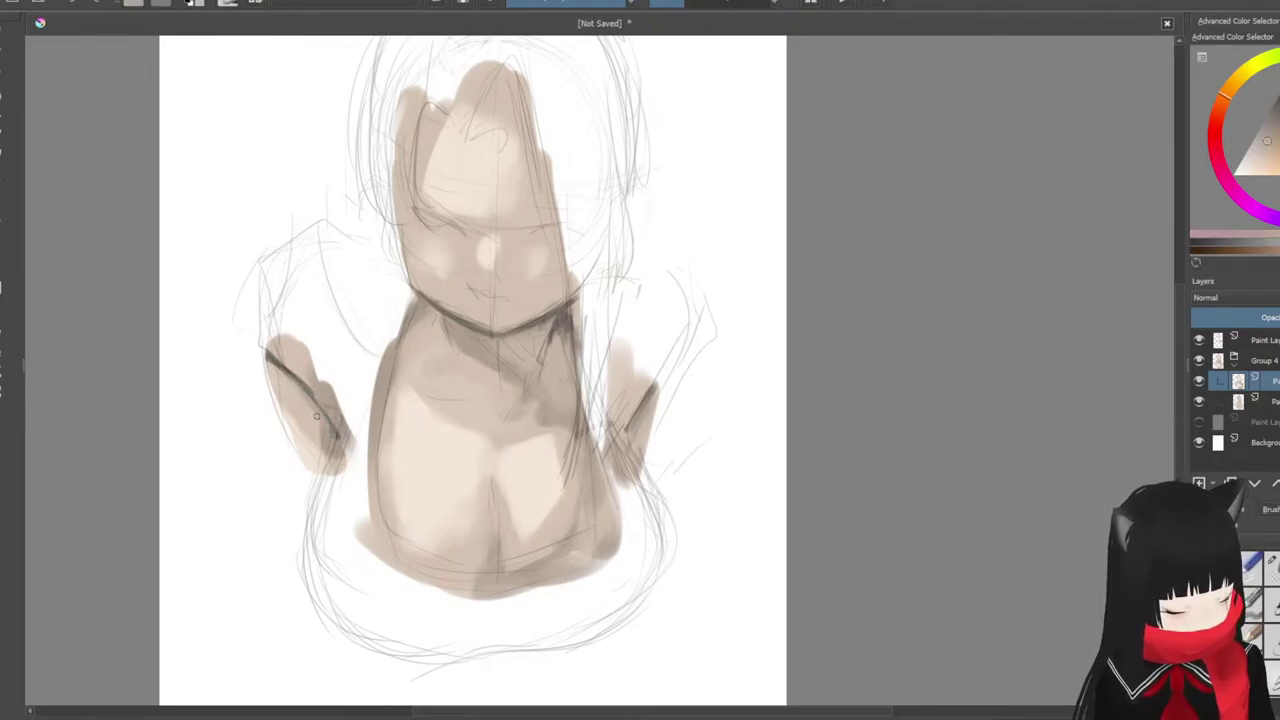
Step: Add a new group above the skin group and create an empty paint layer inside it
{"action": "key", "text": "minus"}
{"action": "left_click_drag", "start_coordinate": [637, 464], "coordinate": [642, 436]}
{"action": "key", "text": "plus"}
{"action": "left_click", "coordinate": [1264, 422]}
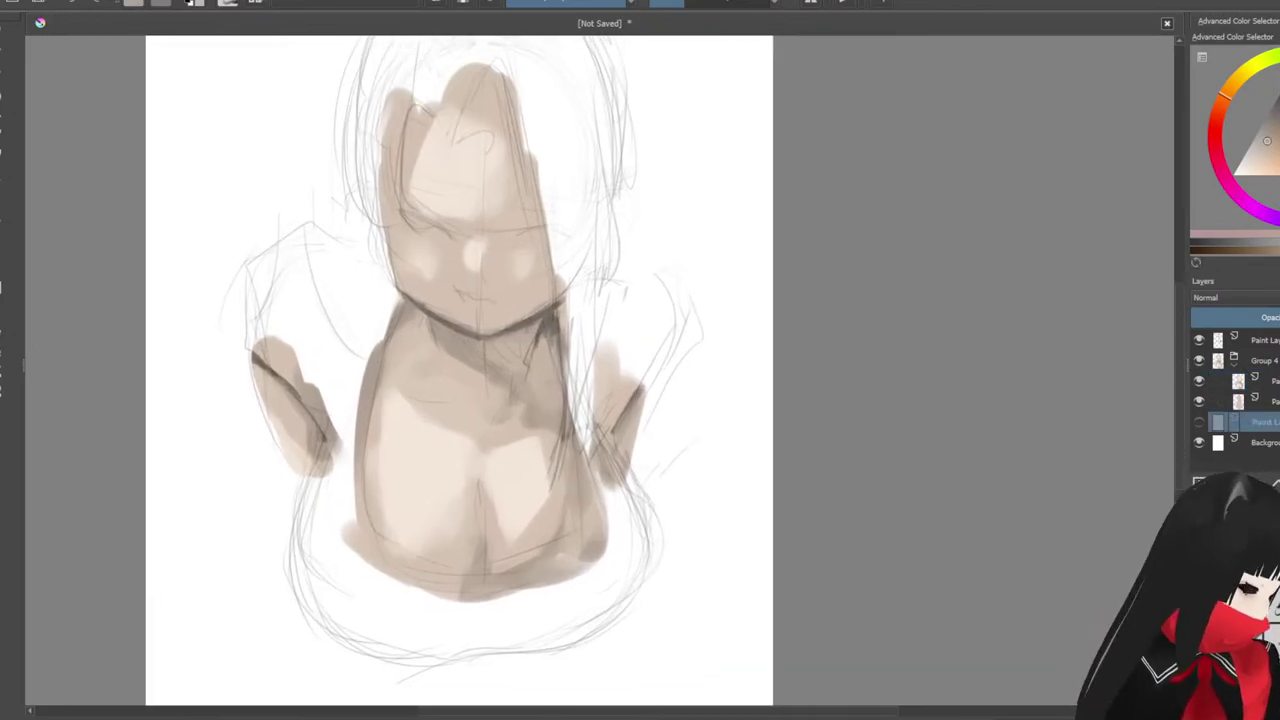
{"action": "left_click", "coordinate": [1264, 381]}
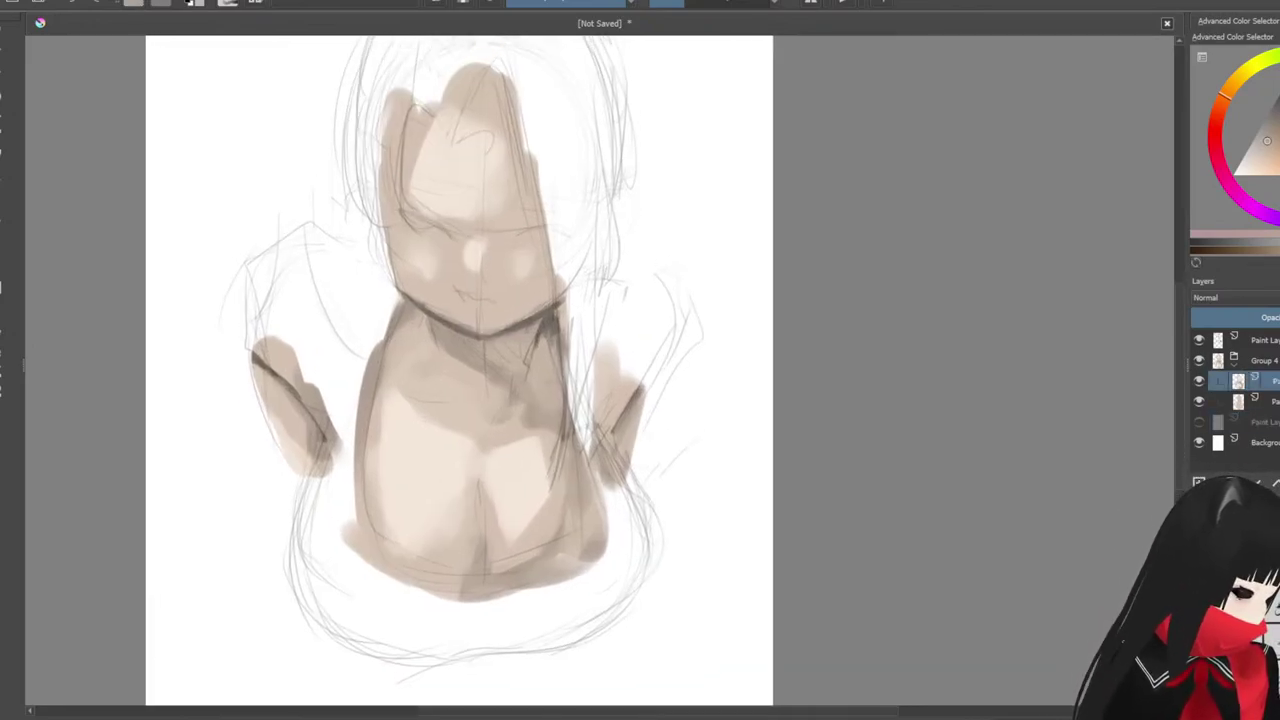
{"action": "left_click", "coordinate": [1267, 362]}
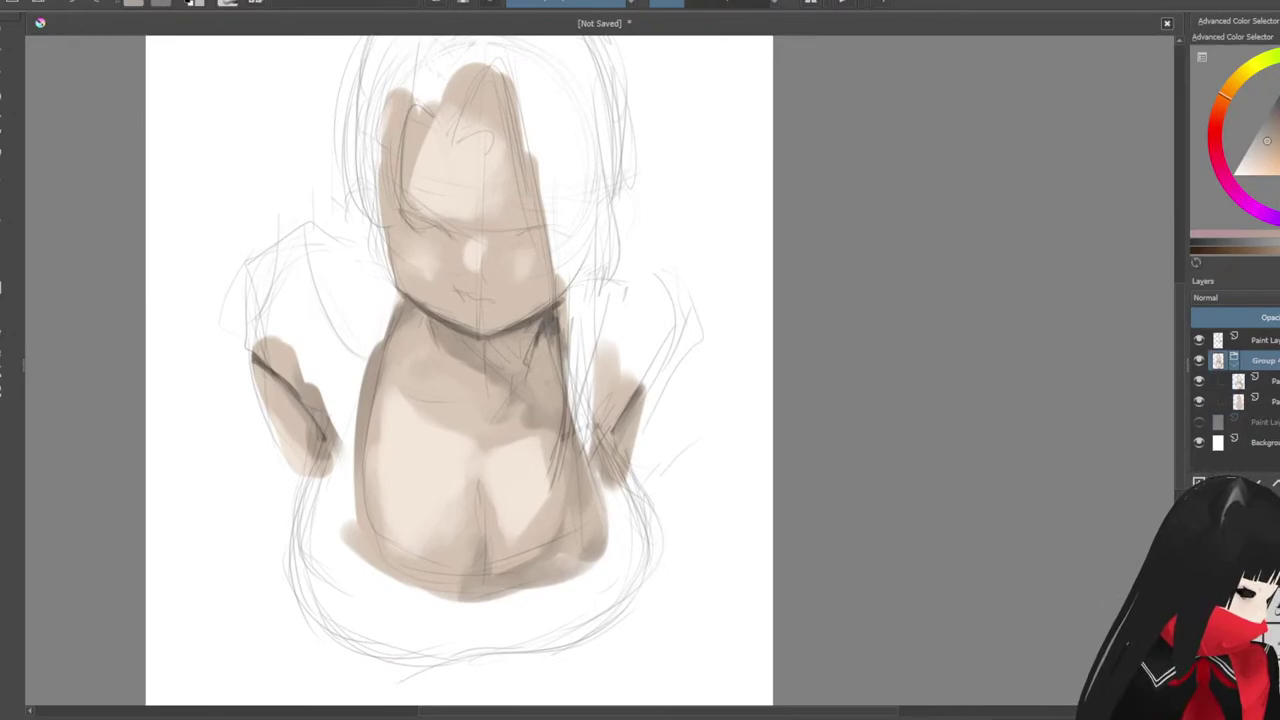
{"action": "left_click", "coordinate": [1251, 508]}
{"action": "left_click_drag", "start_coordinate": [1273, 379], "coordinate": [1277, 351]}
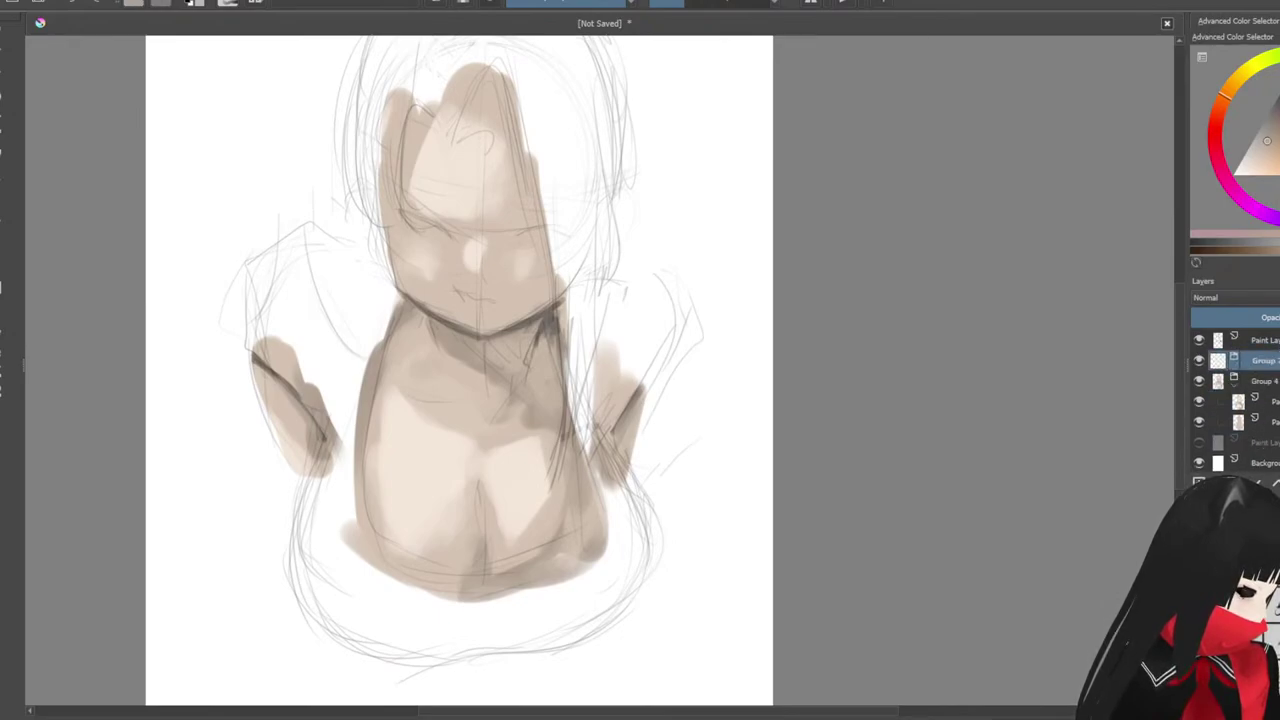
{"action": "key", "text": "Insert"}
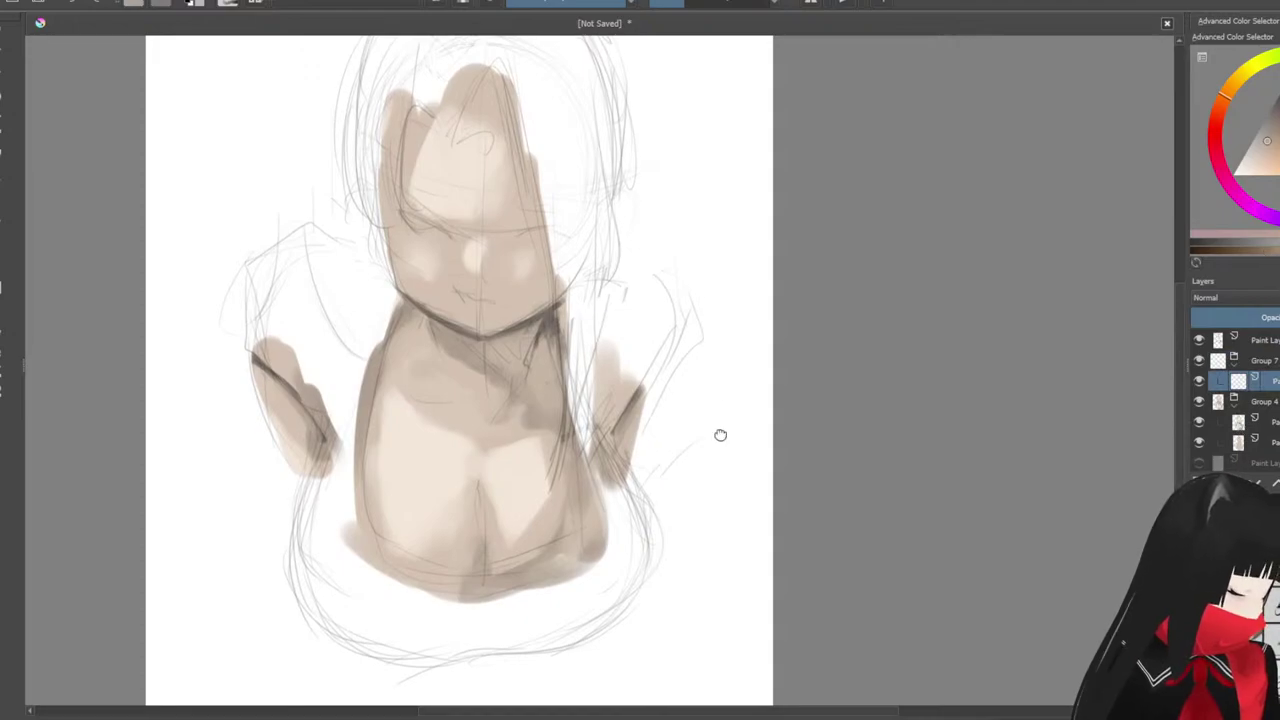
Step: Choose a muted purple and paint a first stroke on the left sleeve, undoing the extra stroke beside it
{"action": "left_click_drag", "start_coordinate": [720, 434], "coordinate": [723, 490]}
{"action": "key", "text": "minus"}
{"action": "left_click_drag", "start_coordinate": [723, 400], "coordinate": [703, 375]}
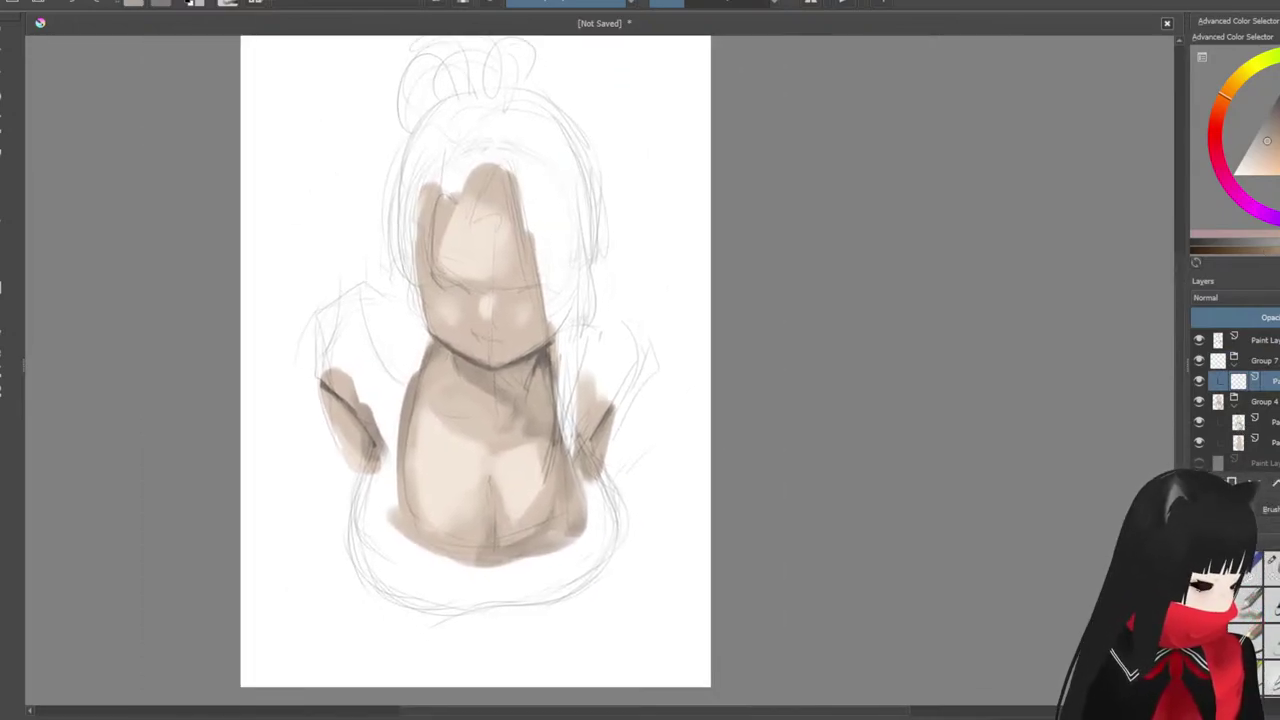
{"action": "left_click_drag", "start_coordinate": [1263, 220], "coordinate": [1257, 214]}
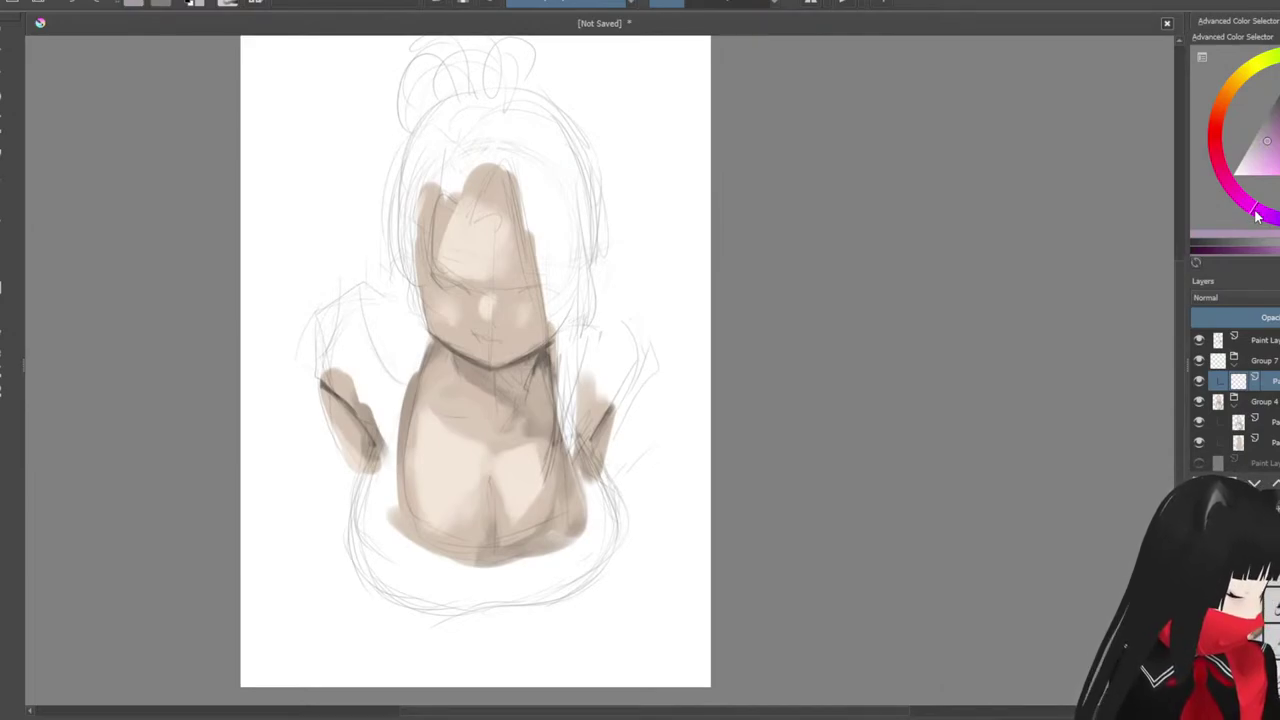
{"action": "mouse_move", "coordinate": [1254, 213]}
{"action": "left_mouse_down"}
{"action": "mouse_move", "coordinate": [1233, 189]}
{"action": "mouse_move", "coordinate": [1276, 138]}
{"action": "left_mouse_up"}
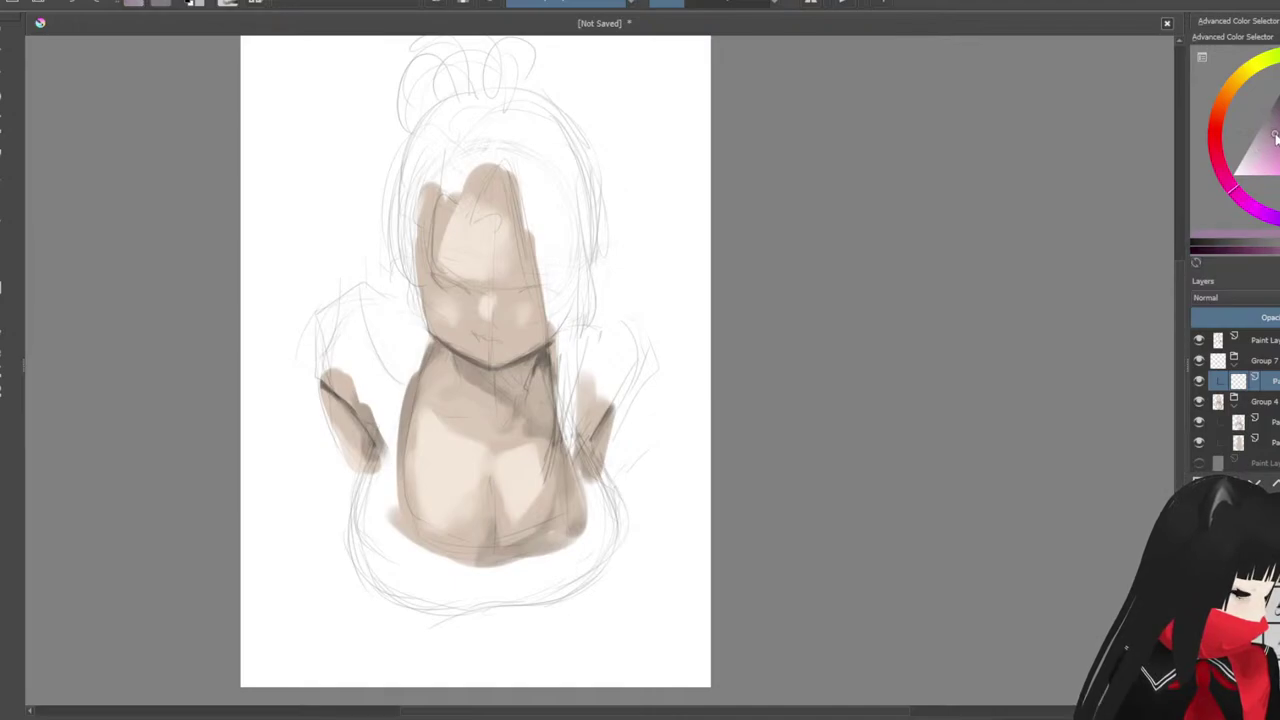
{"action": "left_click_drag", "start_coordinate": [358, 365], "coordinate": [392, 312]}
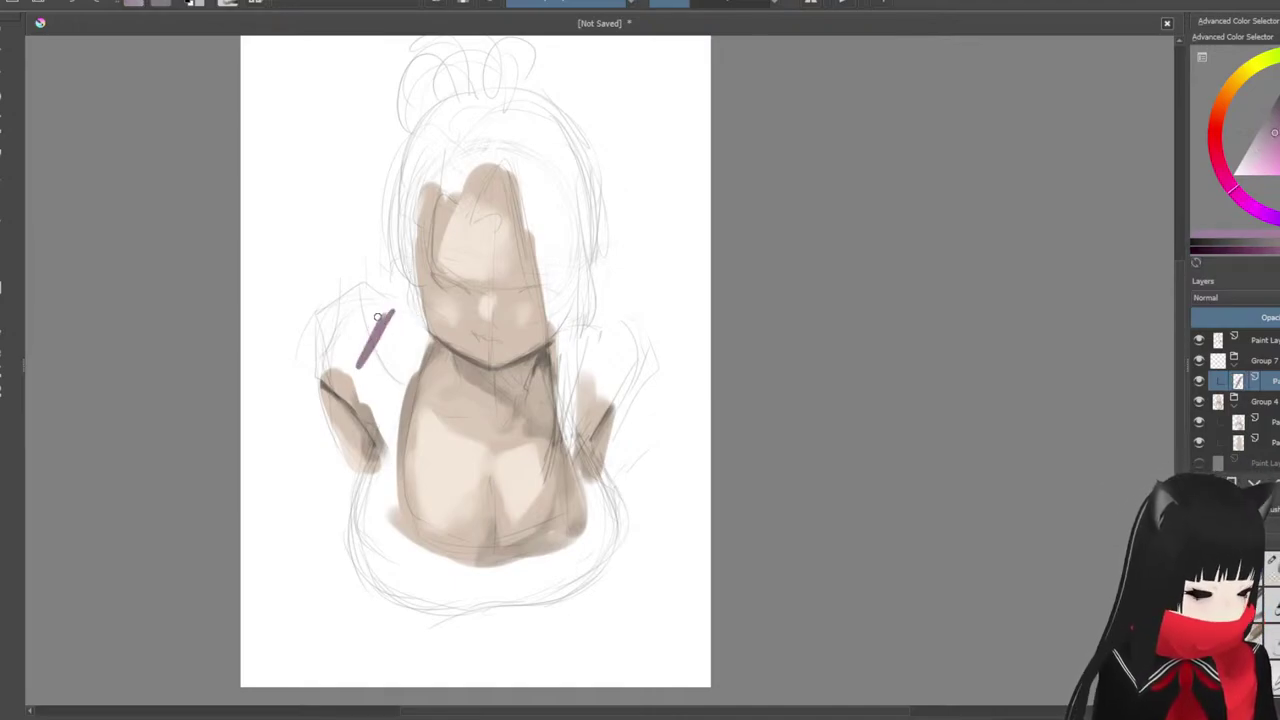
{"action": "mouse_move", "coordinate": [366, 350]}
{"action": "left_mouse_down"}
{"action": "mouse_move", "coordinate": [330, 305]}
{"action": "mouse_move", "coordinate": [360, 300]}
{"action": "left_mouse_up"}
{"action": "key", "text": "ctrl+z"}
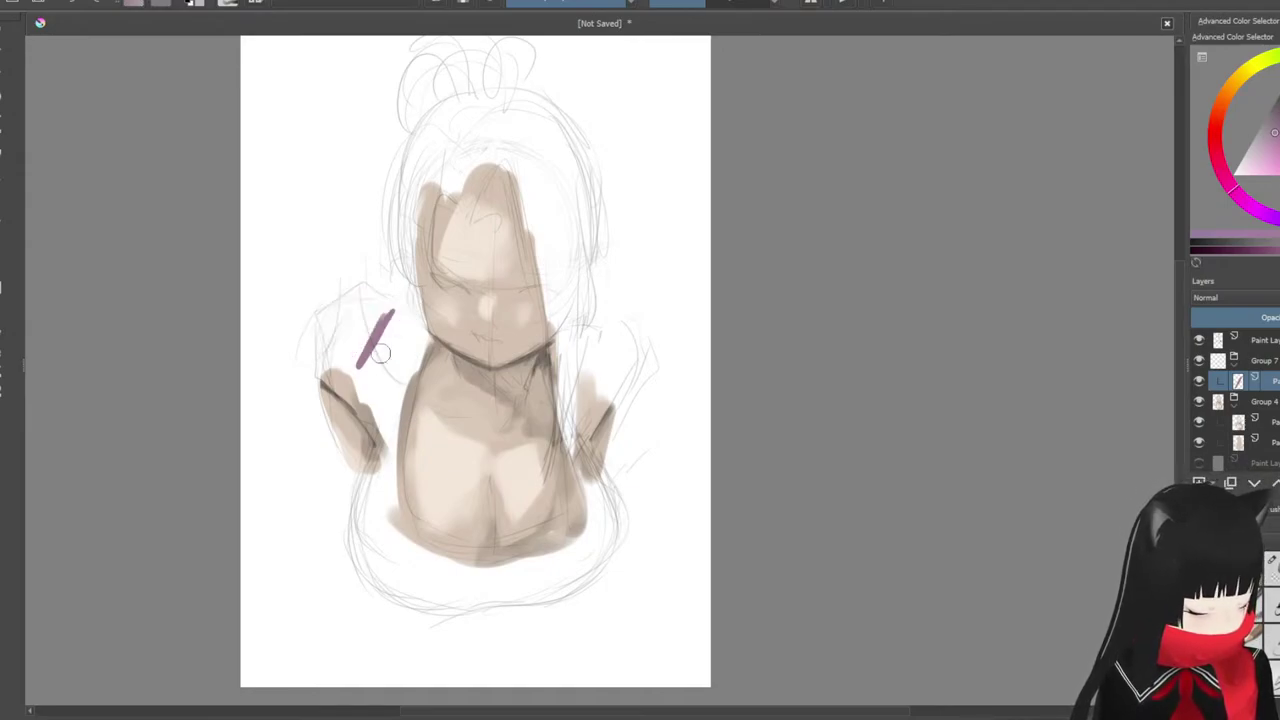
Step: Fill the left puffed sleeve with flat muted purple, down to the strap beside the chest
{"action": "mouse_move", "coordinate": [341, 364]}
{"action": "left_mouse_down"}
{"action": "mouse_move", "coordinate": [395, 317]}
{"action": "mouse_move", "coordinate": [347, 368]}
{"action": "left_mouse_up"}
{"action": "mouse_move", "coordinate": [395, 315]}
{"action": "left_mouse_down"}
{"action": "mouse_move", "coordinate": [371, 378]}
{"action": "mouse_move", "coordinate": [381, 316]}
{"action": "mouse_move", "coordinate": [356, 368]}
{"action": "mouse_move", "coordinate": [321, 341]}
{"action": "mouse_move", "coordinate": [396, 316]}
{"action": "mouse_move", "coordinate": [423, 341]}
{"action": "mouse_move", "coordinate": [411, 338]}
{"action": "mouse_move", "coordinate": [392, 408]}
{"action": "mouse_move", "coordinate": [386, 493]}
{"action": "mouse_move", "coordinate": [365, 412]}
{"action": "left_mouse_up"}
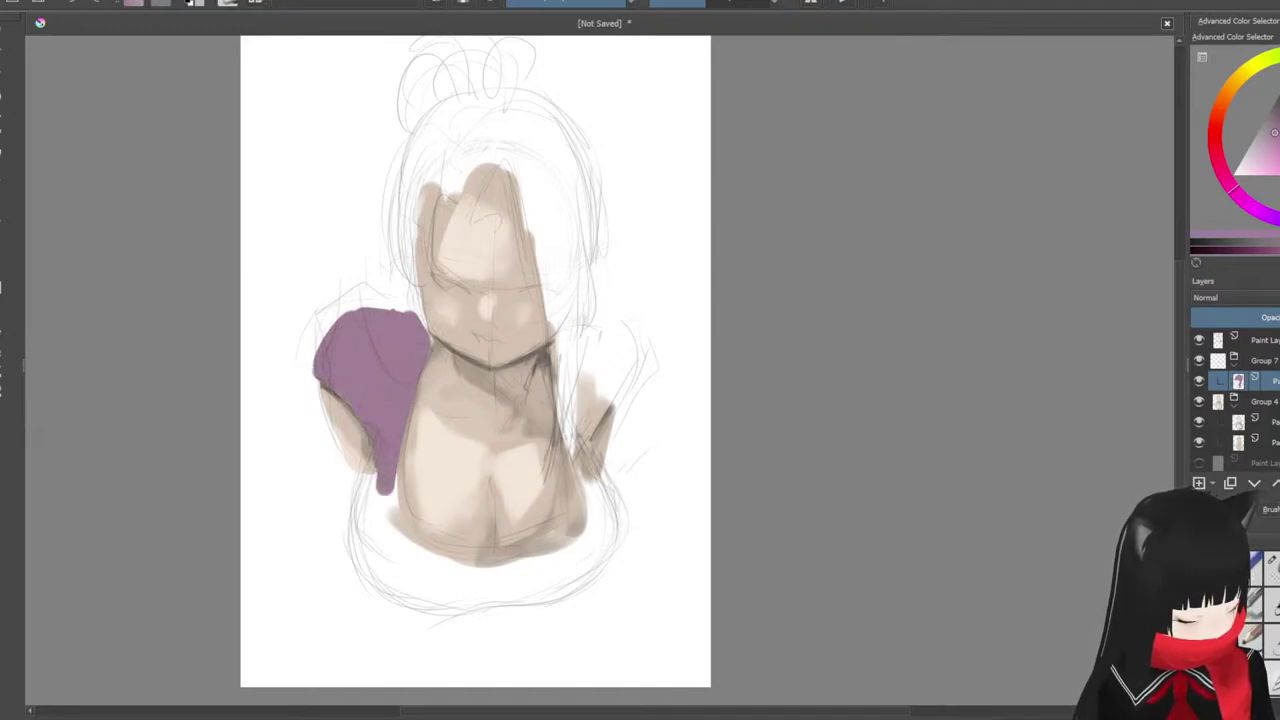
{"action": "key", "text": "ctrl+z"}
{"action": "mouse_move", "coordinate": [345, 366]}
{"action": "left_mouse_down"}
{"action": "mouse_move", "coordinate": [368, 418]}
{"action": "mouse_move", "coordinate": [376, 400]}
{"action": "mouse_move", "coordinate": [346, 392]}
{"action": "left_mouse_up"}
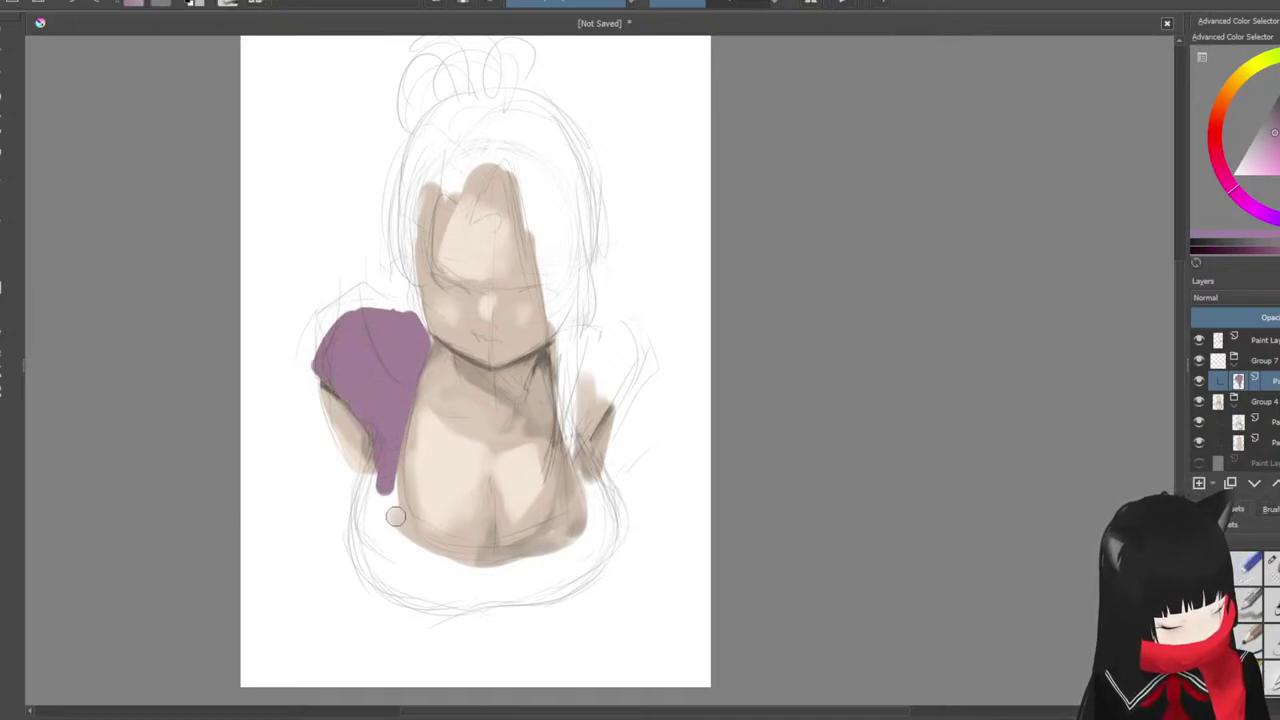
Step: Block in the bodice around the neckline and the right sleeve with the same flat purple
{"action": "mouse_move", "coordinate": [395, 516]}
{"action": "left_mouse_down"}
{"action": "mouse_move", "coordinate": [380, 480]}
{"action": "mouse_move", "coordinate": [362, 555]}
{"action": "mouse_move", "coordinate": [385, 578]}
{"action": "mouse_move", "coordinate": [408, 551]}
{"action": "left_mouse_up"}
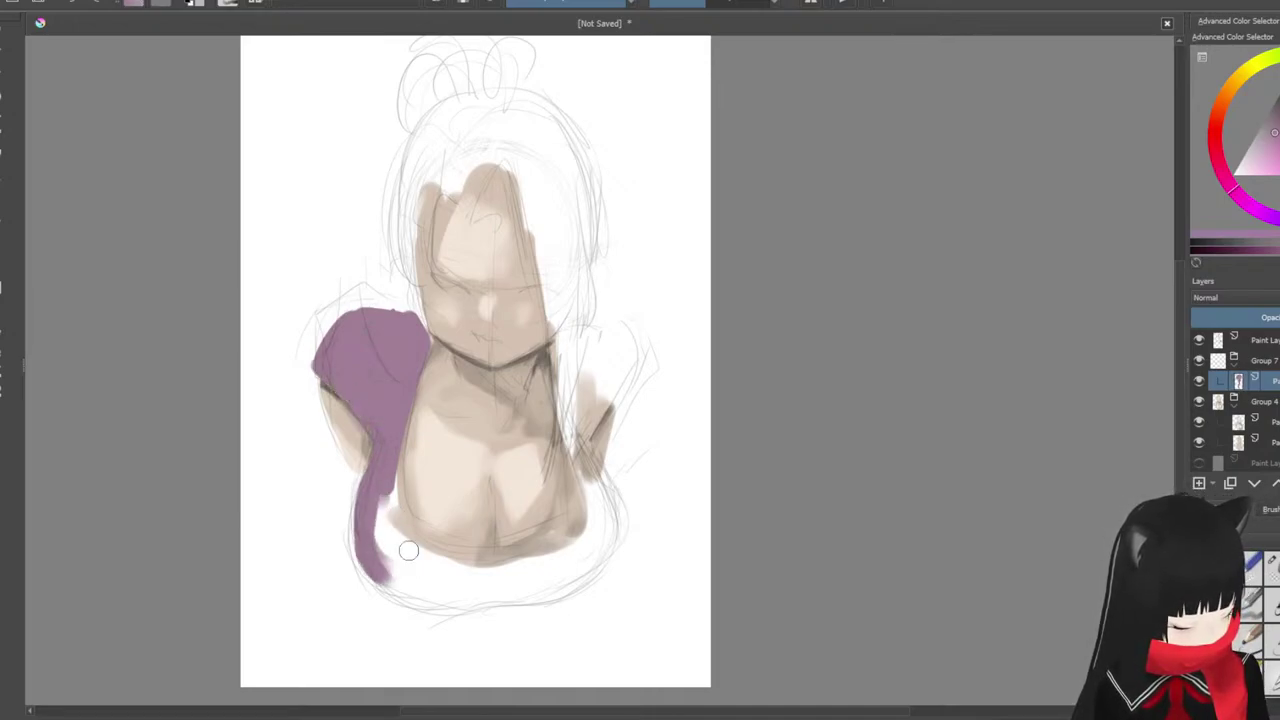
{"action": "mouse_move", "coordinate": [378, 470]}
{"action": "left_mouse_down"}
{"action": "mouse_move", "coordinate": [383, 517]}
{"action": "mouse_move", "coordinate": [440, 595]}
{"action": "mouse_move", "coordinate": [545, 594]}
{"action": "mouse_move", "coordinate": [605, 540]}
{"action": "mouse_move", "coordinate": [570, 445]}
{"action": "mouse_move", "coordinate": [580, 527]}
{"action": "mouse_move", "coordinate": [575, 450]}
{"action": "mouse_move", "coordinate": [610, 525]}
{"action": "mouse_move", "coordinate": [555, 530]}
{"action": "mouse_move", "coordinate": [560, 540]}
{"action": "mouse_move", "coordinate": [495, 565]}
{"action": "mouse_move", "coordinate": [565, 560]}
{"action": "mouse_move", "coordinate": [525, 575]}
{"action": "left_mouse_up"}
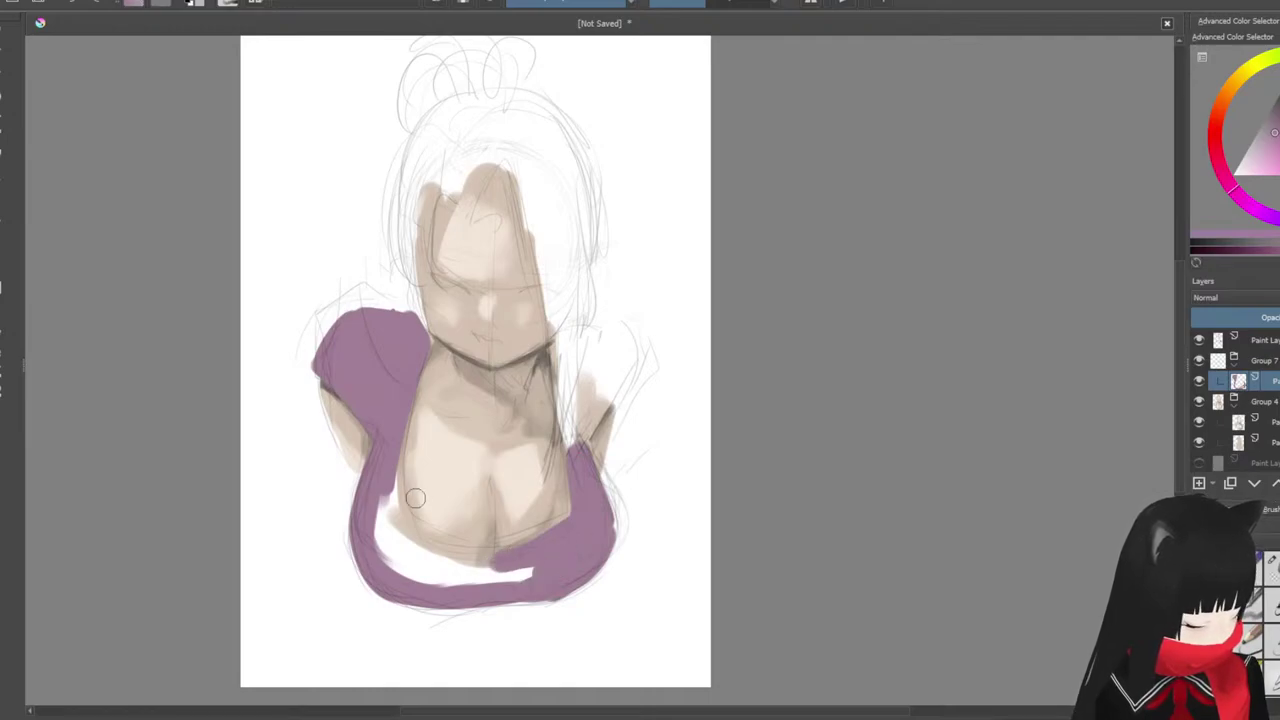
{"action": "mouse_move", "coordinate": [416, 497]}
{"action": "left_mouse_down"}
{"action": "mouse_move", "coordinate": [392, 525]}
{"action": "mouse_move", "coordinate": [402, 445]}
{"action": "mouse_move", "coordinate": [406, 514]}
{"action": "mouse_move", "coordinate": [440, 550]}
{"action": "mouse_move", "coordinate": [490, 548]}
{"action": "mouse_move", "coordinate": [470, 560]}
{"action": "mouse_move", "coordinate": [385, 540]}
{"action": "mouse_move", "coordinate": [425, 580]}
{"action": "mouse_move", "coordinate": [532, 576]}
{"action": "mouse_move", "coordinate": [558, 602]}
{"action": "mouse_move", "coordinate": [580, 591]}
{"action": "left_mouse_up"}
{"action": "key", "text": "ctrl+z"}
{"action": "key", "text": "ctrl+z"}
{"action": "mouse_move", "coordinate": [498, 602]}
{"action": "left_mouse_down"}
{"action": "mouse_move", "coordinate": [605, 566]}
{"action": "mouse_move", "coordinate": [565, 505]}
{"action": "mouse_move", "coordinate": [565, 551]}
{"action": "left_mouse_up"}
{"action": "mouse_move", "coordinate": [610, 366]}
{"action": "left_mouse_down"}
{"action": "mouse_move", "coordinate": [562, 460]}
{"action": "mouse_move", "coordinate": [588, 442]}
{"action": "mouse_move", "coordinate": [580, 354]}
{"action": "mouse_move", "coordinate": [566, 440]}
{"action": "left_mouse_up"}
{"action": "left_click_drag", "start_coordinate": [558, 348], "coordinate": [556, 462]}
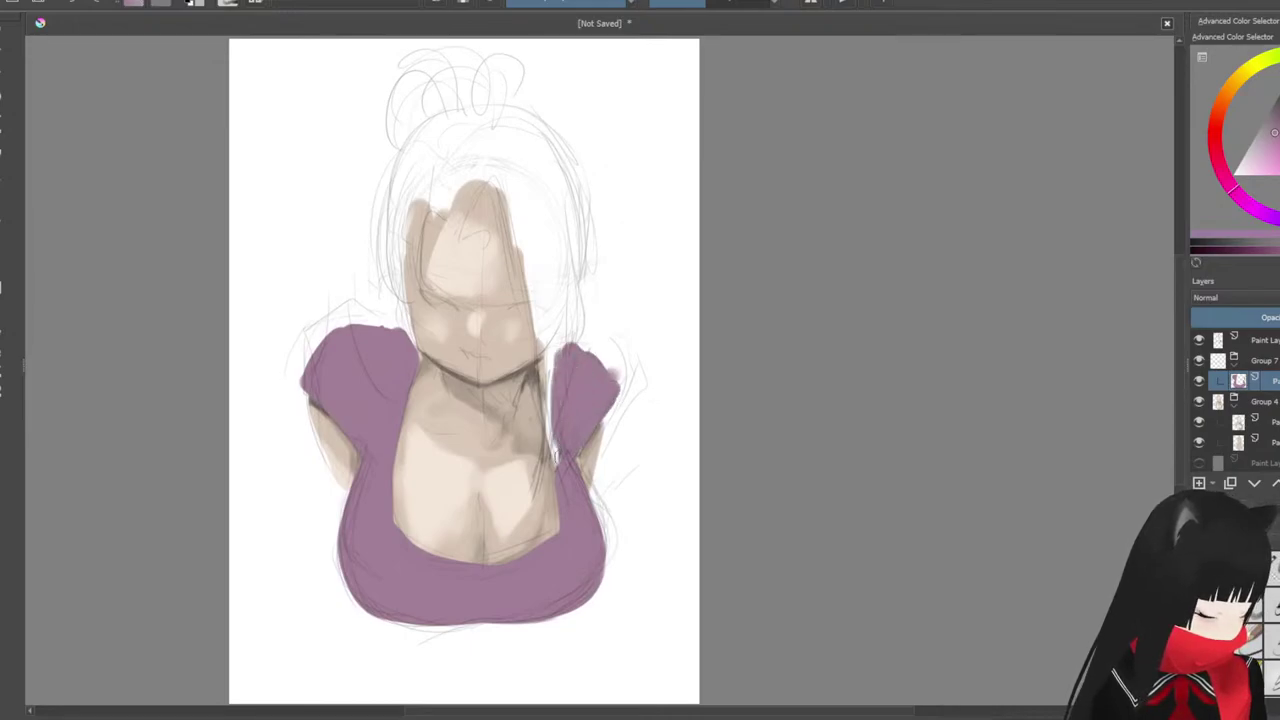
Step: Erase the ragged outer edges of both purple sleeves to sharpen their silhouettes
{"action": "key", "text": "e"}
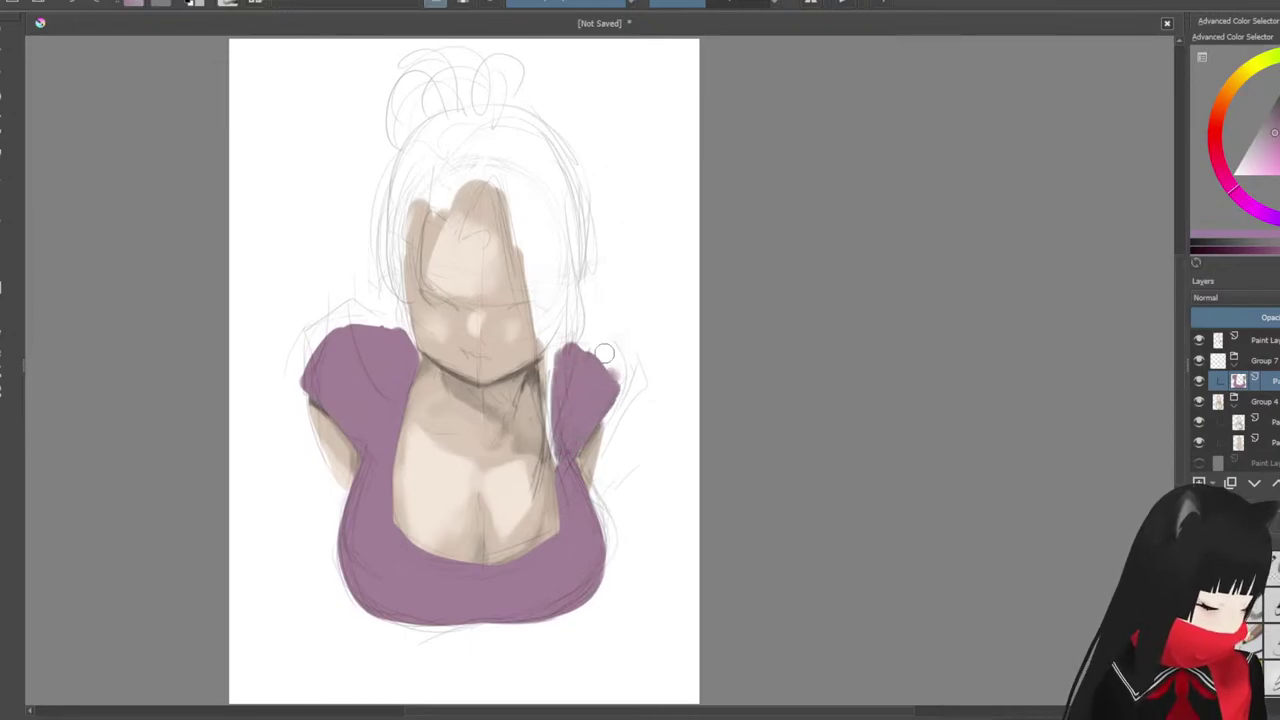
{"action": "left_click_drag", "start_coordinate": [596, 350], "coordinate": [622, 380]}
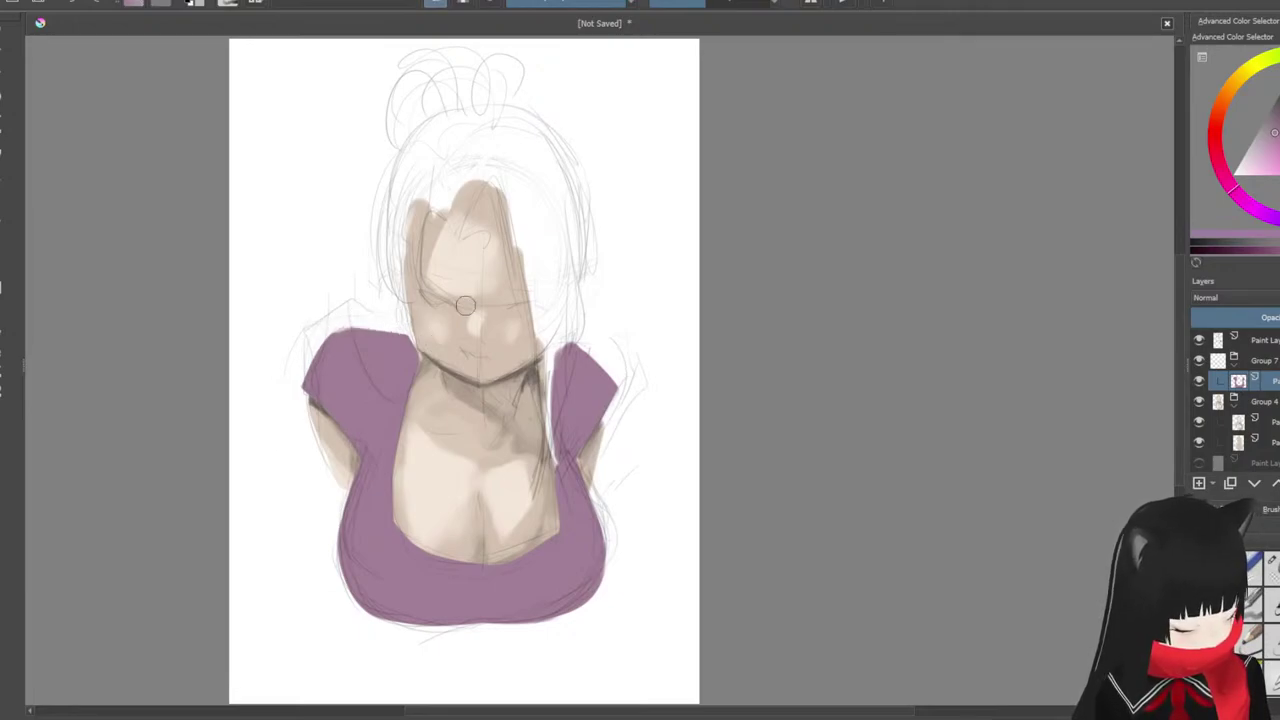
{"action": "left_click_drag", "start_coordinate": [598, 303], "coordinate": [546, 328]}
{"action": "scroll", "coordinate": [537, 440], "scroll_direction": "up", "scroll_amount": 1}
{"action": "left_click_drag", "start_coordinate": [533, 479], "coordinate": [605, 400]}
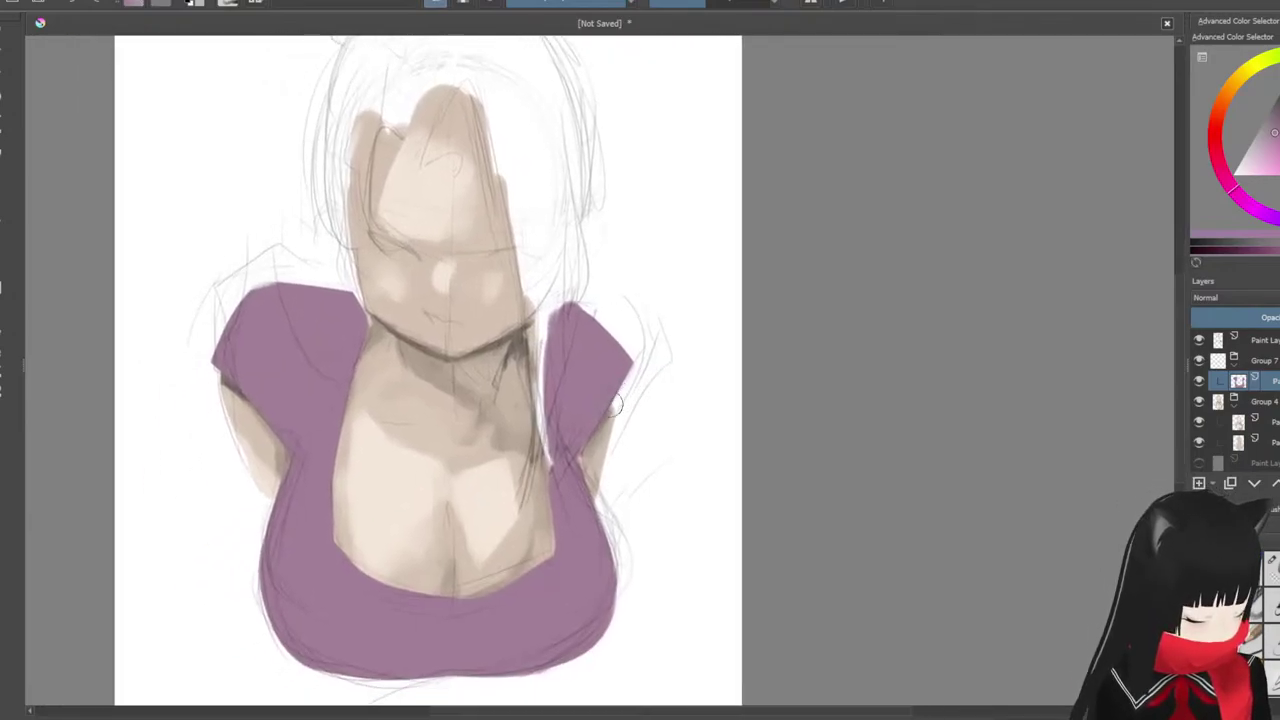
{"action": "scroll", "coordinate": [615, 405], "scroll_direction": "down", "scroll_amount": 2}
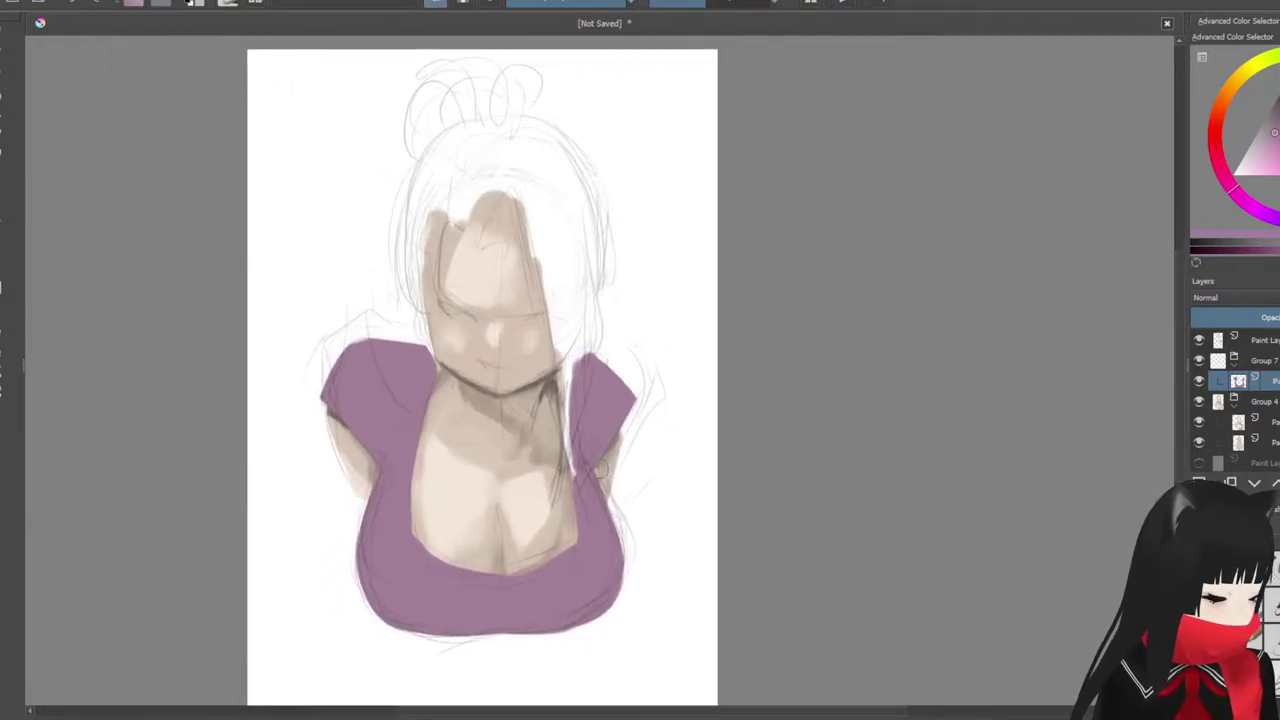
{"action": "left_click_drag", "start_coordinate": [620, 446], "coordinate": [608, 474]}
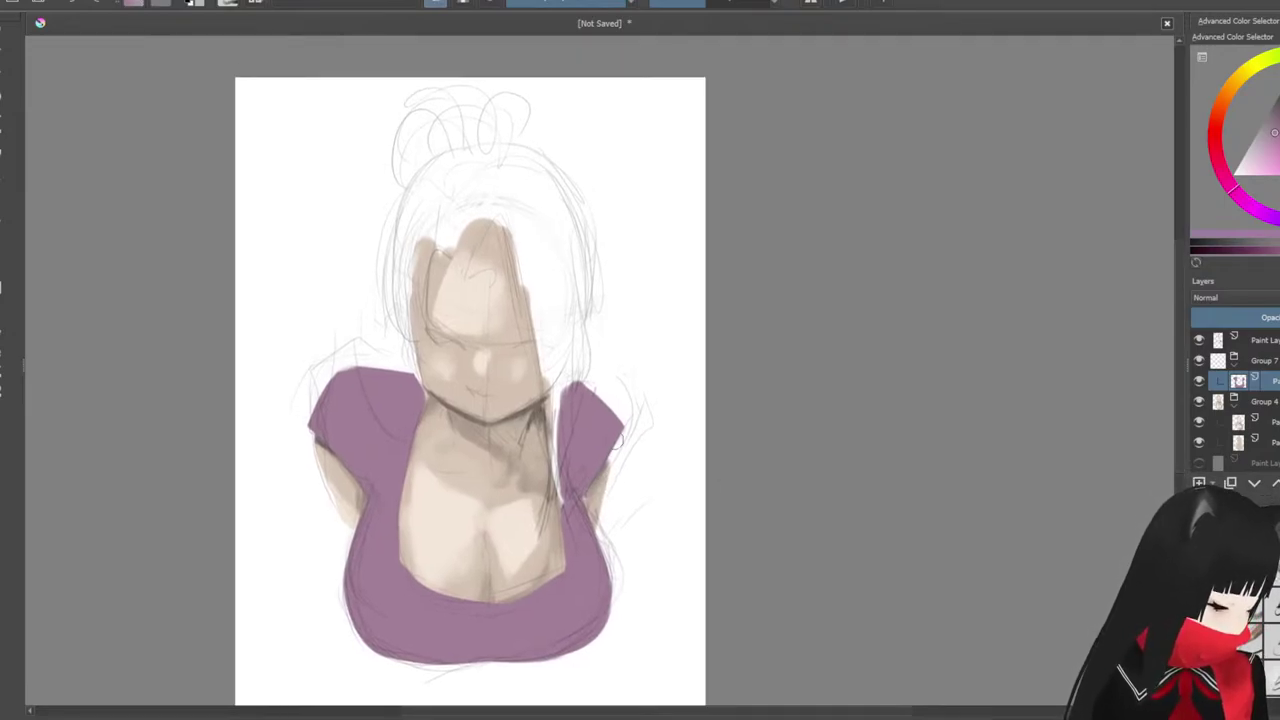
Step: Add a paint layer above the flat purple and paint light purple along the sleeve tops, left strap and neckline
{"action": "left_click_drag", "start_coordinate": [1275, 157], "coordinate": [1263, 157]}
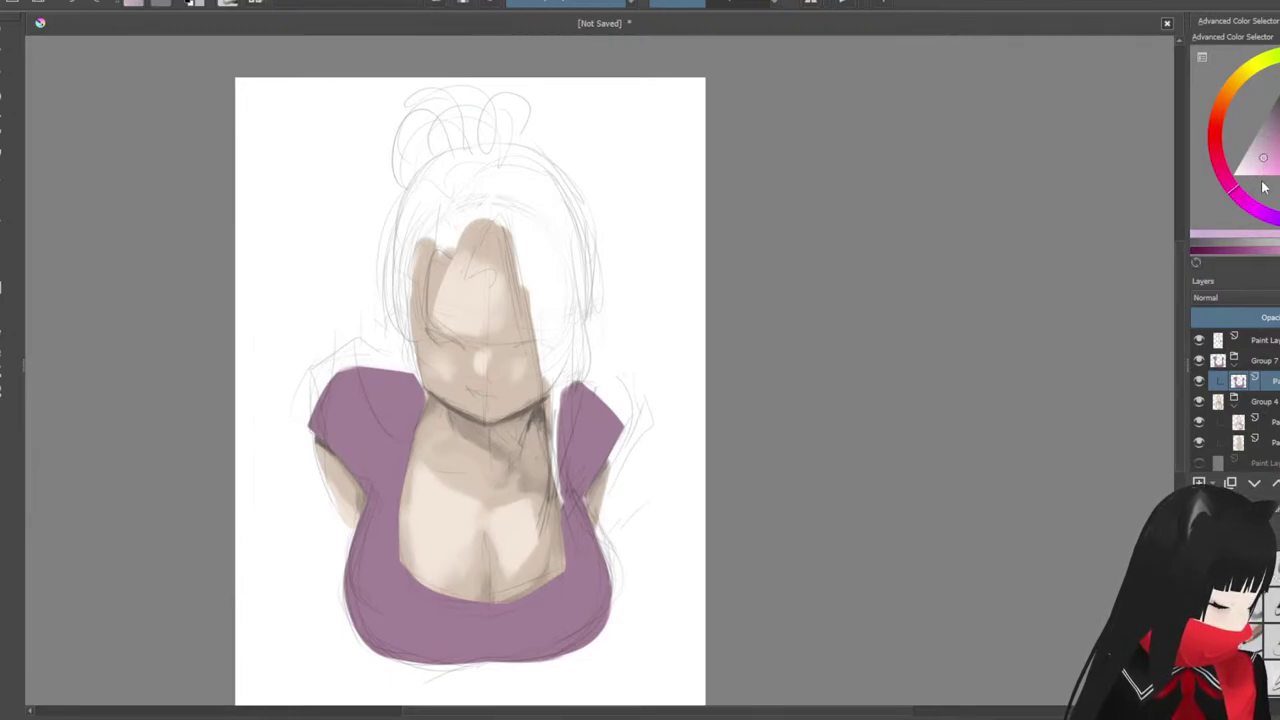
{"action": "key", "text": "Insert"}
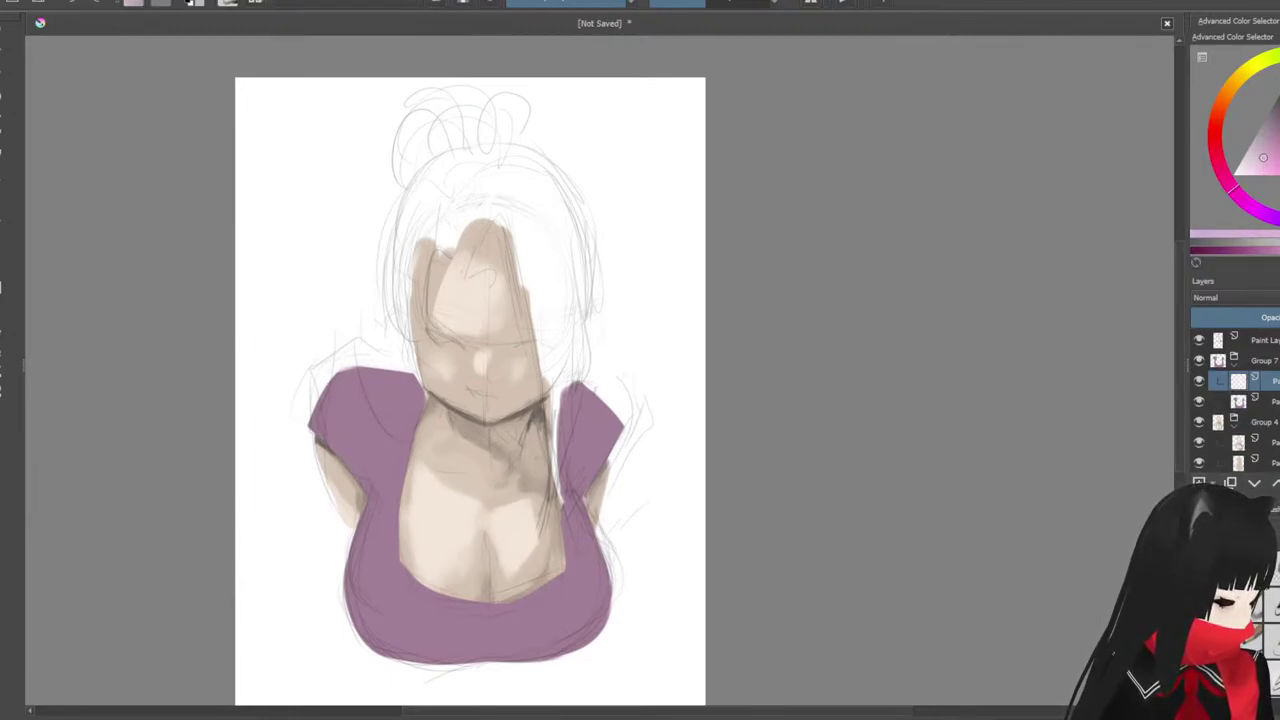
{"action": "mouse_move", "coordinate": [335, 374]}
{"action": "left_mouse_down"}
{"action": "mouse_move", "coordinate": [390, 404]}
{"action": "mouse_move", "coordinate": [350, 360]}
{"action": "mouse_move", "coordinate": [395, 402]}
{"action": "mouse_move", "coordinate": [338, 368]}
{"action": "mouse_move", "coordinate": [287, 449]}
{"action": "left_mouse_up"}
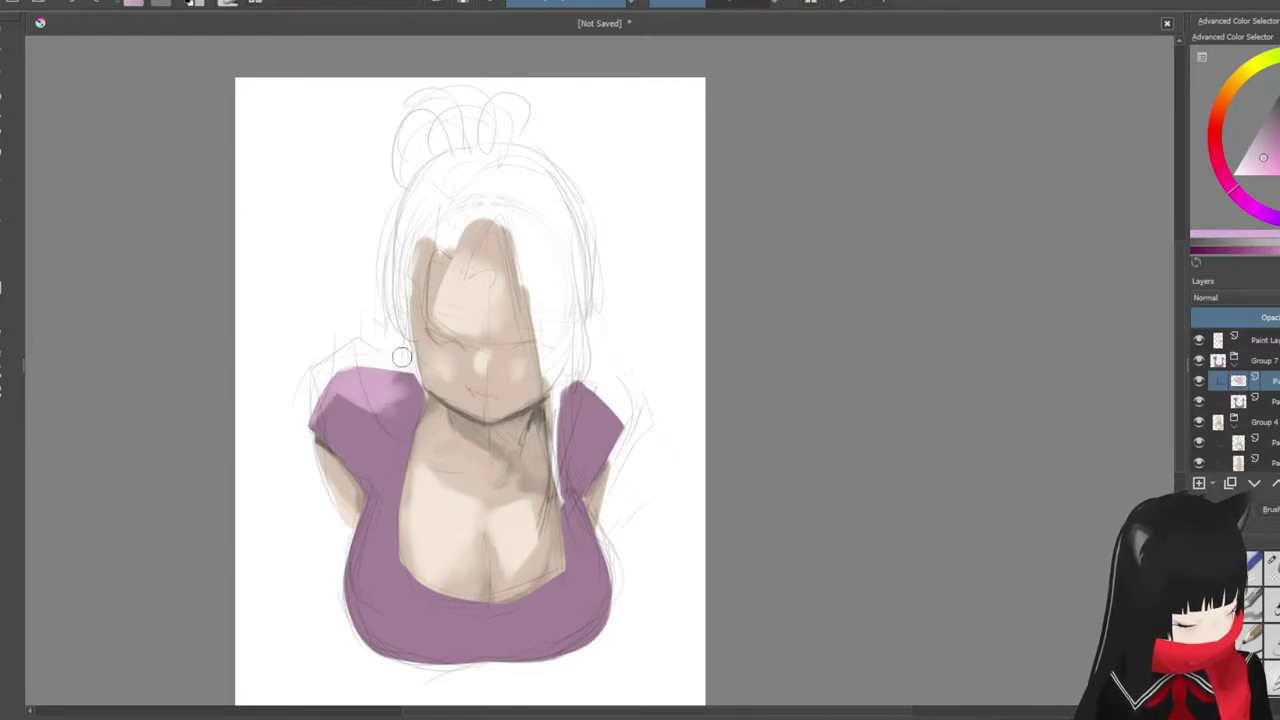
{"action": "mouse_move", "coordinate": [385, 395]}
{"action": "left_mouse_down"}
{"action": "mouse_move", "coordinate": [350, 406]}
{"action": "mouse_move", "coordinate": [355, 391]}
{"action": "mouse_move", "coordinate": [378, 430]}
{"action": "left_mouse_up"}
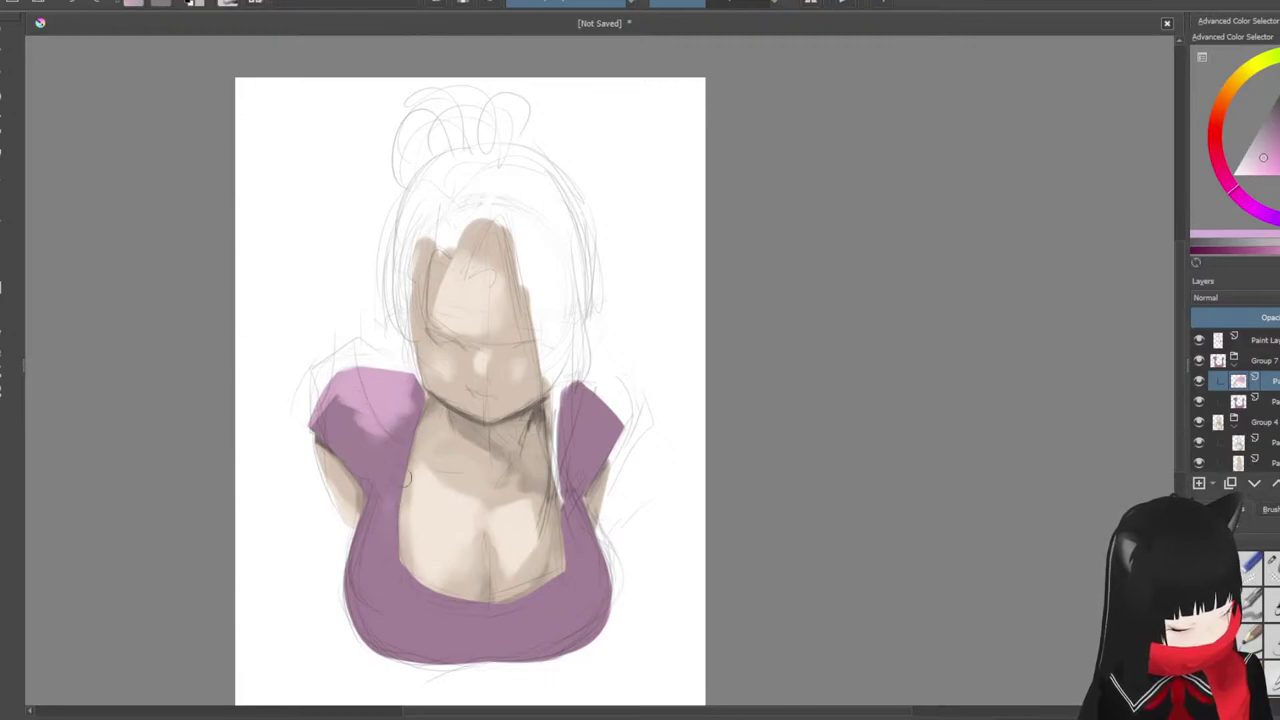
{"action": "left_click_drag", "start_coordinate": [388, 480], "coordinate": [386, 522]}
{"action": "mouse_move", "coordinate": [410, 577]}
{"action": "left_mouse_down"}
{"action": "mouse_move", "coordinate": [503, 594]}
{"action": "mouse_move", "coordinate": [445, 604]}
{"action": "mouse_move", "coordinate": [488, 603]}
{"action": "mouse_move", "coordinate": [393, 537]}
{"action": "mouse_move", "coordinate": [400, 581]}
{"action": "mouse_move", "coordinate": [557, 584]}
{"action": "mouse_move", "coordinate": [463, 600]}
{"action": "mouse_move", "coordinate": [392, 545]}
{"action": "left_mouse_up"}
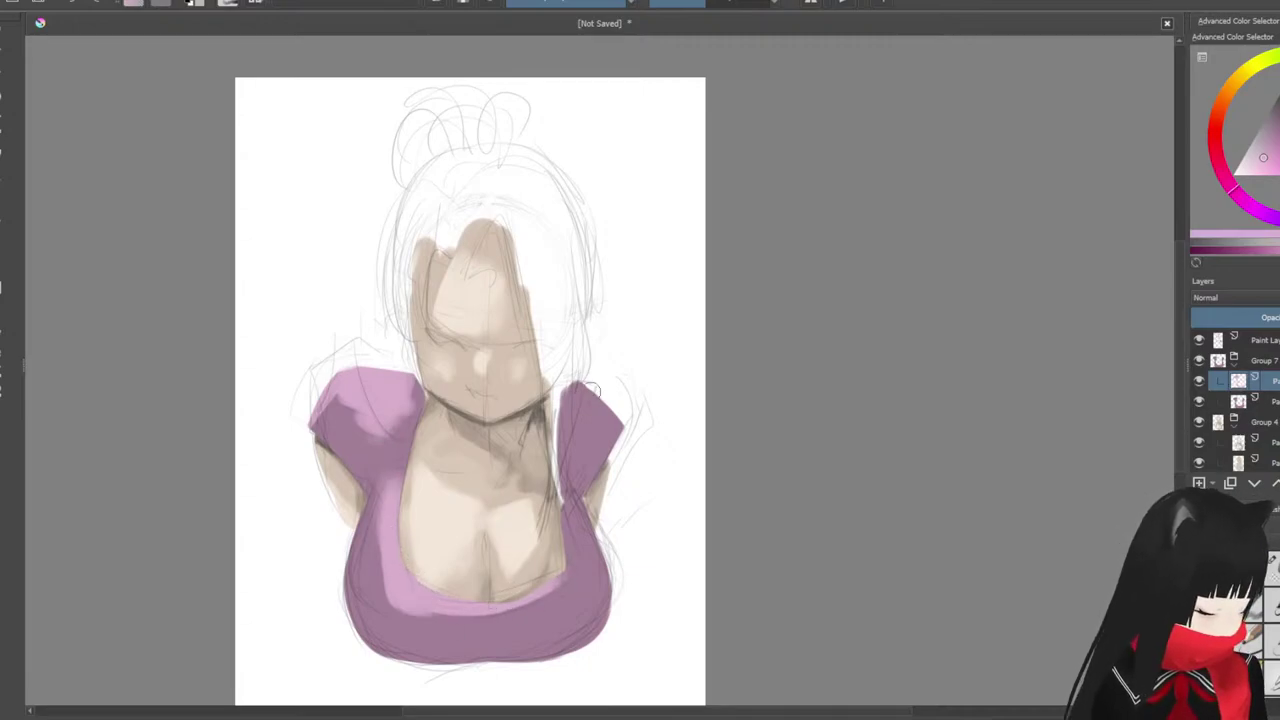
{"action": "mouse_move", "coordinate": [617, 408]}
{"action": "left_mouse_down"}
{"action": "mouse_move", "coordinate": [625, 419]}
{"action": "mouse_move", "coordinate": [613, 403]}
{"action": "left_mouse_up"}
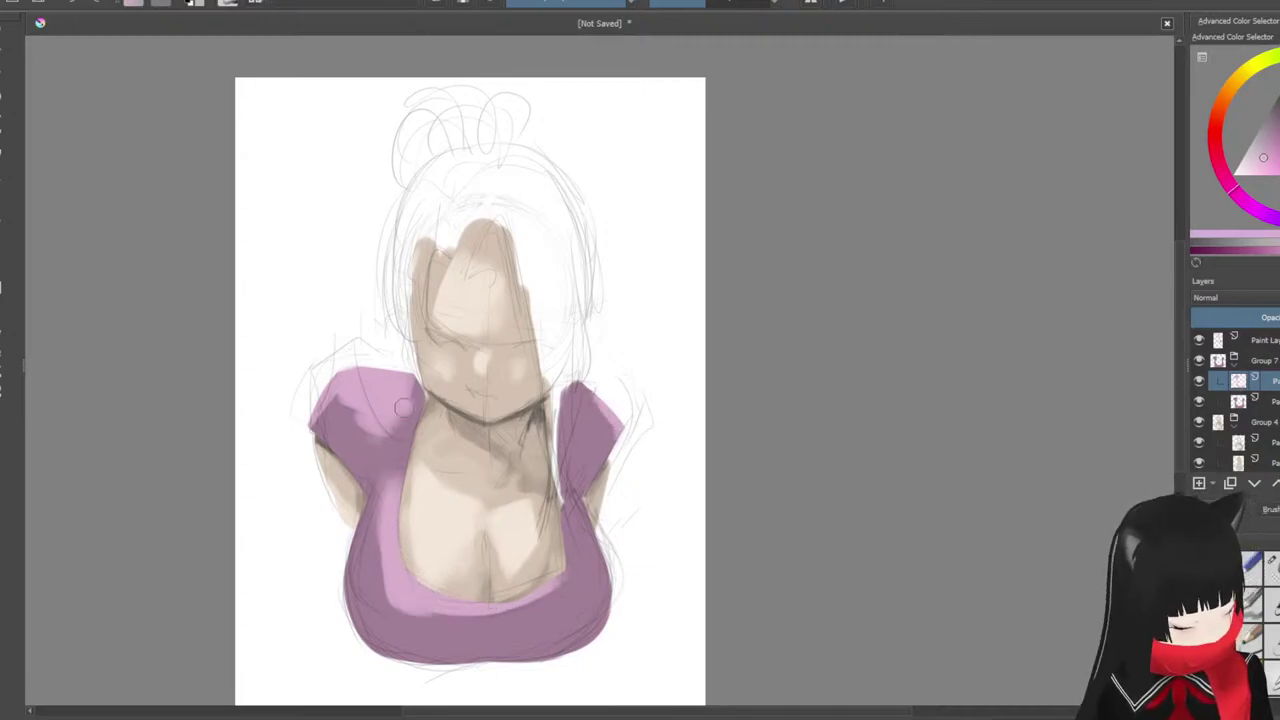
Step: Rework the light area on the left sleeve and blend it down to the strap with sampled purples
{"action": "mouse_move", "coordinate": [402, 408]}
{"action": "left_mouse_down"}
{"action": "mouse_move", "coordinate": [394, 499]}
{"action": "mouse_move", "coordinate": [402, 469]}
{"action": "mouse_move", "coordinate": [393, 480]}
{"action": "mouse_move", "coordinate": [363, 418]}
{"action": "mouse_move", "coordinate": [373, 448]}
{"action": "mouse_move", "coordinate": [388, 459]}
{"action": "mouse_move", "coordinate": [393, 447]}
{"action": "mouse_move", "coordinate": [375, 473]}
{"action": "mouse_move", "coordinate": [341, 438]}
{"action": "mouse_move", "coordinate": [393, 458]}
{"action": "mouse_move", "coordinate": [365, 423]}
{"action": "mouse_move", "coordinate": [402, 425]}
{"action": "mouse_move", "coordinate": [395, 433]}
{"action": "mouse_move", "coordinate": [370, 416]}
{"action": "mouse_move", "coordinate": [396, 403]}
{"action": "mouse_move", "coordinate": [301, 435]}
{"action": "mouse_move", "coordinate": [346, 384]}
{"action": "left_mouse_up"}
{"action": "left_click", "coordinate": [380, 465], "text": "ctrl"}
{"action": "left_click", "coordinate": [405, 421], "text": "ctrl"}
{"action": "left_click", "coordinate": [380, 448], "text": "ctrl"}
{"action": "mouse_move", "coordinate": [407, 453]}
{"action": "left_mouse_down"}
{"action": "mouse_move", "coordinate": [397, 431]}
{"action": "mouse_move", "coordinate": [377, 529]}
{"action": "left_mouse_up"}
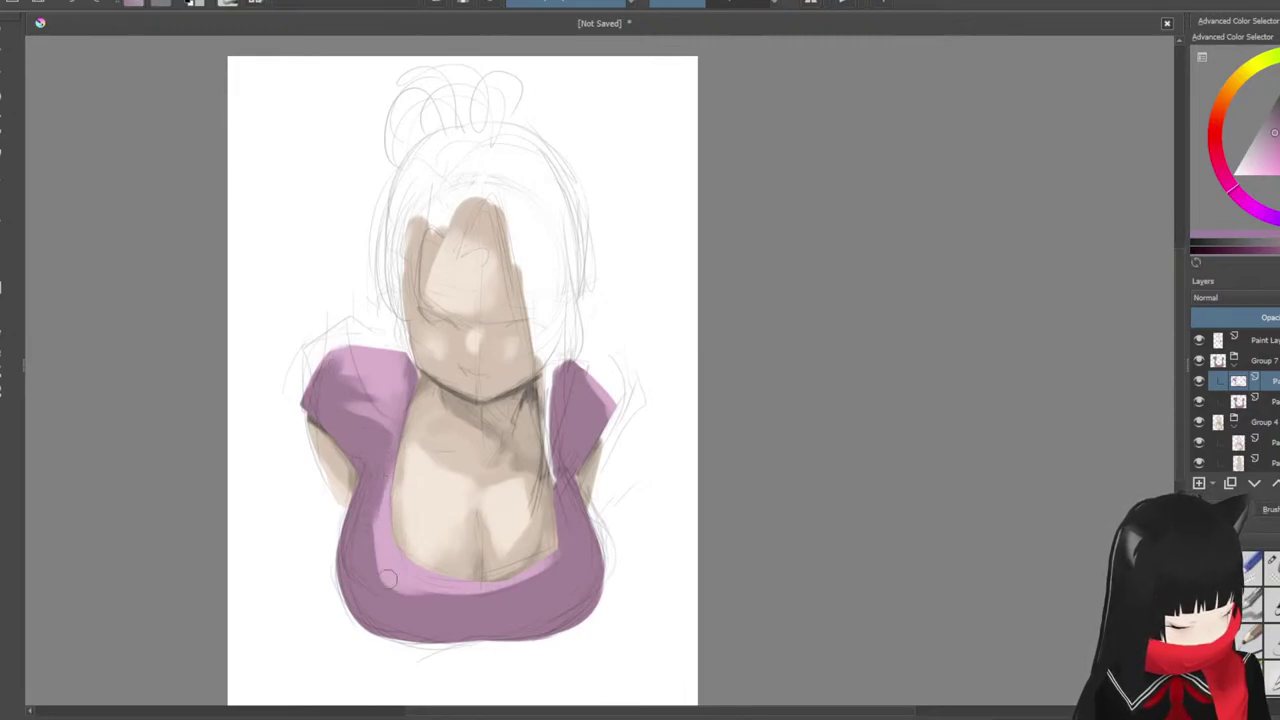
Step: Widen the light band on the bodice's left side and soften its upper end with sampled purples
{"action": "left_click", "coordinate": [390, 577], "text": "ctrl"}
{"action": "mouse_move", "coordinate": [384, 574]}
{"action": "left_mouse_down"}
{"action": "mouse_move", "coordinate": [369, 502]}
{"action": "mouse_move", "coordinate": [375, 530]}
{"action": "left_mouse_up"}
{"action": "left_click", "coordinate": [371, 476], "text": "ctrl"}
{"action": "left_click", "coordinate": [375, 446], "text": "ctrl"}
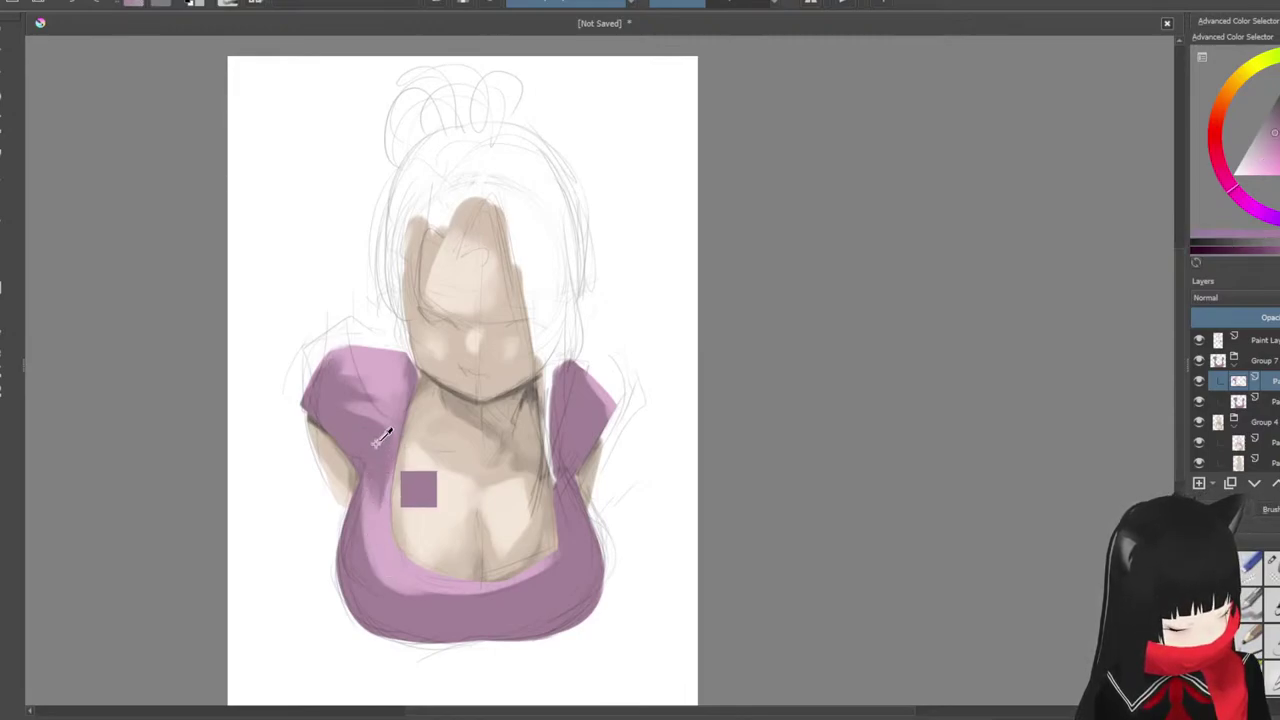
{"action": "left_click", "coordinate": [373, 442], "text": "ctrl"}
Step: Paint light purple fold highlights across the bodice below the neckline
{"action": "key", "text": "plus"}
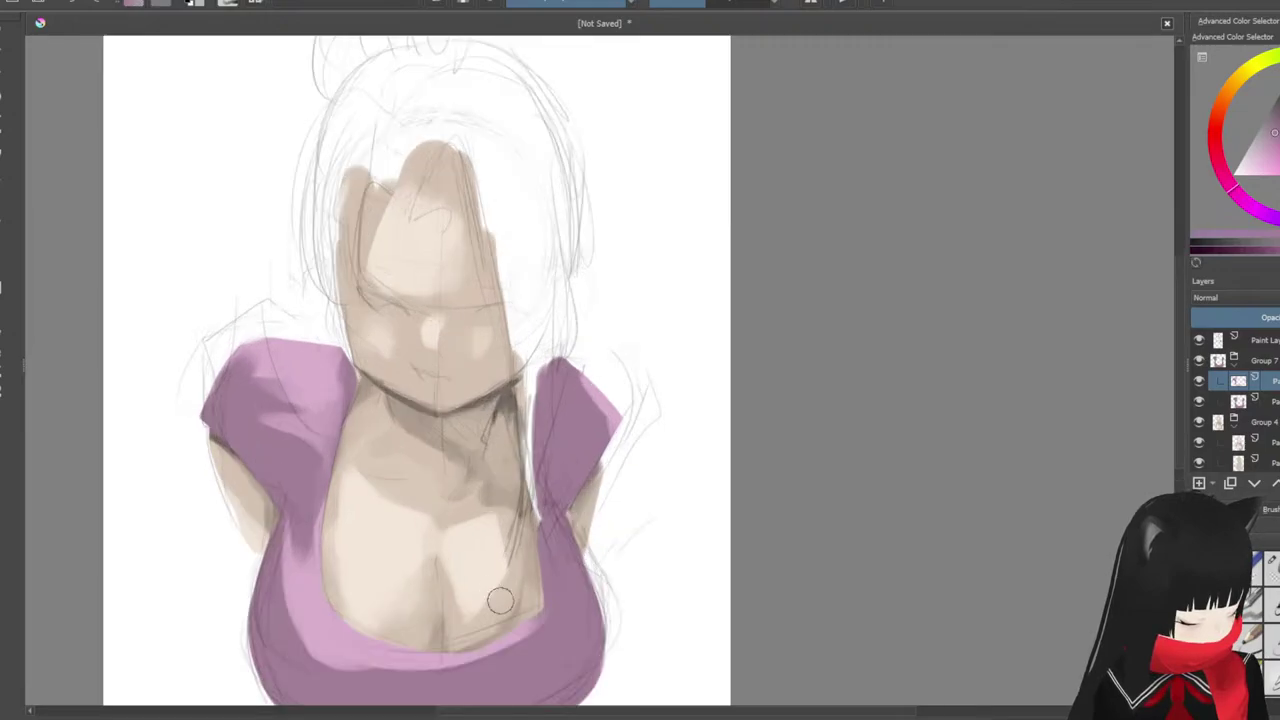
{"action": "key", "text": "minus"}
{"action": "left_click", "coordinate": [416, 582], "text": "ctrl"}
{"action": "left_click_drag", "start_coordinate": [411, 593], "coordinate": [556, 598]}
{"action": "left_click_drag", "start_coordinate": [500, 598], "coordinate": [438, 598]}
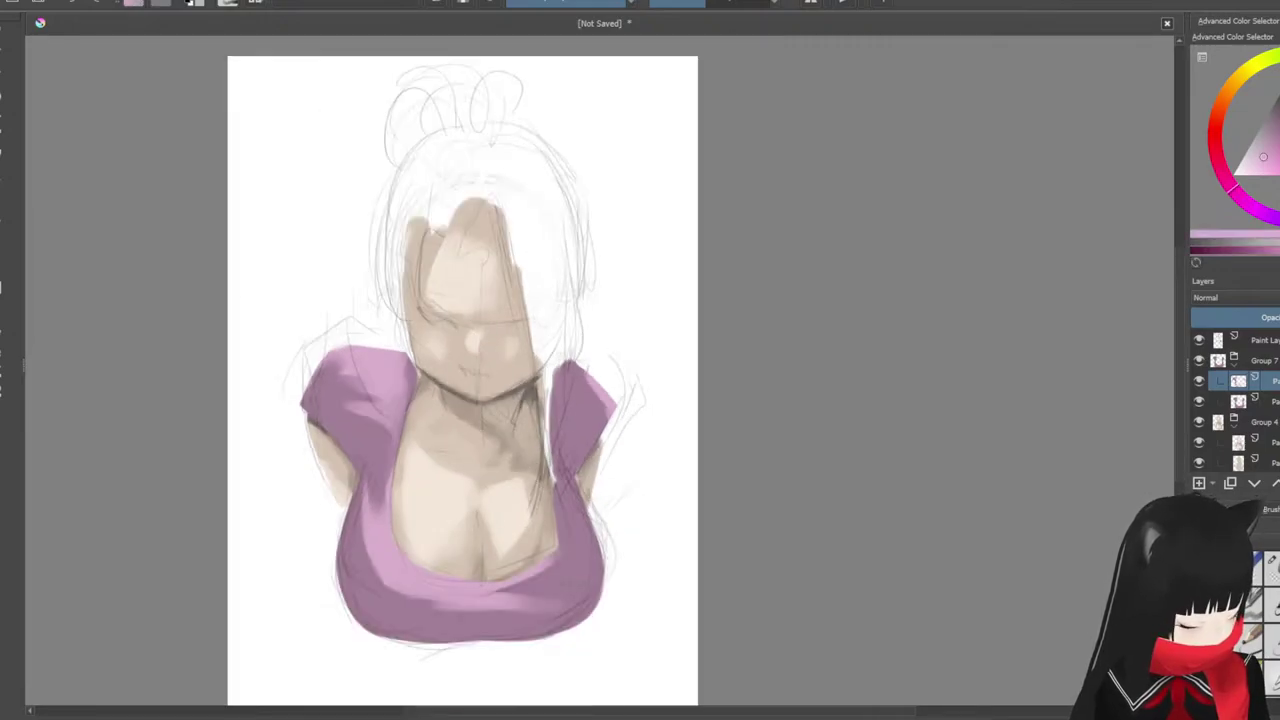
Step: Blend the highlights below the neckline into the bodice with sampled light and mid purples
{"action": "left_click", "coordinate": [540, 588], "text": "ctrl"}
{"action": "left_click_drag", "start_coordinate": [532, 579], "coordinate": [462, 589]}
{"action": "mouse_move", "coordinate": [555, 542]}
{"action": "left_mouse_down"}
{"action": "mouse_move", "coordinate": [532, 566]}
{"action": "mouse_move", "coordinate": [411, 564]}
{"action": "mouse_move", "coordinate": [401, 550]}
{"action": "left_mouse_up"}
{"action": "left_click", "coordinate": [468, 591], "text": "ctrl"}
{"action": "left_click_drag", "start_coordinate": [528, 582], "coordinate": [451, 589]}
{"action": "left_click", "coordinate": [572, 568], "text": "ctrl"}
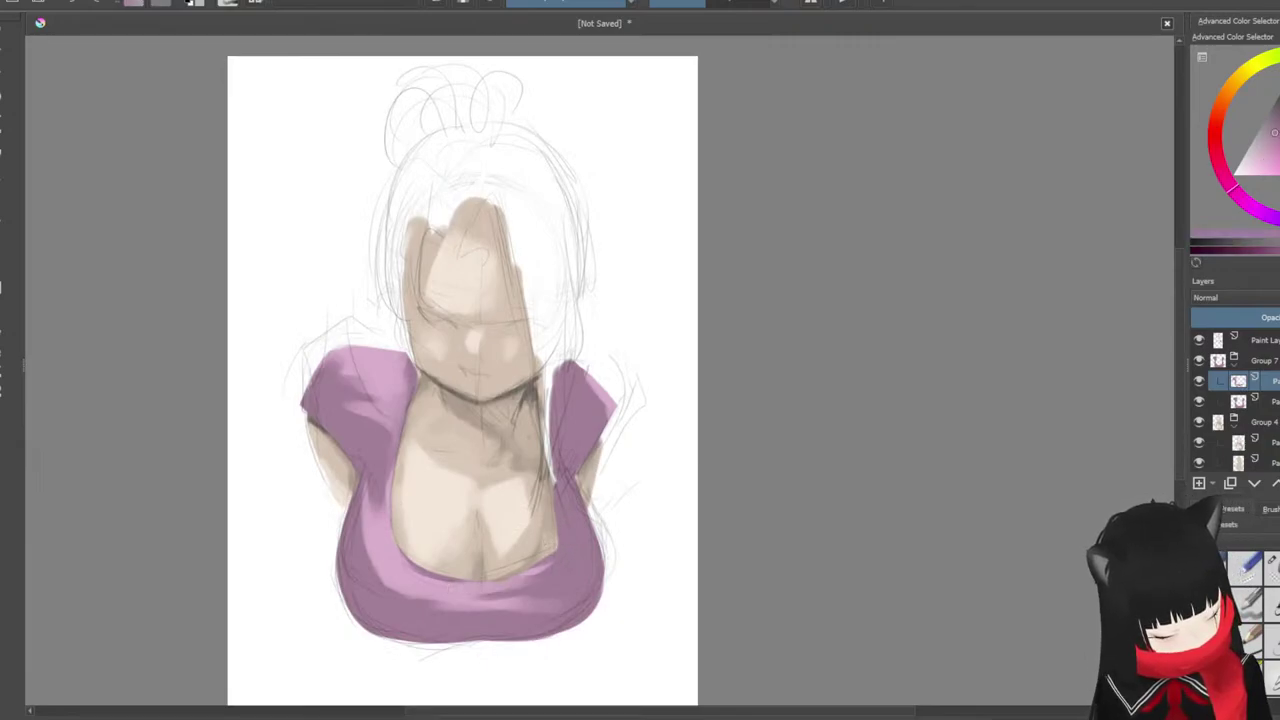
{"action": "left_click_drag", "start_coordinate": [556, 603], "coordinate": [438, 605]}
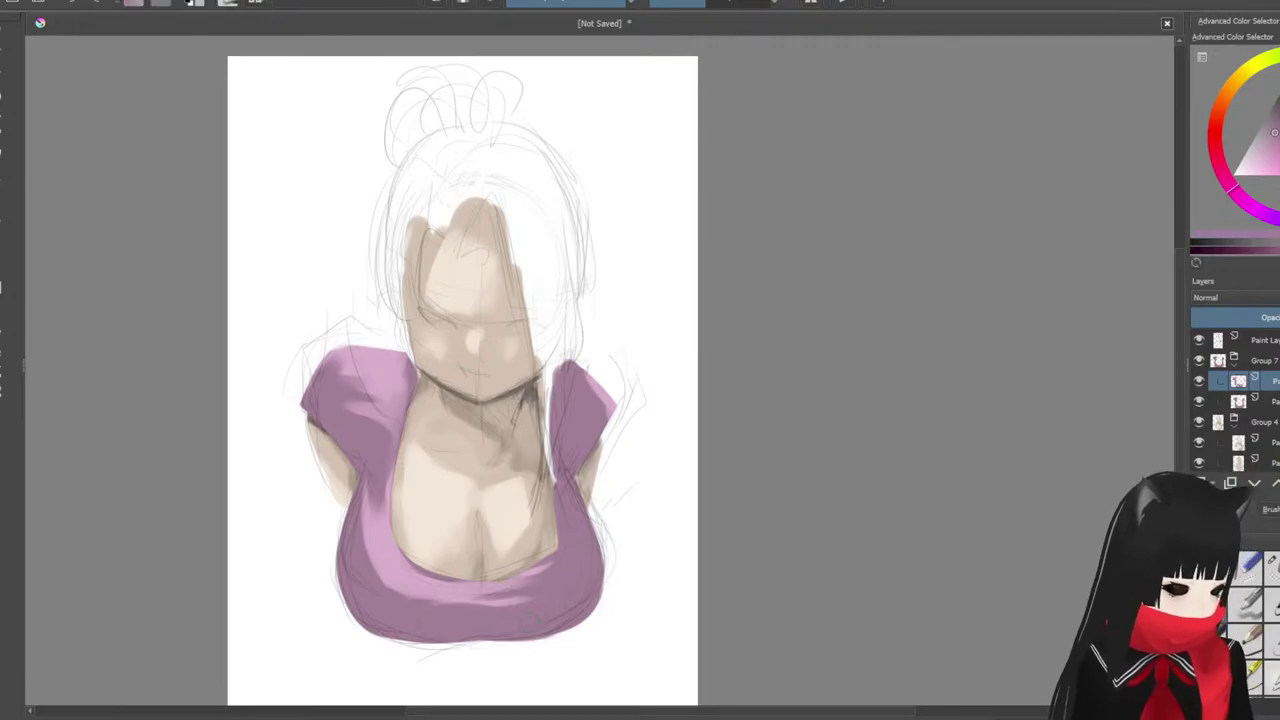
Step: Refine the left sleeve's inner side and outer edge with sampled light and mid purples
{"action": "mouse_move", "coordinate": [568, 366]}
{"action": "left_mouse_down"}
{"action": "mouse_move", "coordinate": [563, 306]}
{"action": "mouse_move", "coordinate": [582, 230]}
{"action": "left_mouse_up"}
{"action": "left_click", "coordinate": [367, 459], "text": "ctrl"}
{"action": "mouse_move", "coordinate": [379, 366]}
{"action": "left_mouse_down"}
{"action": "mouse_move", "coordinate": [383, 428]}
{"action": "mouse_move", "coordinate": [404, 446]}
{"action": "left_mouse_up"}
{"action": "left_click_drag", "start_coordinate": [390, 394], "coordinate": [397, 430]}
{"action": "left_click_drag", "start_coordinate": [402, 352], "coordinate": [402, 434]}
{"action": "left_click", "coordinate": [400, 215], "text": "ctrl"}
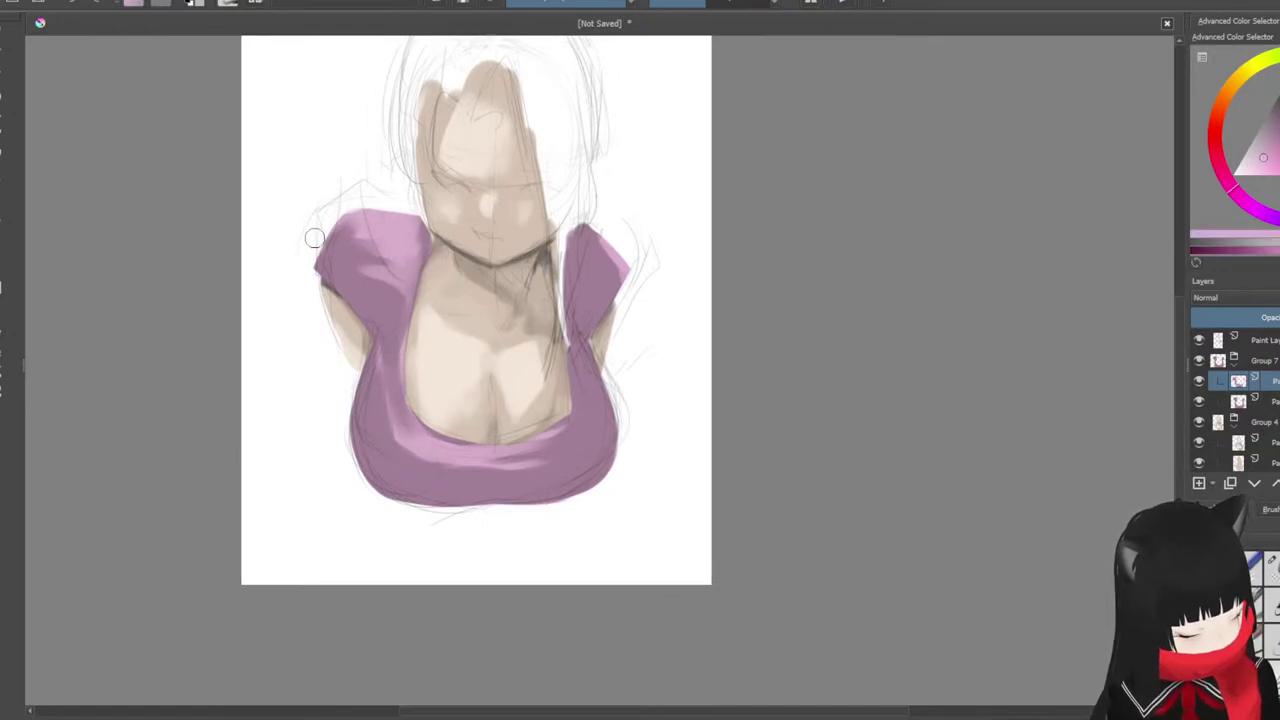
{"action": "left_click", "coordinate": [401, 315], "text": "ctrl"}
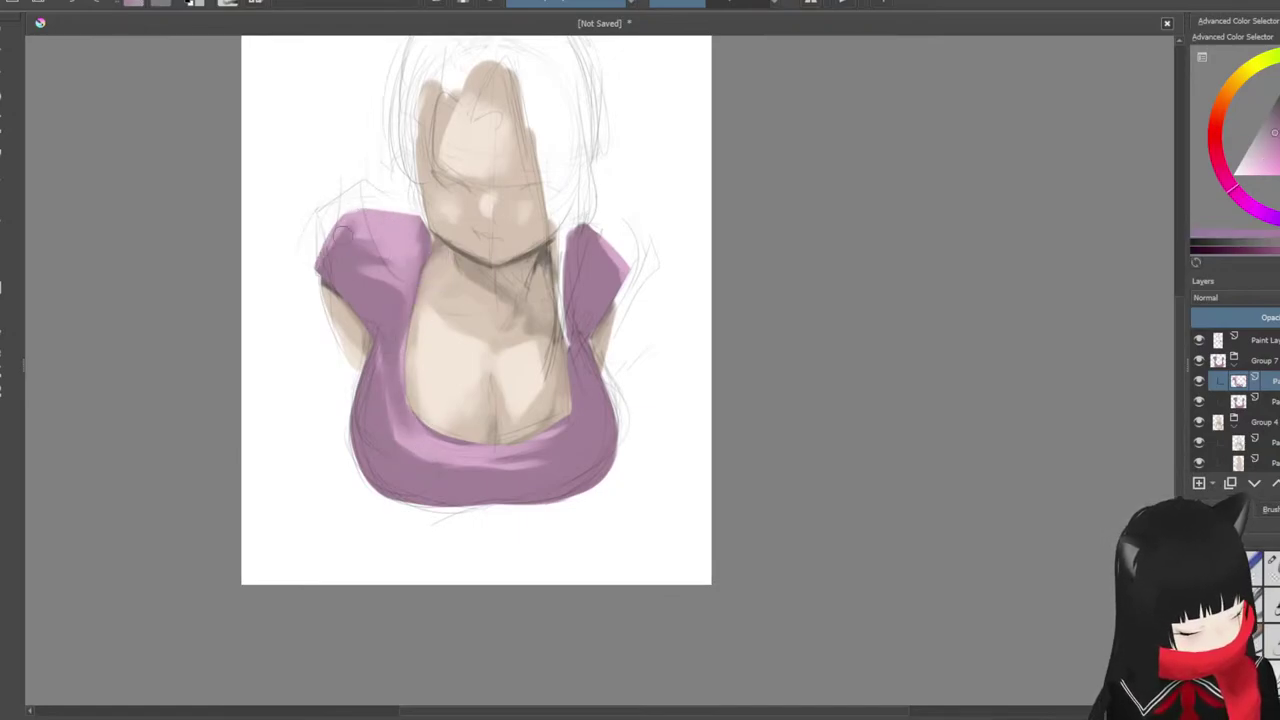
{"action": "left_click_drag", "start_coordinate": [323, 257], "coordinate": [341, 225]}
{"action": "left_click", "coordinate": [429, 304], "text": "ctrl"}
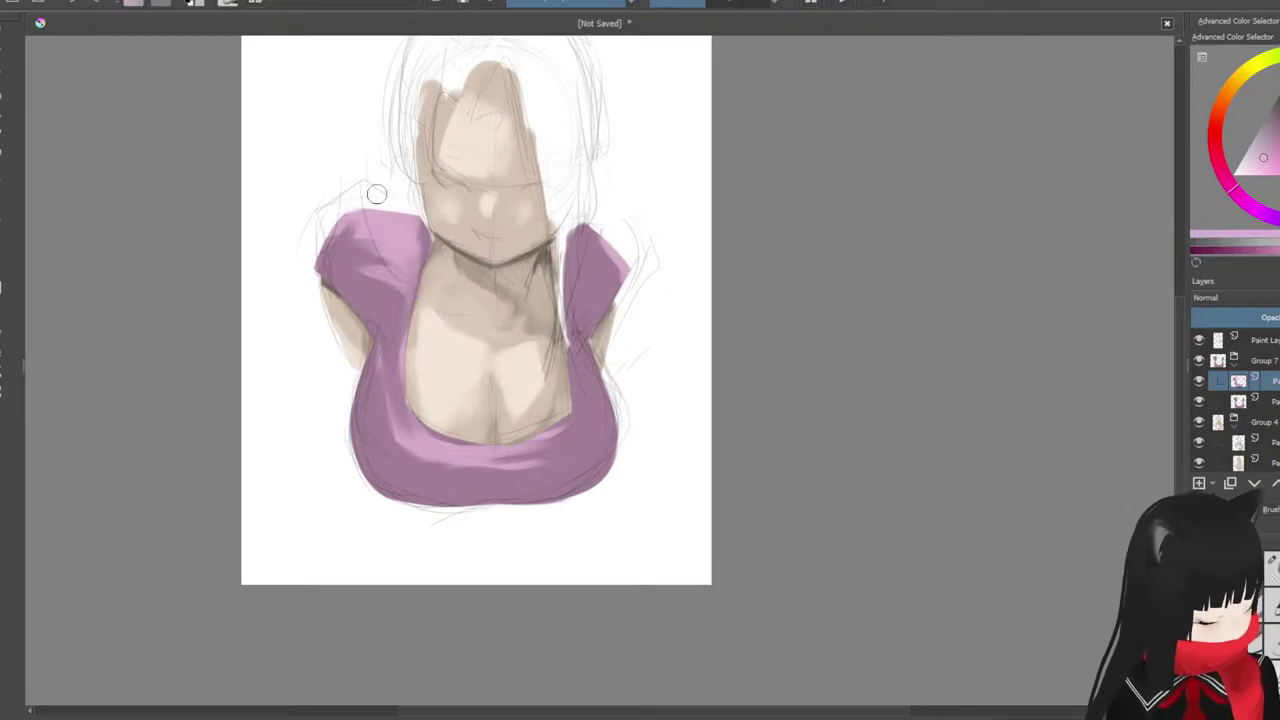
Step: Choose a darker purple and paint shadows on the left sleeve's underside and the right sleeve, softening the right one
{"action": "left_click", "coordinate": [366, 310], "text": "ctrl"}
{"action": "left_click", "coordinate": [1279, 106]}
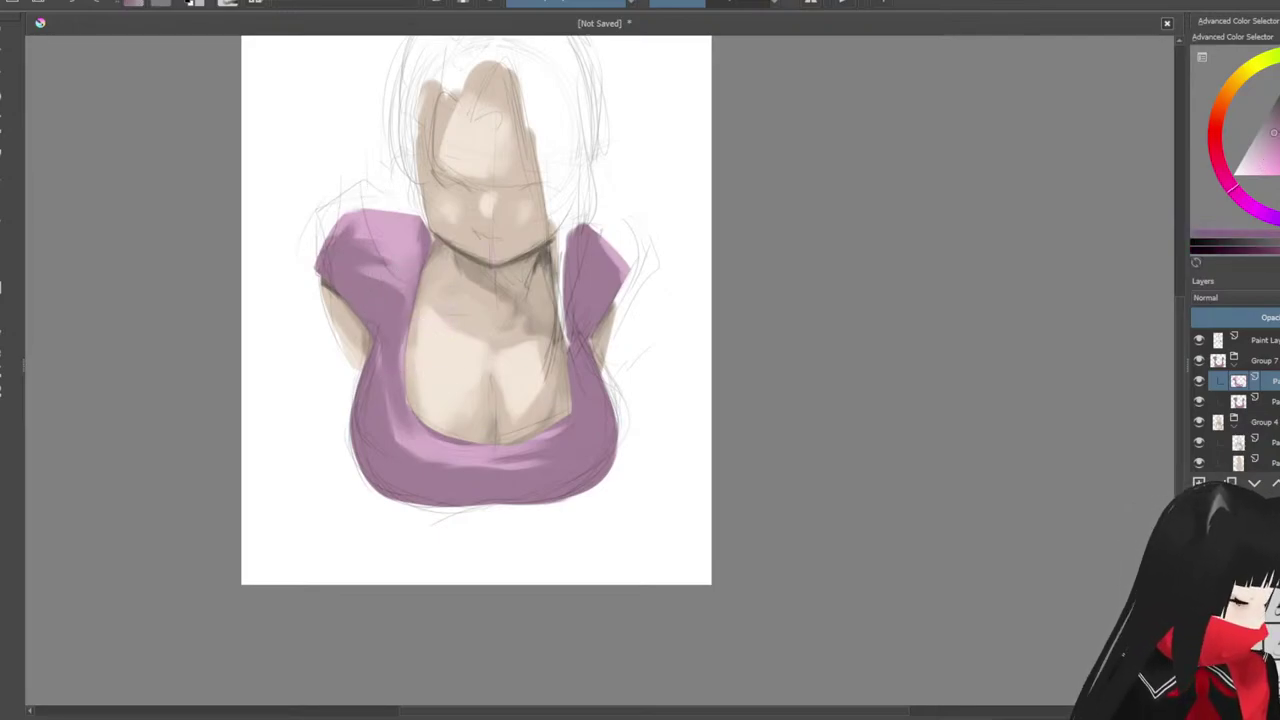
{"action": "left_click_drag", "start_coordinate": [344, 317], "coordinate": [362, 345]}
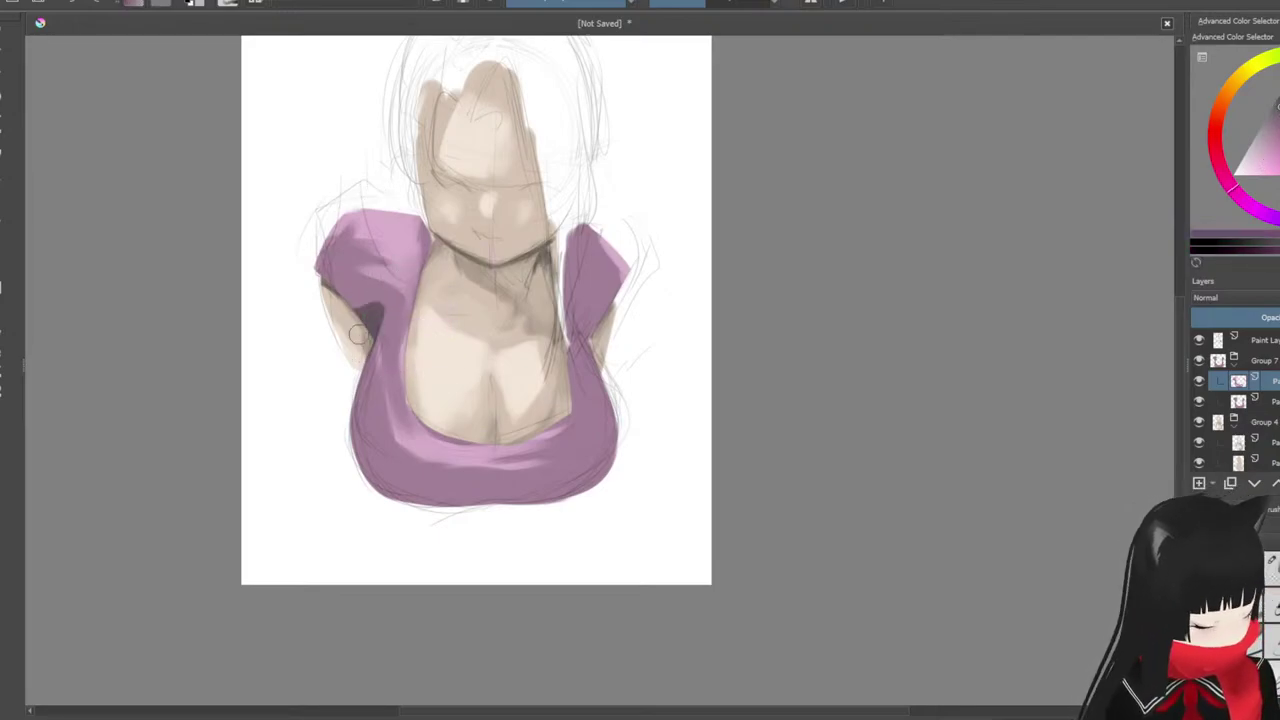
{"action": "mouse_move", "coordinate": [605, 340]}
{"action": "left_mouse_down"}
{"action": "mouse_move", "coordinate": [588, 290]}
{"action": "mouse_move", "coordinate": [597, 312]}
{"action": "mouse_move", "coordinate": [608, 285]}
{"action": "mouse_move", "coordinate": [594, 313]}
{"action": "left_mouse_up"}
{"action": "left_click", "coordinate": [592, 301], "text": "ctrl"}
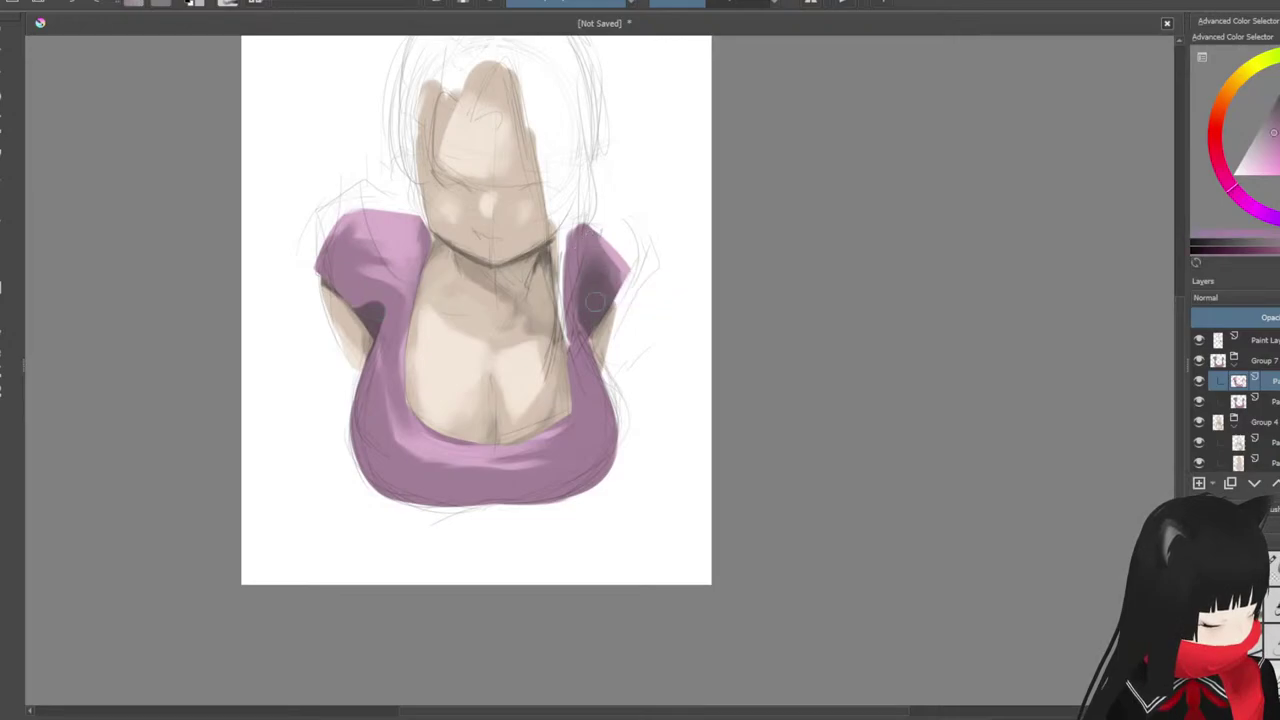
{"action": "left_click", "coordinate": [604, 279], "text": "ctrl"}
{"action": "left_click_drag", "start_coordinate": [594, 300], "coordinate": [586, 320]}
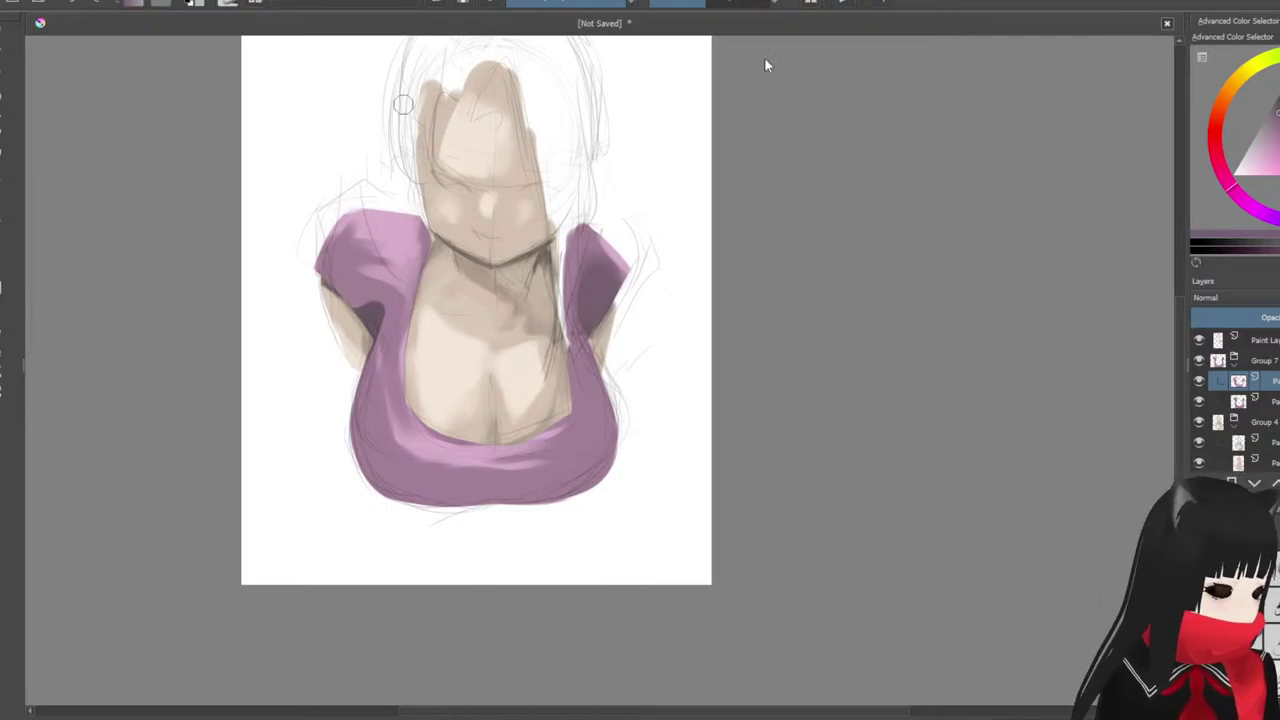
Step: Extend the dark shadow on the left sleeve's underside and blend its edge with sampled purples
{"action": "left_click_drag", "start_coordinate": [525, 149], "coordinate": [571, 151]}
{"action": "left_click_drag", "start_coordinate": [420, 317], "coordinate": [404, 303]}
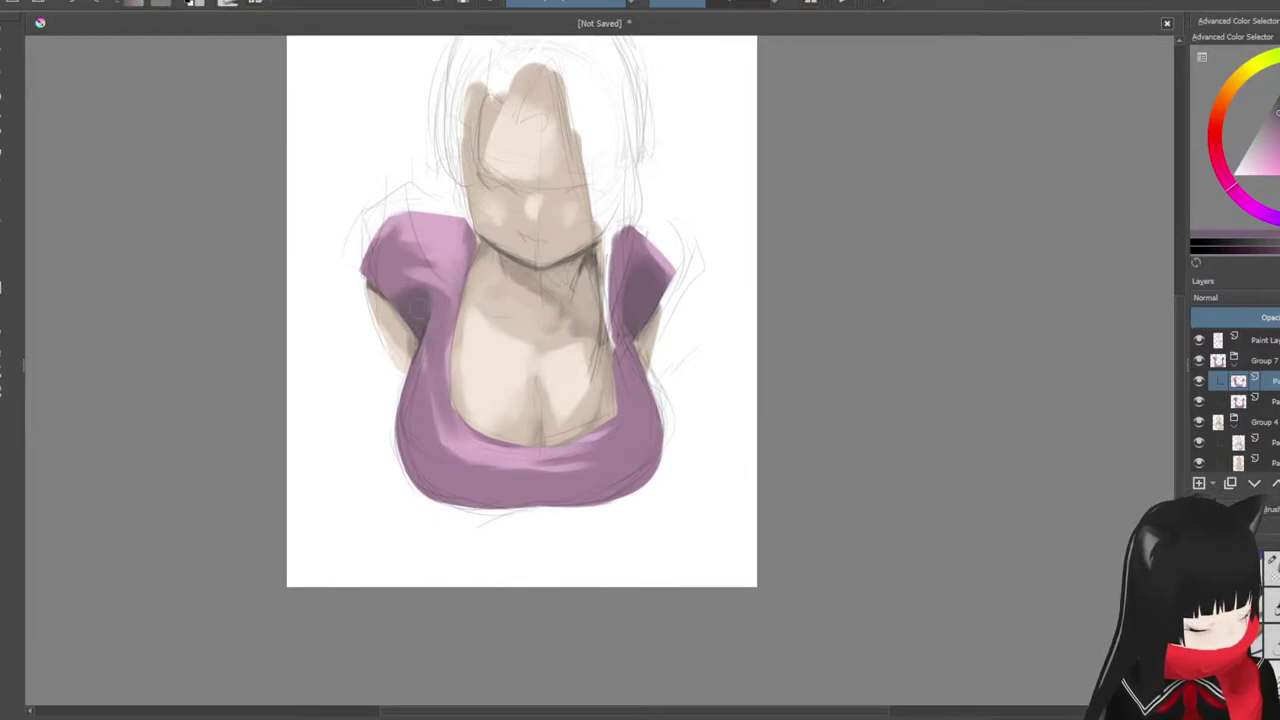
{"action": "left_click", "coordinate": [394, 274], "text": "ctrl"}
{"action": "left_click_drag", "start_coordinate": [413, 311], "coordinate": [418, 330]}
{"action": "left_click", "coordinate": [416, 305], "text": "ctrl"}
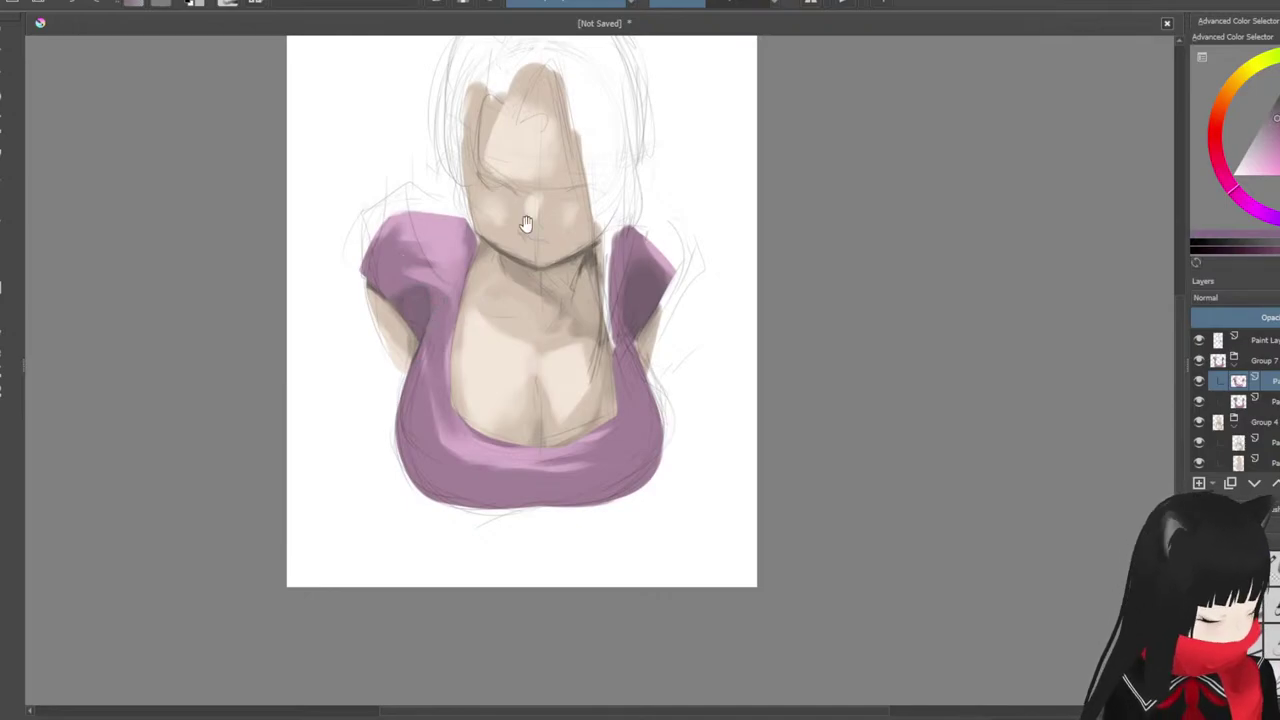
{"action": "left_click", "coordinate": [426, 286], "text": "ctrl"}
{"action": "left_click_drag", "start_coordinate": [425, 292], "coordinate": [430, 306]}
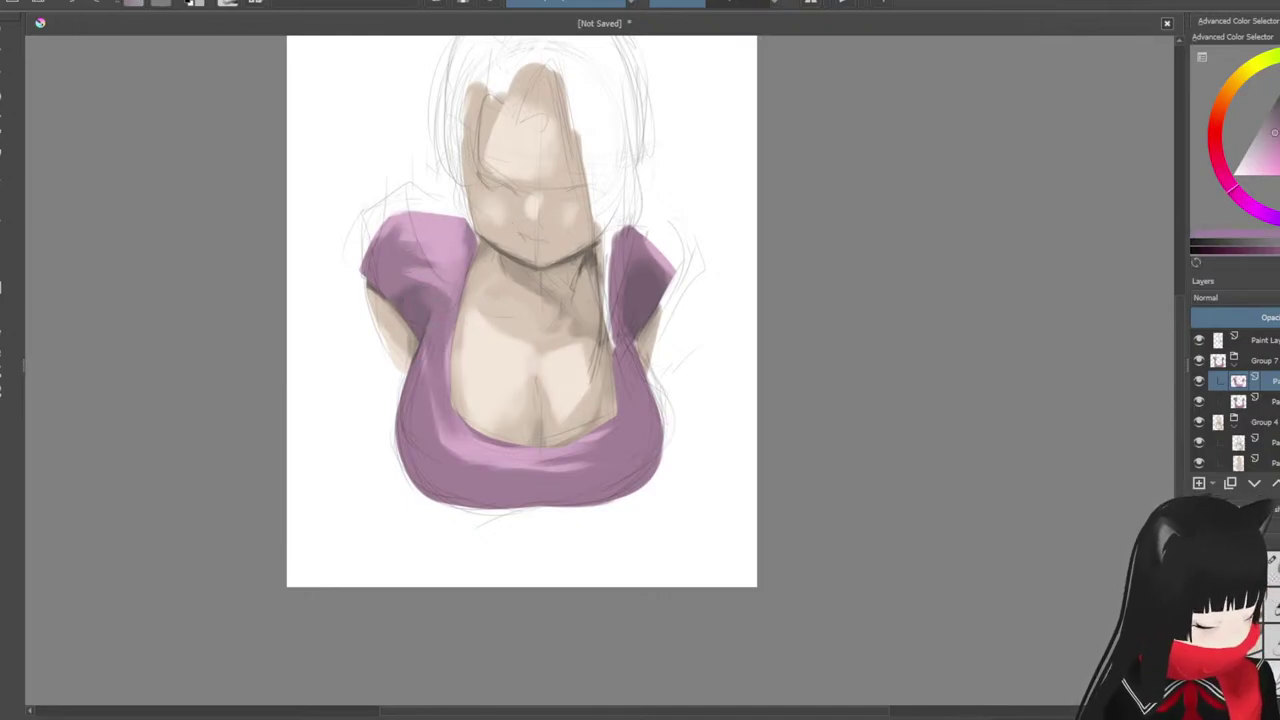
Step: Smooth the mid-tone and highlight transition on the upper left sleeve with sampled purples
{"action": "left_click", "coordinate": [405, 257], "text": "ctrl"}
{"action": "mouse_move", "coordinate": [401, 256]}
{"action": "left_mouse_down"}
{"action": "mouse_move", "coordinate": [436, 281]}
{"action": "mouse_move", "coordinate": [384, 233]}
{"action": "mouse_move", "coordinate": [440, 287]}
{"action": "left_mouse_up"}
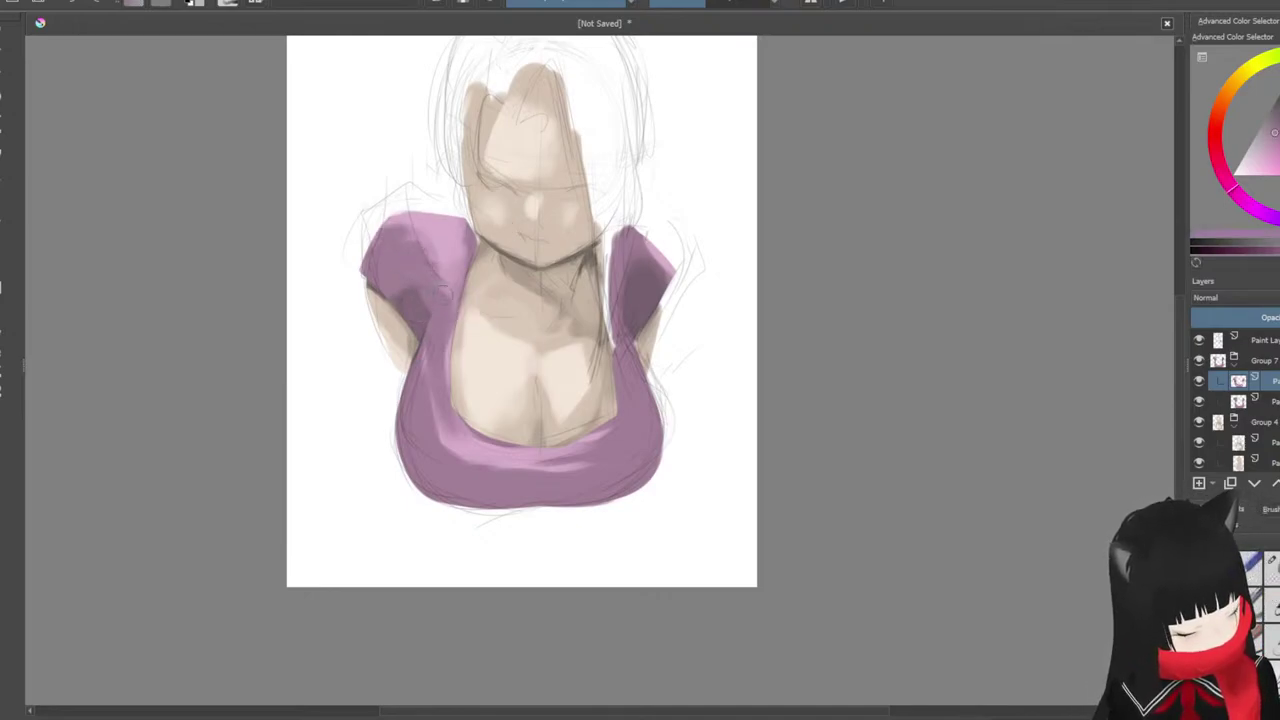
{"action": "left_click", "coordinate": [432, 236], "text": "ctrl"}
{"action": "mouse_move", "coordinate": [390, 244]}
{"action": "left_mouse_down"}
{"action": "mouse_move", "coordinate": [435, 276]}
{"action": "mouse_move", "coordinate": [392, 244]}
{"action": "left_mouse_up"}
{"action": "left_click", "coordinate": [401, 271], "text": "ctrl"}
{"action": "left_click", "coordinate": [388, 247], "text": "ctrl"}
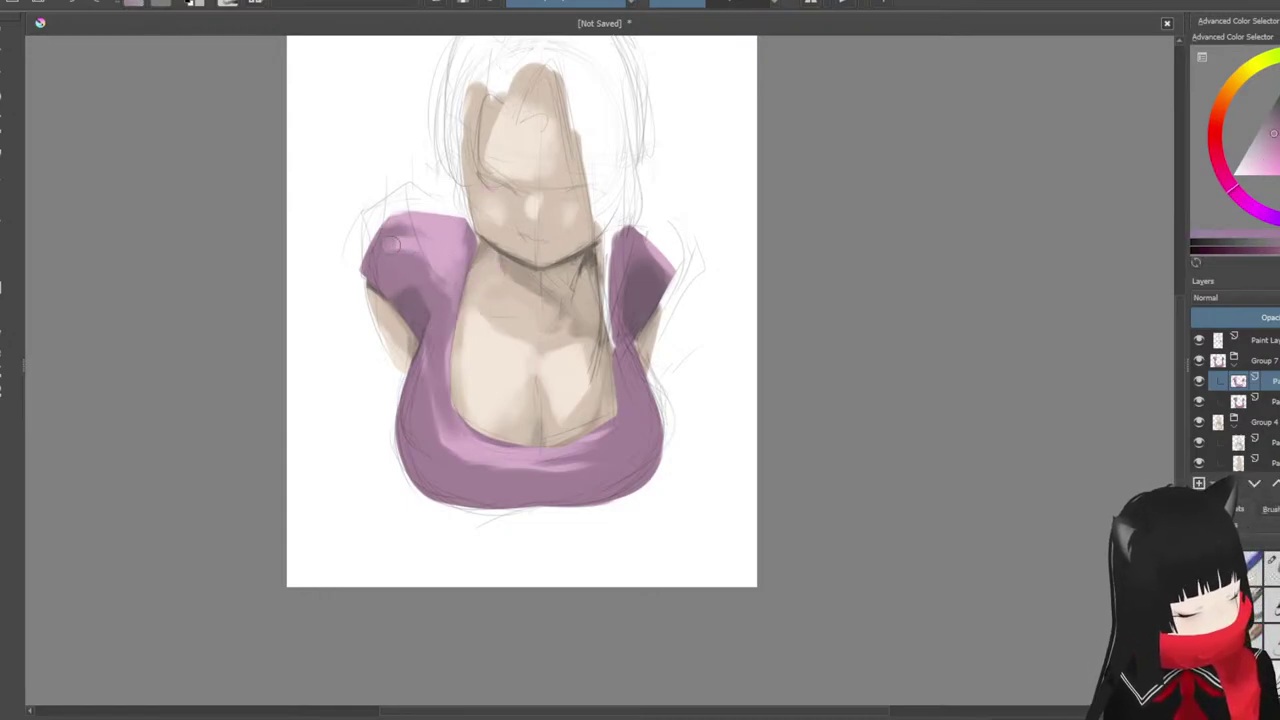
{"action": "scroll", "coordinate": [663, 166], "scroll_direction": "down", "scroll_amount": 2}
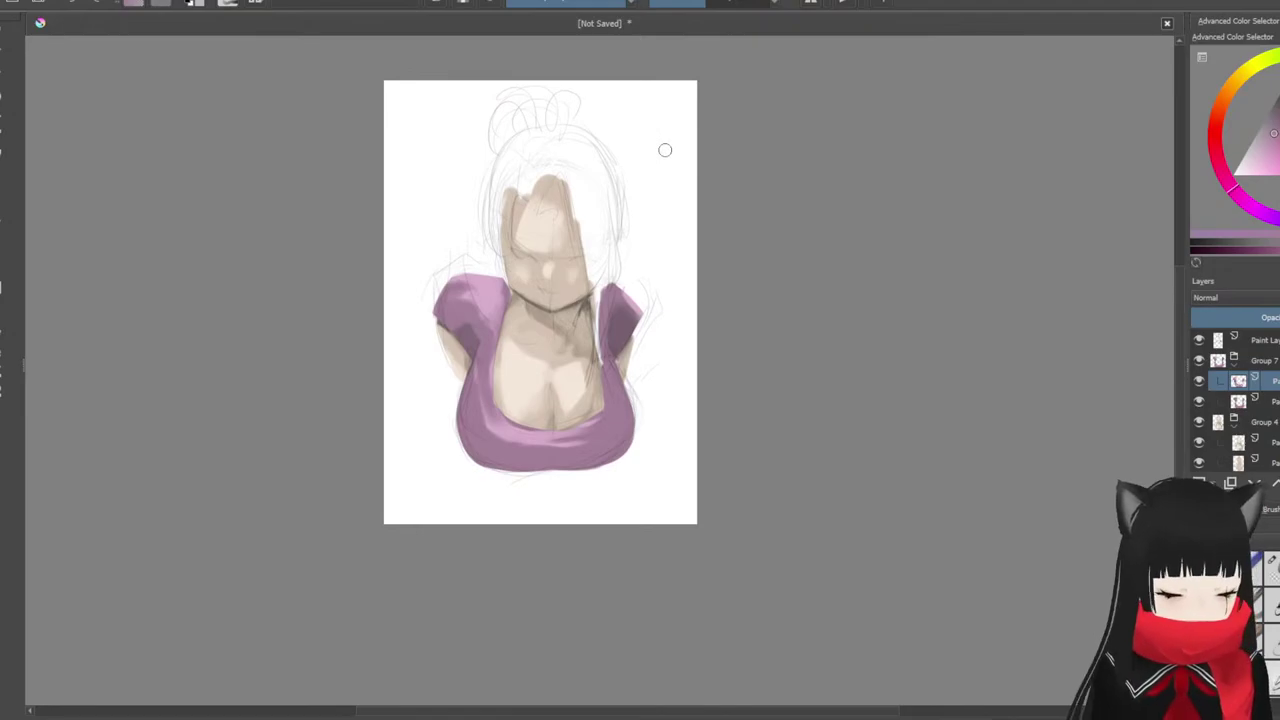
Step: Mirror the canvas view and broaden the highlight on the upper left sleeve with sampled light purples
{"action": "key", "text": "m"}
{"action": "scroll", "coordinate": [851, 194], "scroll_direction": "up", "scroll_amount": 2}
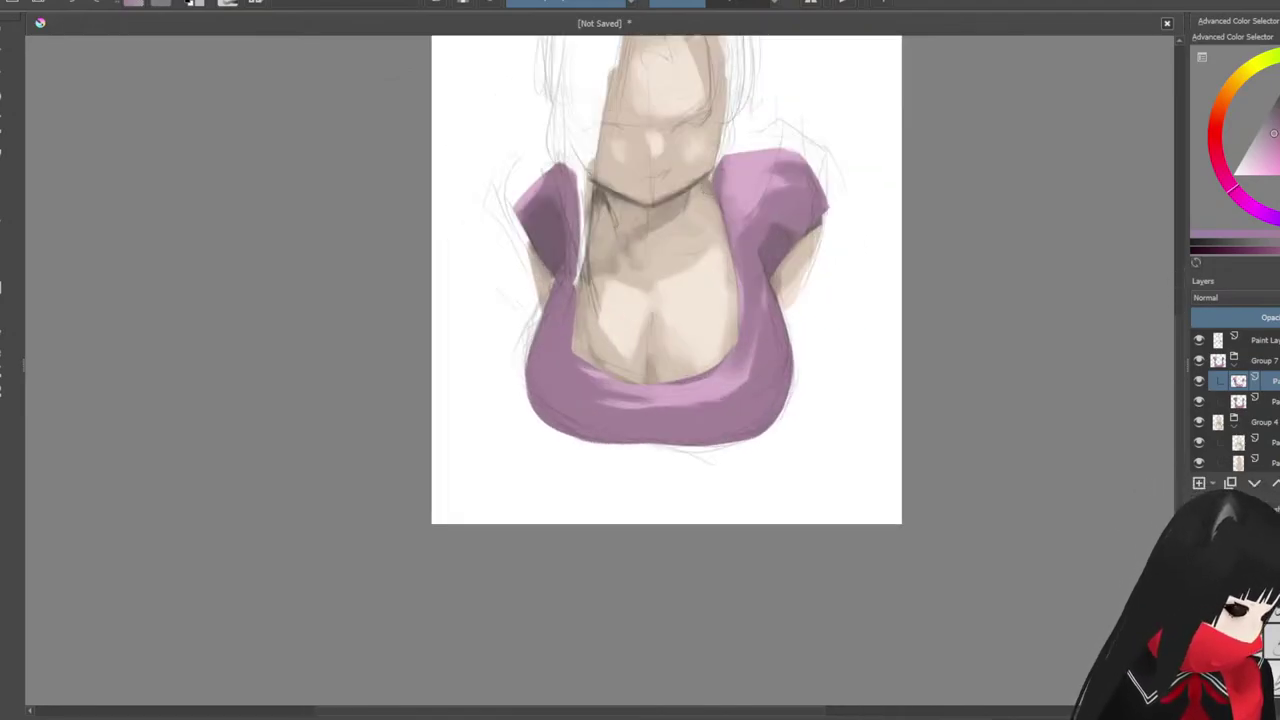
{"action": "left_click", "coordinate": [757, 162], "text": "ctrl"}
{"action": "left_click", "coordinate": [754, 165], "text": "ctrl"}
{"action": "mouse_move", "coordinate": [771, 152]}
{"action": "left_mouse_down"}
{"action": "mouse_move", "coordinate": [791, 178]}
{"action": "mouse_move", "coordinate": [840, 179]}
{"action": "mouse_move", "coordinate": [752, 214]}
{"action": "left_mouse_up"}
{"action": "left_click", "coordinate": [798, 196], "text": "ctrl"}
{"action": "left_click", "coordinate": [747, 165], "text": "ctrl"}
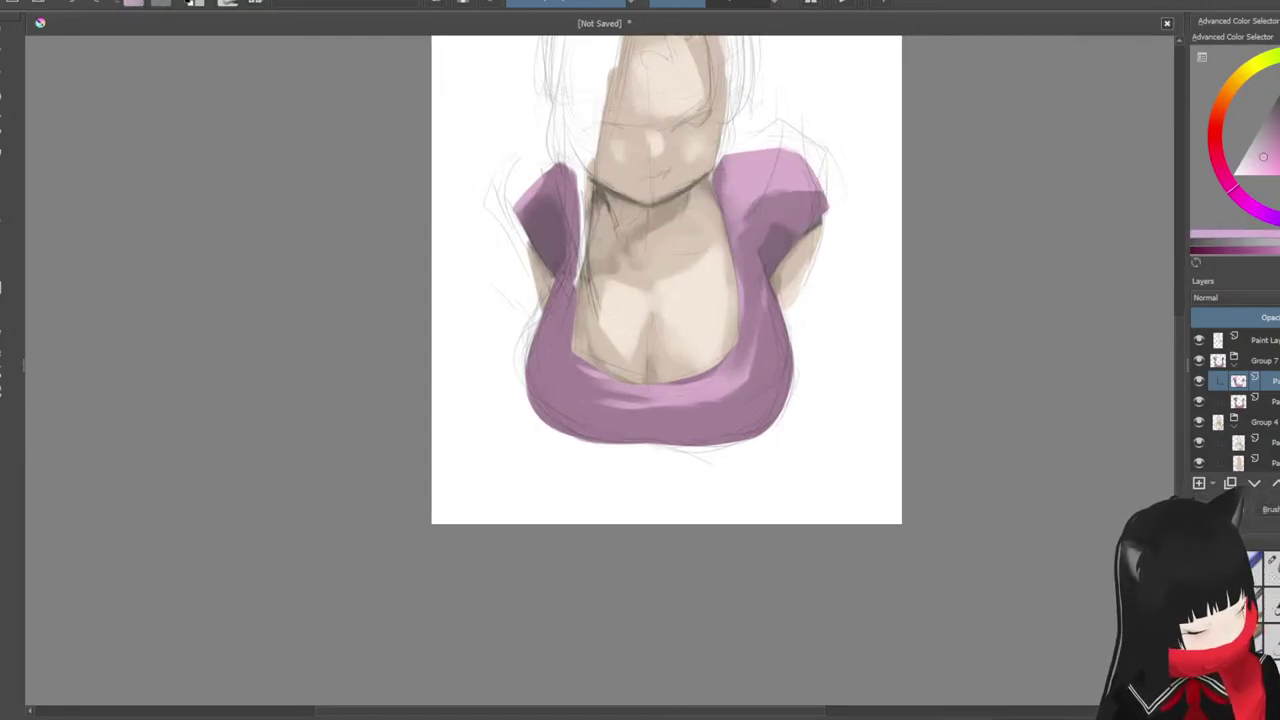
{"action": "left_click_drag", "start_coordinate": [723, 162], "coordinate": [733, 183]}
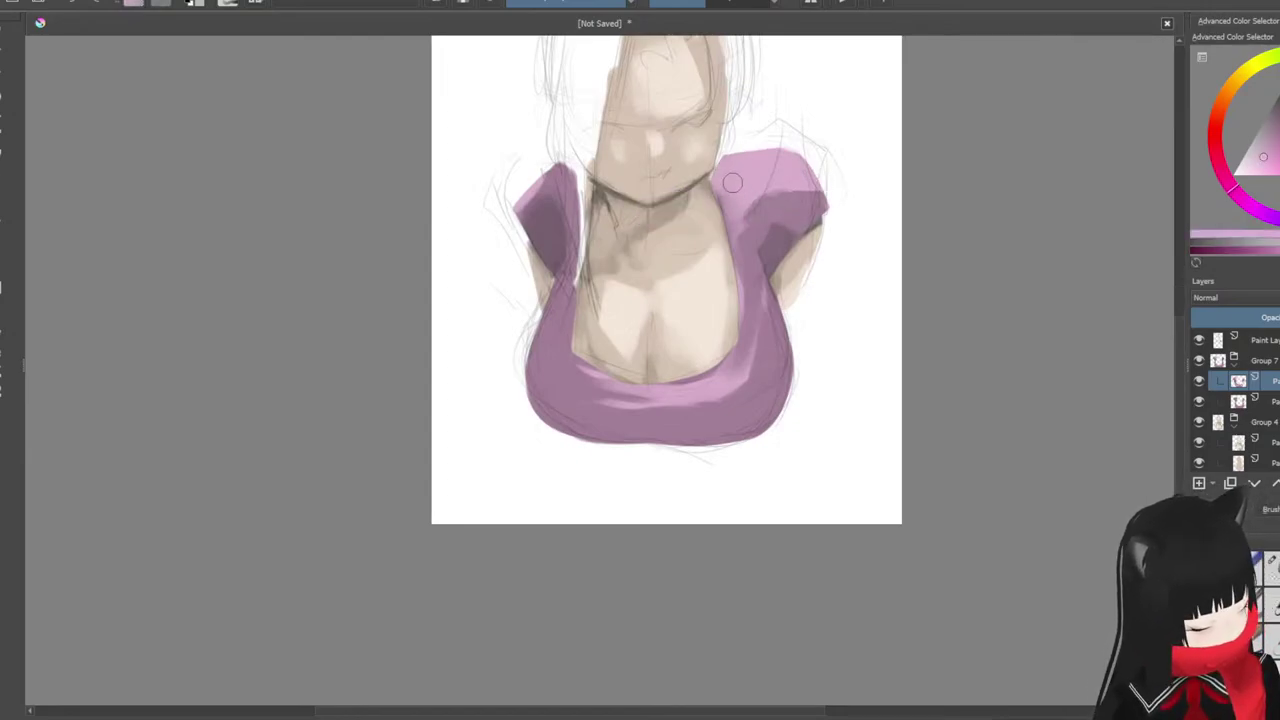
Step: Define the left sleeve's inner edge with a sampled mid purple and flip the view back
{"action": "left_click", "coordinate": [773, 217], "text": "ctrl"}
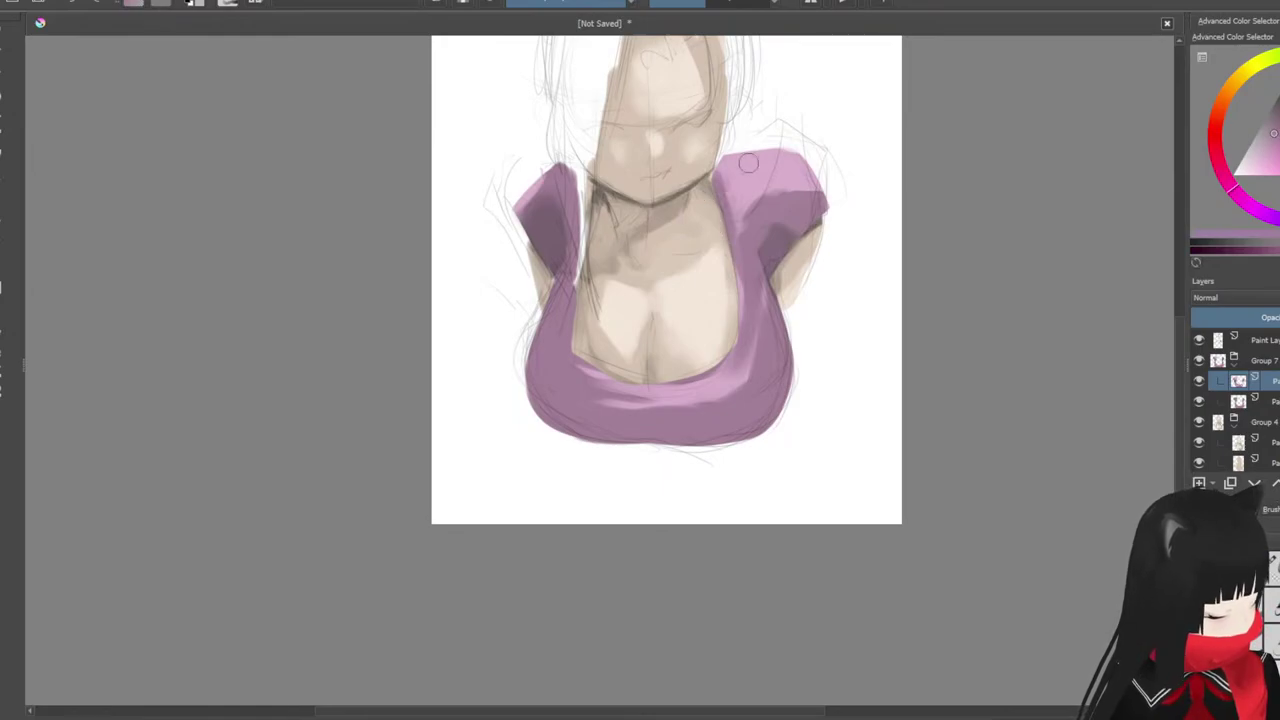
{"action": "left_click_drag", "start_coordinate": [794, 284], "coordinate": [767, 289]}
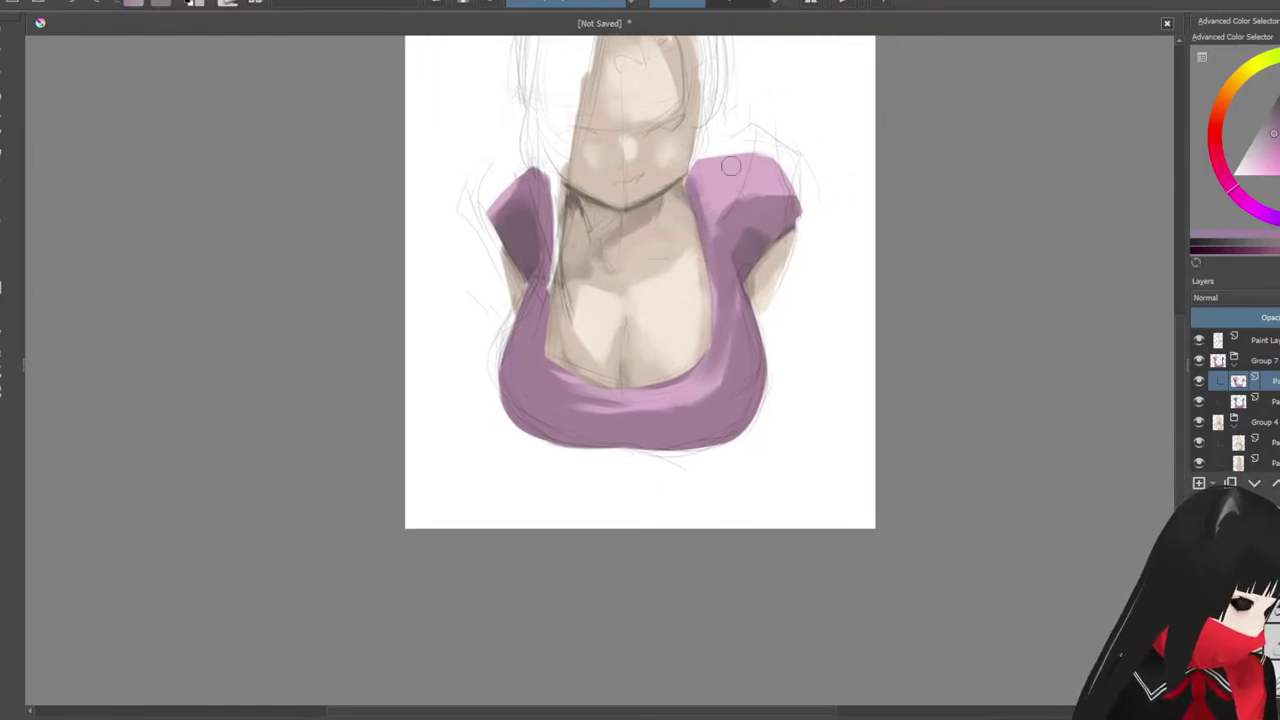
{"action": "left_click_drag", "start_coordinate": [830, 164], "coordinate": [810, 241]}
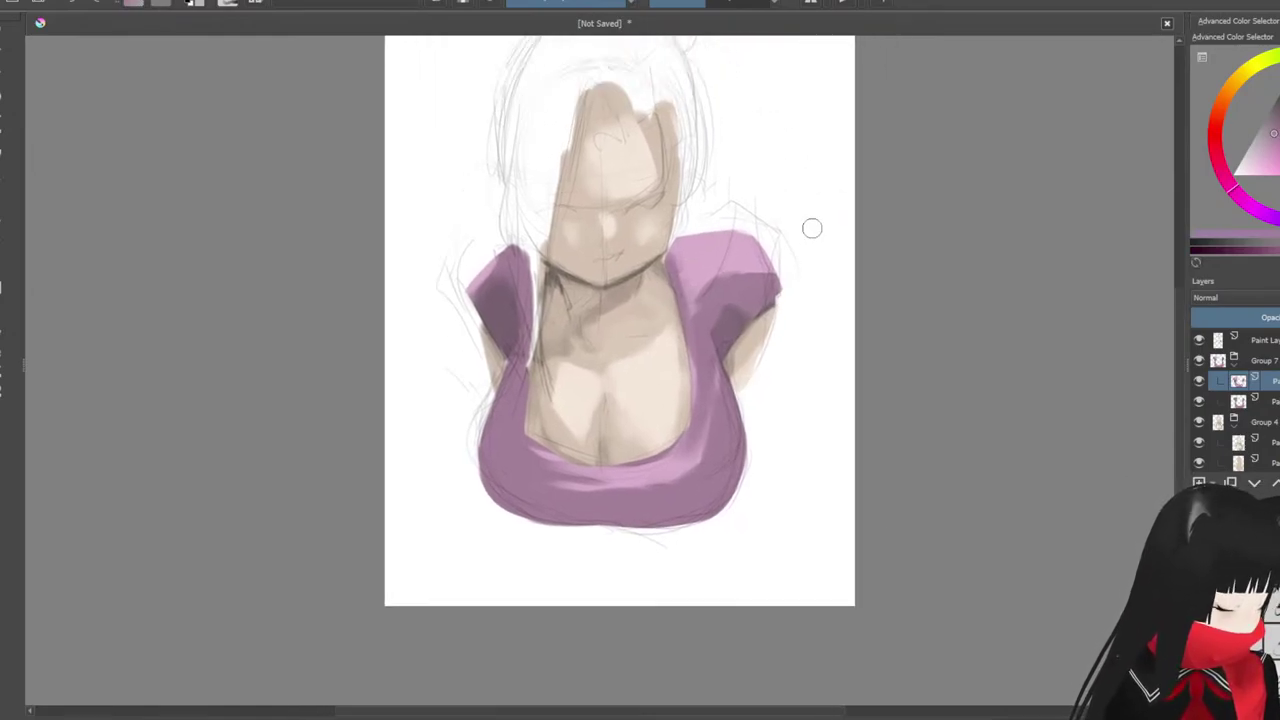
{"action": "key", "text": "m"}
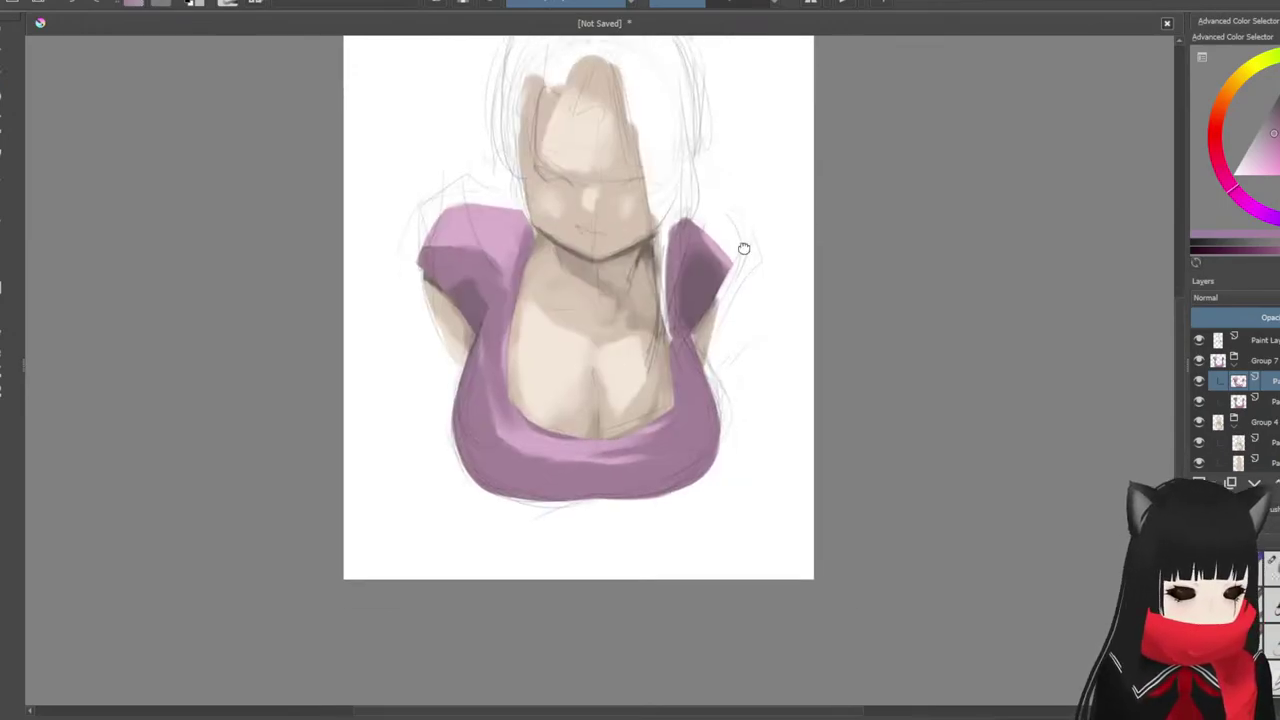
{"action": "left_click_drag", "start_coordinate": [747, 285], "coordinate": [742, 274]}
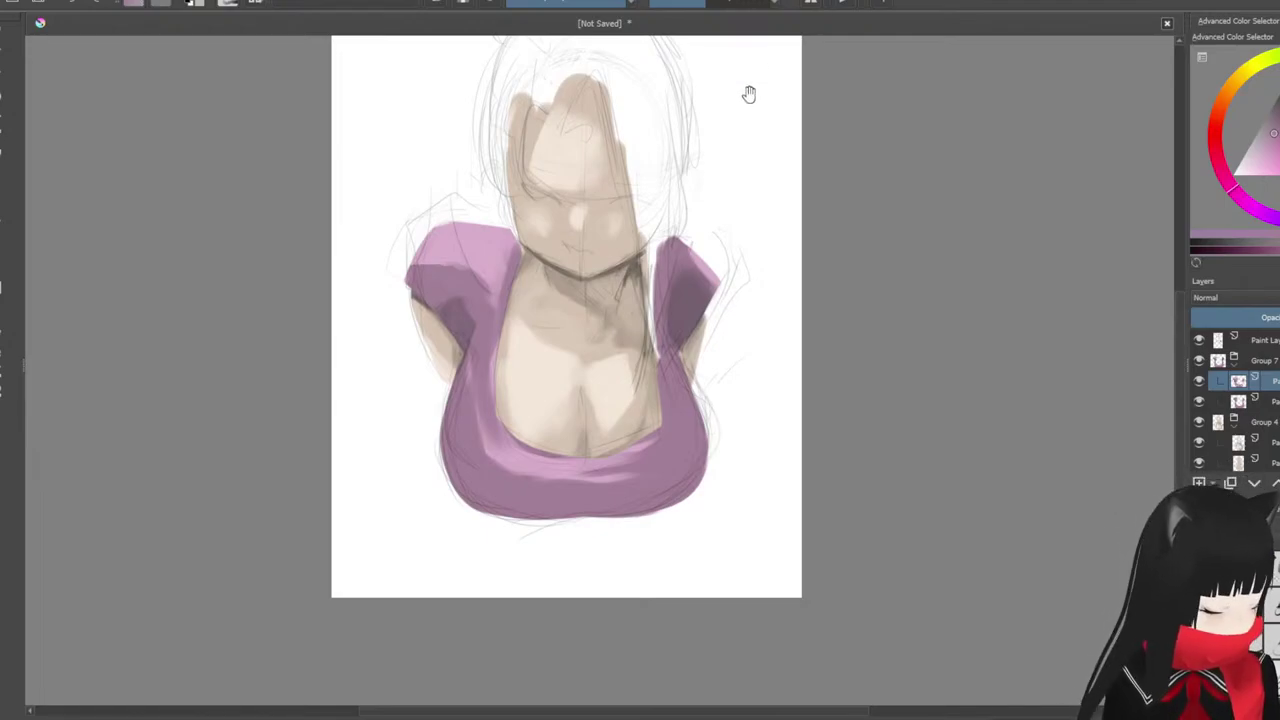
Step: Extend the light purple highlight over the left sleeve's outer edge and centre
{"action": "left_click_drag", "start_coordinate": [749, 94], "coordinate": [745, 99]}
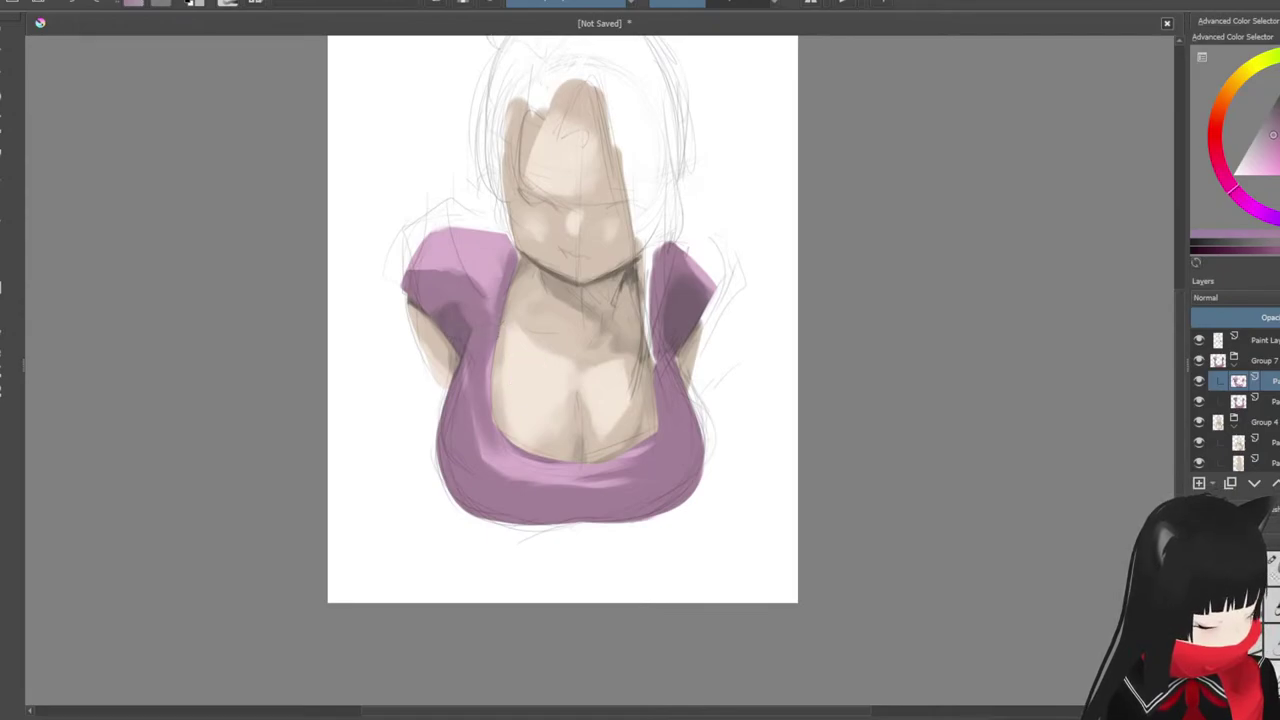
{"action": "left_click", "coordinate": [440, 261], "text": "ctrl"}
{"action": "left_click_drag", "start_coordinate": [423, 273], "coordinate": [404, 288]}
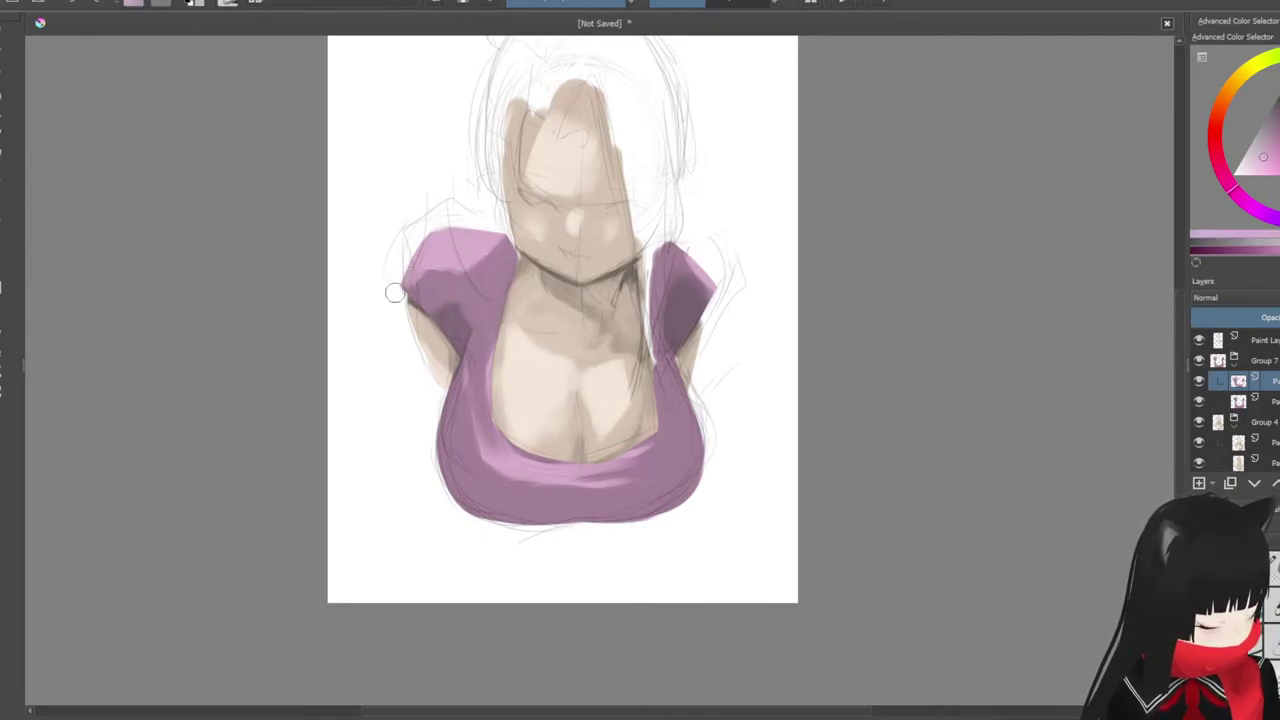
{"action": "mouse_move", "coordinate": [463, 250]}
{"action": "left_mouse_down"}
{"action": "mouse_move", "coordinate": [428, 270]}
{"action": "mouse_move", "coordinate": [482, 264]}
{"action": "left_mouse_up"}
{"action": "left_click_drag", "start_coordinate": [515, 170], "coordinate": [513, 154]}
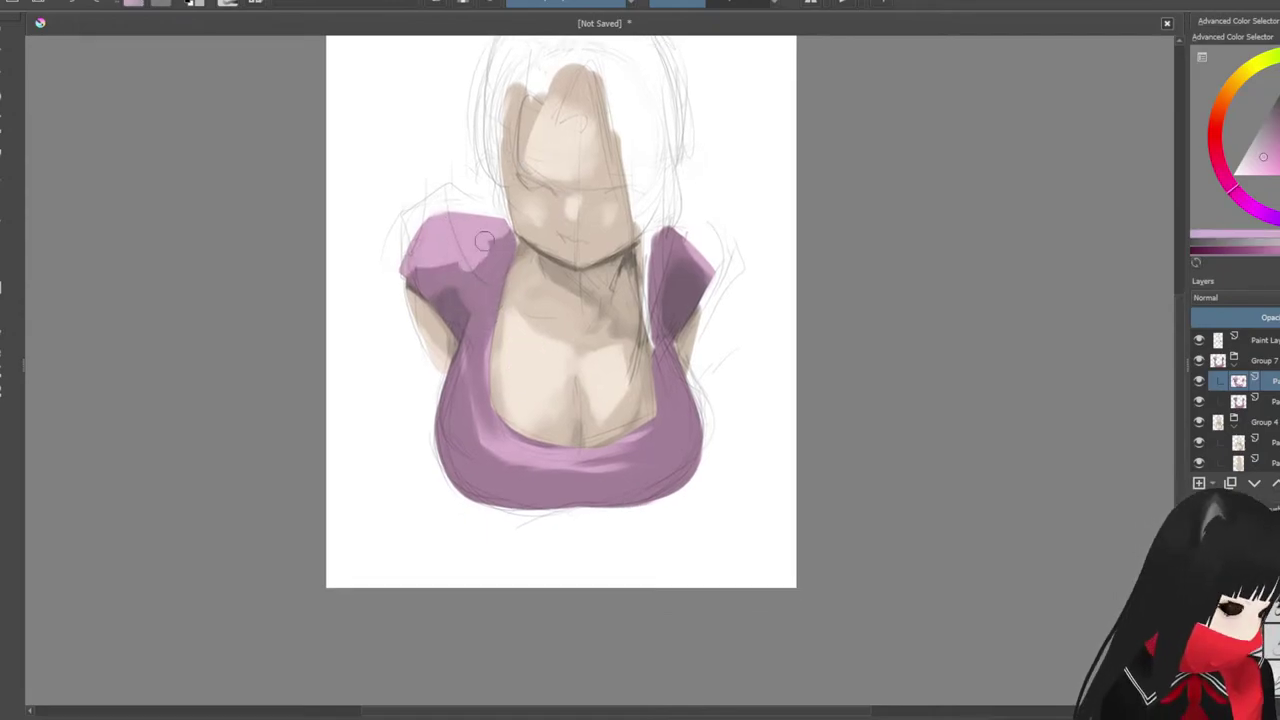
Step: Blend the fold along the left sleeve's inner side with sampled light and mid purples
{"action": "left_click", "coordinate": [513, 233], "text": "ctrl"}
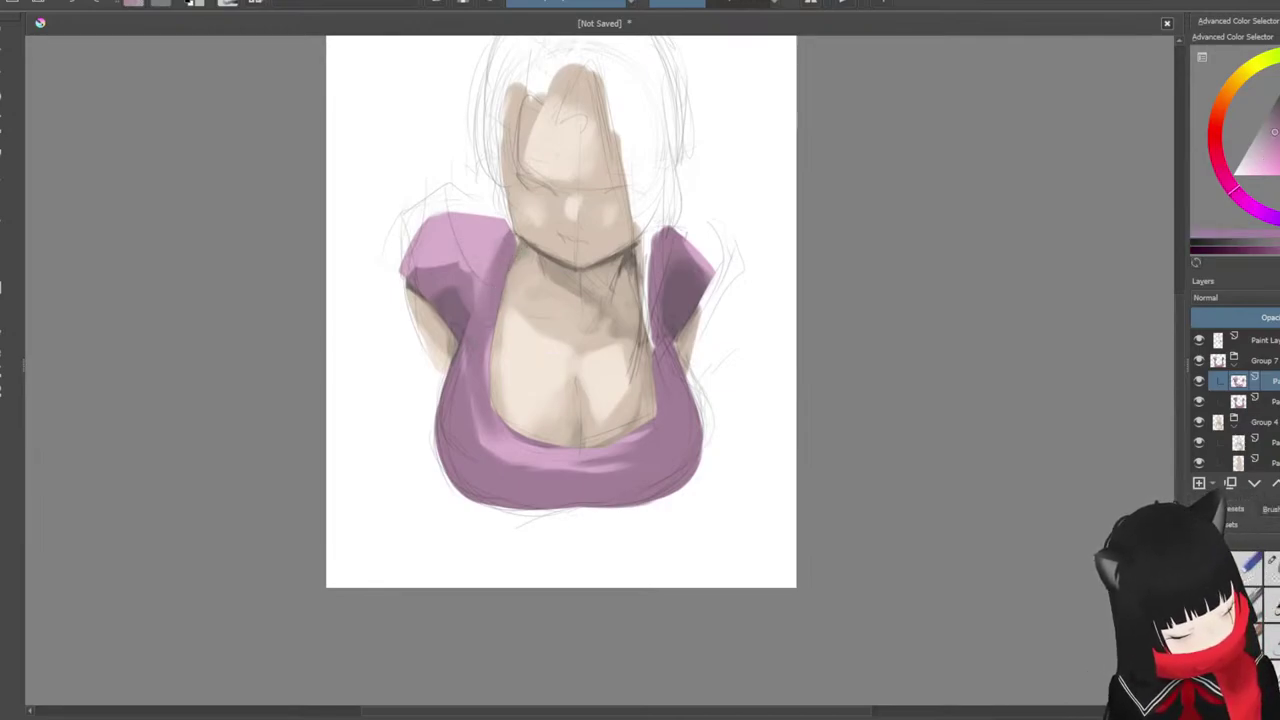
{"action": "left_click", "coordinate": [510, 217], "text": "ctrl"}
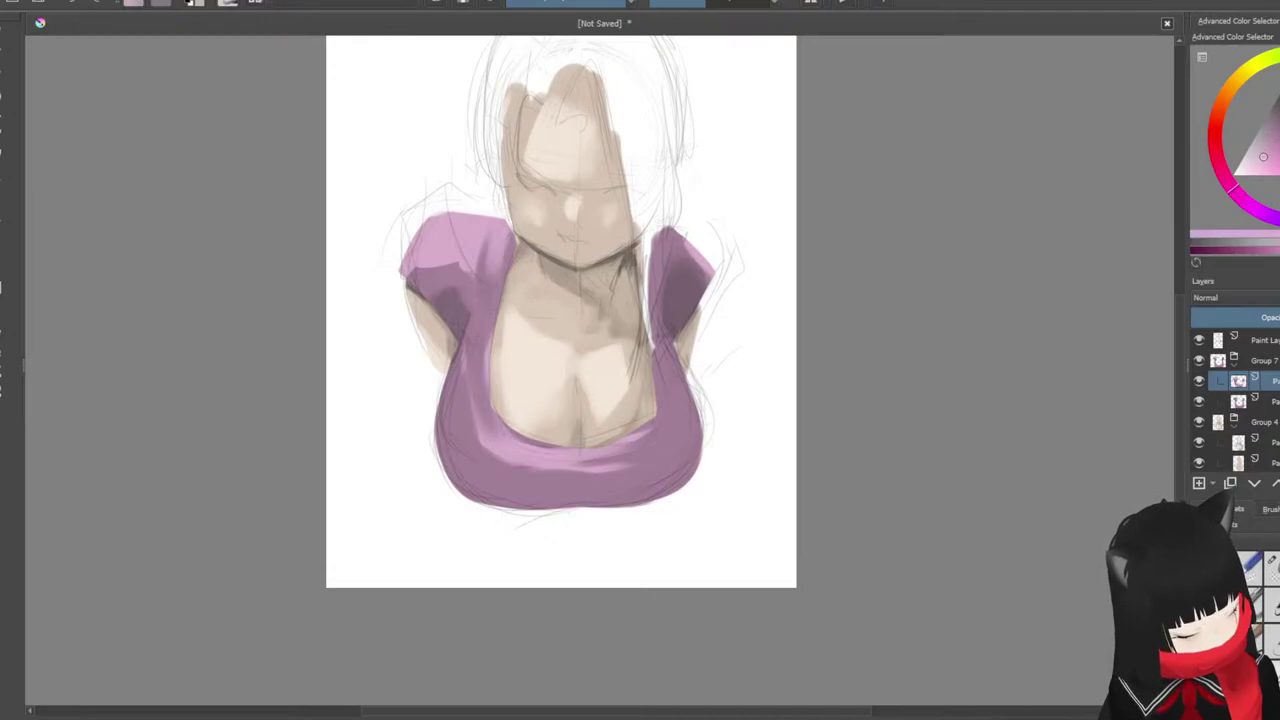
{"action": "left_click", "coordinate": [513, 226], "text": "ctrl"}
{"action": "left_click", "coordinate": [502, 223], "text": "ctrl"}
{"action": "left_click_drag", "start_coordinate": [502, 223], "coordinate": [488, 274]}
{"action": "left_click", "coordinate": [486, 307], "text": "ctrl"}
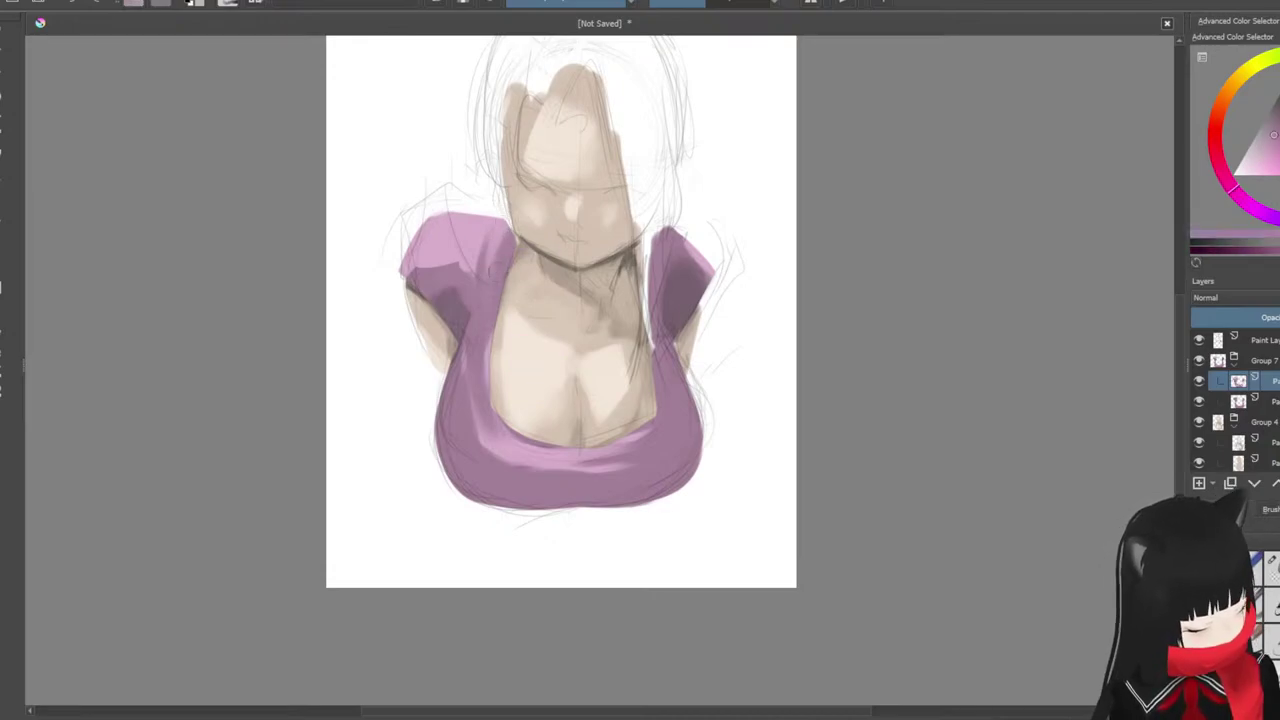
{"action": "left_click", "coordinate": [478, 222], "text": "ctrl"}
{"action": "left_click", "coordinate": [478, 275], "text": "ctrl"}
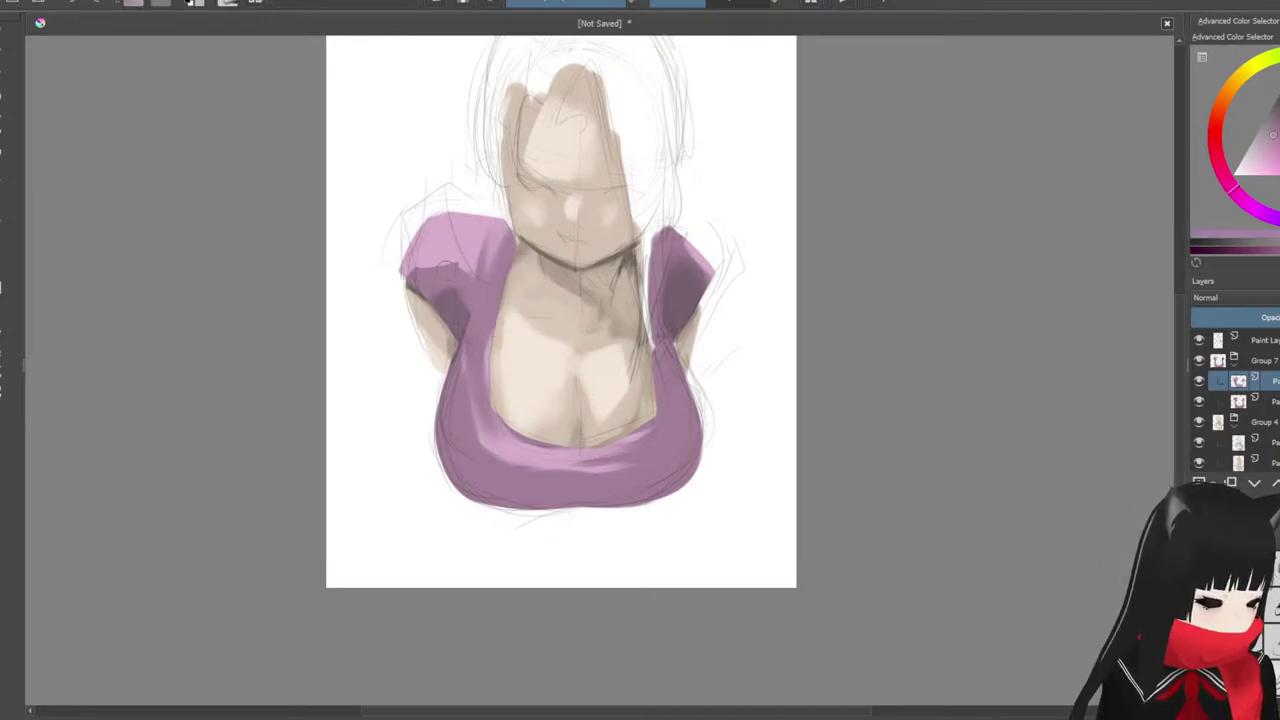
Step: Soften the shadow edge on the right sleeve with a sampled purple
{"action": "left_click_drag", "start_coordinate": [691, 207], "coordinate": [698, 288]}
{"action": "left_click", "coordinate": [627, 234], "text": "ctrl"}
{"action": "mouse_move", "coordinate": [687, 180]}
{"action": "left_mouse_down"}
{"action": "mouse_move", "coordinate": [683, 134]}
{"action": "mouse_move", "coordinate": [670, 148]}
{"action": "left_mouse_up"}
Step: Shade the bodice's lower right side with a sampled dark purple and blend it into the mid-tone
{"action": "left_click", "coordinate": [662, 263], "text": "ctrl"}
{"action": "mouse_move", "coordinate": [679, 420]}
{"action": "left_mouse_down"}
{"action": "mouse_move", "coordinate": [671, 447]}
{"action": "mouse_move", "coordinate": [611, 468]}
{"action": "left_mouse_up"}
{"action": "left_click_drag", "start_coordinate": [531, 476], "coordinate": [543, 474]}
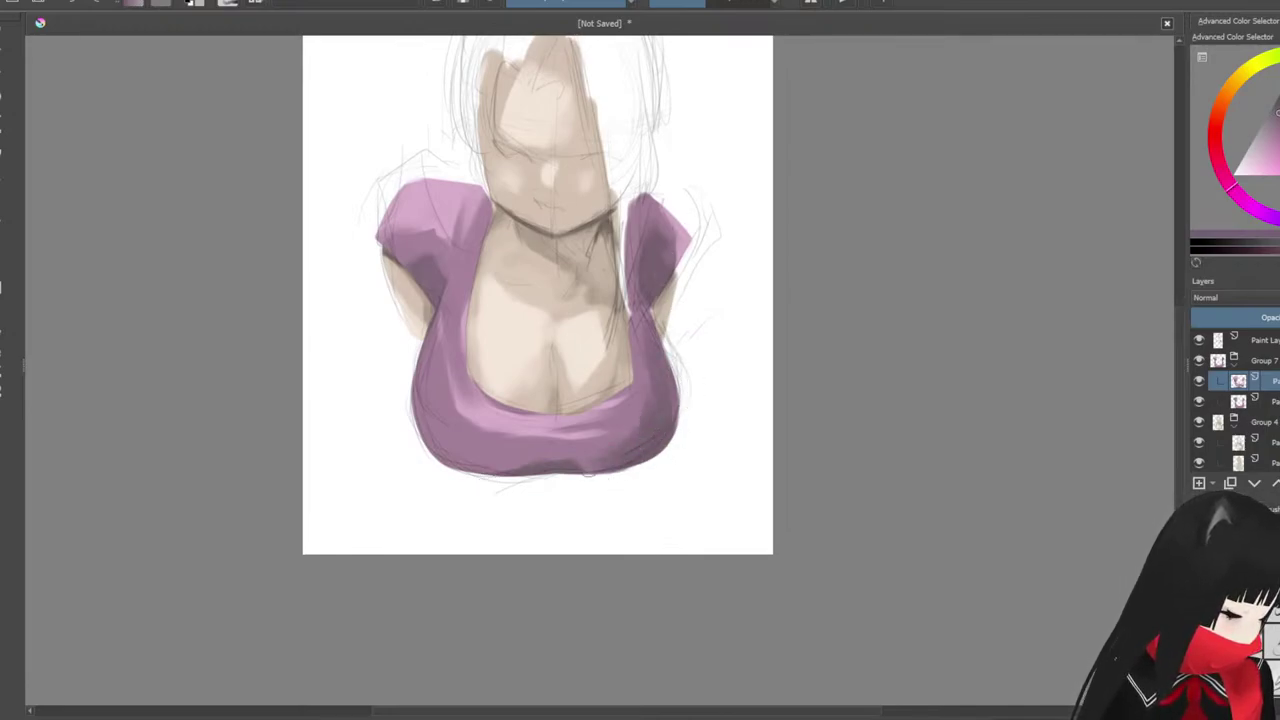
{"action": "left_click_drag", "start_coordinate": [647, 402], "coordinate": [660, 358]}
{"action": "left_click", "coordinate": [640, 428], "text": "ctrl"}
{"action": "left_click_drag", "start_coordinate": [630, 453], "coordinate": [642, 444]}
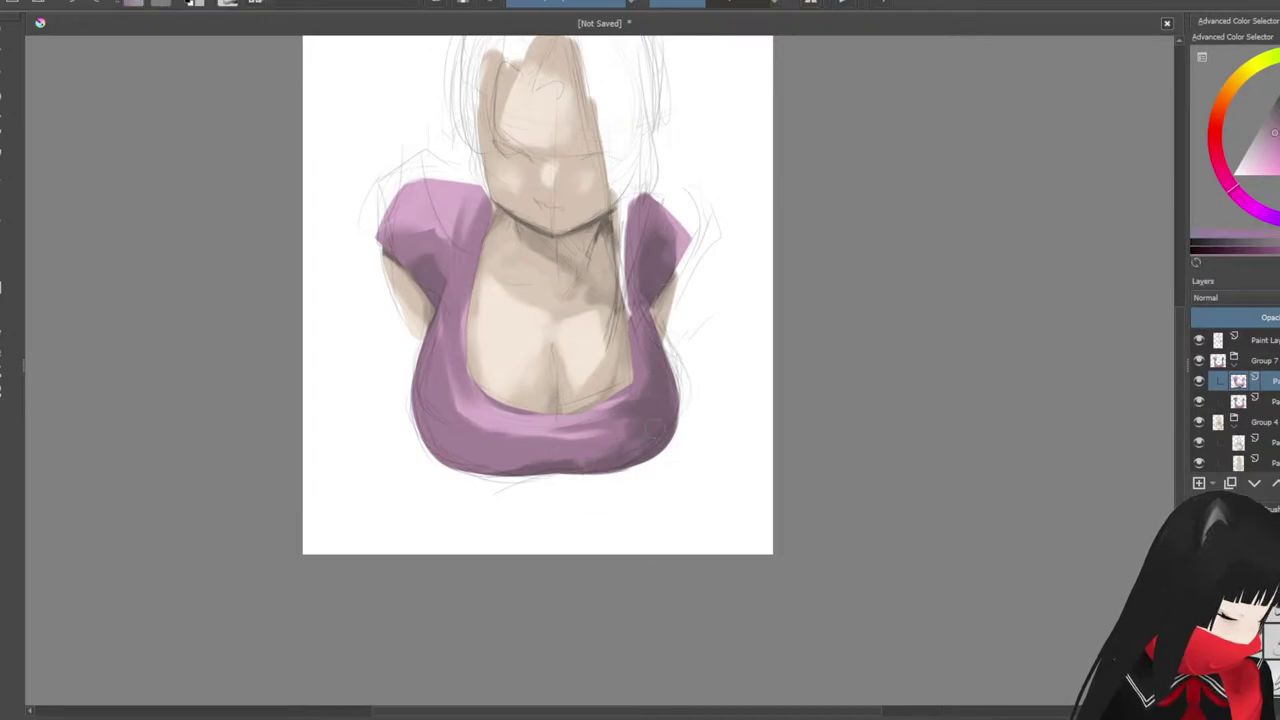
{"action": "left_click", "coordinate": [659, 437], "text": "ctrl"}
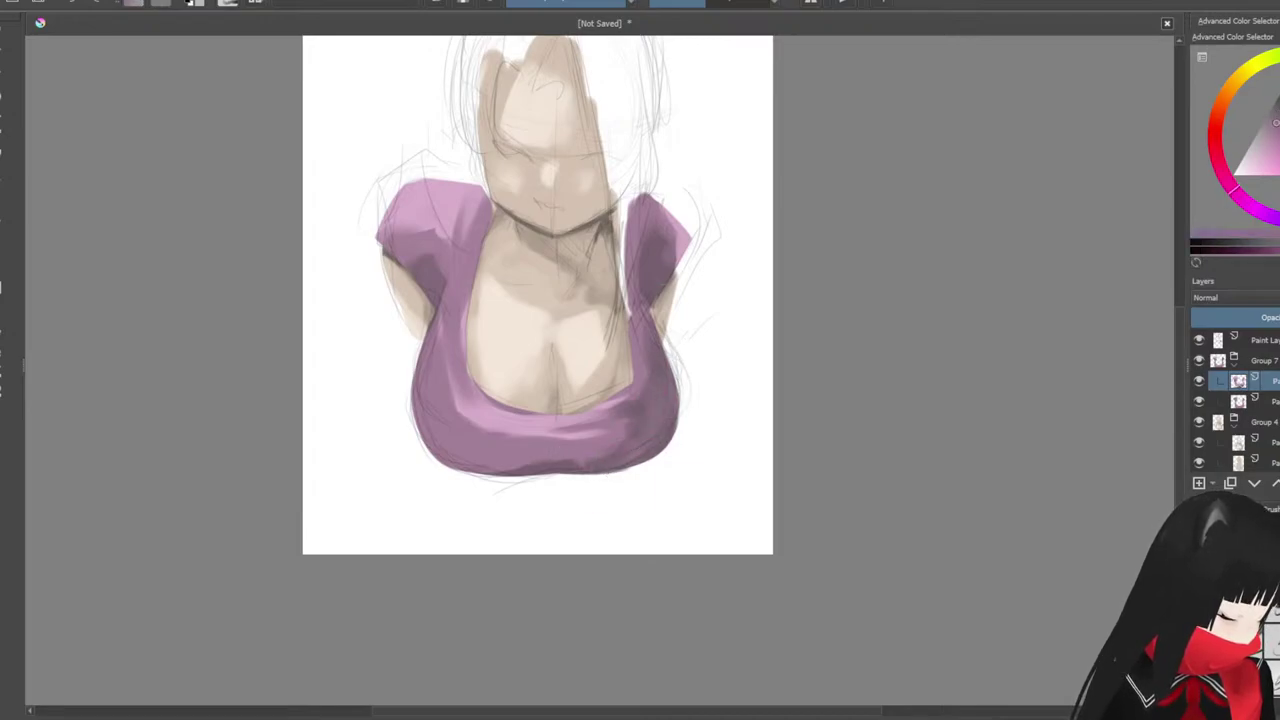
Step: Extend the dark purple shadow along the bodice's bottom edge and check the painting with the sketch layer briefly hidden
{"action": "left_click", "coordinate": [560, 458], "text": "ctrl"}
{"action": "left_click", "coordinate": [555, 462], "text": "ctrl"}
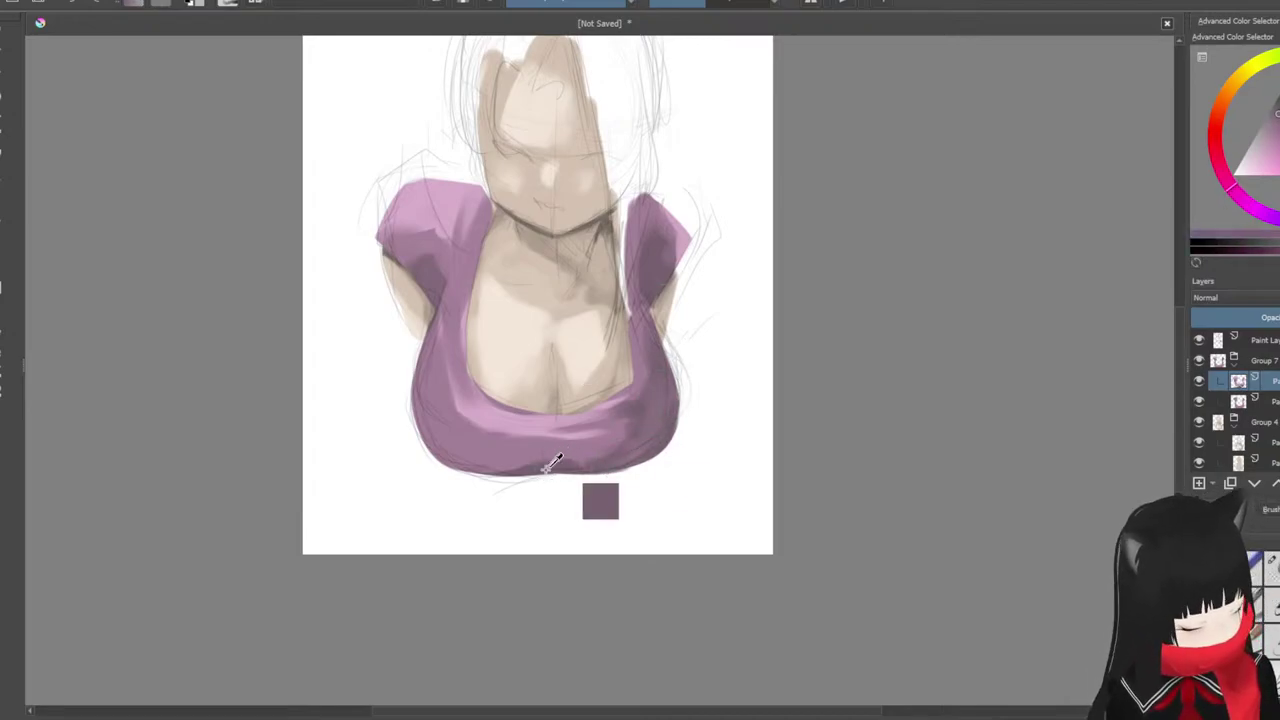
{"action": "left_click_drag", "start_coordinate": [540, 456], "coordinate": [506, 470]}
{"action": "left_click_drag", "start_coordinate": [596, 511], "coordinate": [570, 545]}
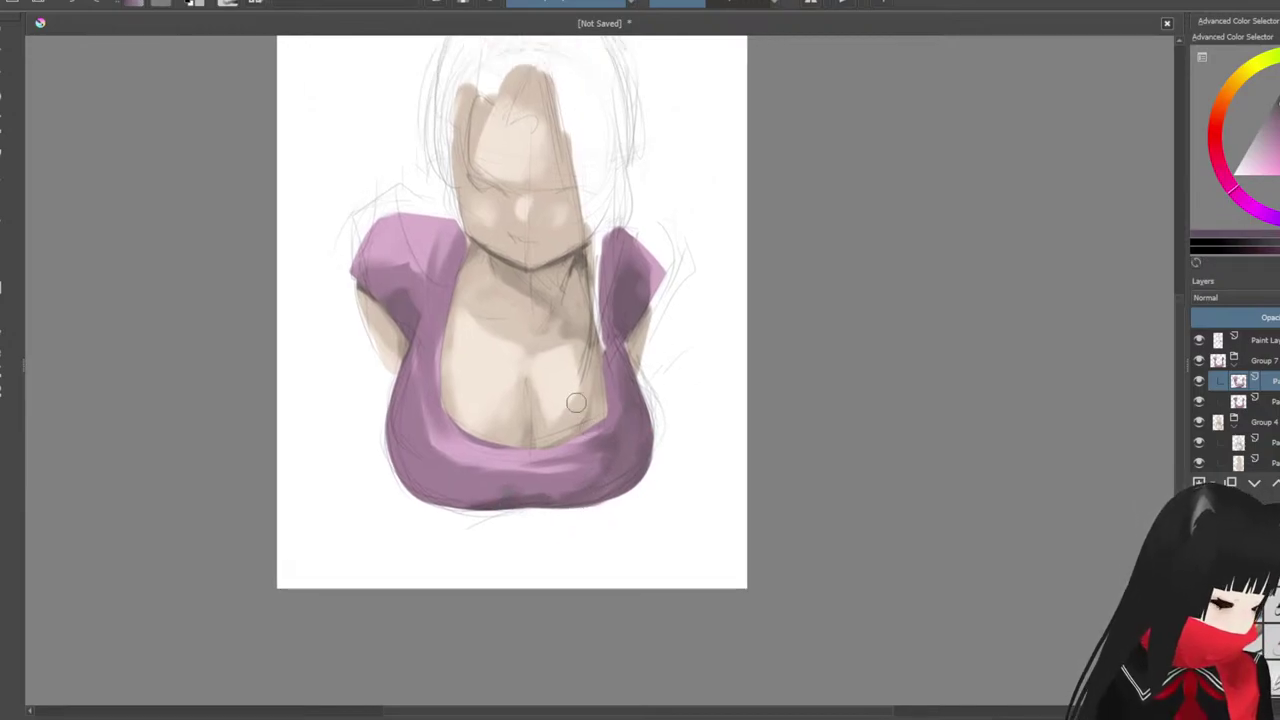
{"action": "left_click", "coordinate": [1200, 343]}
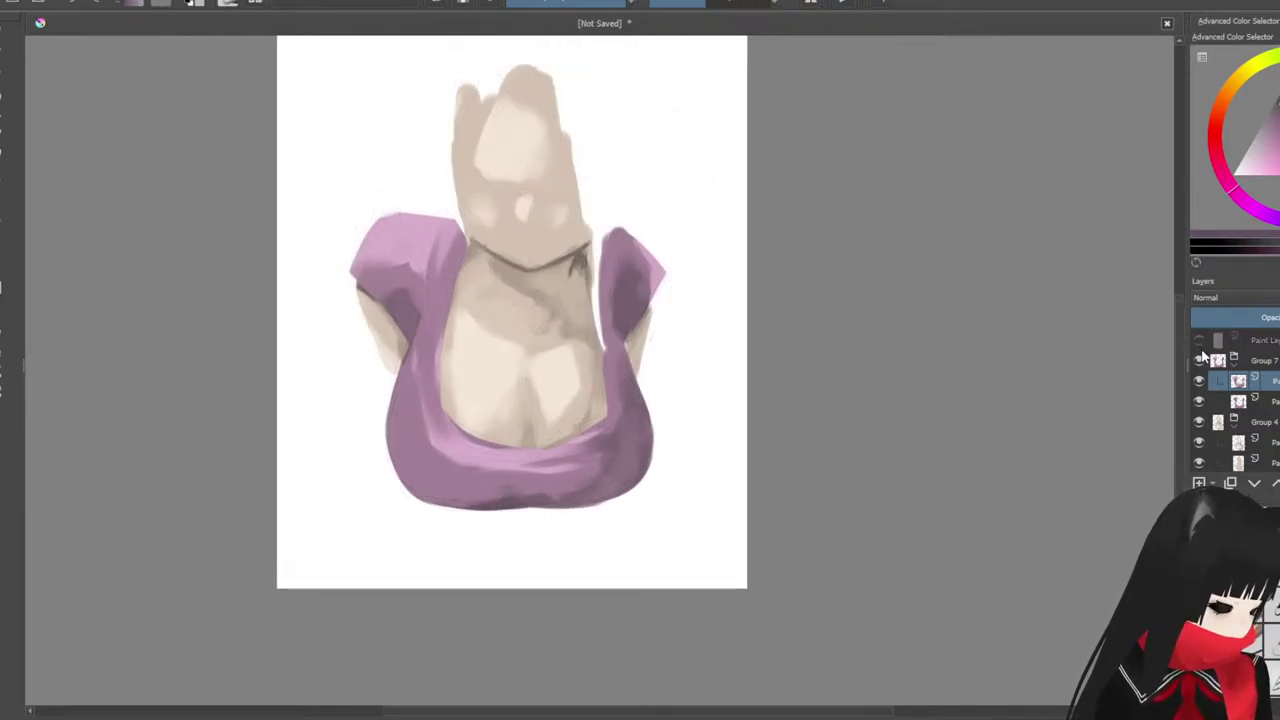
{"action": "left_click", "coordinate": [1200, 343]}
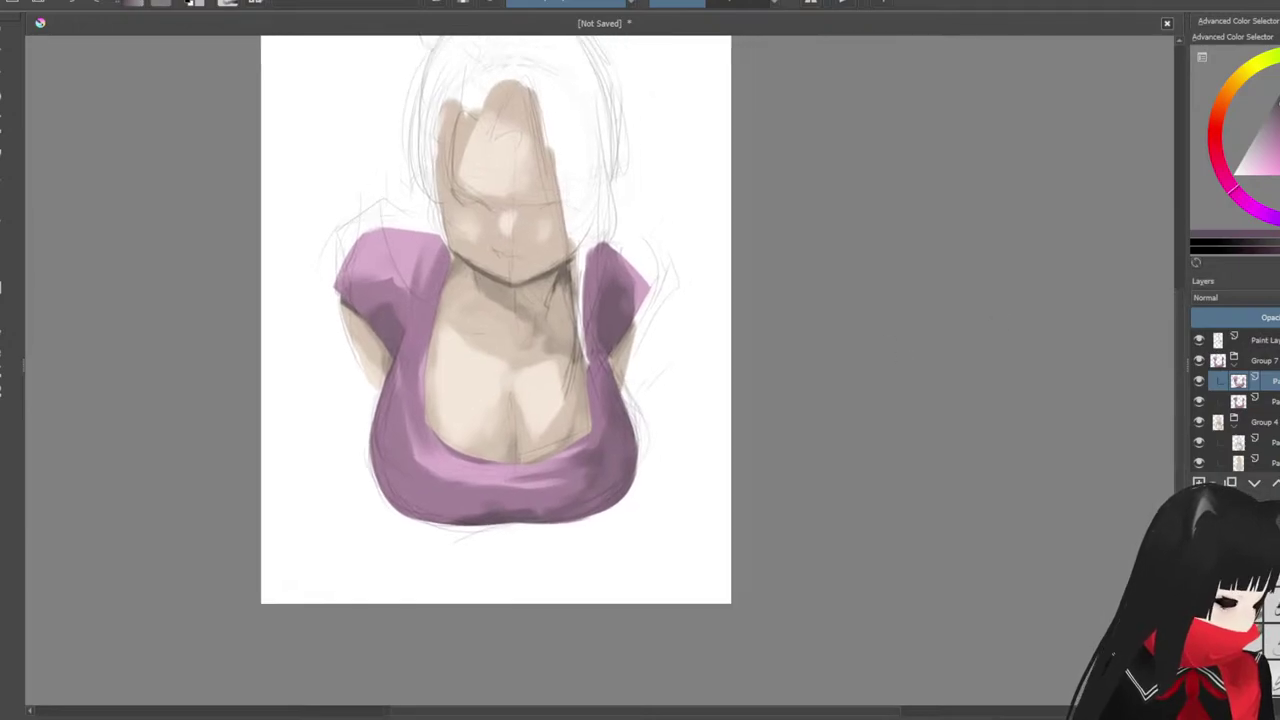
Step: Sample the dark brown shadow colour beside the jaw for painting the facial features
{"action": "scroll", "coordinate": [863, 246], "scroll_direction": "up", "scroll_amount": 3}
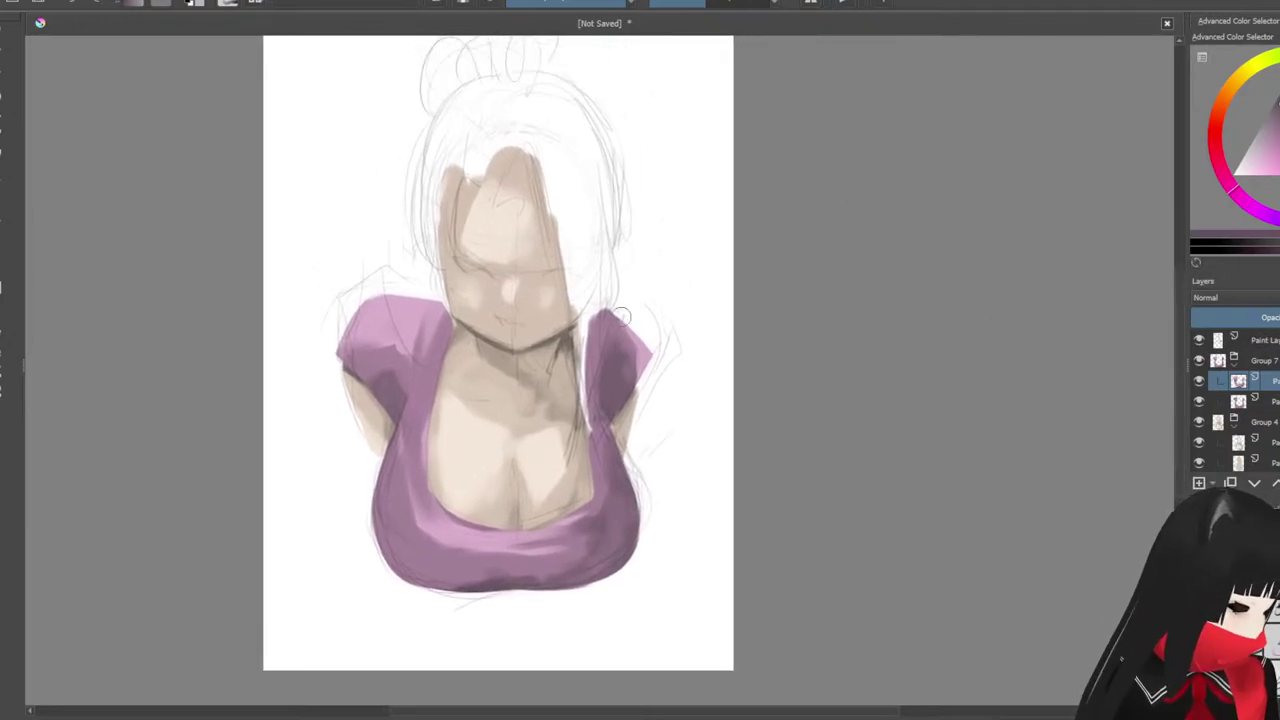
{"action": "key", "text": "ctrl+plus"}
{"action": "left_click_drag", "start_coordinate": [571, 215], "coordinate": [601, 261]}
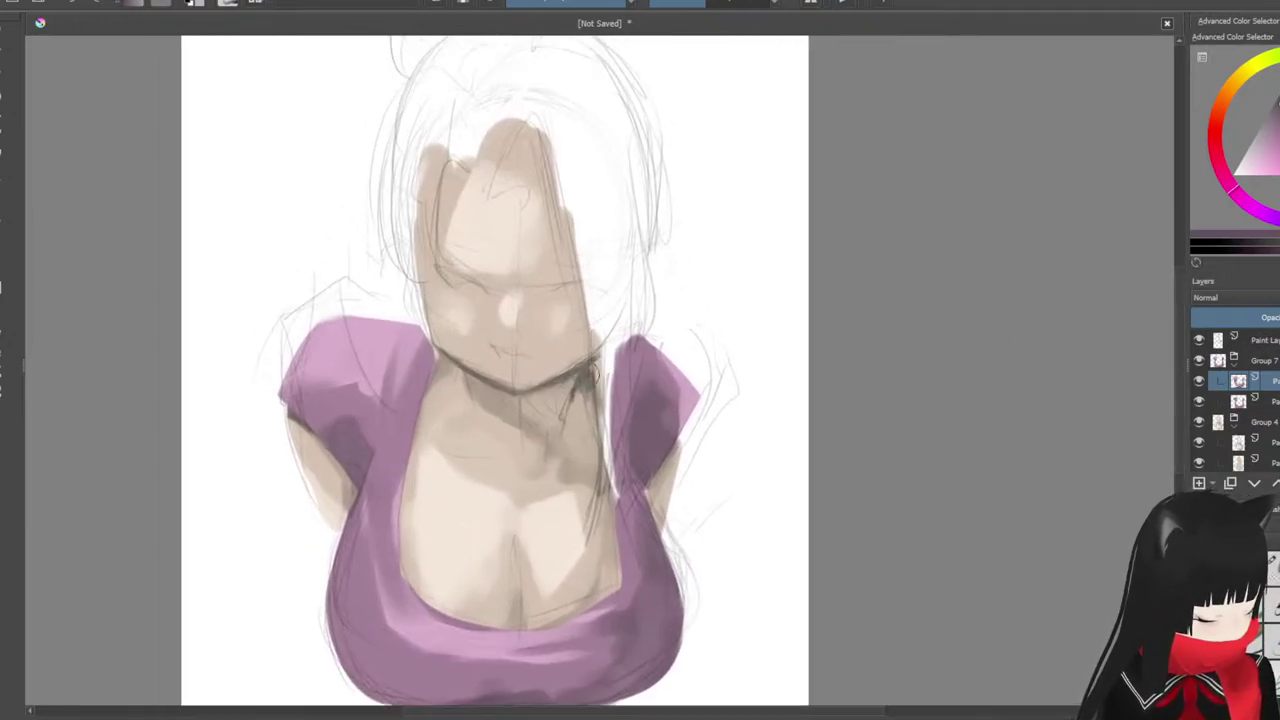
{"action": "left_click", "coordinate": [595, 373], "text": "ctrl"}
{"action": "left_click_drag", "start_coordinate": [745, 260], "coordinate": [747, 250]}
{"action": "left_click", "coordinate": [592, 380], "text": "ctrl"}
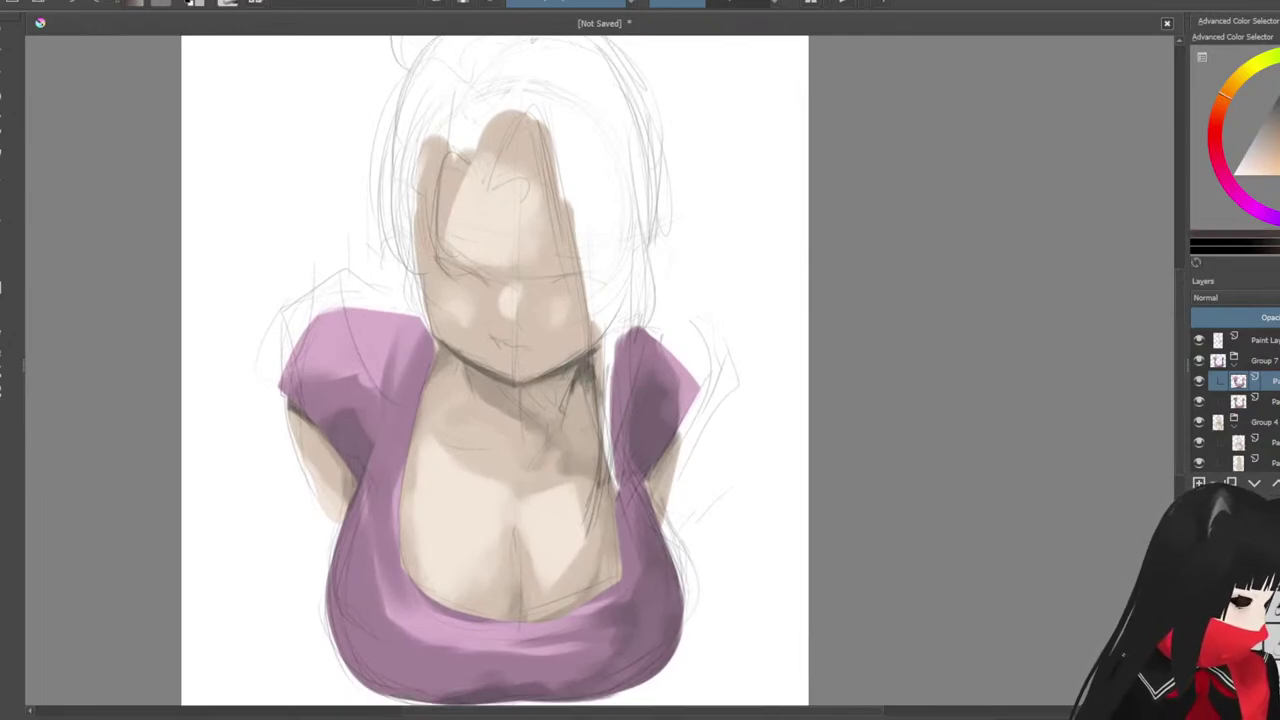
Step: Create a new layer group directly below the sketch layer with an empty paint layer inside it
{"action": "left_click", "coordinate": [1265, 345]}
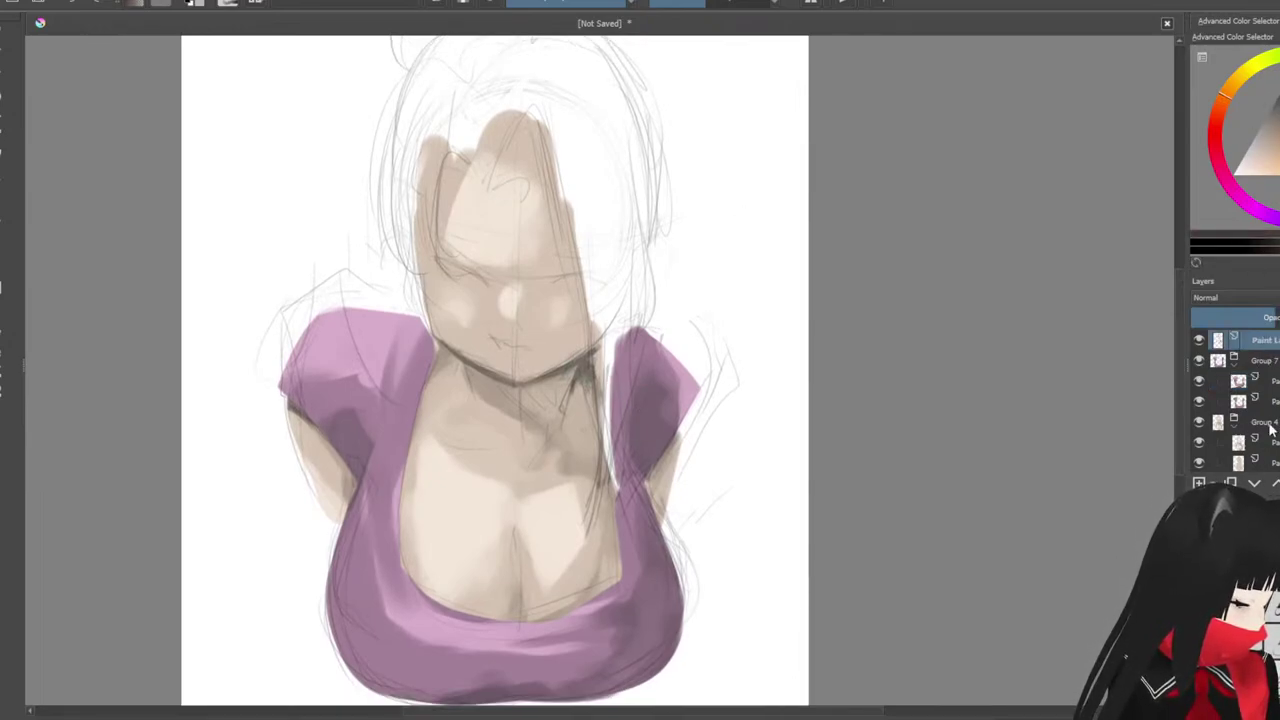
{"action": "key", "text": "Insert"}
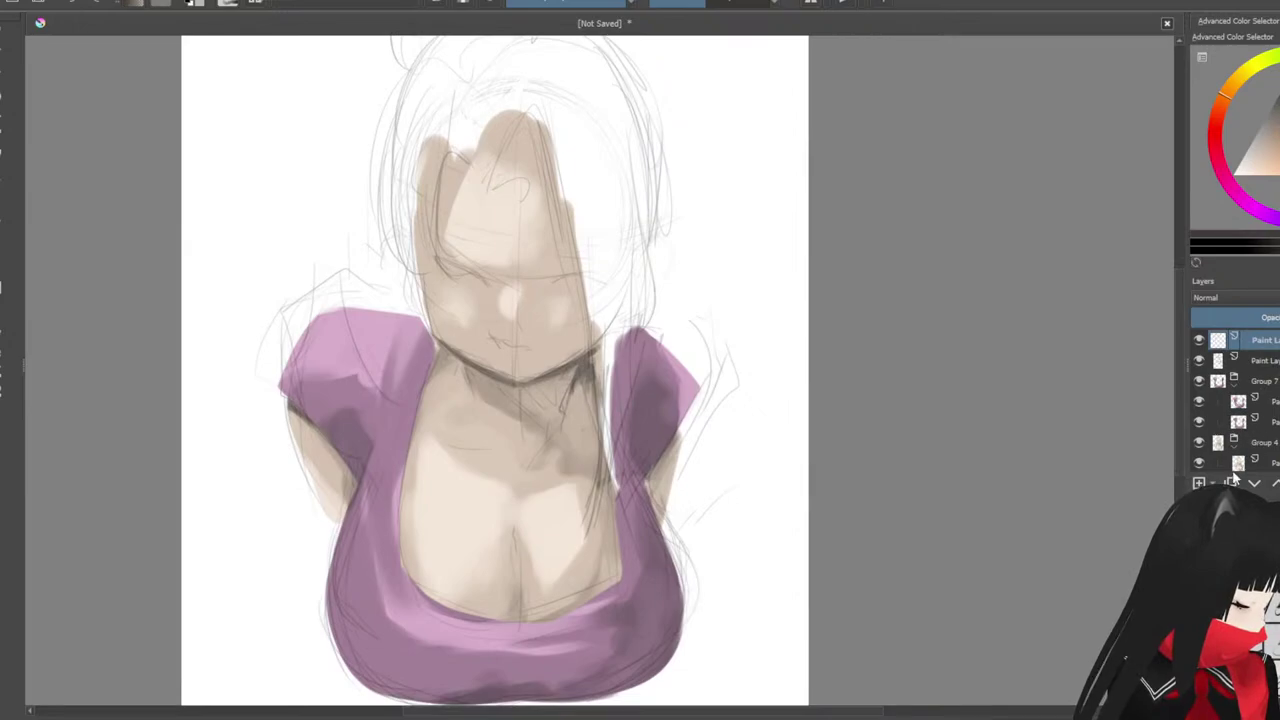
{"action": "key", "text": "ctrl+z"}
{"action": "key", "text": "ctrl+g"}
{"action": "left_click_drag", "start_coordinate": [1271, 347], "coordinate": [1265, 369]}
{"action": "left_click", "coordinate": [1199, 482]}
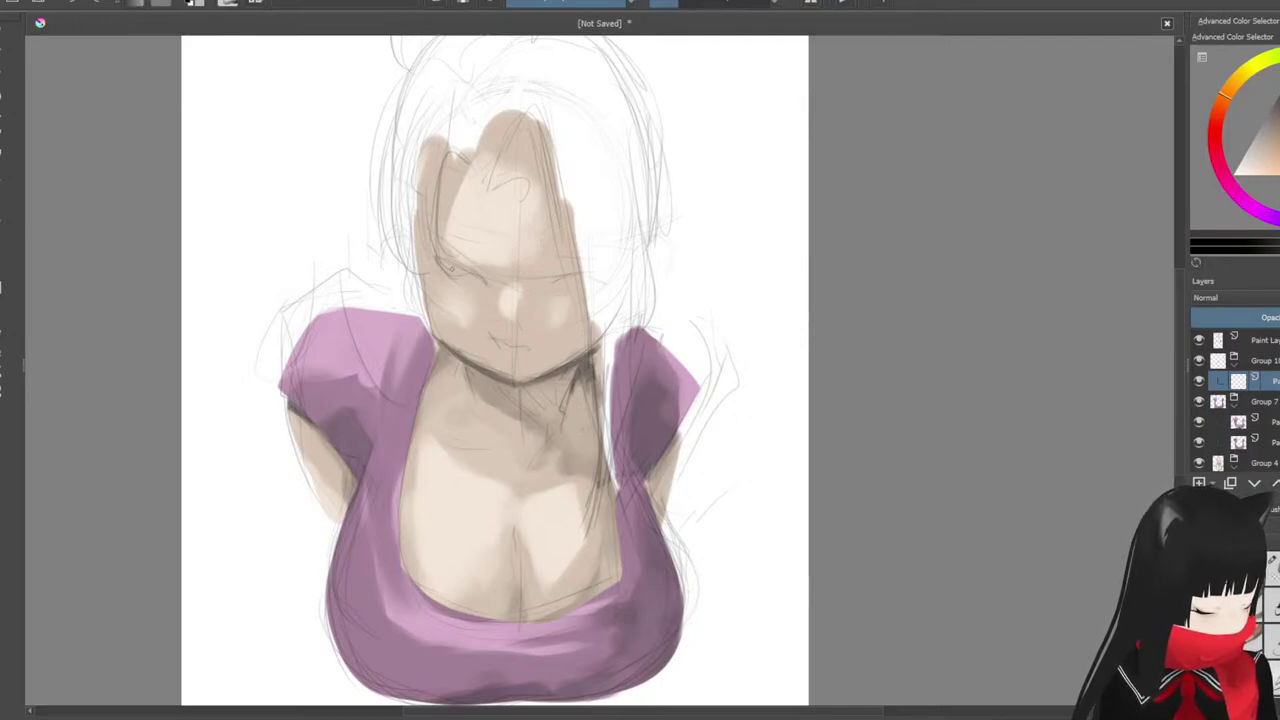
Step: Draw the left eye's dark upper lash line with a small brush and undo the last thickening strokes
{"action": "mouse_move", "coordinate": [450, 263]}
{"action": "left_mouse_down"}
{"action": "mouse_move", "coordinate": [485, 284]}
{"action": "mouse_move", "coordinate": [466, 268]}
{"action": "left_mouse_up"}
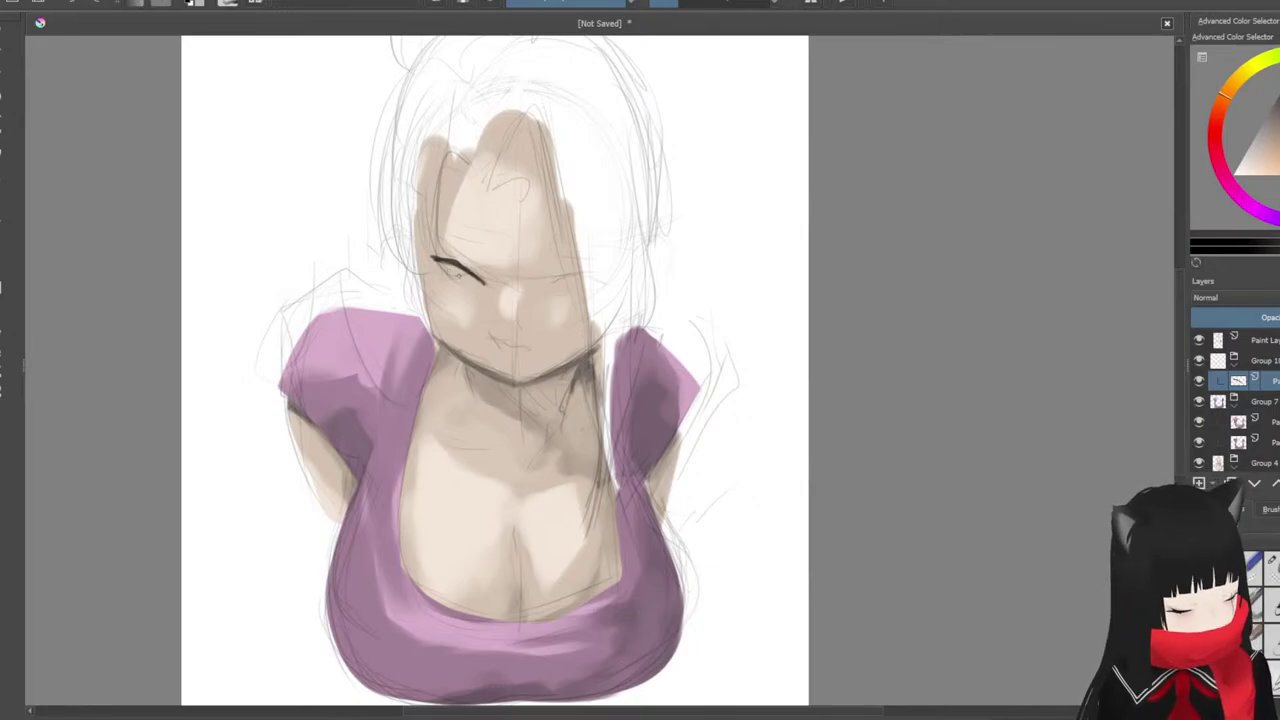
{"action": "left_click_drag", "start_coordinate": [434, 261], "coordinate": [452, 279]}
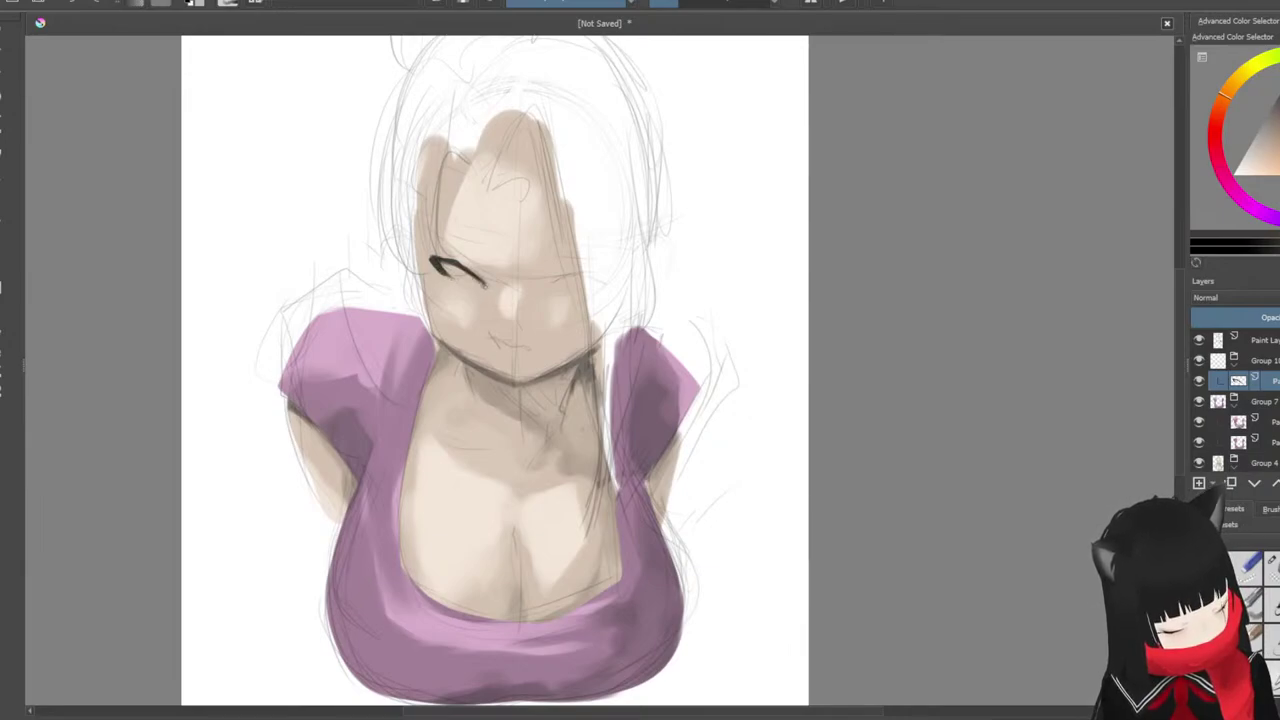
{"action": "key", "text": "ctrl+z"}
{"action": "key", "text": "ctrl+z"}
{"action": "key", "text": "ctrl+z"}
{"action": "key", "text": "ctrl+z"}
{"action": "key", "text": "ctrl+z"}
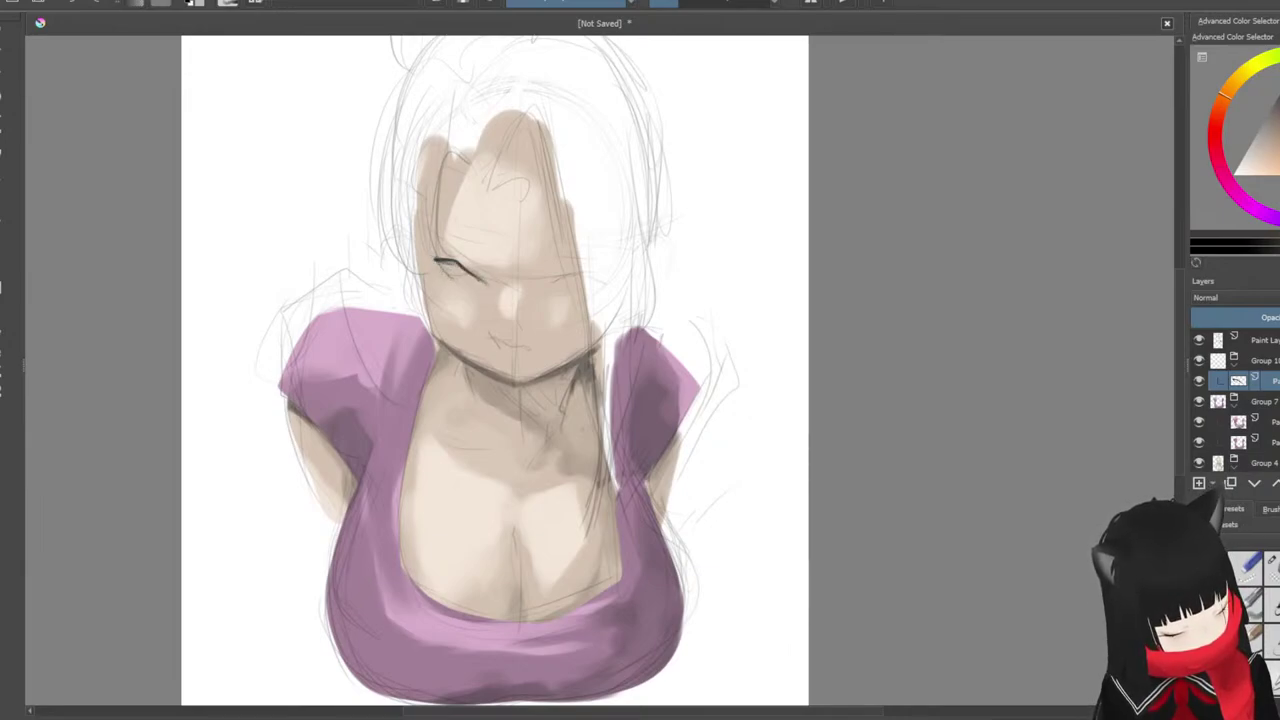
{"action": "key", "text": "ctrl+z"}
Step: Redraw the left eye's lash line and fill in the dark iris beneath it
{"action": "mouse_move", "coordinate": [434, 258]}
{"action": "left_mouse_down"}
{"action": "mouse_move", "coordinate": [482, 281]}
{"action": "mouse_move", "coordinate": [454, 275]}
{"action": "left_mouse_up"}
{"action": "key", "text": "ctrl+shift+z"}
{"action": "key", "text": "ctrl+shift+z"}
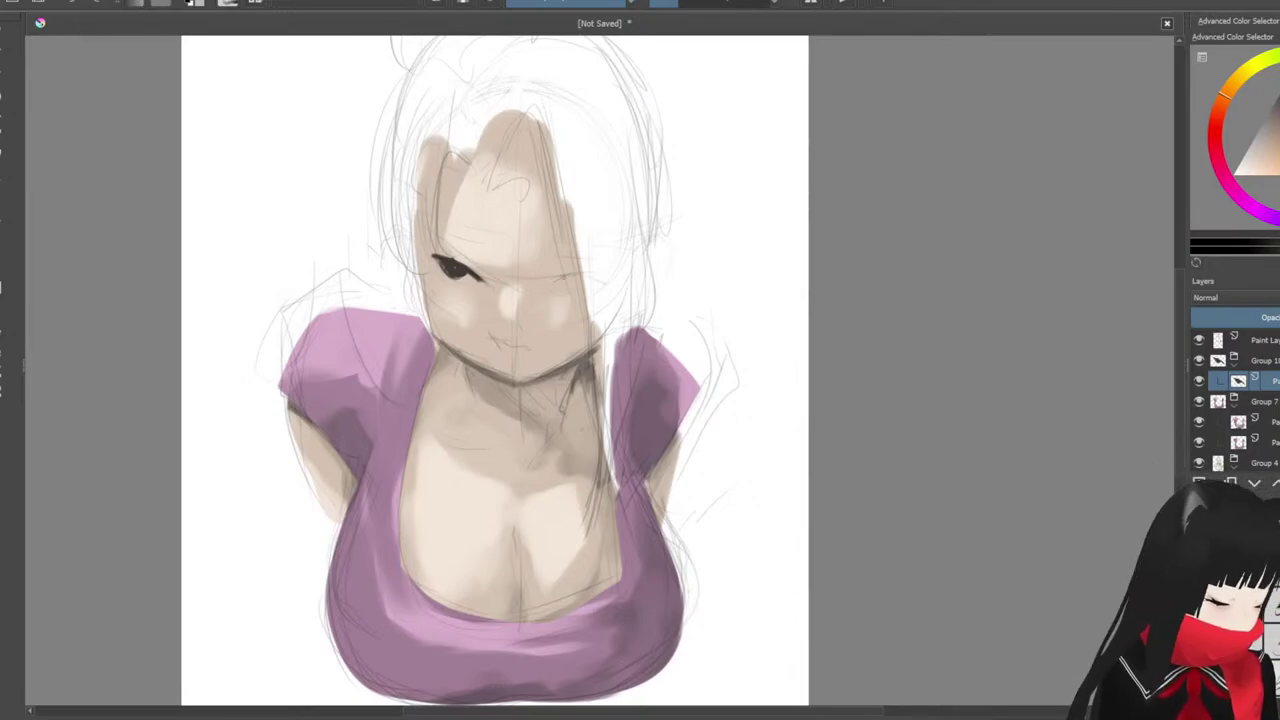
Step: Paint the right eye and both eyebrows in the same dark brown
{"action": "left_click_drag", "start_coordinate": [548, 289], "coordinate": [584, 282]}
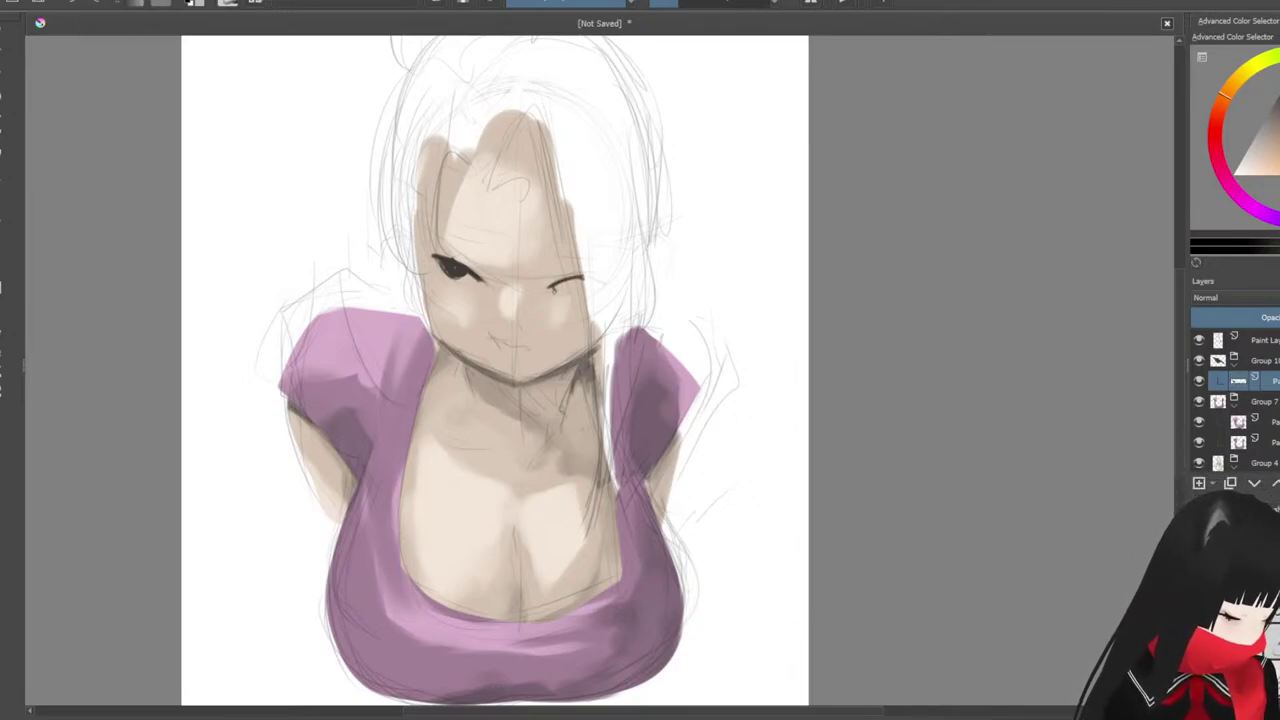
{"action": "left_click_drag", "start_coordinate": [552, 288], "coordinate": [578, 284]}
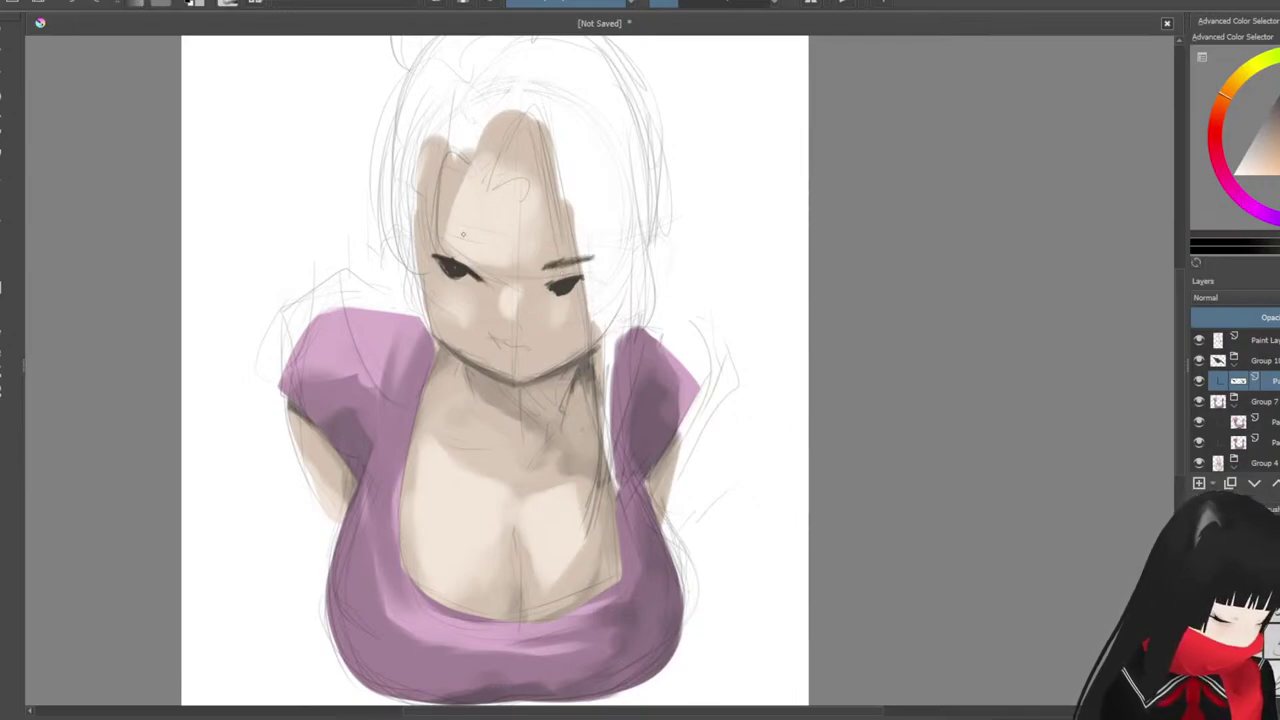
{"action": "left_click_drag", "start_coordinate": [430, 233], "coordinate": [497, 234]}
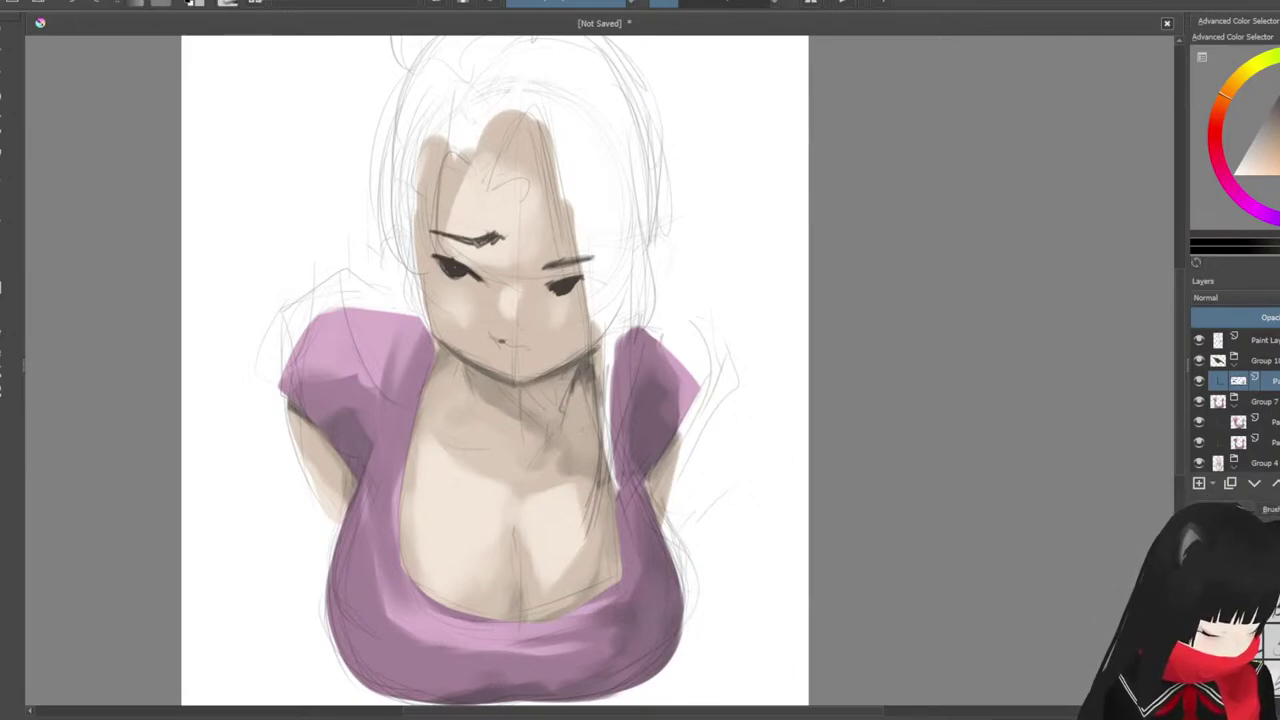
Step: Paint the dark mouth line and clean up the edges of both eyes with sampled skin and dark tones
{"action": "mouse_move", "coordinate": [516, 347]}
{"action": "left_mouse_down"}
{"action": "mouse_move", "coordinate": [535, 348]}
{"action": "mouse_move", "coordinate": [494, 338]}
{"action": "left_mouse_up"}
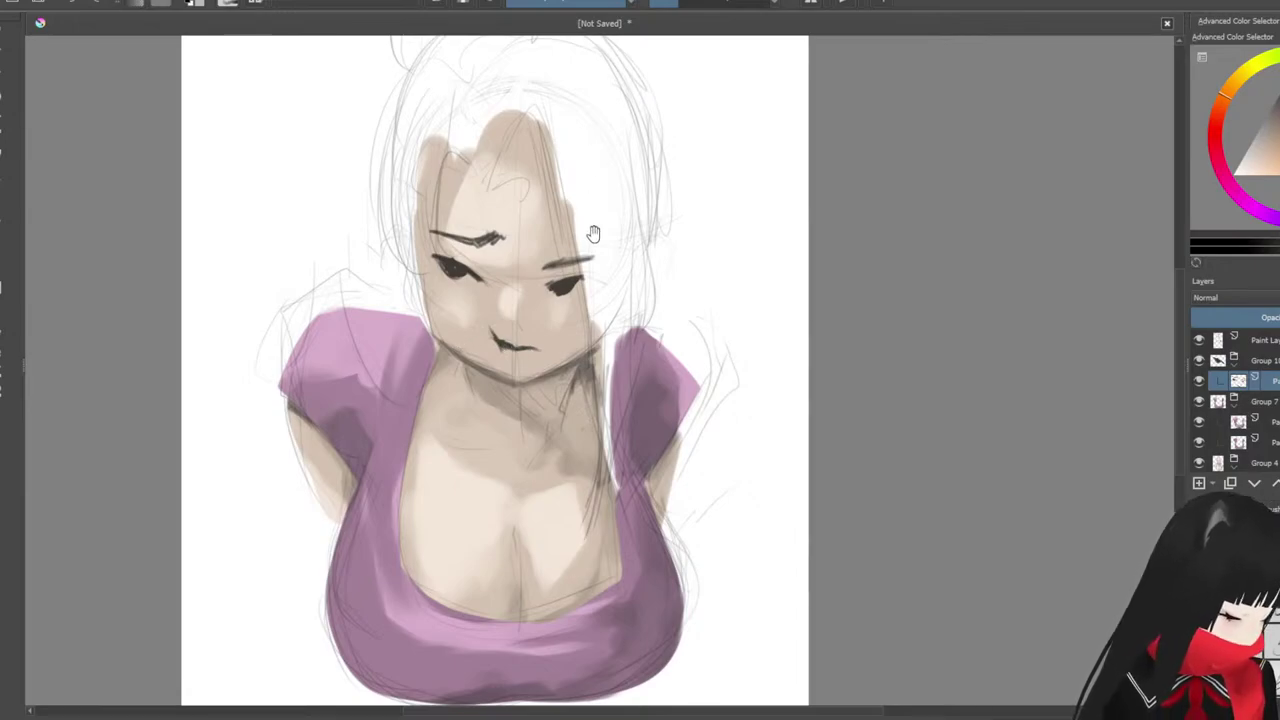
{"action": "left_click_drag", "start_coordinate": [594, 234], "coordinate": [589, 227]}
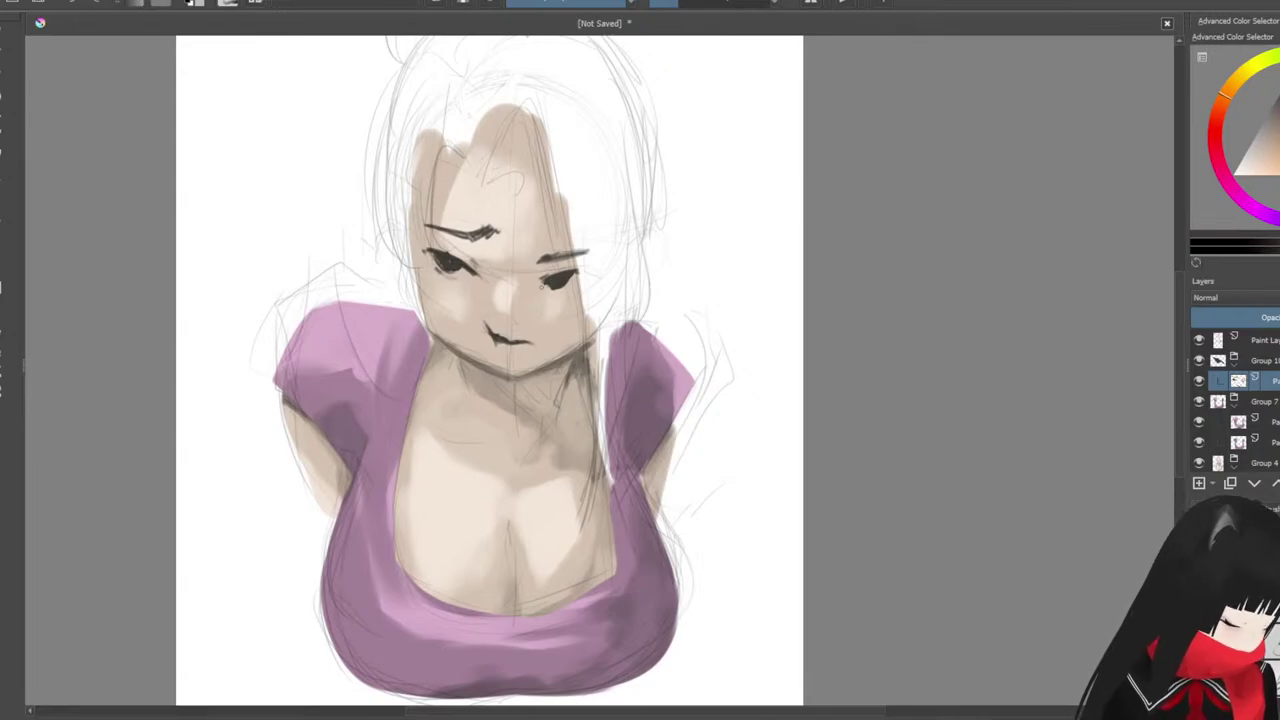
{"action": "left_click", "coordinate": [575, 341], "text": "ctrl"}
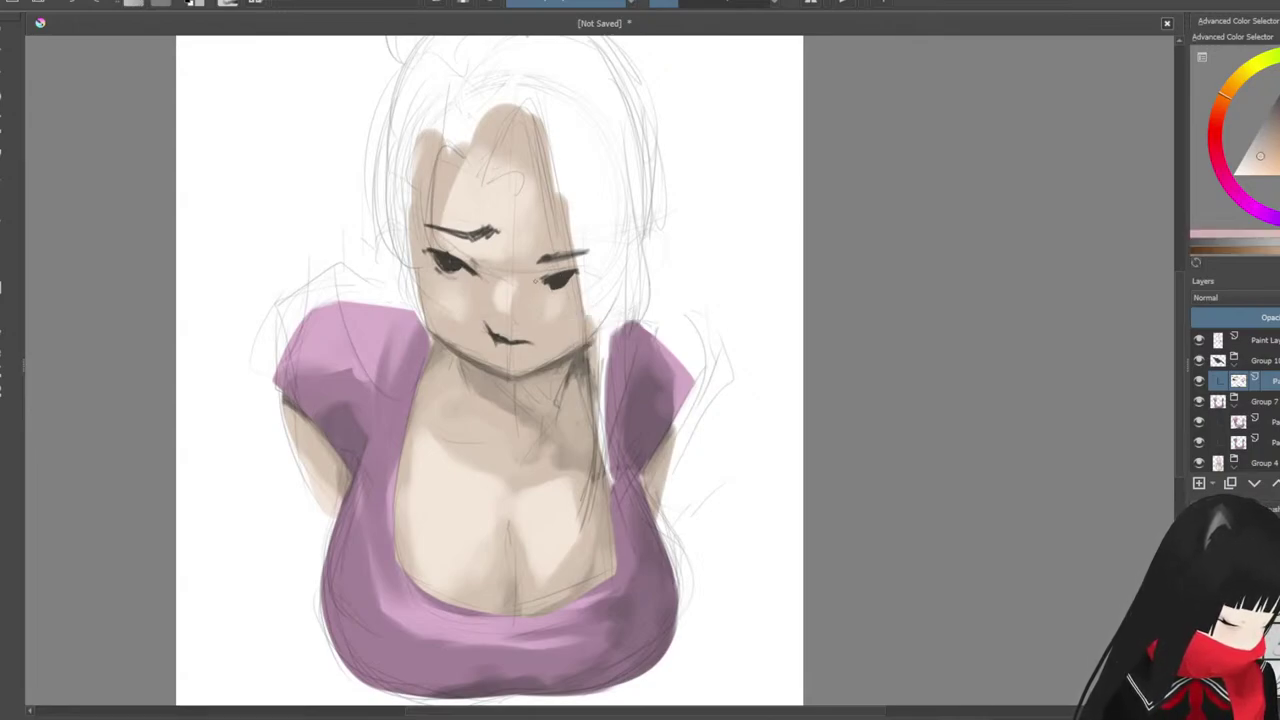
{"action": "left_click", "coordinate": [560, 275], "text": "ctrl"}
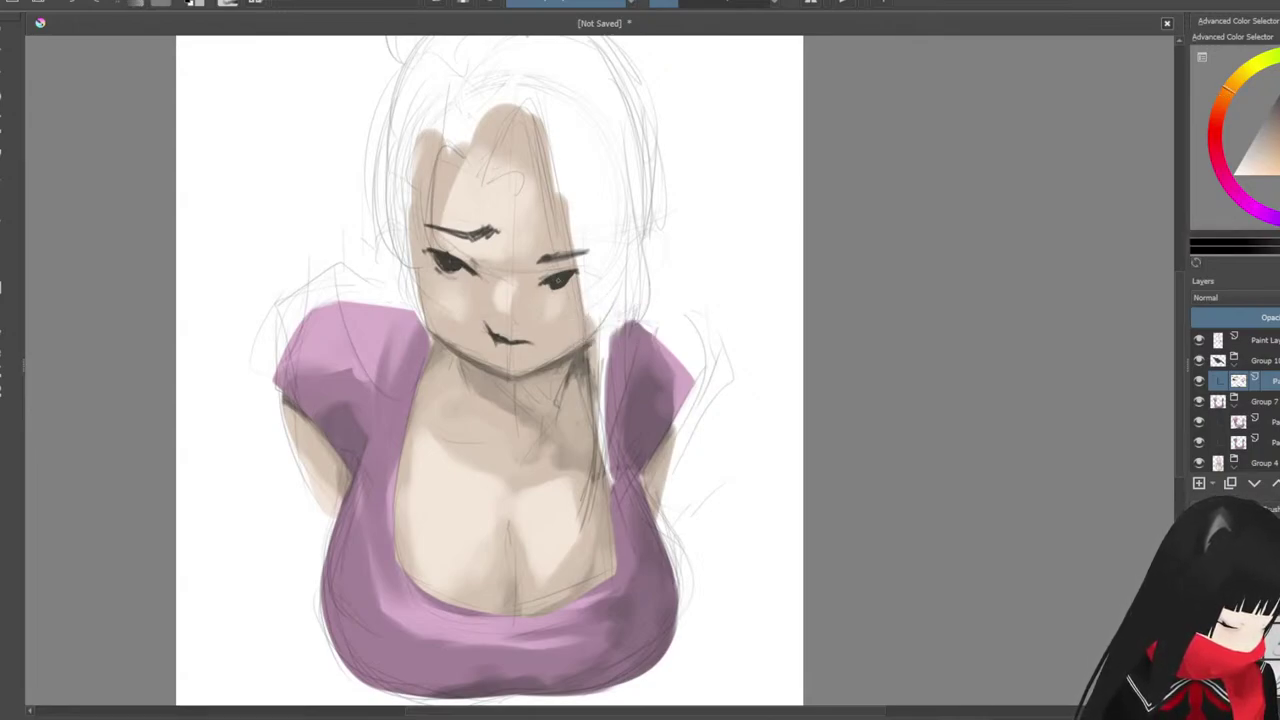
{"action": "left_click", "coordinate": [560, 296], "text": "ctrl"}
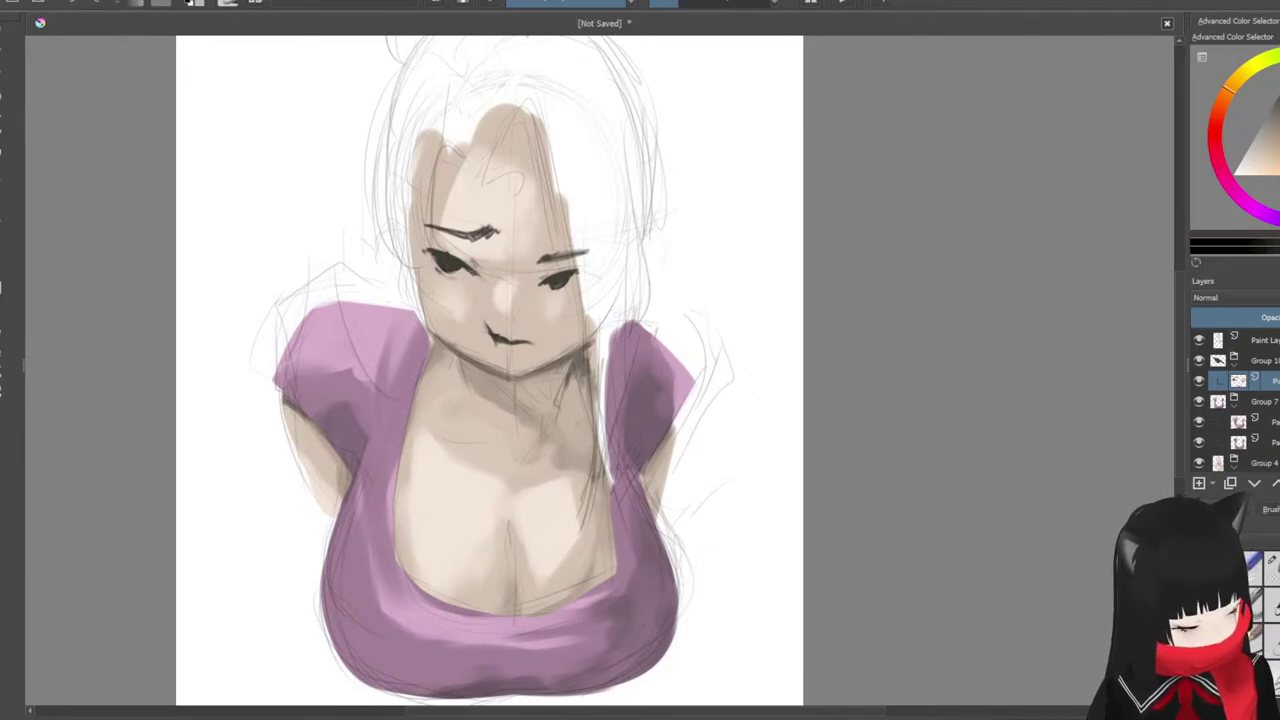
{"action": "left_click", "coordinate": [548, 298], "text": "ctrl"}
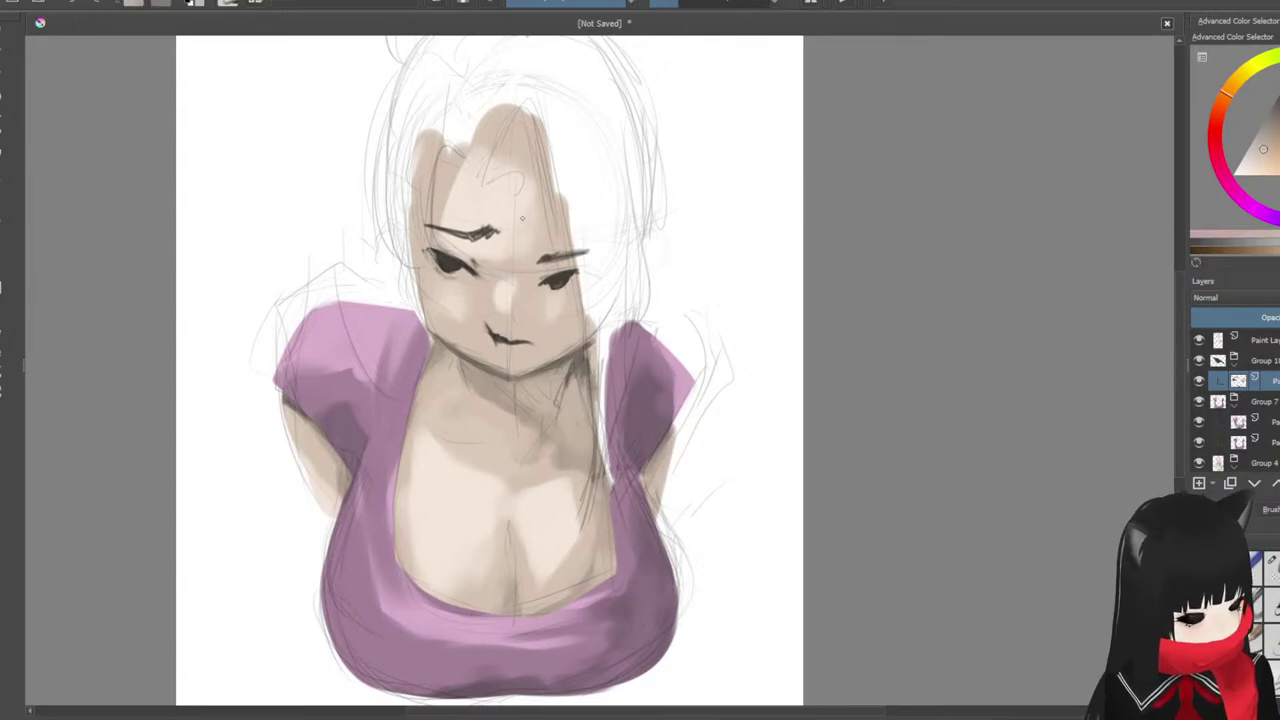
Step: Refine the left eyebrow's shape by alternating sampled skin tone and dark brown along its edges
{"action": "key", "text": "plus"}
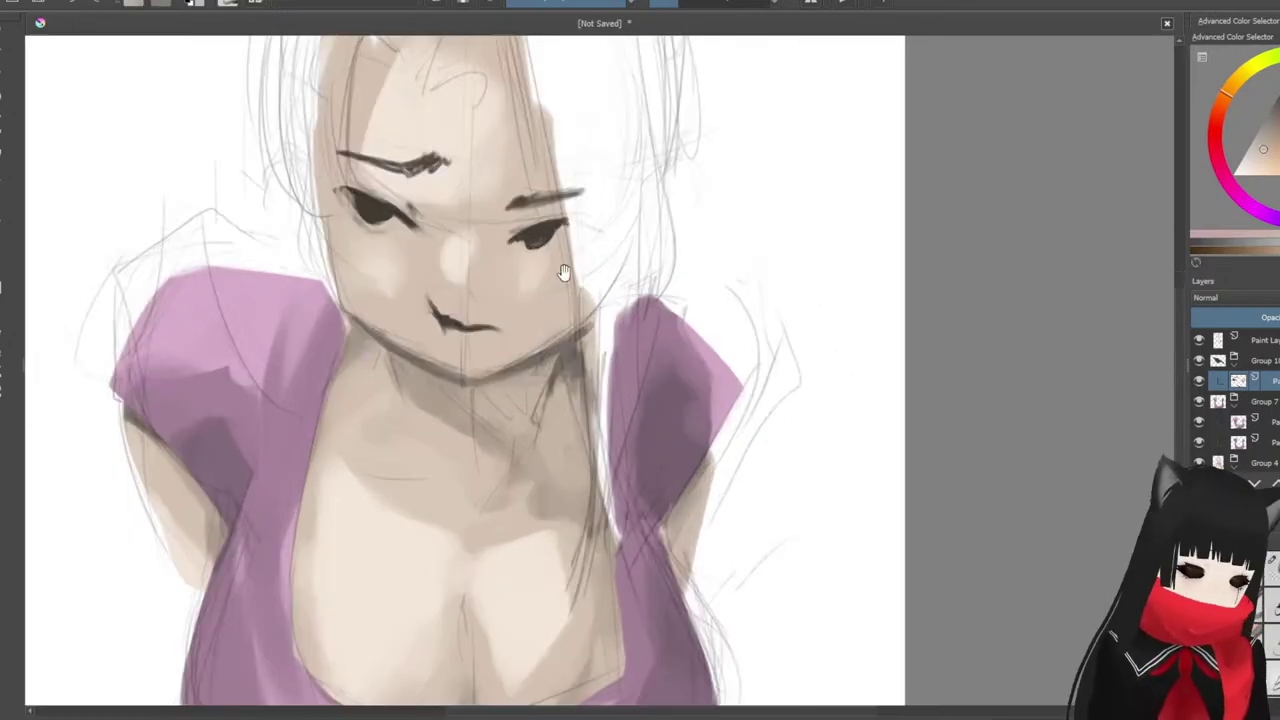
{"action": "left_click_drag", "start_coordinate": [556, 260], "coordinate": [611, 298]}
{"action": "left_click", "coordinate": [475, 210], "text": "ctrl"}
{"action": "mouse_move", "coordinate": [474, 213]}
{"action": "left_mouse_down"}
{"action": "mouse_move", "coordinate": [508, 212]}
{"action": "mouse_move", "coordinate": [467, 225]}
{"action": "mouse_move", "coordinate": [499, 217]}
{"action": "mouse_move", "coordinate": [416, 198]}
{"action": "left_mouse_up"}
{"action": "left_click", "coordinate": [506, 219], "text": "ctrl"}
{"action": "left_click", "coordinate": [485, 209], "text": "ctrl"}
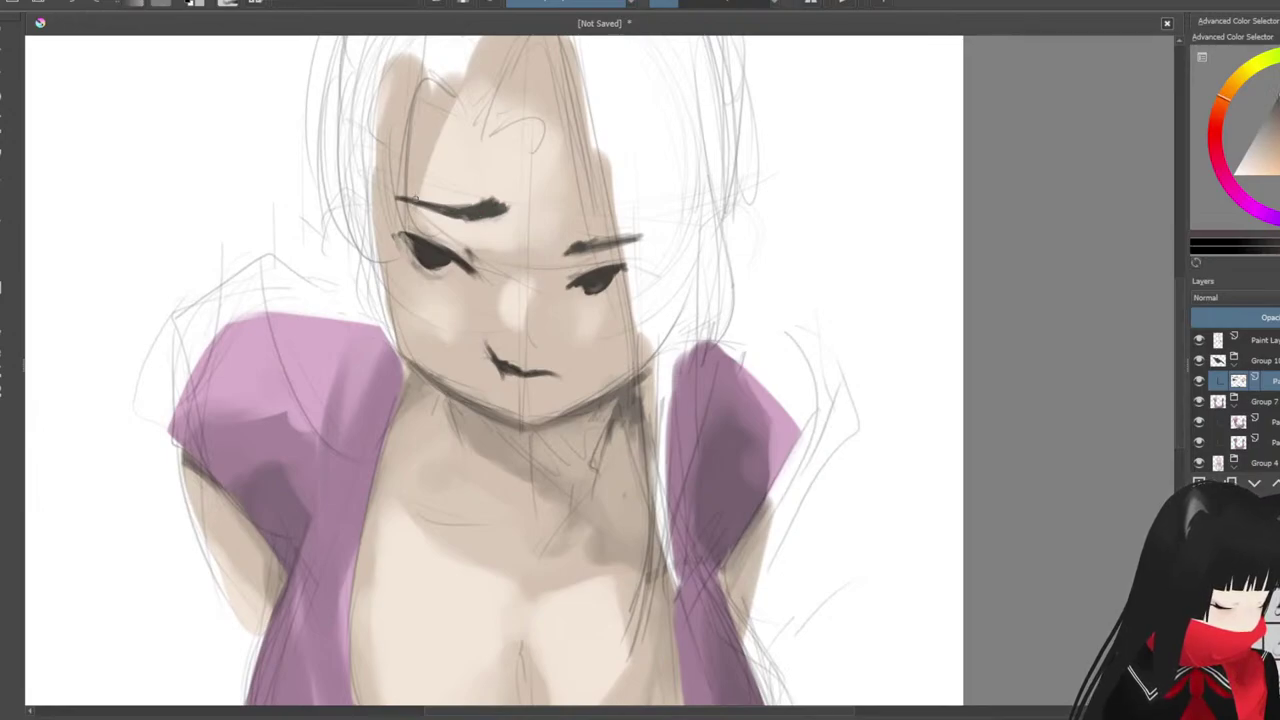
{"action": "left_click", "coordinate": [480, 208], "text": "ctrl"}
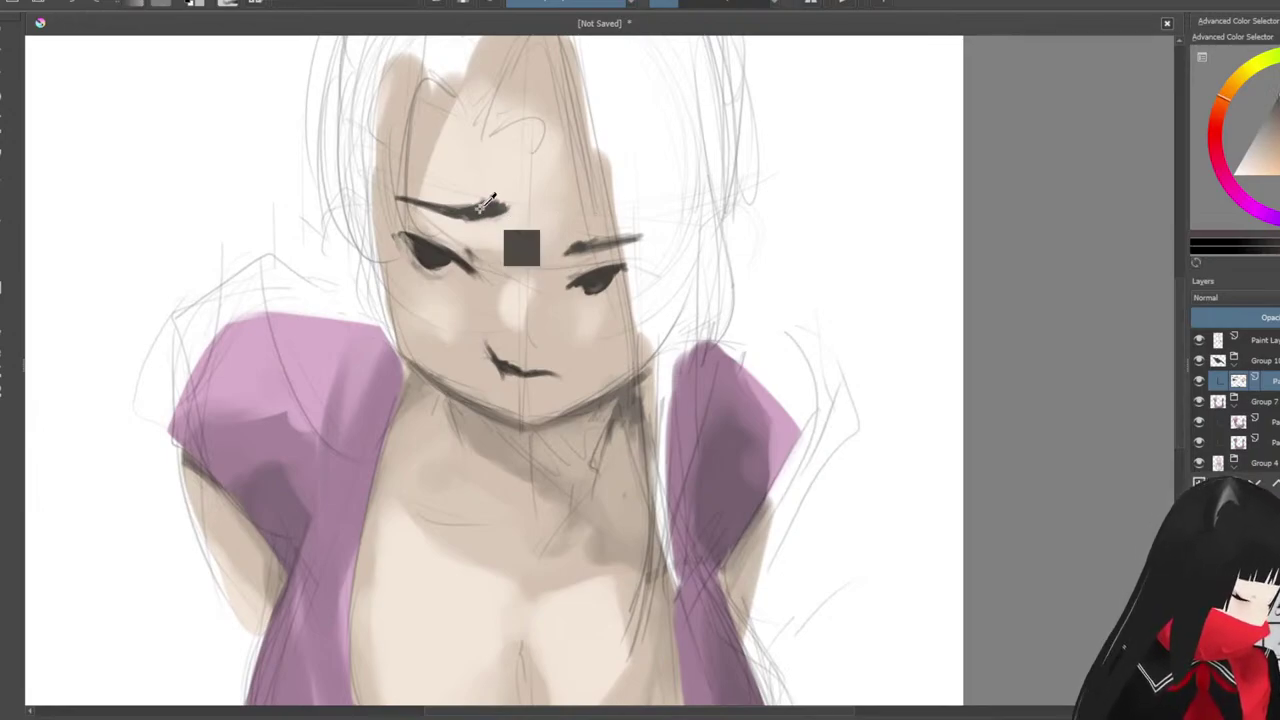
{"action": "left_click", "coordinate": [417, 210], "text": "ctrl"}
{"action": "left_click_drag", "start_coordinate": [420, 211], "coordinate": [476, 221]}
{"action": "left_click", "coordinate": [427, 201], "text": "ctrl"}
Step: Reshape the right eyebrow into a thinner, tapered line using sampled dark and skin colors
{"action": "left_click", "coordinate": [600, 240], "text": "ctrl"}
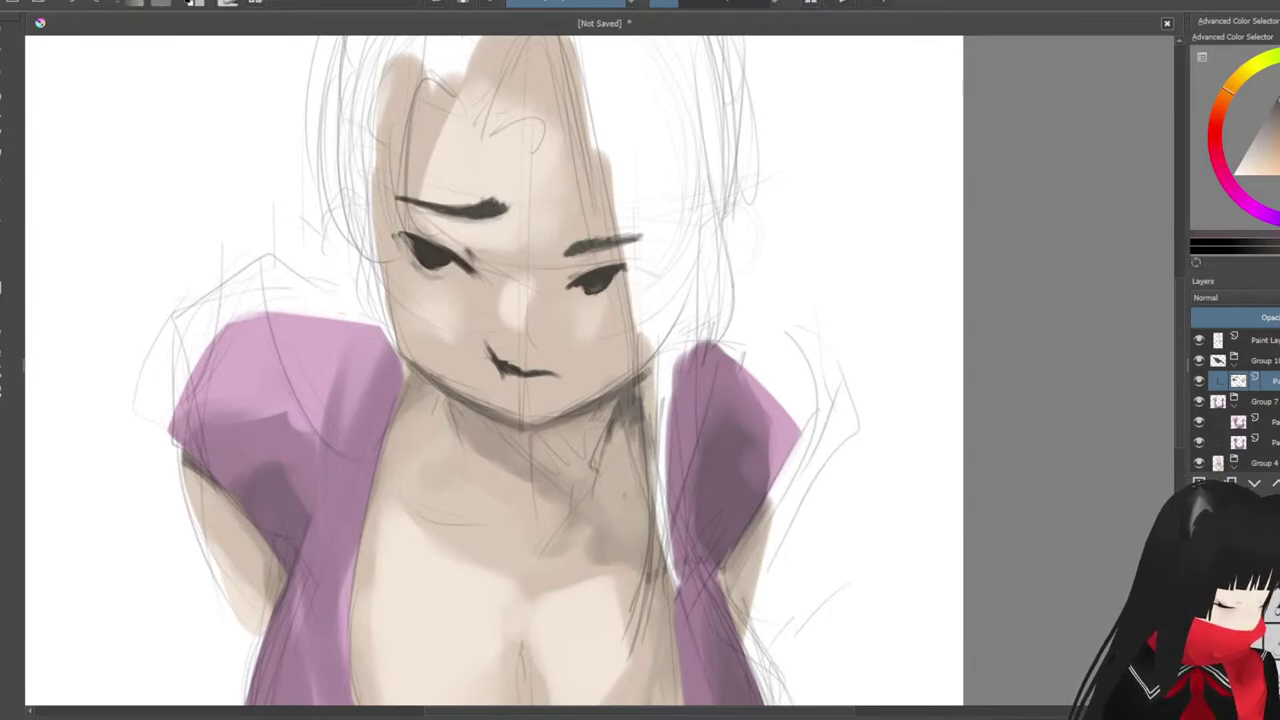
{"action": "mouse_move", "coordinate": [584, 241]}
{"action": "left_mouse_down"}
{"action": "mouse_move", "coordinate": [642, 237]}
{"action": "mouse_move", "coordinate": [606, 251]}
{"action": "mouse_move", "coordinate": [652, 240]}
{"action": "left_mouse_up"}
{"action": "left_click", "coordinate": [598, 257], "text": "ctrl"}
{"action": "mouse_move", "coordinate": [580, 254]}
{"action": "left_mouse_down"}
{"action": "mouse_move", "coordinate": [646, 237]}
{"action": "mouse_move", "coordinate": [636, 232]}
{"action": "left_mouse_up"}
{"action": "left_click", "coordinate": [582, 232], "text": "ctrl"}
{"action": "left_click", "coordinate": [575, 247], "text": "ctrl"}
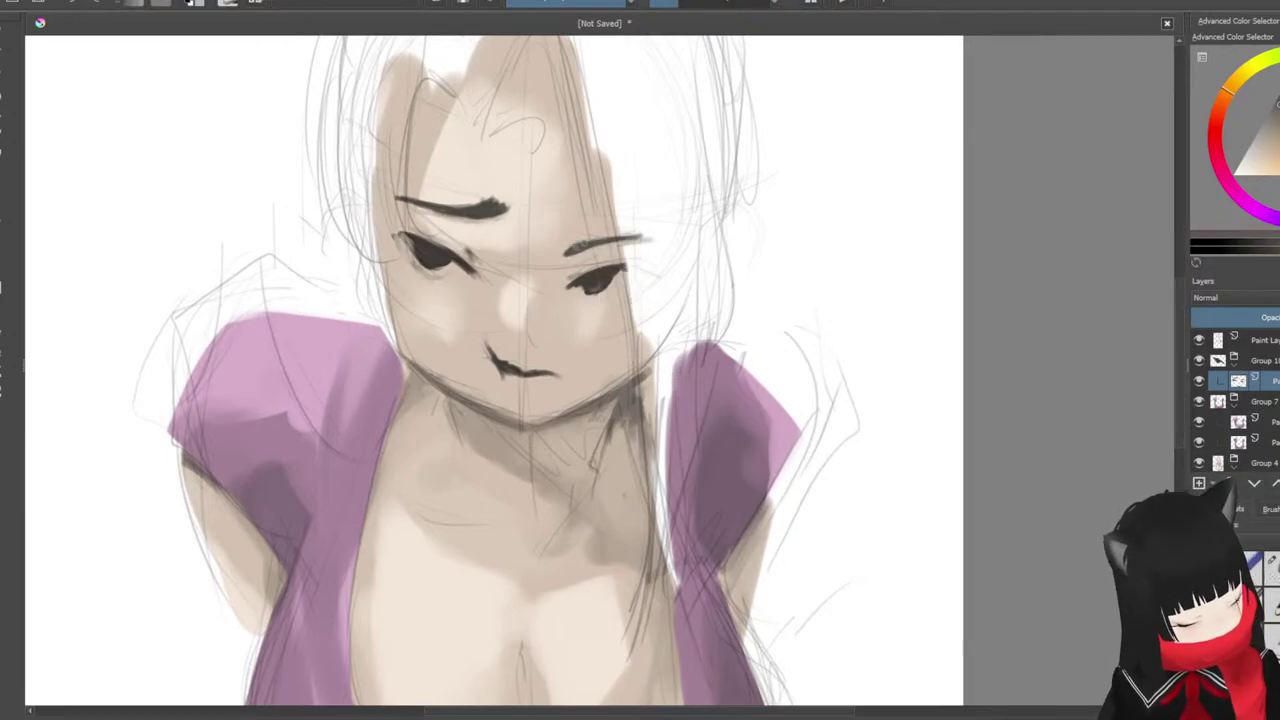
{"action": "left_click_drag", "start_coordinate": [588, 238], "coordinate": [634, 233]}
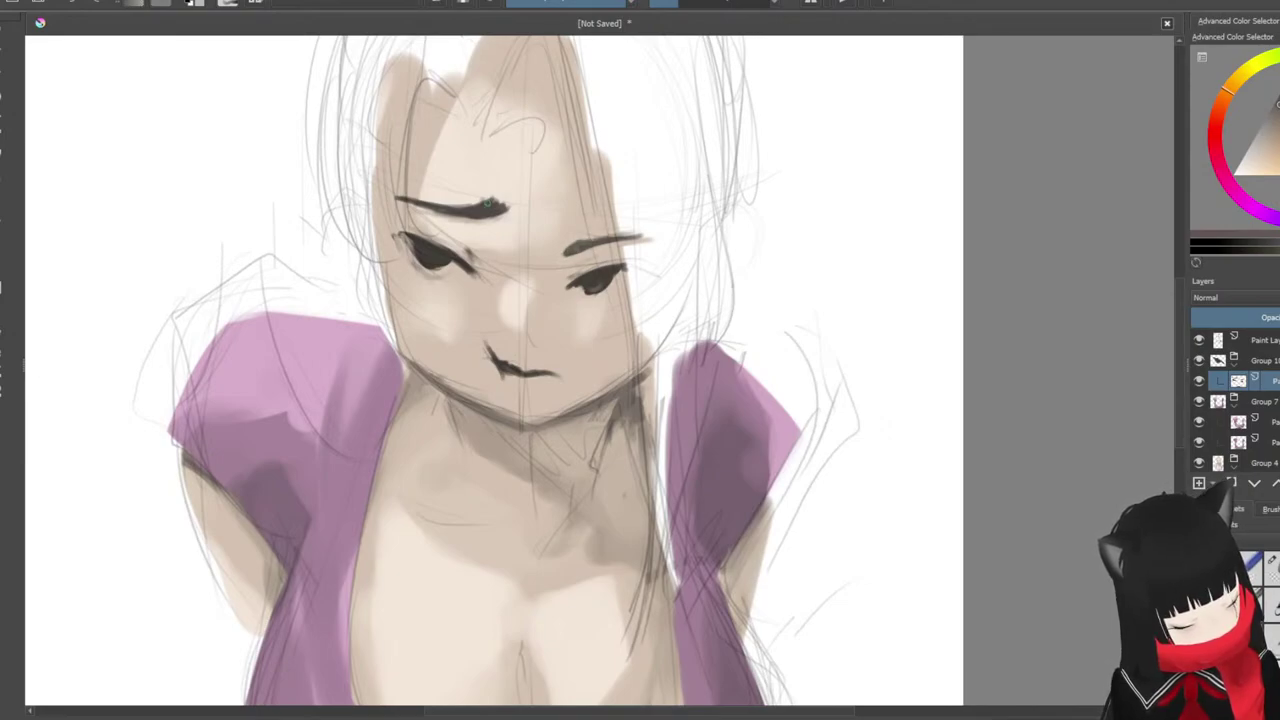
Step: Thin the left eyebrow's inner end with sampled skin tone, check the face mirrored, and retouch the eyebrow
{"action": "left_click", "coordinate": [490, 188], "text": "ctrl"}
{"action": "mouse_move", "coordinate": [468, 201]}
{"action": "left_mouse_down"}
{"action": "mouse_move", "coordinate": [513, 197]}
{"action": "mouse_move", "coordinate": [511, 209]}
{"action": "mouse_move", "coordinate": [499, 198]}
{"action": "mouse_move", "coordinate": [437, 205]}
{"action": "left_mouse_up"}
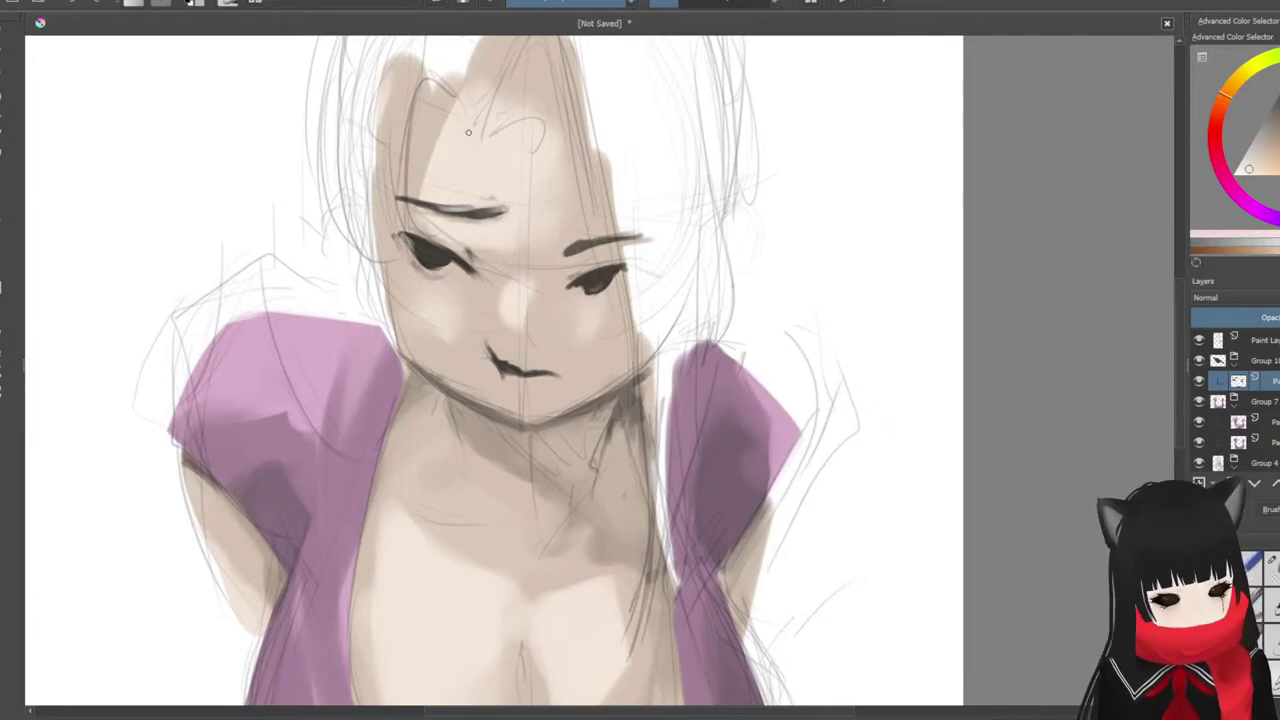
{"action": "key", "text": "m"}
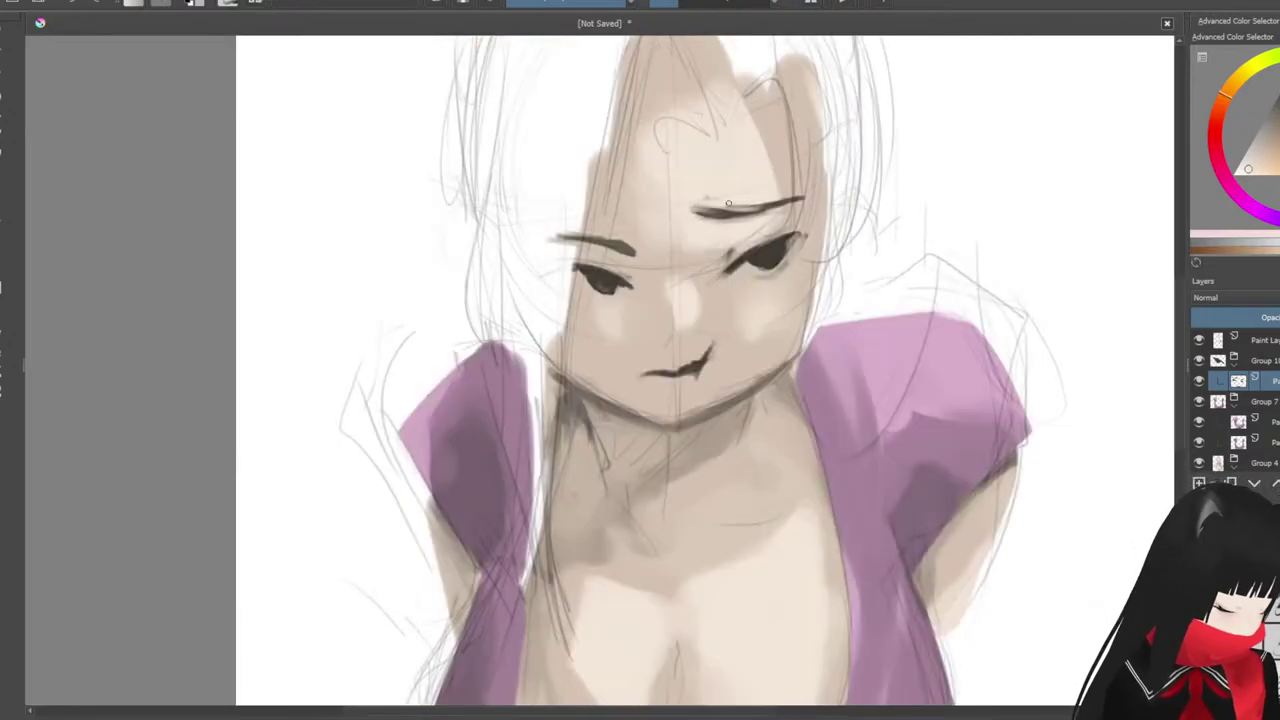
{"action": "left_click", "coordinate": [770, 203], "text": "ctrl"}
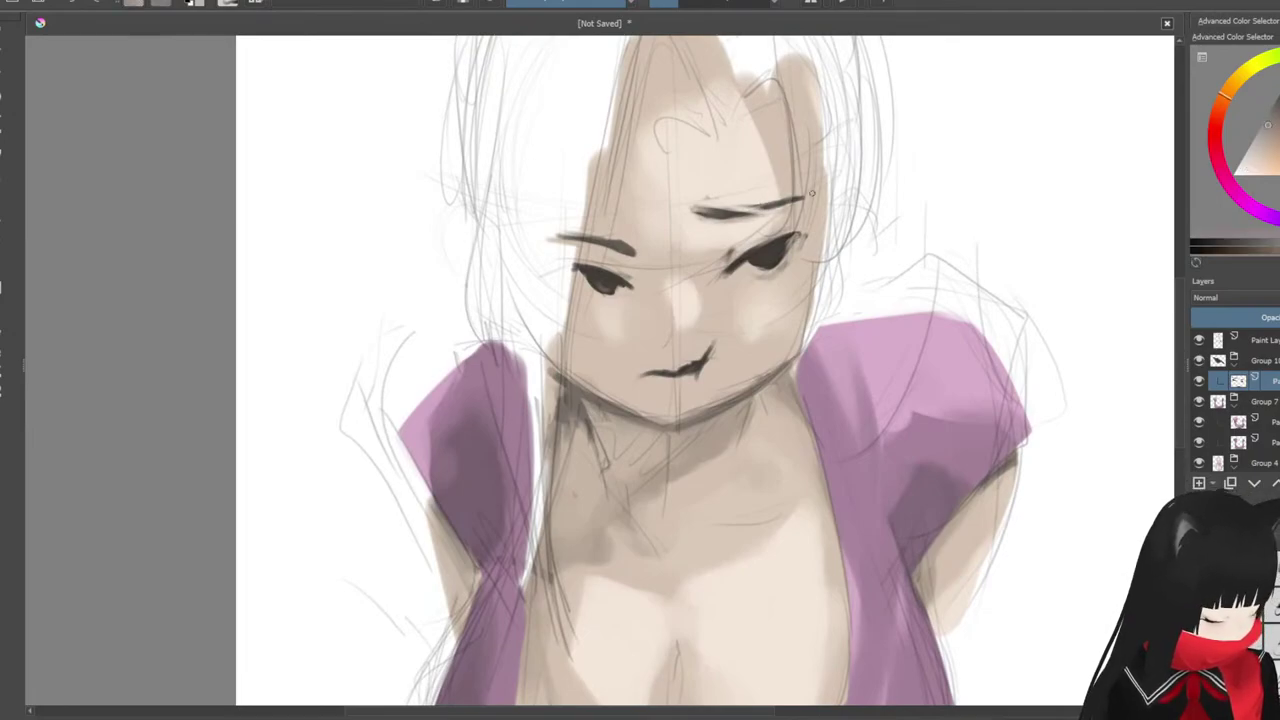
{"action": "left_click", "coordinate": [702, 210], "text": "ctrl"}
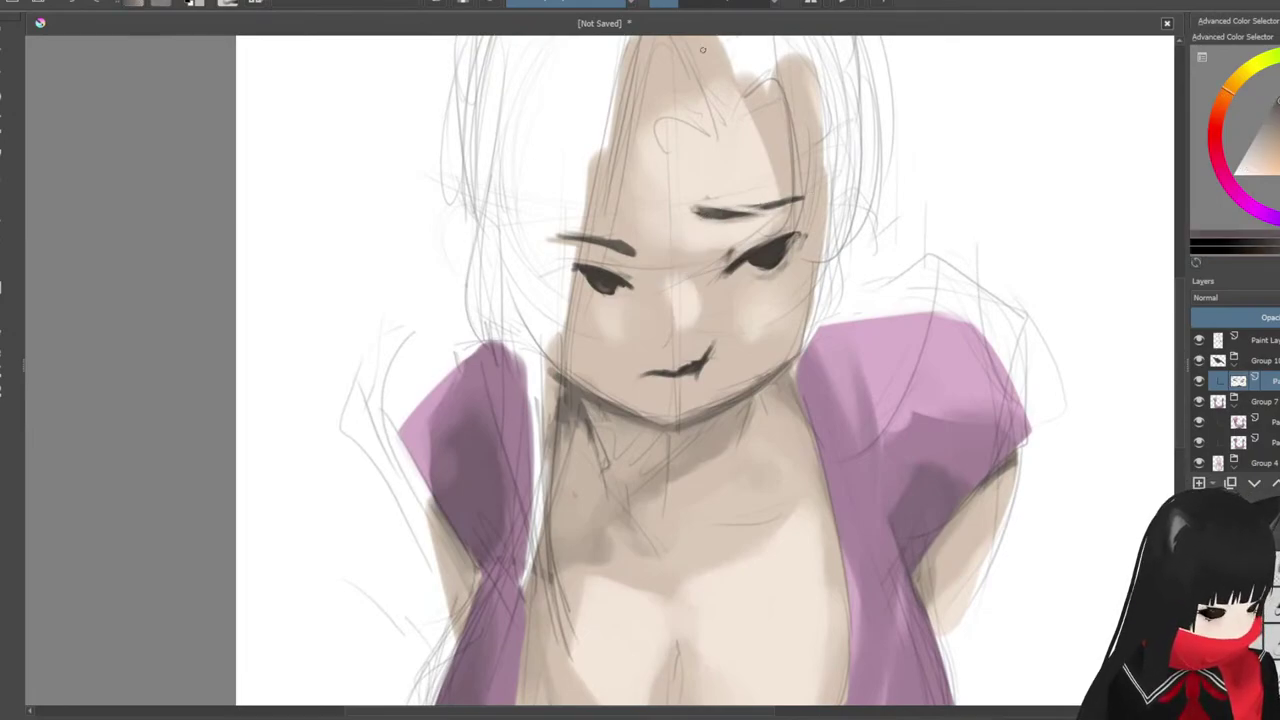
{"action": "key", "text": "m"}
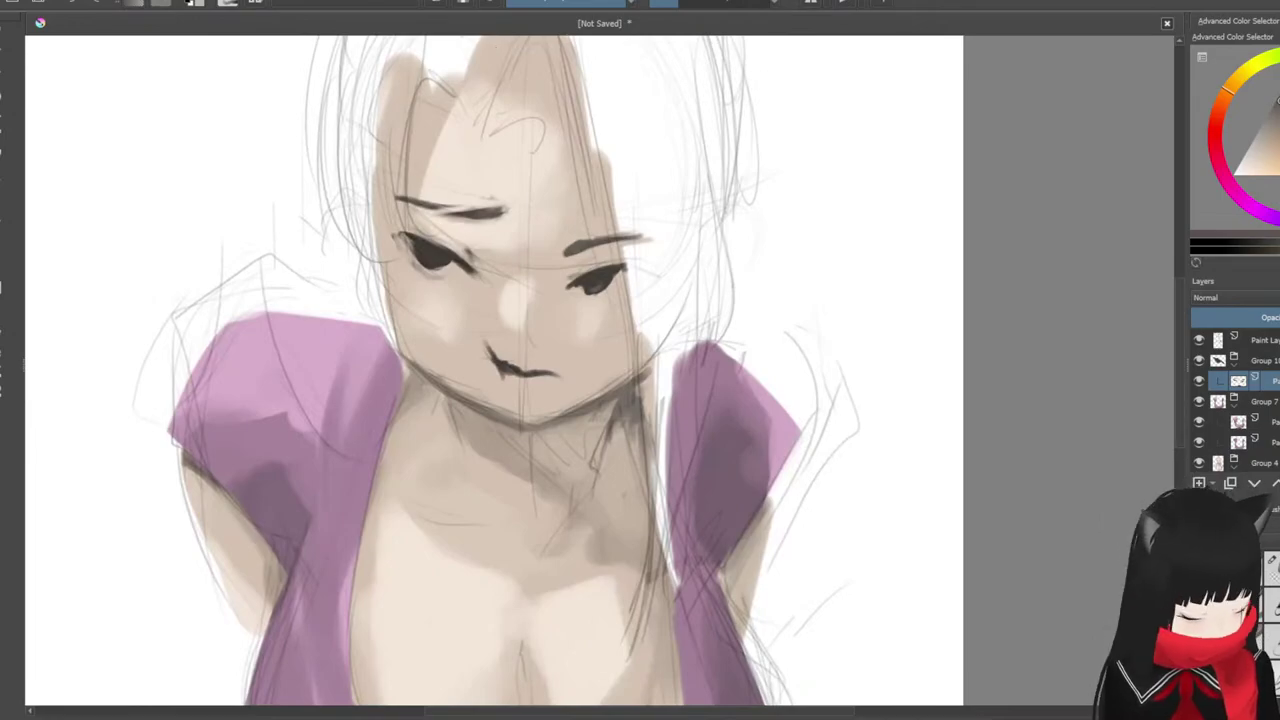
{"action": "left_click", "coordinate": [511, 207], "text": "ctrl"}
{"action": "left_click_drag", "start_coordinate": [492, 217], "coordinate": [517, 207]}
{"action": "key", "text": "minus"}
{"action": "left_click_drag", "start_coordinate": [660, 316], "coordinate": [639, 290]}
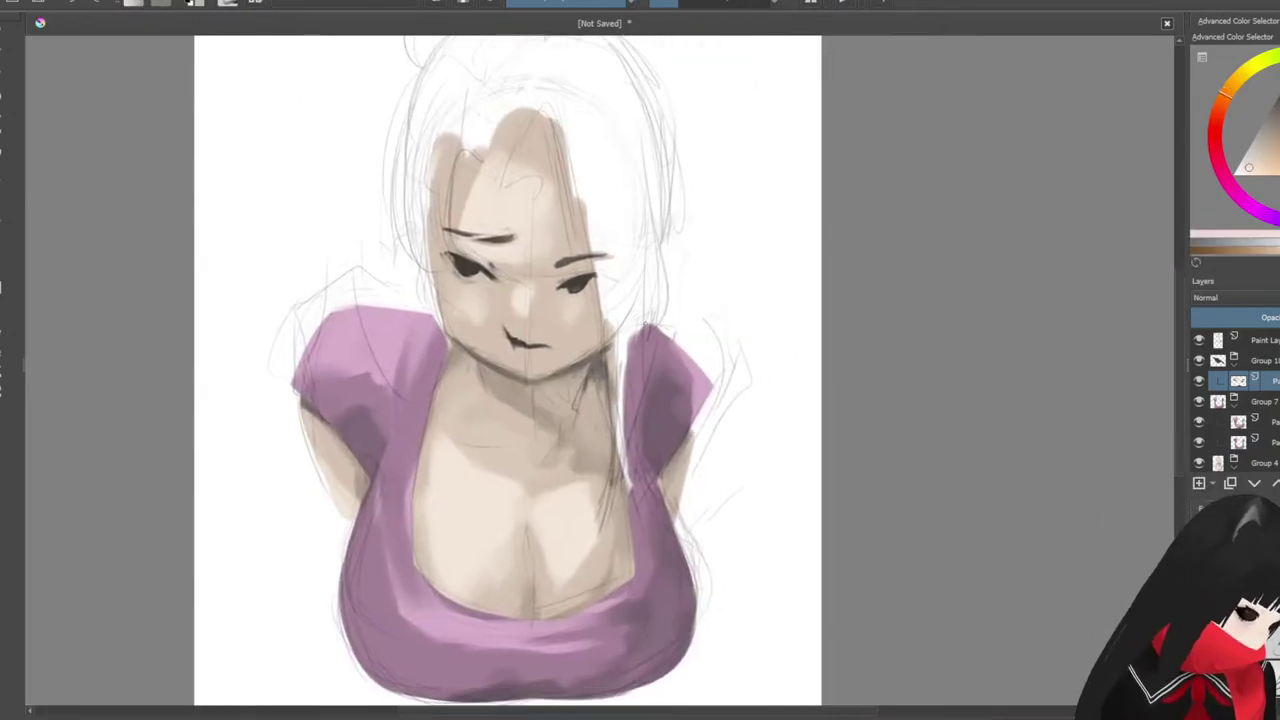
{"action": "left_click_drag", "start_coordinate": [645, 373], "coordinate": [627, 340], "text": "space"}
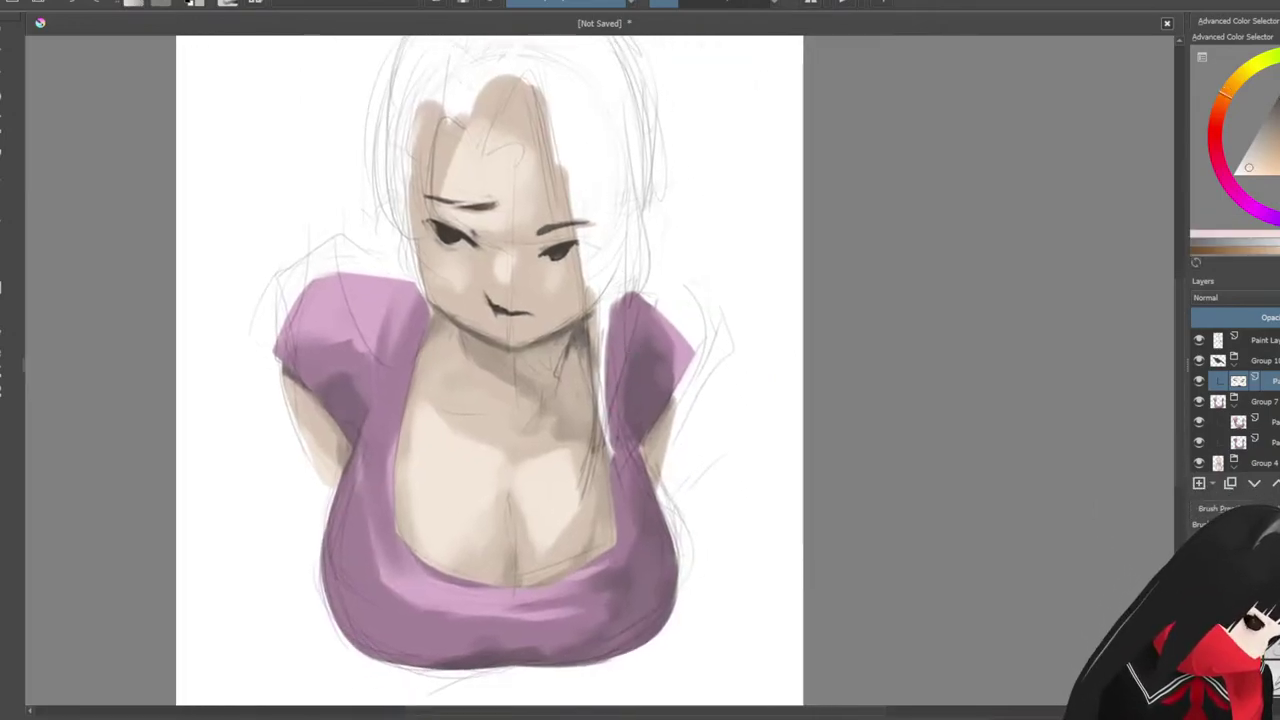
Step: Create a new layer group directly above the facial features group with an empty paint layer inside it
{"action": "left_click", "coordinate": [1276, 362]}
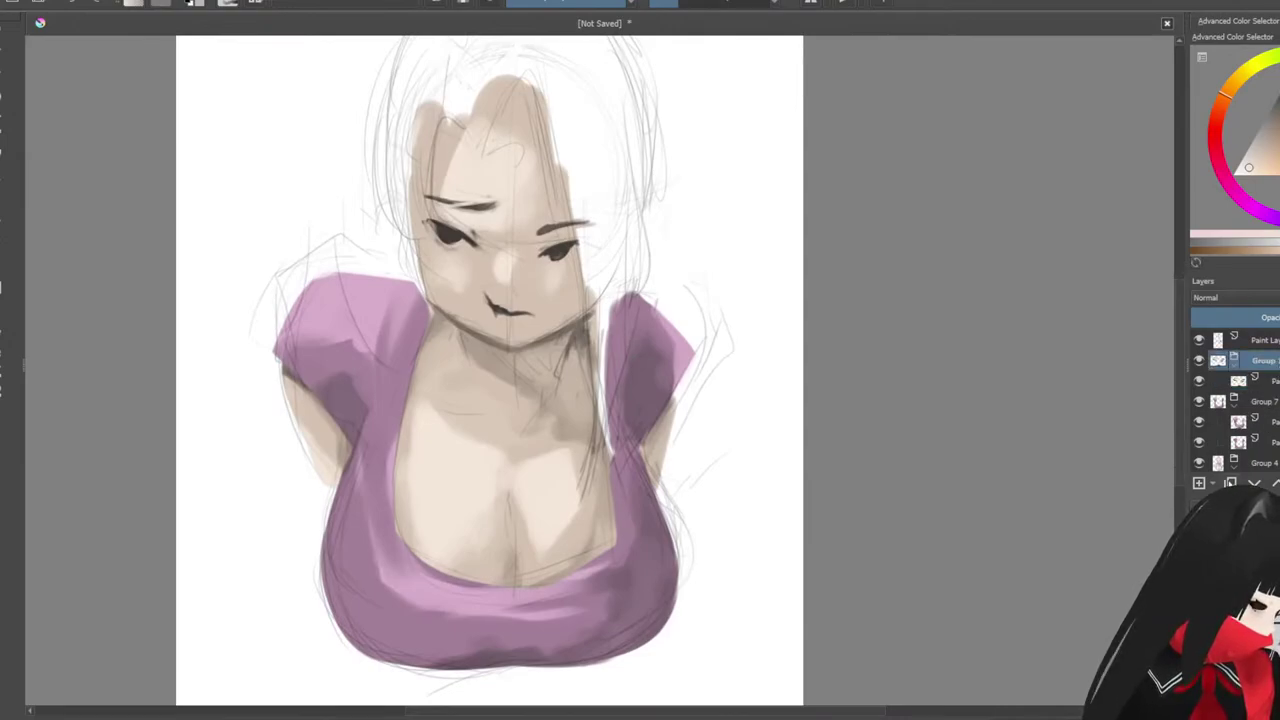
{"action": "left_click", "coordinate": [1240, 478]}
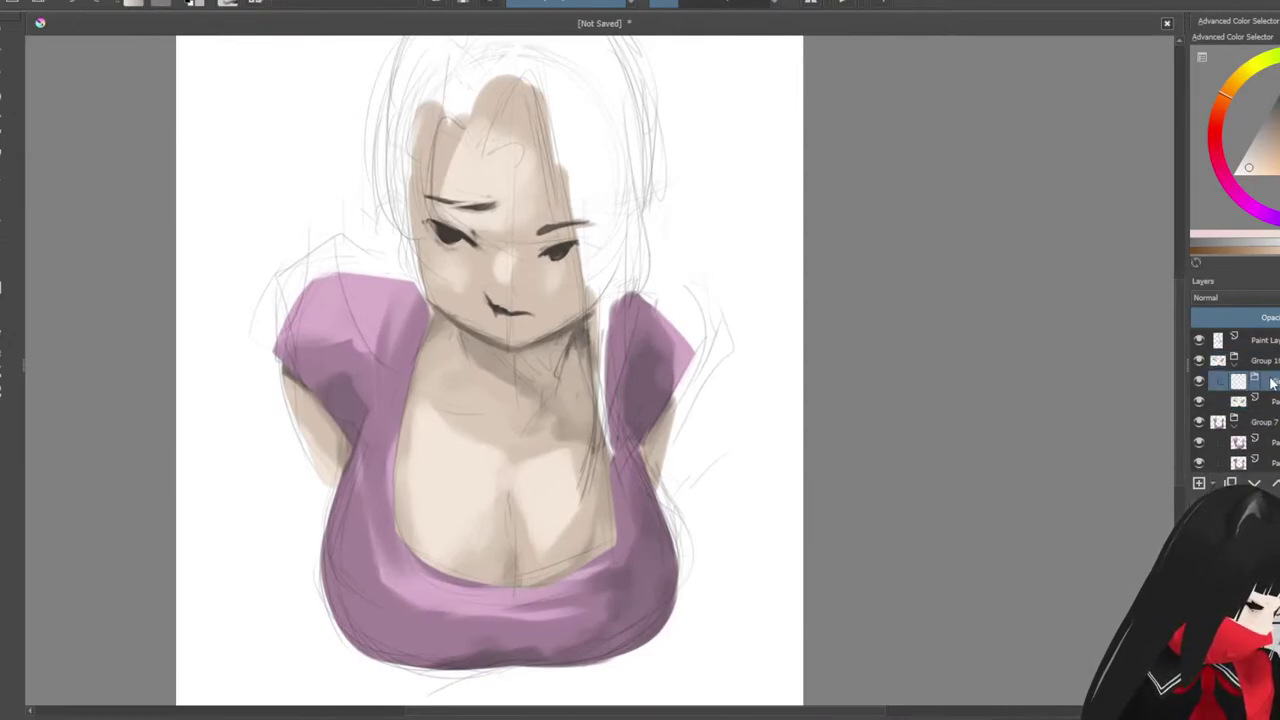
{"action": "left_click_drag", "start_coordinate": [1273, 382], "coordinate": [1273, 352]}
{"action": "left_click", "coordinate": [1200, 483]}
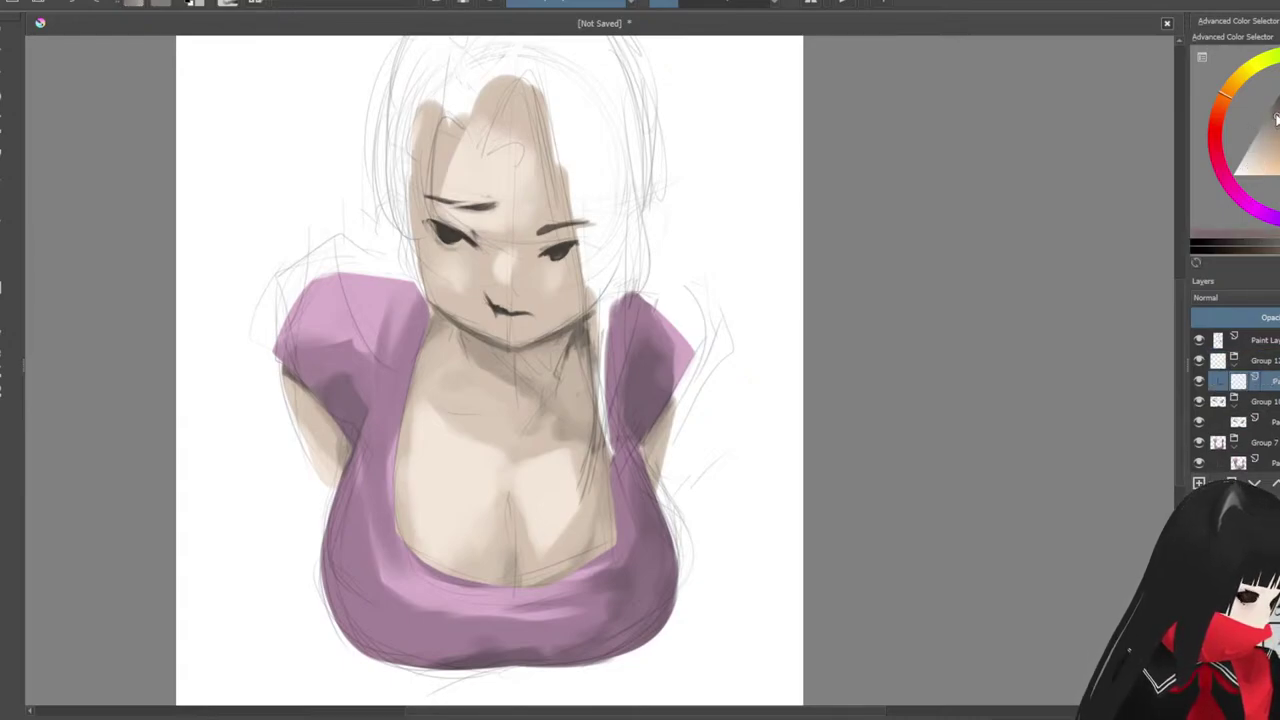
{"action": "left_click_drag", "start_coordinate": [846, 240], "coordinate": [818, 333]}
{"action": "mouse_move", "coordinate": [448, 134]}
{"action": "left_mouse_down"}
{"action": "mouse_move", "coordinate": [394, 405]}
{"action": "mouse_move", "coordinate": [416, 490]}
{"action": "left_mouse_up"}
{"action": "key", "text": "ctrl+z"}
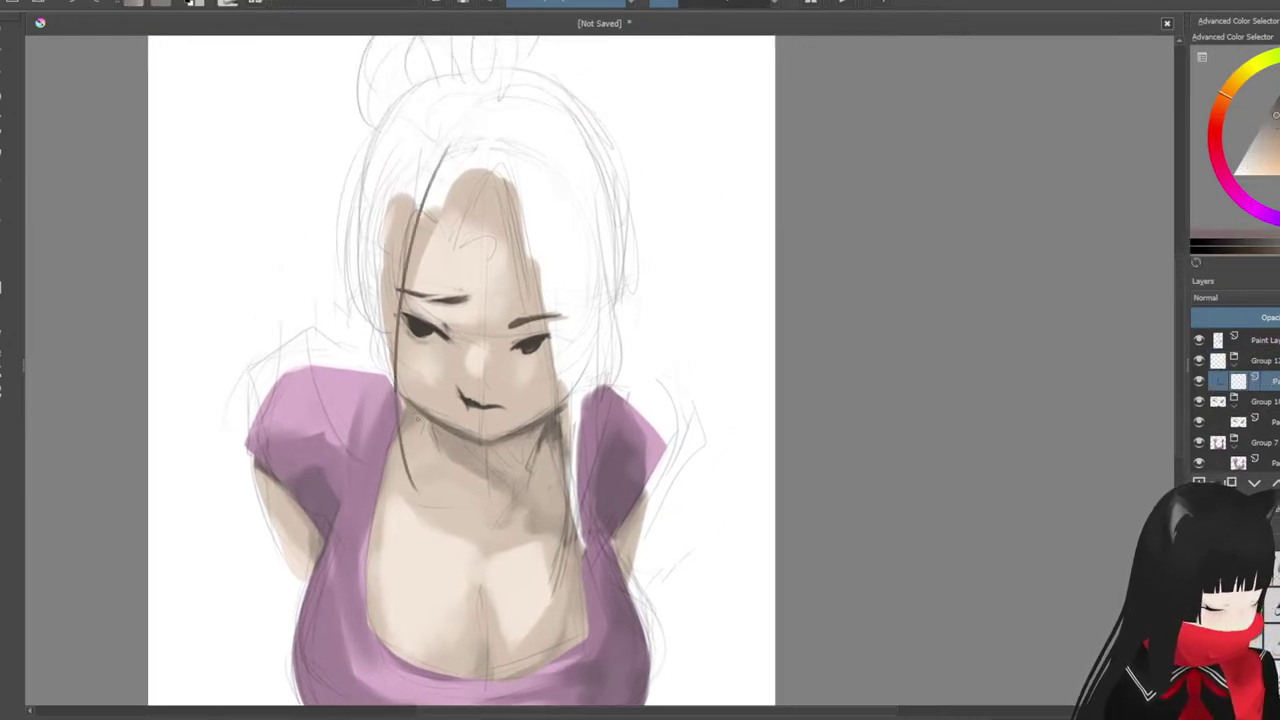
{"action": "key", "text": "ctrl+z"}
{"action": "left_click_drag", "start_coordinate": [449, 151], "coordinate": [421, 447]}
{"action": "key", "text": "ctrl+z"}
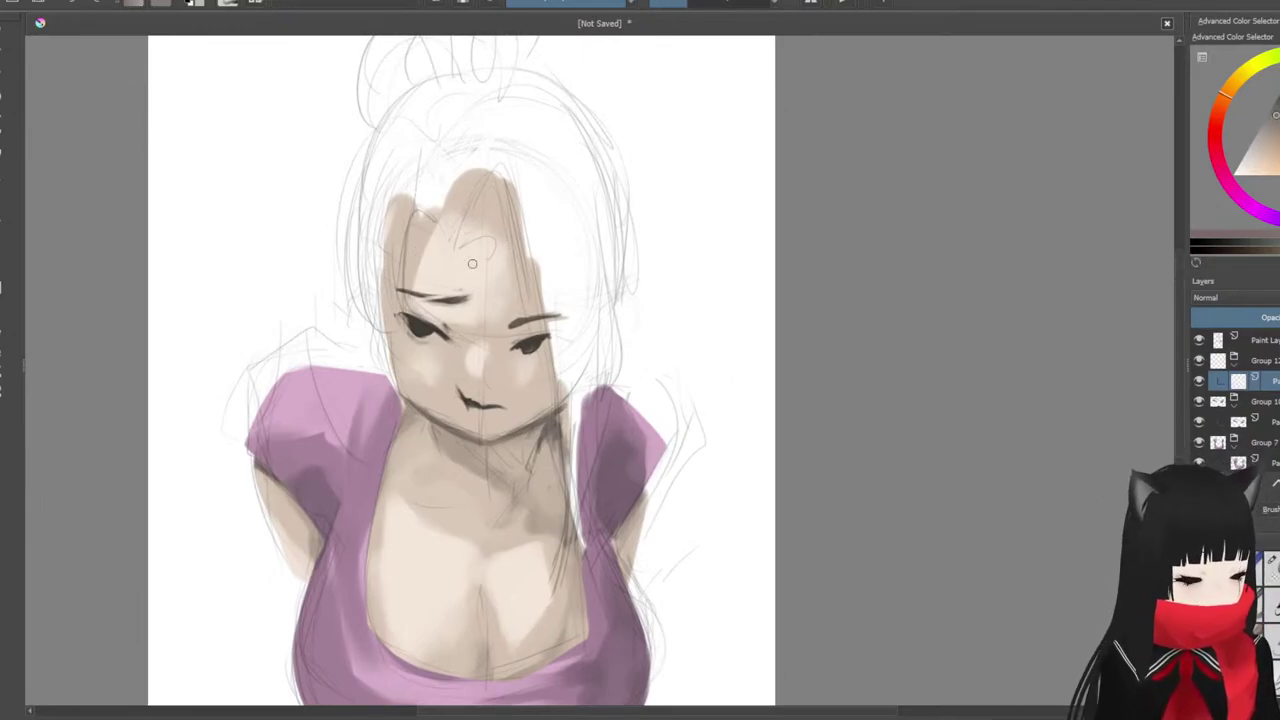
{"action": "left_click_drag", "start_coordinate": [414, 180], "coordinate": [398, 350]}
{"action": "key", "text": "ctrl+z"}
Step: Paint the hair on the left side of the forehead with a larger dark brown brush, from hairline to eye level
{"action": "left_click_drag", "start_coordinate": [430, 186], "coordinate": [400, 306]}
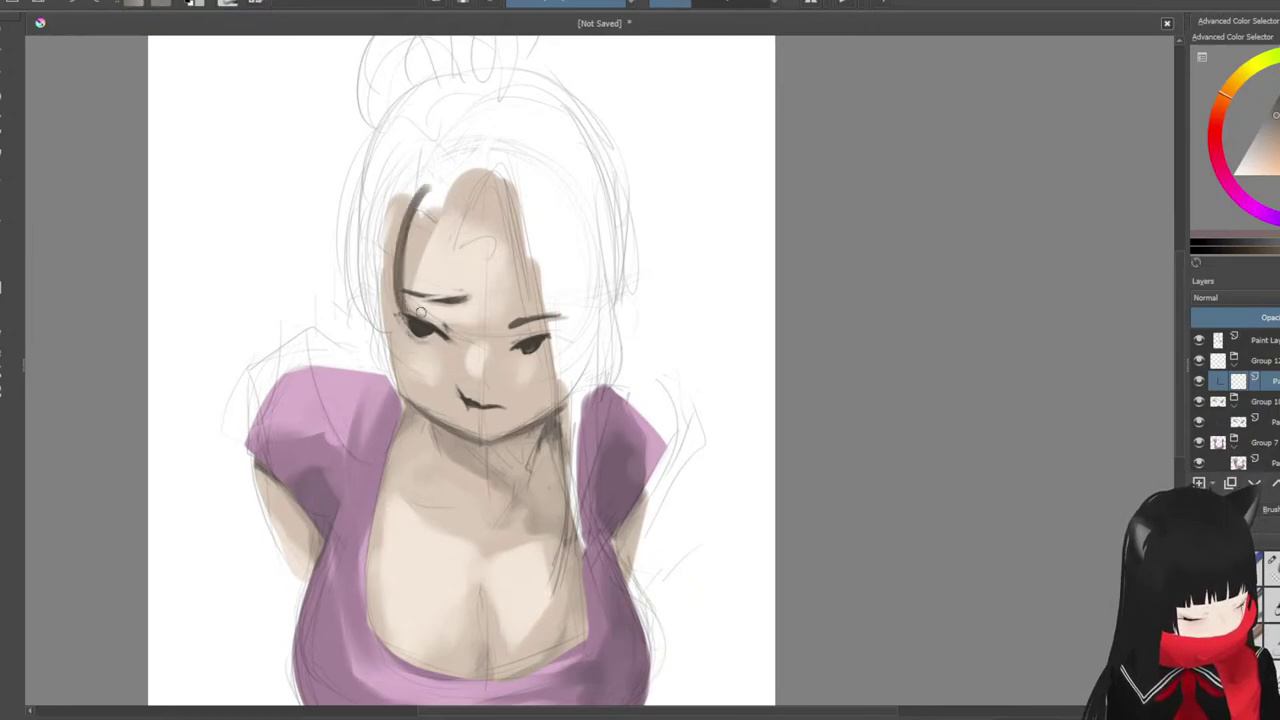
{"action": "mouse_move", "coordinate": [404, 205]}
{"action": "left_mouse_down"}
{"action": "mouse_move", "coordinate": [417, 270]}
{"action": "mouse_move", "coordinate": [396, 332]}
{"action": "left_mouse_up"}
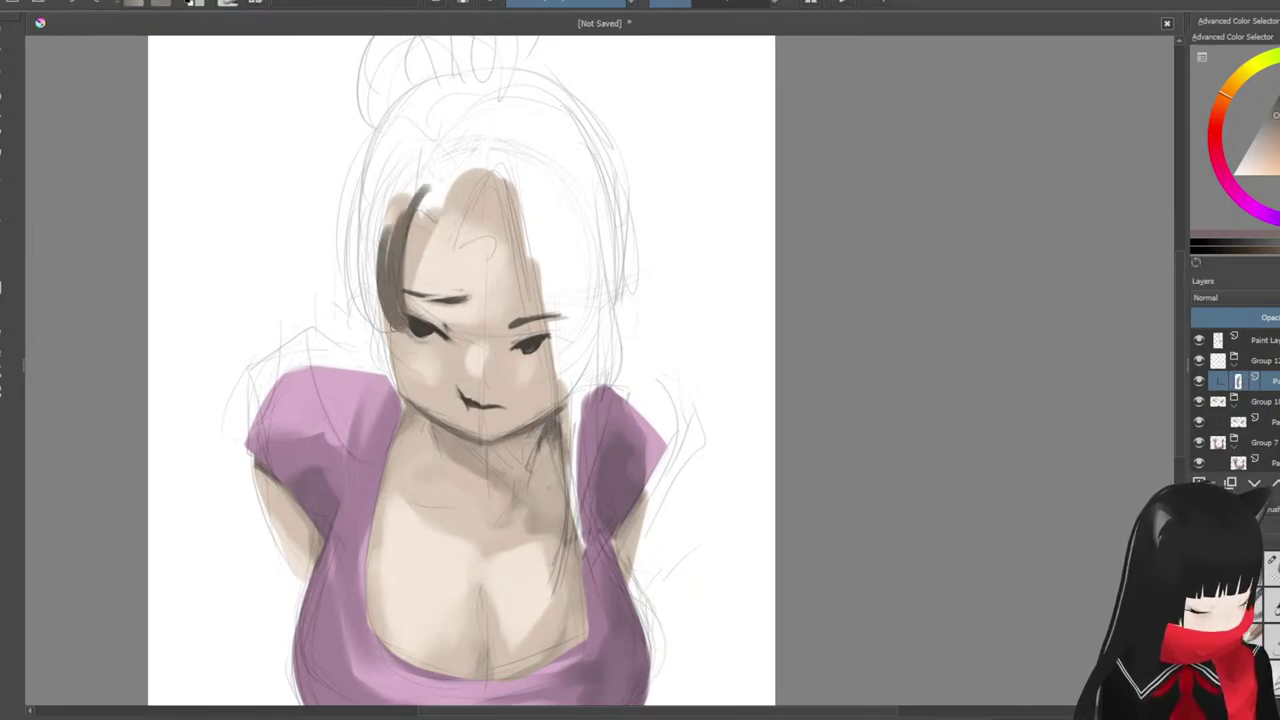
{"action": "mouse_move", "coordinate": [380, 154]}
{"action": "left_mouse_down"}
{"action": "mouse_move", "coordinate": [366, 298]}
{"action": "mouse_move", "coordinate": [380, 320]}
{"action": "left_mouse_up"}
{"action": "left_click_drag", "start_coordinate": [386, 208], "coordinate": [390, 328]}
{"action": "left_click_drag", "start_coordinate": [370, 272], "coordinate": [384, 322]}
{"action": "left_click_drag", "start_coordinate": [369, 206], "coordinate": [429, 502]}
{"action": "key", "text": "ctrl+z"}
{"action": "left_click_drag", "start_coordinate": [390, 332], "coordinate": [427, 492]}
{"action": "key", "text": "ctrl+z"}
{"action": "left_click_drag", "start_coordinate": [390, 332], "coordinate": [429, 498]}
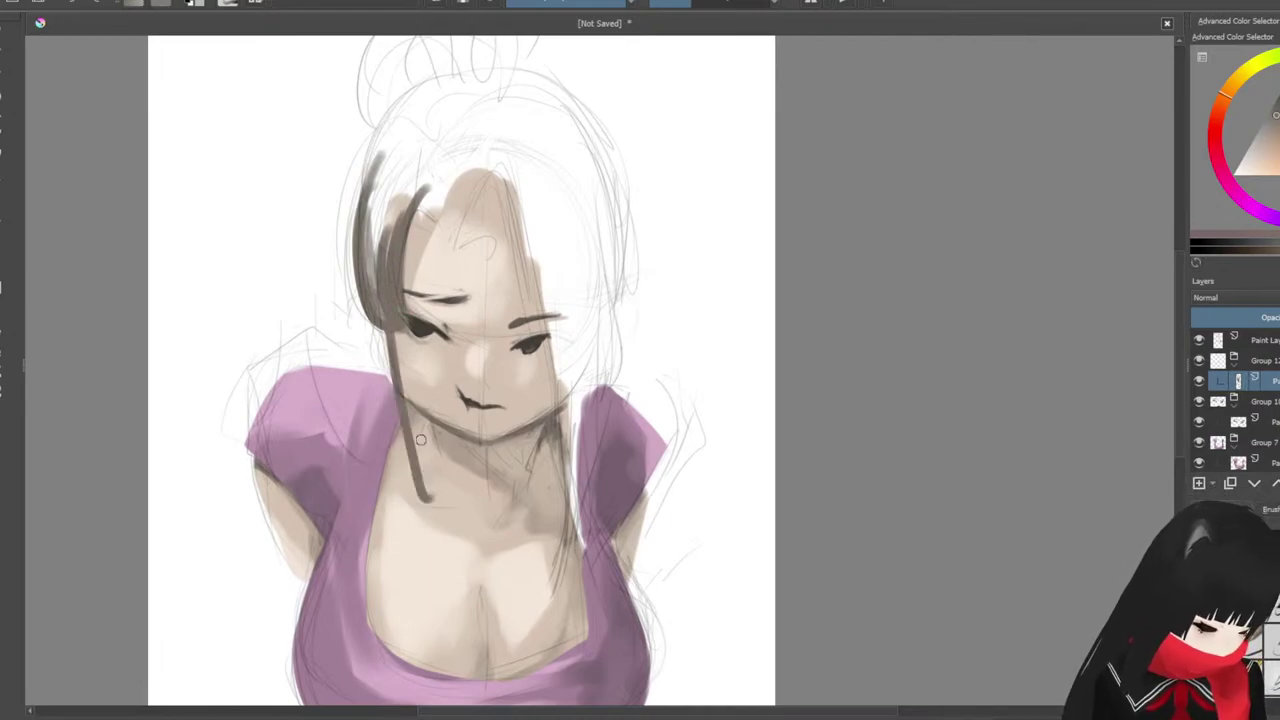
{"action": "key", "text": "ctrl+z"}
Step: Paint a long dark brown lock from the left temple past the cheek to the upper chest and thicken its top
{"action": "mouse_move", "coordinate": [393, 333]}
{"action": "left_mouse_down"}
{"action": "mouse_move", "coordinate": [421, 447]}
{"action": "mouse_move", "coordinate": [391, 456]}
{"action": "left_mouse_up"}
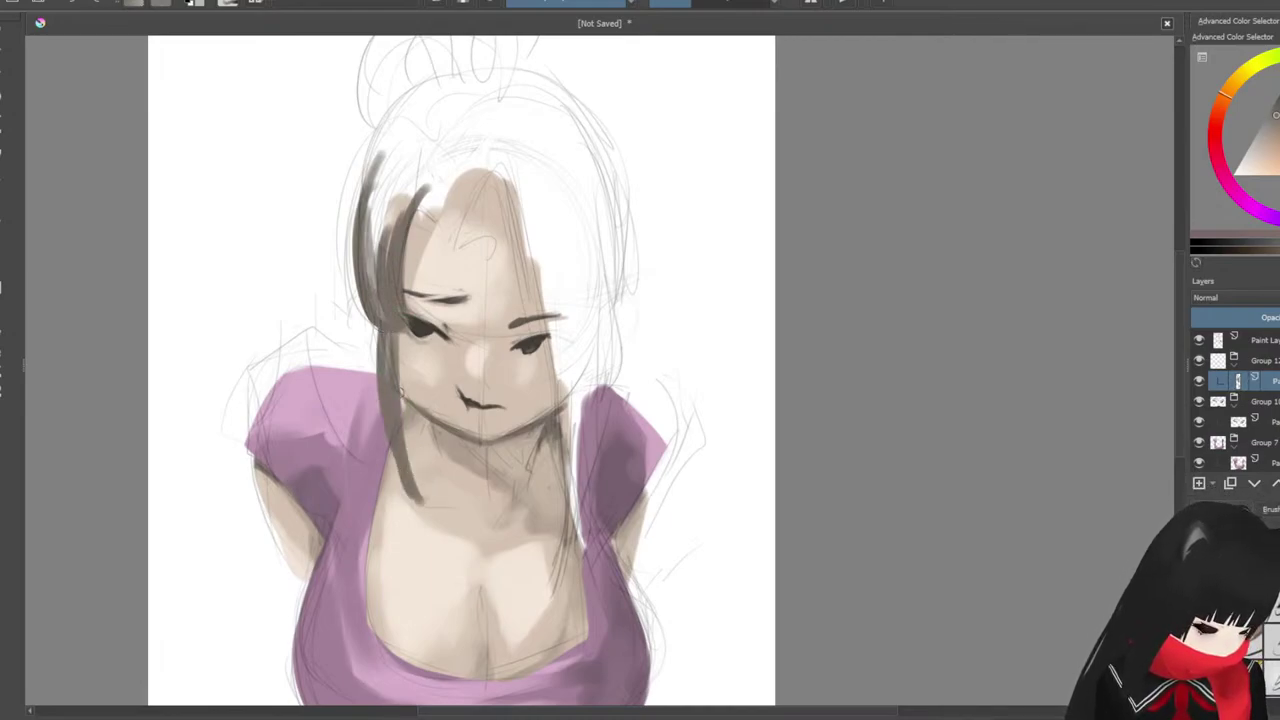
{"action": "left_click_drag", "start_coordinate": [380, 306], "coordinate": [374, 366]}
{"action": "left_click_drag", "start_coordinate": [382, 310], "coordinate": [388, 376]}
{"action": "left_click_drag", "start_coordinate": [388, 178], "coordinate": [376, 272]}
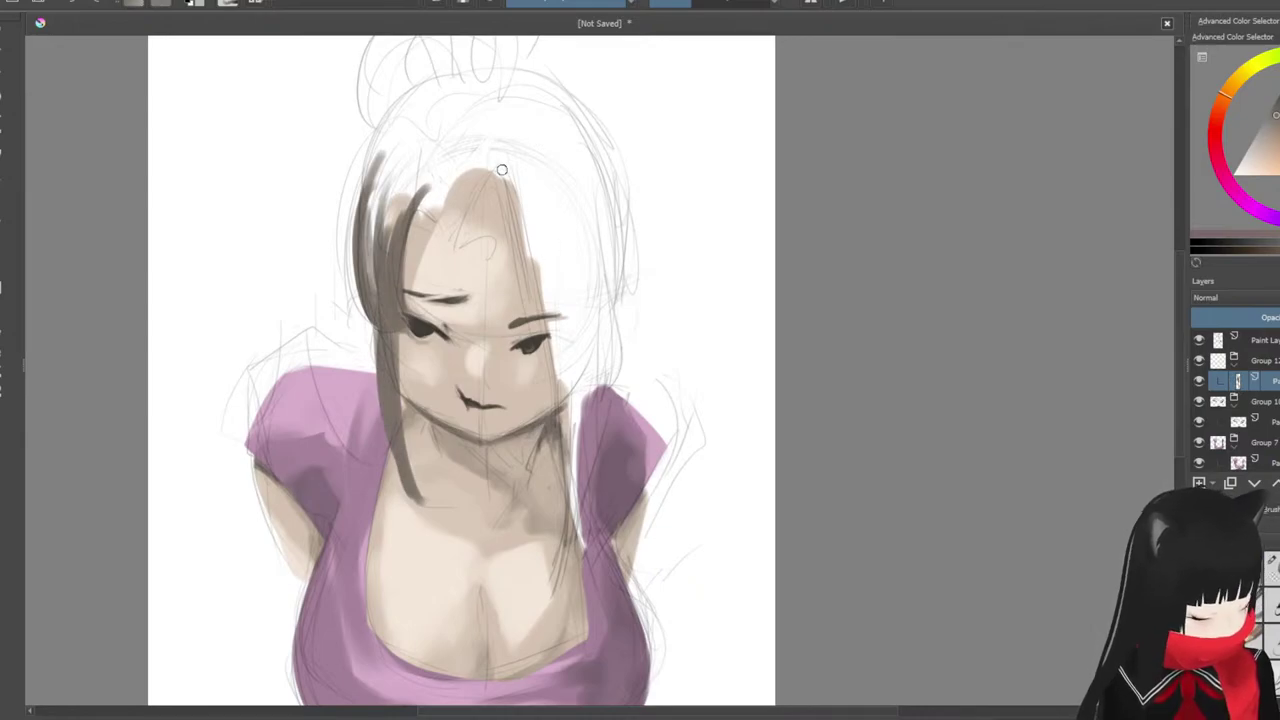
Step: Paint the zigzag hairline across the forehead in dark brown, redrawing its peak and descending right edge
{"action": "left_click_drag", "start_coordinate": [432, 195], "coordinate": [456, 240]}
{"action": "mouse_move", "coordinate": [396, 198]}
{"action": "left_mouse_down"}
{"action": "mouse_move", "coordinate": [411, 224]}
{"action": "mouse_move", "coordinate": [500, 250]}
{"action": "mouse_move", "coordinate": [528, 320]}
{"action": "mouse_move", "coordinate": [568, 600]}
{"action": "left_mouse_up"}
{"action": "key", "text": "ctrl+z"}
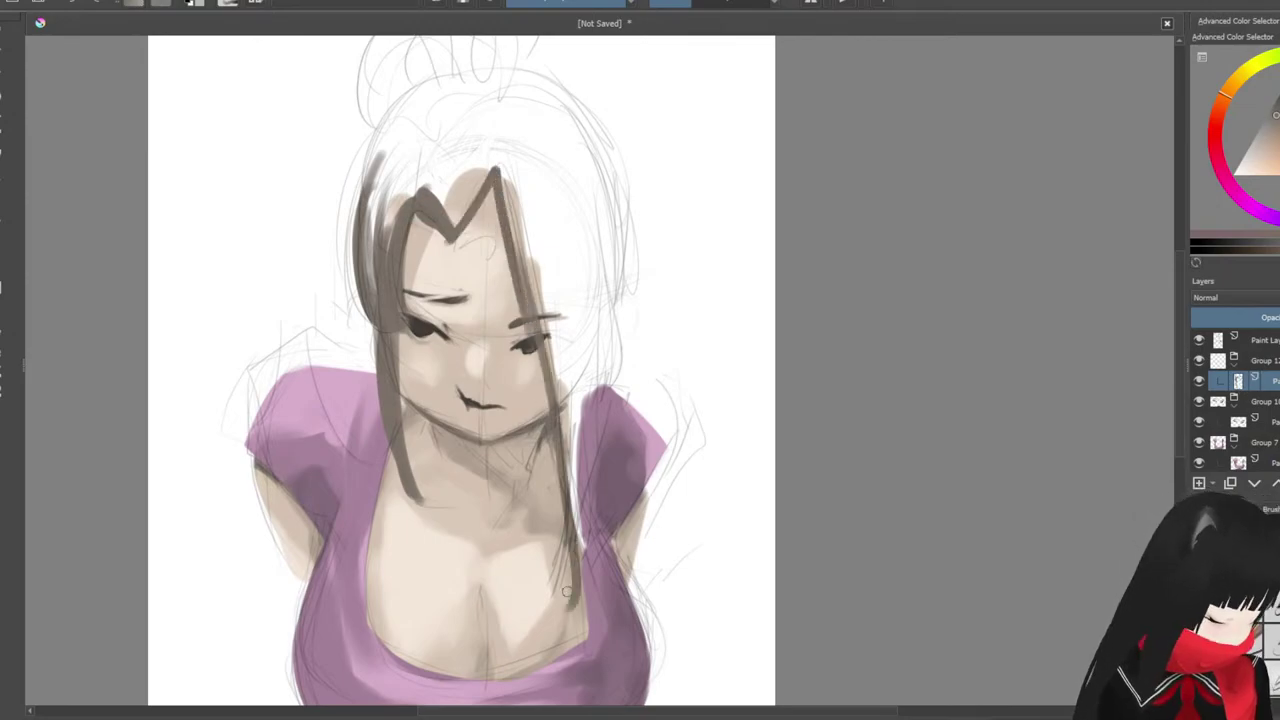
{"action": "key", "text": "ctrl+z"}
{"action": "key", "text": "ctrl+z"}
{"action": "mouse_move", "coordinate": [458, 238]}
{"action": "left_mouse_down"}
{"action": "mouse_move", "coordinate": [500, 157]}
{"action": "mouse_move", "coordinate": [537, 340]}
{"action": "left_mouse_up"}
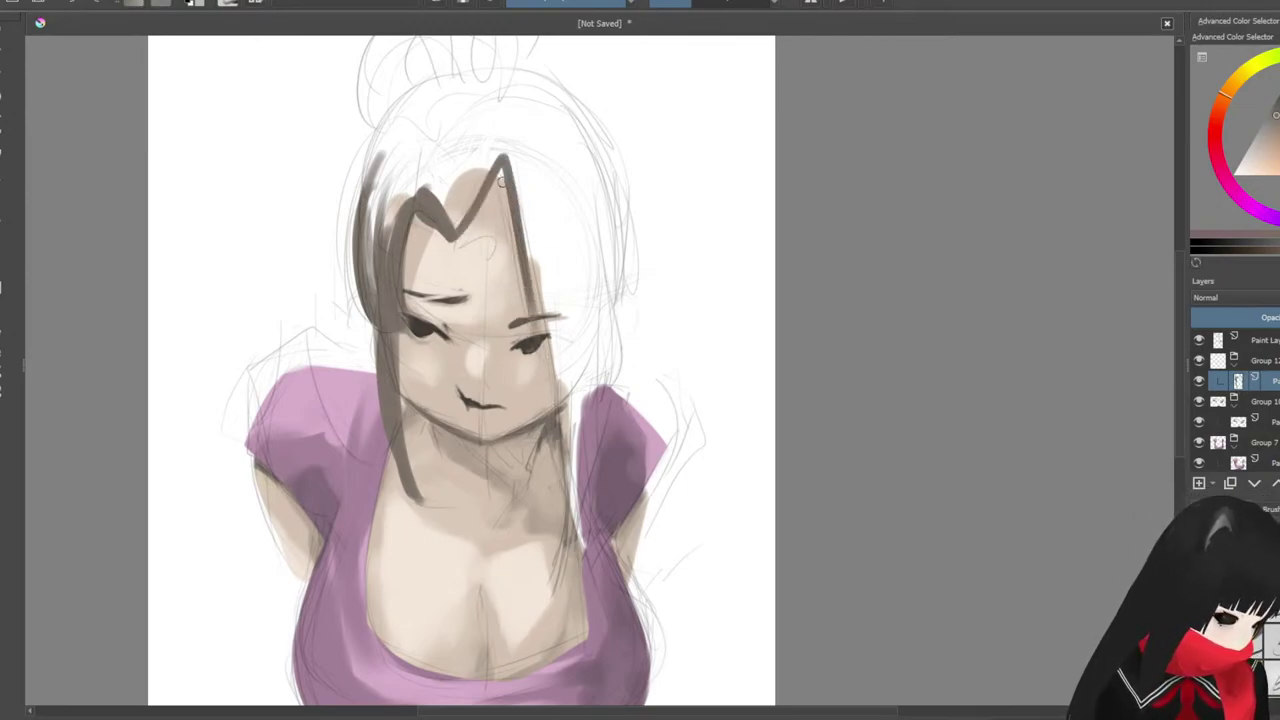
{"action": "key", "text": "ctrl+z"}
{"action": "mouse_move", "coordinate": [456, 238]}
{"action": "left_mouse_down"}
{"action": "mouse_move", "coordinate": [495, 172]}
{"action": "mouse_move", "coordinate": [528, 294]}
{"action": "left_mouse_up"}
Step: Extend the right front lock down past the cheek to the chest with overlapping dark brown strokes
{"action": "left_click_drag", "start_coordinate": [507, 200], "coordinate": [570, 590]}
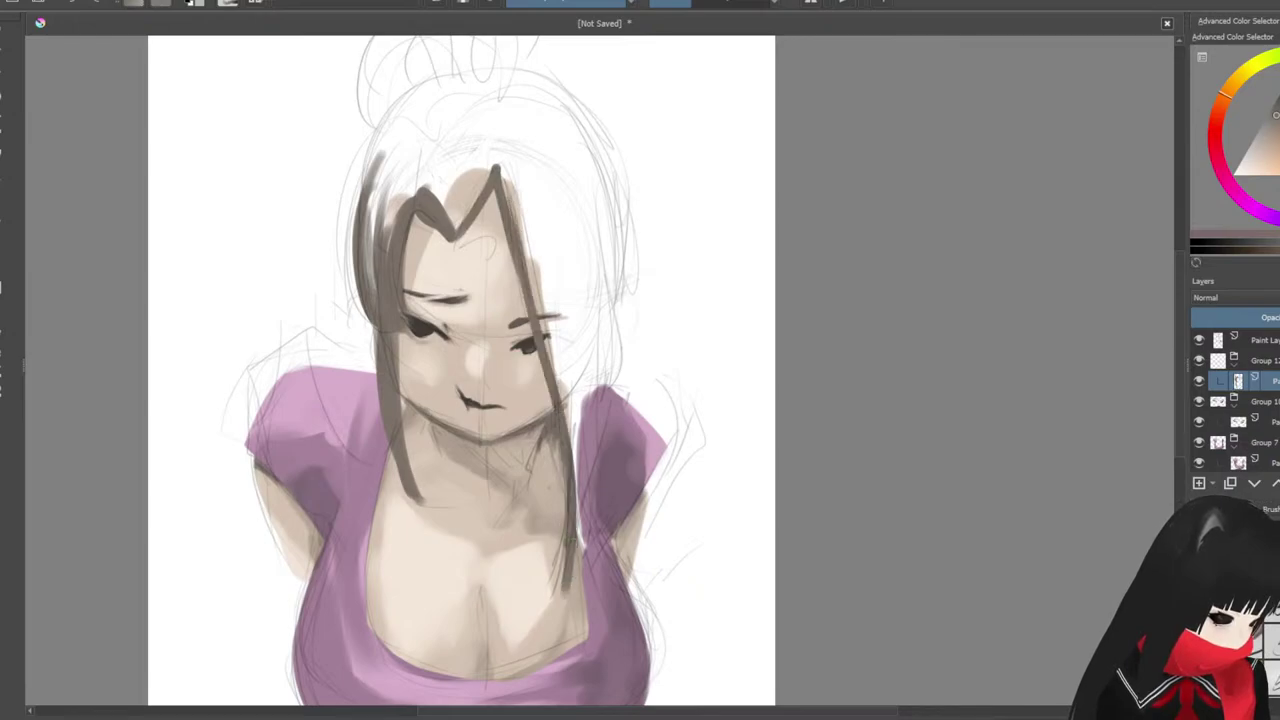
{"action": "left_click_drag", "start_coordinate": [572, 363], "coordinate": [570, 588]}
{"action": "left_click_drag", "start_coordinate": [572, 428], "coordinate": [563, 599]}
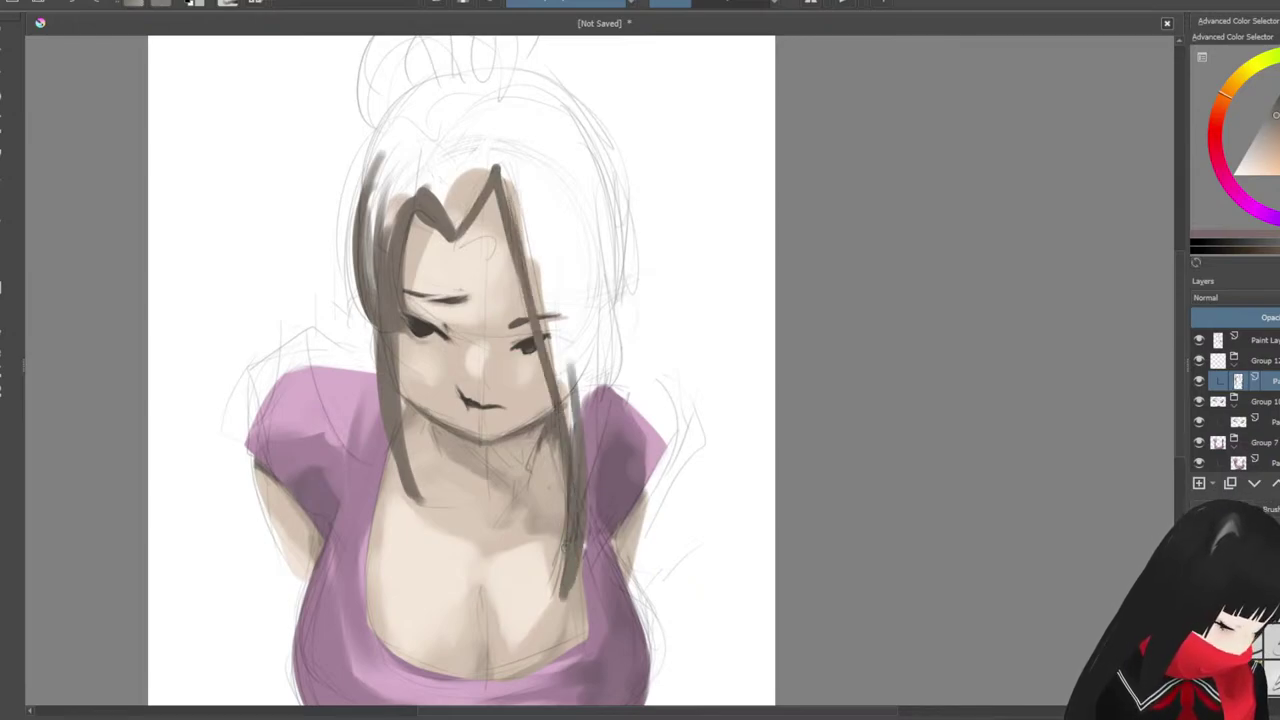
Step: Paint the outer hair strands on the right side, curving down onto the right shoulder
{"action": "left_click_drag", "start_coordinate": [590, 156], "coordinate": [590, 434]}
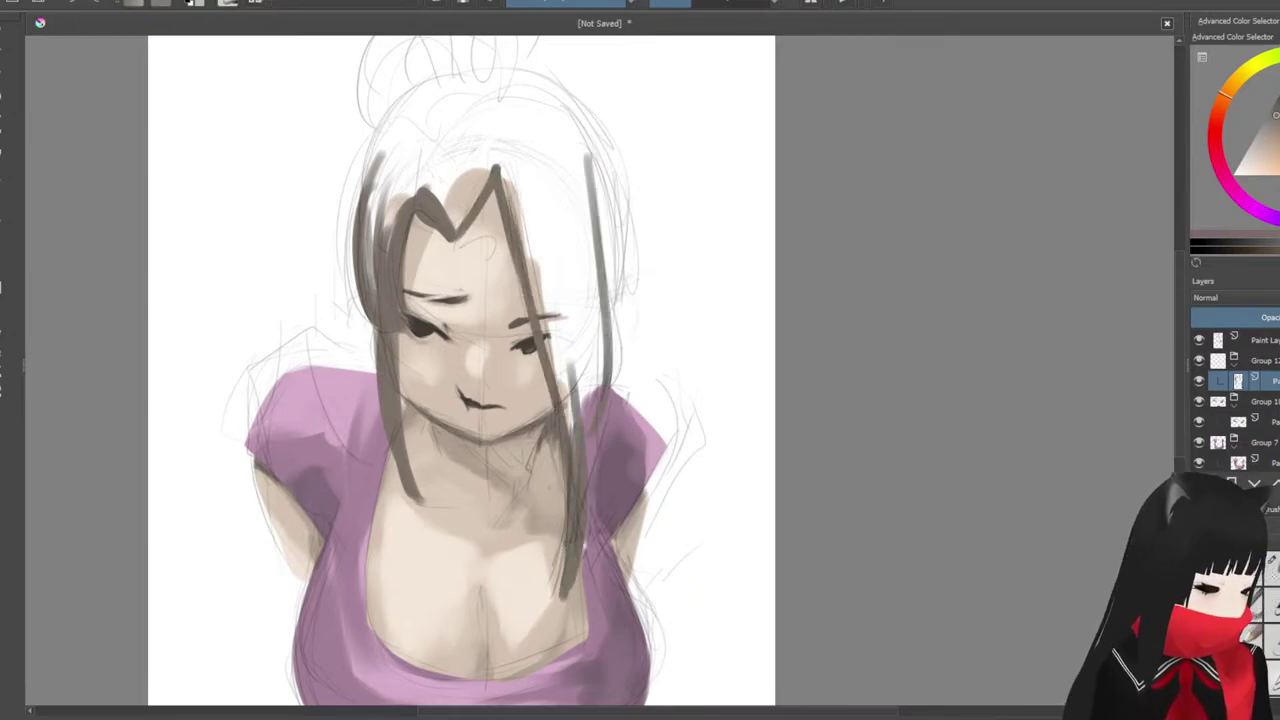
{"action": "key", "text": "ctrl+z"}
{"action": "mouse_move", "coordinate": [600, 206]}
{"action": "left_mouse_down"}
{"action": "mouse_move", "coordinate": [615, 337]}
{"action": "mouse_move", "coordinate": [590, 432]}
{"action": "left_mouse_up"}
{"action": "mouse_move", "coordinate": [597, 309]}
{"action": "left_mouse_down"}
{"action": "mouse_move", "coordinate": [602, 382]}
{"action": "mouse_move", "coordinate": [588, 428]}
{"action": "left_mouse_up"}
{"action": "left_click_drag", "start_coordinate": [606, 348], "coordinate": [591, 468]}
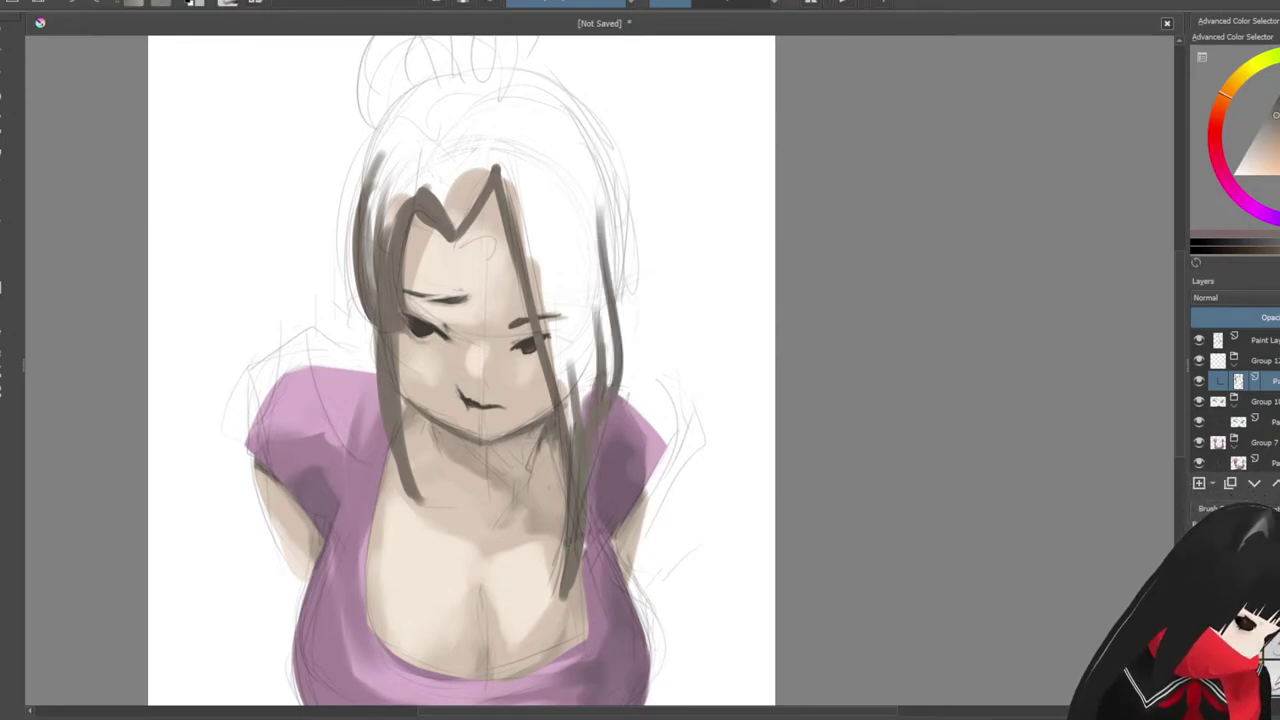
Step: Paint another dark brown strand just inside the outer right-side hair, rising to forehead height
{"action": "left_click_drag", "start_coordinate": [594, 418], "coordinate": [577, 222]}
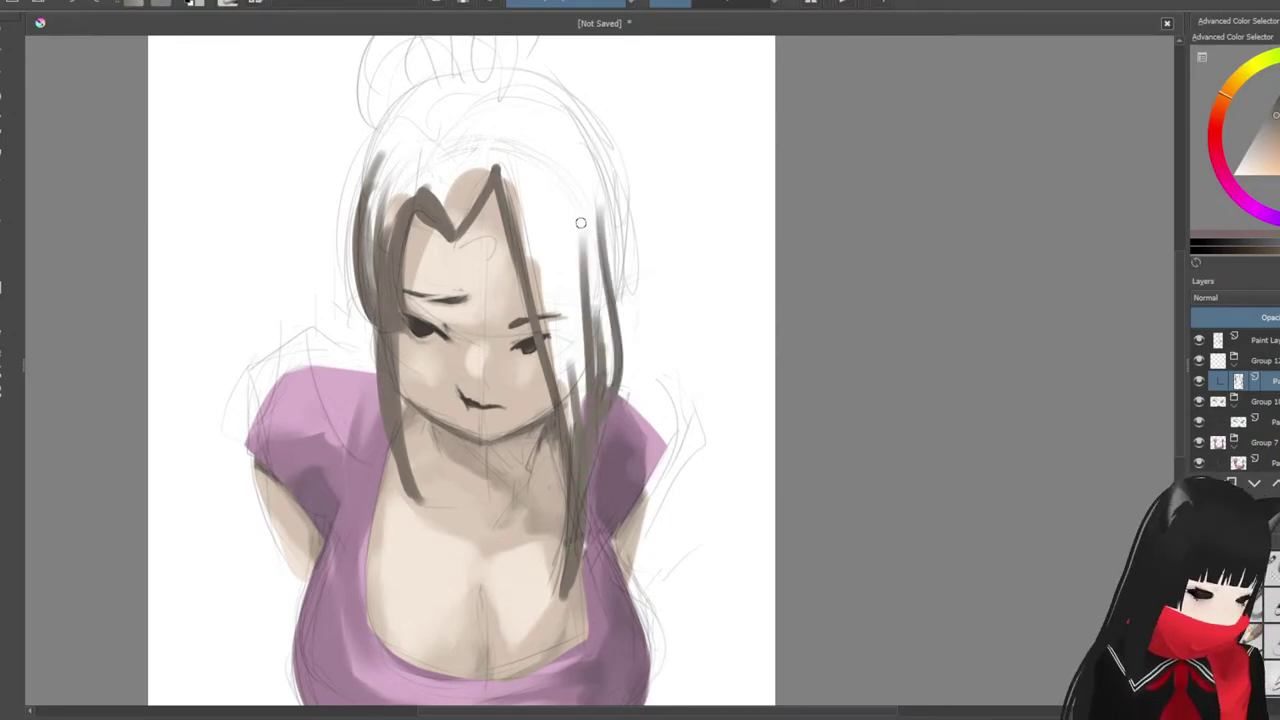
Step: Examine the face and hair shapes in the mirrored view and with the whole canvas in sight
{"action": "key", "text": "m"}
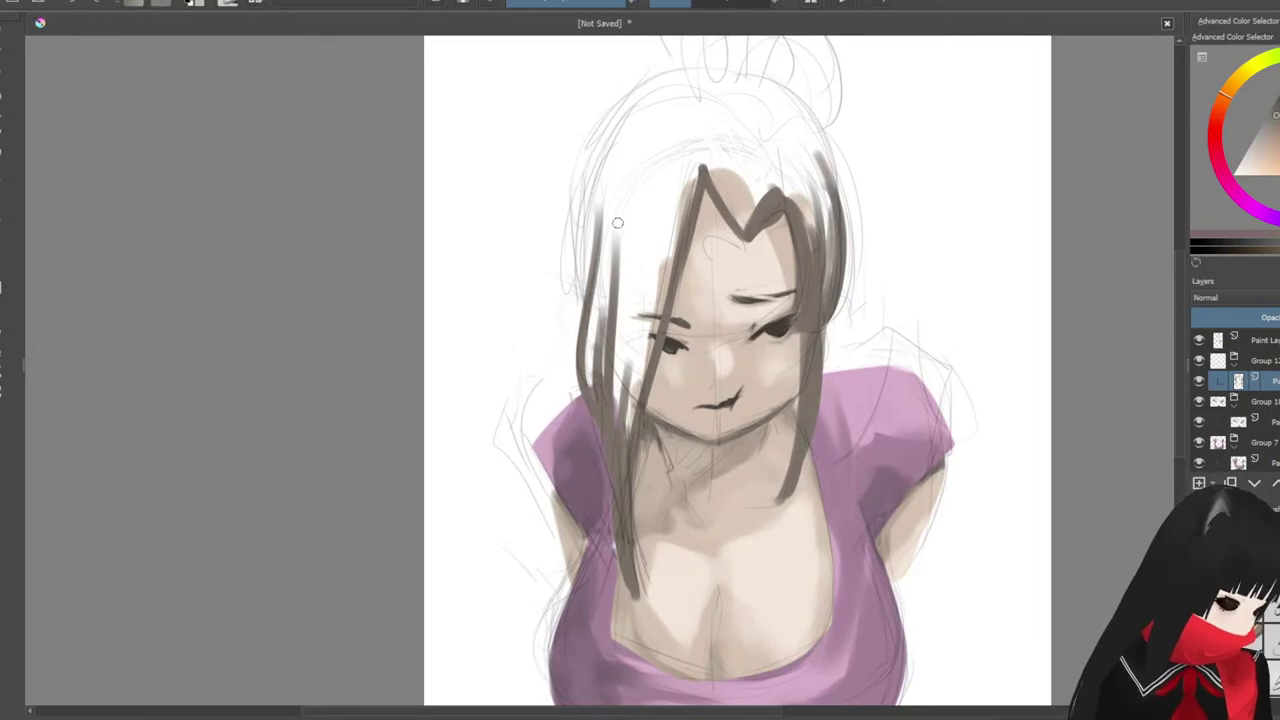
{"action": "key", "text": "m"}
{"action": "scroll", "coordinate": [580, 220], "scroll_direction": "down", "scroll_amount": 3}
{"action": "key", "text": "minus"}
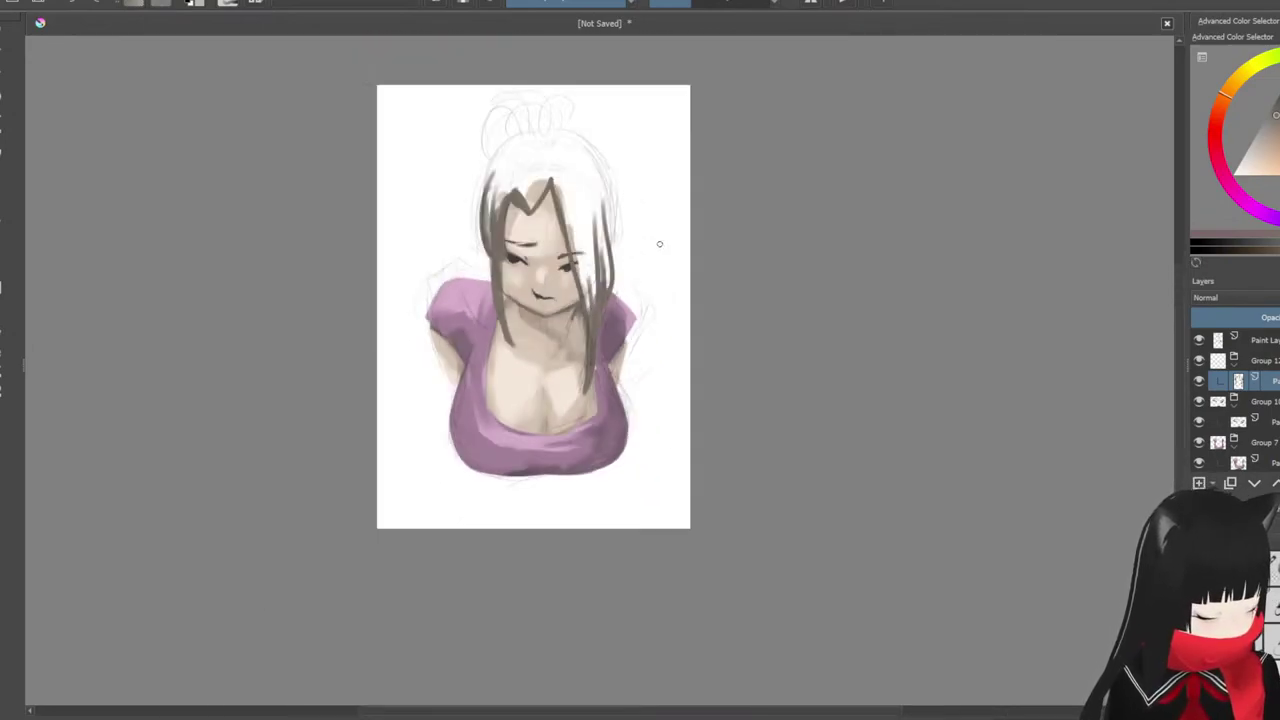
{"action": "left_click_drag", "start_coordinate": [662, 180], "coordinate": [680, 237]}
{"action": "key", "text": "plus"}
{"action": "left_click_drag", "start_coordinate": [666, 332], "coordinate": [701, 316]}
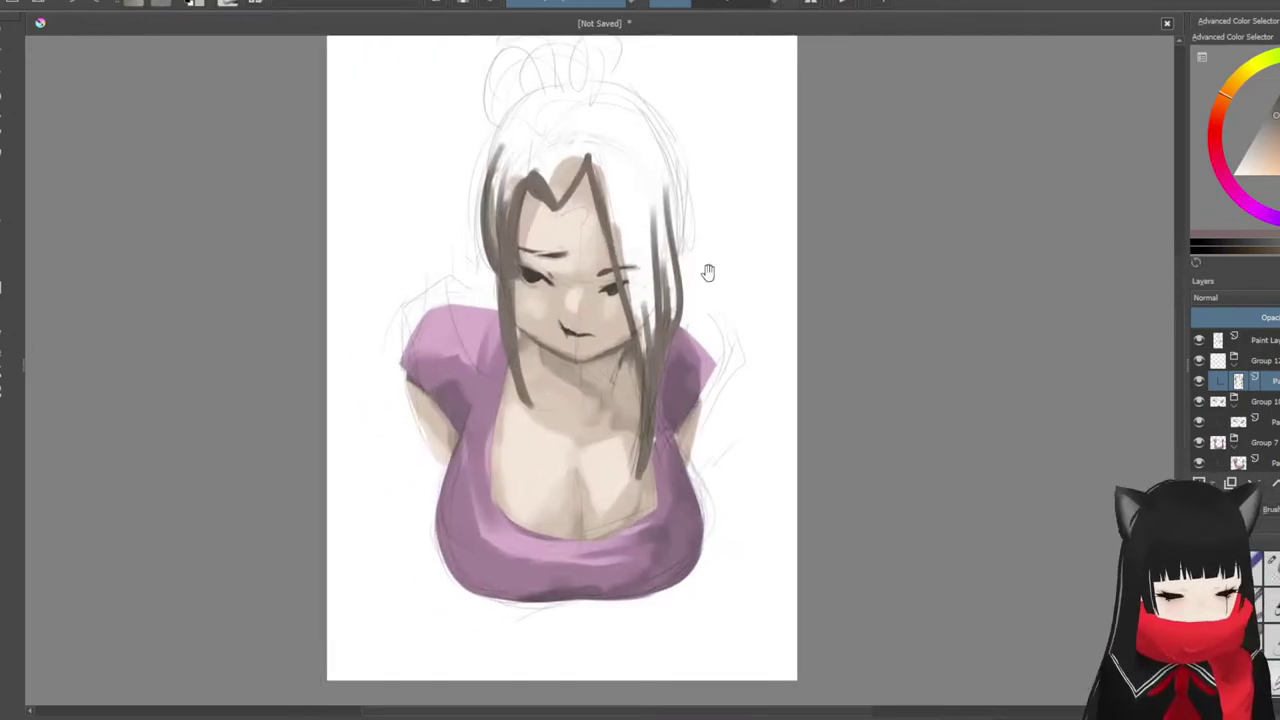
{"action": "scroll", "coordinate": [707, 272], "scroll_direction": "down", "scroll_amount": 1}
{"action": "key", "text": "m"}
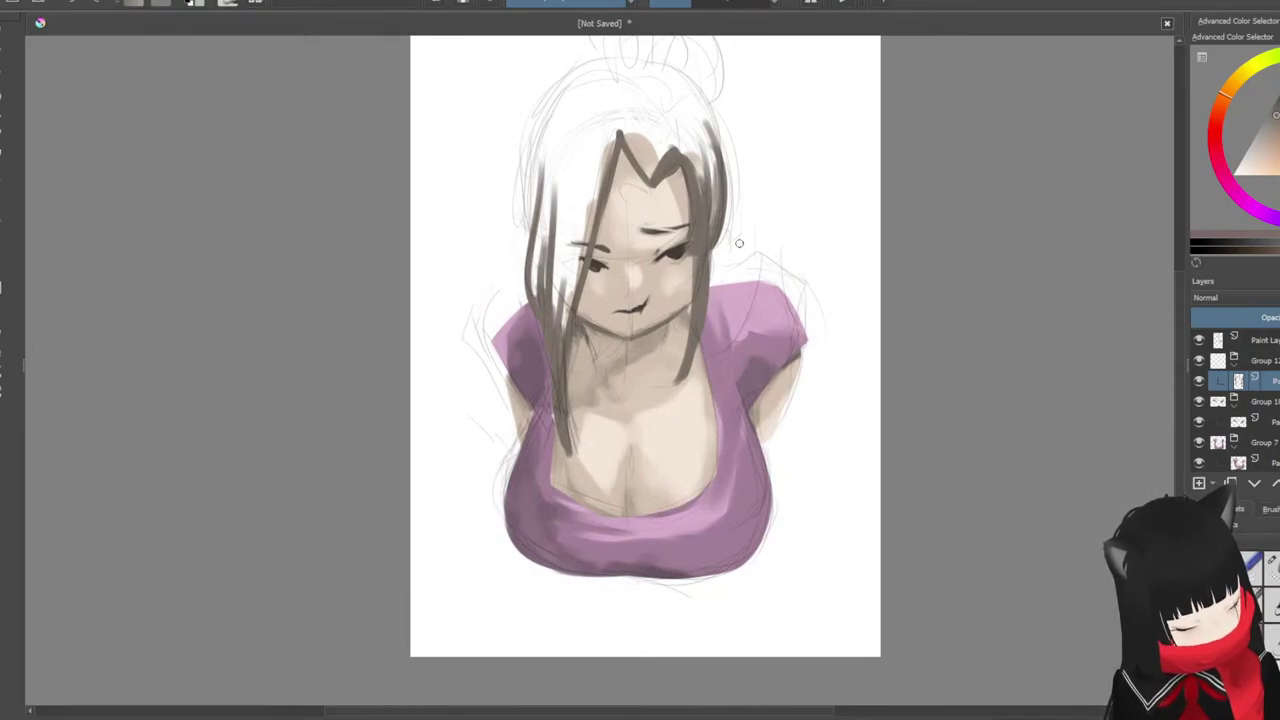
{"action": "key", "text": "m"}
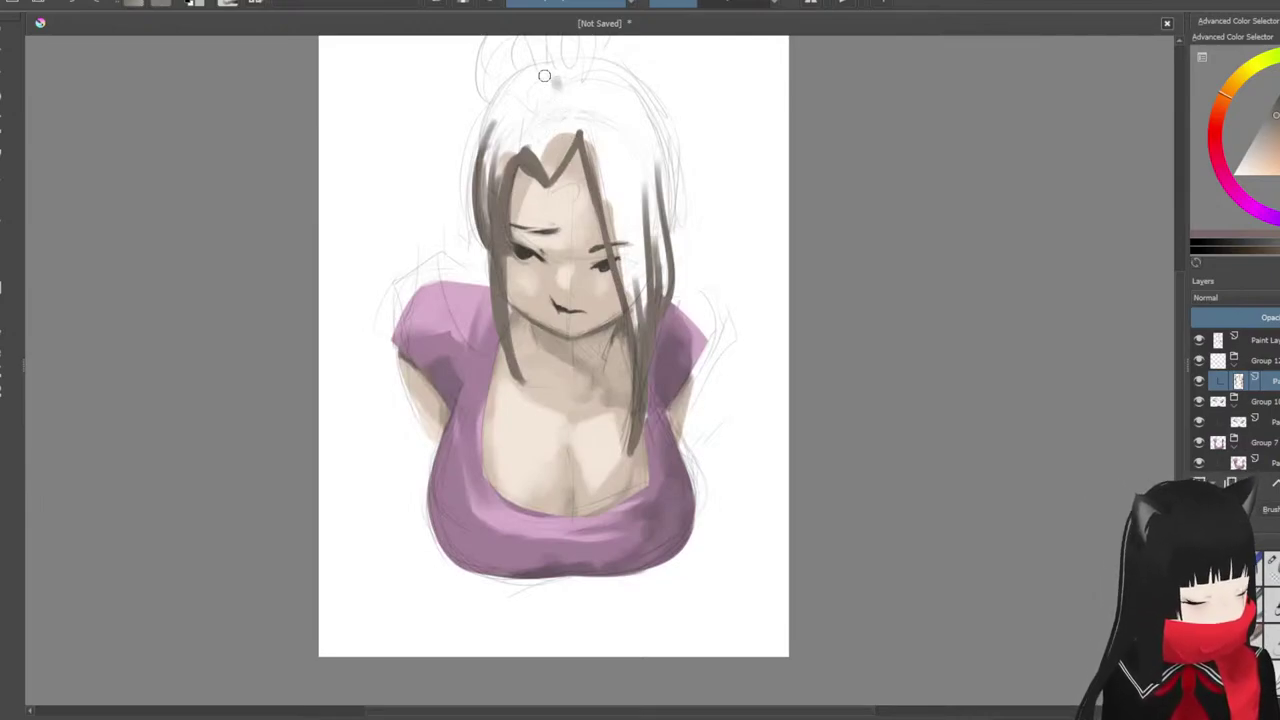
Step: Fill the crown and both sides of the hair with dark brown up to the sketched head outline
{"action": "mouse_move", "coordinate": [552, 80]}
{"action": "left_mouse_down"}
{"action": "mouse_move", "coordinate": [488, 205]}
{"action": "mouse_move", "coordinate": [542, 107]}
{"action": "mouse_move", "coordinate": [562, 160]}
{"action": "mouse_move", "coordinate": [552, 172]}
{"action": "mouse_move", "coordinate": [526, 80]}
{"action": "mouse_move", "coordinate": [549, 61]}
{"action": "mouse_move", "coordinate": [469, 187]}
{"action": "mouse_move", "coordinate": [478, 236]}
{"action": "mouse_move", "coordinate": [540, 85]}
{"action": "mouse_move", "coordinate": [572, 62]}
{"action": "mouse_move", "coordinate": [586, 170]}
{"action": "mouse_move", "coordinate": [596, 118]}
{"action": "mouse_move", "coordinate": [630, 62]}
{"action": "mouse_move", "coordinate": [667, 140]}
{"action": "mouse_move", "coordinate": [655, 285]}
{"action": "mouse_move", "coordinate": [641, 250]}
{"action": "mouse_move", "coordinate": [625, 330]}
{"action": "mouse_move", "coordinate": [600, 175]}
{"action": "mouse_move", "coordinate": [636, 144]}
{"action": "mouse_move", "coordinate": [657, 146]}
{"action": "left_mouse_up"}
{"action": "key", "text": "ctrl+z"}
{"action": "key", "text": "ctrl+z"}
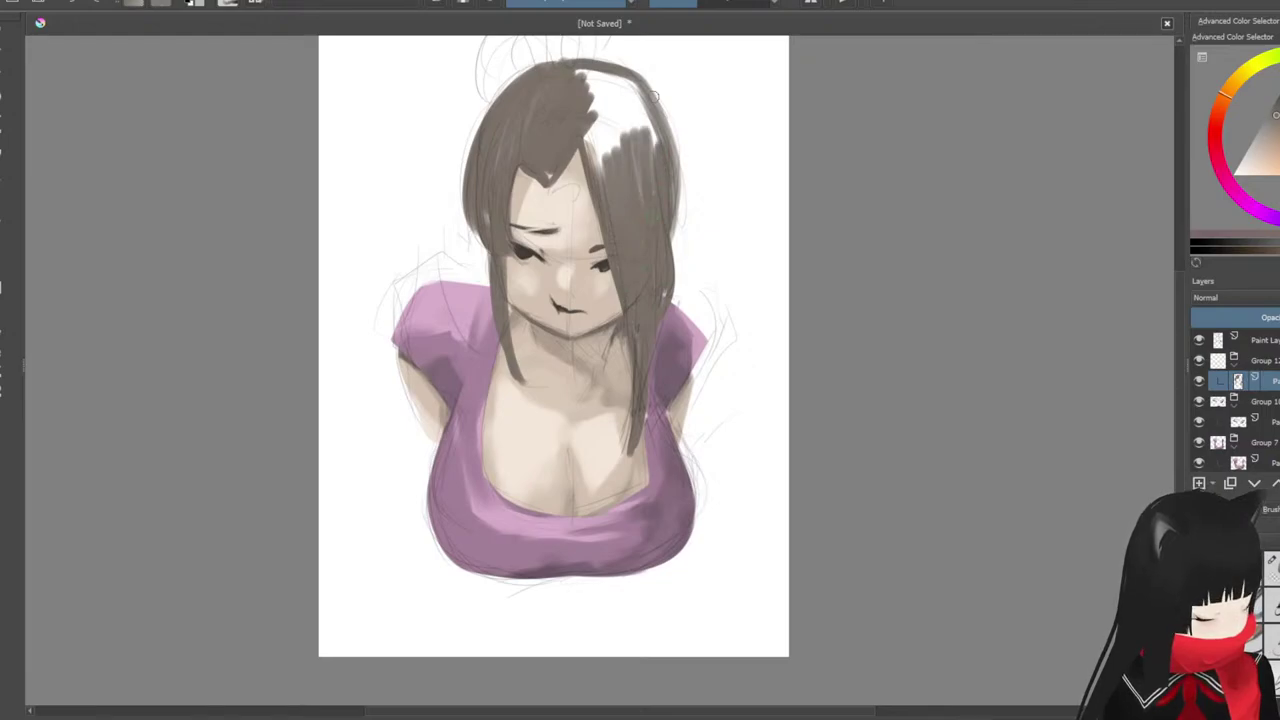
{"action": "mouse_move", "coordinate": [604, 182]}
{"action": "left_mouse_down"}
{"action": "mouse_move", "coordinate": [596, 136]}
{"action": "mouse_move", "coordinate": [618, 120]}
{"action": "mouse_move", "coordinate": [655, 125]}
{"action": "mouse_move", "coordinate": [590, 82]}
{"action": "mouse_move", "coordinate": [608, 97]}
{"action": "mouse_move", "coordinate": [640, 86]}
{"action": "left_mouse_up"}
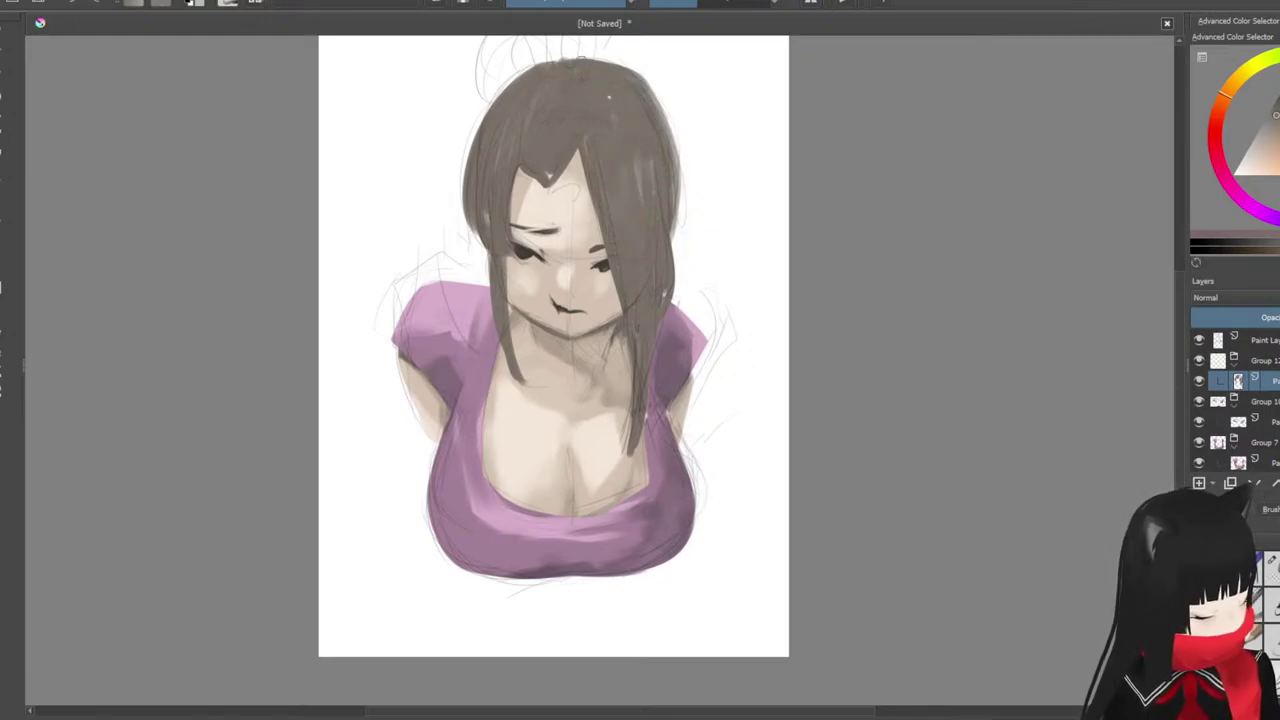
{"action": "left_click_drag", "start_coordinate": [679, 258], "coordinate": [668, 325]}
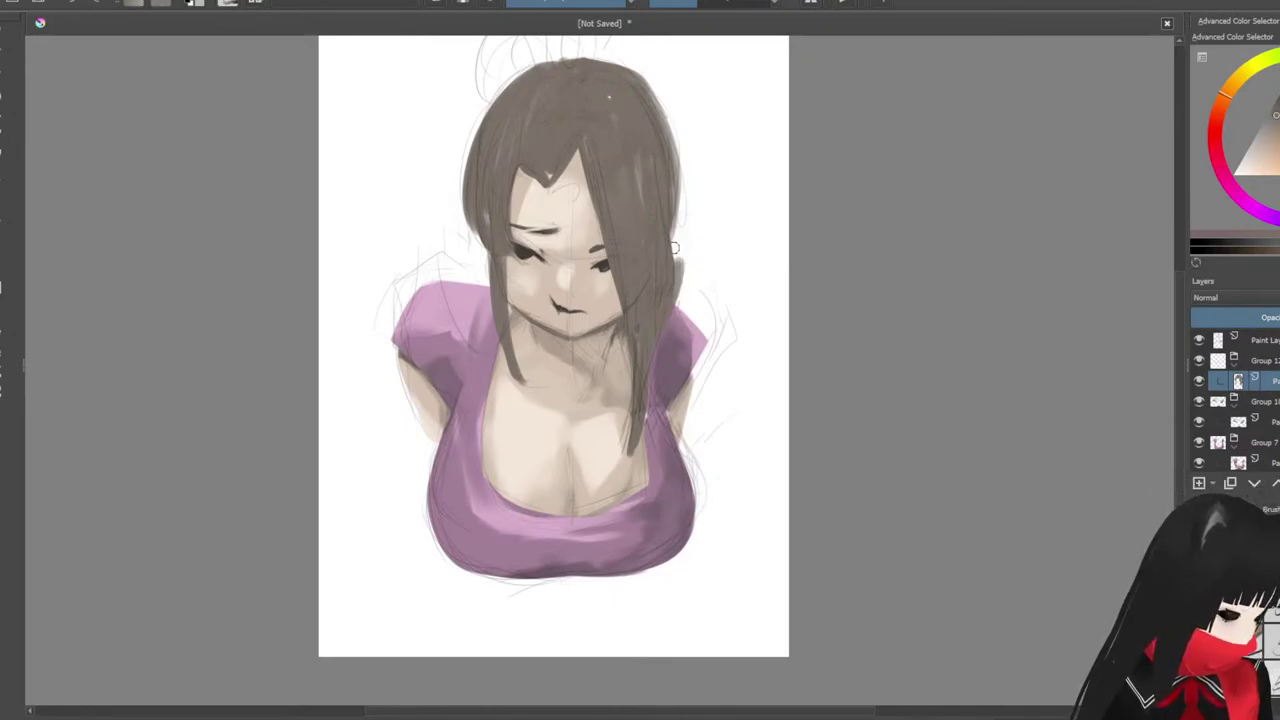
{"action": "key", "text": "ctrl+z"}
{"action": "left_click", "coordinate": [671, 232], "text": "ctrl"}
{"action": "left_click_drag", "start_coordinate": [674, 280], "coordinate": [666, 322]}
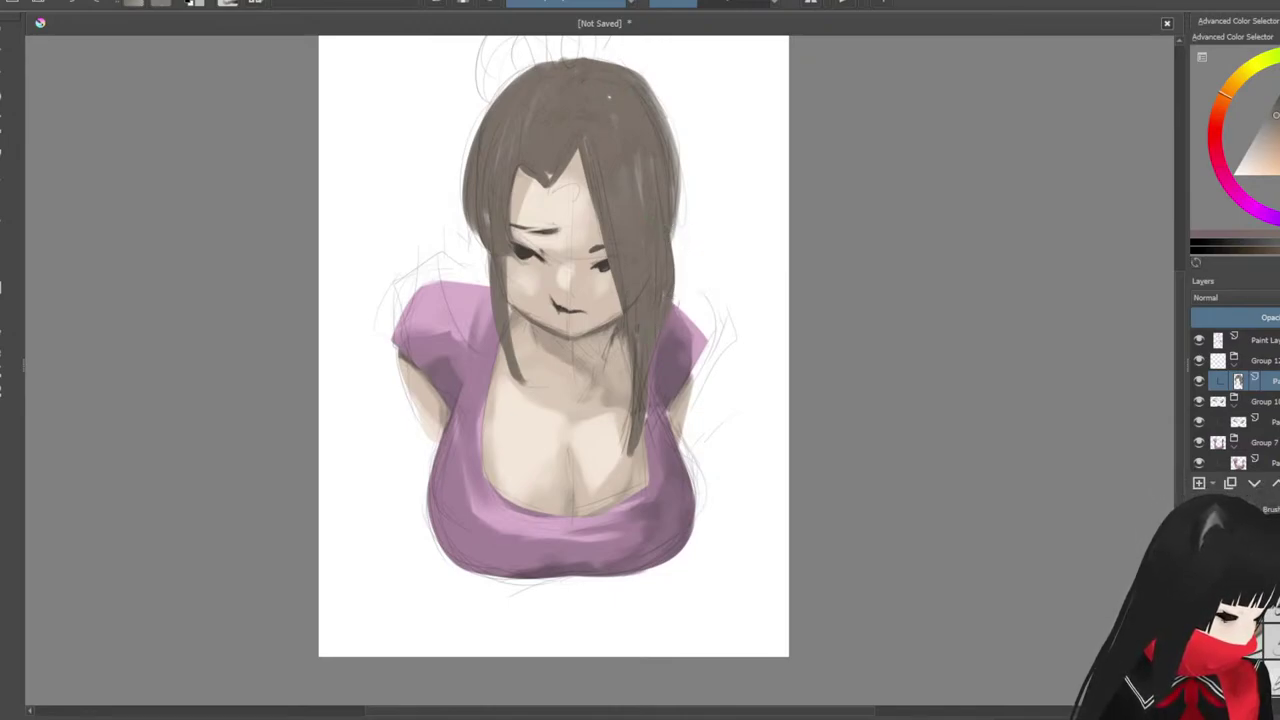
{"action": "left_click_drag", "start_coordinate": [641, 264], "coordinate": [635, 246]}
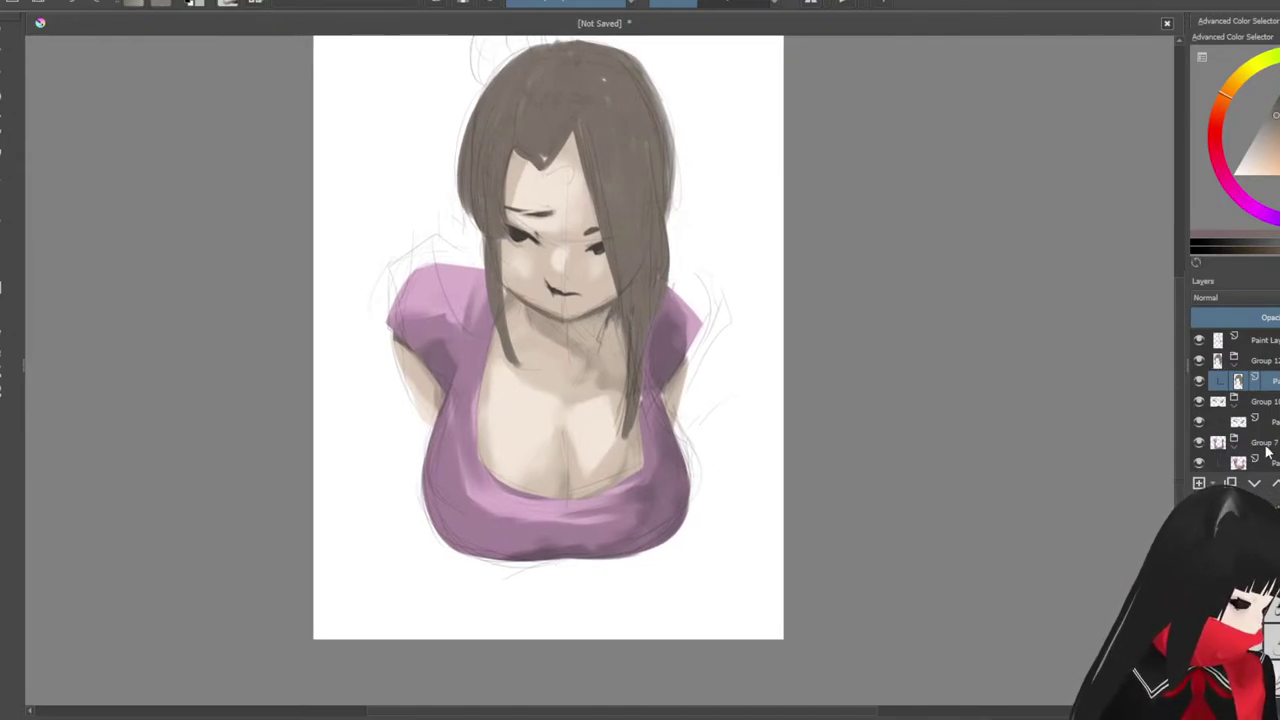
Step: Add a paint layer above the hair base and paint a light tan highlight down the left side hair
{"action": "left_click", "coordinate": [1200, 482]}
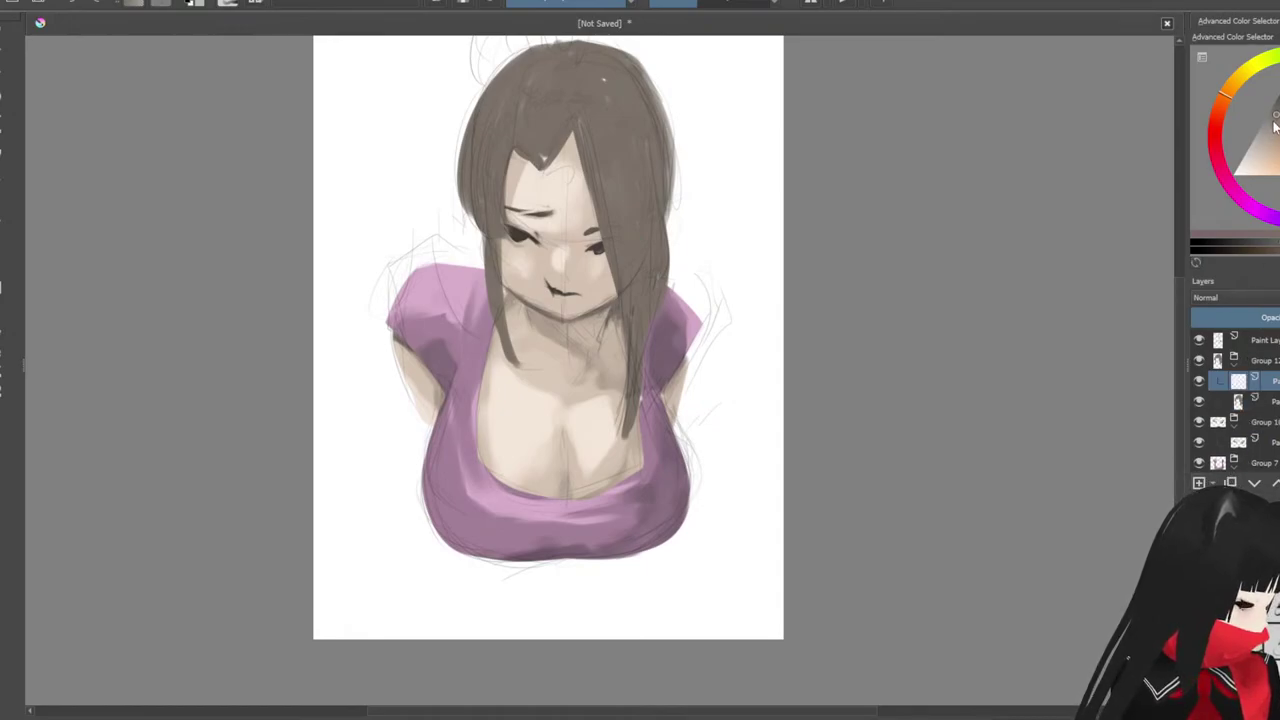
{"action": "left_click", "coordinate": [1267, 154]}
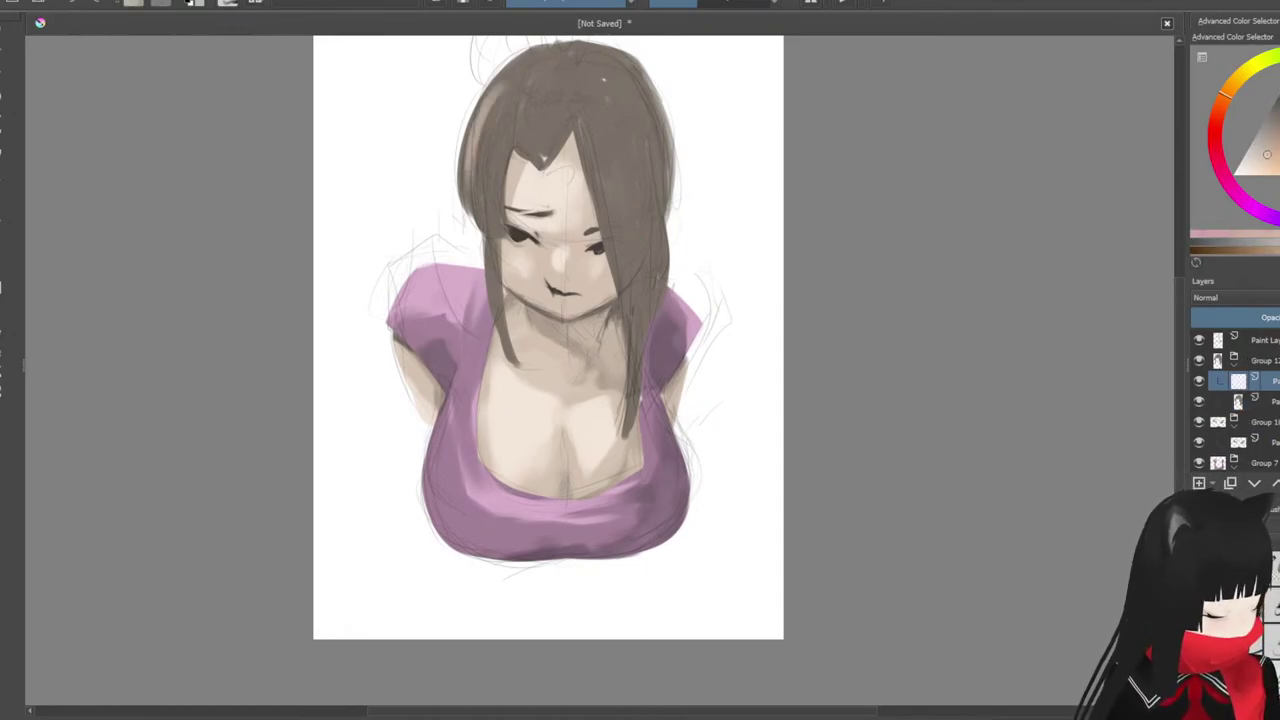
{"action": "mouse_move", "coordinate": [494, 104]}
{"action": "left_mouse_down"}
{"action": "mouse_move", "coordinate": [479, 176]}
{"action": "mouse_move", "coordinate": [496, 306]}
{"action": "left_mouse_up"}
{"action": "key", "text": "ctrl+z"}
{"action": "left_click_drag", "start_coordinate": [491, 188], "coordinate": [500, 277]}
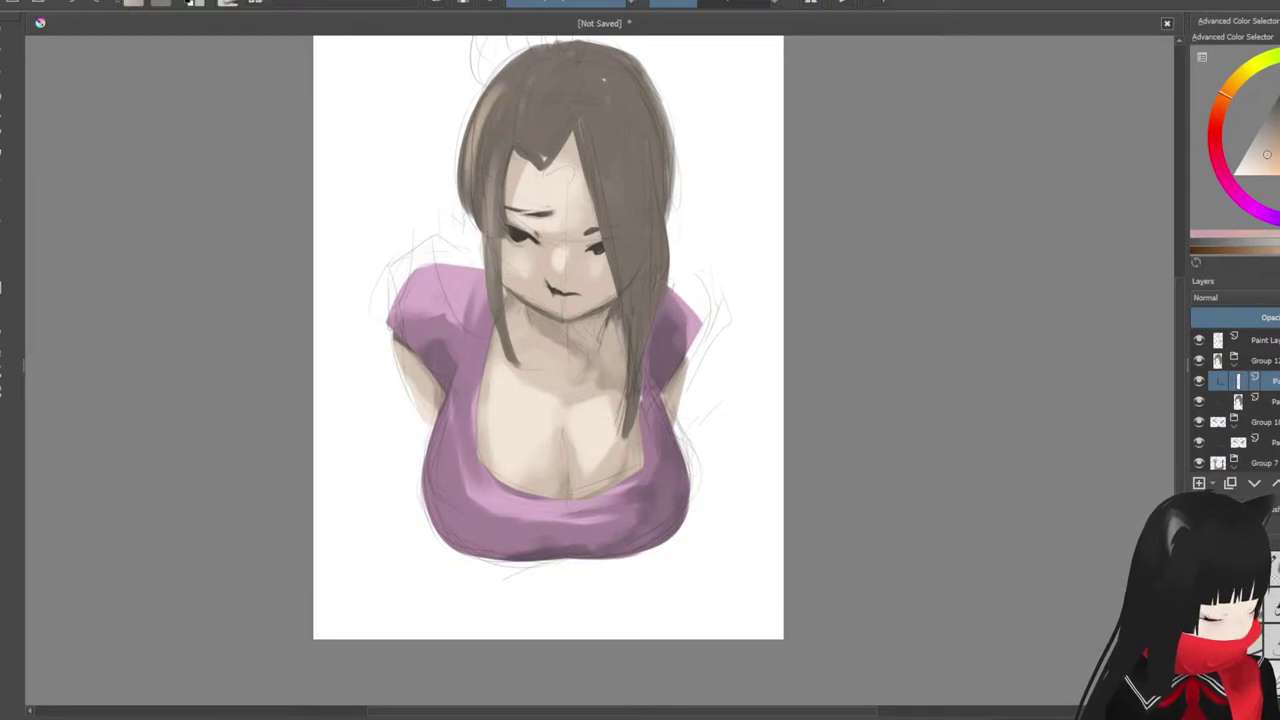
Step: Paint light tan highlight strands down the right front hair, from forehead height to below the chin
{"action": "left_click_drag", "start_coordinate": [594, 142], "coordinate": [622, 244]}
{"action": "mouse_move", "coordinate": [614, 170]}
{"action": "left_mouse_down"}
{"action": "mouse_move", "coordinate": [627, 230]}
{"action": "mouse_move", "coordinate": [638, 222]}
{"action": "left_mouse_up"}
{"action": "mouse_move", "coordinate": [644, 182]}
{"action": "left_mouse_down"}
{"action": "mouse_move", "coordinate": [648, 218]}
{"action": "mouse_move", "coordinate": [660, 216]}
{"action": "left_mouse_up"}
{"action": "left_click_drag", "start_coordinate": [632, 318], "coordinate": [636, 368]}
{"action": "mouse_move", "coordinate": [630, 204]}
{"action": "left_mouse_down"}
{"action": "mouse_move", "coordinate": [604, 322]}
{"action": "mouse_move", "coordinate": [634, 349]}
{"action": "left_mouse_up"}
{"action": "left_click_drag", "start_coordinate": [620, 247], "coordinate": [639, 333]}
Step: Paint light tan highlights across the crown, from the upper left of the head to the upper right
{"action": "left_click_drag", "start_coordinate": [525, 68], "coordinate": [493, 120]}
{"action": "mouse_move", "coordinate": [496, 86]}
{"action": "left_mouse_down"}
{"action": "mouse_move", "coordinate": [484, 134]}
{"action": "mouse_move", "coordinate": [476, 122]}
{"action": "left_mouse_up"}
{"action": "left_click_drag", "start_coordinate": [542, 57], "coordinate": [540, 78]}
{"action": "left_click_drag", "start_coordinate": [576, 50], "coordinate": [625, 85]}
{"action": "left_click_drag", "start_coordinate": [639, 86], "coordinate": [645, 96]}
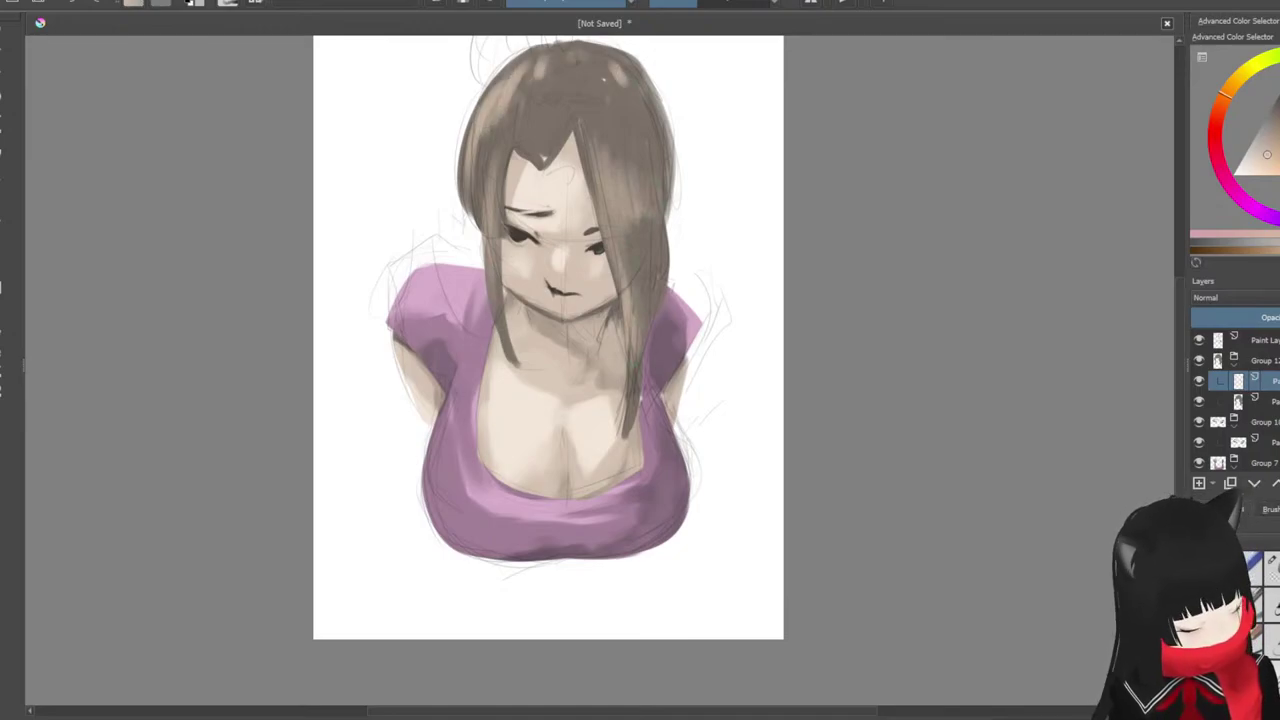
Step: Add tan highlights along the forehead hairline's V and strengthen those on the long right lock
{"action": "left_click_drag", "start_coordinate": [544, 158], "coordinate": [537, 162]}
{"action": "left_click_drag", "start_coordinate": [556, 140], "coordinate": [549, 152]}
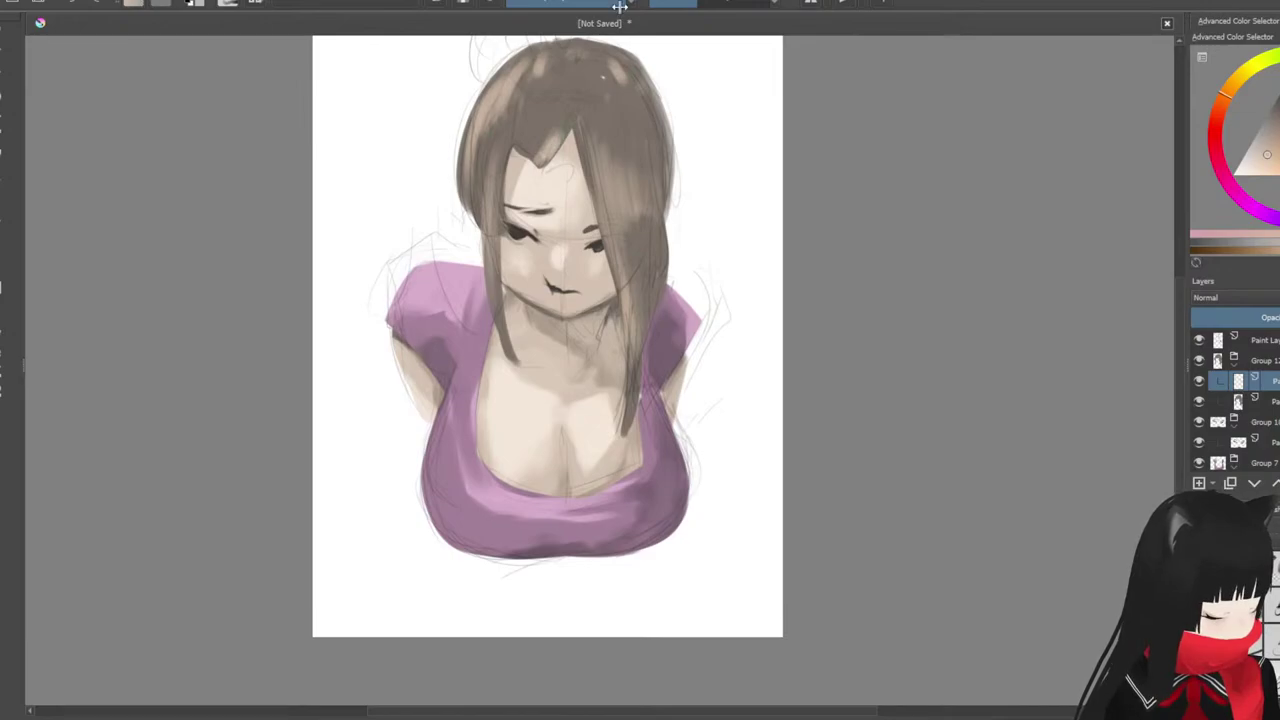
{"action": "left_click_drag", "start_coordinate": [621, 250], "coordinate": [620, 365]}
{"action": "key", "text": "ctrl+plus"}
{"action": "key", "text": "ctrl+plus"}
{"action": "key", "text": "ctrl+minus"}
{"action": "left_click_drag", "start_coordinate": [625, 217], "coordinate": [617, 245]}
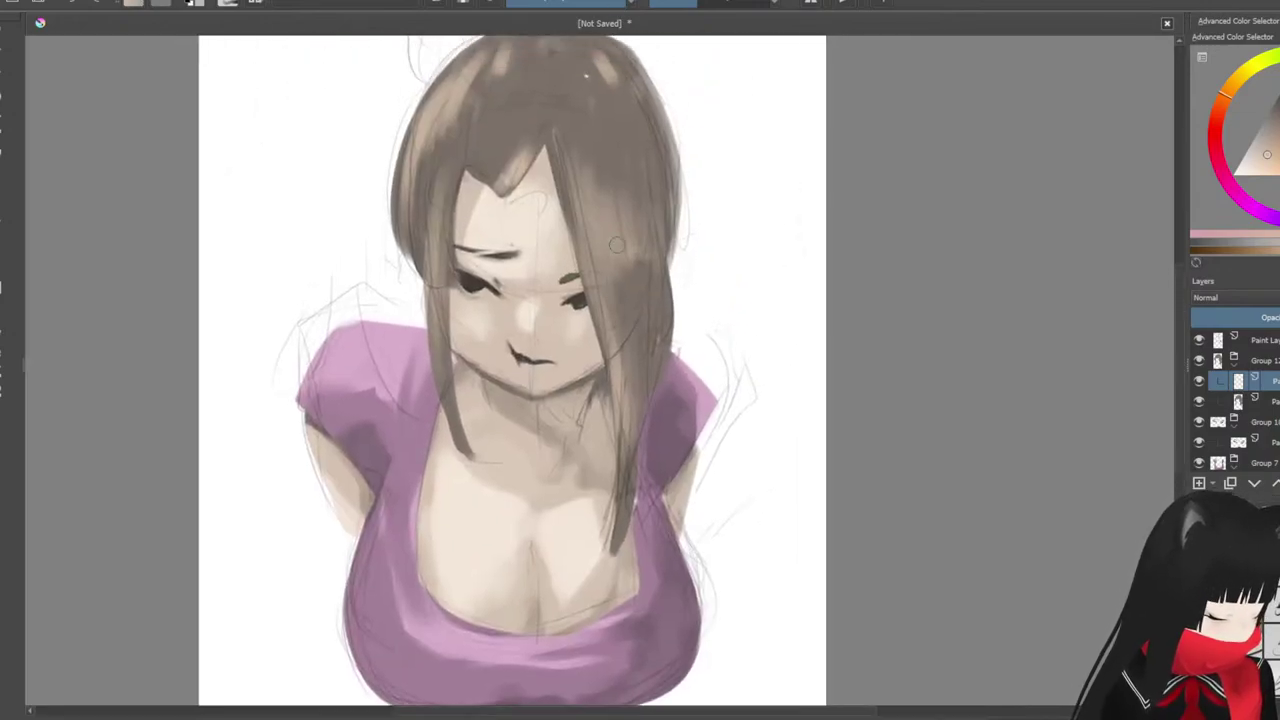
Step: Select the lower skin layer in Group 4 and clean up its edge beside the left front lock with the eraser
{"action": "scroll", "coordinate": [1235, 400], "scroll_direction": "down", "scroll_amount": 4}
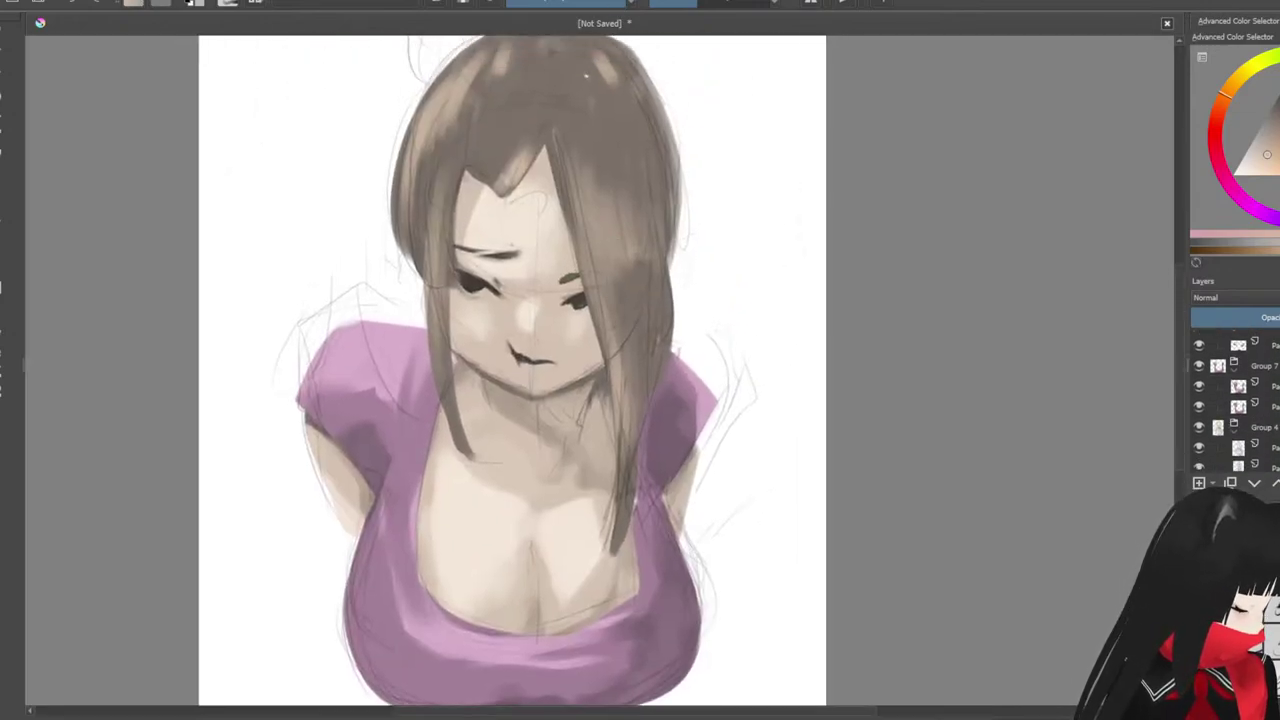
{"action": "scroll", "coordinate": [1240, 432], "scroll_direction": "down", "scroll_amount": 2}
{"action": "left_click", "coordinate": [1200, 422]}
{"action": "left_click", "coordinate": [1200, 422]}
{"action": "left_click", "coordinate": [1267, 428]}
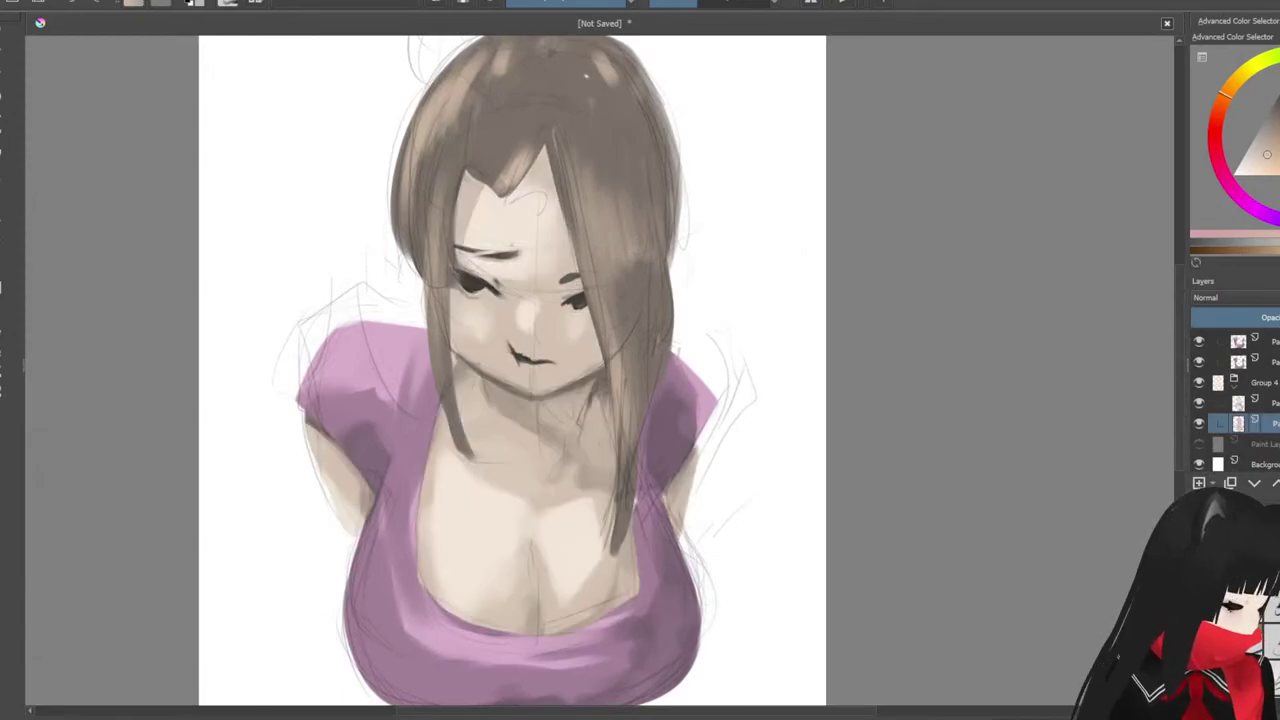
{"action": "scroll", "coordinate": [404, 252], "scroll_direction": "up", "scroll_amount": 2}
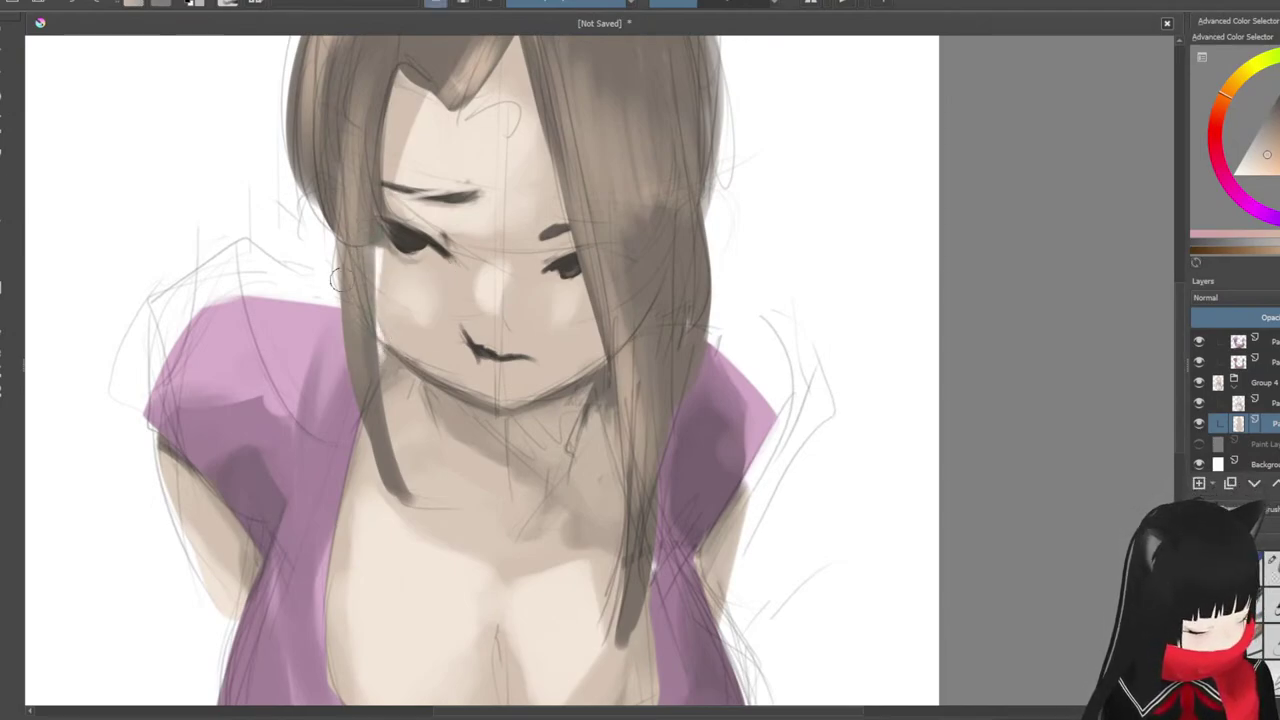
{"action": "key", "text": "minus"}
{"action": "key", "text": "minus"}
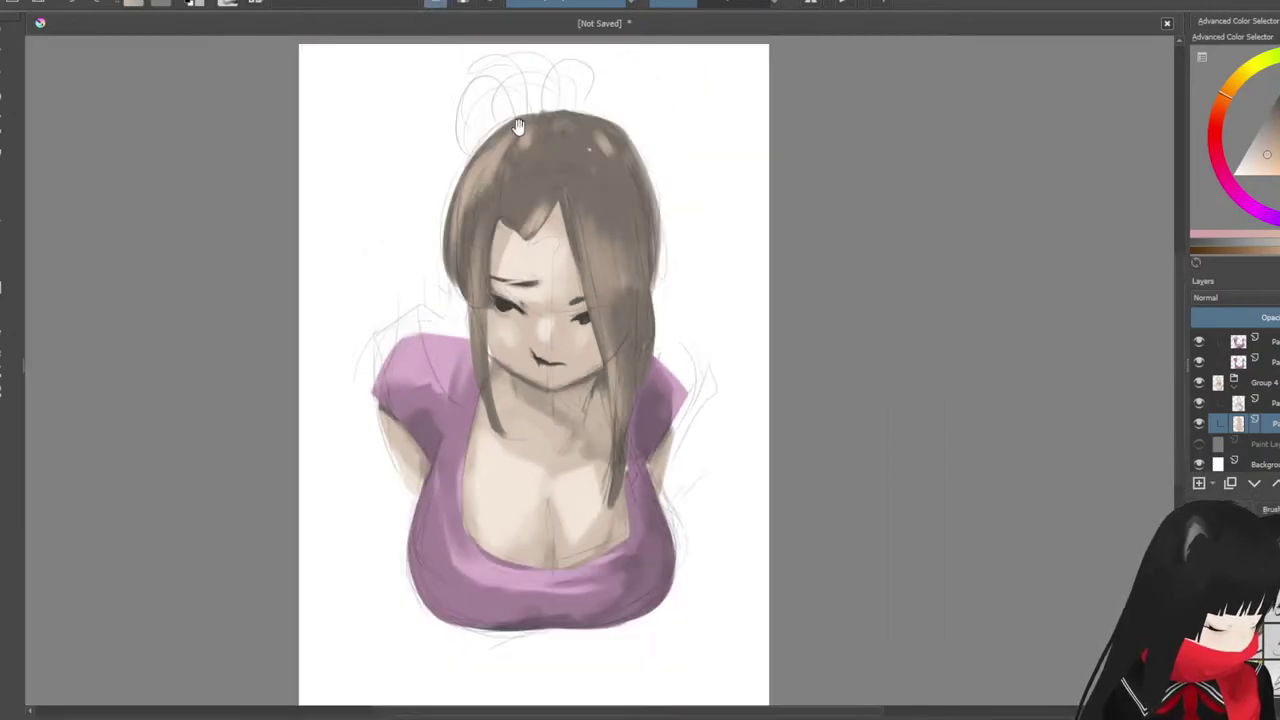
{"action": "left_click_drag", "start_coordinate": [592, 326], "coordinate": [558, 290]}
{"action": "key", "text": "plus"}
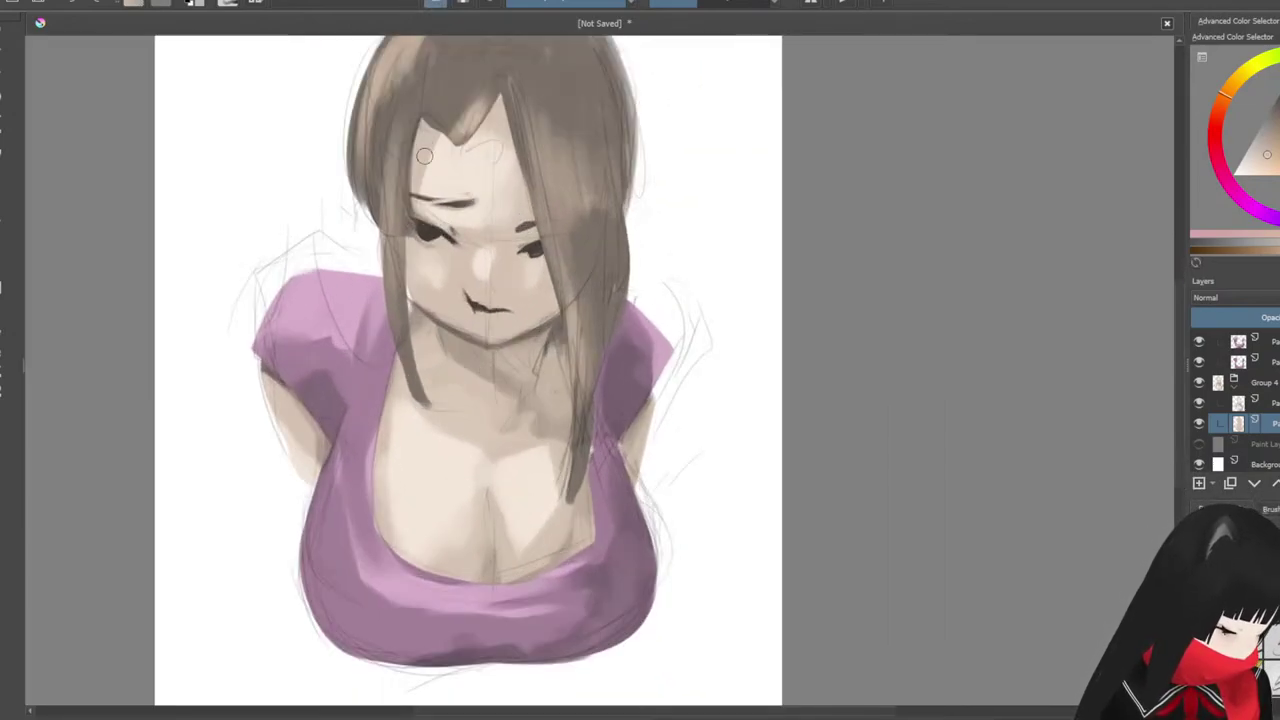
{"action": "key", "text": "plus"}
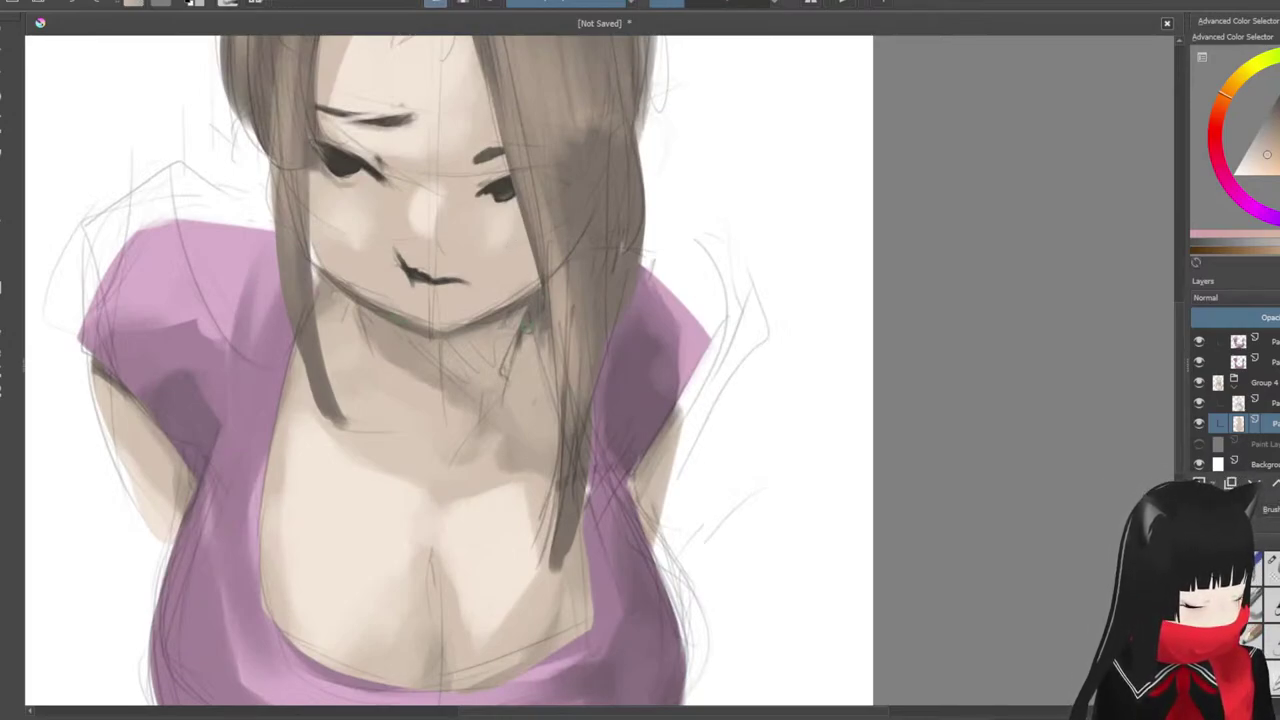
Step: Sample the dark skin shade under the jaw, switch back to painting, and select the upper skin layer in Group 4
{"action": "left_click", "coordinate": [520, 305], "text": "ctrl"}
{"action": "key", "text": "e"}
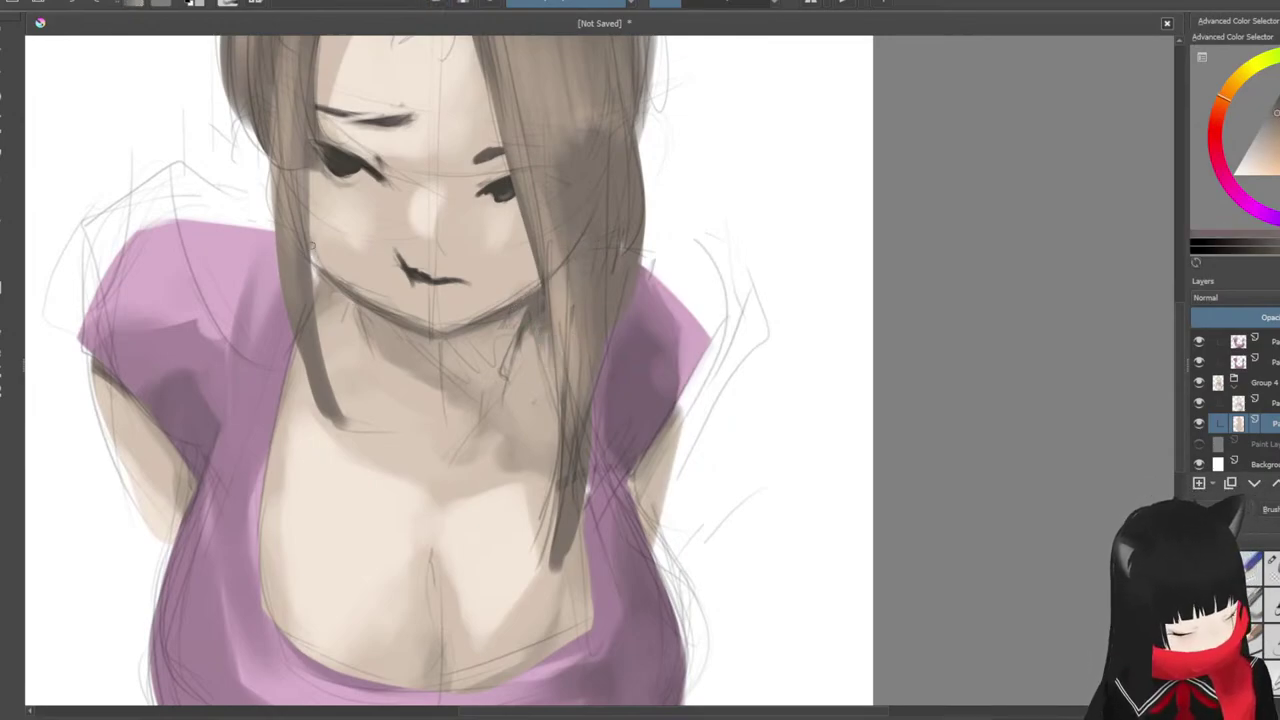
{"action": "left_click", "coordinate": [1199, 423]}
{"action": "left_click", "coordinate": [1199, 423]}
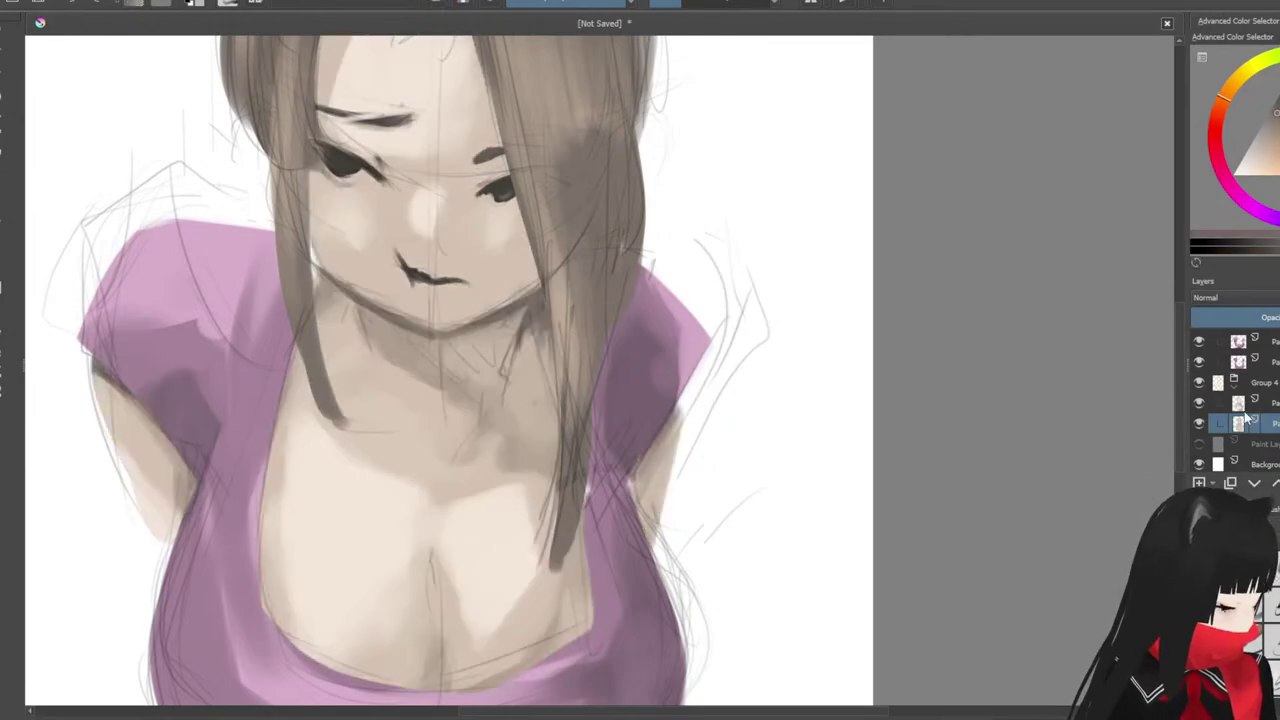
{"action": "left_click", "coordinate": [1240, 402]}
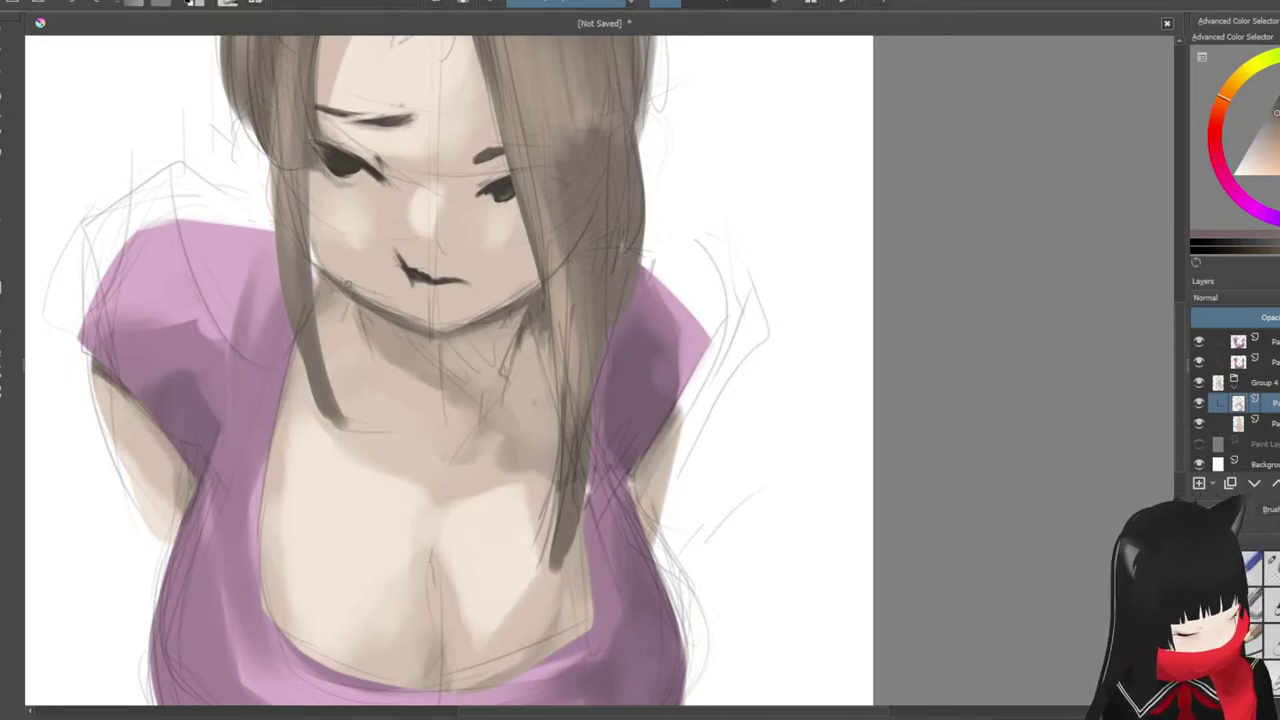
Step: Select the hair's base layer and trim the outer edge of the short-lock side with the eraser in mirrored view
{"action": "key", "text": "ctrl+minus"}
{"action": "key", "text": "ctrl+minus"}
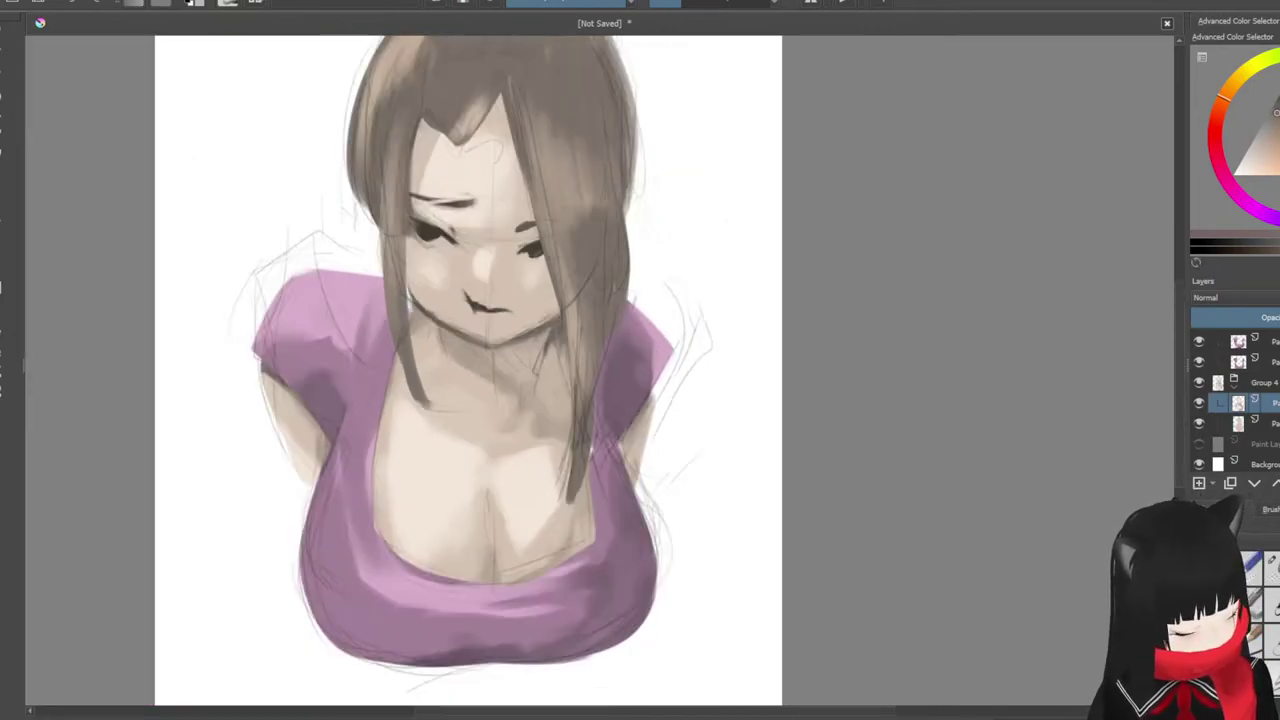
{"action": "left_click_drag", "start_coordinate": [613, 195], "coordinate": [607, 203]}
{"action": "scroll", "coordinate": [631, 94], "scroll_direction": "down", "scroll_amount": 3}
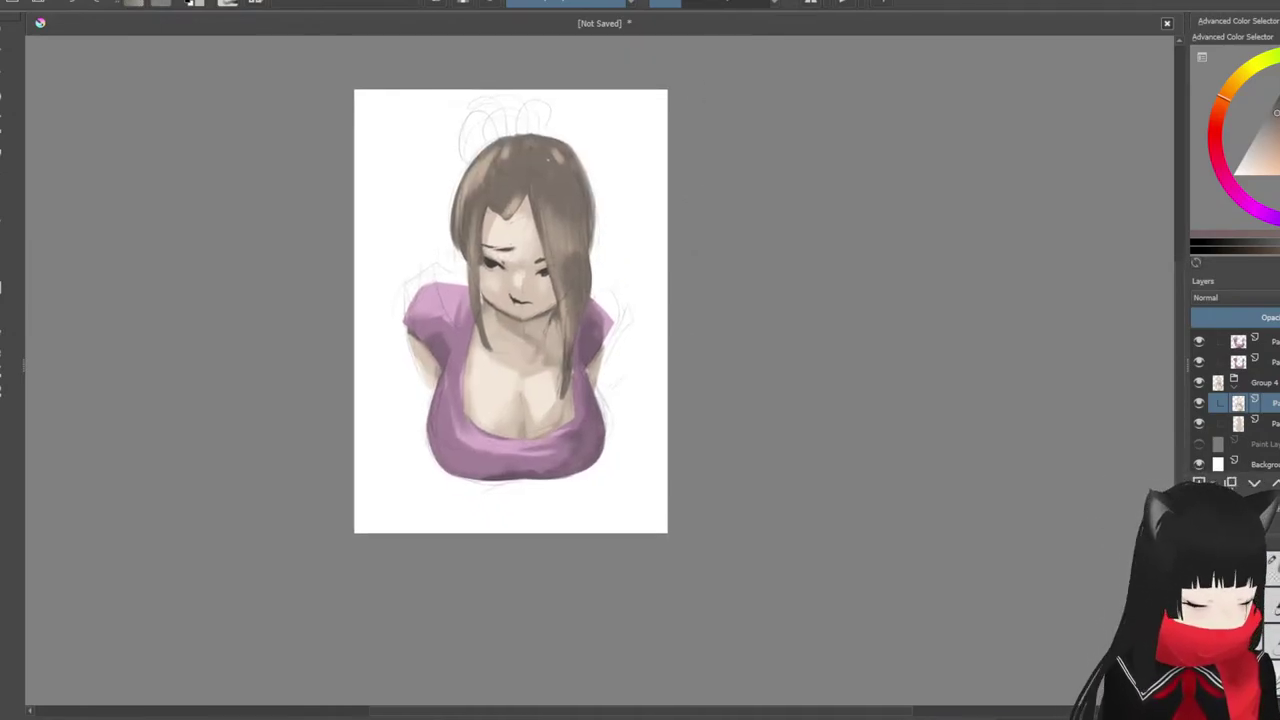
{"action": "key", "text": "m"}
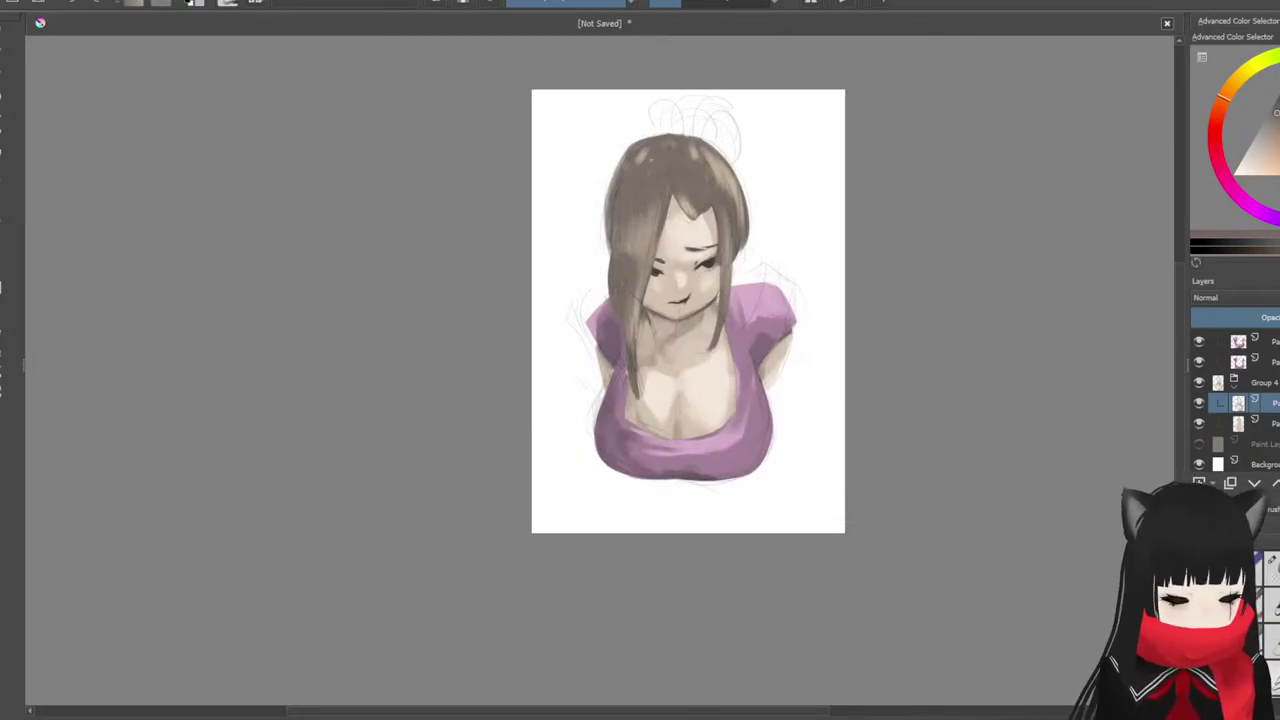
{"action": "scroll", "coordinate": [1250, 400], "scroll_direction": "up", "scroll_amount": 5}
{"action": "left_click", "coordinate": [1262, 391]}
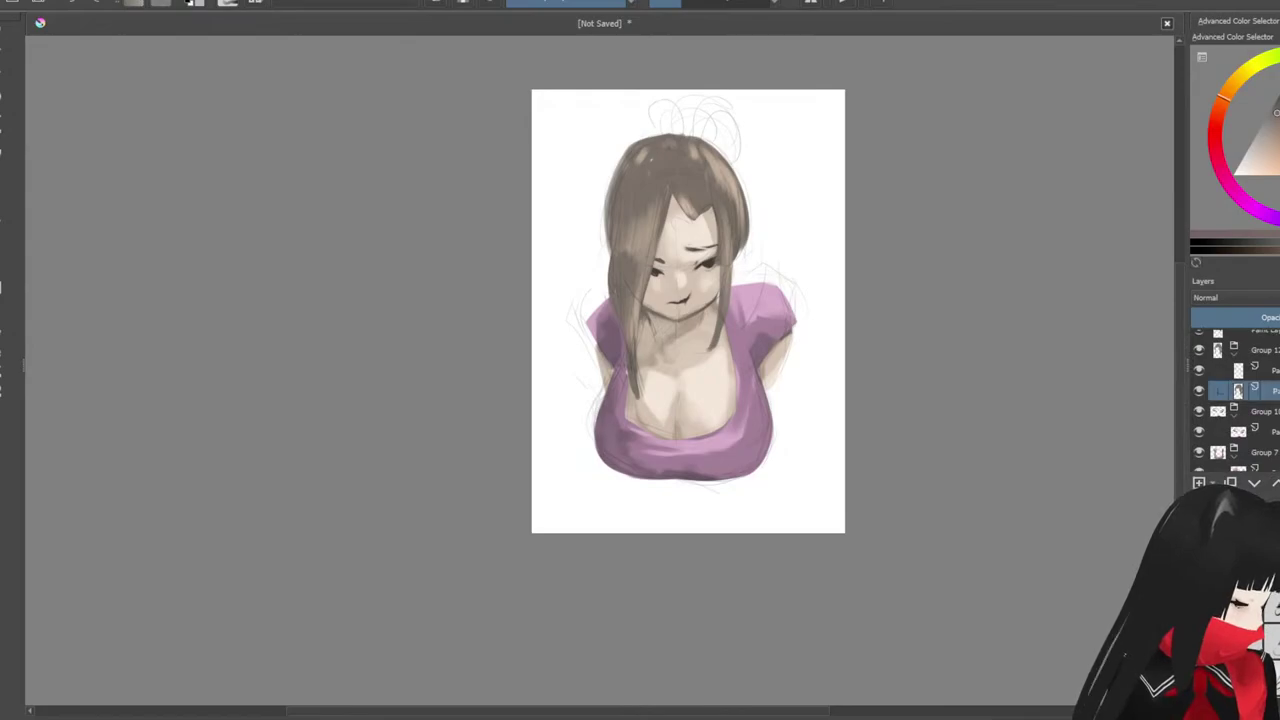
{"action": "key", "text": "e"}
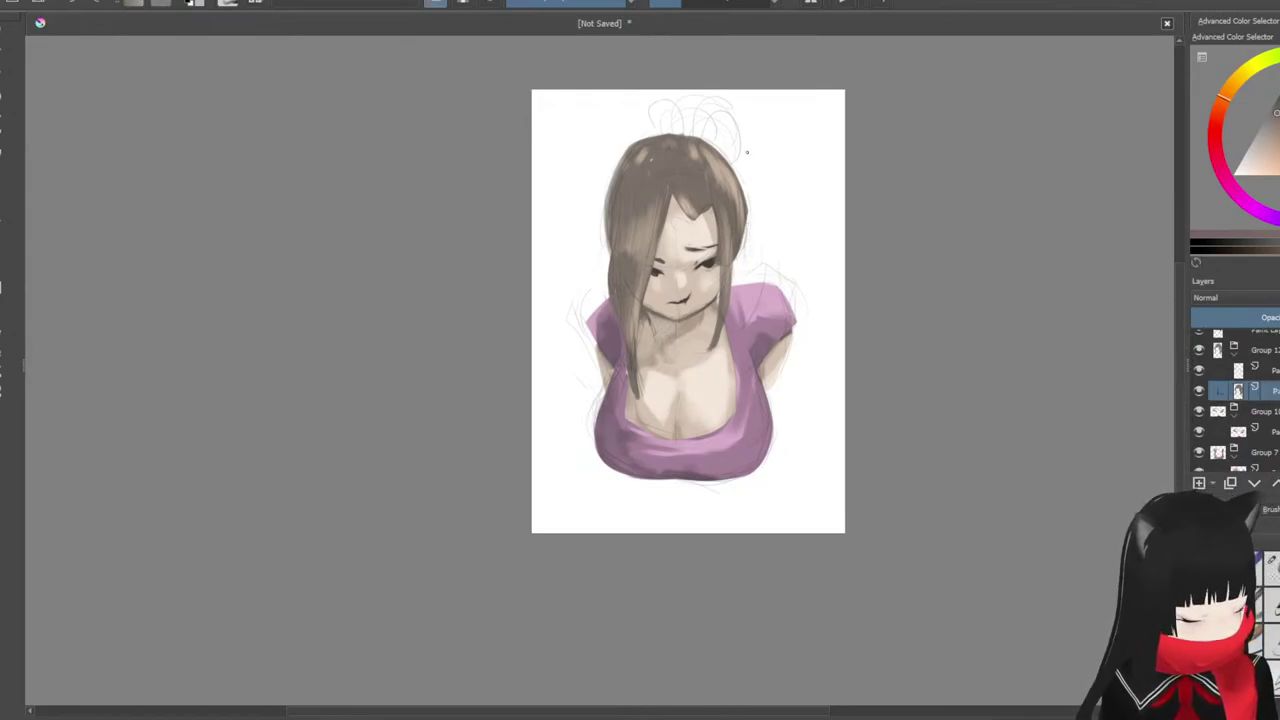
Step: Sample the dark hair brown and widen the hair's outer contour beside the long face-covering lock with curved strokes
{"action": "left_click", "coordinate": [680, 177], "text": "ctrl"}
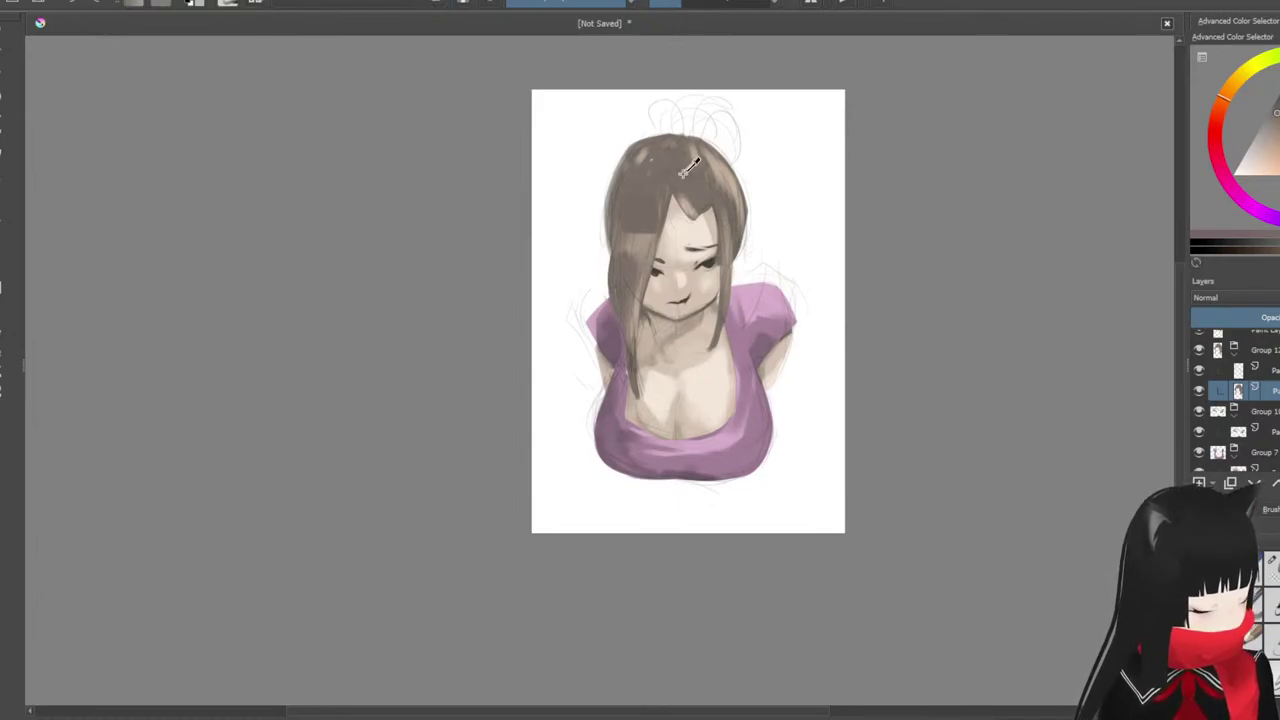
{"action": "left_click_drag", "start_coordinate": [622, 158], "coordinate": [608, 265]}
{"action": "mouse_move", "coordinate": [611, 181]}
{"action": "left_mouse_down"}
{"action": "mouse_move", "coordinate": [598, 233]}
{"action": "mouse_move", "coordinate": [608, 259]}
{"action": "left_mouse_up"}
{"action": "left_click_drag", "start_coordinate": [604, 212], "coordinate": [608, 256]}
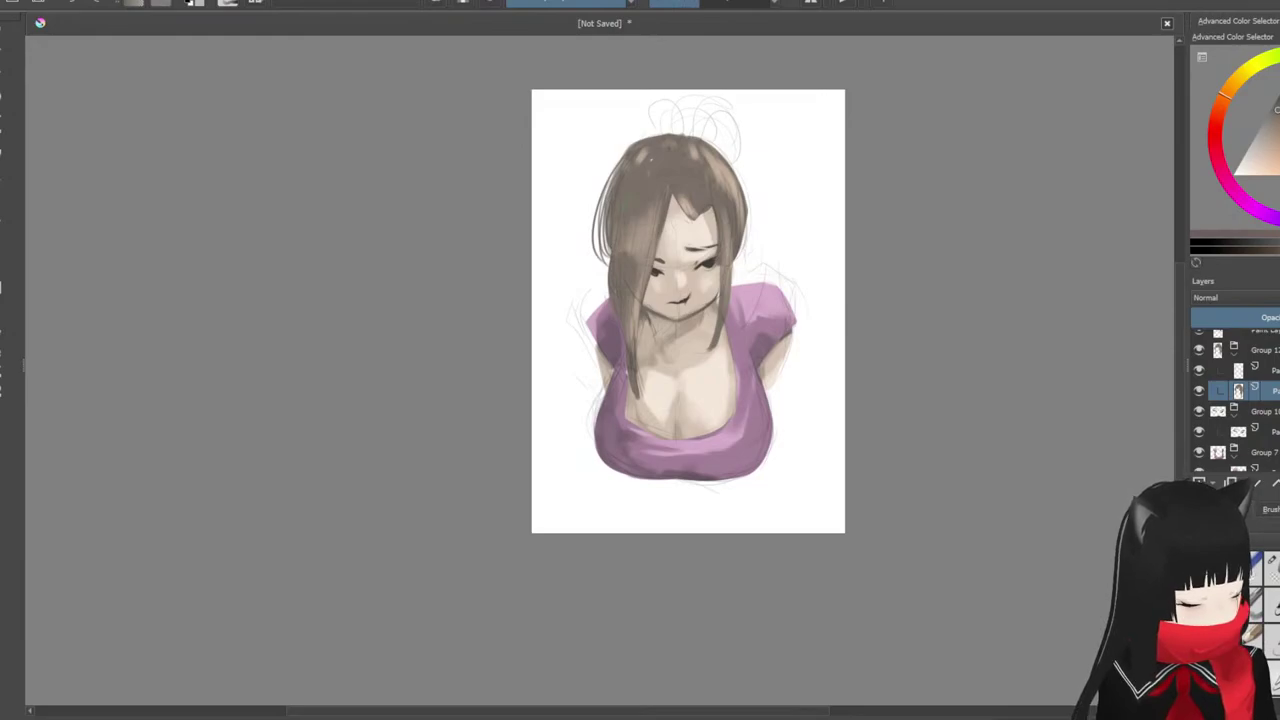
{"action": "left_click_drag", "start_coordinate": [614, 165], "coordinate": [603, 262]}
{"action": "mouse_move", "coordinate": [602, 195]}
{"action": "left_mouse_down"}
{"action": "mouse_move", "coordinate": [605, 266]}
{"action": "mouse_move", "coordinate": [597, 250]}
{"action": "left_mouse_up"}
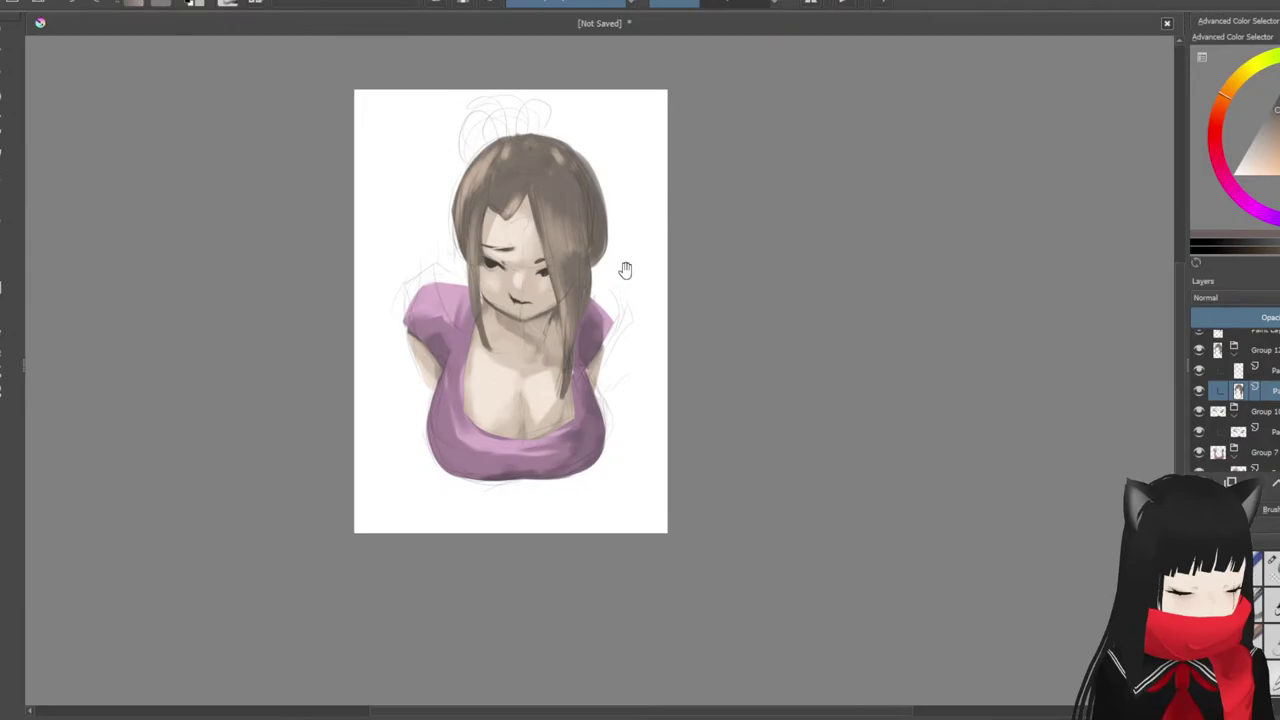
{"action": "scroll", "coordinate": [632, 300], "scroll_direction": "up", "scroll_amount": 2}
{"action": "left_click_drag", "start_coordinate": [640, 302], "coordinate": [680, 349]}
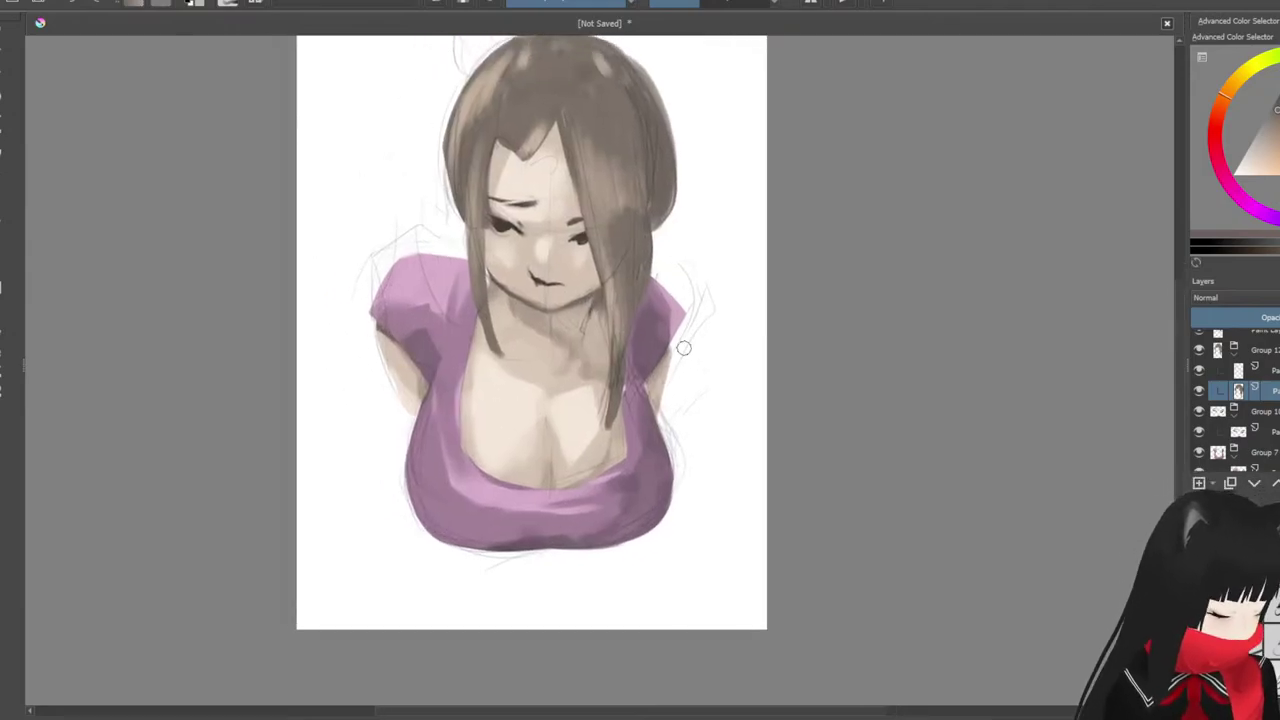
Step: Hide the line-sketch layer at the head of the layer stack and inspect the bare painting up close and whole
{"action": "scroll", "coordinate": [1235, 400], "scroll_direction": "up", "scroll_amount": 1}
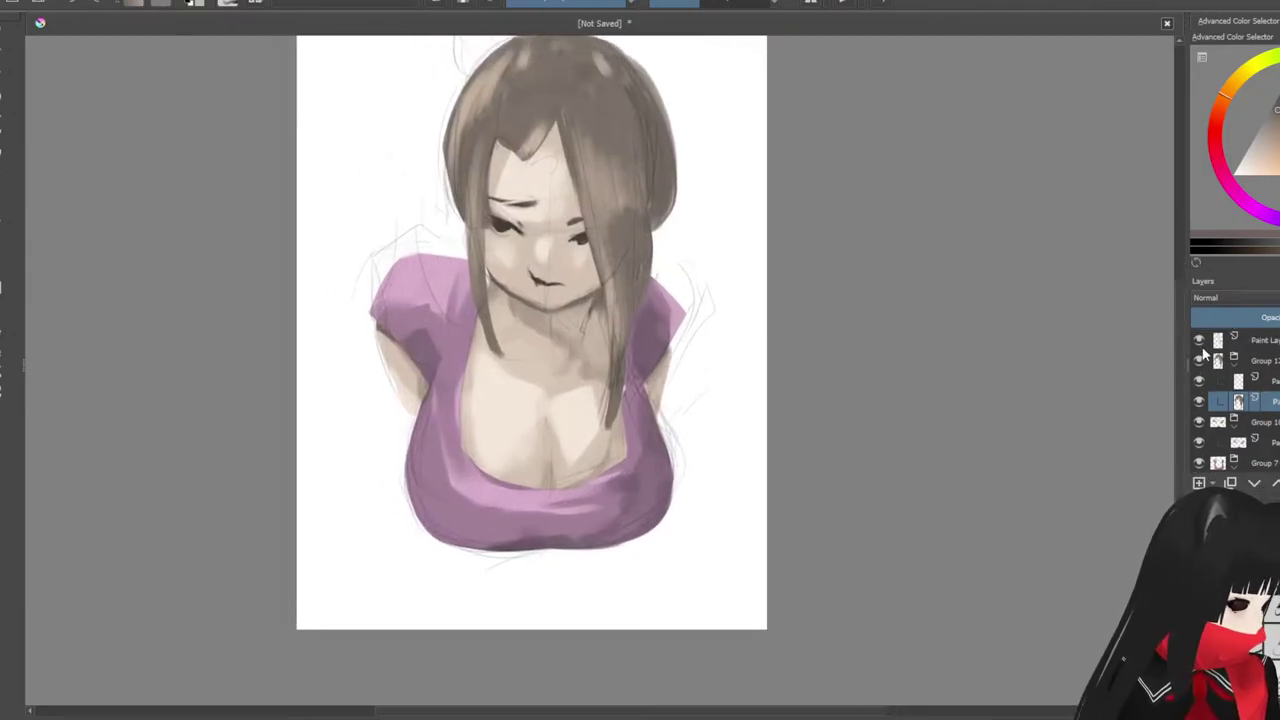
{"action": "left_click", "coordinate": [1200, 341]}
{"action": "scroll", "coordinate": [903, 323], "scroll_direction": "up", "scroll_amount": 4}
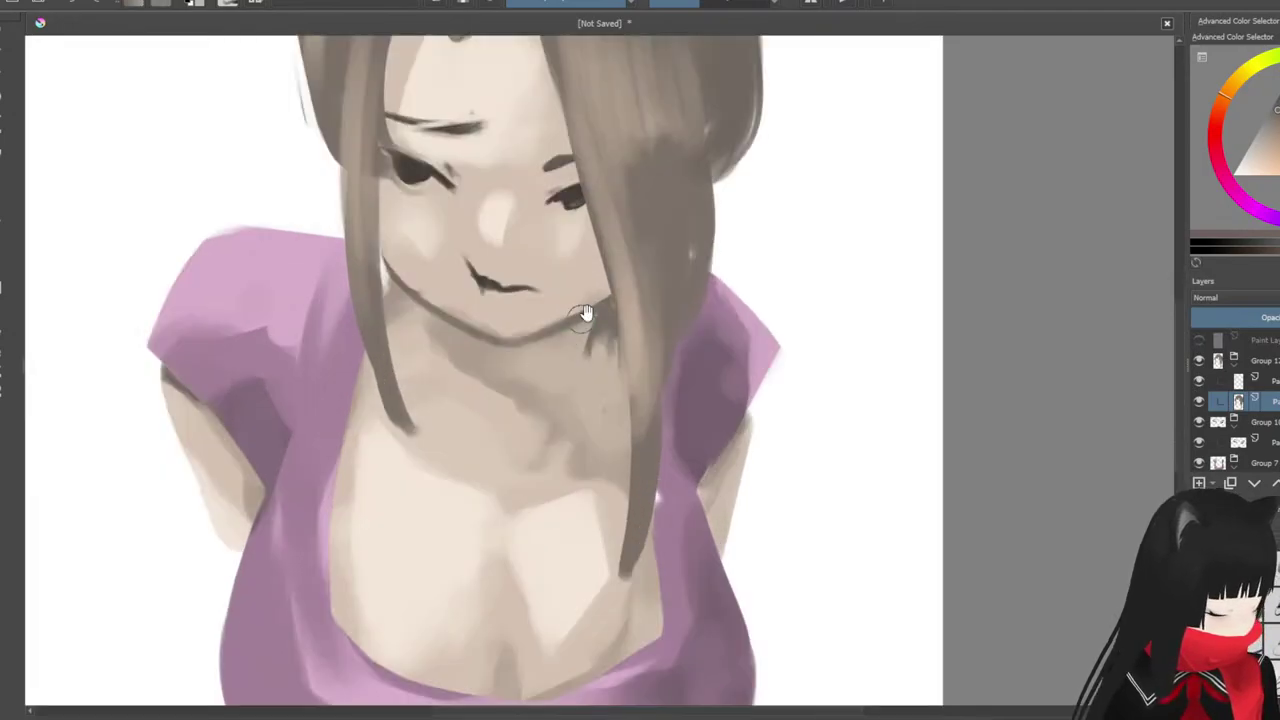
{"action": "left_click_drag", "start_coordinate": [587, 313], "coordinate": [593, 353]}
{"action": "scroll", "coordinate": [590, 350], "scroll_direction": "down", "scroll_amount": 2}
{"action": "left_click_drag", "start_coordinate": [762, 377], "coordinate": [758, 354]}
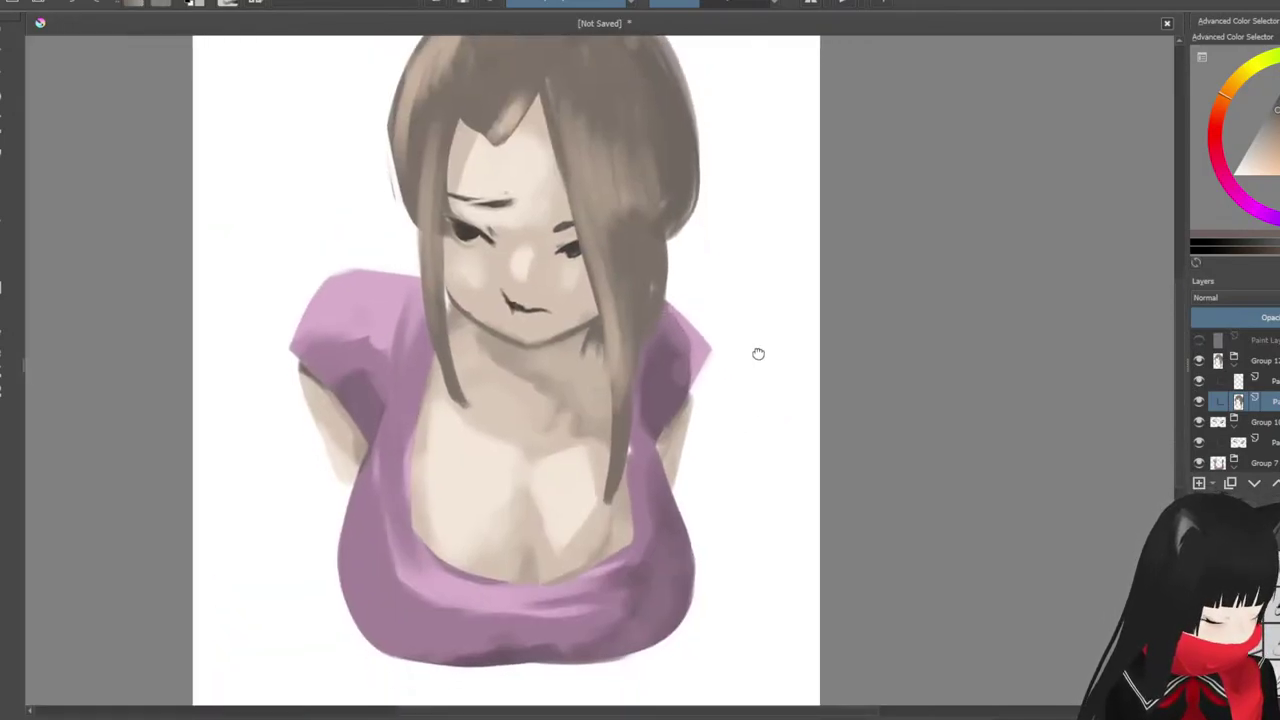
{"action": "scroll", "coordinate": [758, 354], "scroll_direction": "down", "scroll_amount": 3}
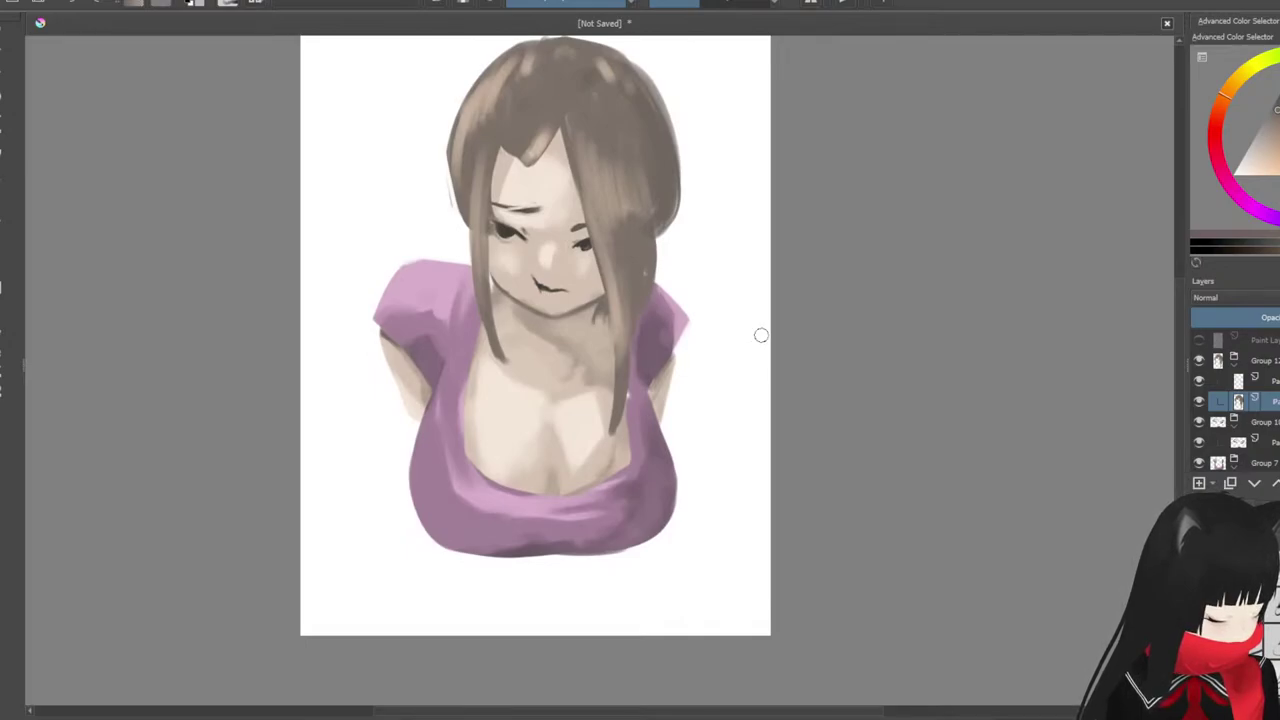
Step: Select the lower skin layer in Group 4, lasso the arm on the canvas's left side, and move it slightly inward and down
{"action": "scroll", "coordinate": [1245, 425], "scroll_direction": "down", "scroll_amount": 5}
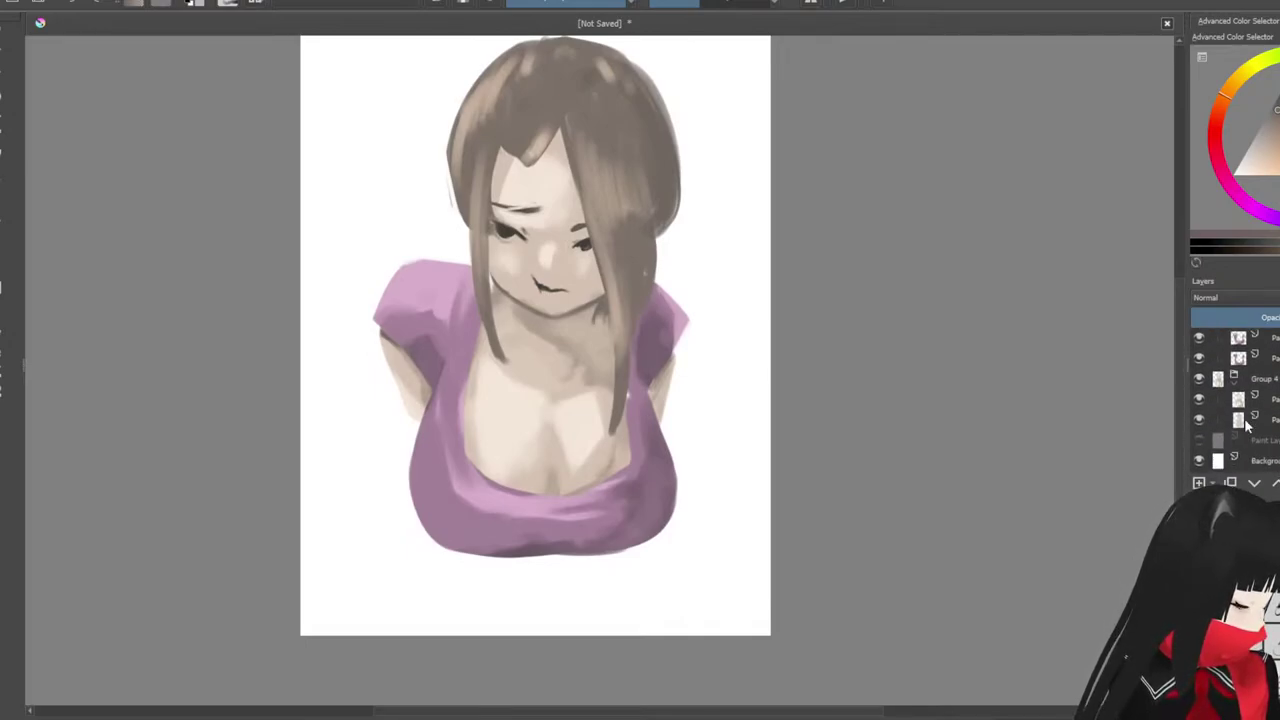
{"action": "left_click", "coordinate": [1199, 358]}
{"action": "left_click", "coordinate": [1199, 358]}
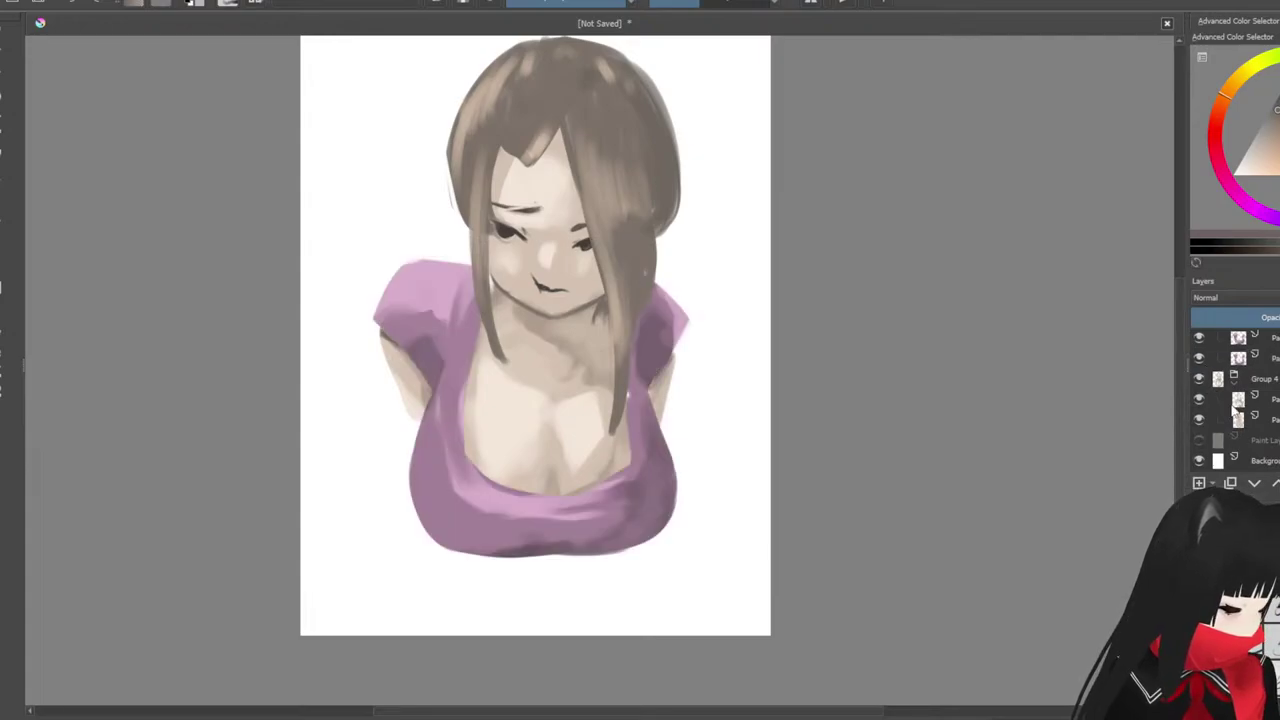
{"action": "left_click", "coordinate": [1199, 419]}
{"action": "left_click", "coordinate": [1199, 419]}
{"action": "left_click", "coordinate": [1240, 419]}
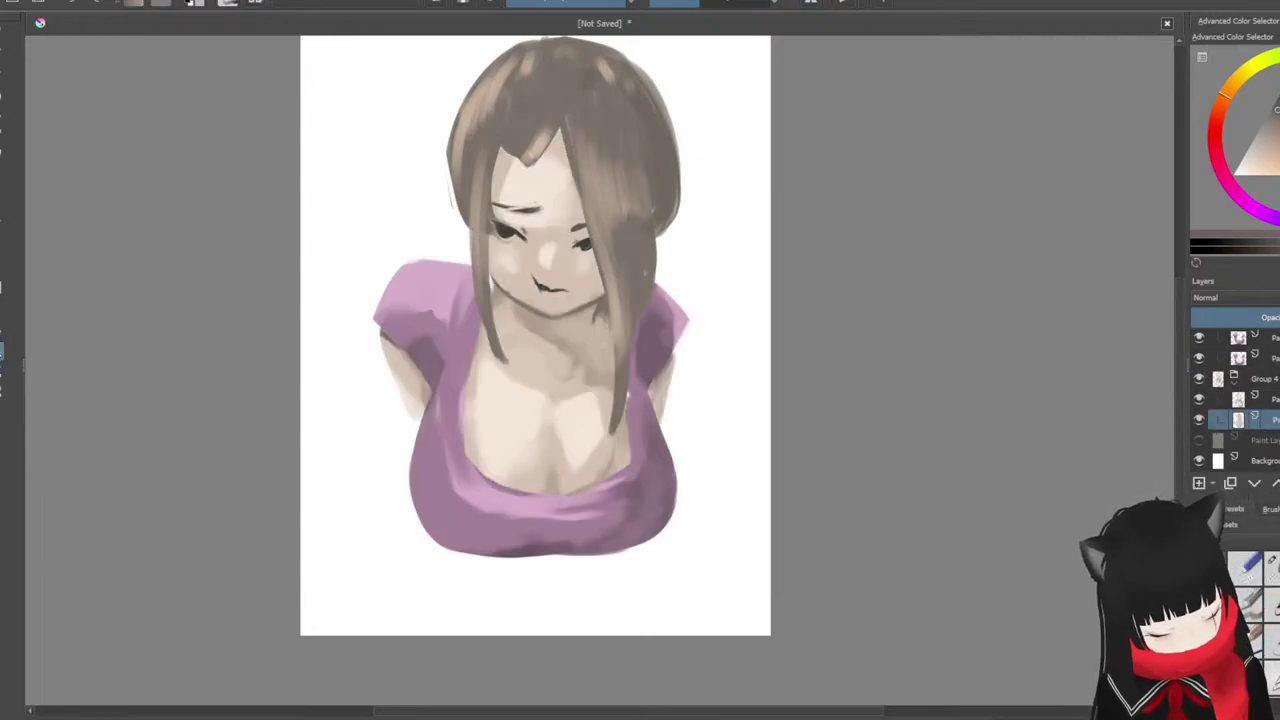
{"action": "mouse_move", "coordinate": [447, 322]}
{"action": "left_mouse_down"}
{"action": "mouse_move", "coordinate": [360, 418]}
{"action": "mouse_move", "coordinate": [402, 497]}
{"action": "mouse_move", "coordinate": [438, 405]}
{"action": "mouse_move", "coordinate": [446, 325]}
{"action": "left_mouse_up"}
{"action": "key", "text": "ctrl+t"}
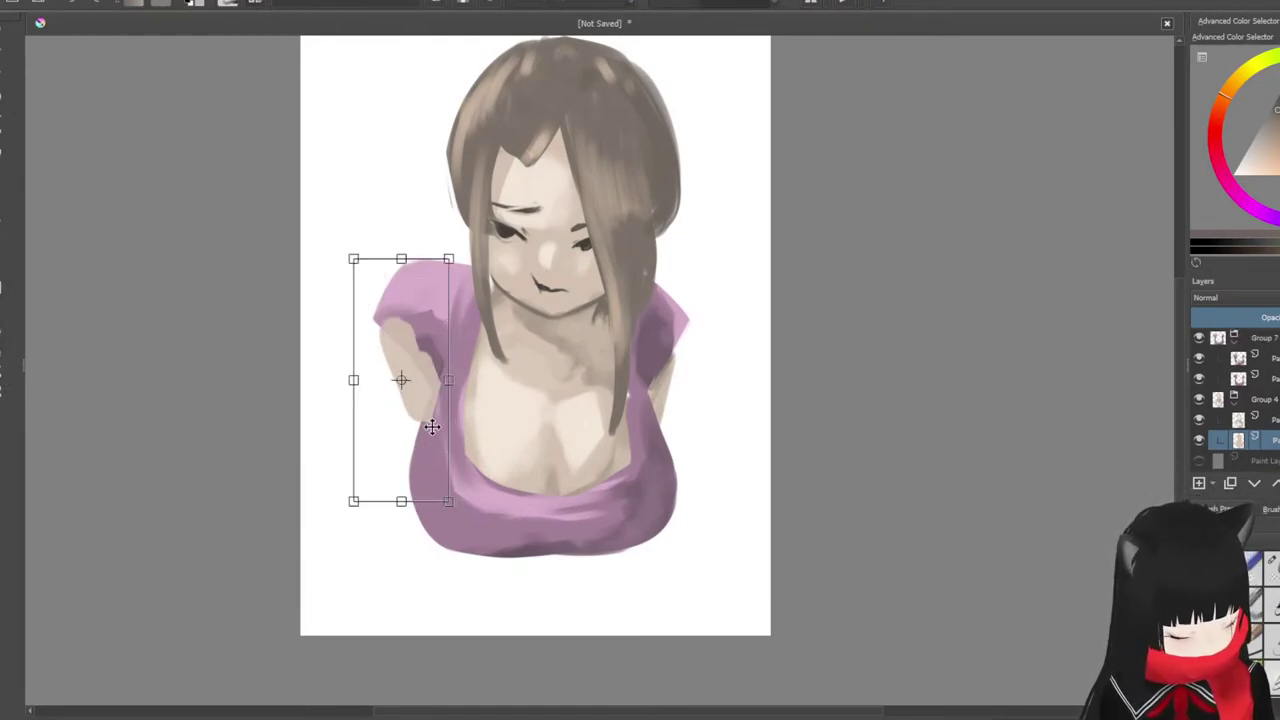
{"action": "left_click_drag", "start_coordinate": [423, 447], "coordinate": [433, 459]}
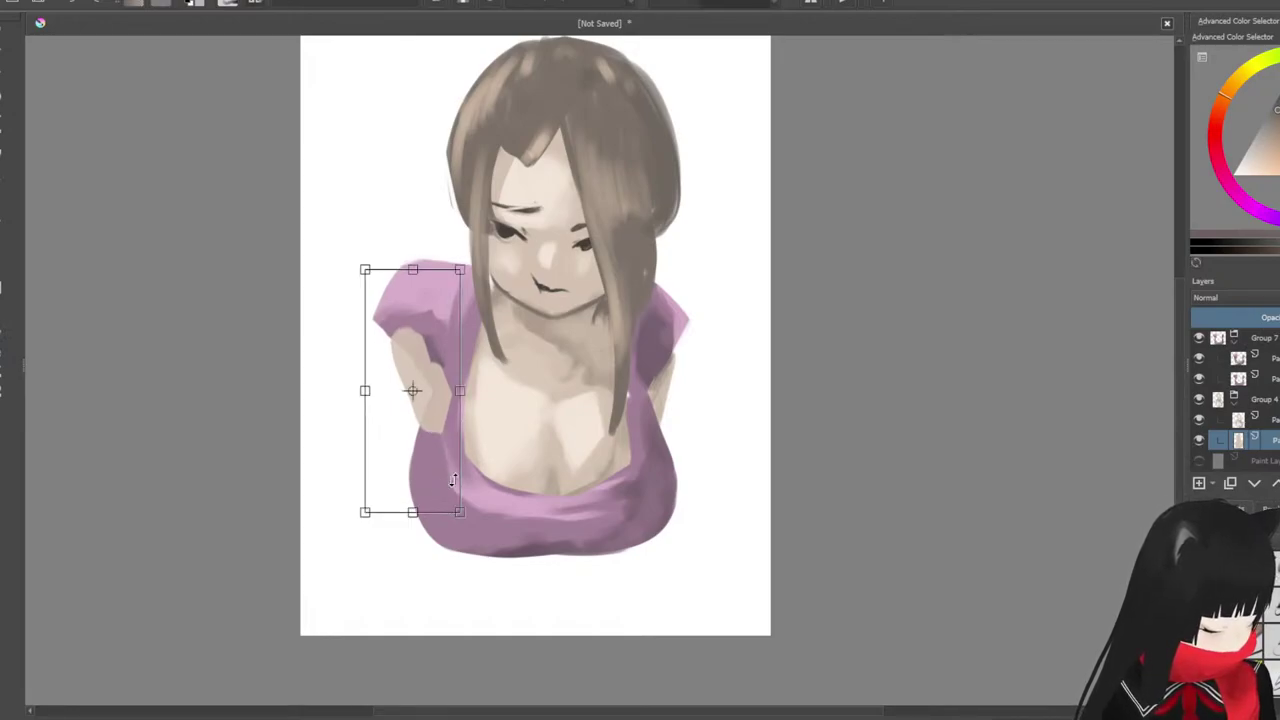
{"action": "key", "text": "Return"}
{"action": "left_click", "coordinate": [630, 510]}
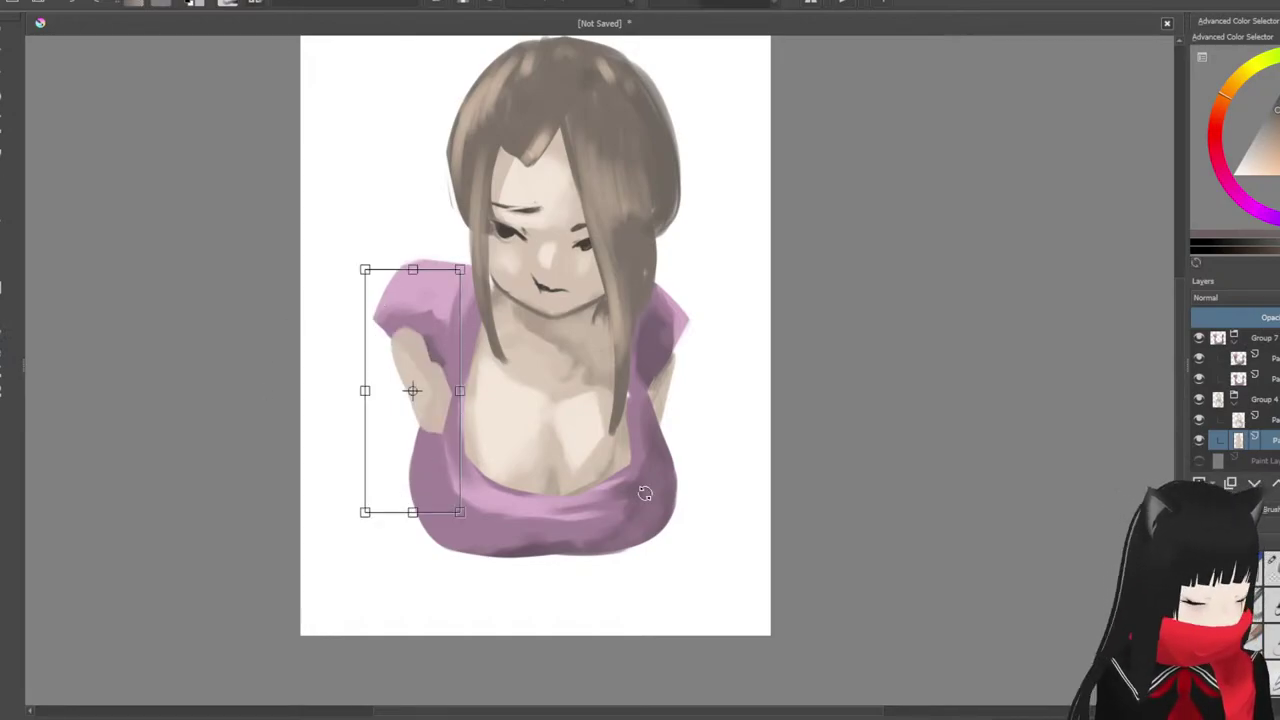
{"action": "key", "text": "Return"}
{"action": "key", "text": "b"}
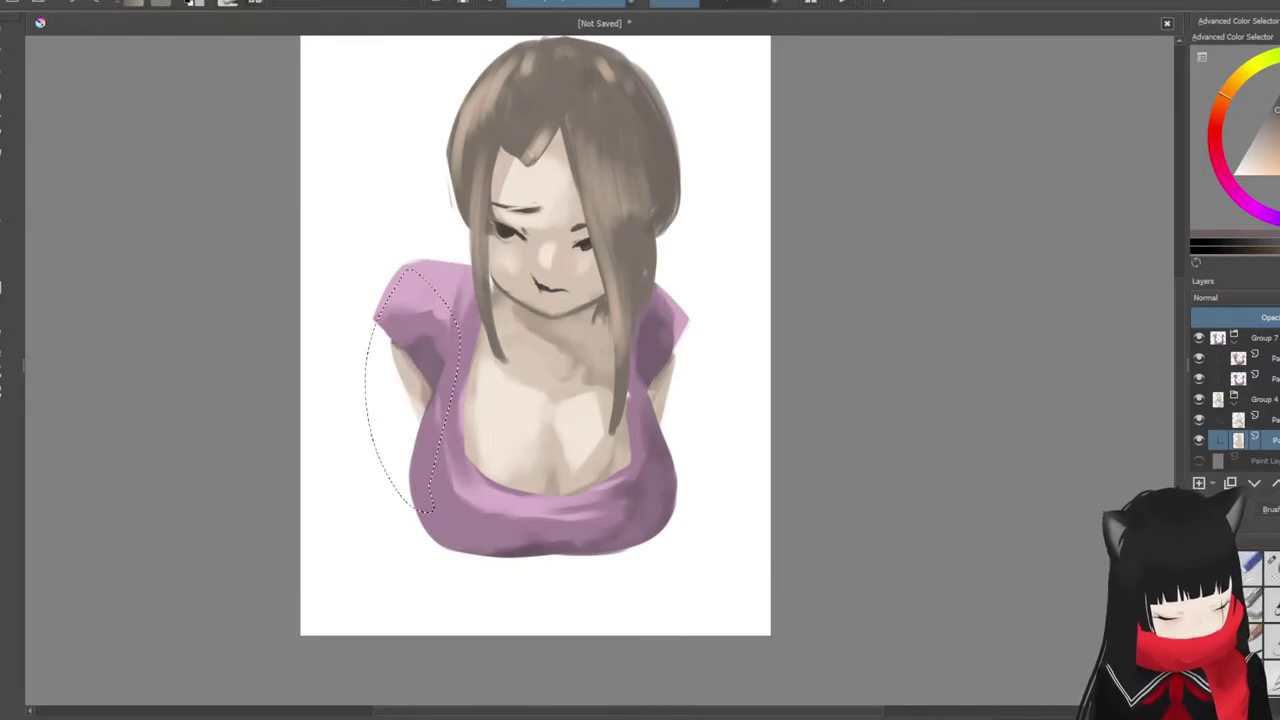
Step: Select the clothing base layer in Group 7, shift the lassoed left sleeve inward, deselect, and check the figure mirrored
{"action": "left_click", "coordinate": [1273, 385]}
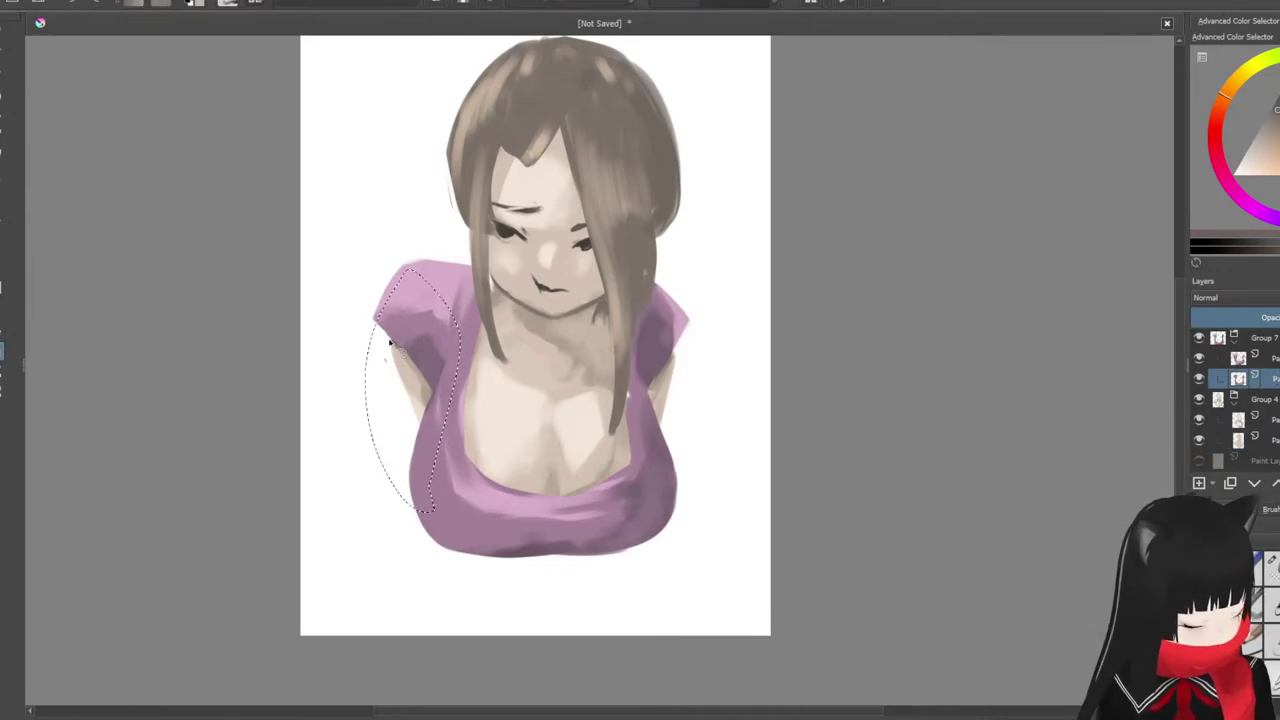
{"action": "mouse_move", "coordinate": [387, 270]}
{"action": "left_mouse_down"}
{"action": "mouse_move", "coordinate": [343, 382]}
{"action": "mouse_move", "coordinate": [342, 345]}
{"action": "mouse_move", "coordinate": [345, 386]}
{"action": "mouse_move", "coordinate": [394, 373]}
{"action": "mouse_move", "coordinate": [400, 345]}
{"action": "mouse_move", "coordinate": [406, 381]}
{"action": "mouse_move", "coordinate": [433, 353]}
{"action": "mouse_move", "coordinate": [421, 347]}
{"action": "left_mouse_up"}
{"action": "key", "text": "ctrl+z"}
{"action": "left_click", "coordinate": [2, 180]}
{"action": "key", "text": "Return"}
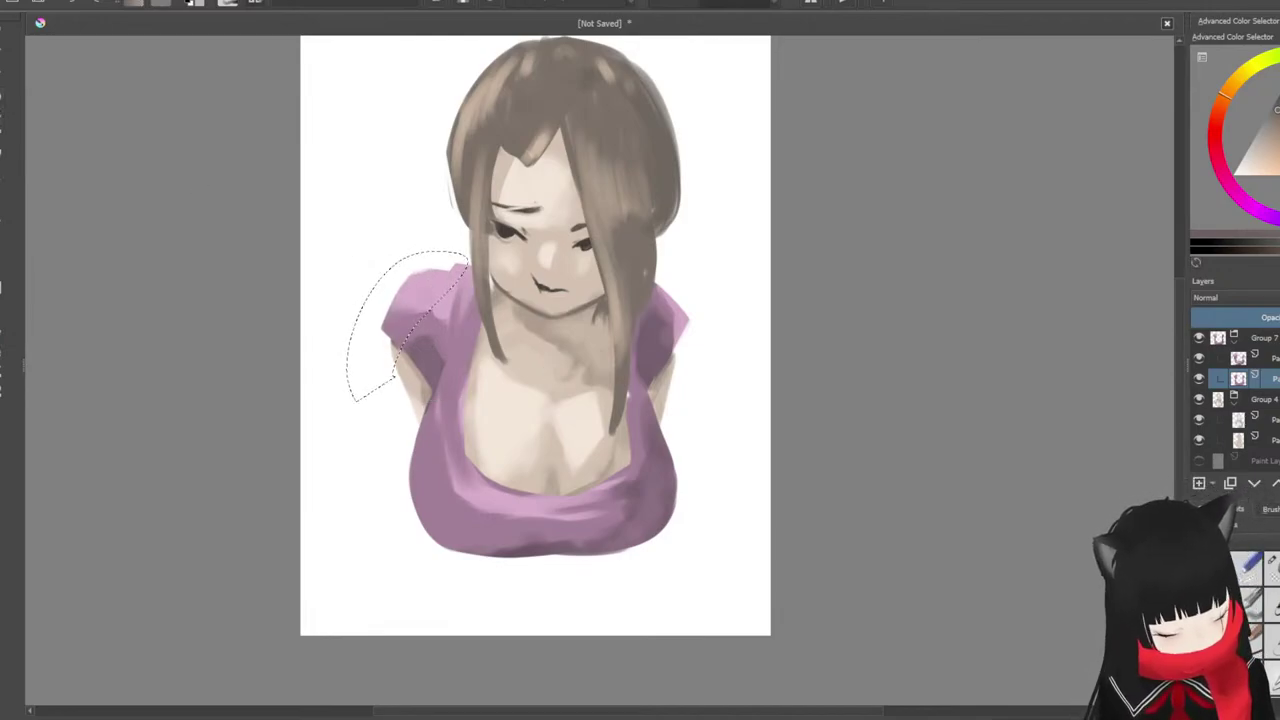
{"action": "key", "text": "ctrl+shift+a"}
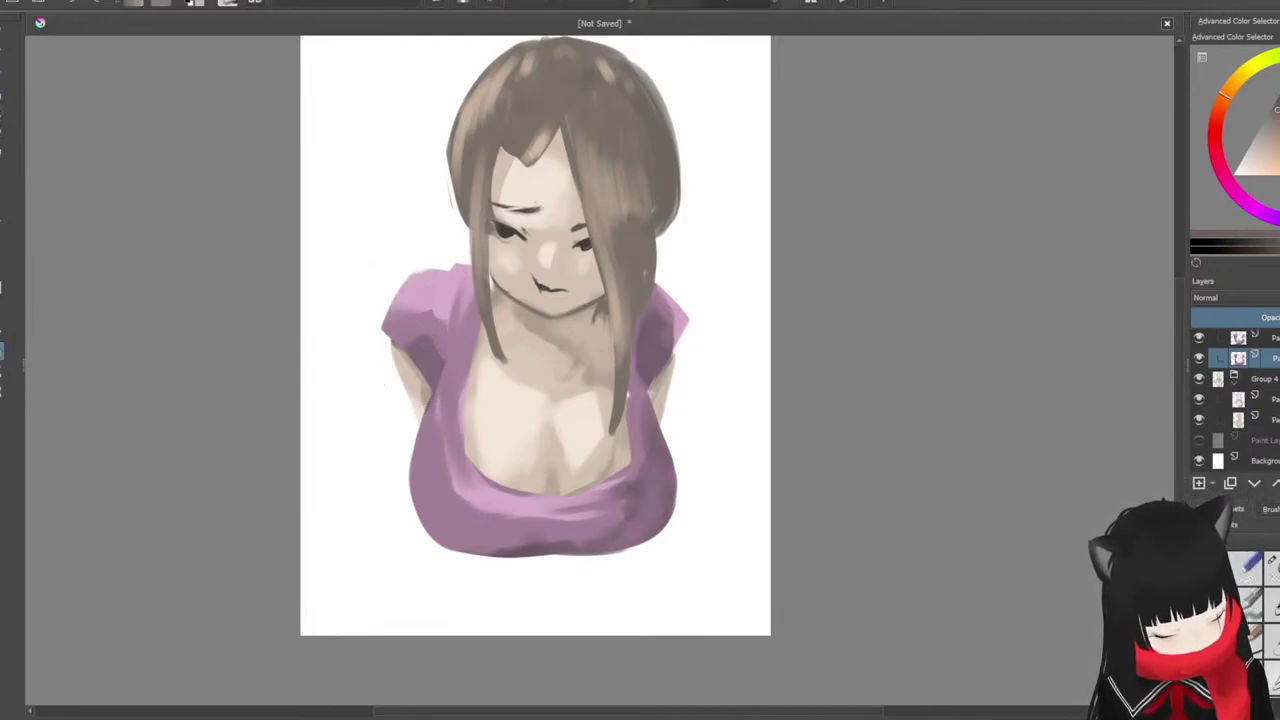
{"action": "left_click", "coordinate": [2, 75]}
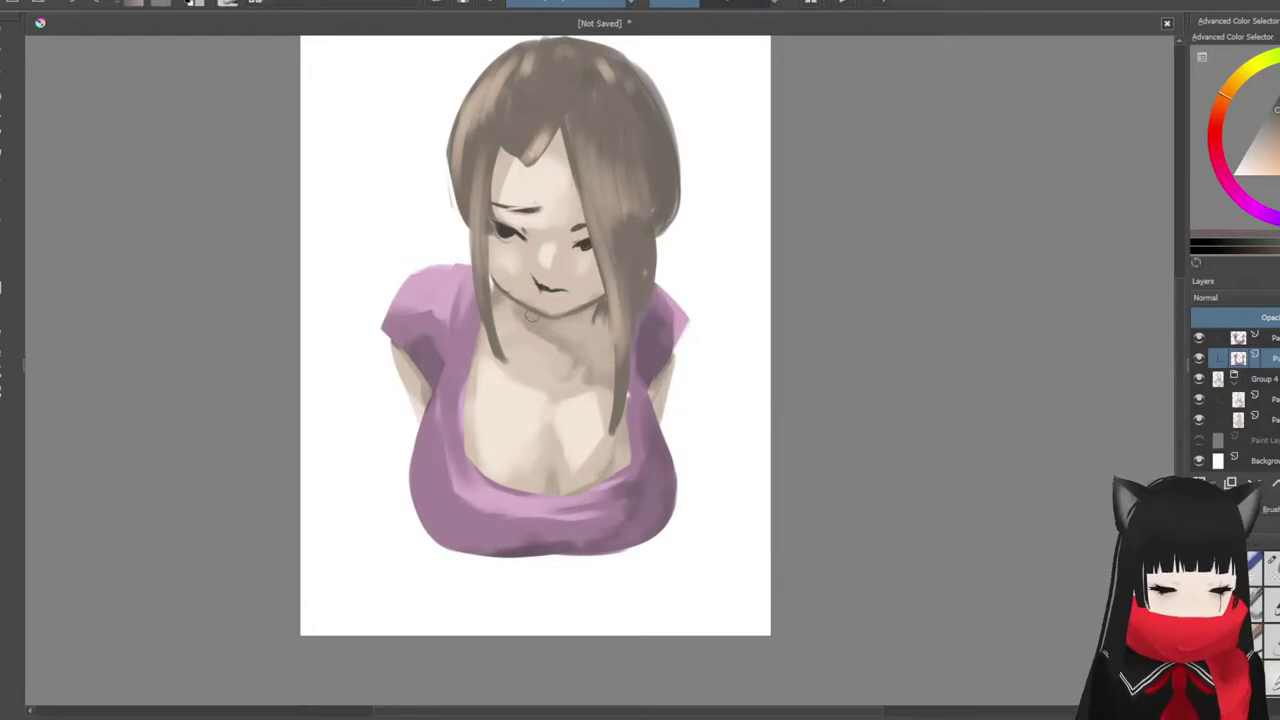
{"action": "key", "text": "m"}
{"action": "left_click_drag", "start_coordinate": [851, 317], "coordinate": [867, 256]}
{"action": "key", "text": "m"}
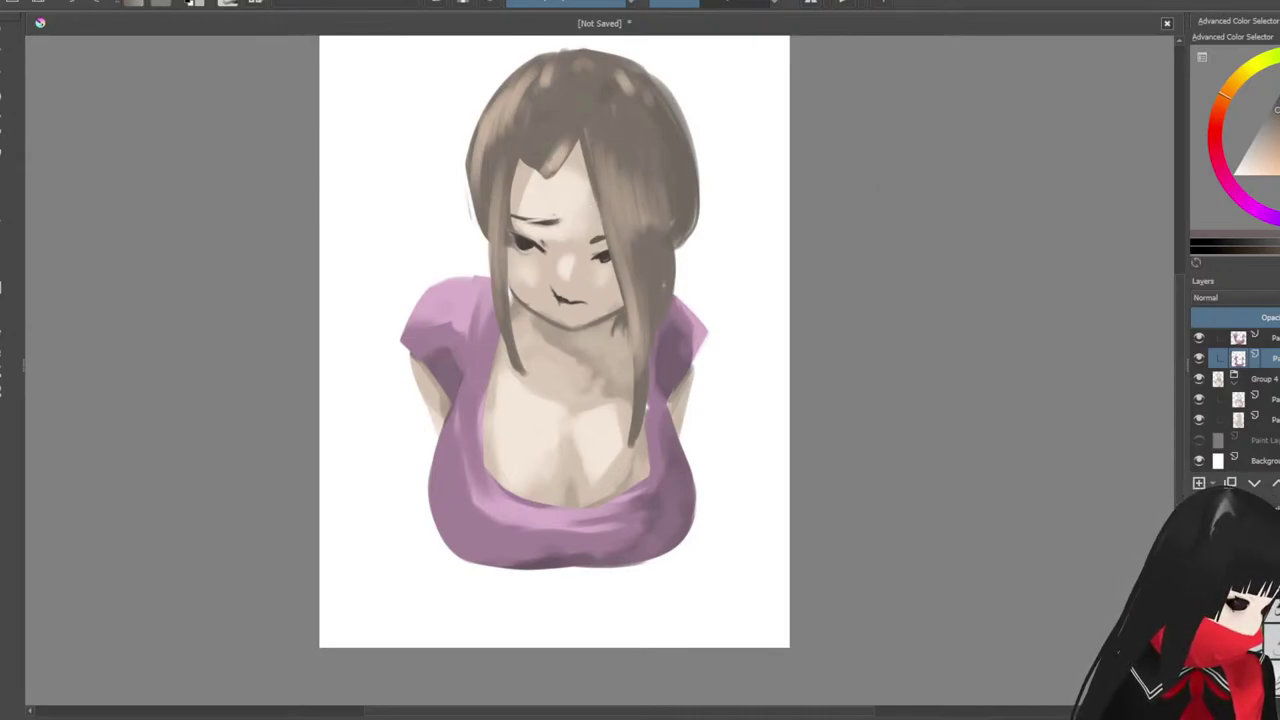
Step: Create a new group above the hair group and move all painting layers down through Group 4 and the hidden layer into it
{"action": "scroll", "coordinate": [1242, 400], "scroll_direction": "up", "scroll_amount": 5}
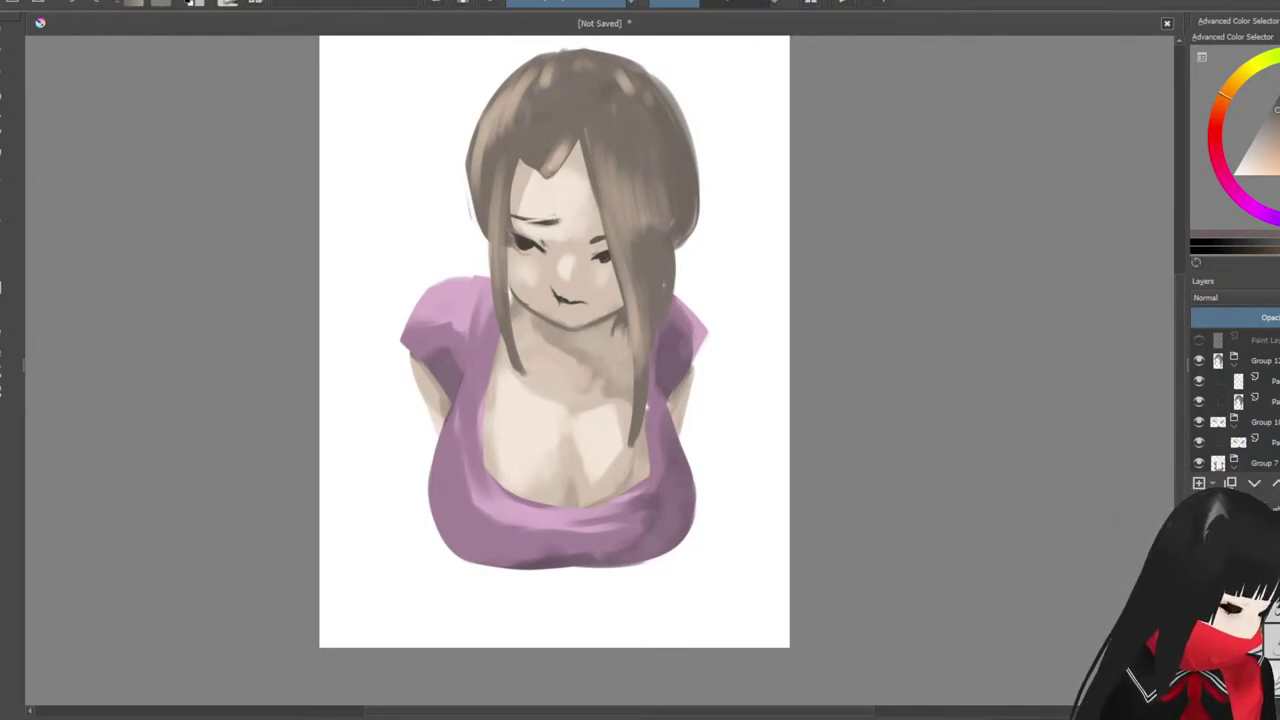
{"action": "left_click", "coordinate": [1262, 361]}
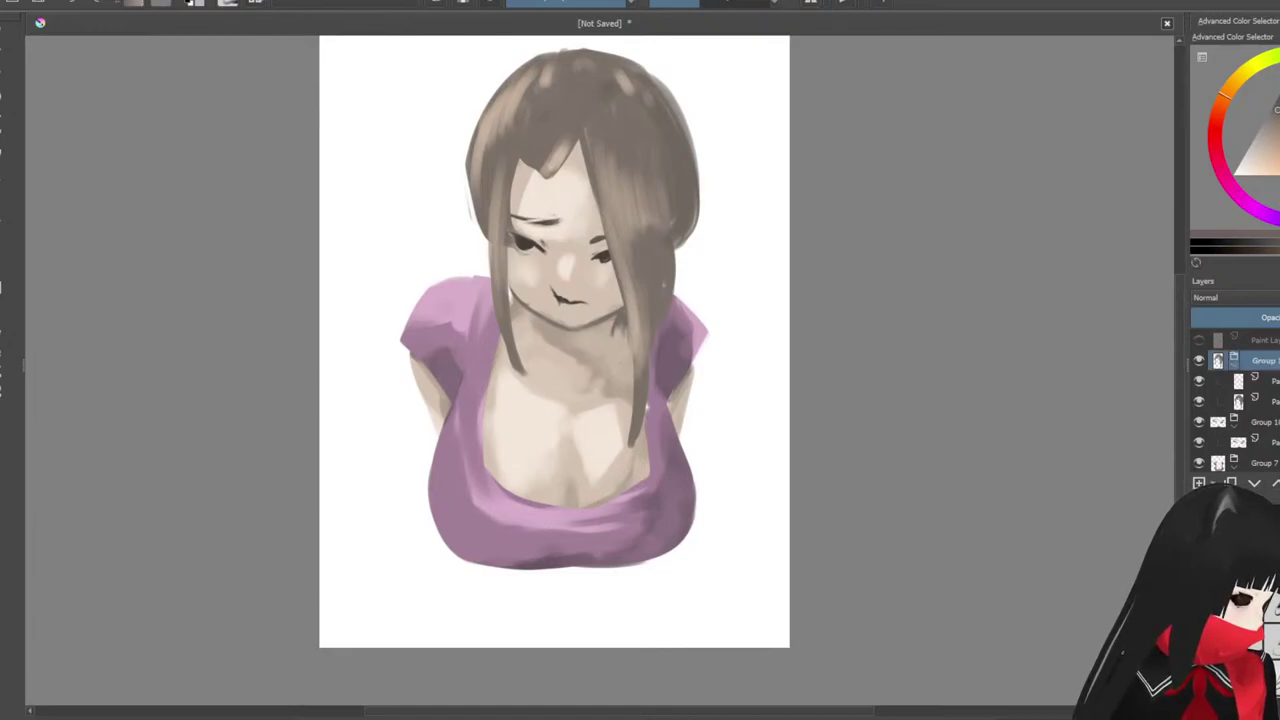
{"action": "left_click", "coordinate": [1236, 522]}
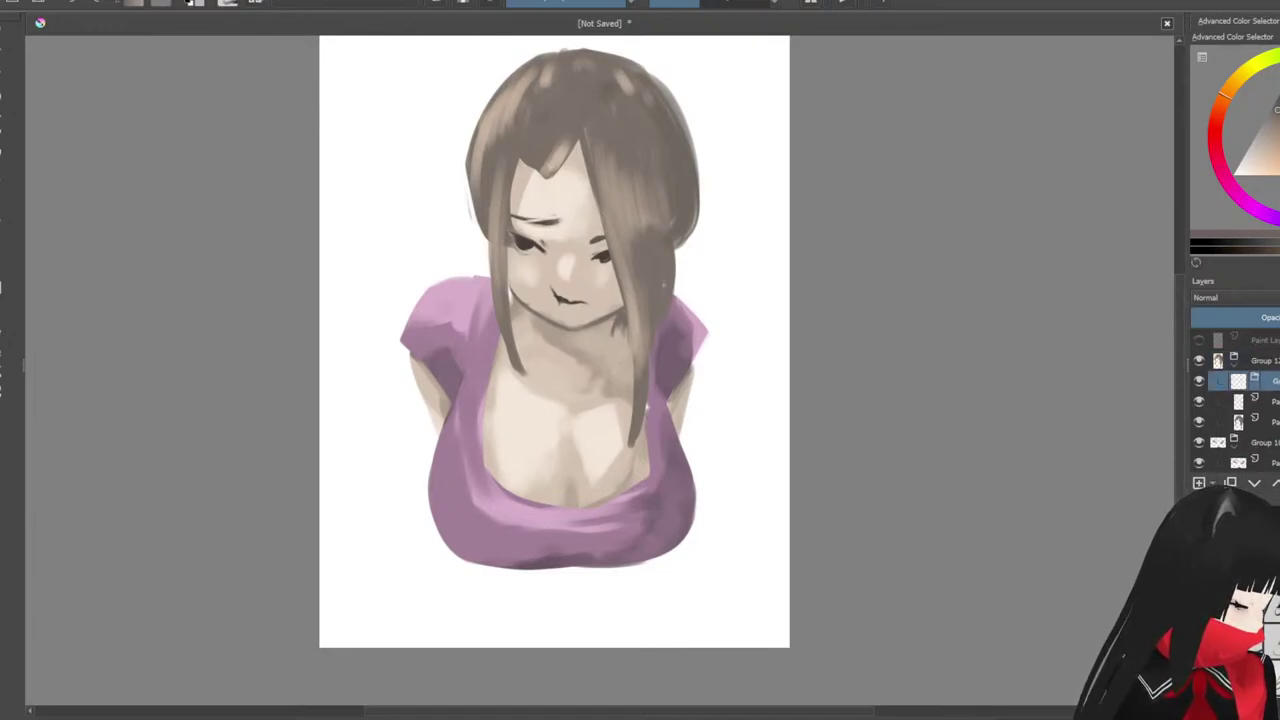
{"action": "left_click_drag", "start_coordinate": [1262, 381], "coordinate": [1262, 352]}
{"action": "left_click", "coordinate": [1262, 381]}
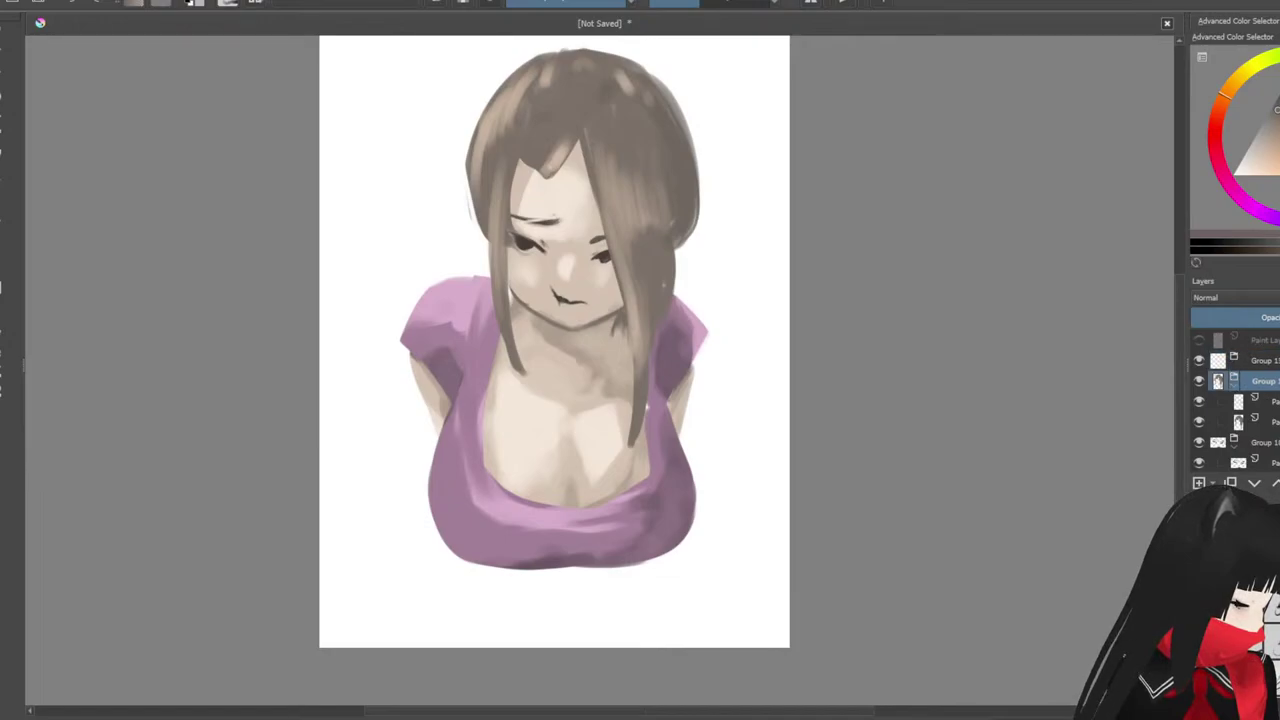
{"action": "scroll", "coordinate": [1240, 400], "scroll_direction": "down", "scroll_amount": 5}
{"action": "left_click", "coordinate": [1264, 440], "text": "shift"}
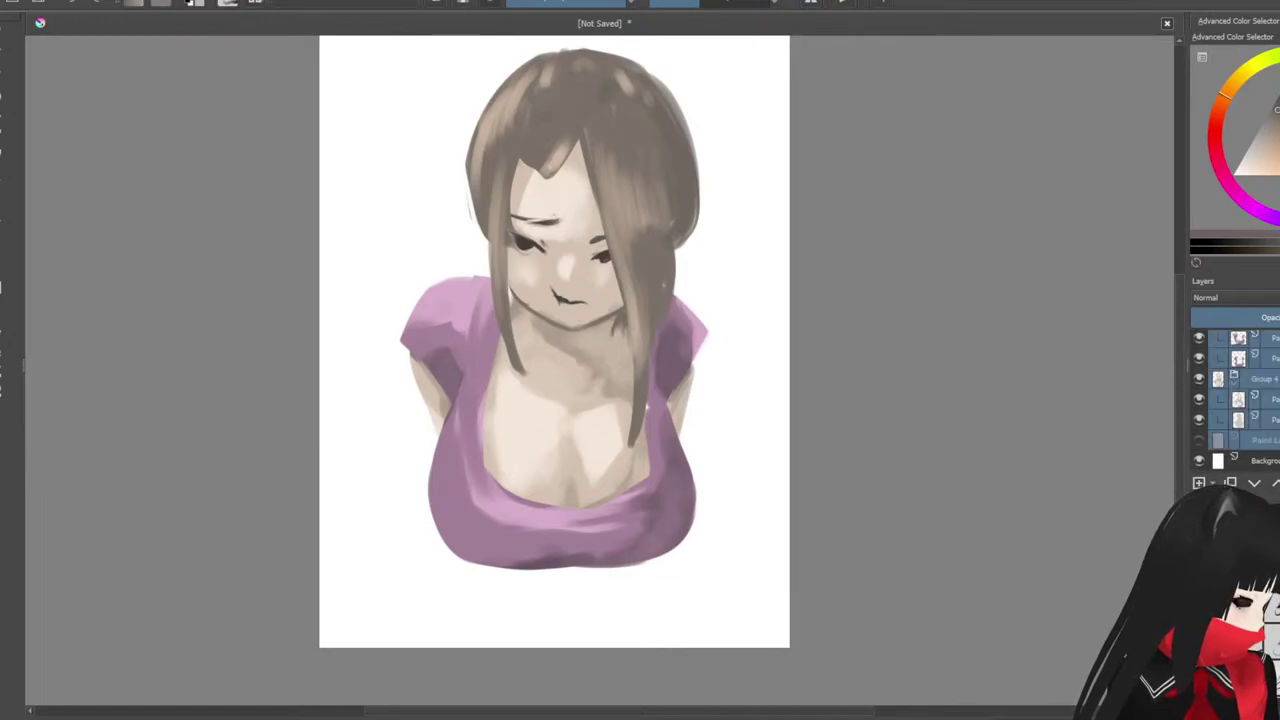
{"action": "scroll", "coordinate": [1262, 400], "scroll_direction": "up", "scroll_amount": 5}
{"action": "left_click_drag", "start_coordinate": [1262, 381], "coordinate": [1262, 361]}
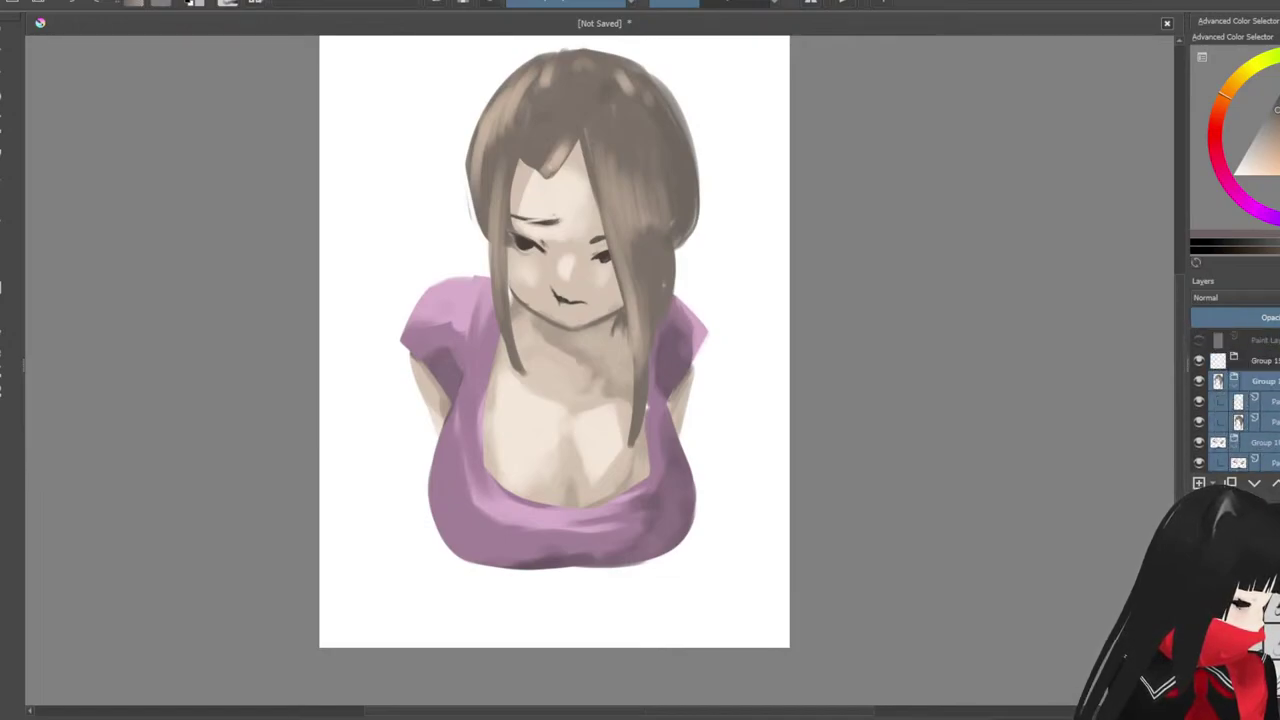
Step: Hide the new painting group, move the line-sketch layer into it, and collapse the group
{"action": "left_click", "coordinate": [1200, 361]}
{"action": "left_click", "coordinate": [1235, 366]}
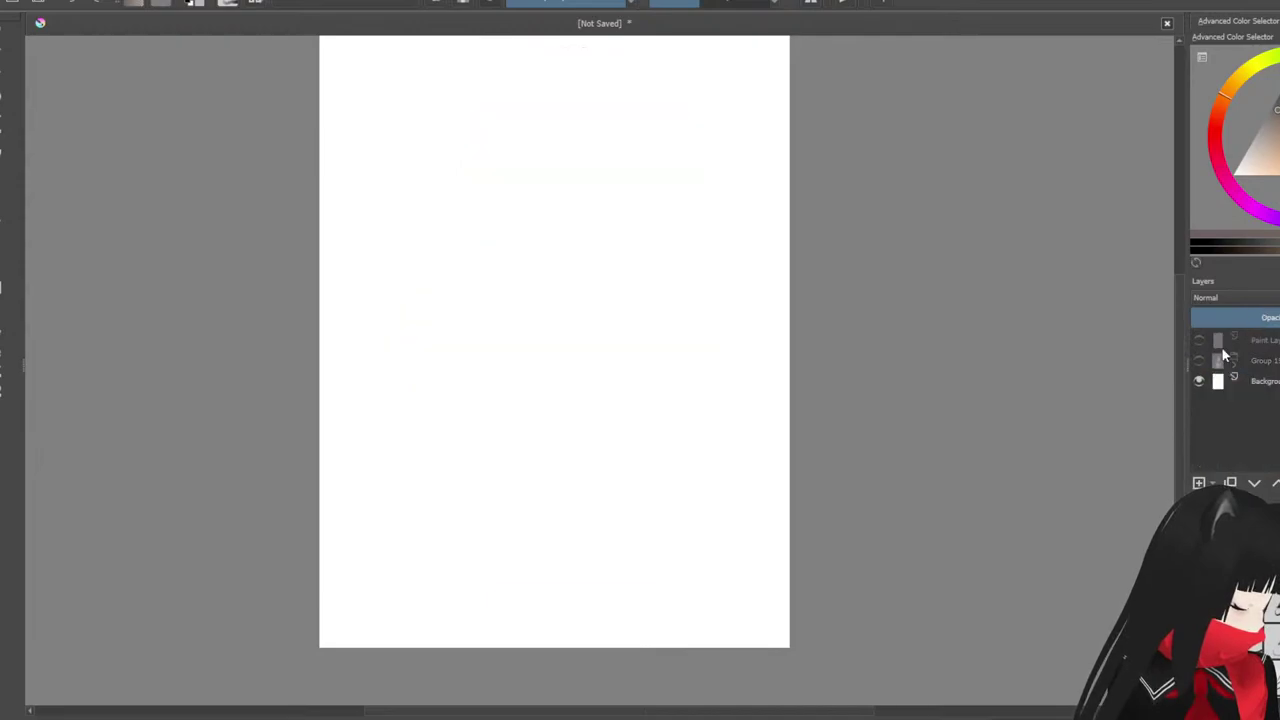
{"action": "left_click_drag", "start_coordinate": [1249, 342], "coordinate": [1257, 365]}
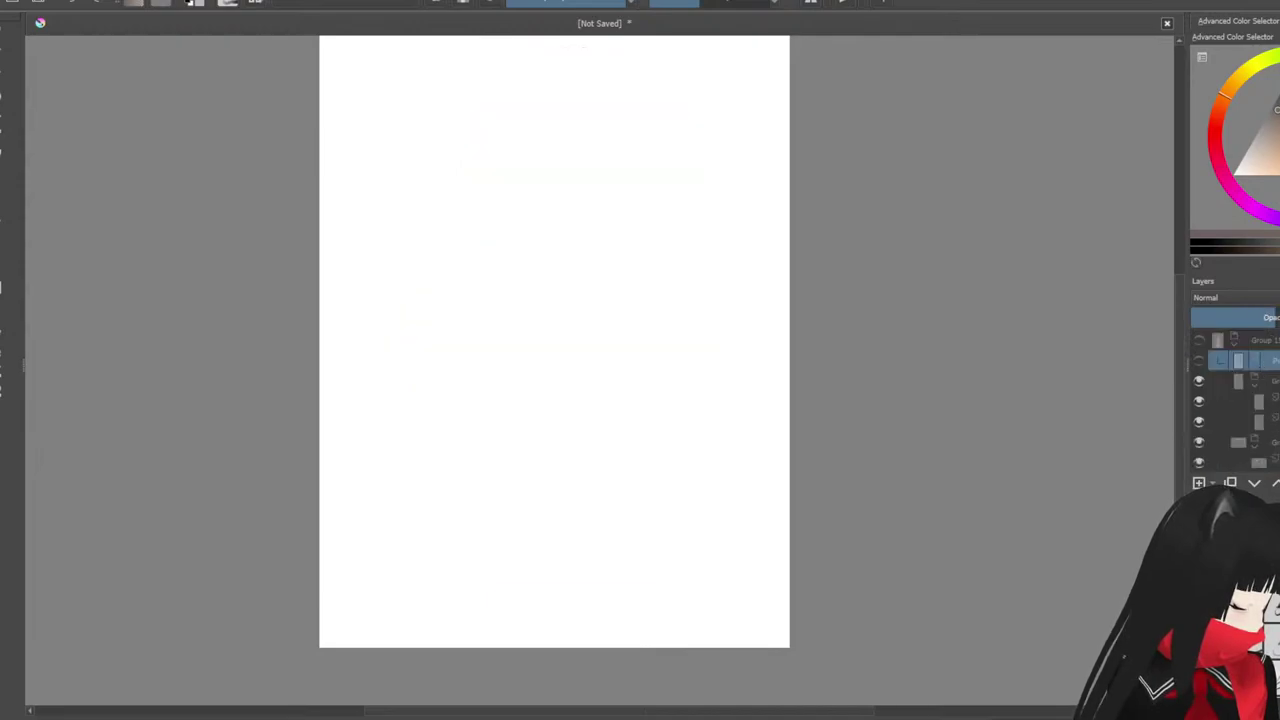
{"action": "left_click", "coordinate": [1200, 341]}
{"action": "left_click", "coordinate": [1200, 341]}
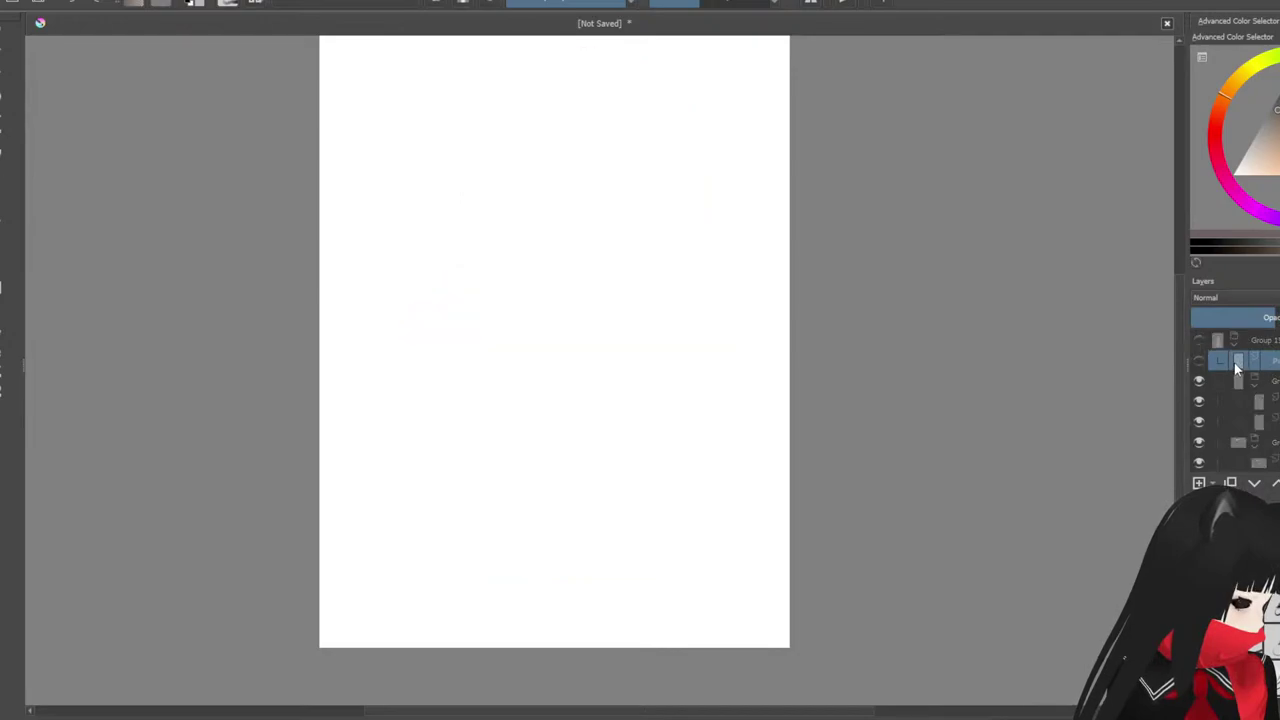
{"action": "left_click", "coordinate": [1234, 341]}
Step: Add another group above the hidden painting group and create an empty paint layer inside it
{"action": "left_click", "coordinate": [1262, 341]}
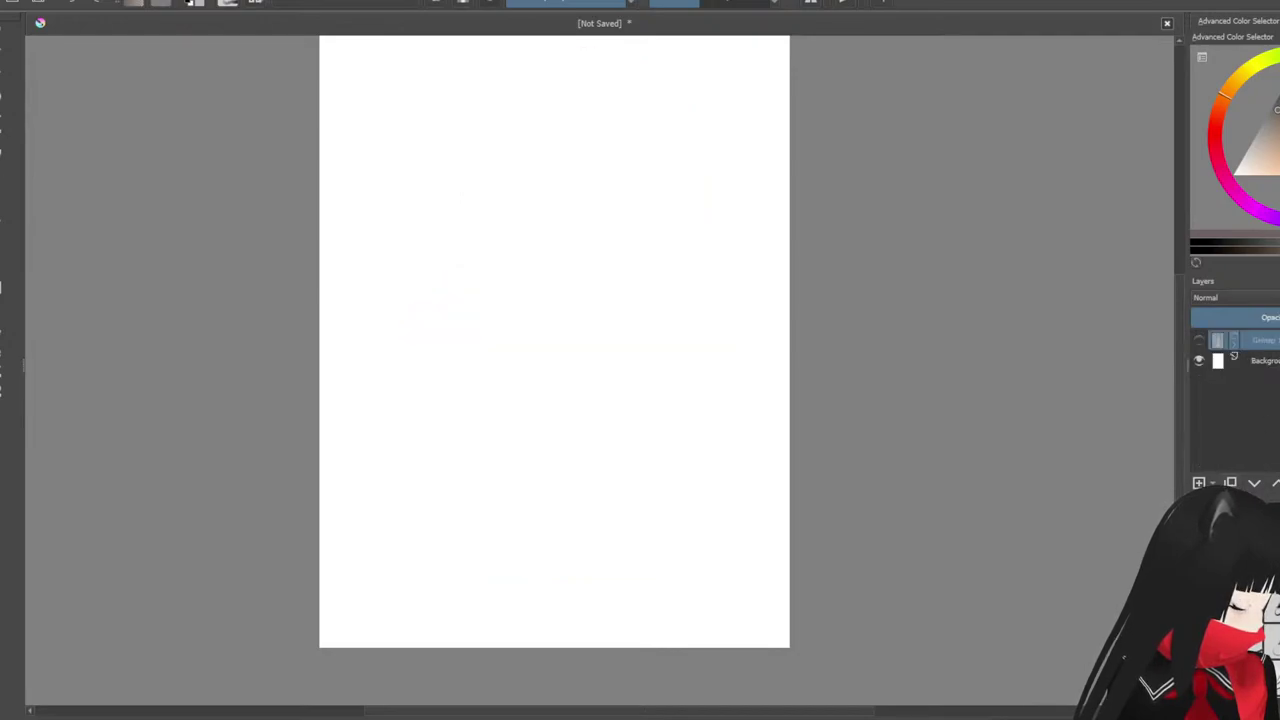
{"action": "key", "text": "ctrl+g"}
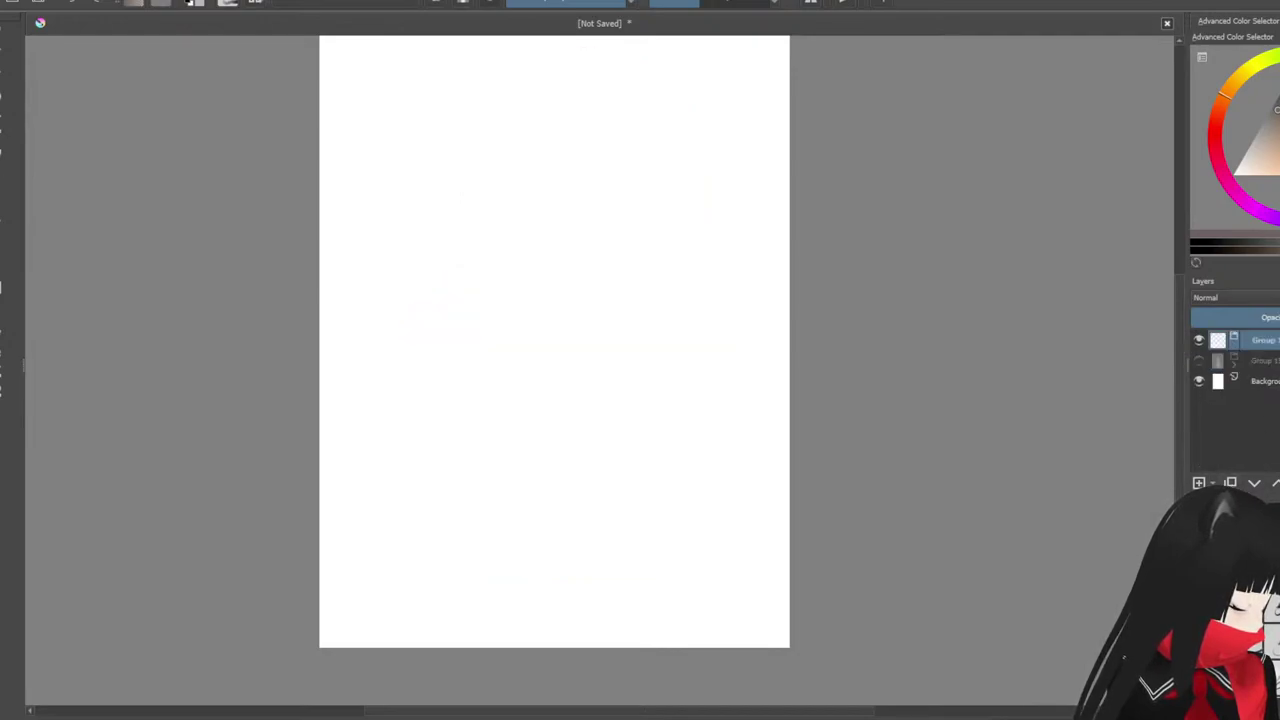
{"action": "key", "text": "Insert"}
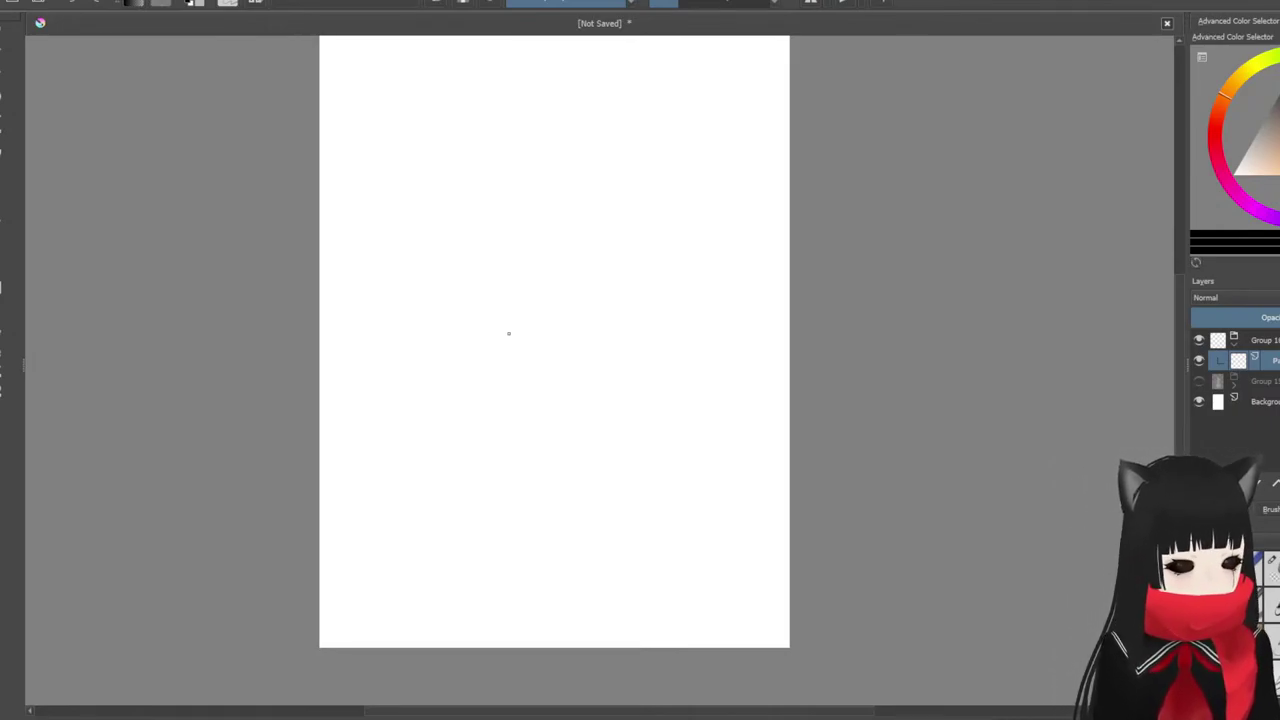
{"action": "left_click_drag", "start_coordinate": [476, 158], "coordinate": [484, 224]}
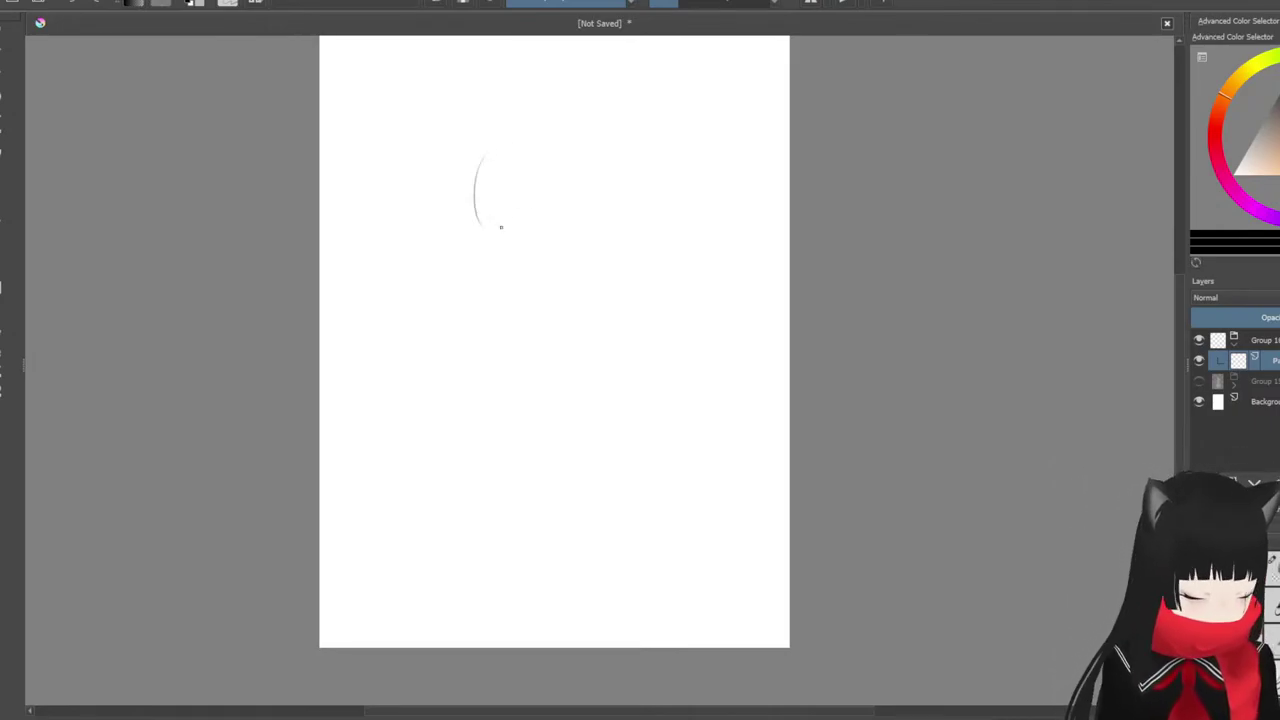
{"action": "key", "text": "ctrl+z"}
{"action": "mouse_move", "coordinate": [475, 170]}
{"action": "left_mouse_down"}
{"action": "mouse_move", "coordinate": [486, 214]}
{"action": "mouse_move", "coordinate": [597, 347]}
{"action": "mouse_move", "coordinate": [603, 326]}
{"action": "left_mouse_up"}
{"action": "key", "text": "ctrl+z"}
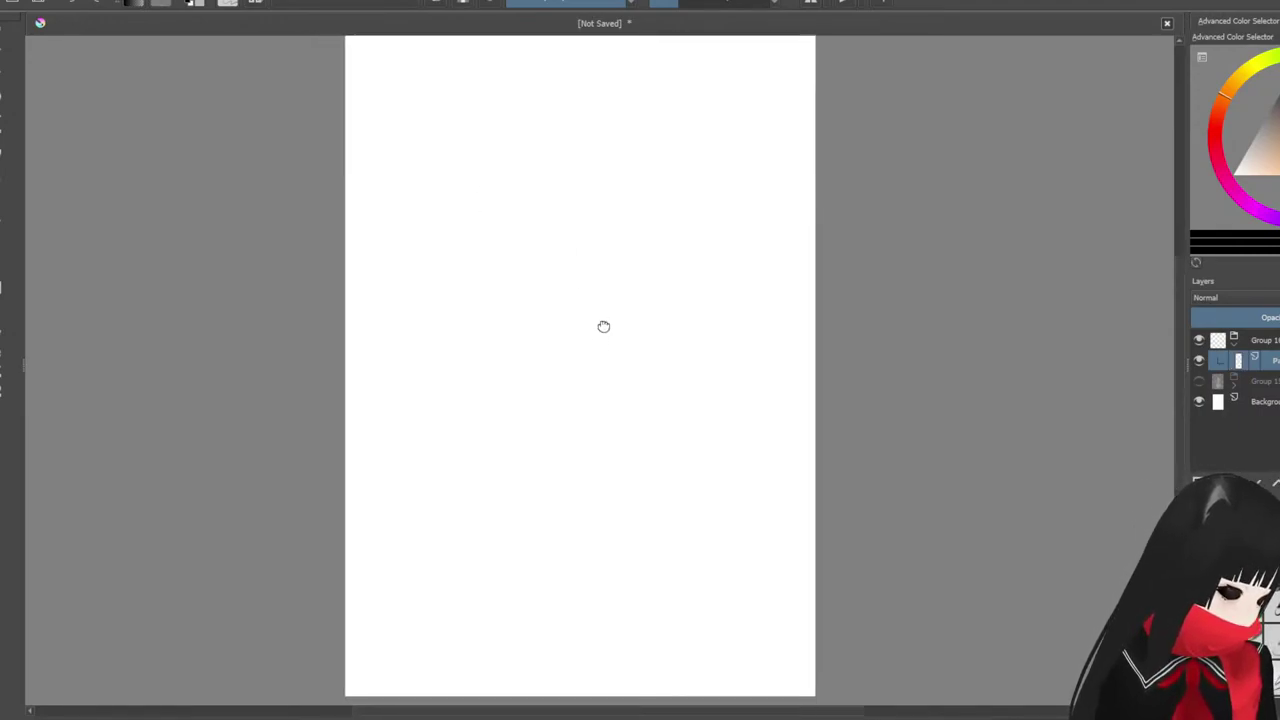
Step: Sketch the new character's angular face outline in three-quarter view, with a detailed ear and a small nose
{"action": "mouse_move", "coordinate": [487, 204]}
{"action": "left_mouse_down"}
{"action": "mouse_move", "coordinate": [510, 322]}
{"action": "mouse_move", "coordinate": [556, 355]}
{"action": "mouse_move", "coordinate": [609, 346]}
{"action": "mouse_move", "coordinate": [705, 252]}
{"action": "mouse_move", "coordinate": [663, 291]}
{"action": "left_mouse_up"}
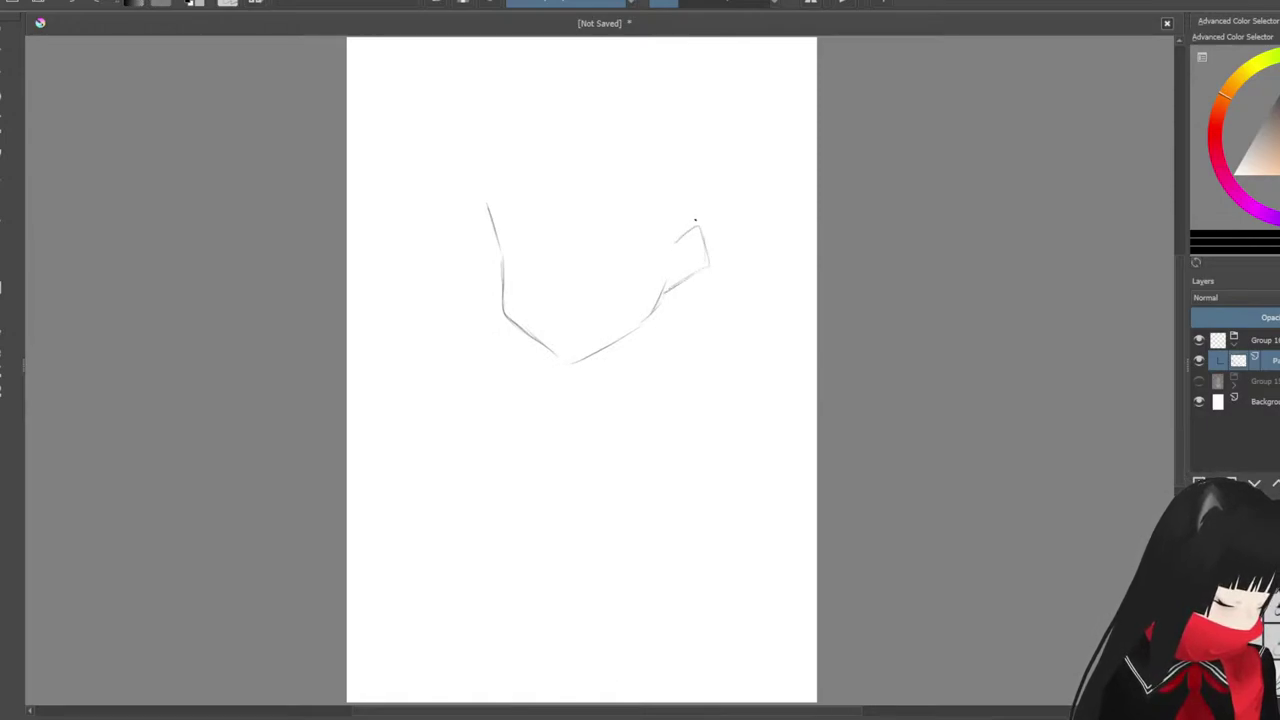
{"action": "mouse_move", "coordinate": [666, 246]}
{"action": "left_mouse_down"}
{"action": "mouse_move", "coordinate": [695, 215]}
{"action": "mouse_move", "coordinate": [709, 257]}
{"action": "left_mouse_up"}
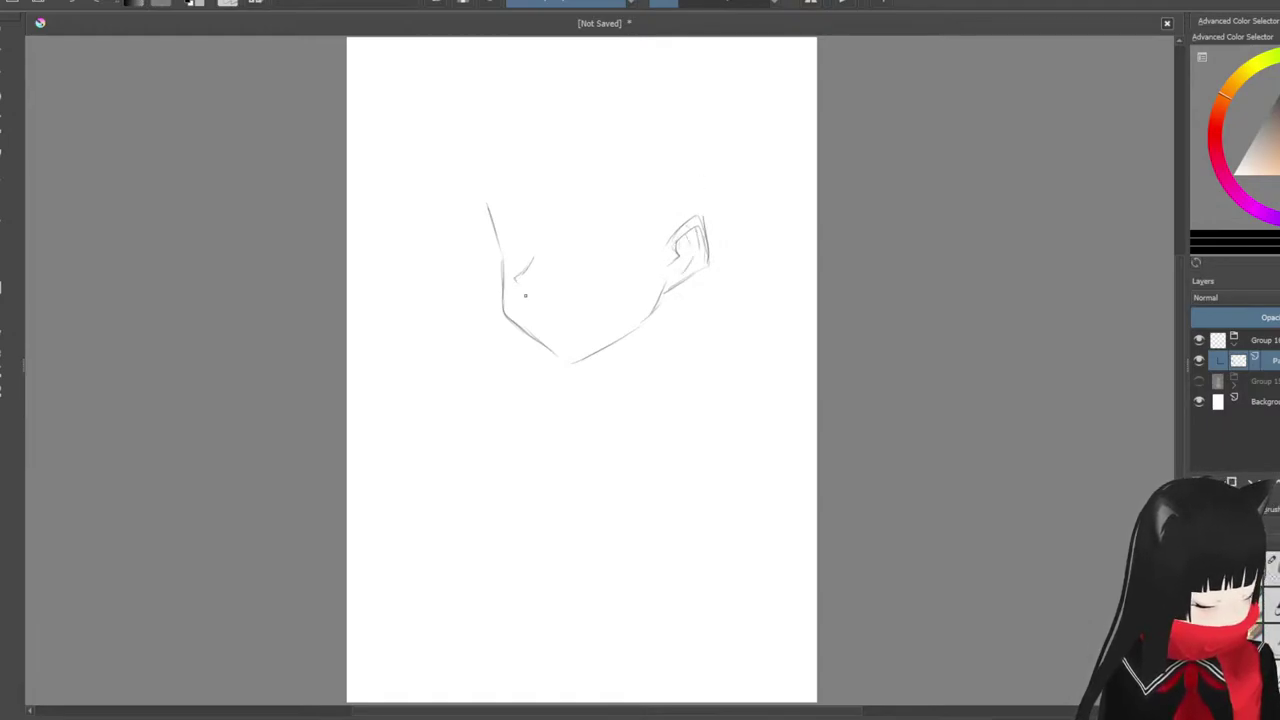
{"action": "key", "text": "ctrl+z"}
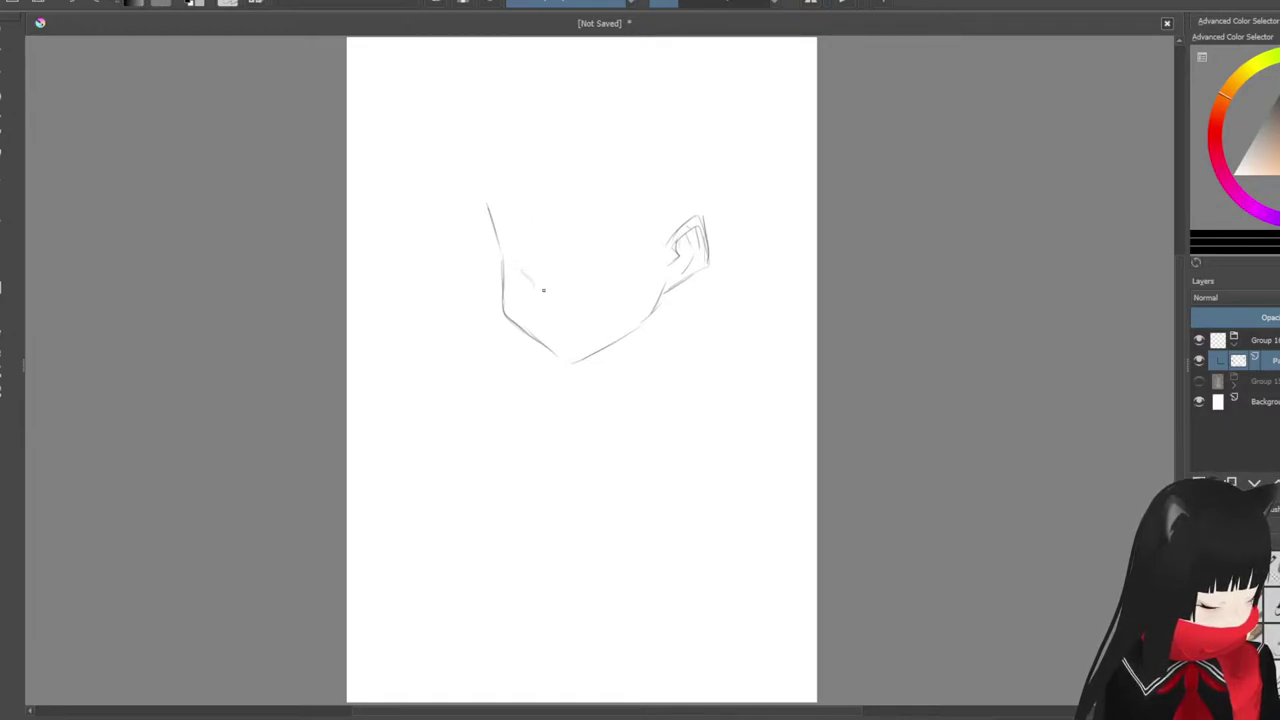
{"action": "mouse_move", "coordinate": [523, 285]}
{"action": "left_mouse_down"}
{"action": "mouse_move", "coordinate": [527, 267]}
{"action": "mouse_move", "coordinate": [534, 282]}
{"action": "left_mouse_up"}
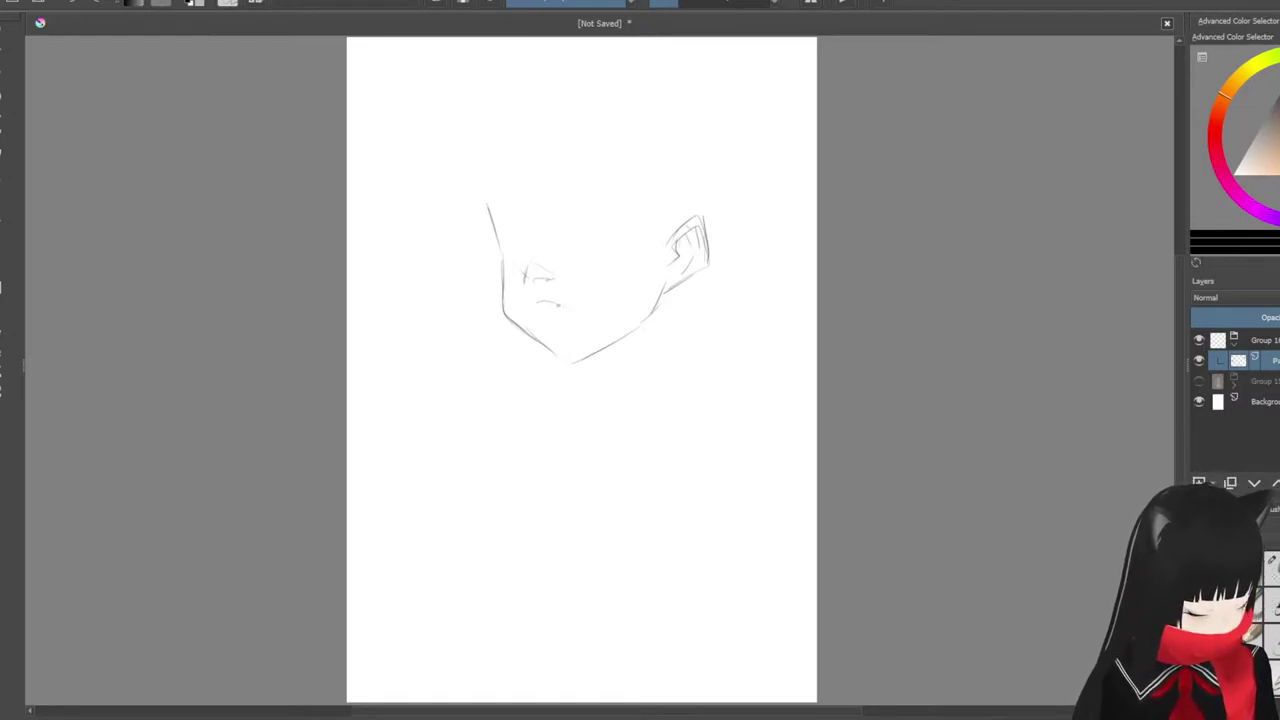
Step: Sketch slightly parted lips under the nose, shade the upper lip, and extend the mouth line toward the ear side
{"action": "mouse_move", "coordinate": [537, 308]}
{"action": "left_mouse_down"}
{"action": "mouse_move", "coordinate": [546, 296]}
{"action": "mouse_move", "coordinate": [573, 309]}
{"action": "left_mouse_up"}
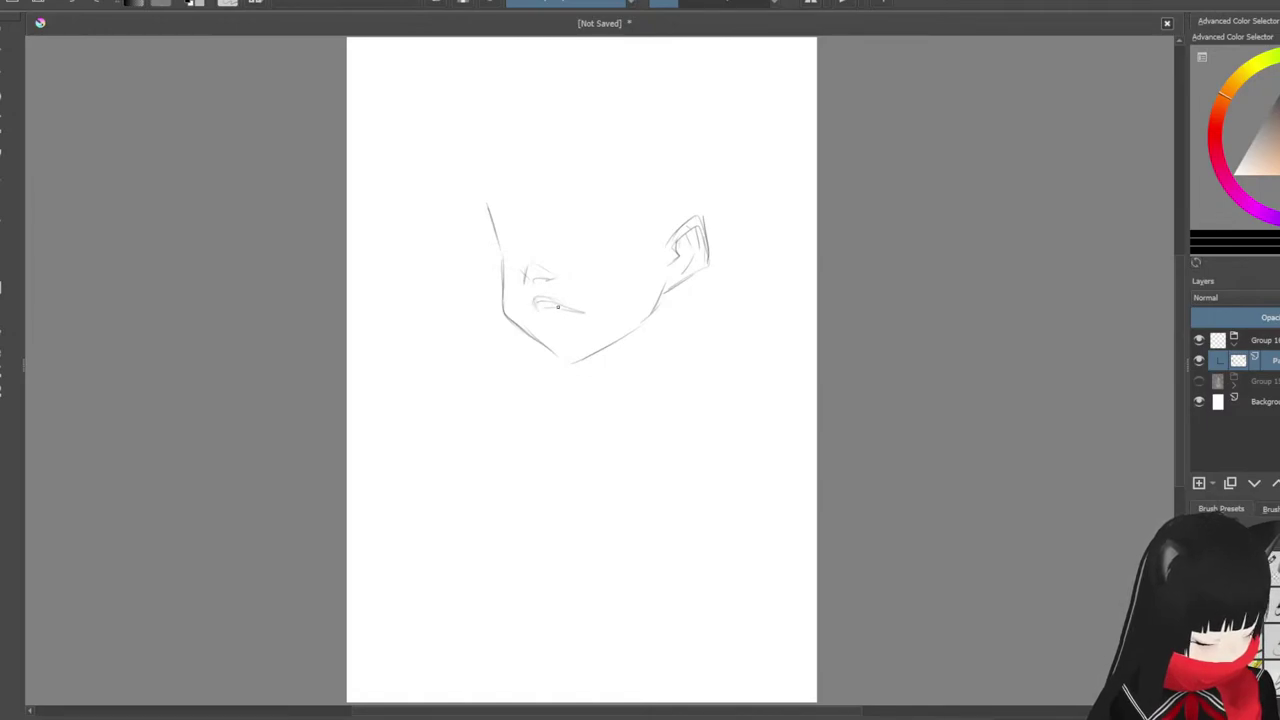
{"action": "mouse_move", "coordinate": [536, 301]}
{"action": "left_mouse_down"}
{"action": "mouse_move", "coordinate": [571, 309]}
{"action": "mouse_move", "coordinate": [539, 307]}
{"action": "mouse_move", "coordinate": [558, 303]}
{"action": "left_mouse_up"}
{"action": "key", "text": "ctrl+z"}
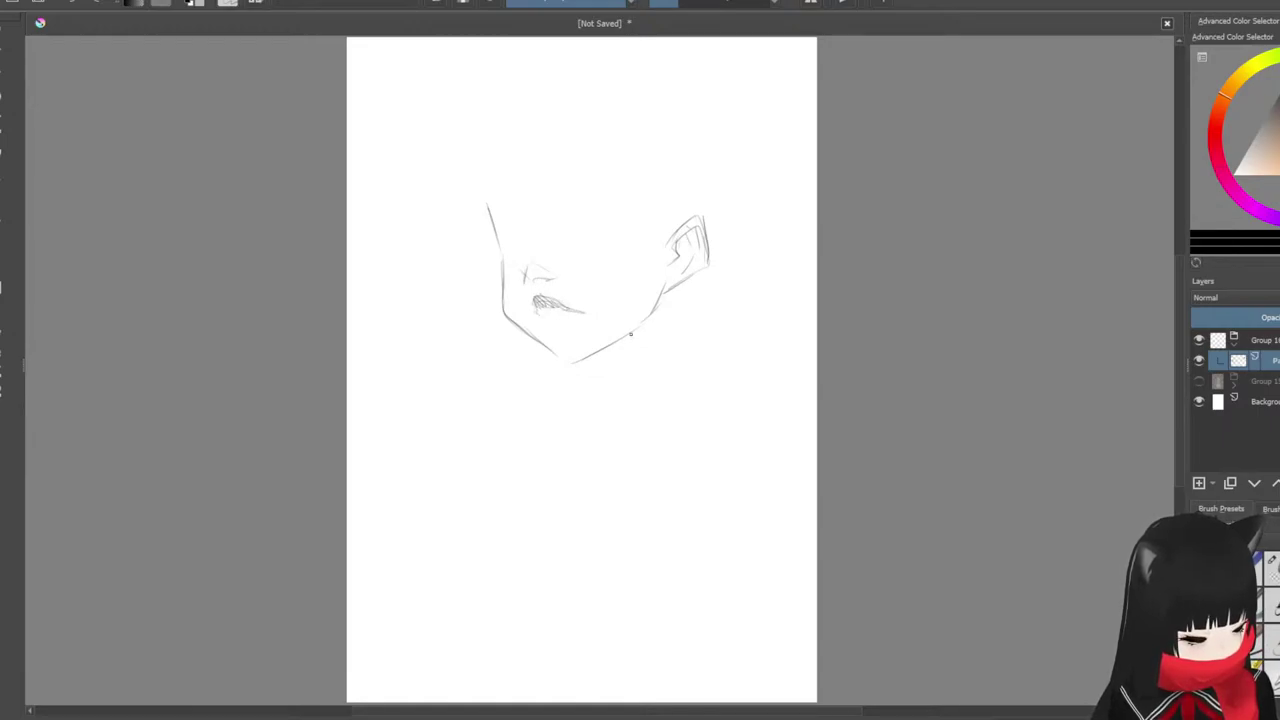
{"action": "left_click_drag", "start_coordinate": [556, 301], "coordinate": [580, 313]}
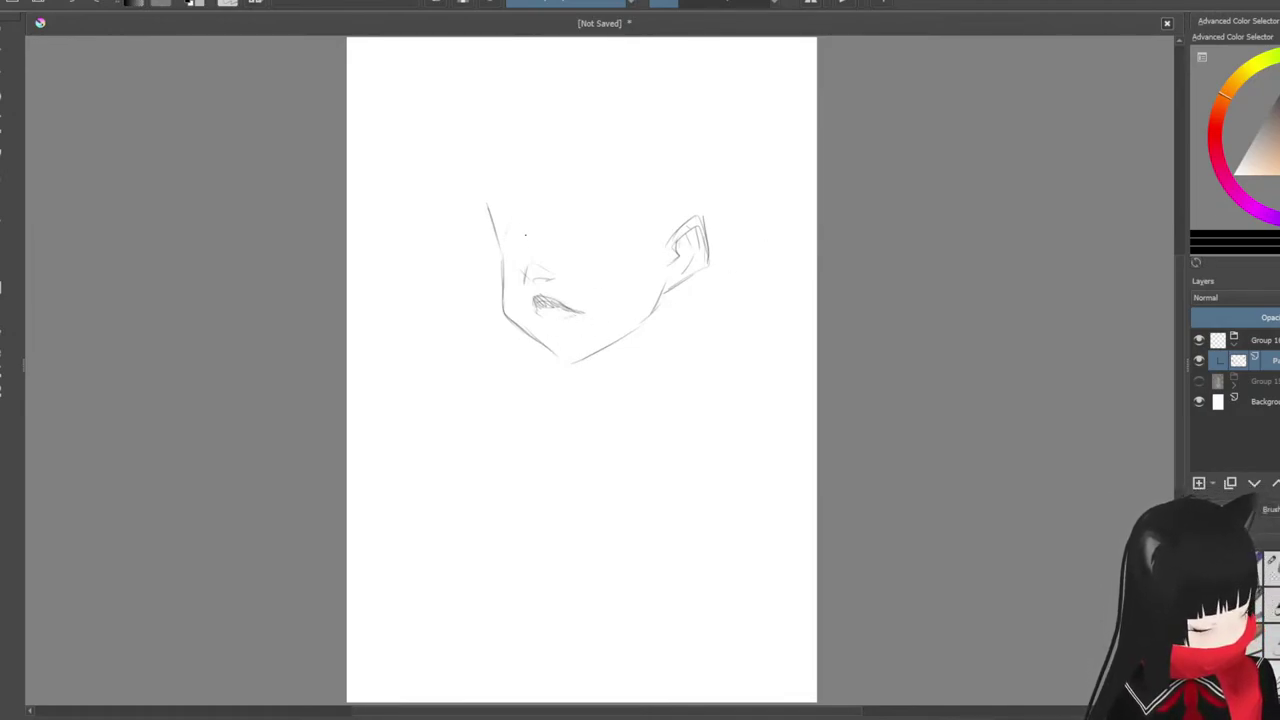
Step: Sketch both eyes with heavier upper lids and irises, and add a light arched eyebrow above each
{"action": "mouse_move", "coordinate": [504, 242]}
{"action": "left_mouse_down"}
{"action": "mouse_move", "coordinate": [518, 229]}
{"action": "mouse_move", "coordinate": [530, 241]}
{"action": "mouse_move", "coordinate": [511, 231]}
{"action": "left_mouse_up"}
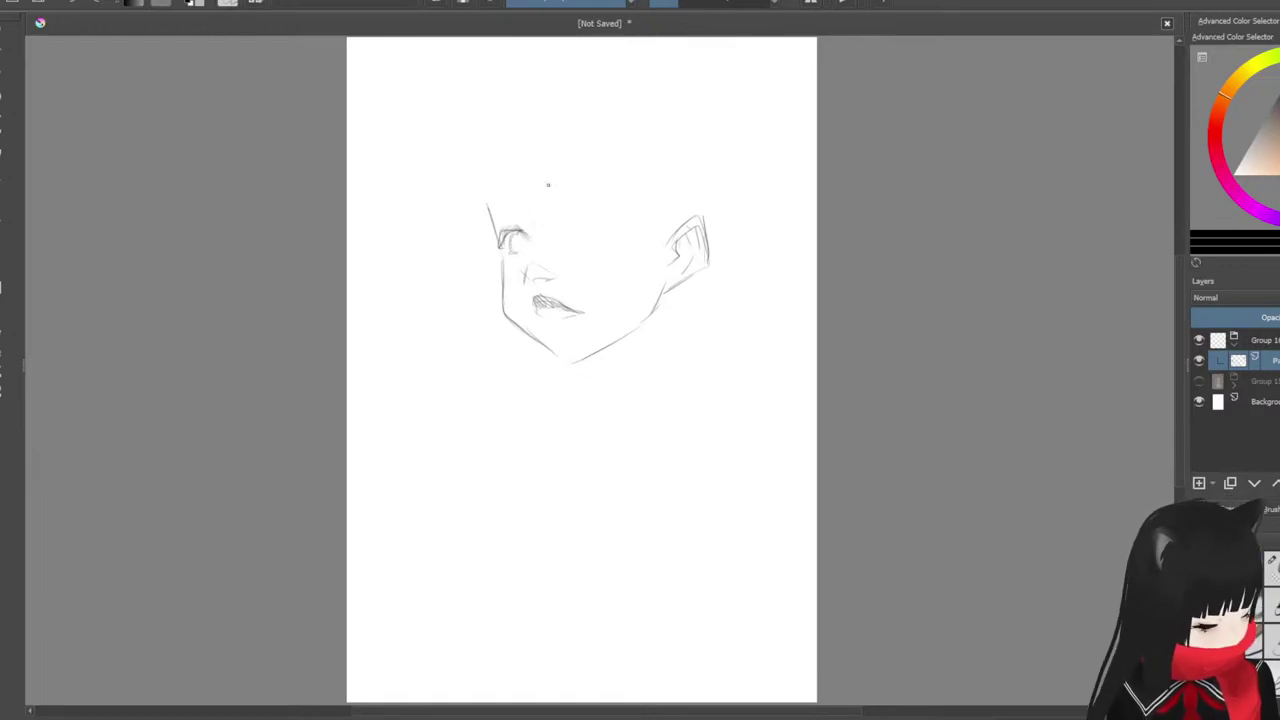
{"action": "left_click_drag", "start_coordinate": [578, 231], "coordinate": [630, 229]}
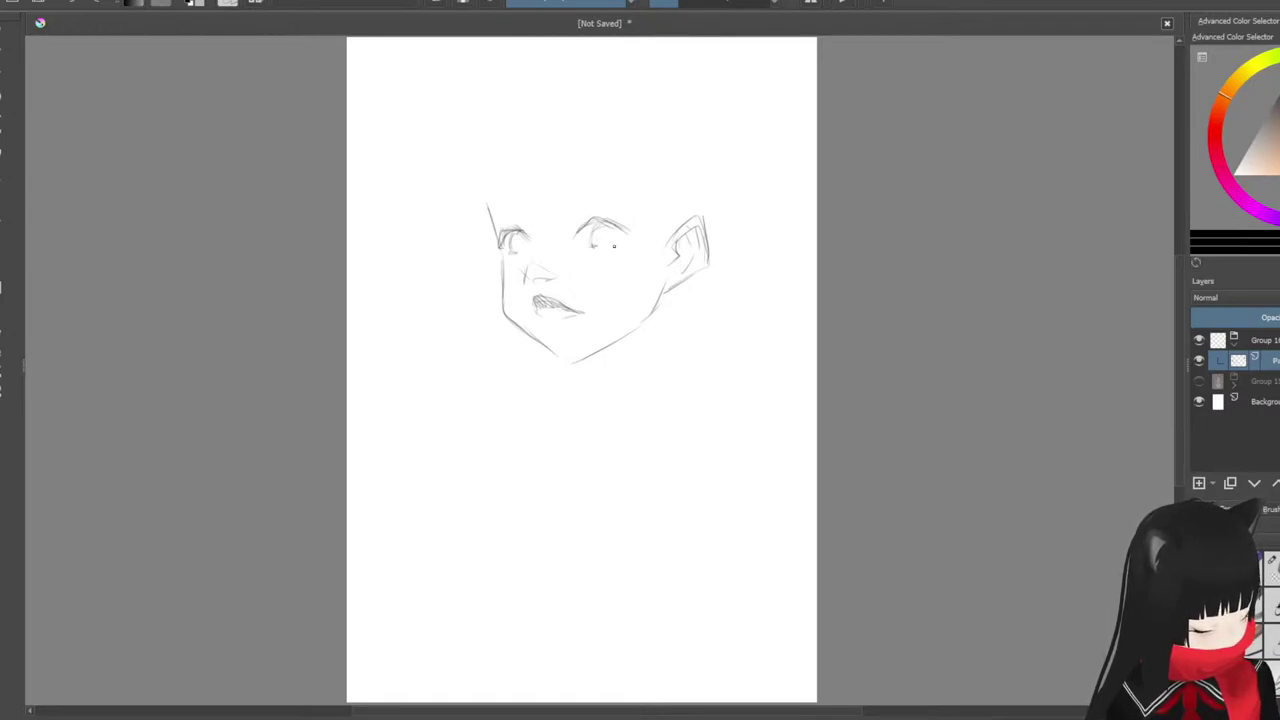
{"action": "left_click_drag", "start_coordinate": [632, 240], "coordinate": [605, 219]}
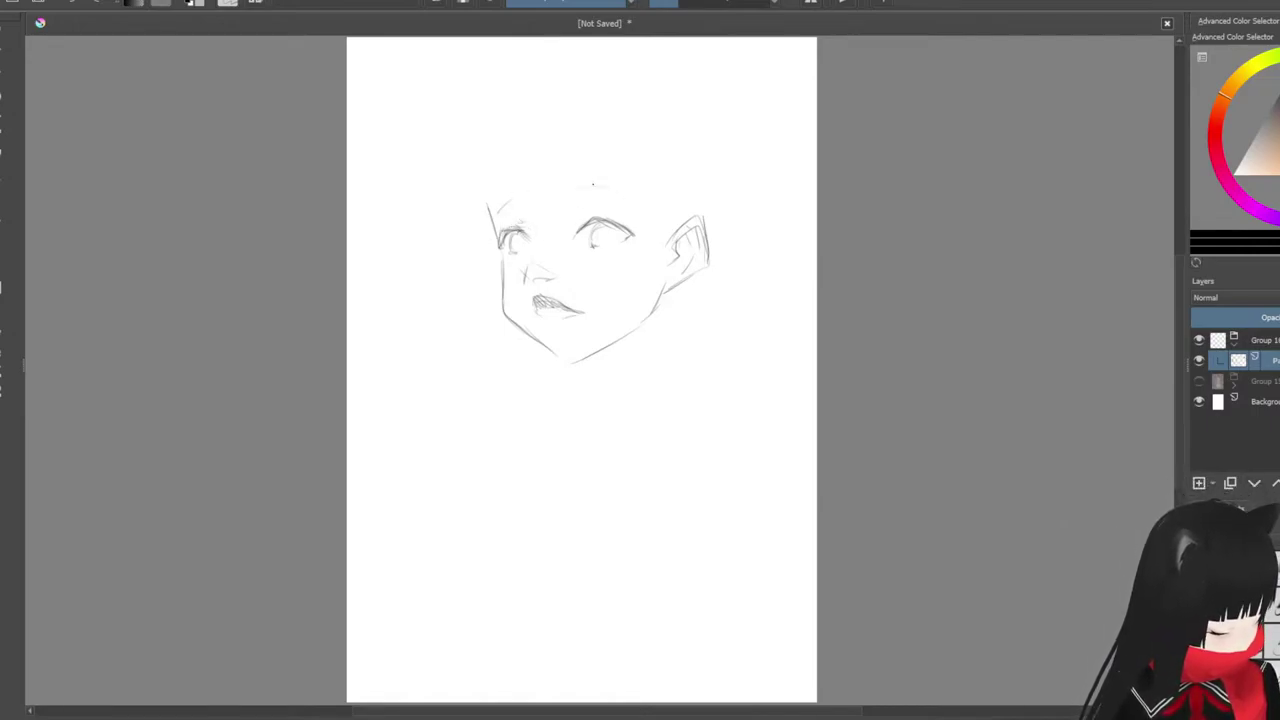
{"action": "left_click_drag", "start_coordinate": [583, 185], "coordinate": [622, 189]}
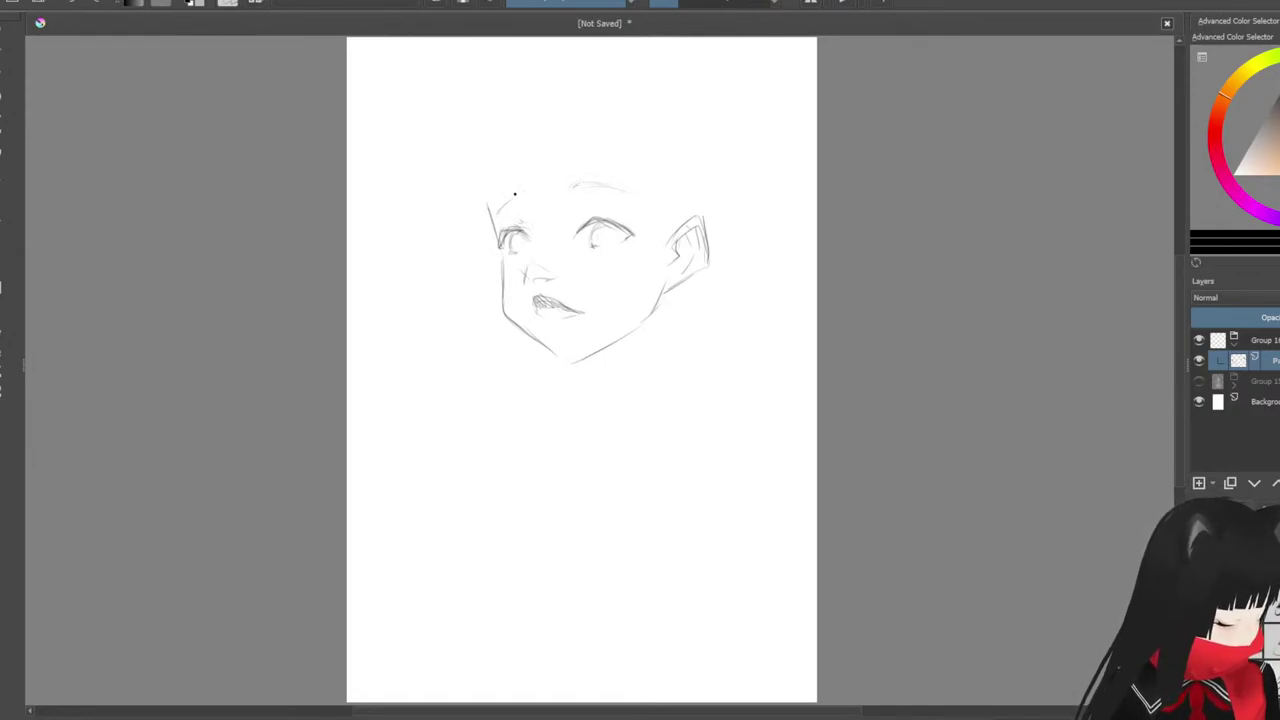
Step: Reinforce the jaw below the ear and lightly sketch the neck lines and the start of both shoulders
{"action": "left_click_drag", "start_coordinate": [652, 322], "coordinate": [666, 285]}
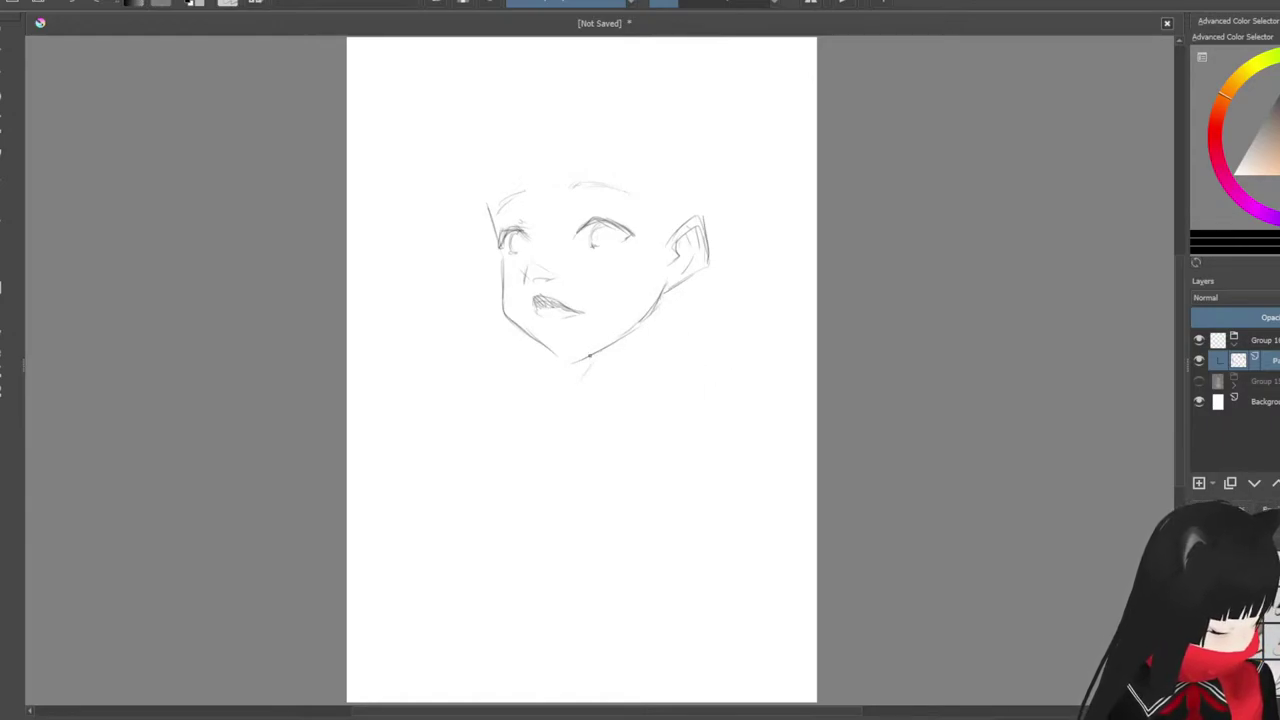
{"action": "left_click_drag", "start_coordinate": [596, 363], "coordinate": [626, 428]}
{"action": "key", "text": "ctrl+z"}
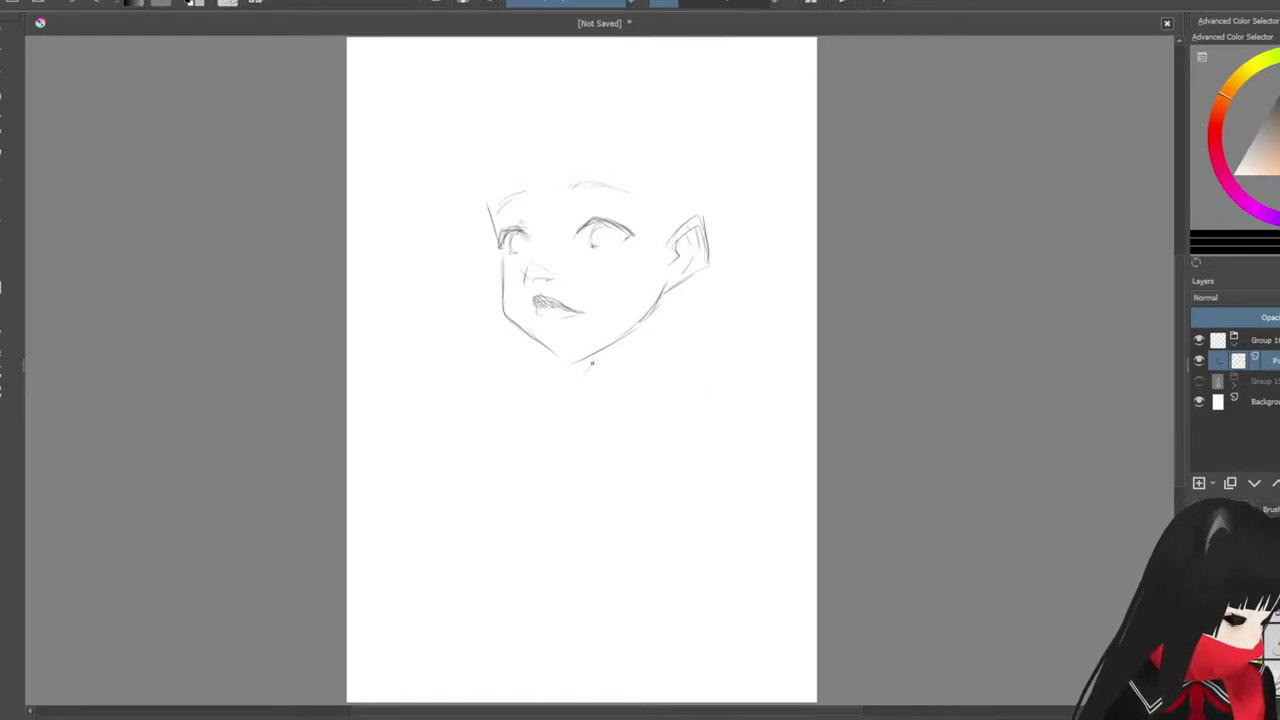
{"action": "left_click_drag", "start_coordinate": [596, 362], "coordinate": [622, 389]}
{"action": "left_click_drag", "start_coordinate": [672, 293], "coordinate": [706, 337]}
{"action": "left_click_drag", "start_coordinate": [584, 363], "coordinate": [560, 362]}
{"action": "mouse_move", "coordinate": [508, 371]}
{"action": "left_mouse_down"}
{"action": "mouse_move", "coordinate": [507, 416]}
{"action": "mouse_move", "coordinate": [527, 435]}
{"action": "left_mouse_up"}
{"action": "key", "text": "ctrl+z"}
{"action": "left_click_drag", "start_coordinate": [705, 337], "coordinate": [734, 358]}
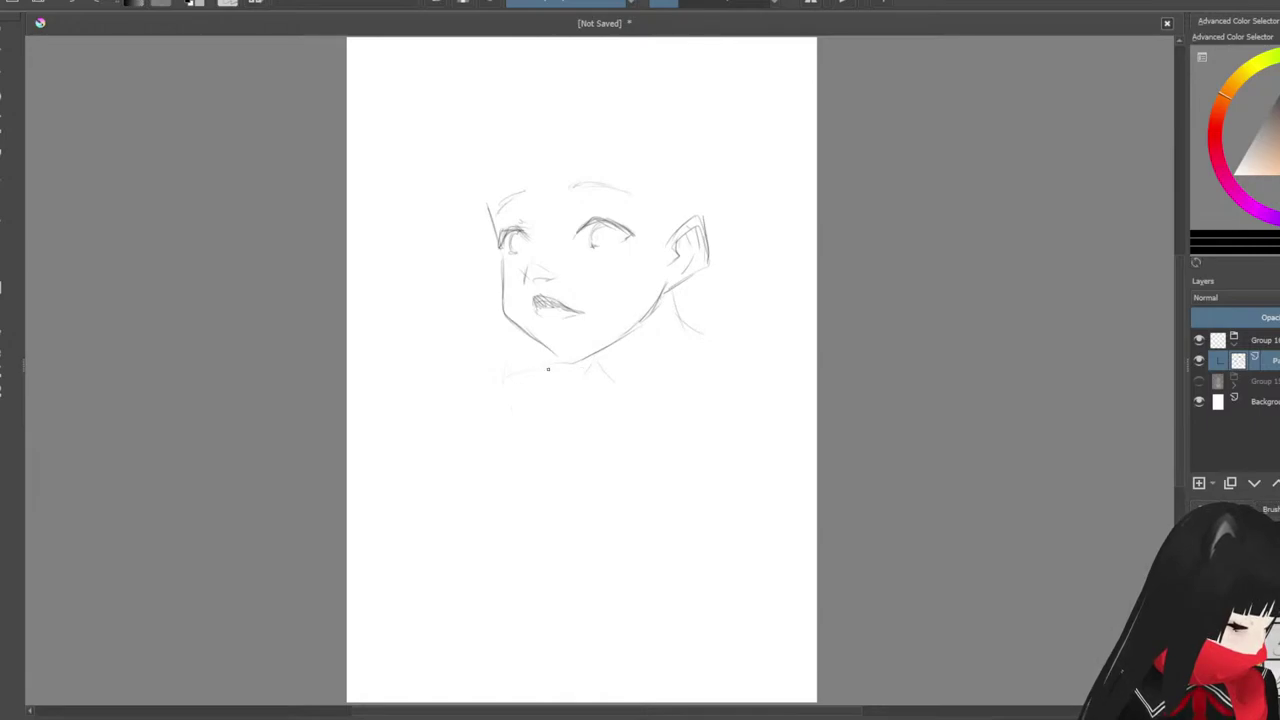
Step: Block in the sloping near shoulder and upper arm with loose contour strokes, plus a short far-shoulder line
{"action": "left_click_drag", "start_coordinate": [500, 412], "coordinate": [488, 434]}
{"action": "left_click_drag", "start_coordinate": [646, 374], "coordinate": [637, 432]}
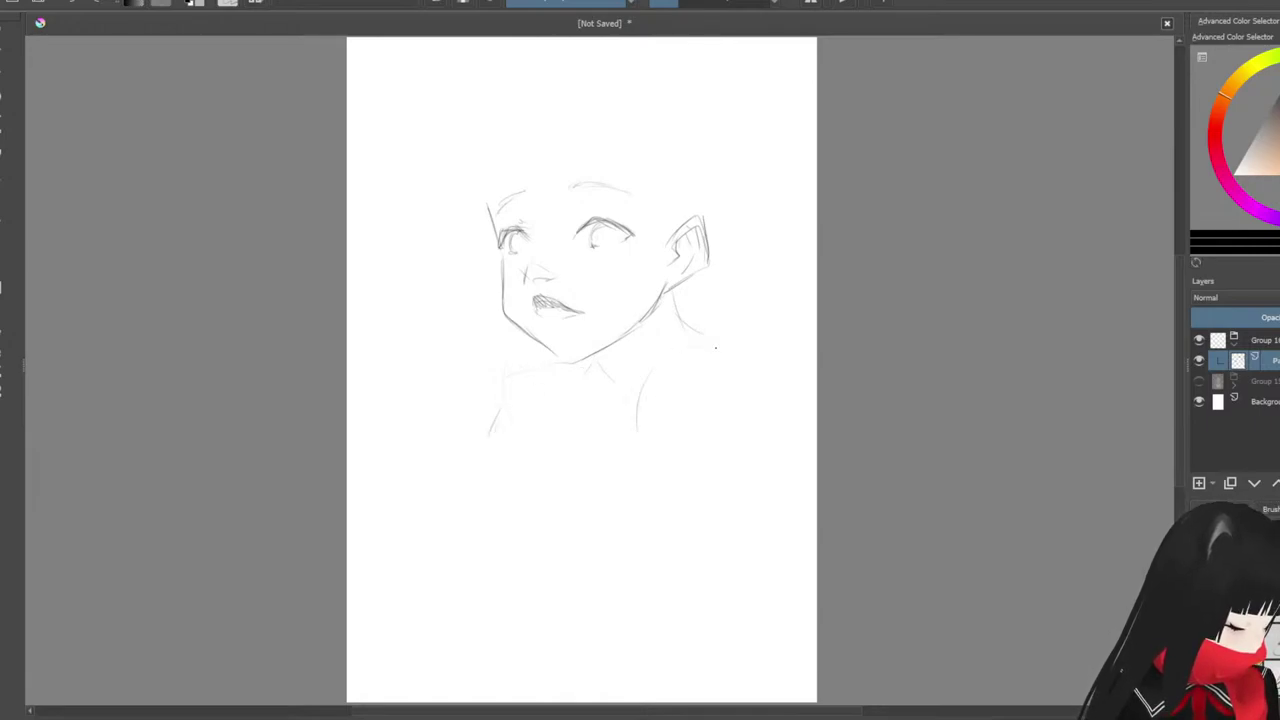
{"action": "left_click_drag", "start_coordinate": [716, 334], "coordinate": [754, 376]}
{"action": "left_click_drag", "start_coordinate": [780, 424], "coordinate": [798, 476]}
{"action": "left_click_drag", "start_coordinate": [770, 392], "coordinate": [741, 324]}
{"action": "left_click_drag", "start_coordinate": [738, 342], "coordinate": [772, 440]}
{"action": "left_click_drag", "start_coordinate": [608, 406], "coordinate": [622, 458]}
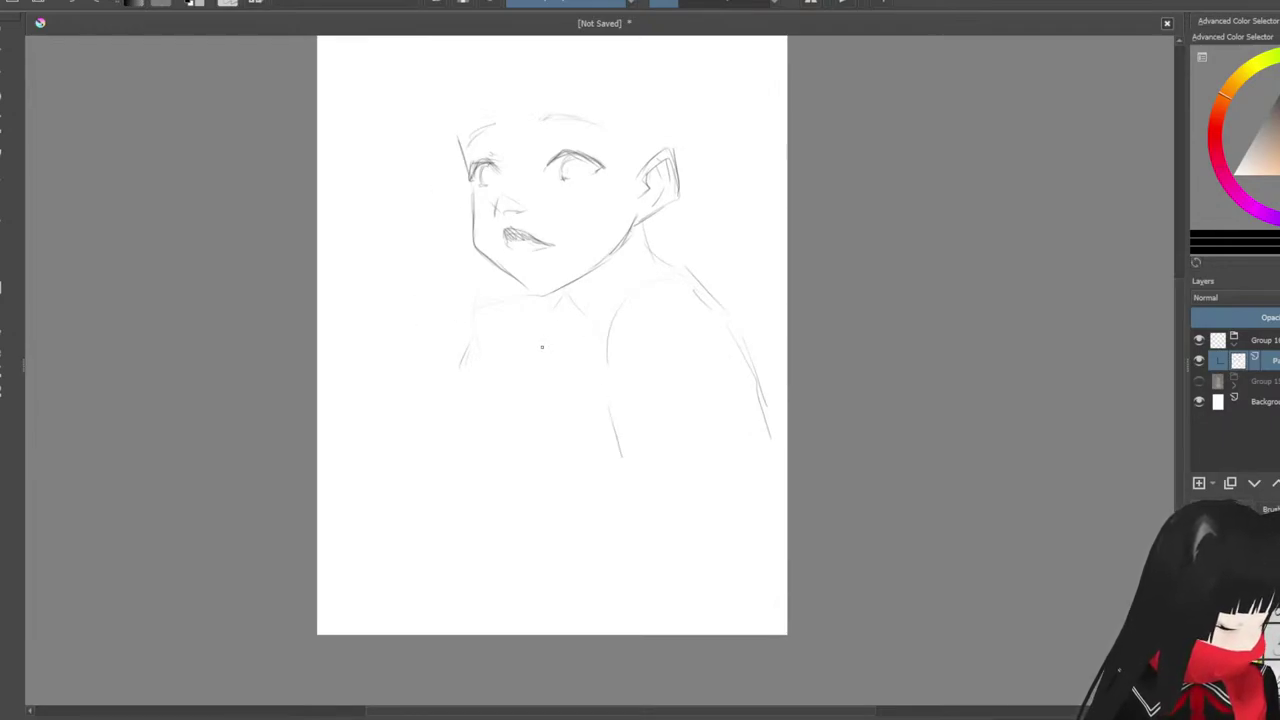
Step: Darken the neck line under the chin and add short guide strokes down the upper chest
{"action": "left_click_drag", "start_coordinate": [570, 298], "coordinate": [594, 330]}
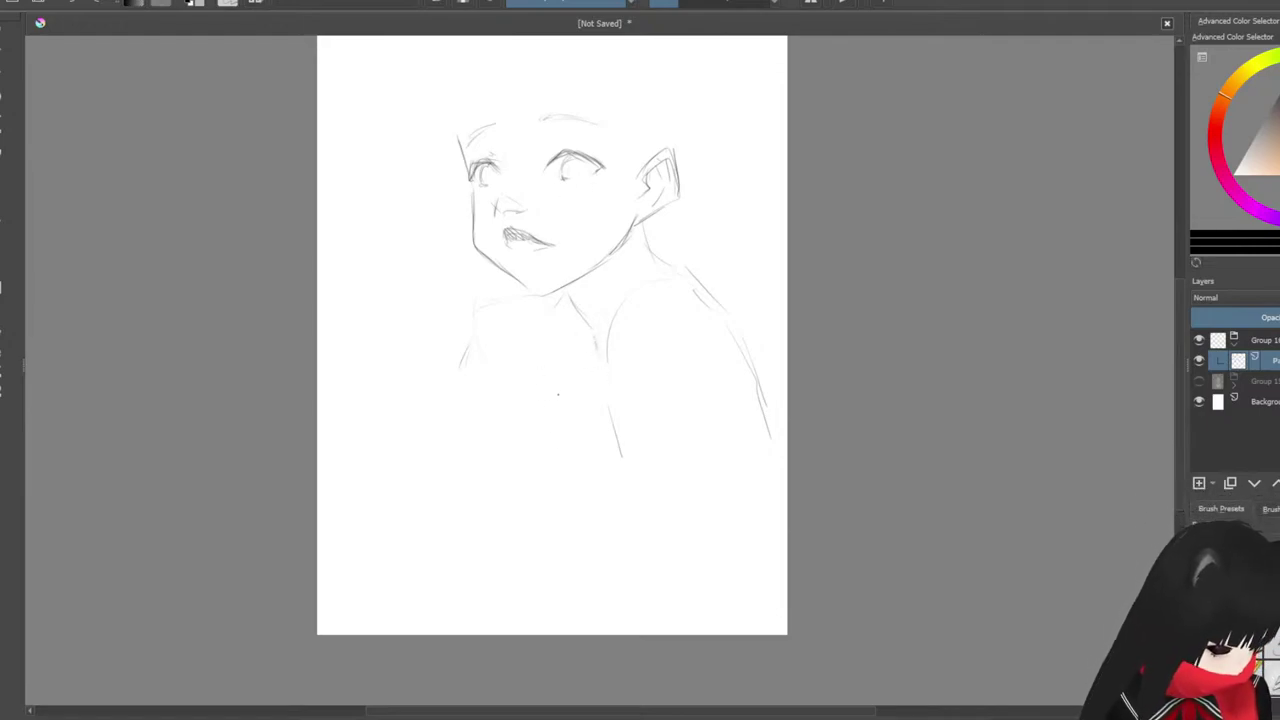
{"action": "left_click_drag", "start_coordinate": [542, 372], "coordinate": [545, 414]}
{"action": "key", "text": "ctrl+z"}
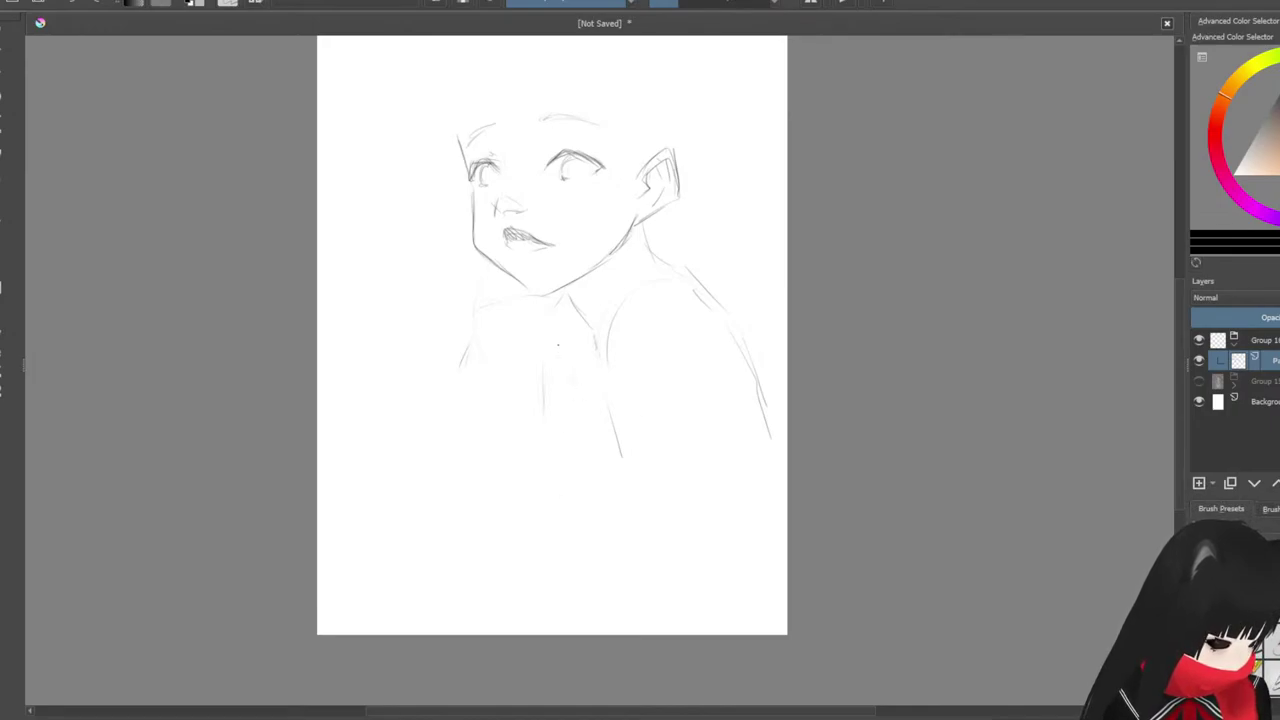
{"action": "left_click_drag", "start_coordinate": [558, 348], "coordinate": [574, 386]}
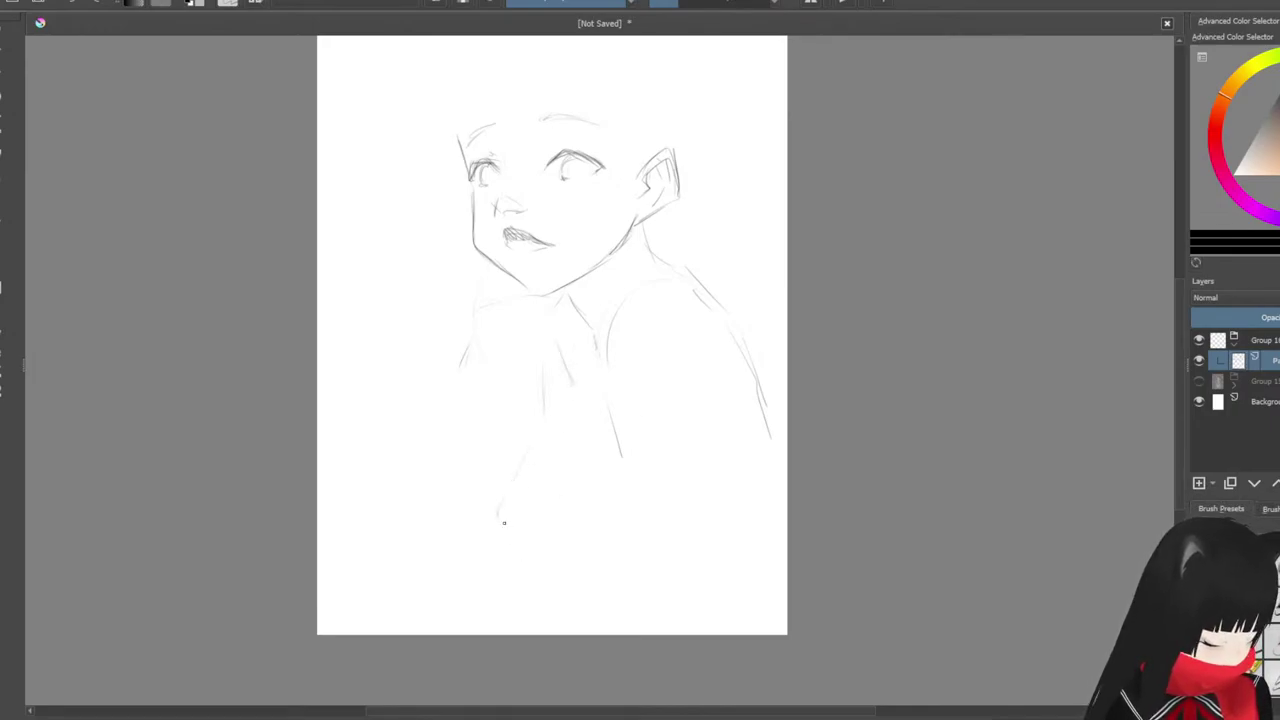
Step: Sketch the rounded front contour of the chest, curving down toward the lower edge of the canvas
{"action": "left_click_drag", "start_coordinate": [501, 523], "coordinate": [530, 581]}
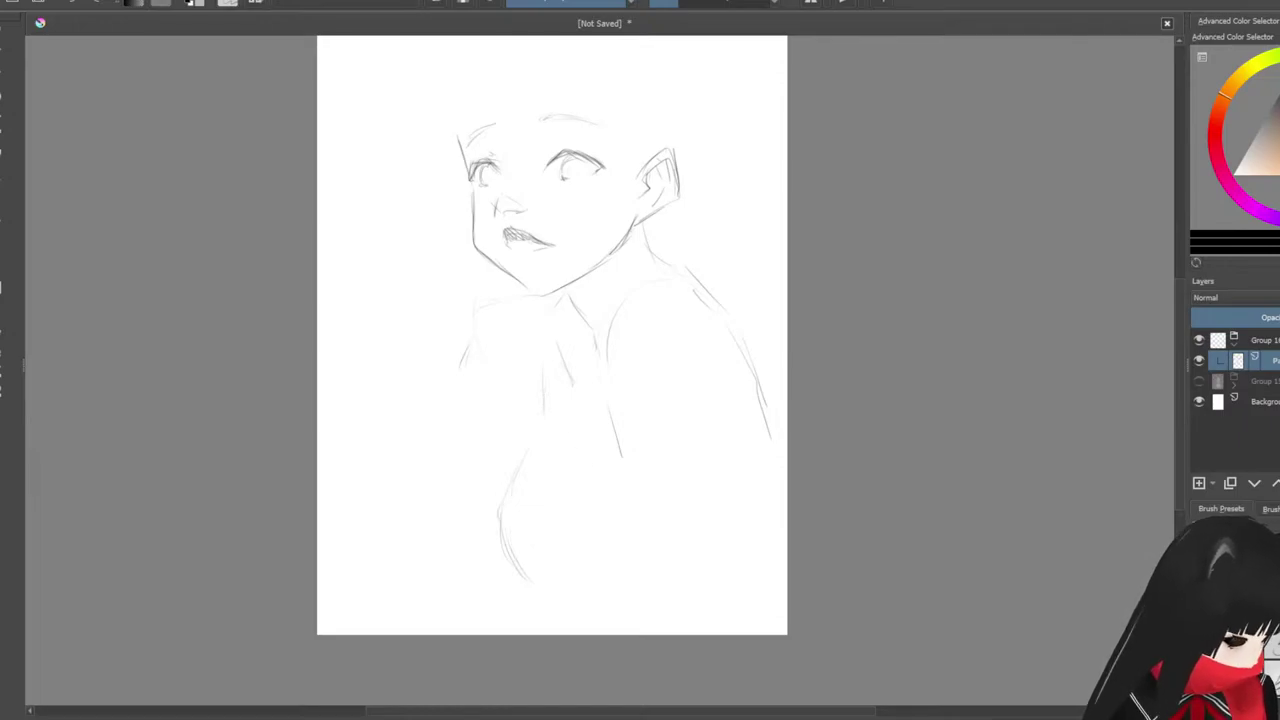
{"action": "left_click_drag", "start_coordinate": [502, 514], "coordinate": [524, 578]}
{"action": "mouse_move", "coordinate": [516, 480]}
{"action": "left_mouse_down"}
{"action": "mouse_move", "coordinate": [504, 534]}
{"action": "mouse_move", "coordinate": [562, 592]}
{"action": "left_mouse_up"}
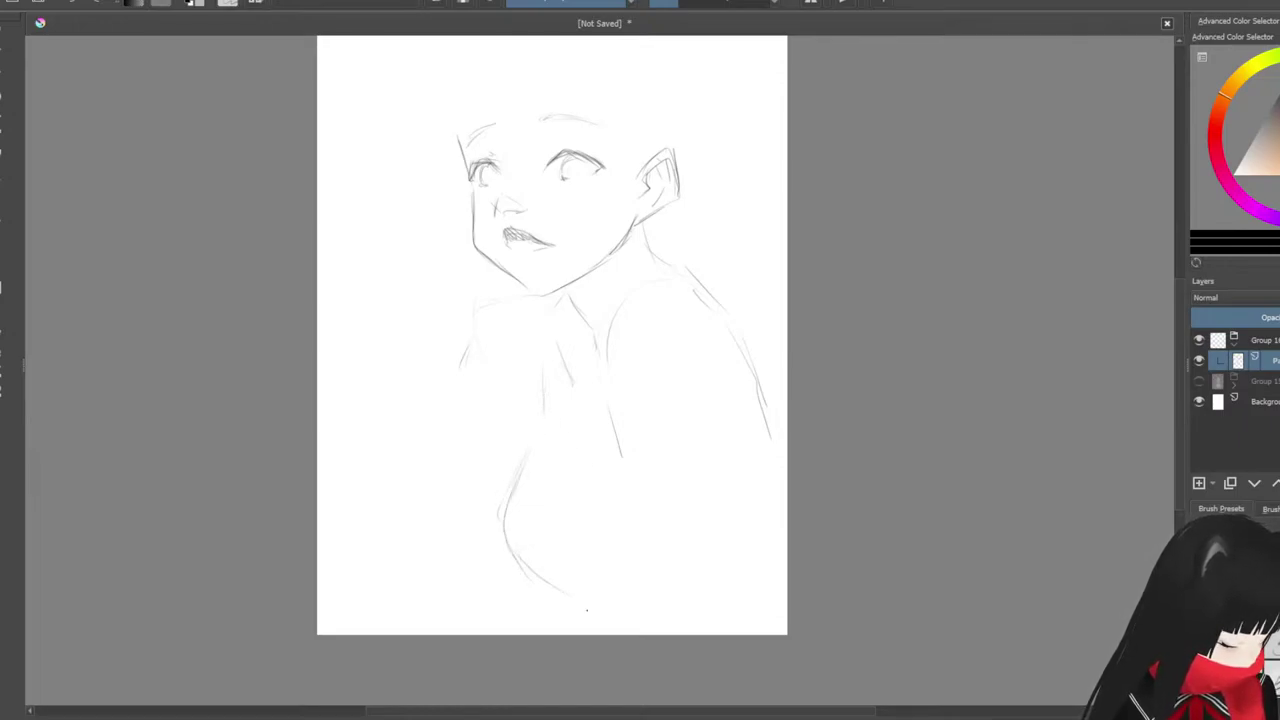
Step: Sketch the near arm's inner and outer contours down past the elbow and firm up its shoulder line
{"action": "left_click_drag", "start_coordinate": [628, 492], "coordinate": [676, 575]}
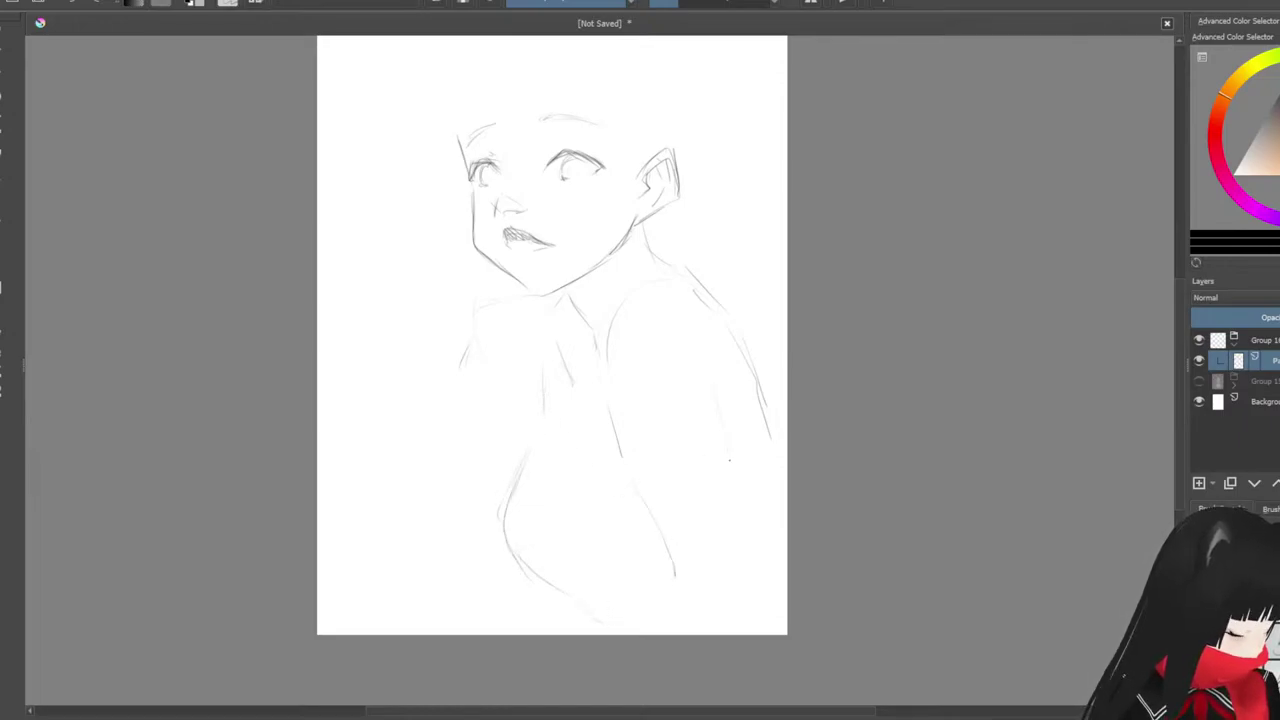
{"action": "left_click_drag", "start_coordinate": [729, 460], "coordinate": [735, 531]}
{"action": "key", "text": "ctrl+z"}
{"action": "left_click_drag", "start_coordinate": [605, 345], "coordinate": [631, 425]}
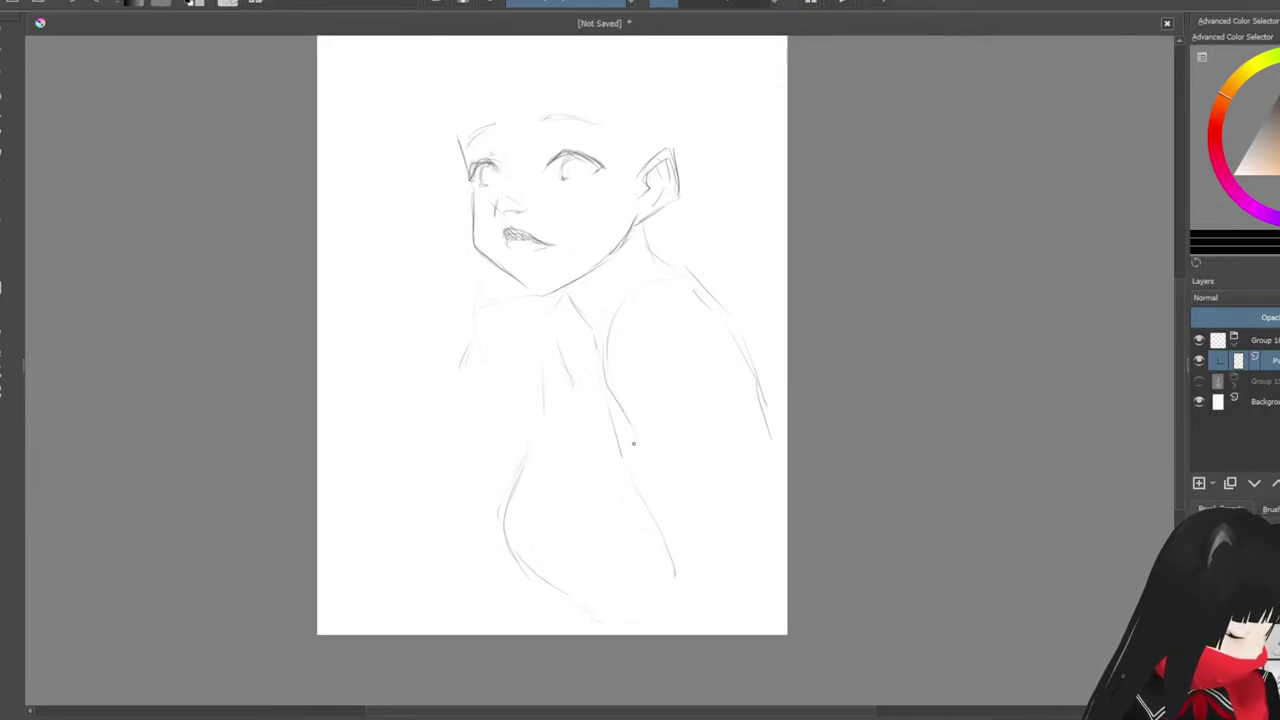
{"action": "left_click_drag", "start_coordinate": [658, 494], "coordinate": [677, 598]}
{"action": "mouse_move", "coordinate": [720, 550]}
{"action": "left_mouse_down"}
{"action": "mouse_move", "coordinate": [723, 472]}
{"action": "mouse_move", "coordinate": [739, 557]}
{"action": "left_mouse_up"}
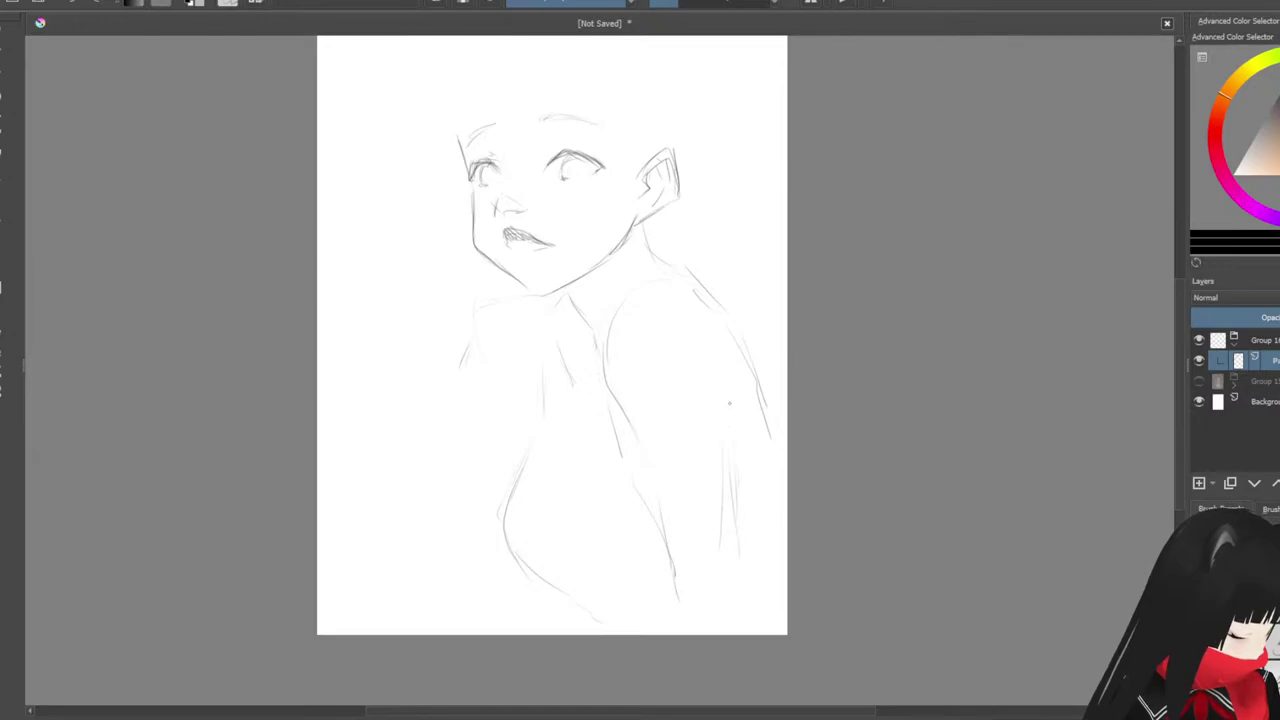
{"action": "left_click_drag", "start_coordinate": [731, 435], "coordinate": [717, 349]}
{"action": "mouse_move", "coordinate": [654, 256]}
{"action": "left_mouse_down"}
{"action": "mouse_move", "coordinate": [700, 290]}
{"action": "mouse_move", "coordinate": [750, 384]}
{"action": "left_mouse_up"}
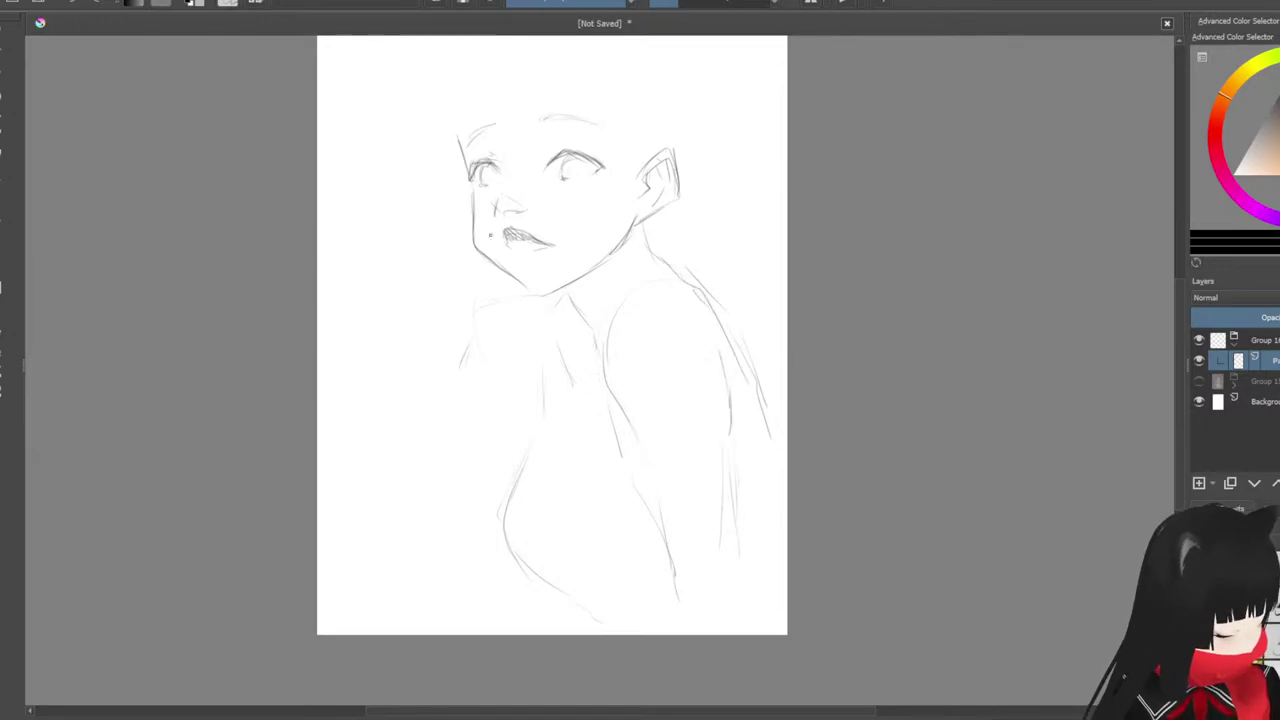
Step: Define the far shoulder and upper arm contour under the chin and reinforce the chest's front edge
{"action": "mouse_move", "coordinate": [532, 302]}
{"action": "left_mouse_down"}
{"action": "mouse_move", "coordinate": [506, 310]}
{"action": "mouse_move", "coordinate": [486, 349]}
{"action": "mouse_move", "coordinate": [507, 408]}
{"action": "left_mouse_up"}
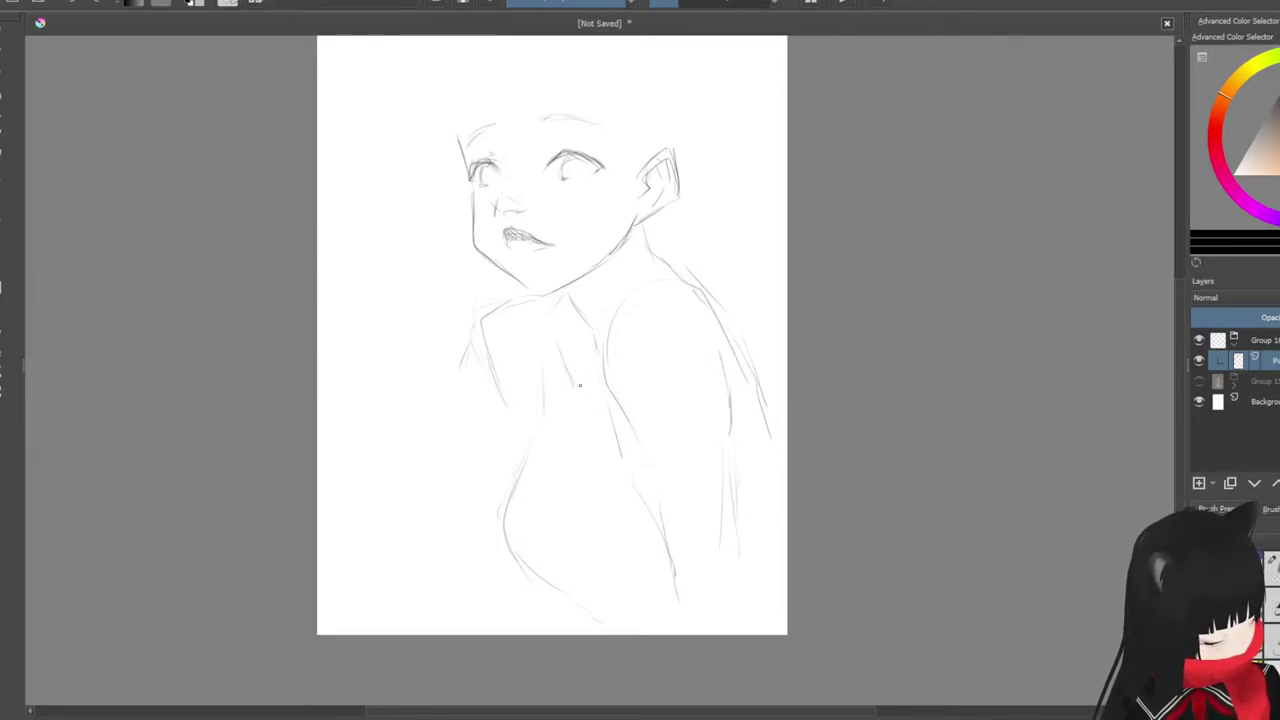
{"action": "left_click_drag", "start_coordinate": [508, 452], "coordinate": [505, 510]}
{"action": "mouse_move", "coordinate": [669, 221]}
{"action": "left_mouse_down"}
{"action": "mouse_move", "coordinate": [653, 288]}
{"action": "mouse_move", "coordinate": [615, 262]}
{"action": "left_mouse_up"}
{"action": "key", "text": "ctrl+z"}
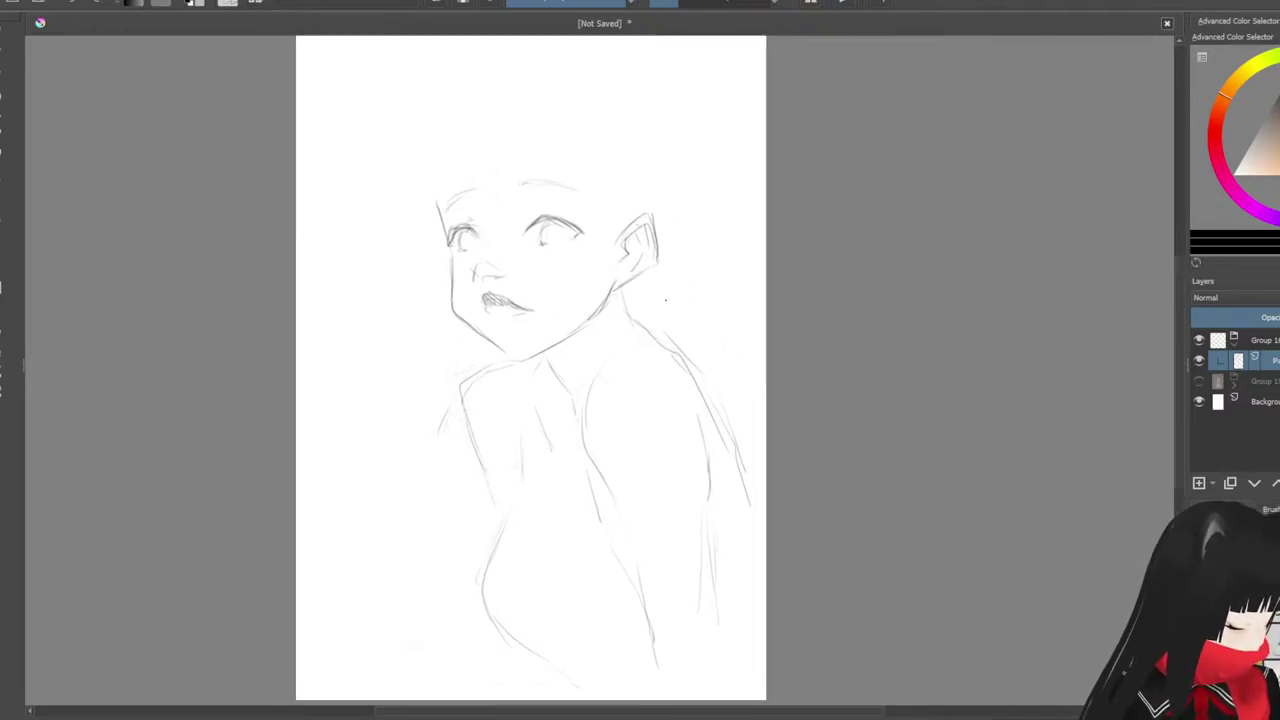